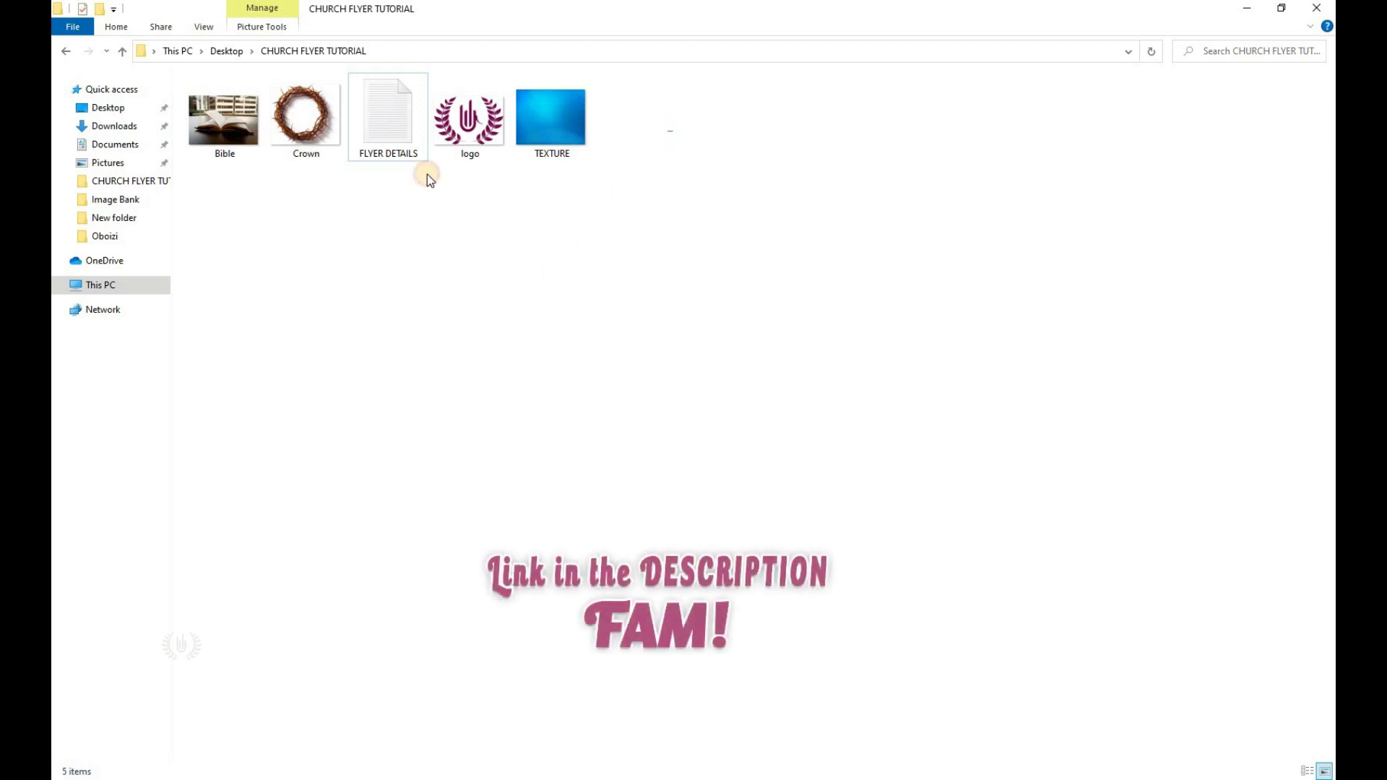
- Select all five resource files in the CHURCH FLYER TUTORIAL folder
left_click_drag(674, 132, 217, 176)
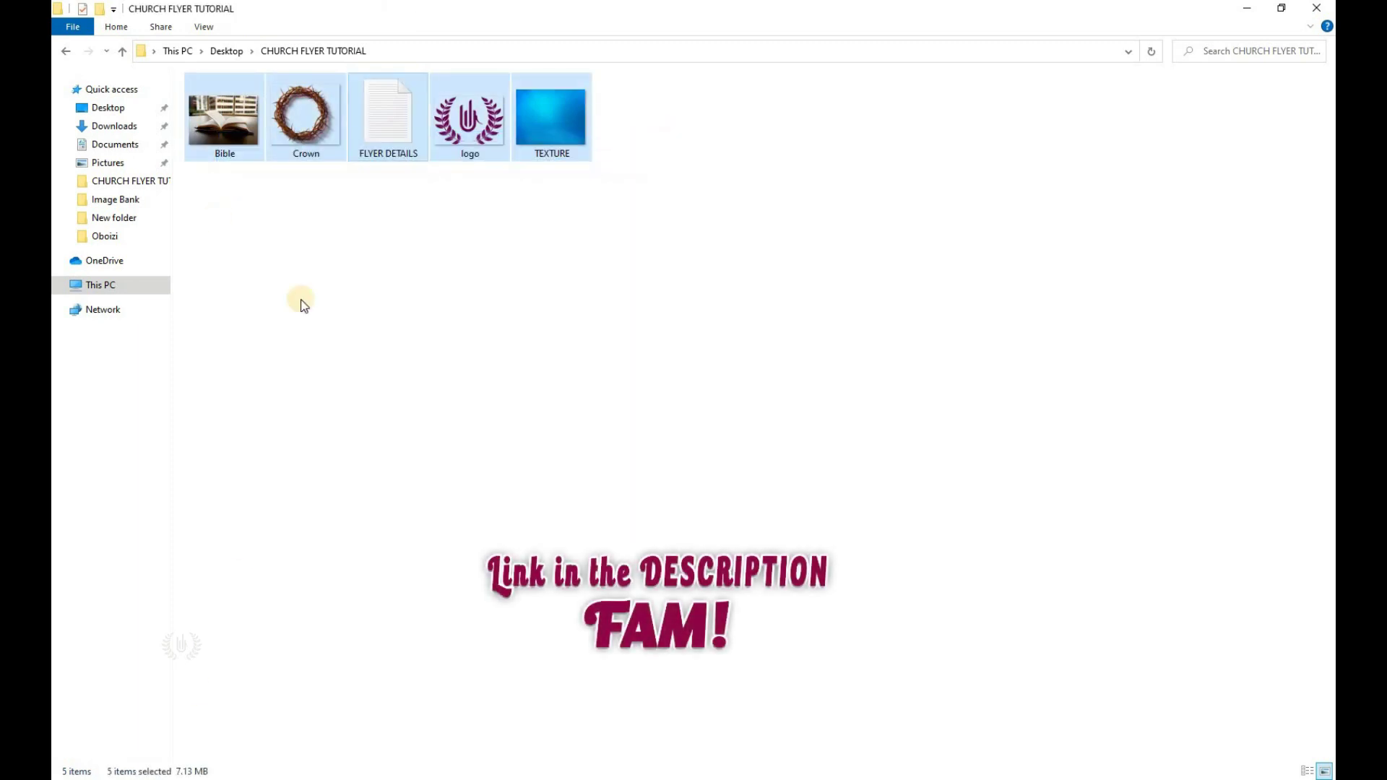
- Open the FLYER DETAILS notes and review the 5 X 3.7 inch flyer size
left_click(404, 158)
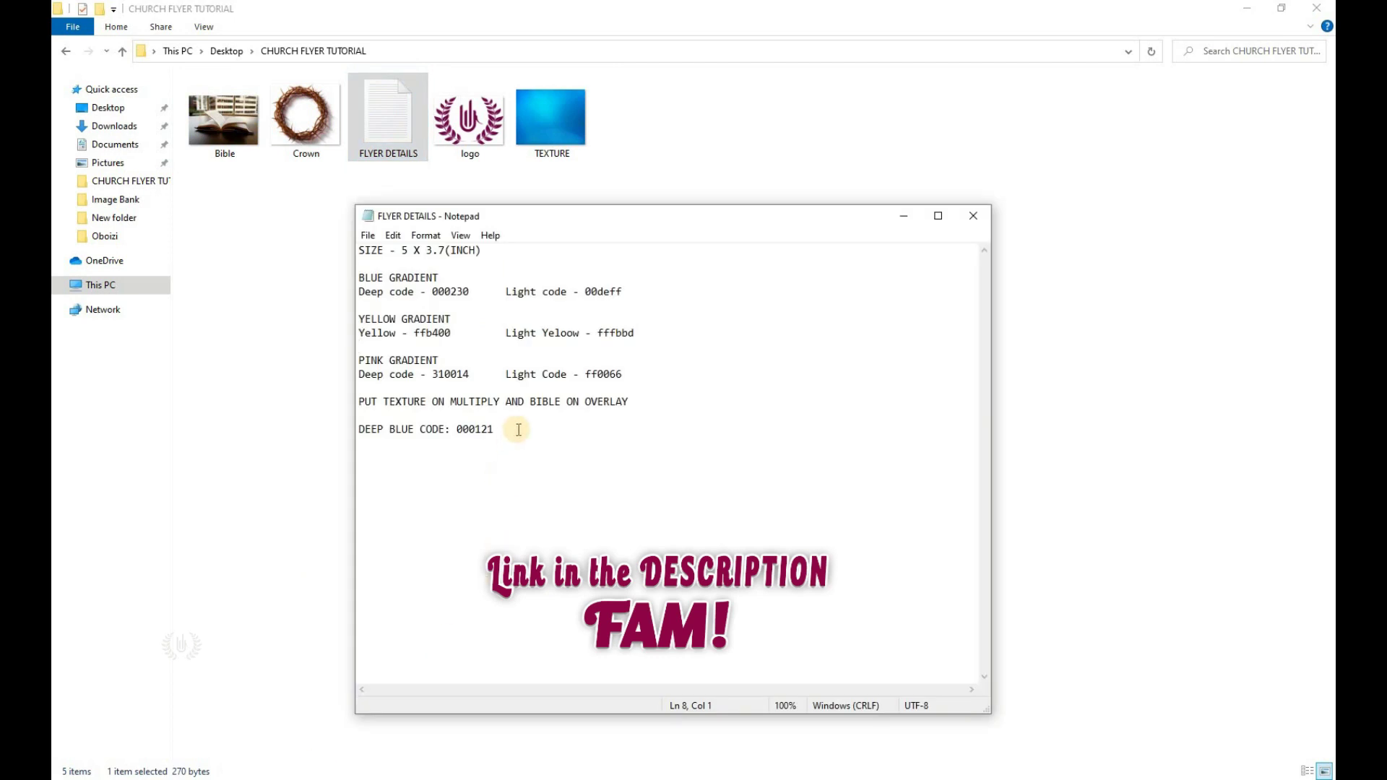
left_click_drag(506, 431, 348, 189)
left_click_drag(482, 250, 361, 250)
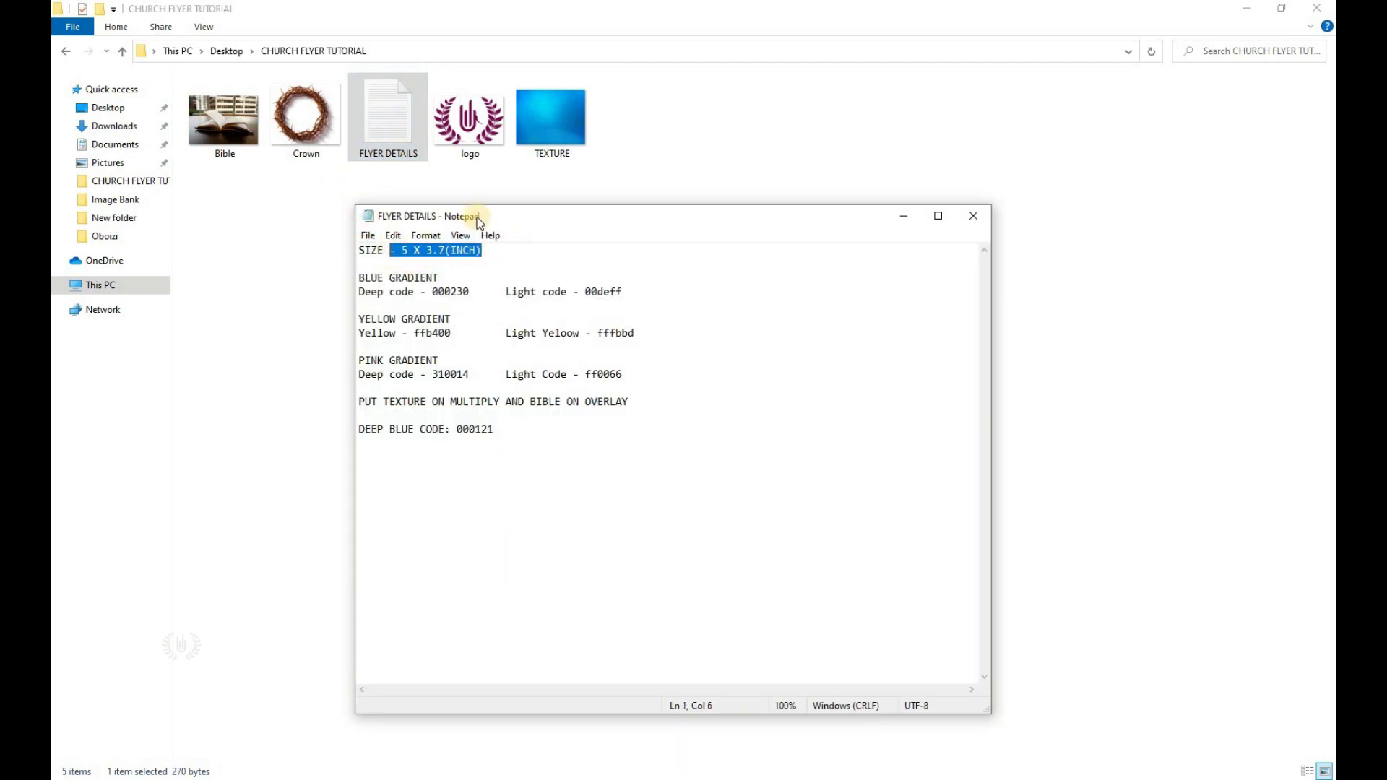
left_click(509, 259)
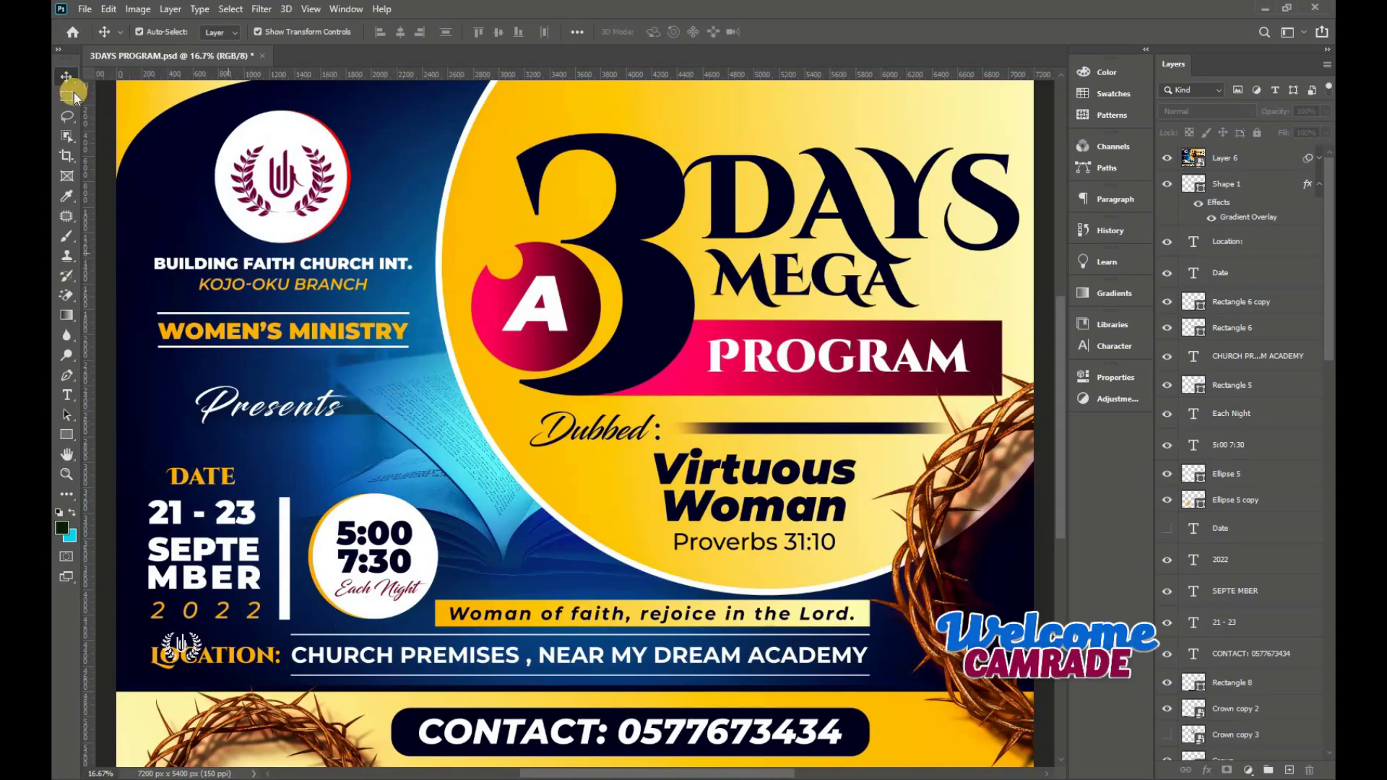
- Create a new document 5 in wide, 3.7 in high at 300 ppi, titled 'Designing for a client'
left_click(85, 11)
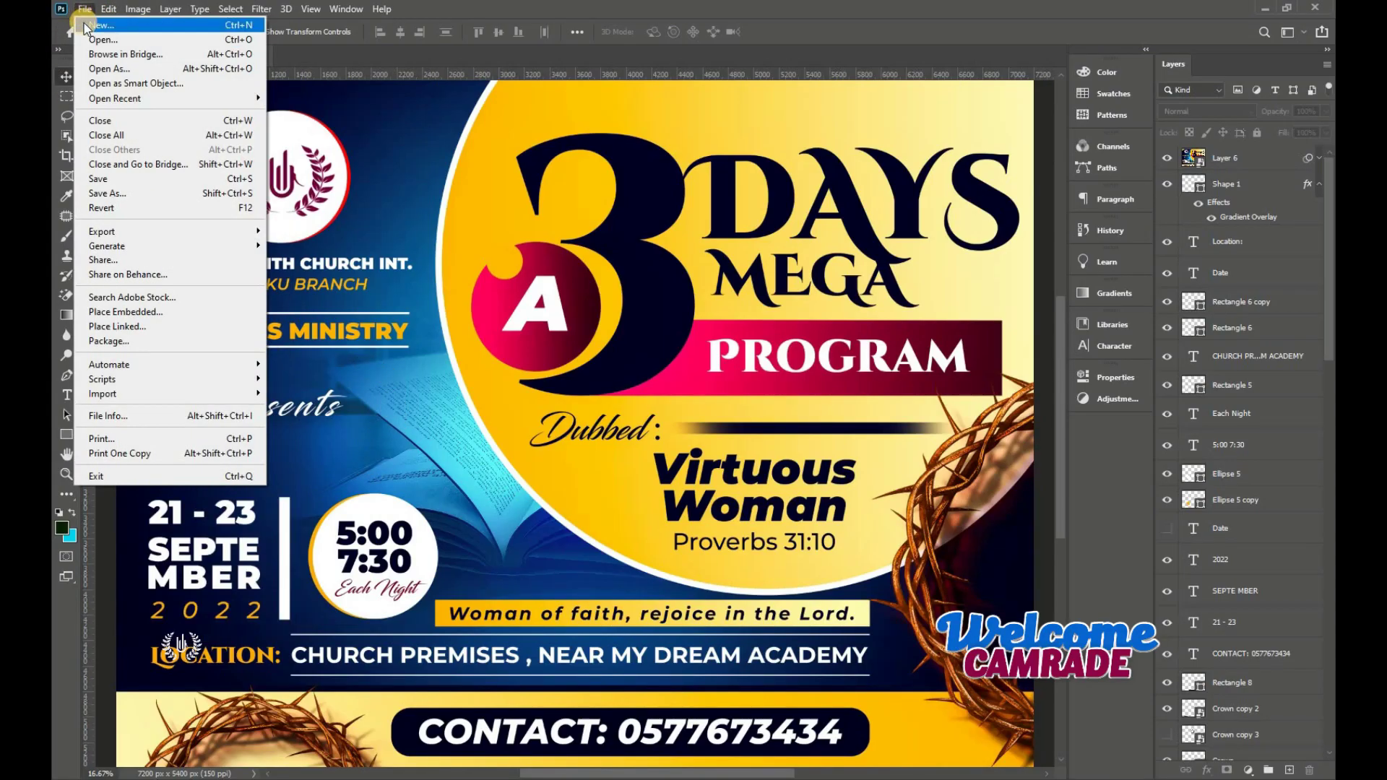
left_click(142, 25)
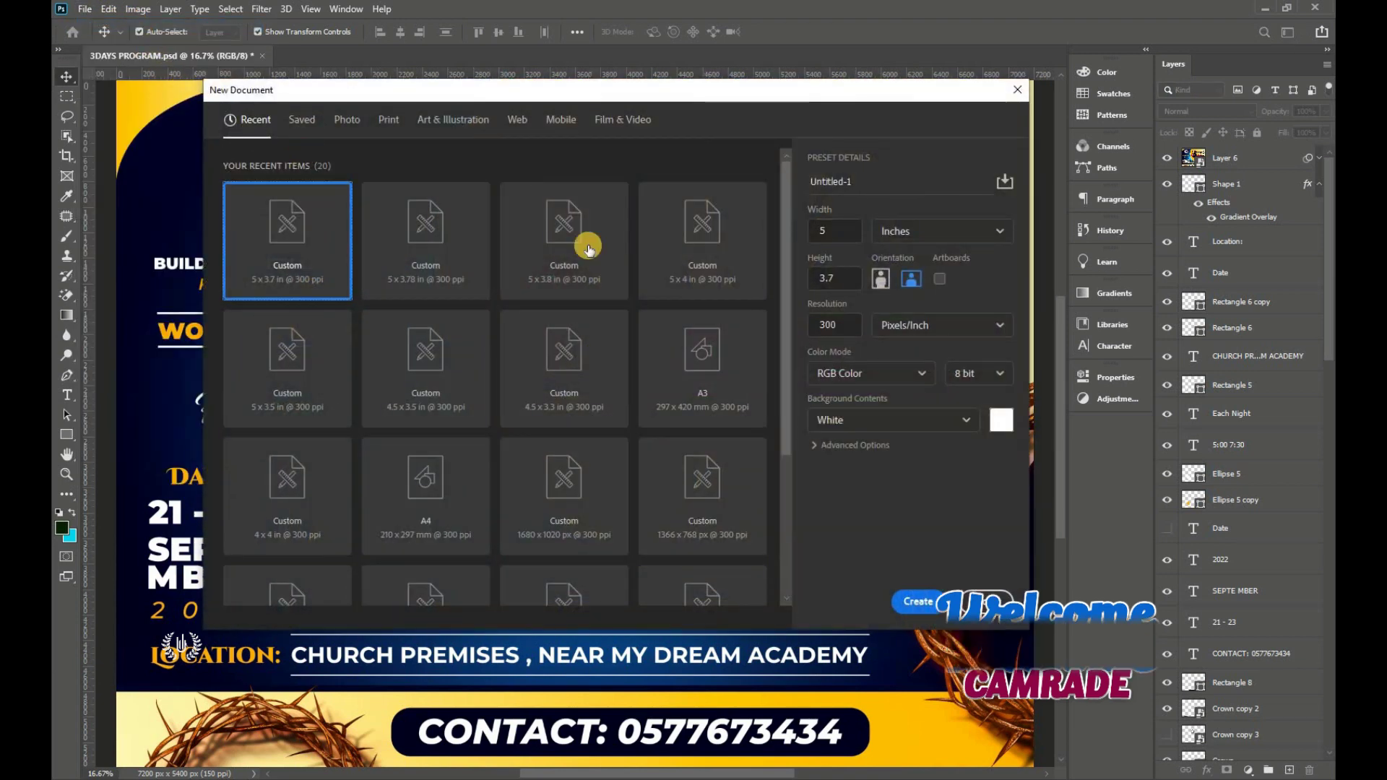
left_click(916, 231)
left_click(828, 233)
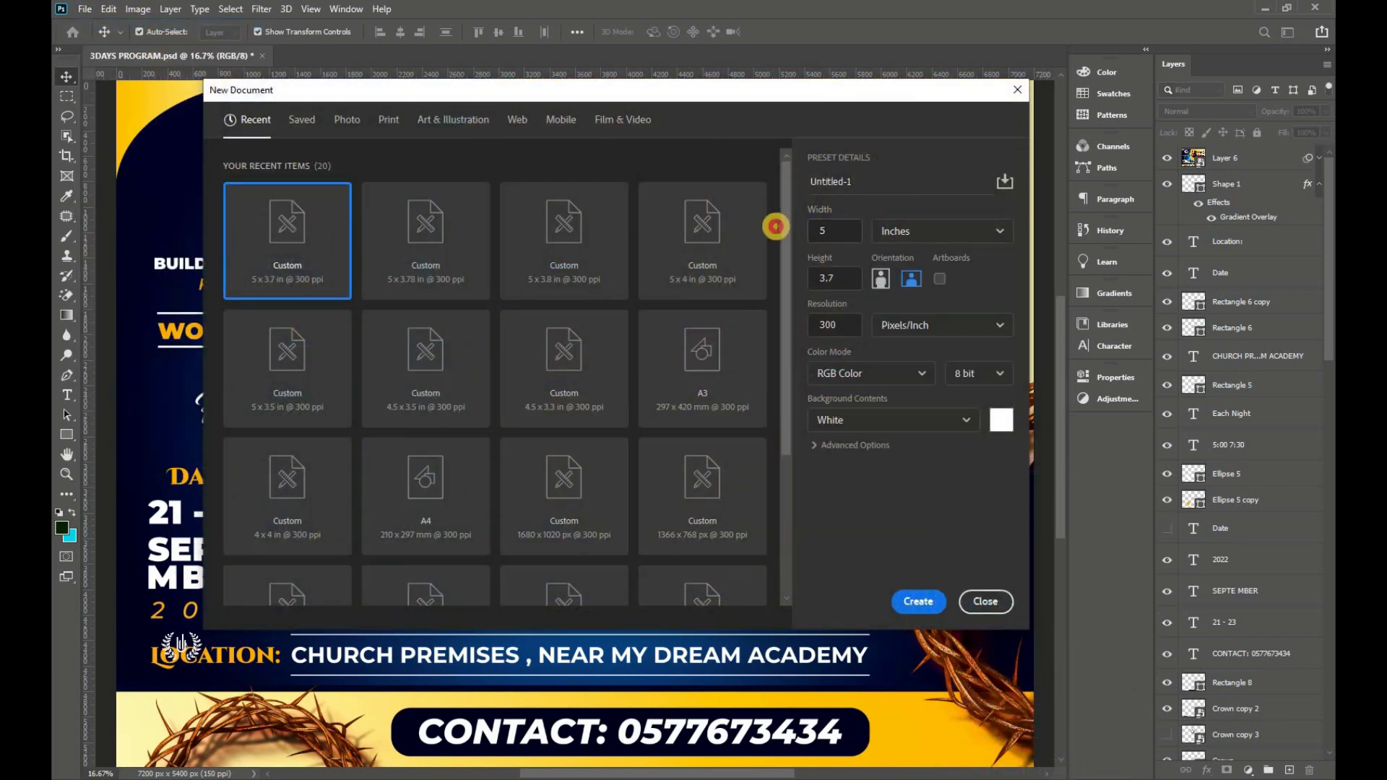
left_click_drag(836, 275, 806, 279)
left_click(835, 325)
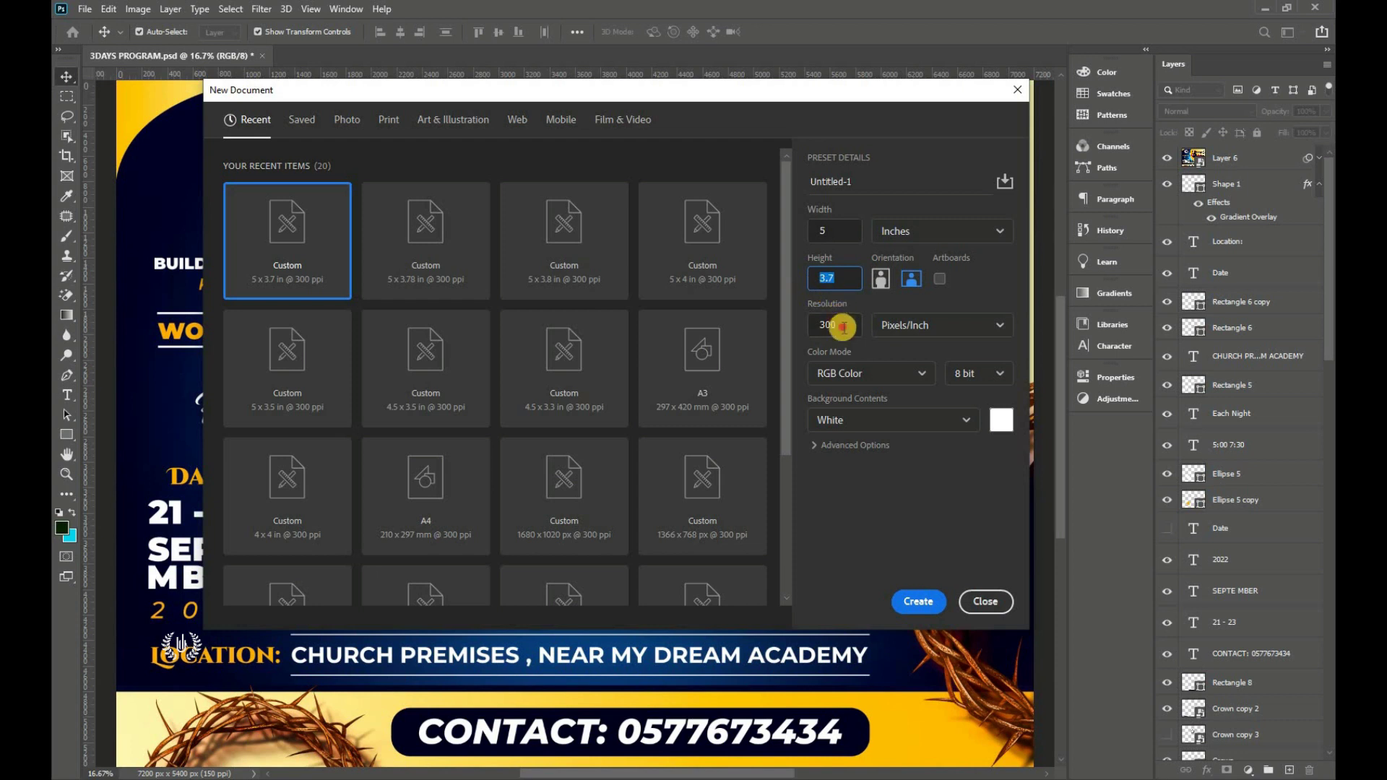
left_click_drag(838, 325, 782, 327)
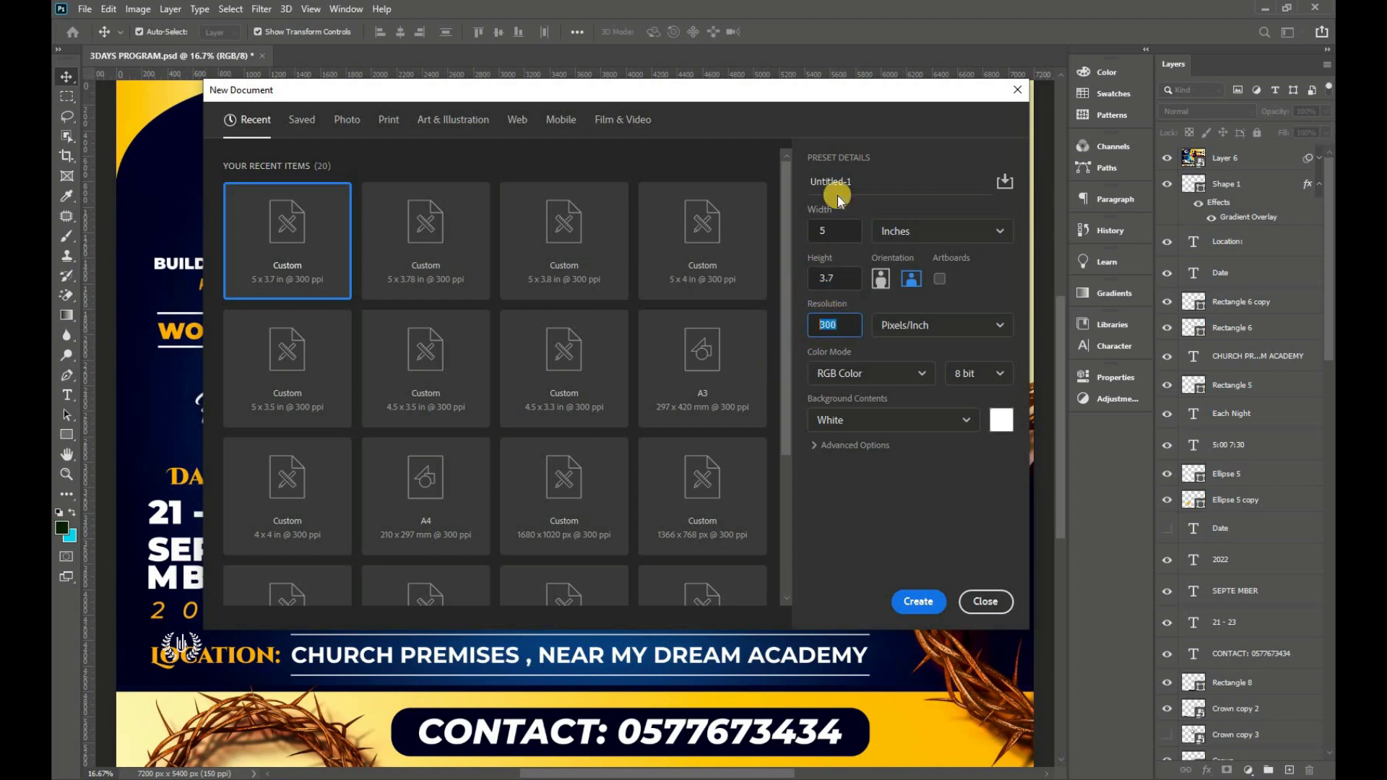
left_click_drag(815, 182, 852, 182)
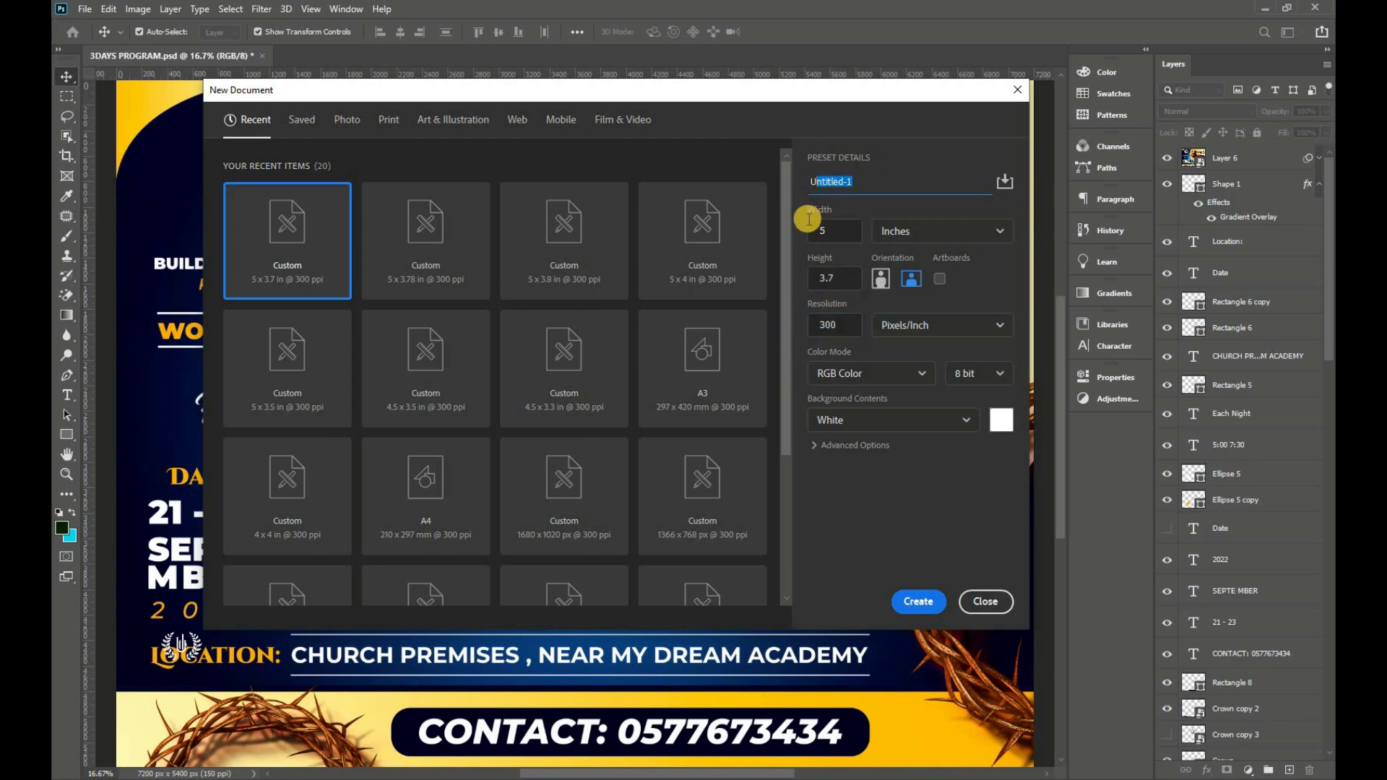
type("Des")
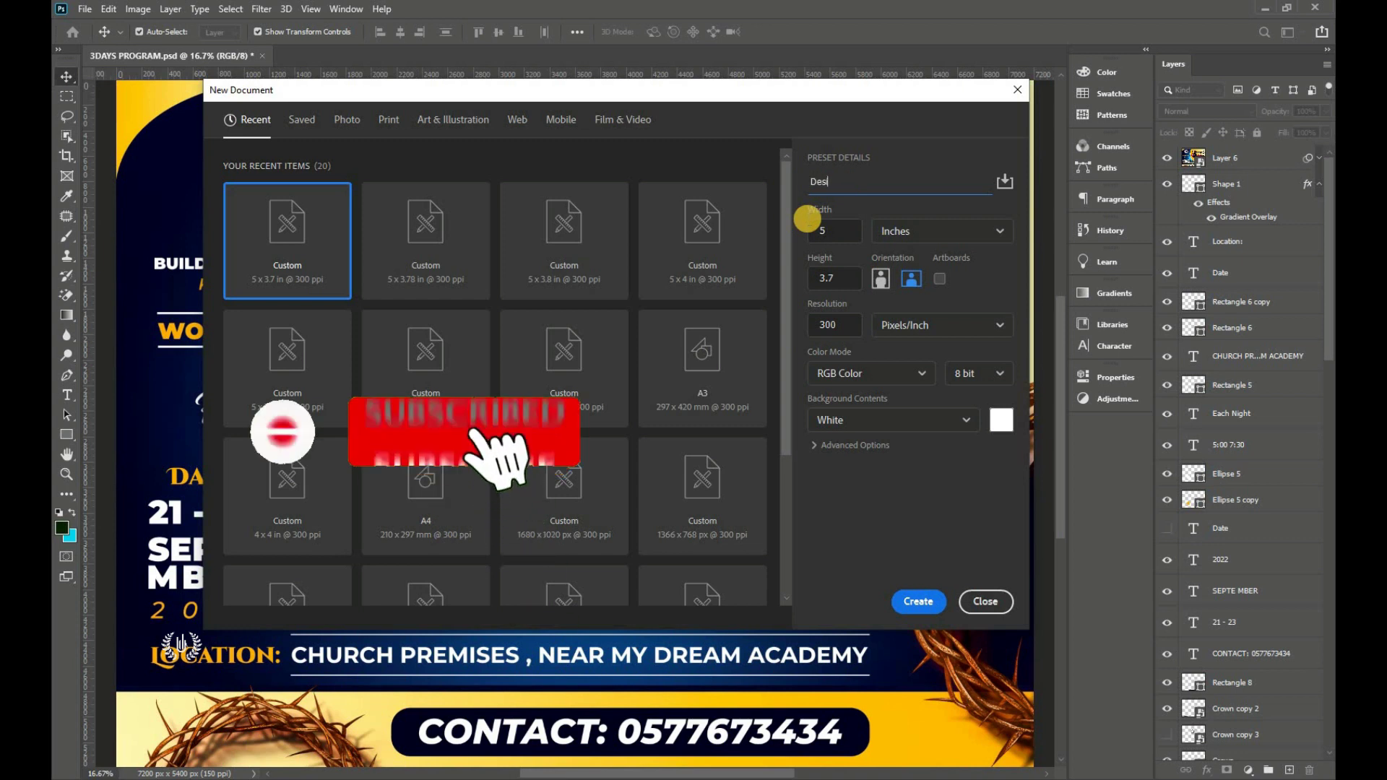
type("igning for")
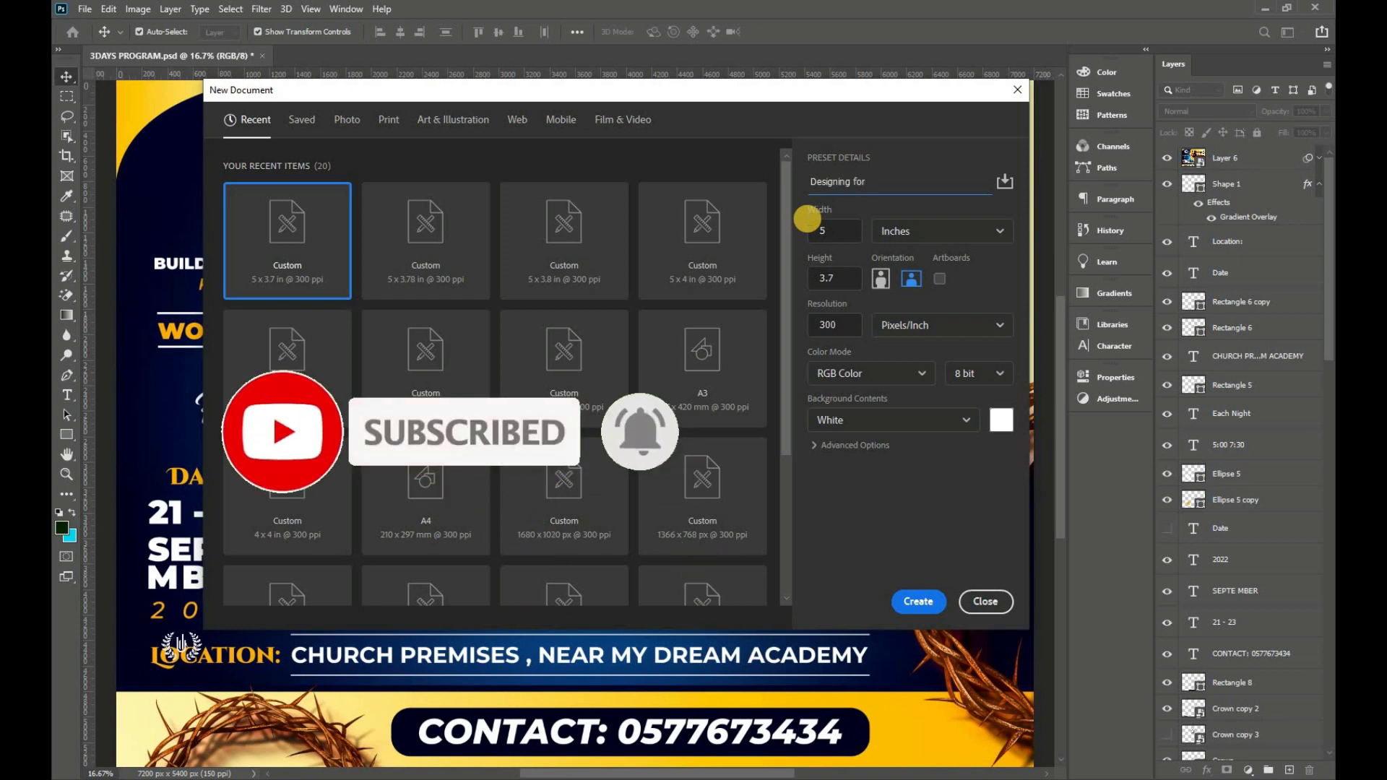
type(" a client")
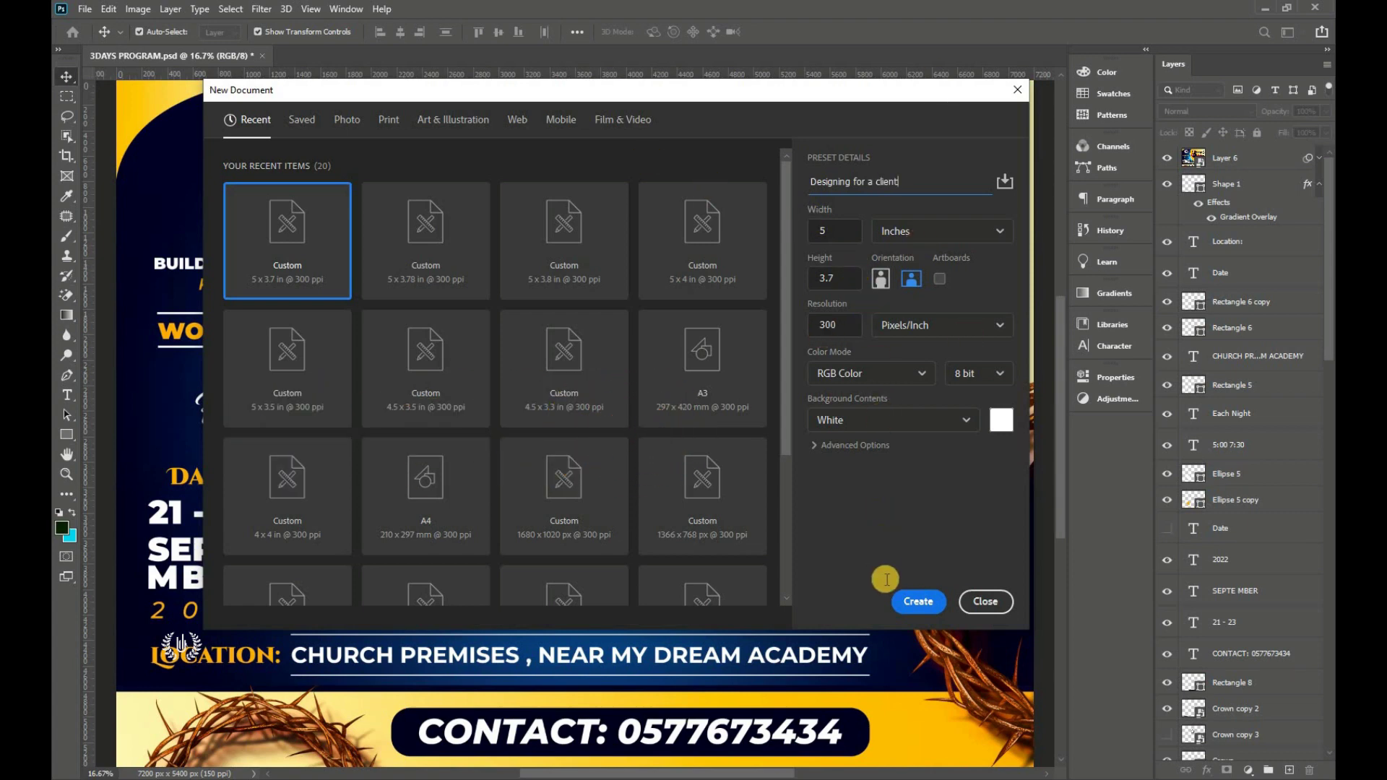
left_click(909, 596)
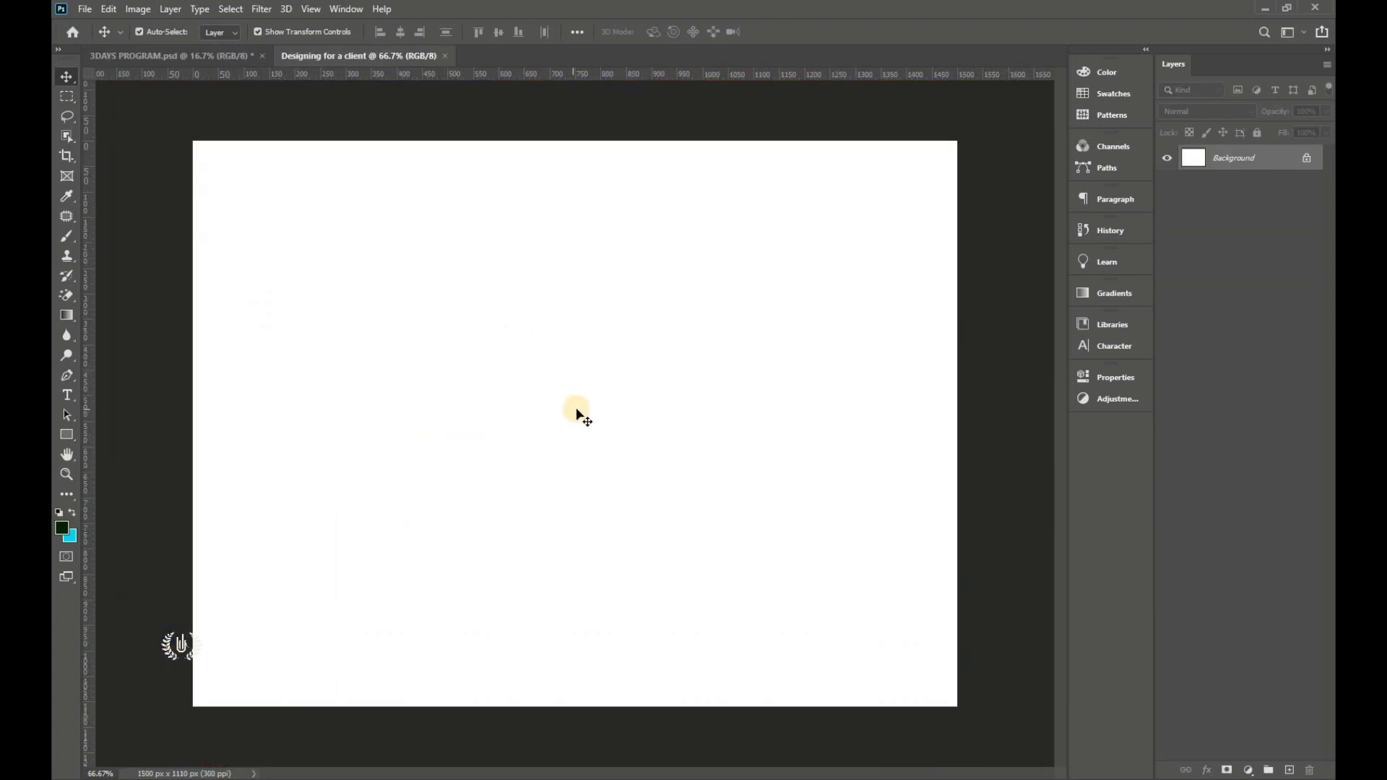
- Add a Gradient Fill layer with Radial style and a 132° angle
left_click(1248, 770)
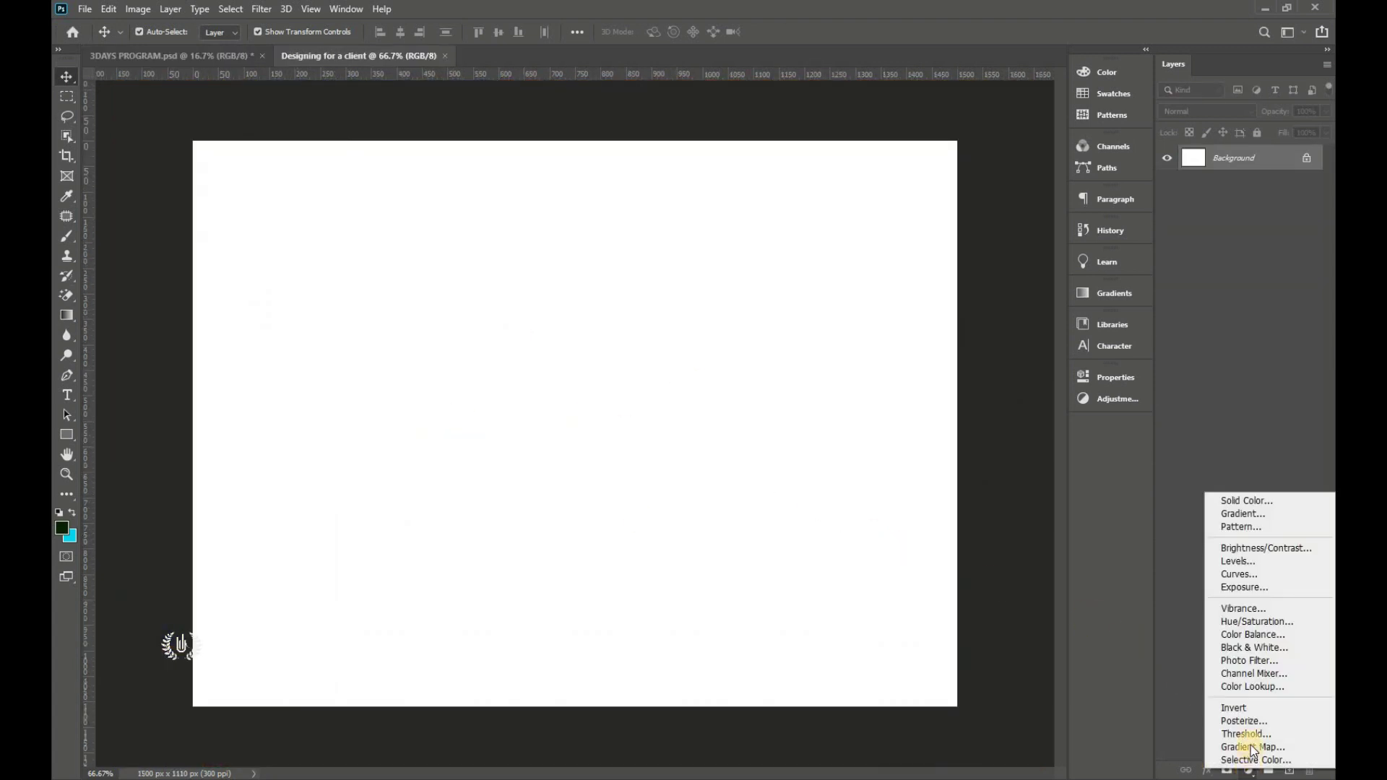
left_click(1307, 513)
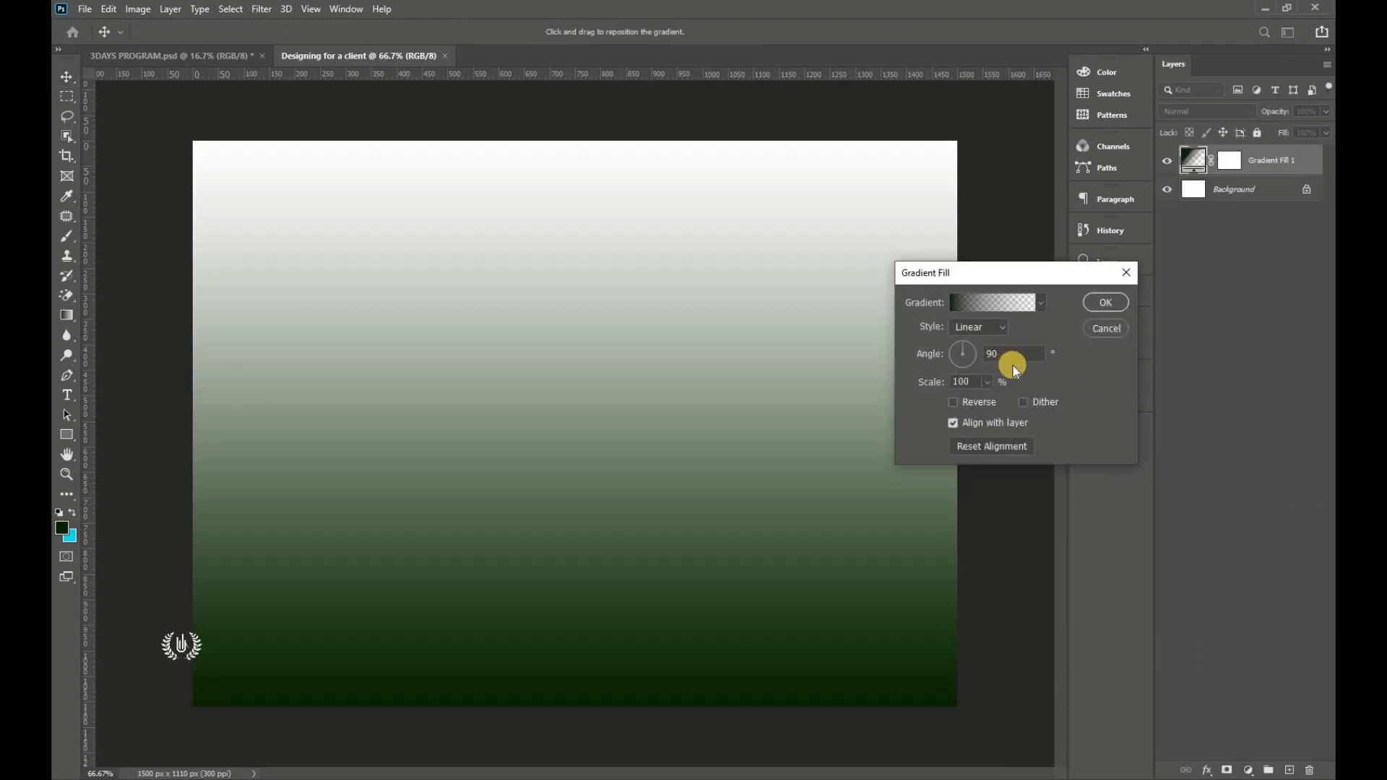
left_click(979, 327)
left_click(977, 355)
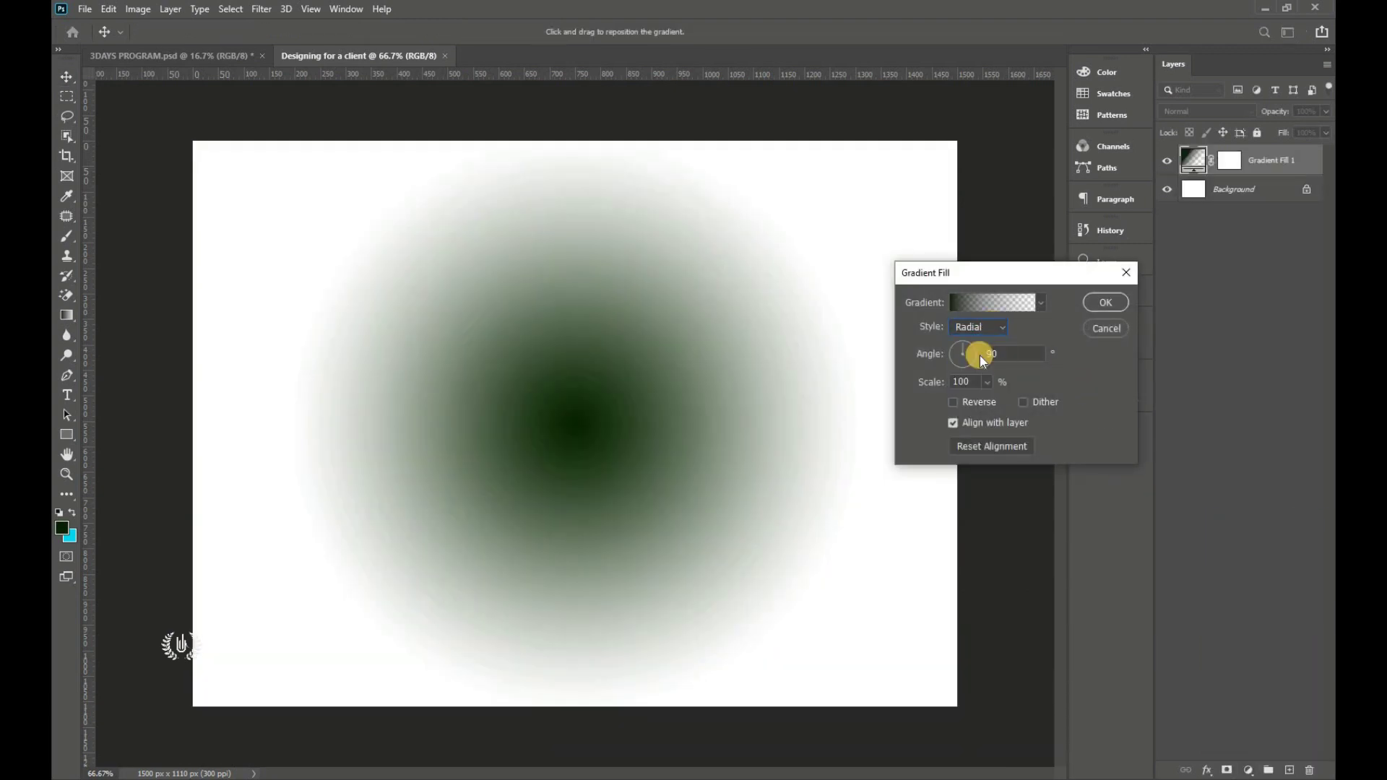
double_click(1015, 353)
type("132")
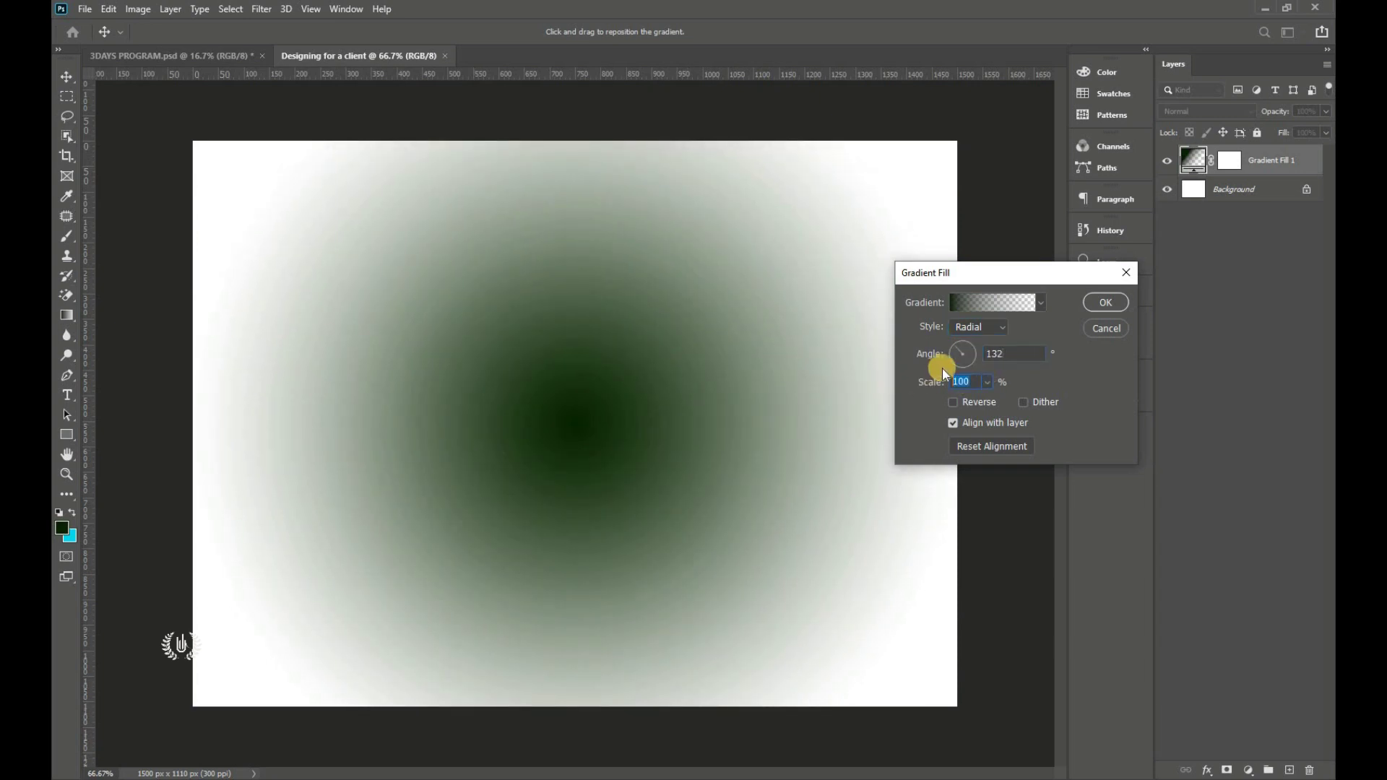
- Make the gradient's left colour stop cyan 00deff, copied from the flyer notes
left_click(1017, 303)
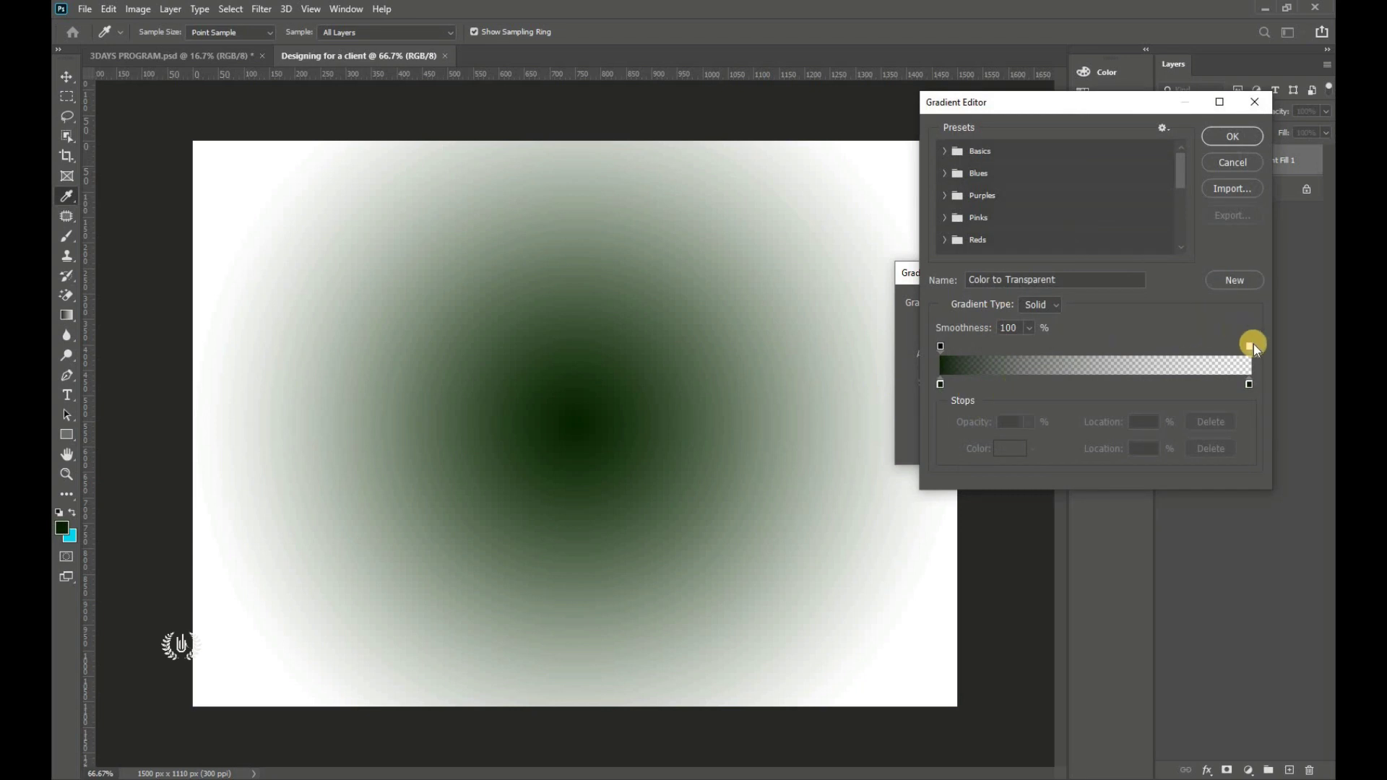
left_click_drag(1251, 346, 908, 391)
left_click(940, 383)
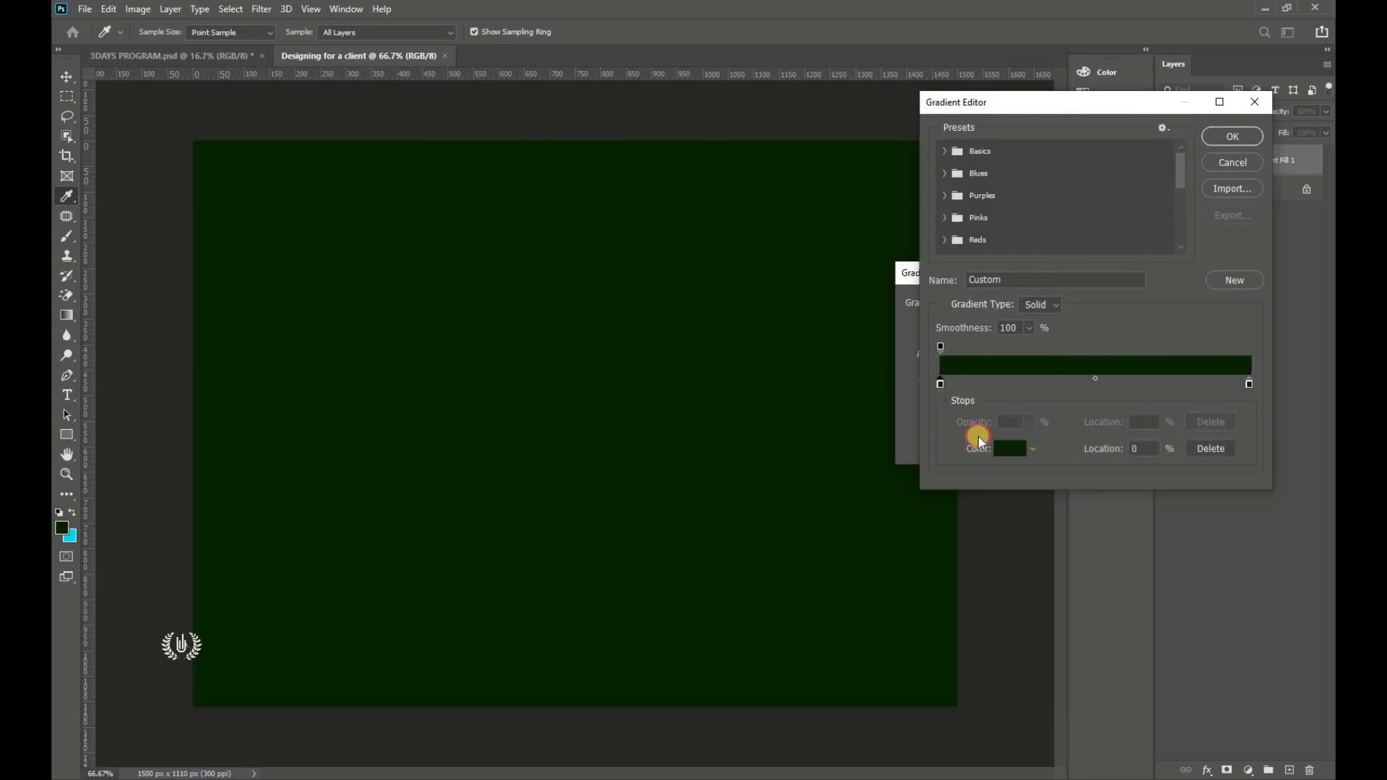
left_click(1009, 448)
left_click(1070, 90)
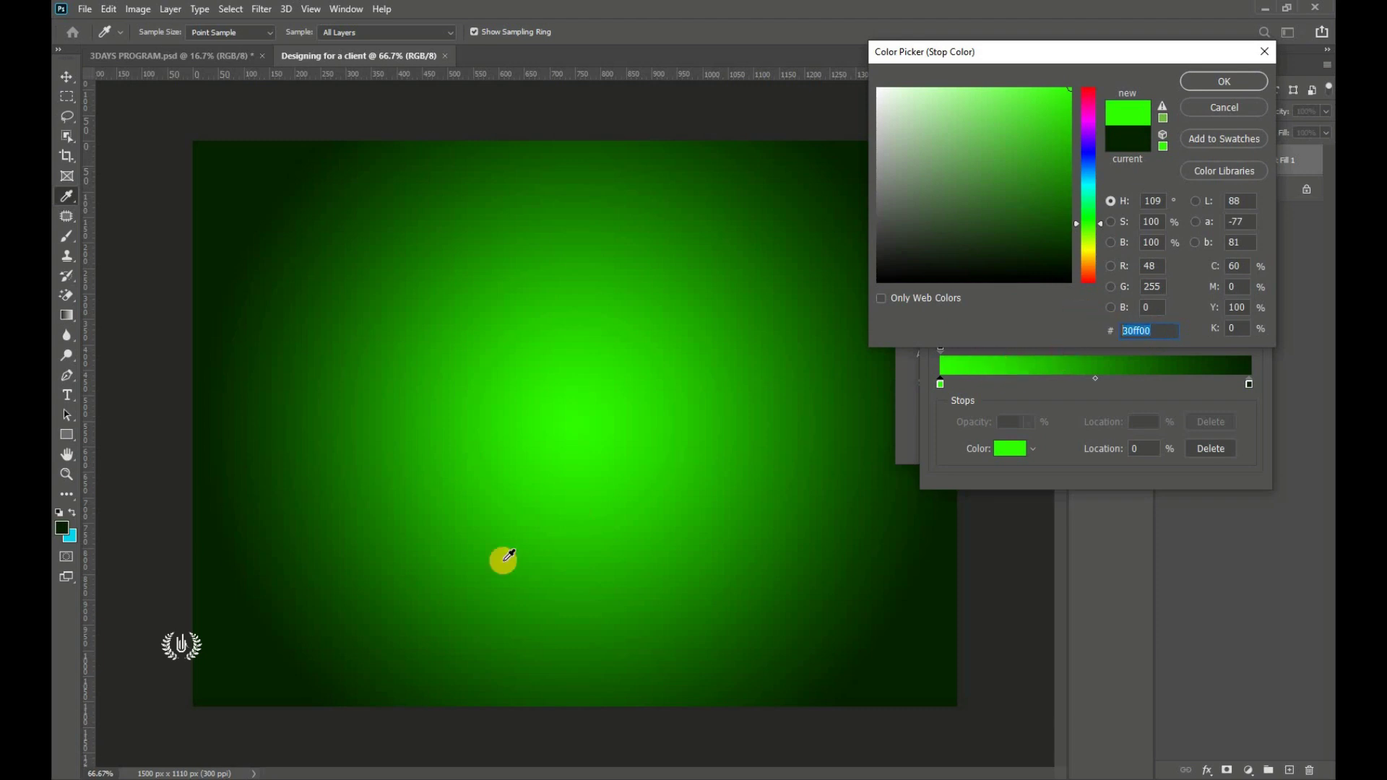
key("alt+Tab")
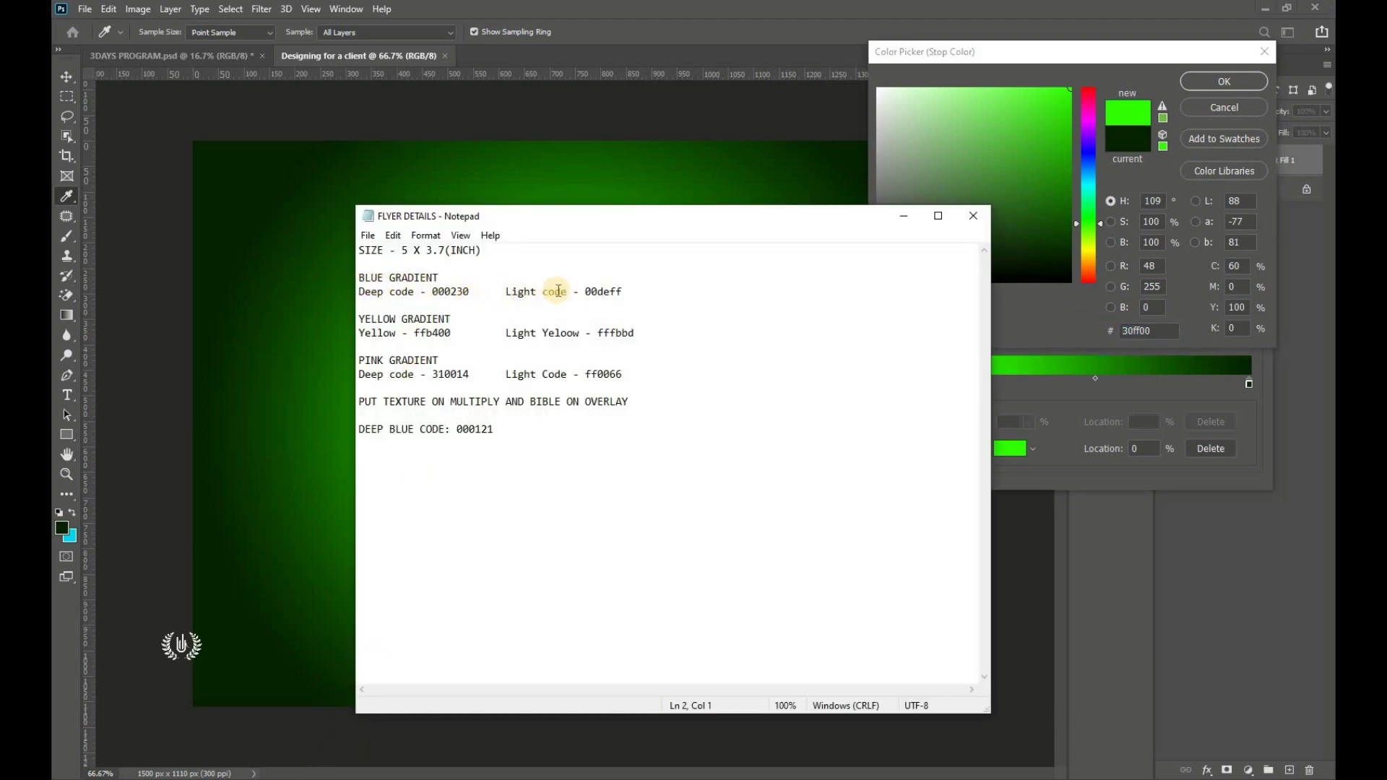
left_click_drag(622, 291, 587, 293)
right_click(588, 292)
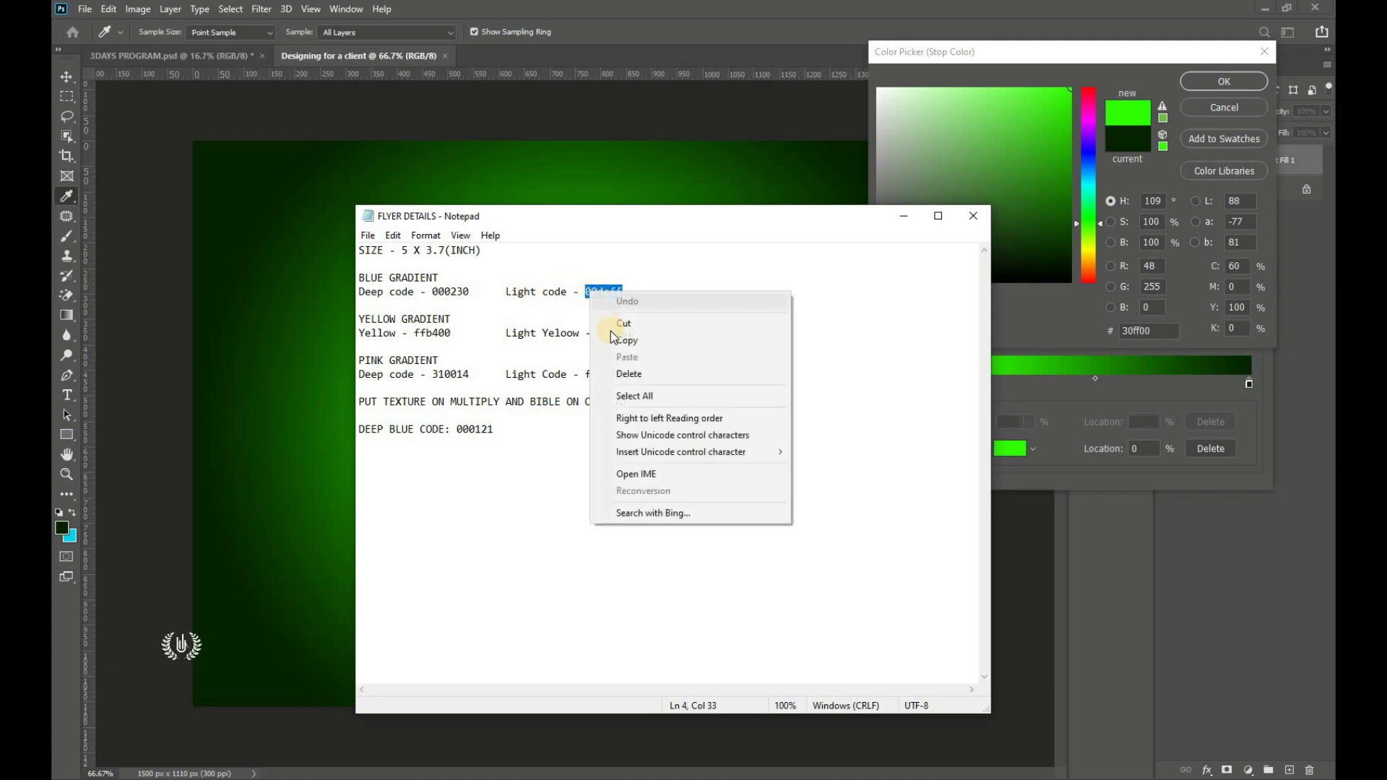
left_click(618, 340)
left_click(1144, 329)
right_click(1144, 329)
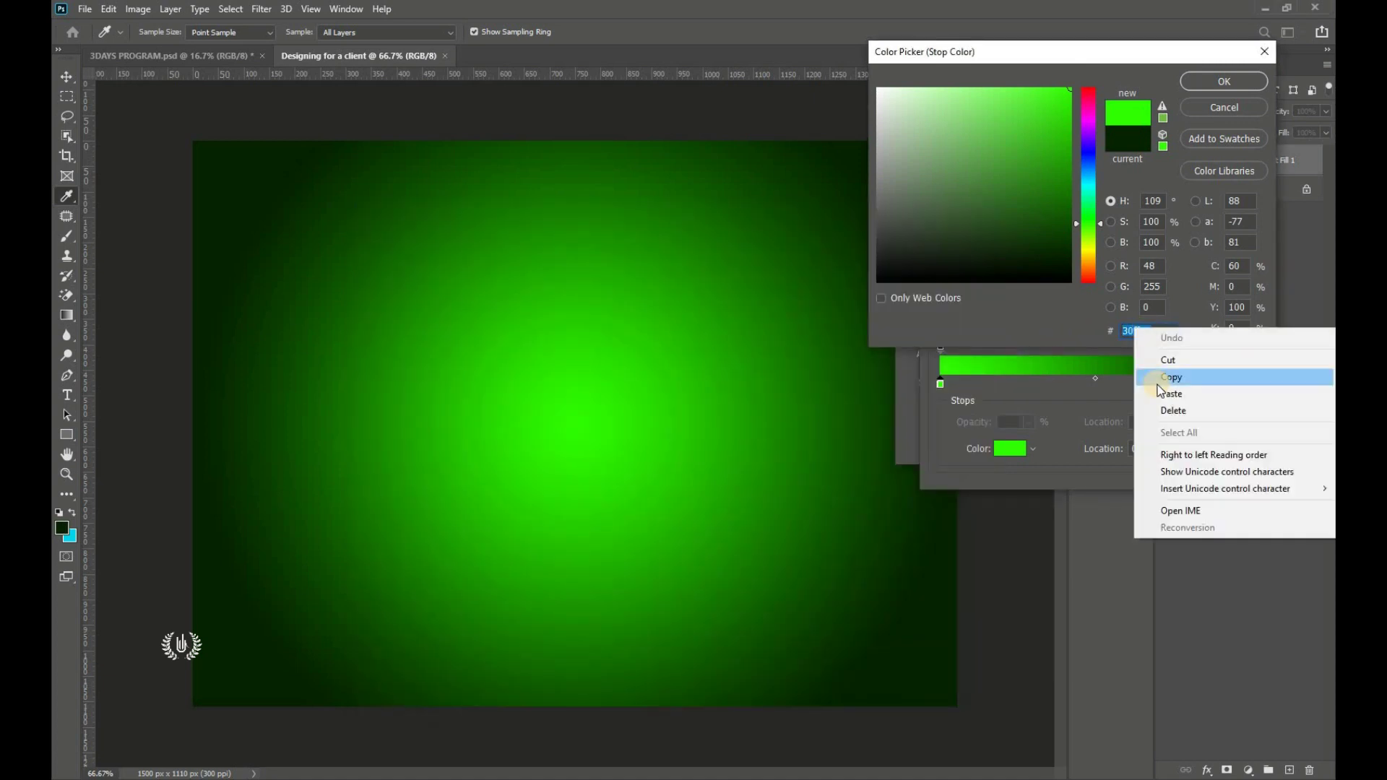
left_click(1156, 390)
left_click(1198, 81)
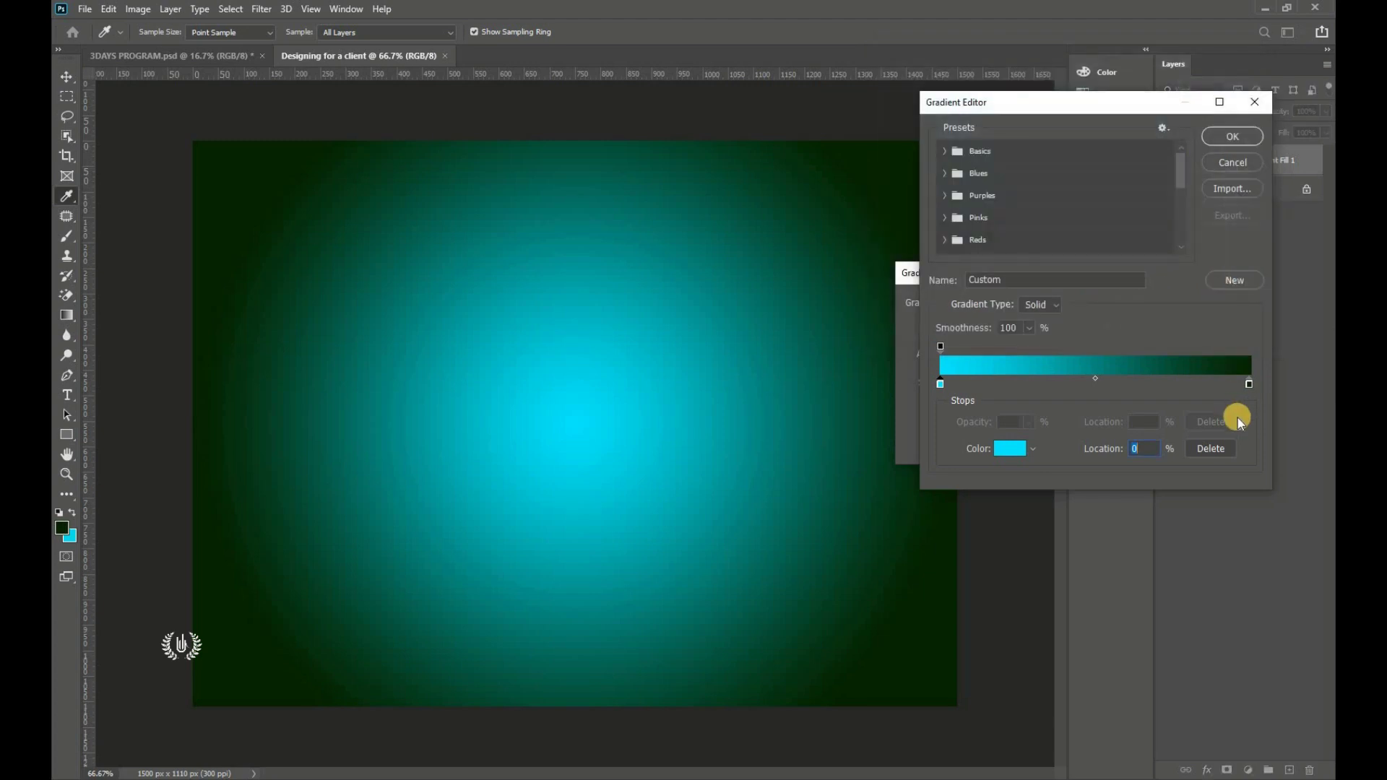
- Set the right colour stop to deep navy 000230 and commit the gradient fill
left_click(1251, 385)
left_click(1010, 448)
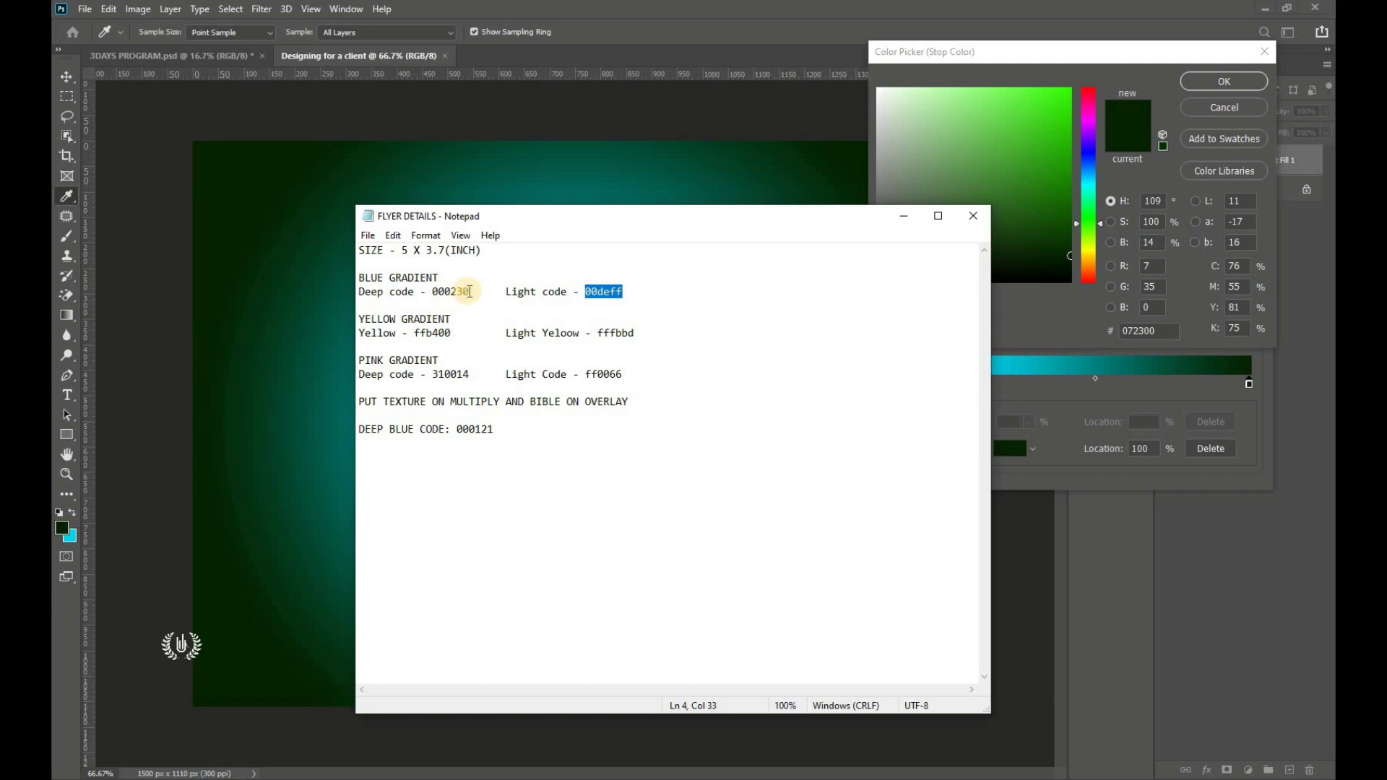
left_click_drag(470, 291, 430, 294)
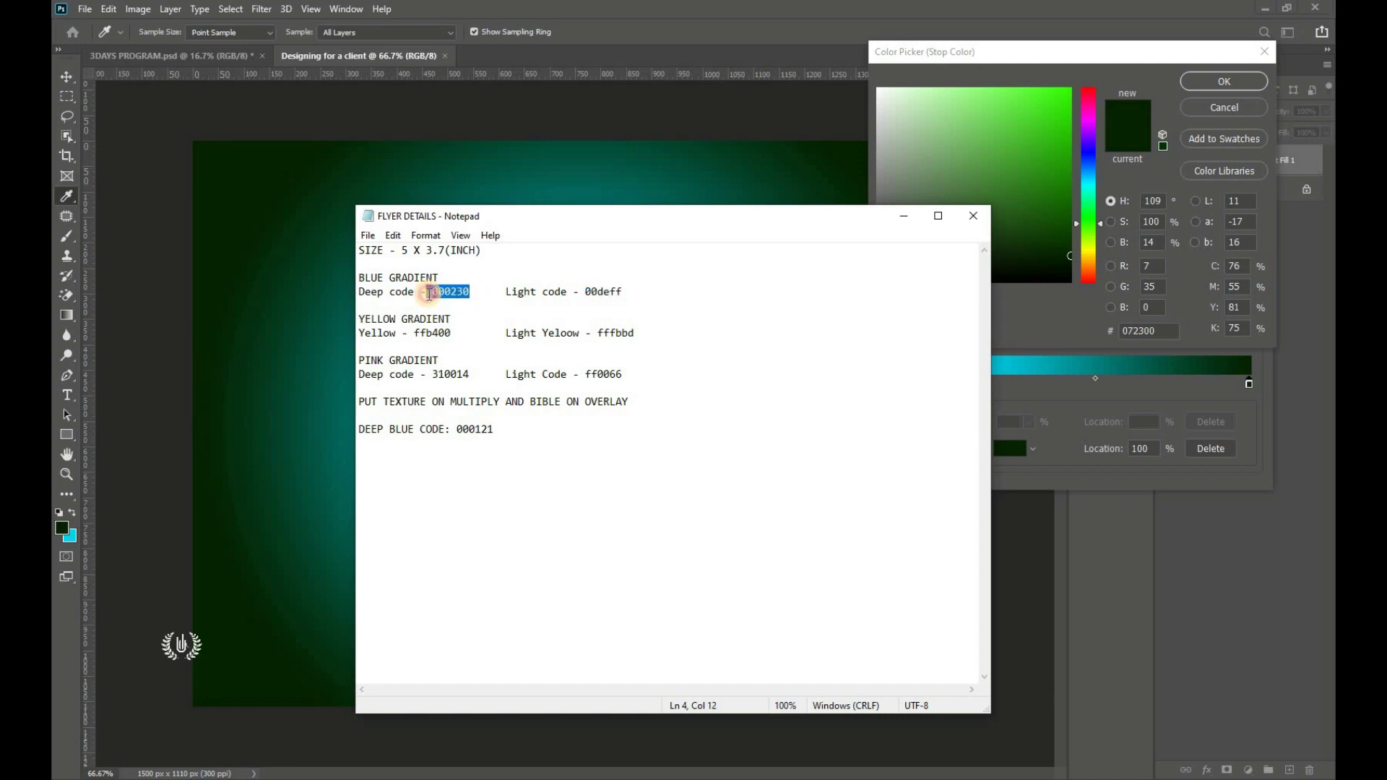
right_click(449, 296)
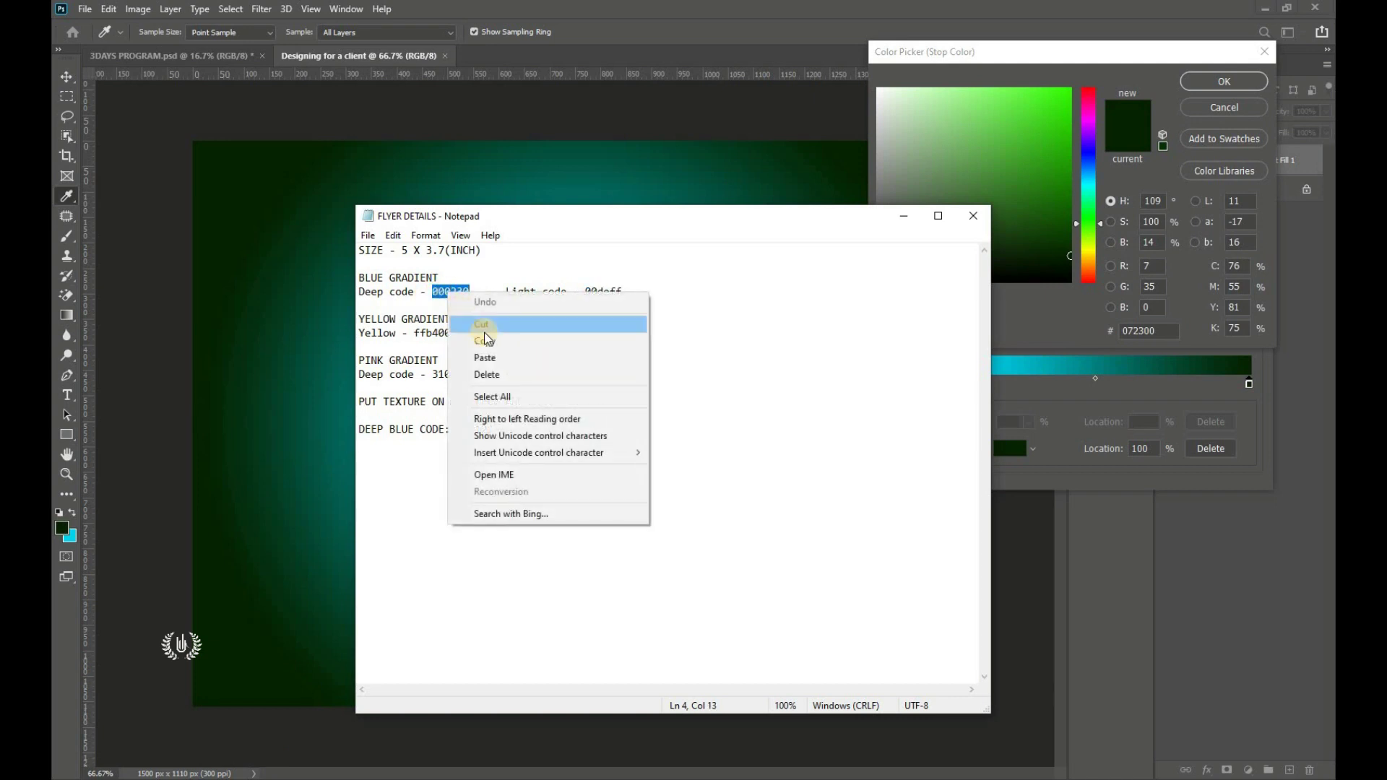
left_click(493, 340)
left_click(1155, 332)
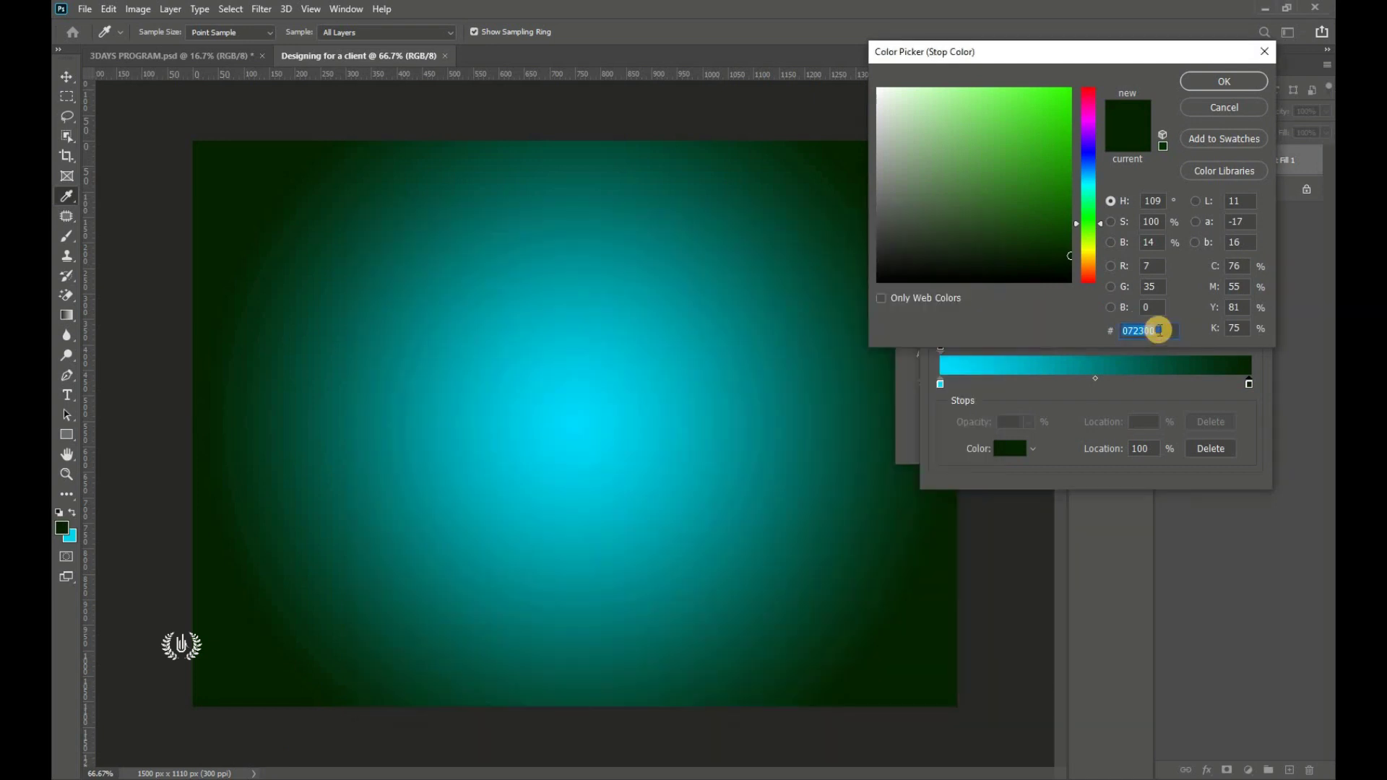
right_click(1156, 332)
left_click(1171, 396)
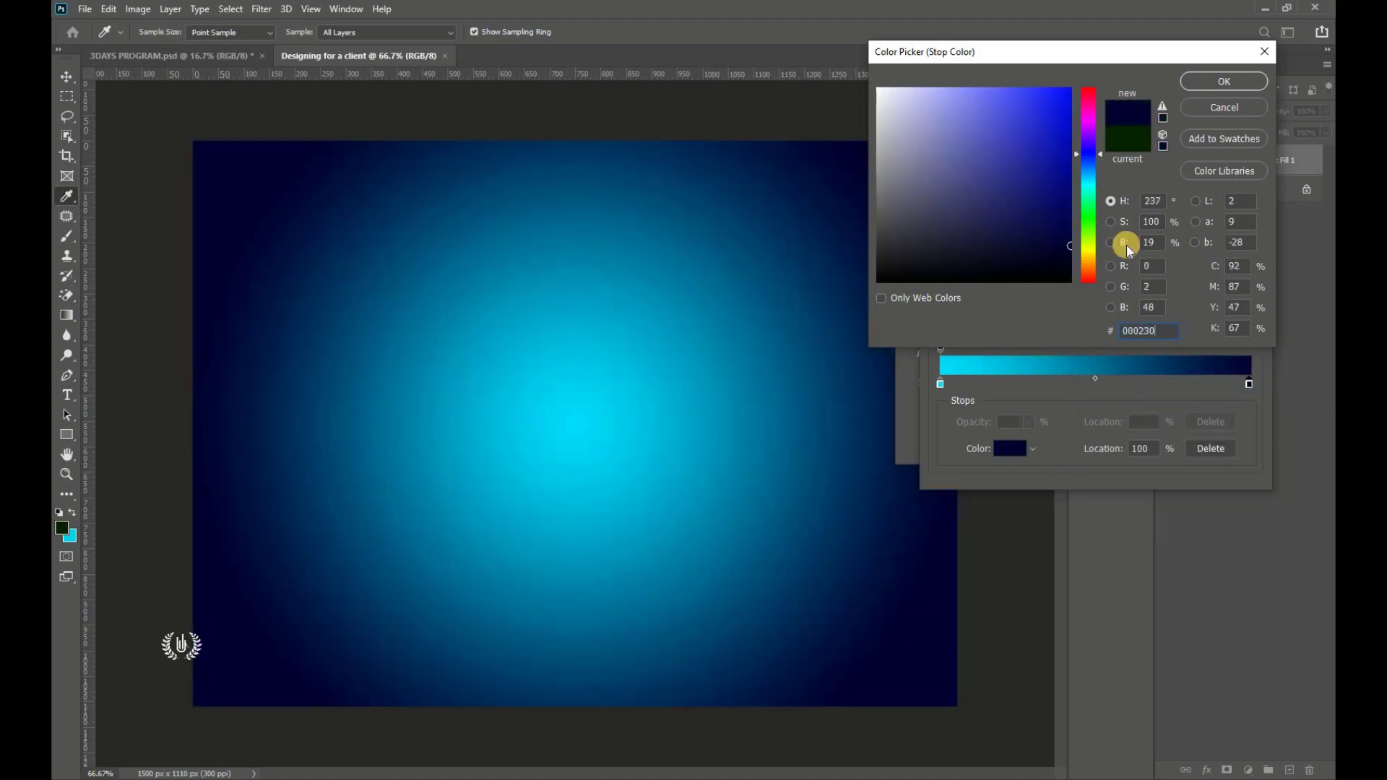
left_click(1203, 83)
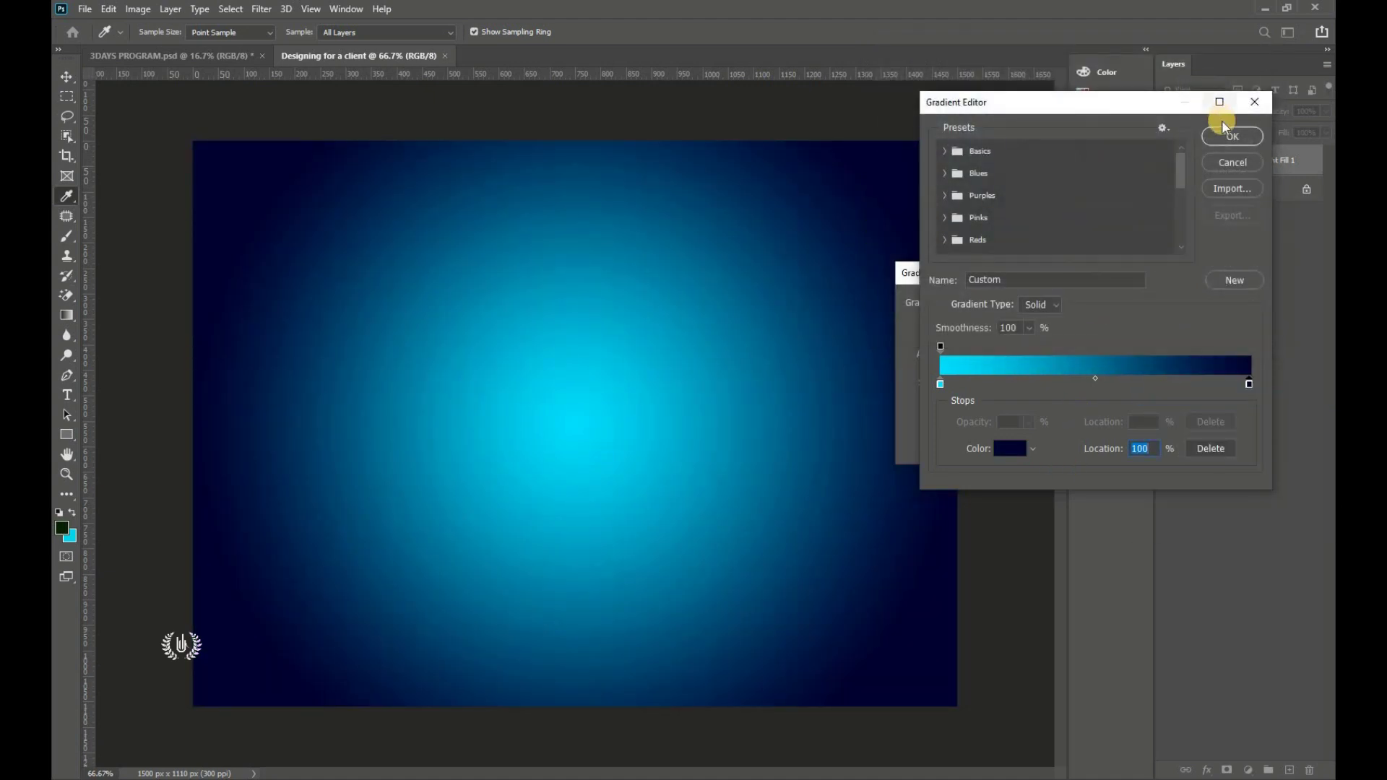
left_click(1226, 138)
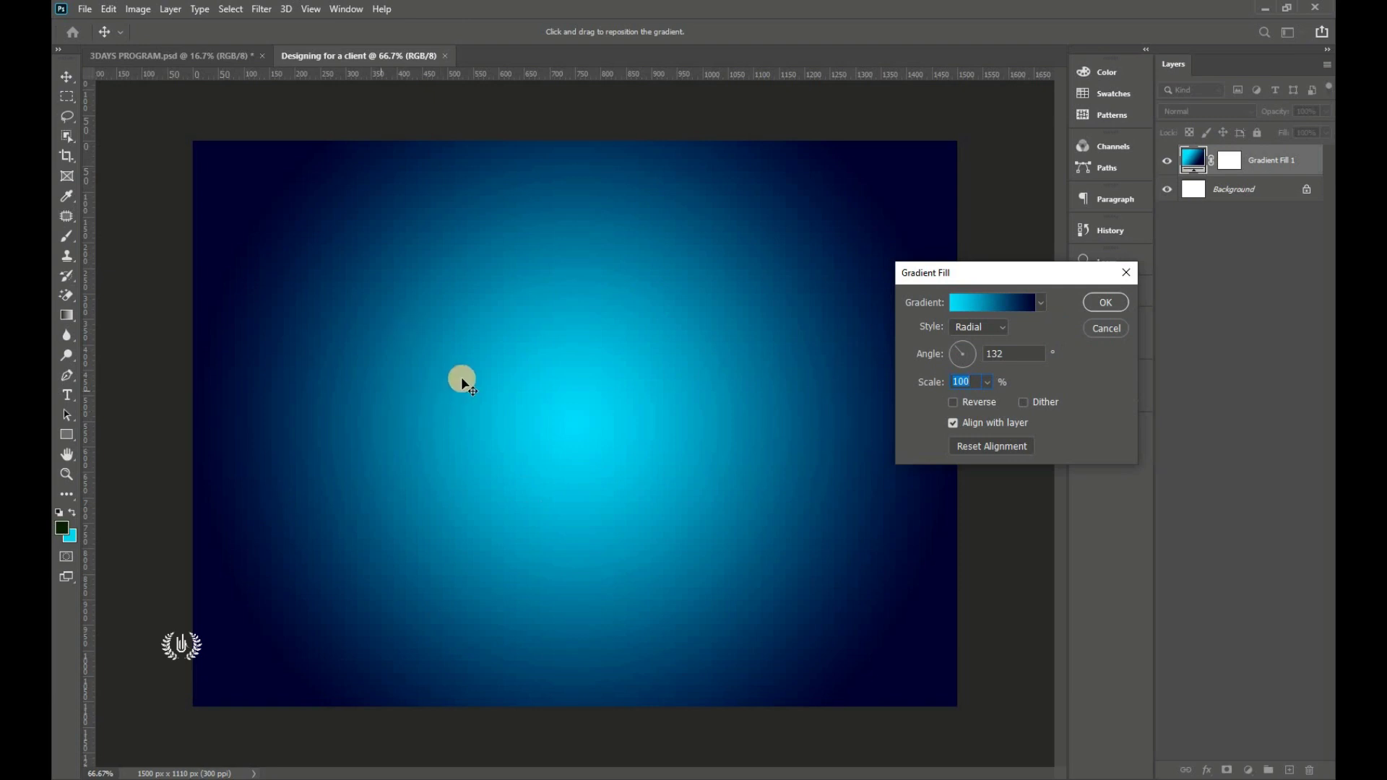
left_click(1128, 302)
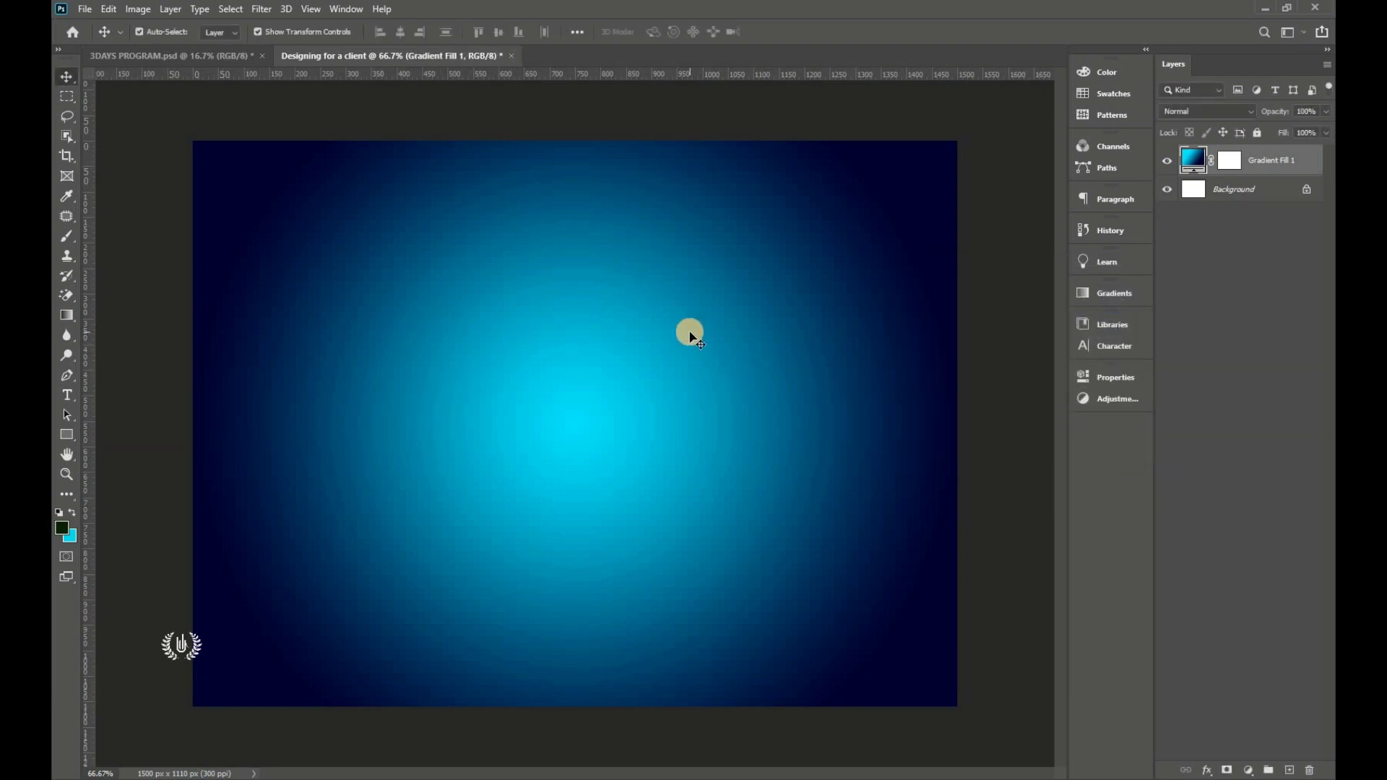
- Place the TEXTURE image into the flyer as an embedded layer
left_click(85, 8)
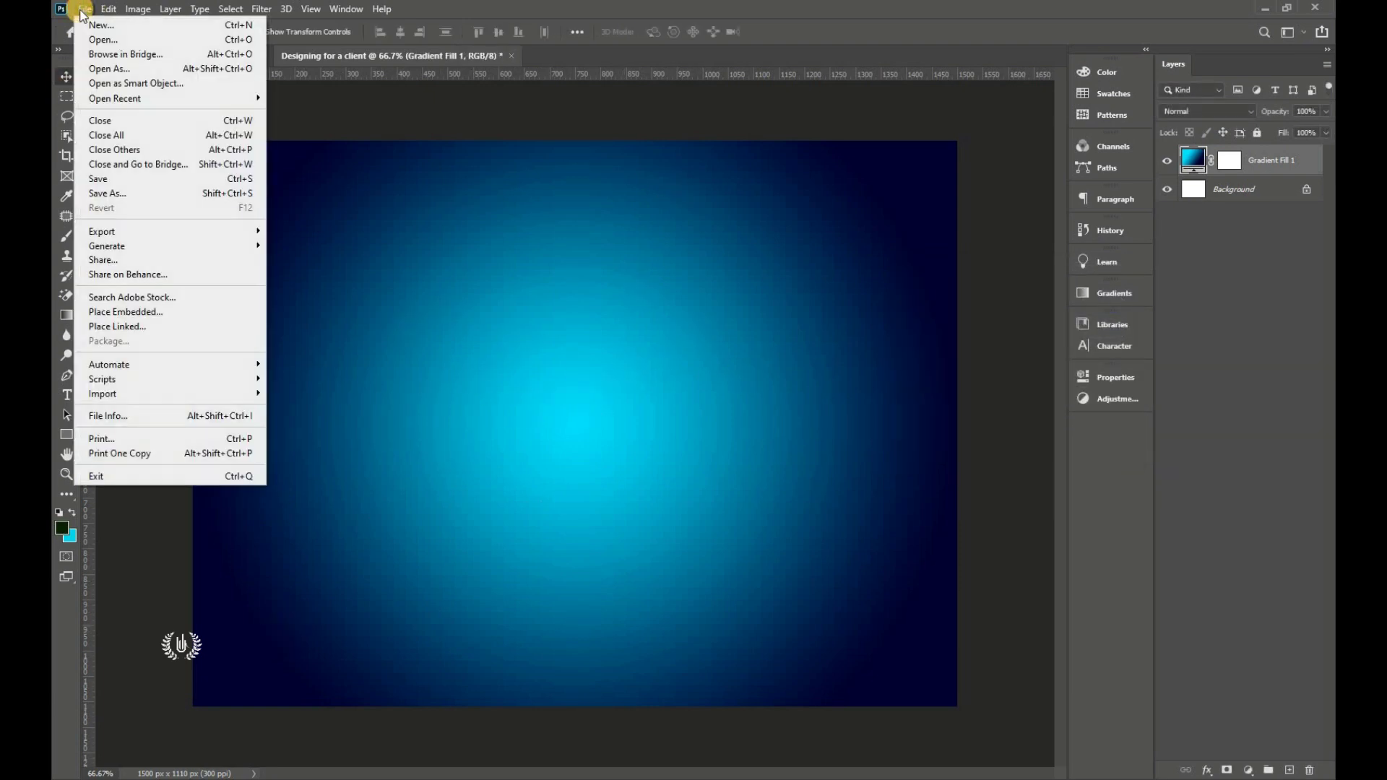
left_click(206, 315)
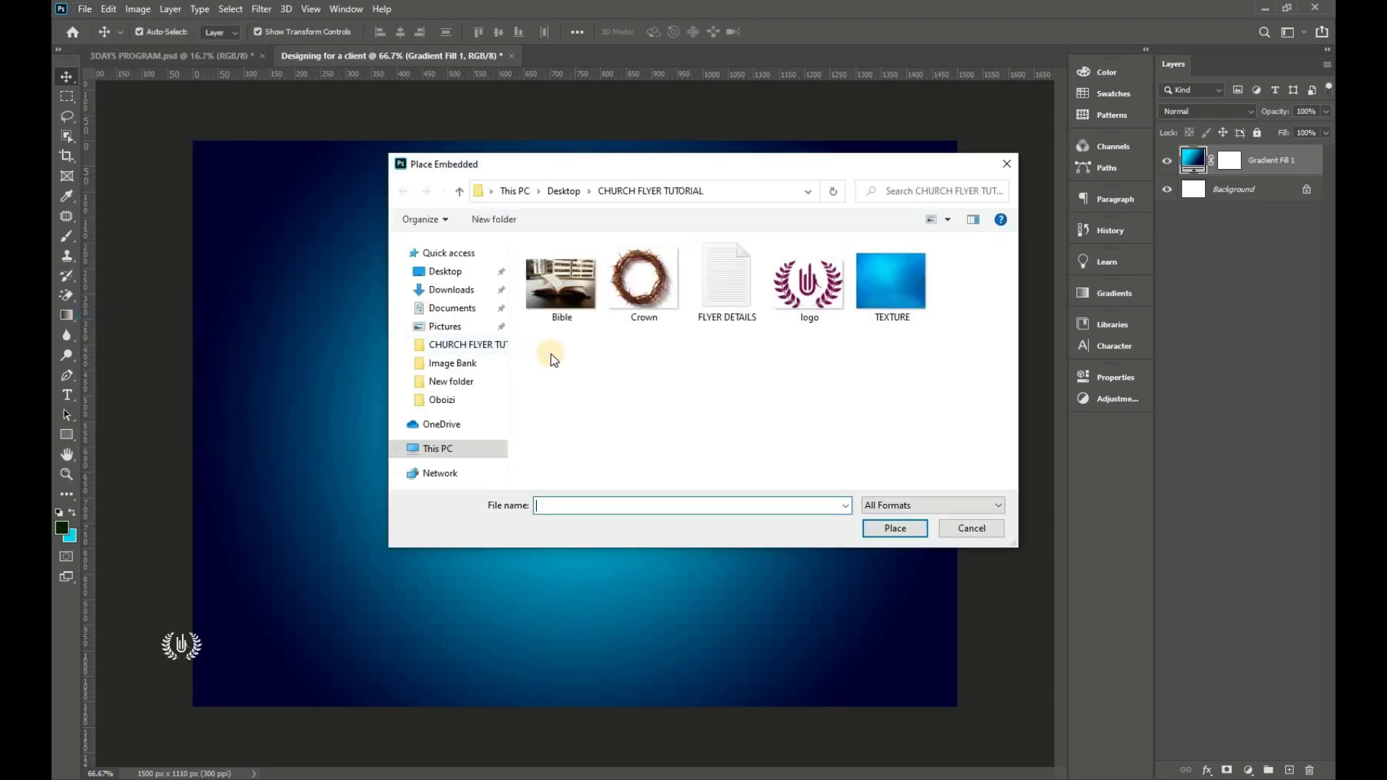
left_click(902, 312)
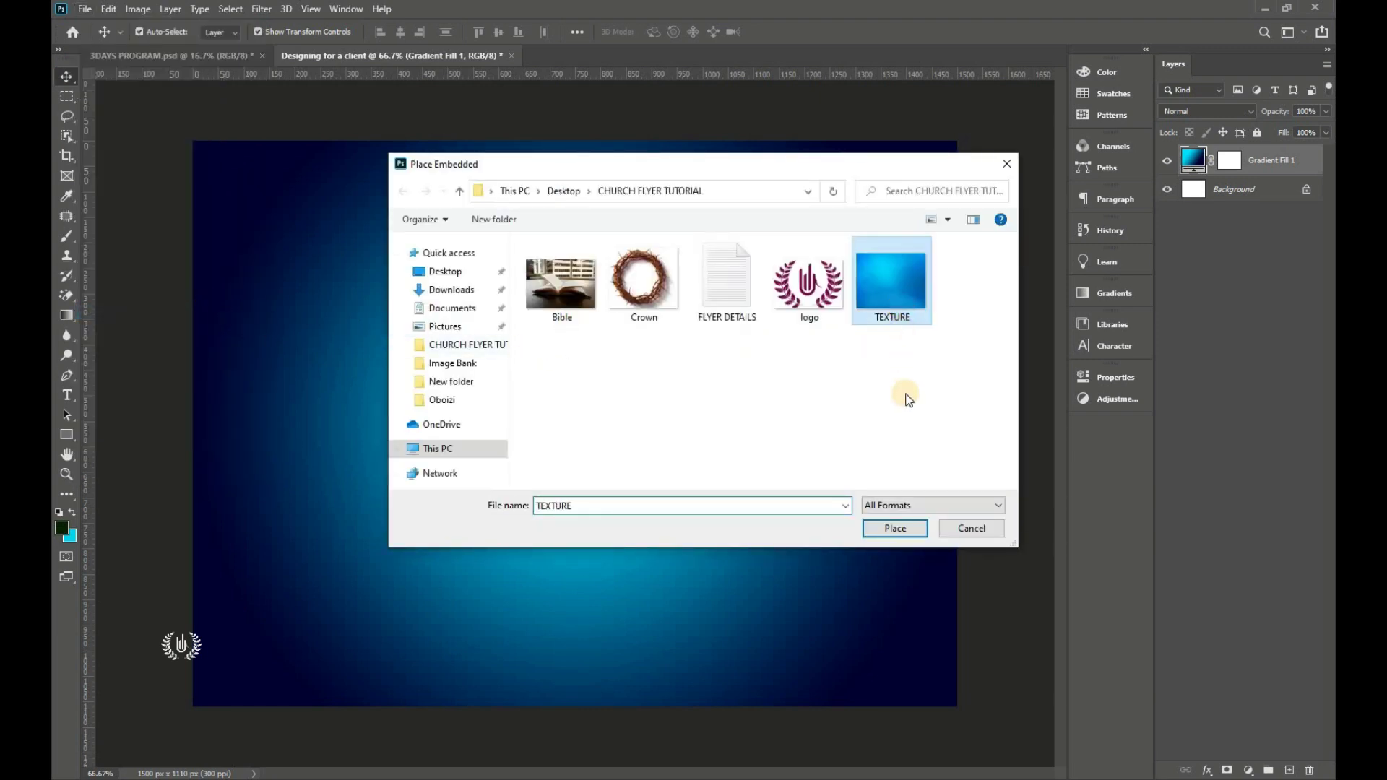
left_click(903, 530)
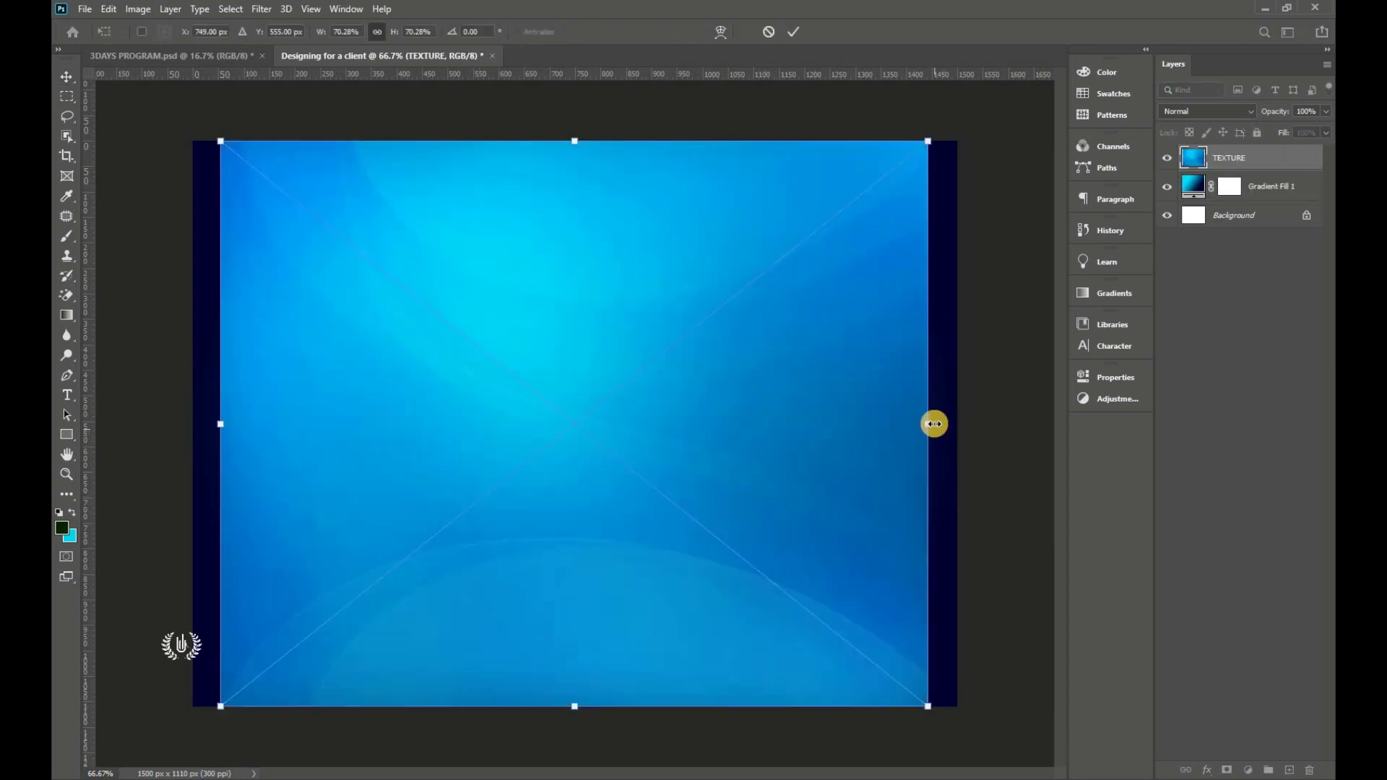
- Scale the TEXTURE layer past the canvas edges and commit the transform
left_click_drag(935, 424, 963, 420)
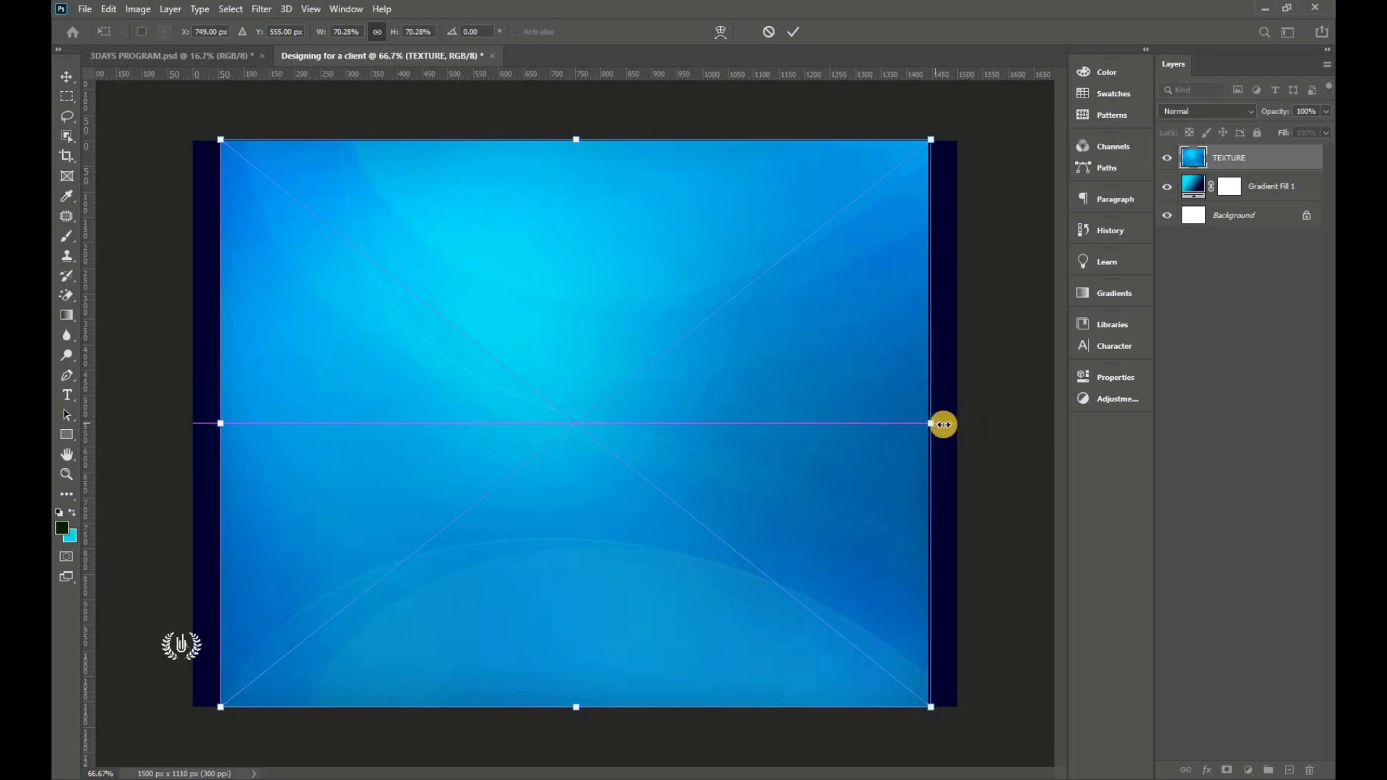
left_click_drag(932, 423, 966, 424)
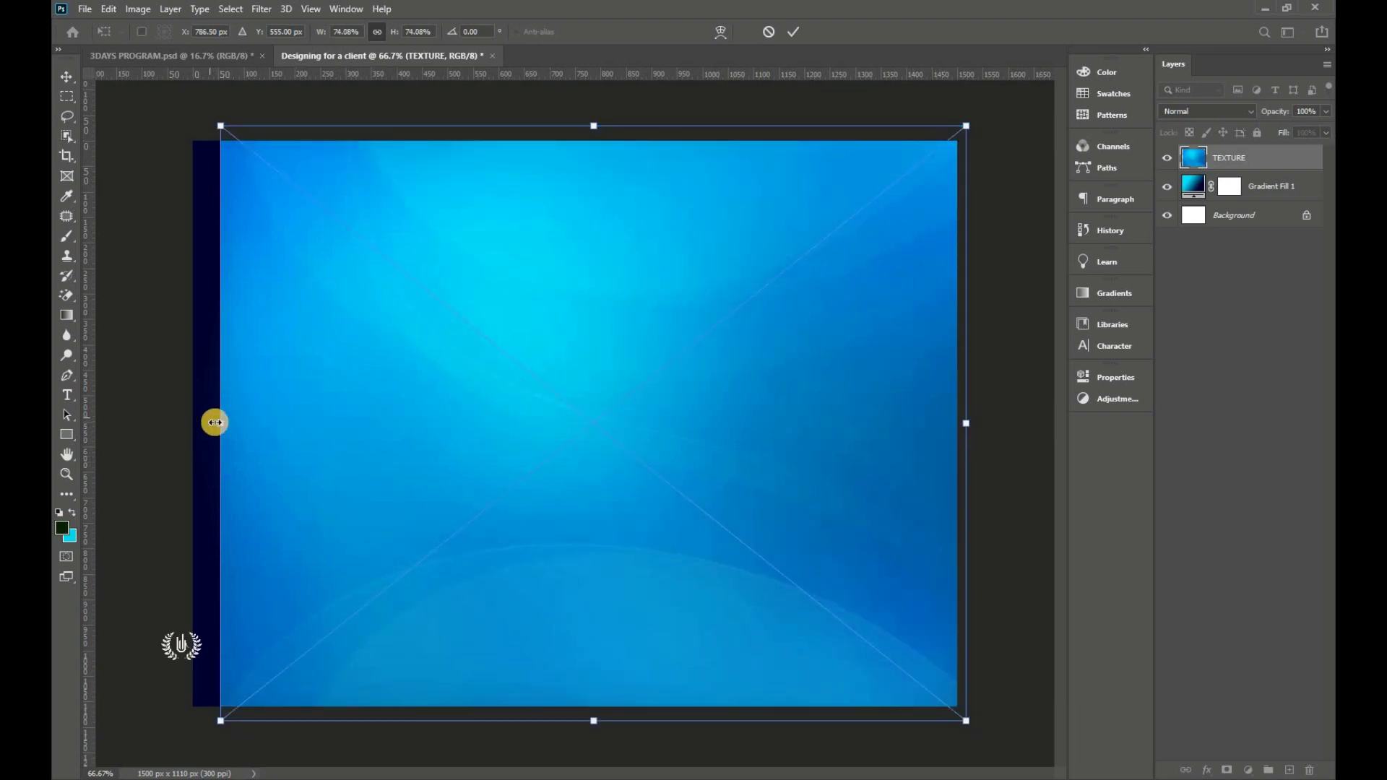
left_click_drag(217, 423, 177, 427)
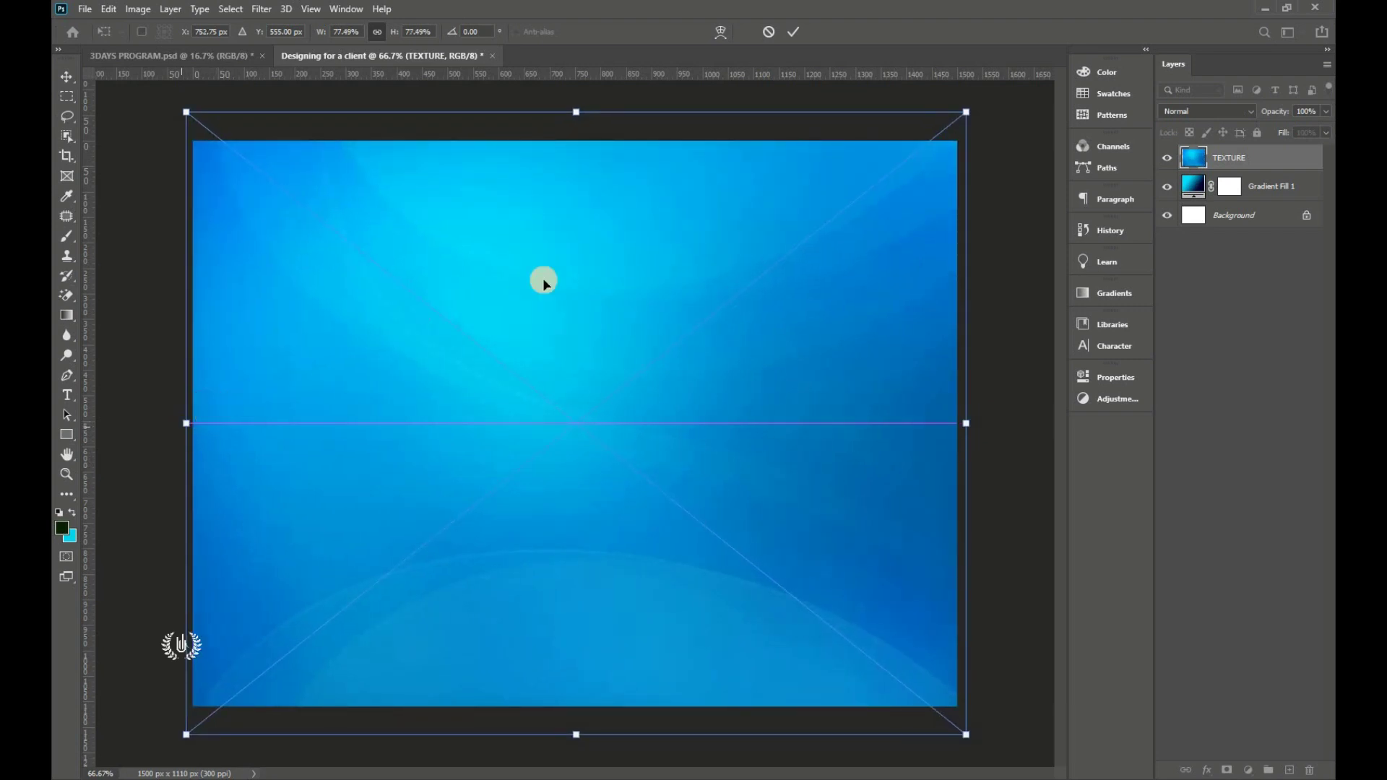
left_click(798, 27)
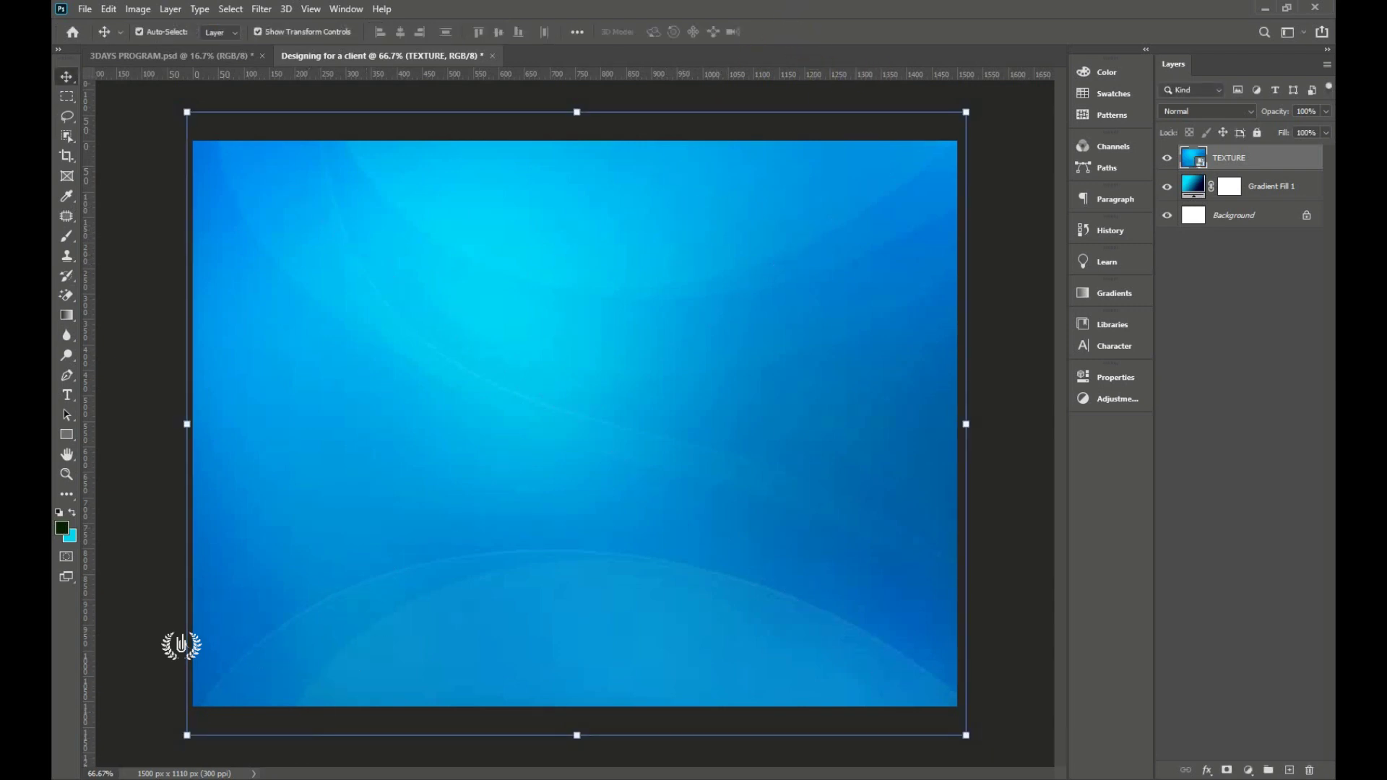
key("alt+Tab")
- Blend the TEXTURE layer in Multiply mode as the notes specify, then start placing another image
left_click(475, 441)
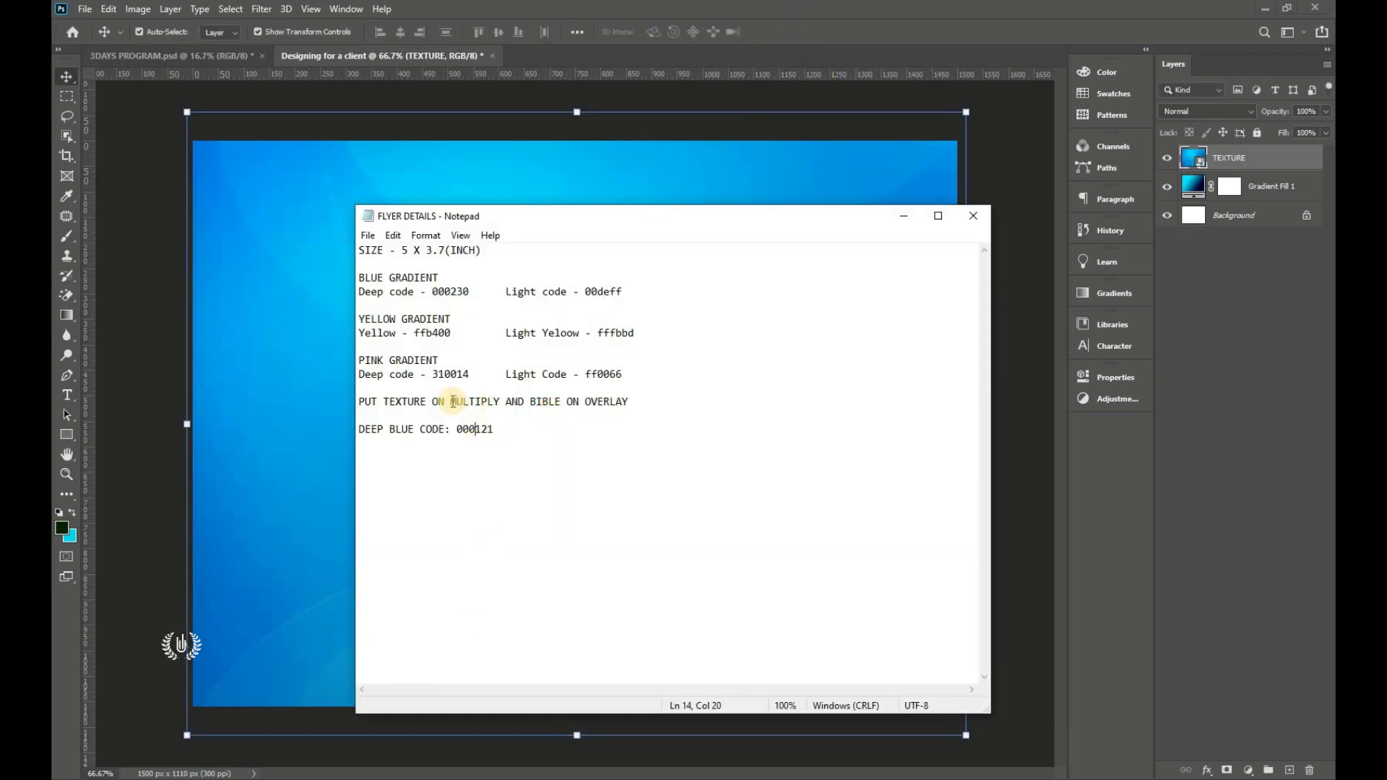
left_click_drag(453, 402, 502, 404)
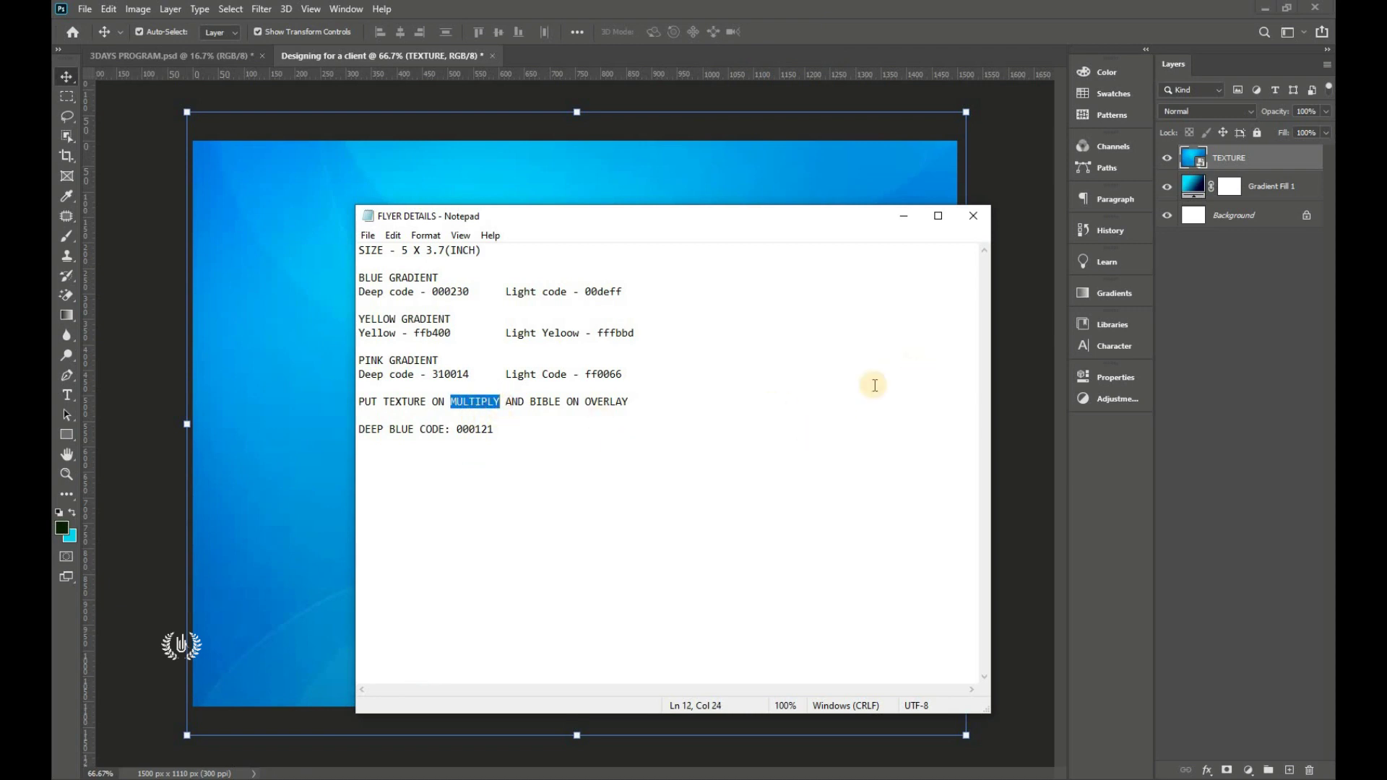
left_click(1252, 326)
left_click(1185, 111)
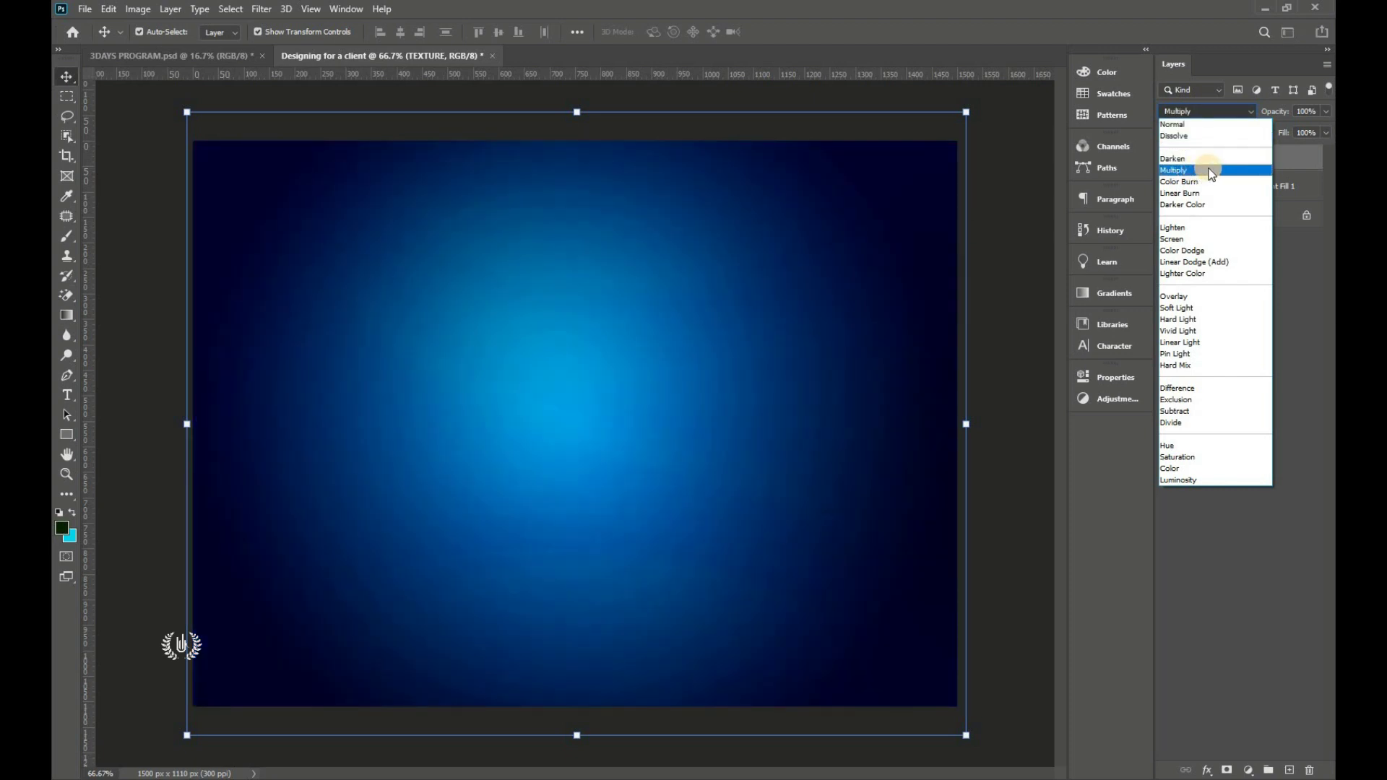
left_click(1212, 172)
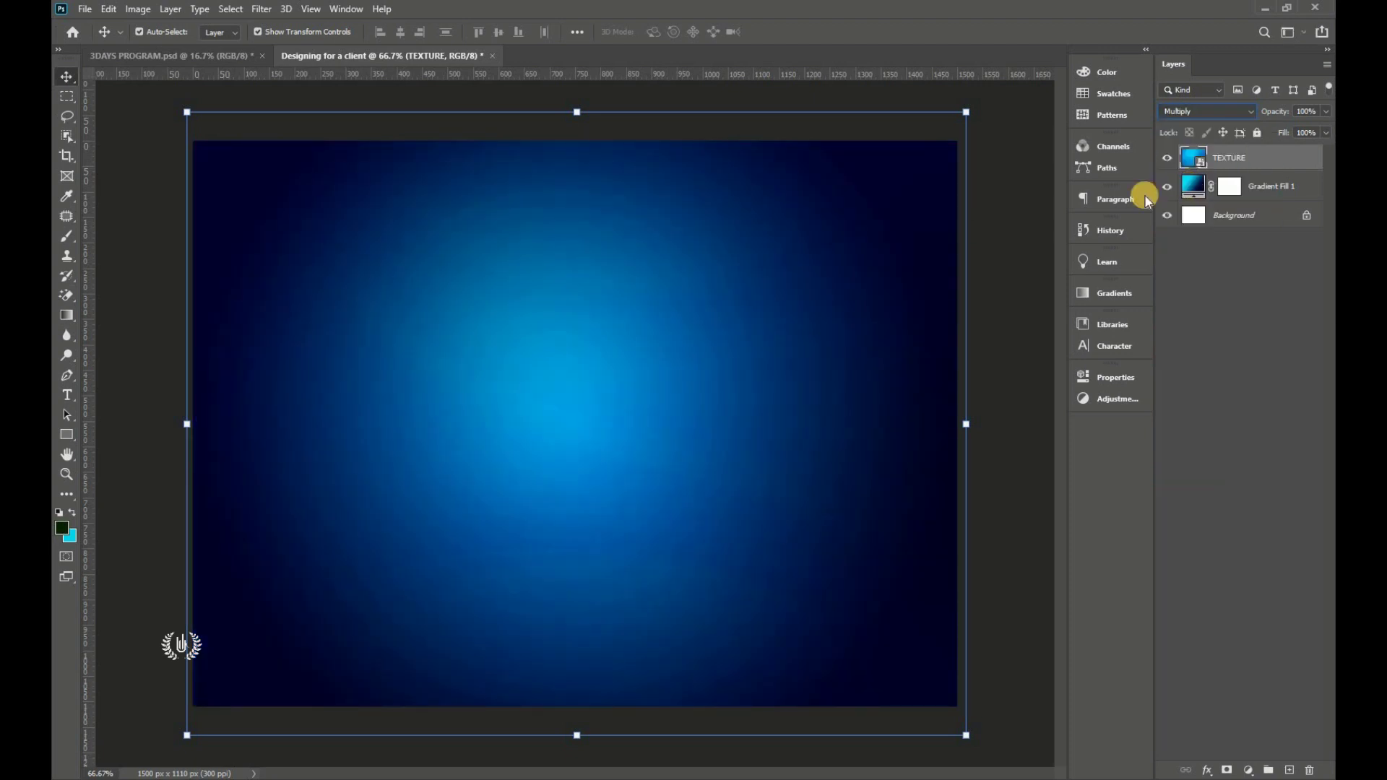
left_click(1167, 159)
left_click(1167, 159)
left_click(84, 8)
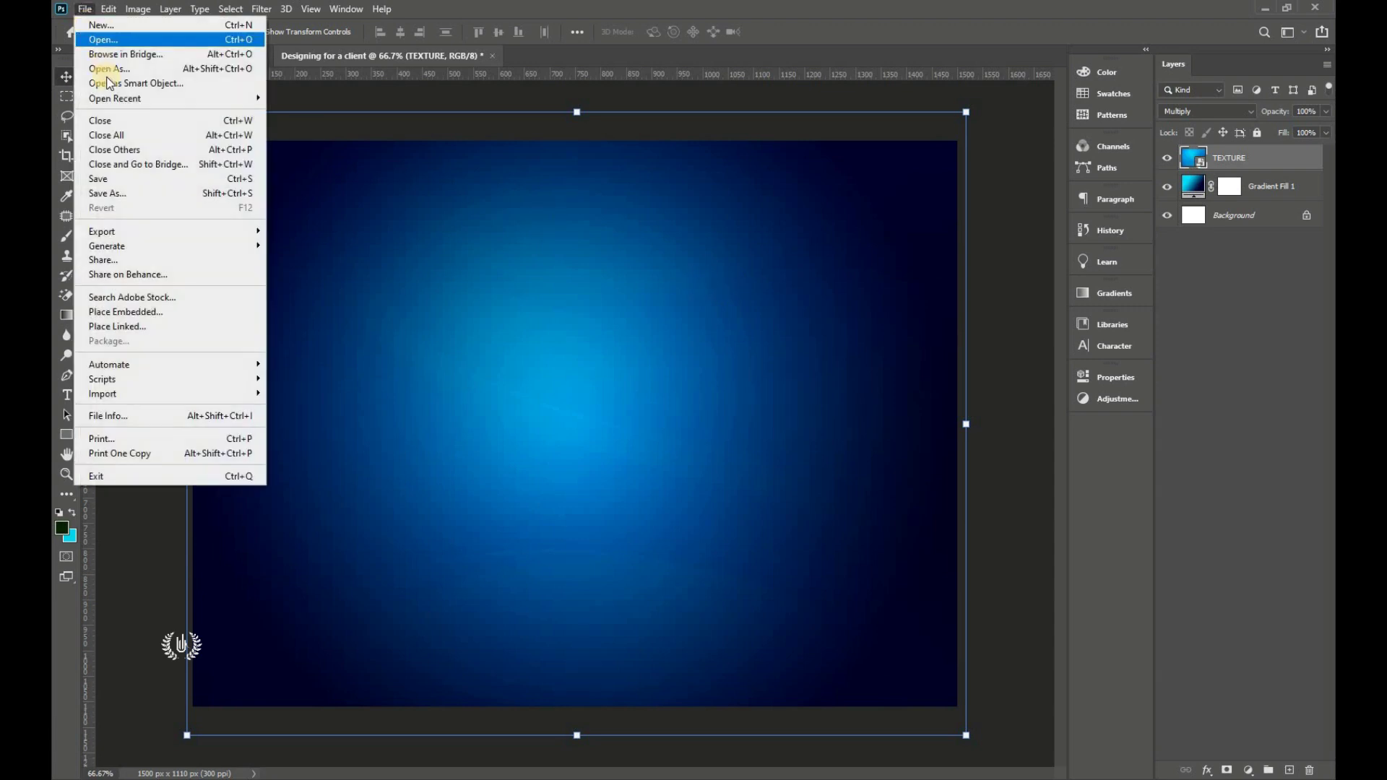
left_click(186, 312)
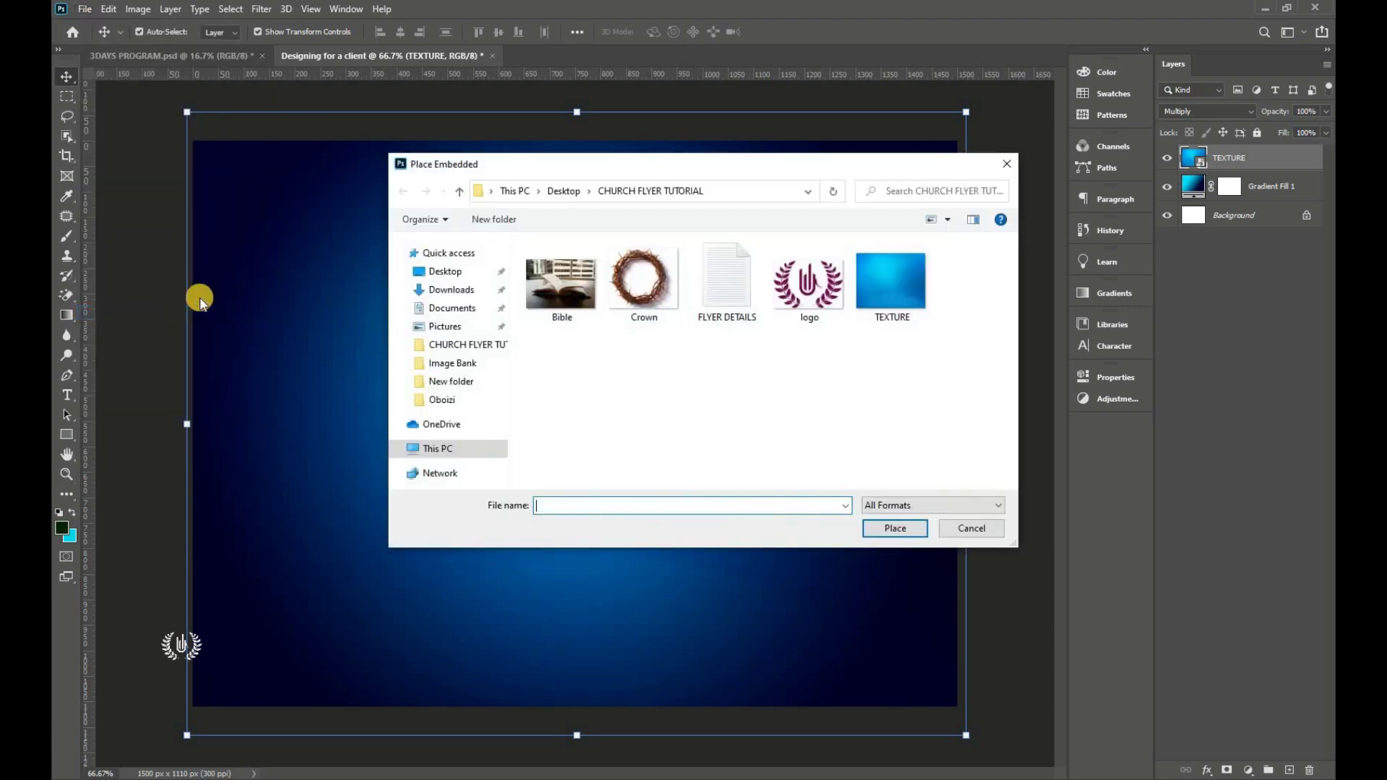
- Place the Bible photo, scaled slightly smaller than the canvas and centred
left_click(539, 302)
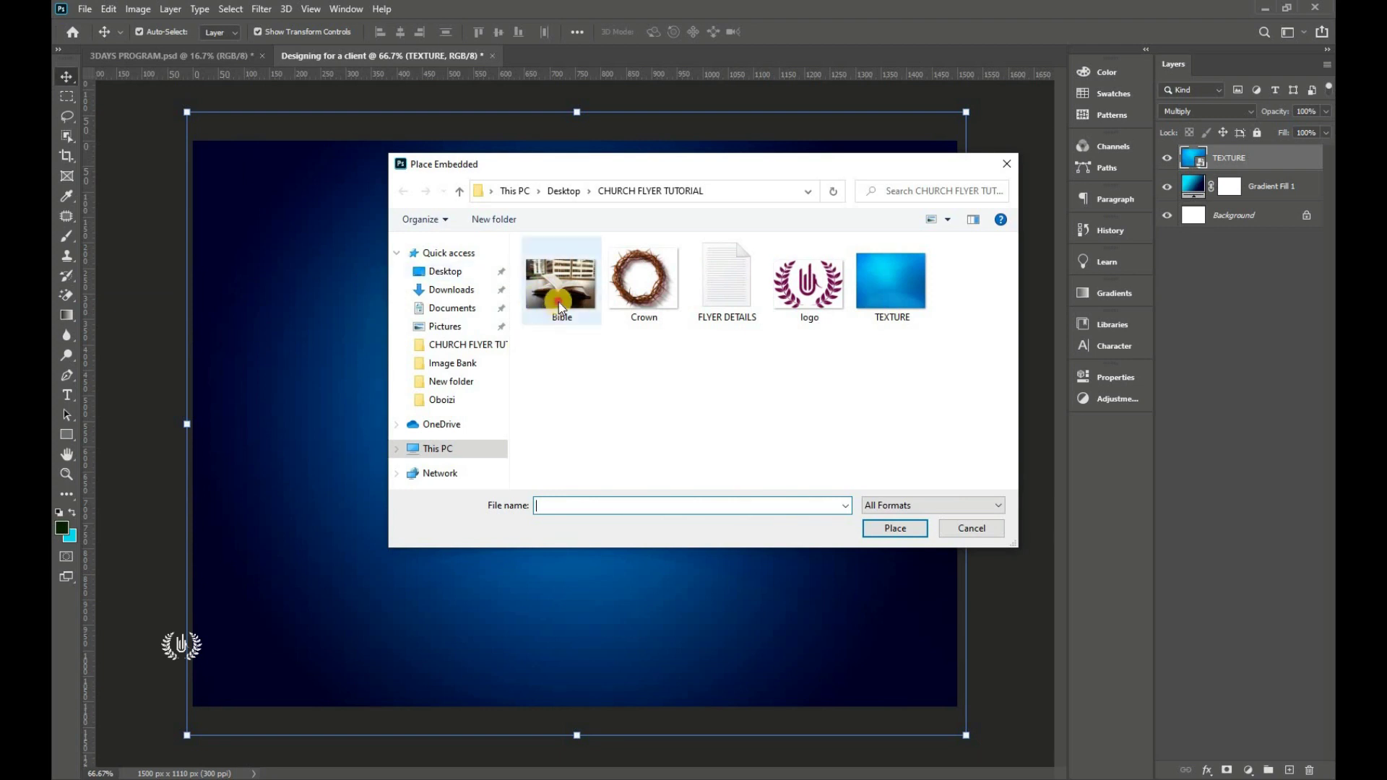
left_click(895, 529)
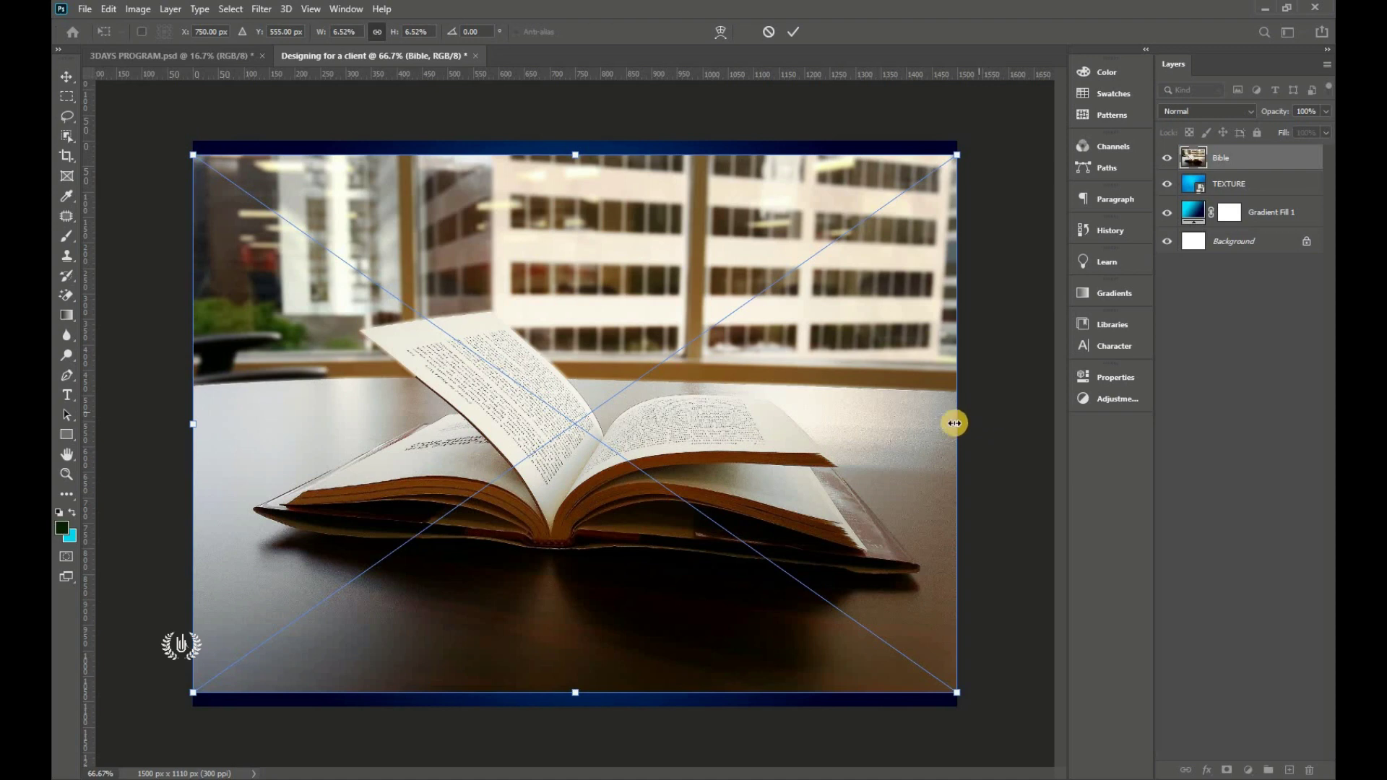
left_click_drag(955, 424, 849, 424)
left_click_drag(396, 480, 427, 479)
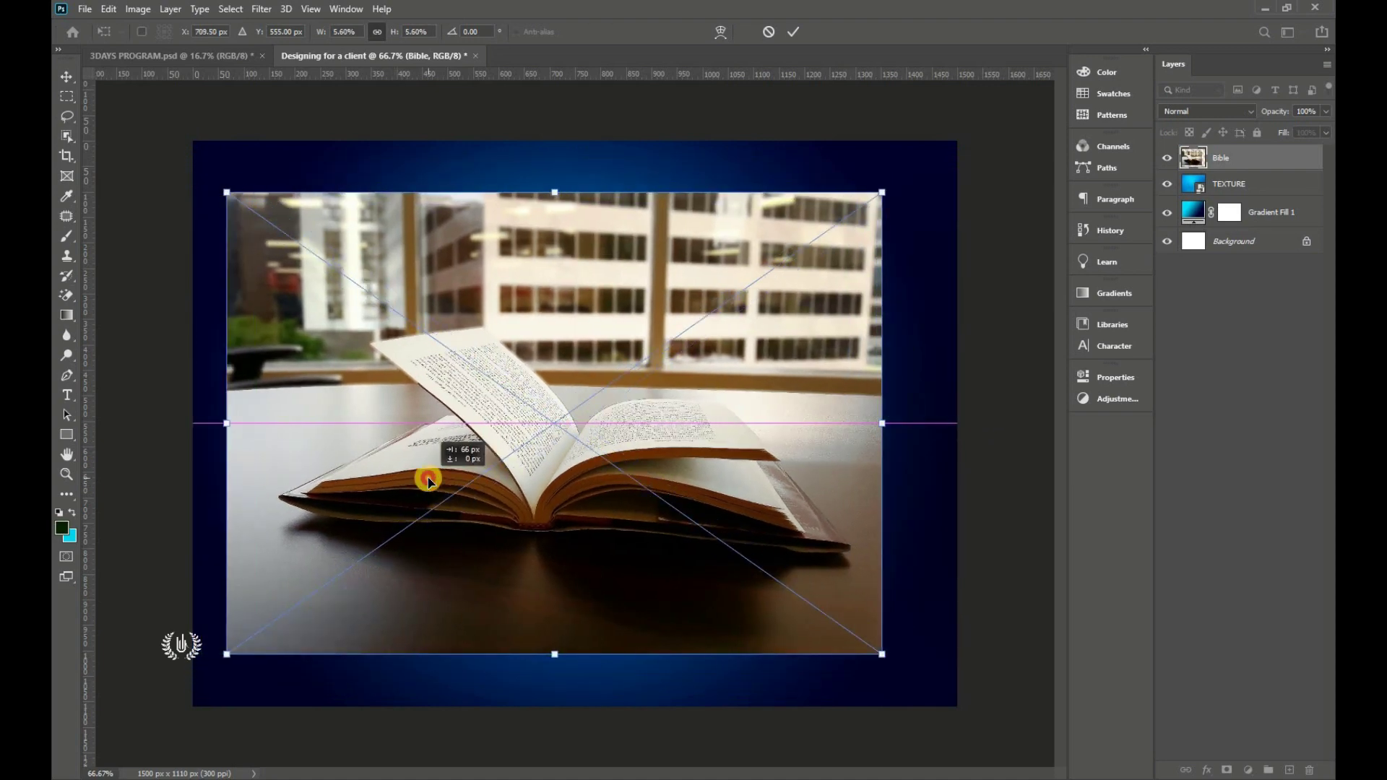
left_click_drag(567, 400, 553, 384)
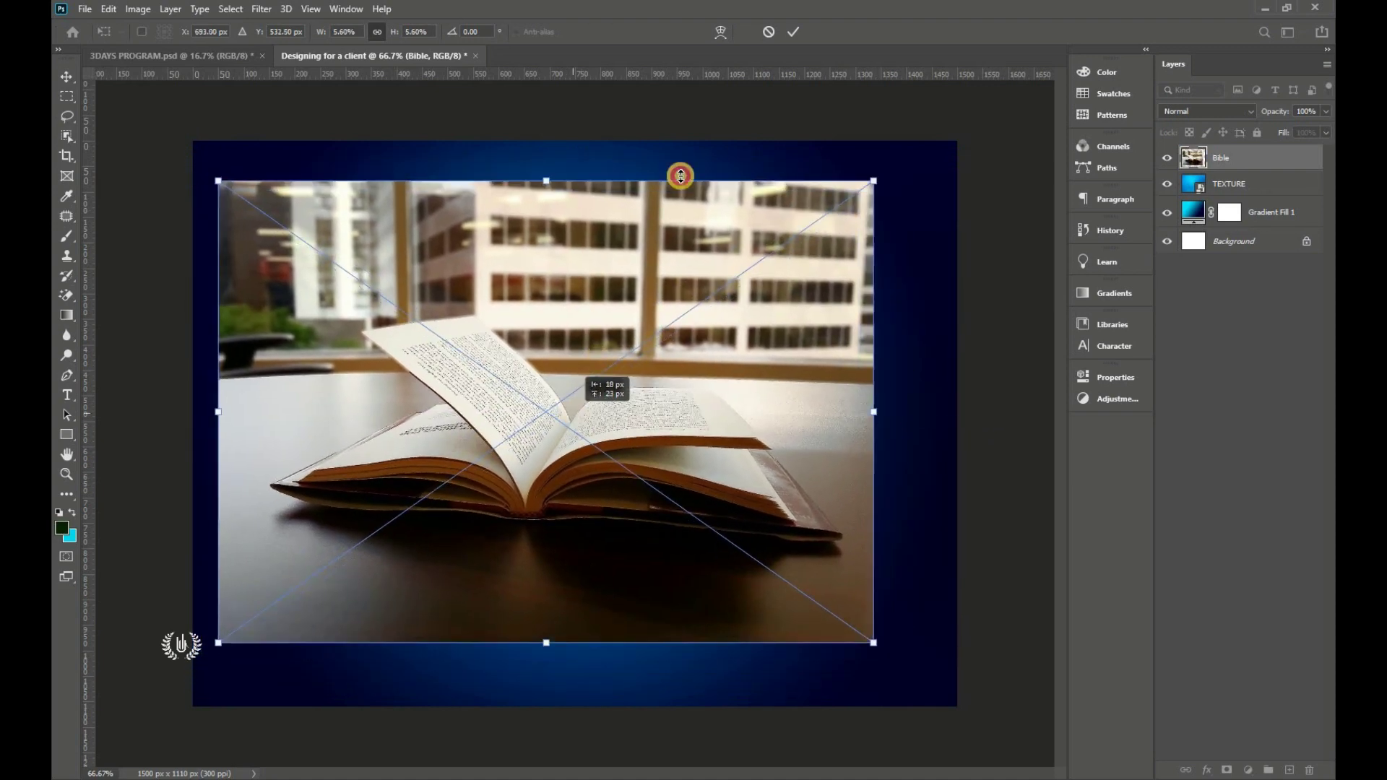
left_click(794, 31)
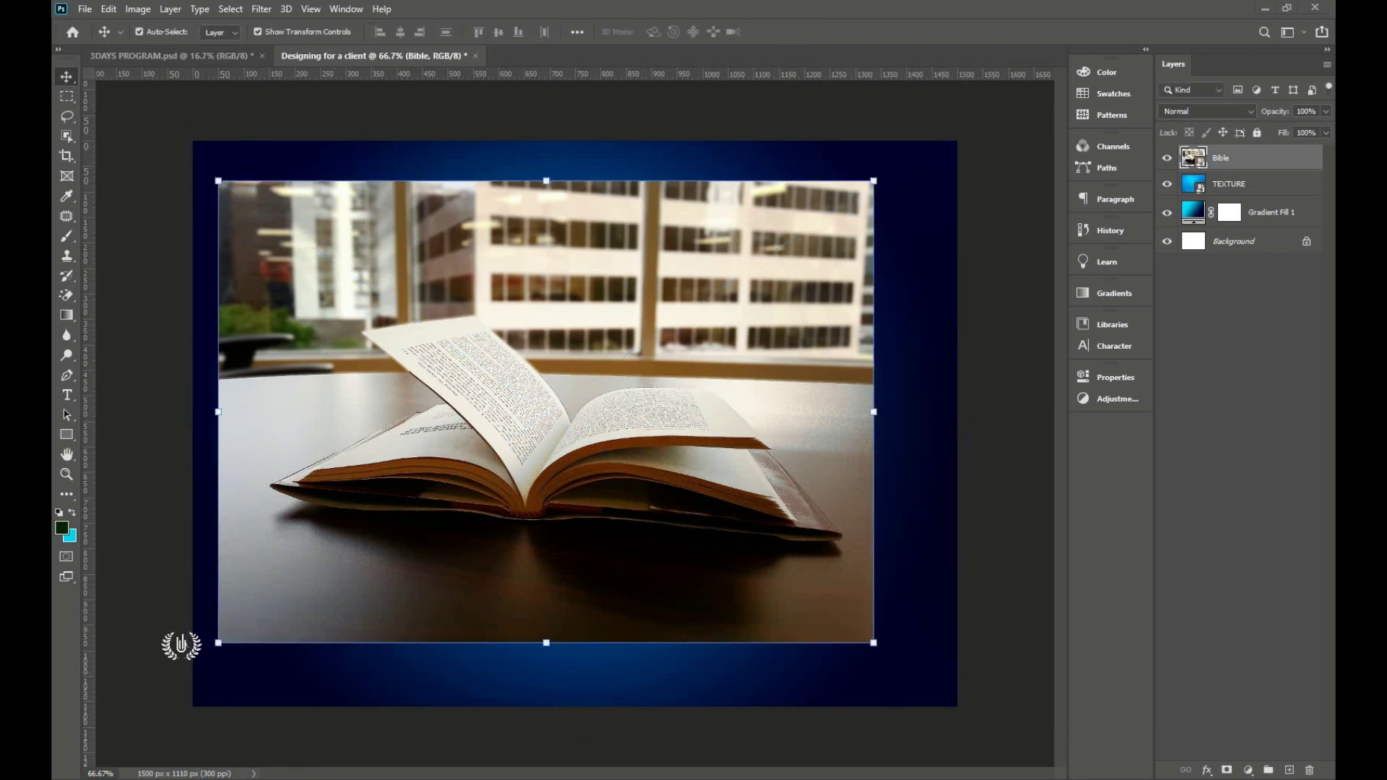
- Set the Bible layer to Overlay blend mode and add a white layer mask
key("alt+Tab")
left_click_drag(590, 402, 623, 405)
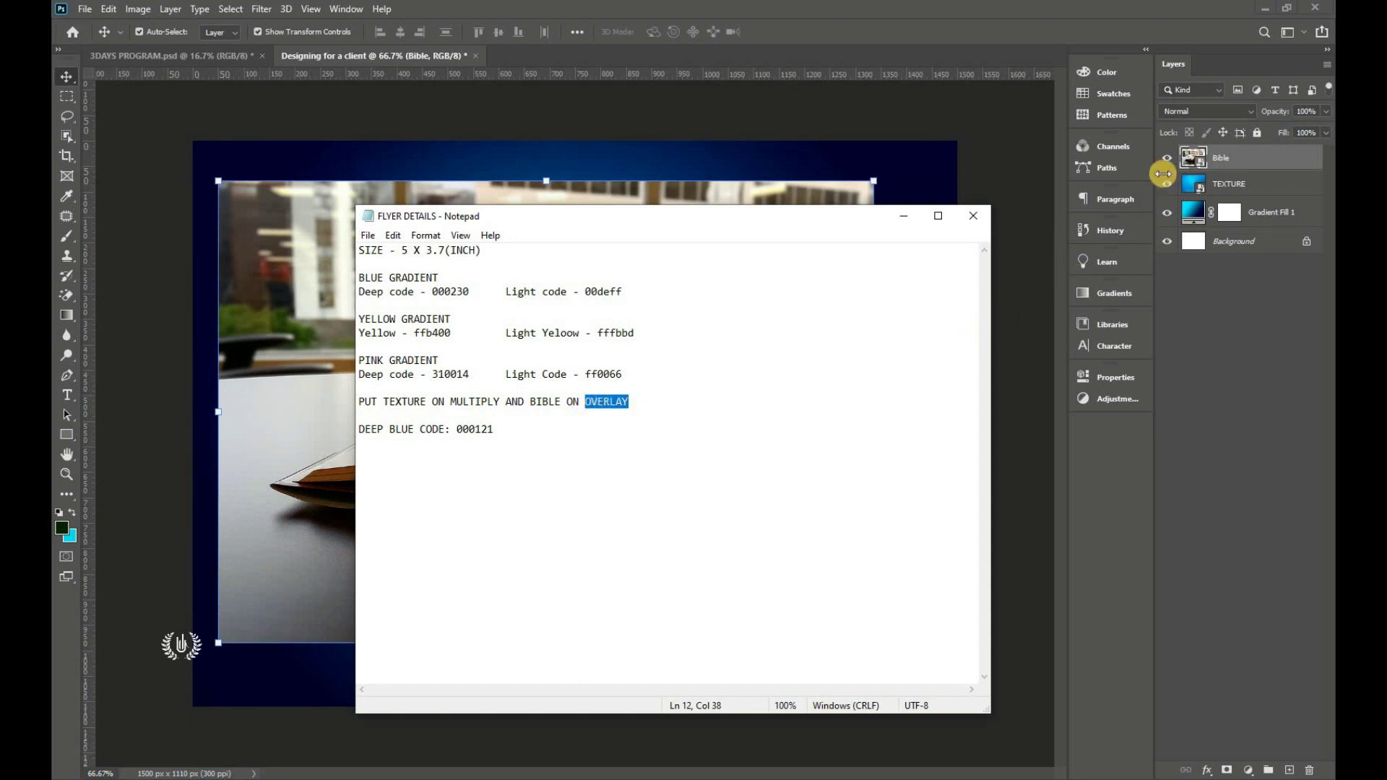
left_click(1217, 155)
left_click(1216, 111)
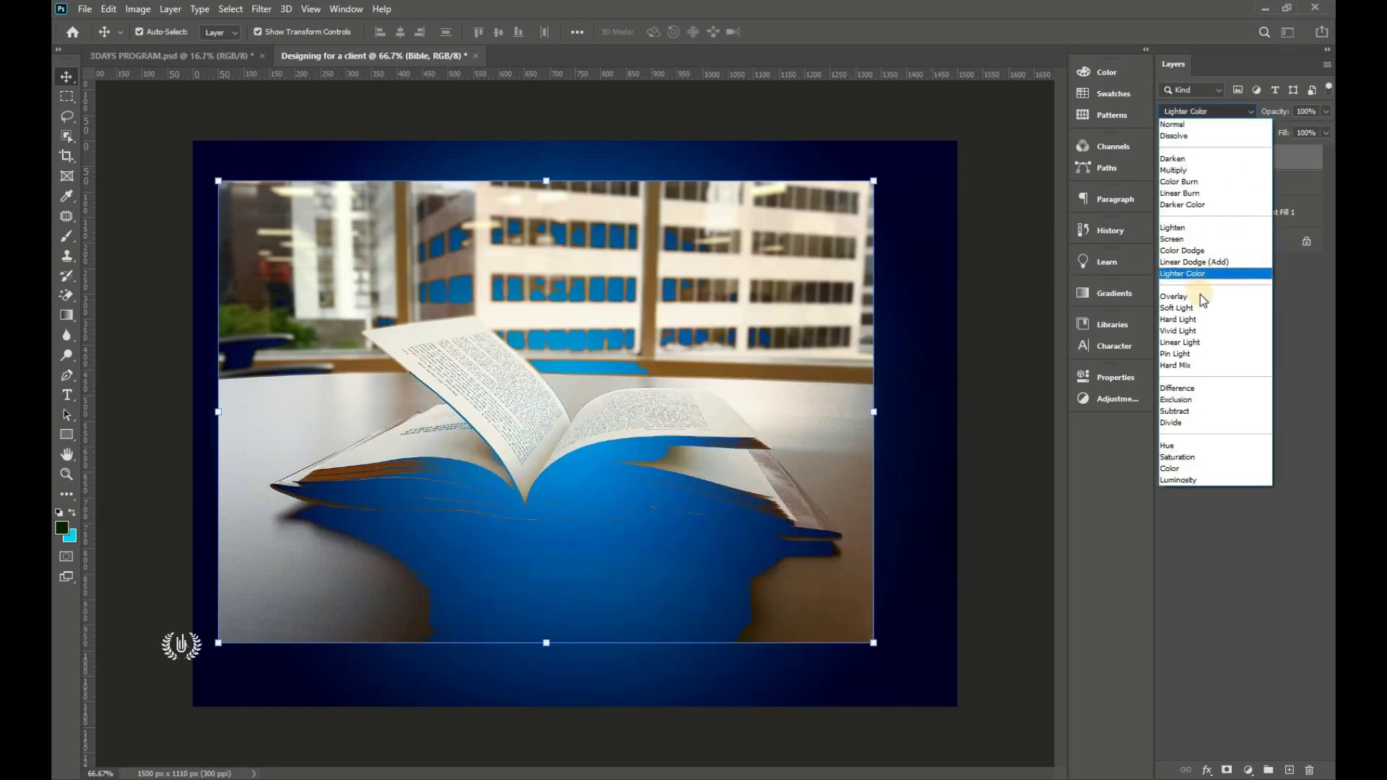
left_click(1218, 294)
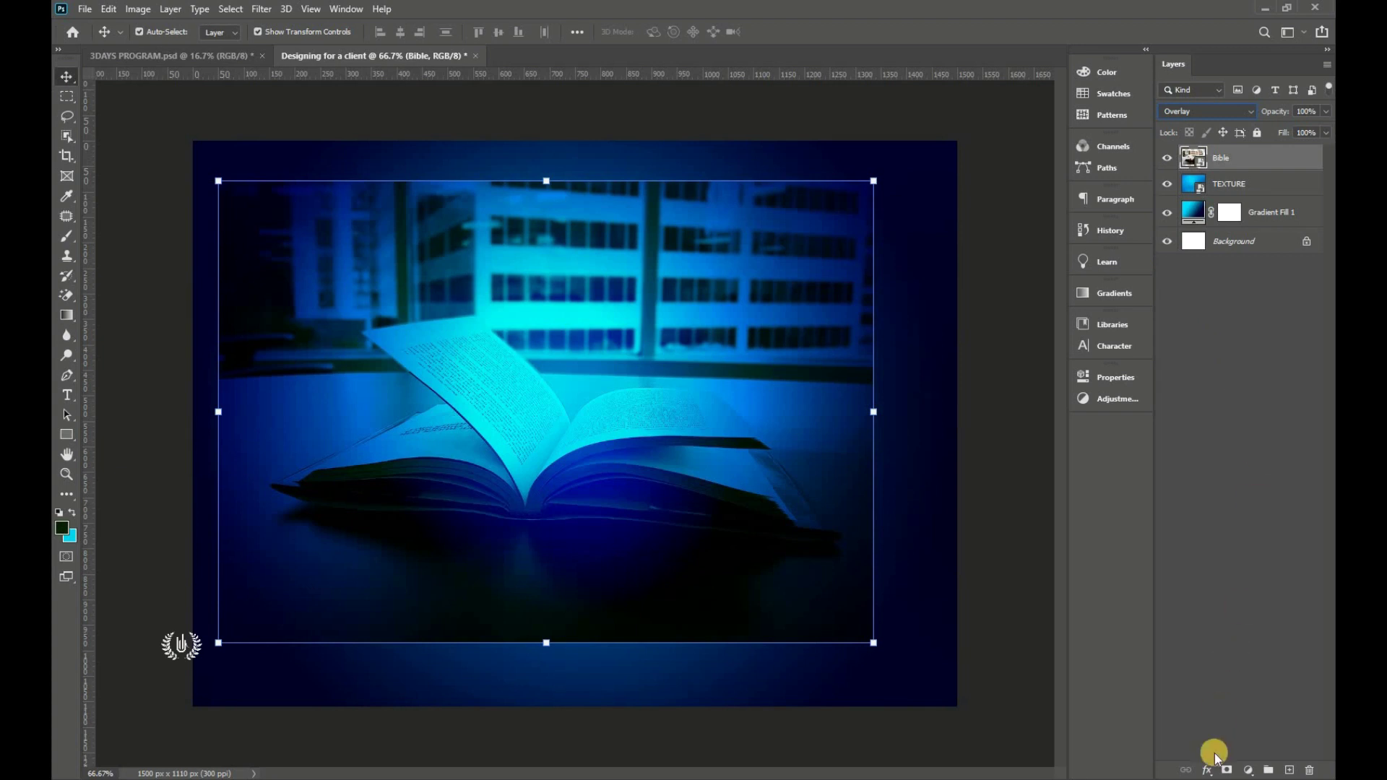
left_click(1227, 770)
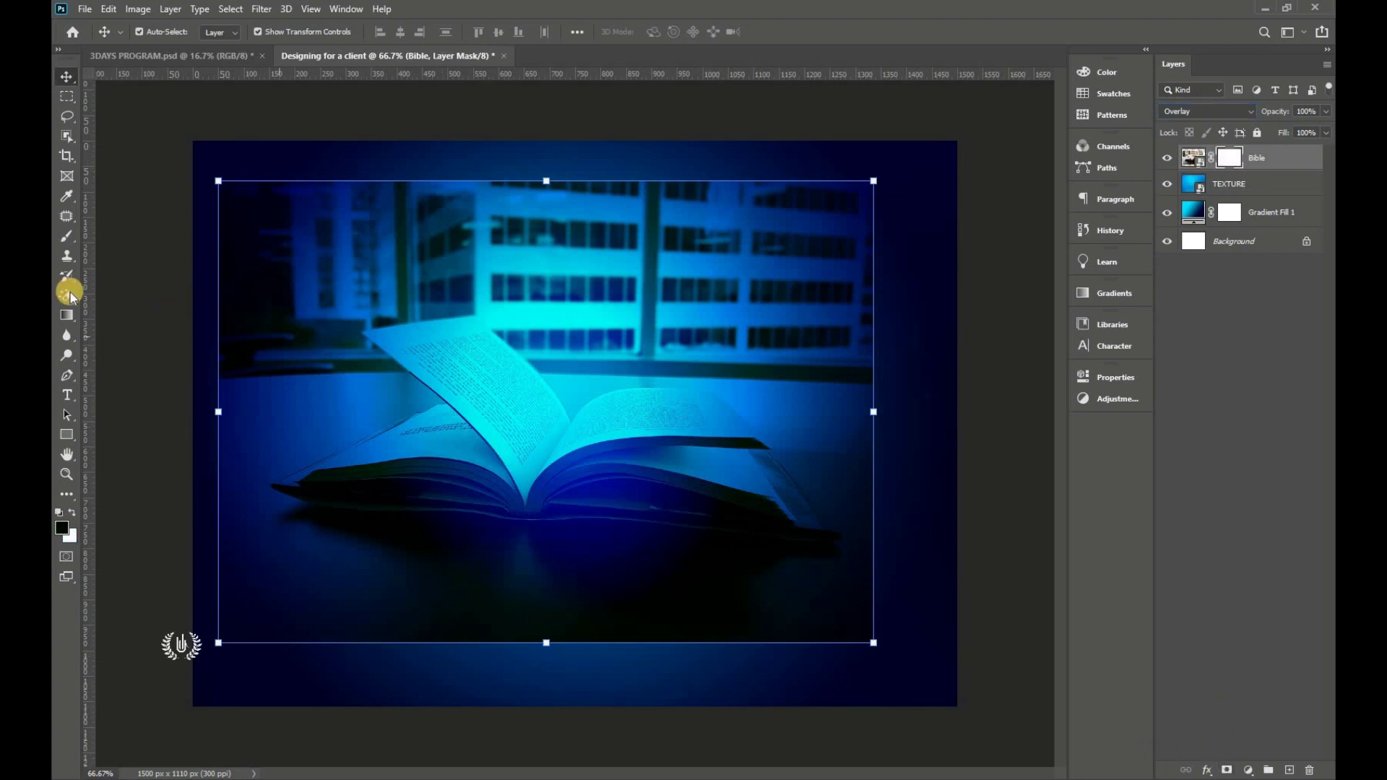
- Choose a soft round Brush with black as the foreground colour
right_click(63, 233)
left_click(119, 232)
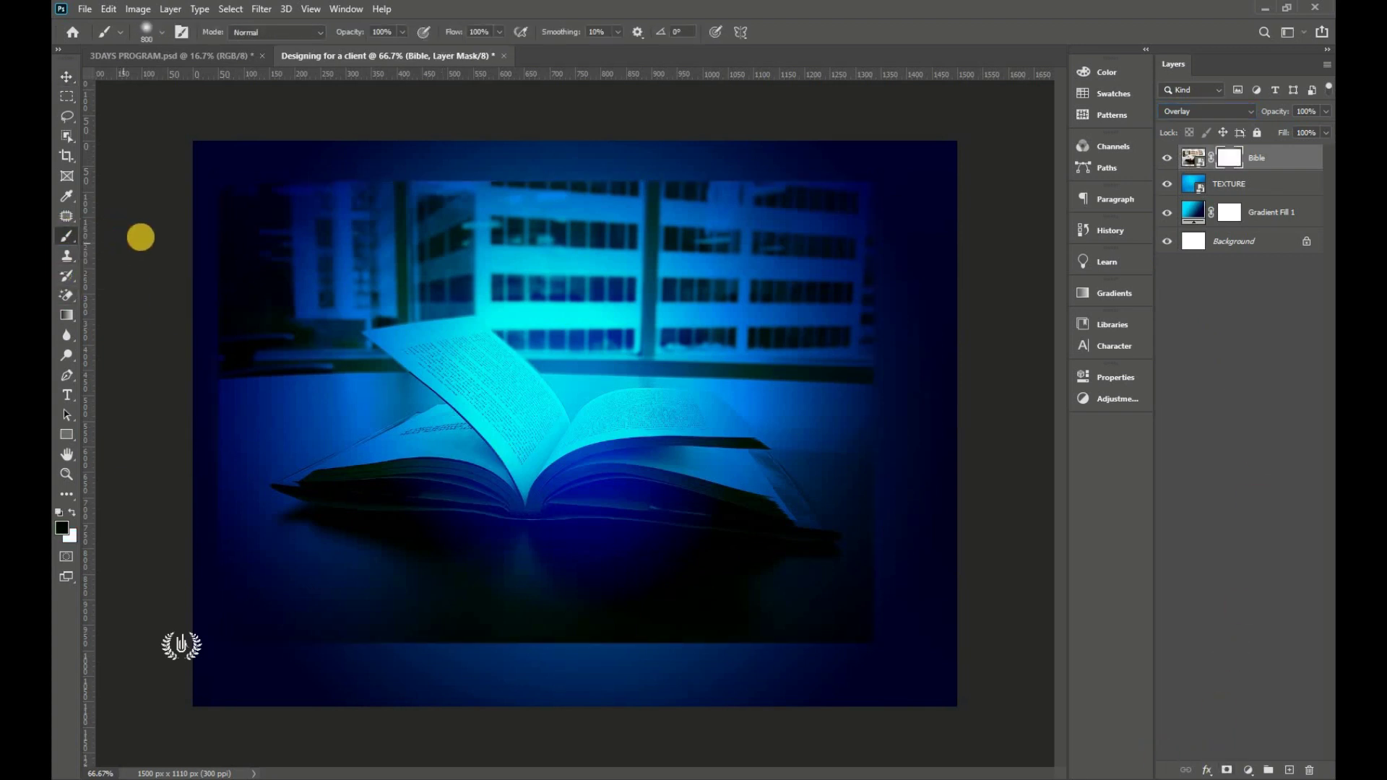
left_click(164, 31)
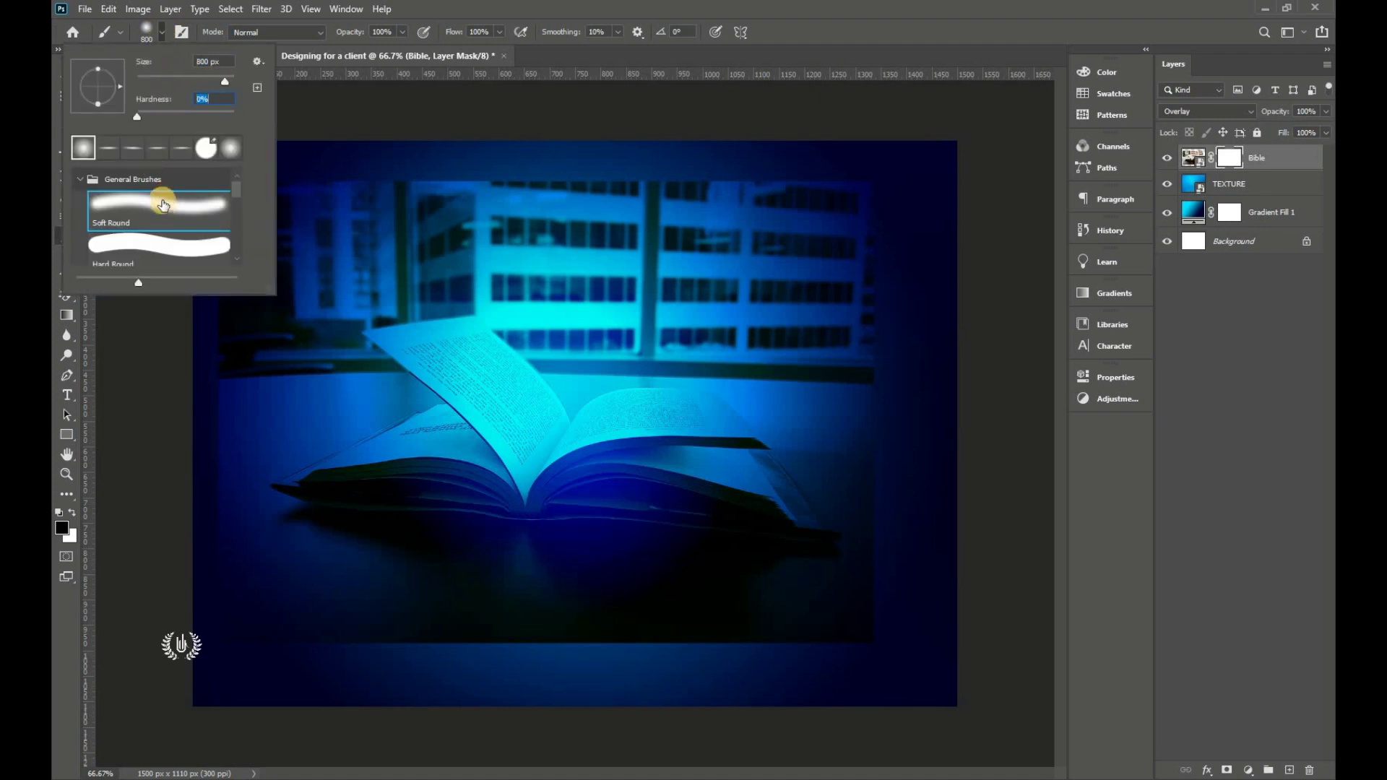
left_click(164, 31)
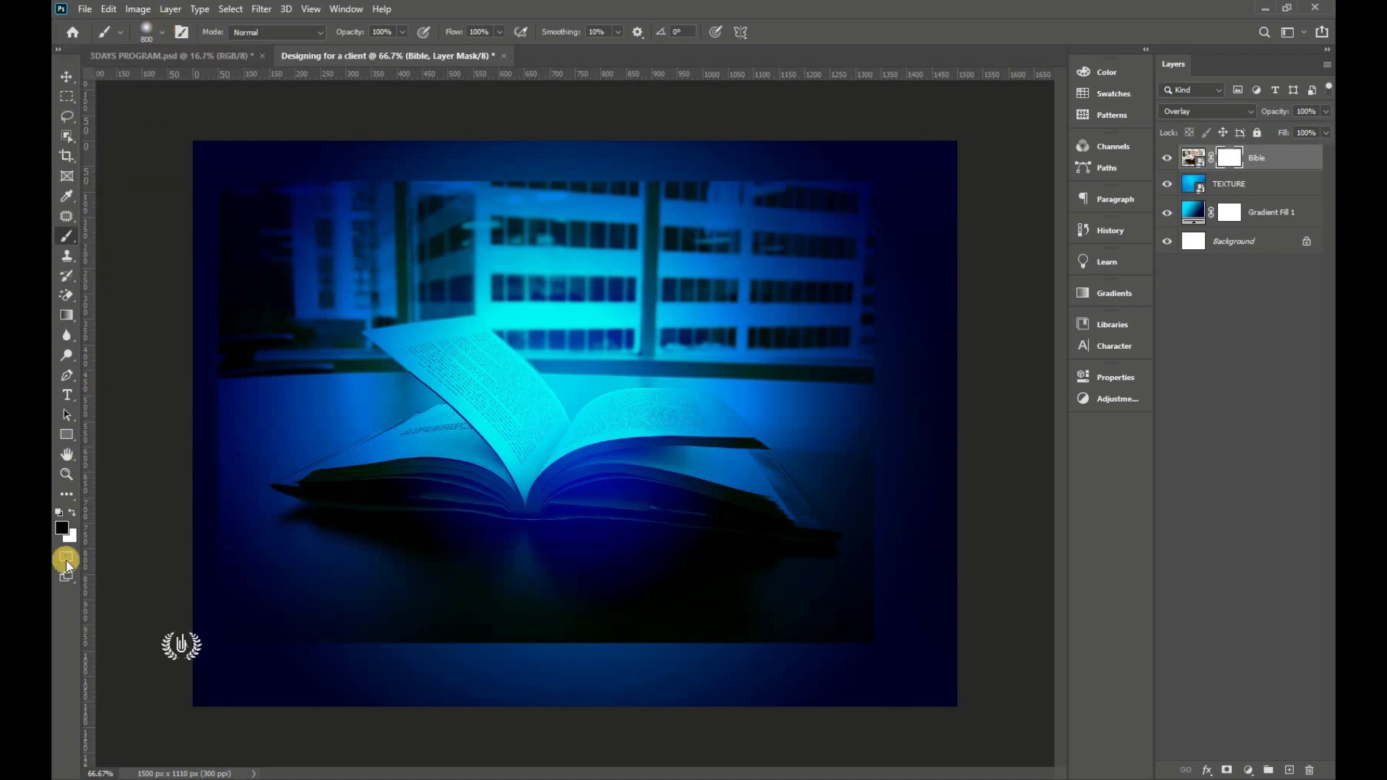
left_click(61, 528)
left_click_drag(1040, 231, 1011, 365)
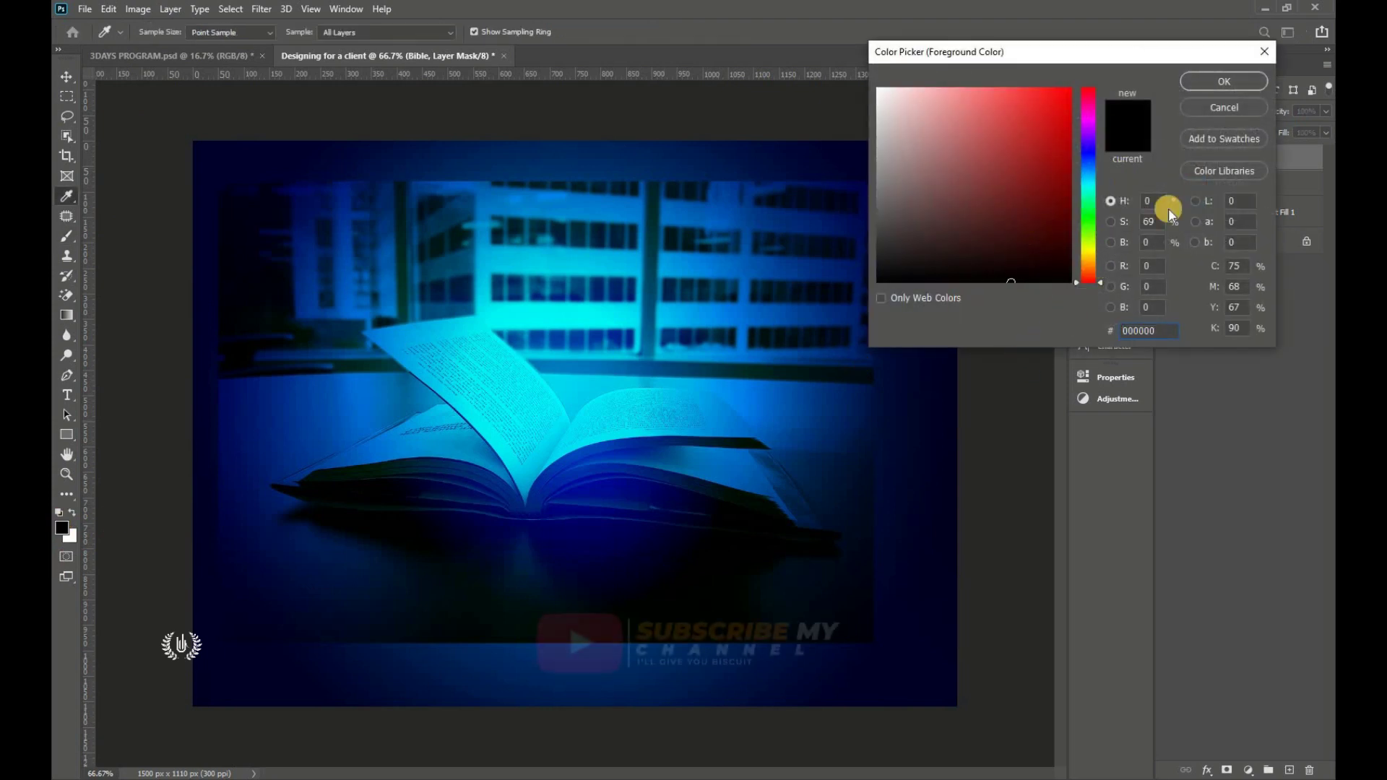
left_click(1207, 82)
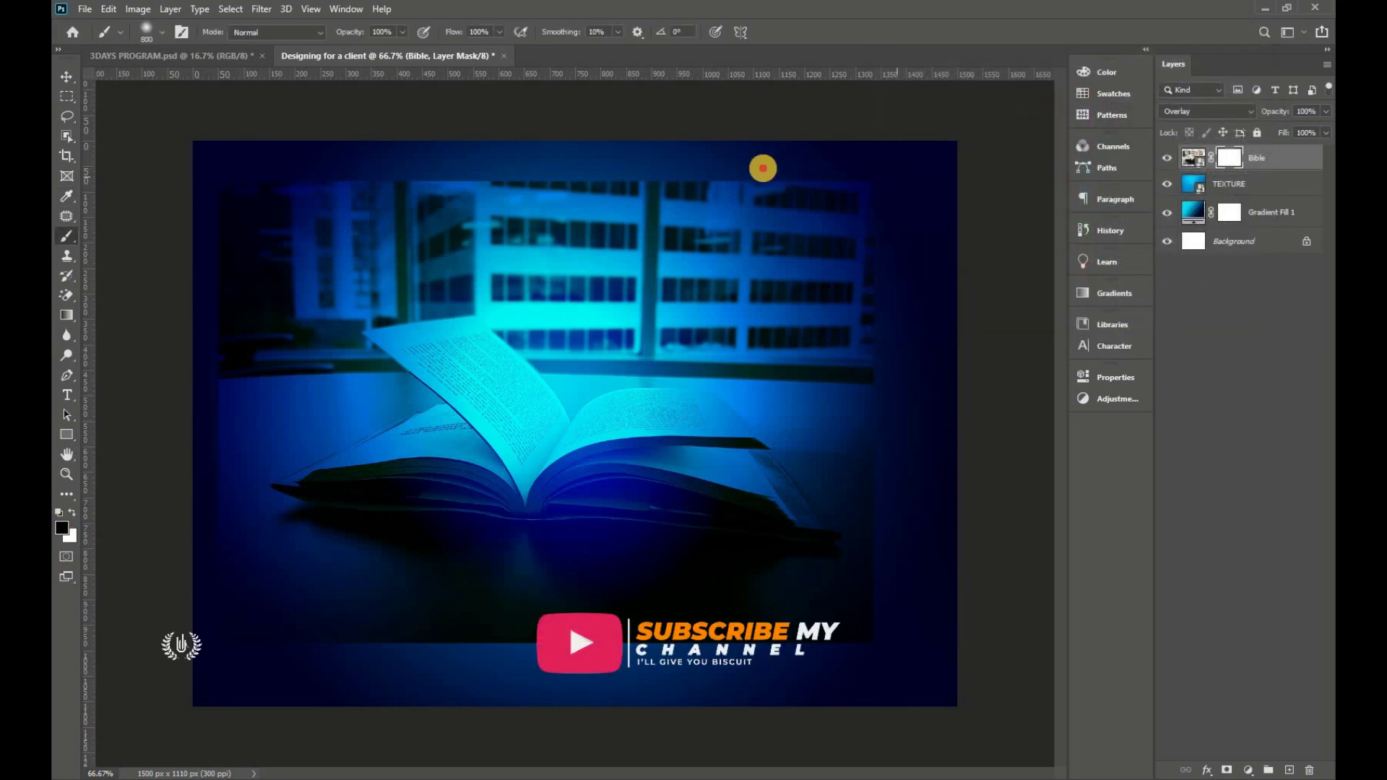
- Paint the Bible mask over the buildings and lower area to fade them out
left_click_drag(761, 167, 203, 247)
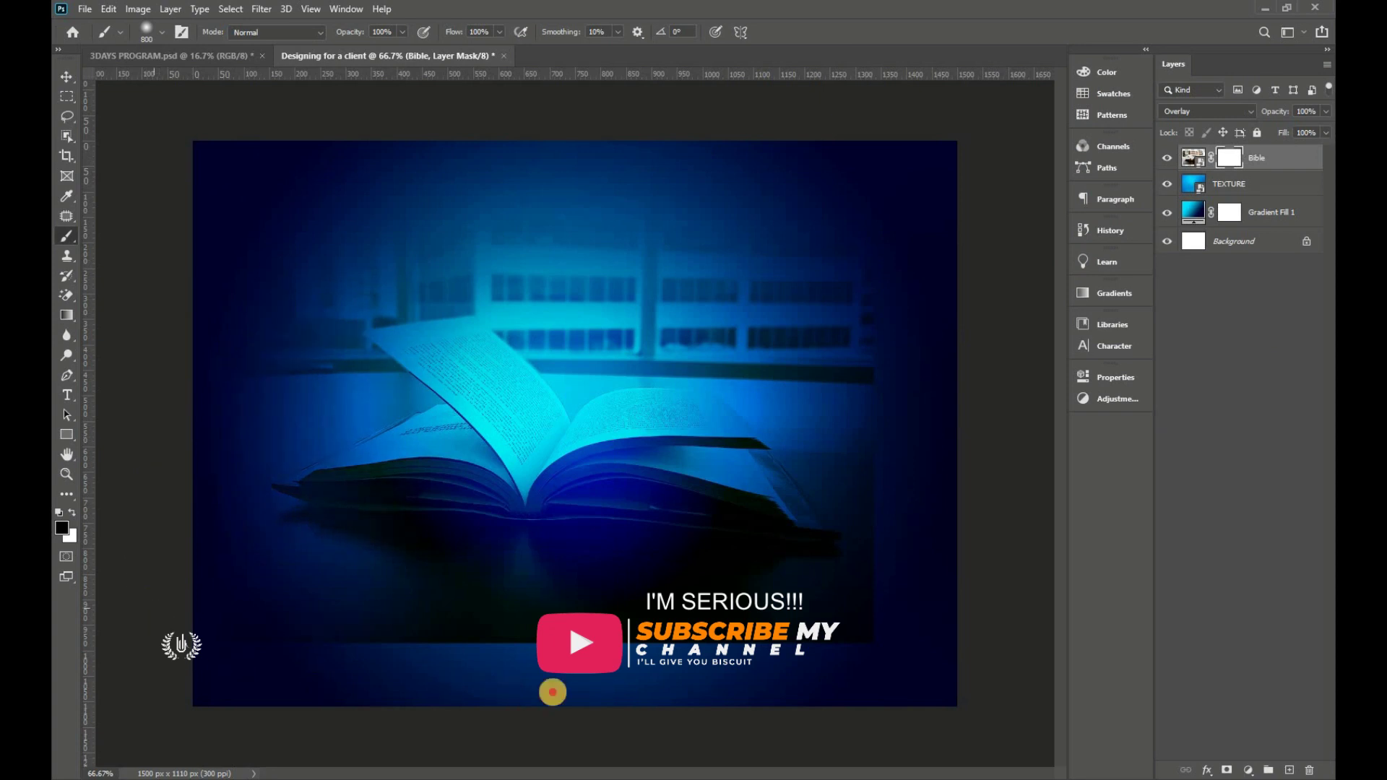
left_click_drag(551, 687, 830, 681)
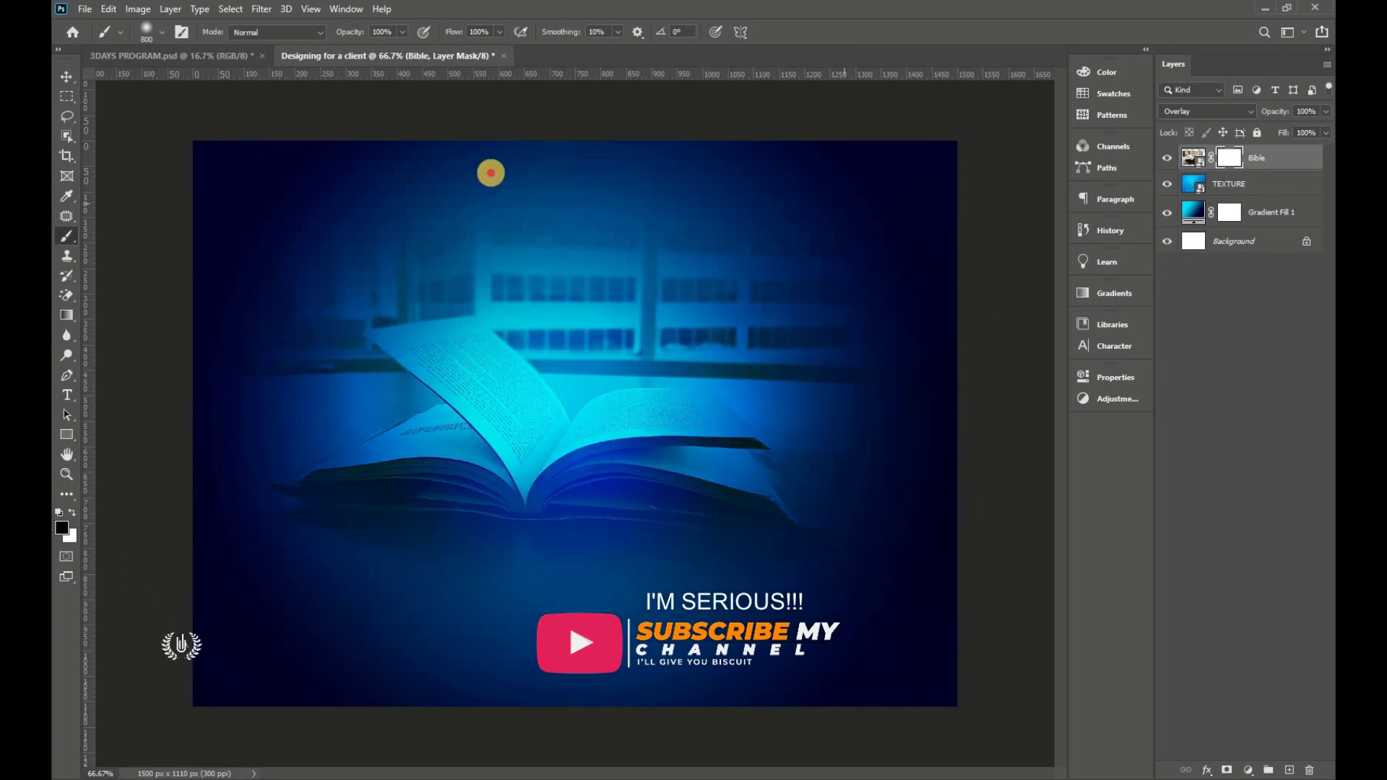
mouse_move(486, 170)
left_mouse_down()
mouse_move(343, 171)
mouse_move(111, 410)
left_mouse_up()
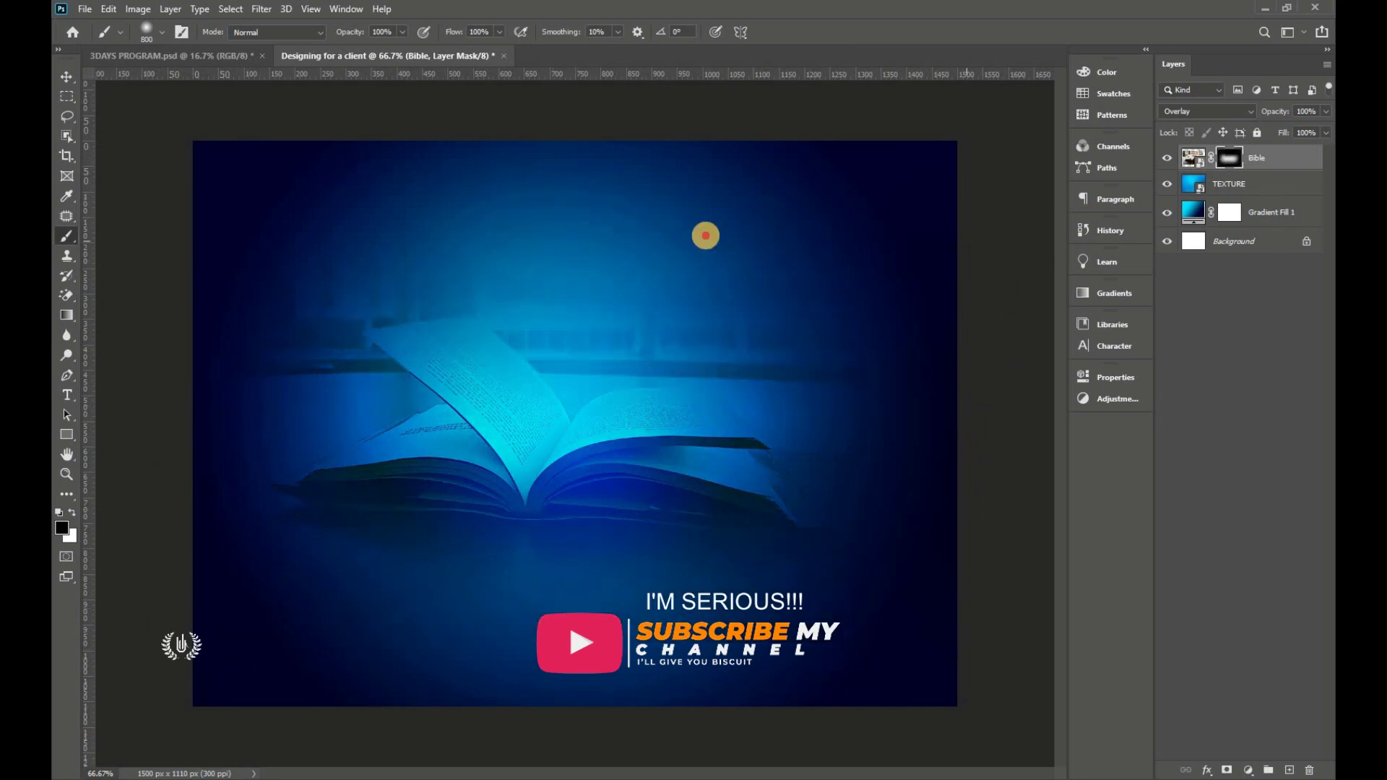
left_click_drag(443, 673, 914, 677)
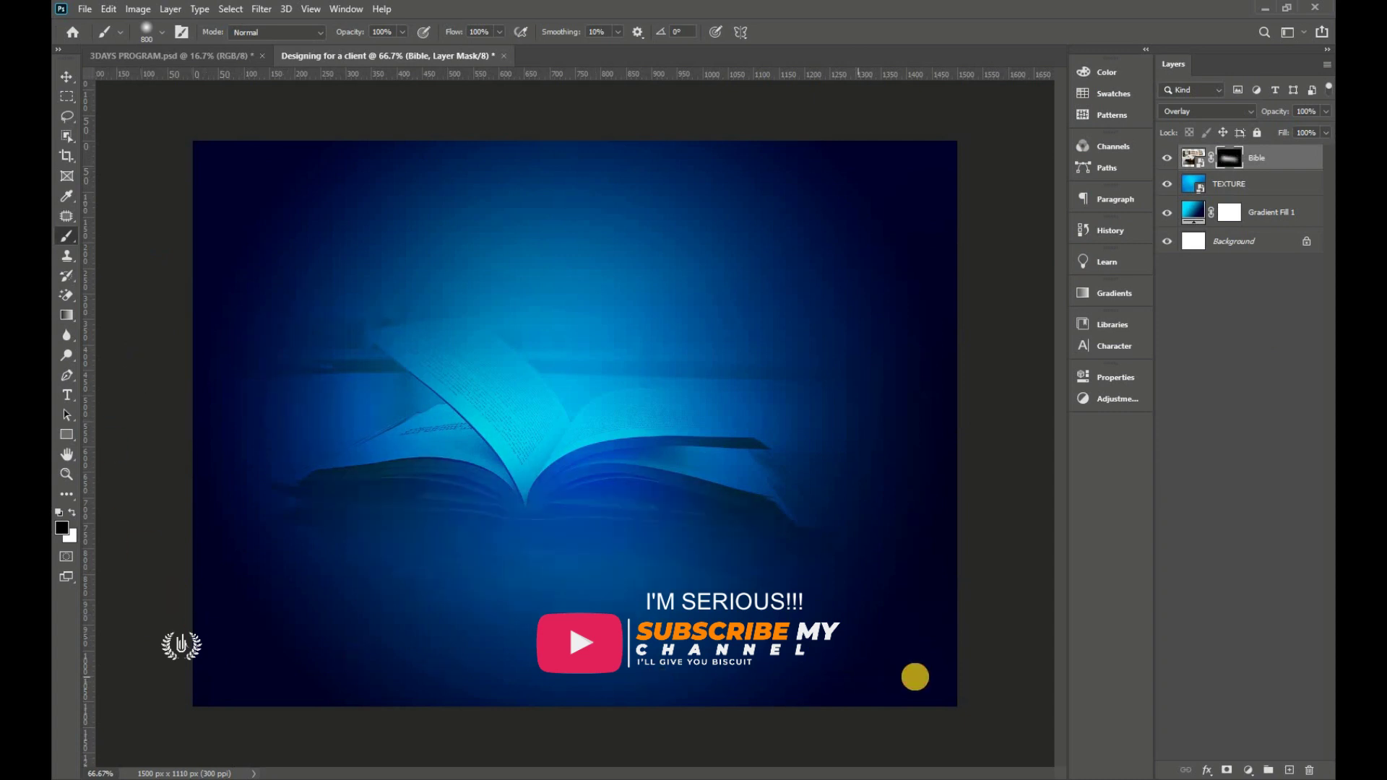
- Group the Bible, TEXTURE and Gradient Fill 1 layers under the name BACKGROUND
left_click(68, 76)
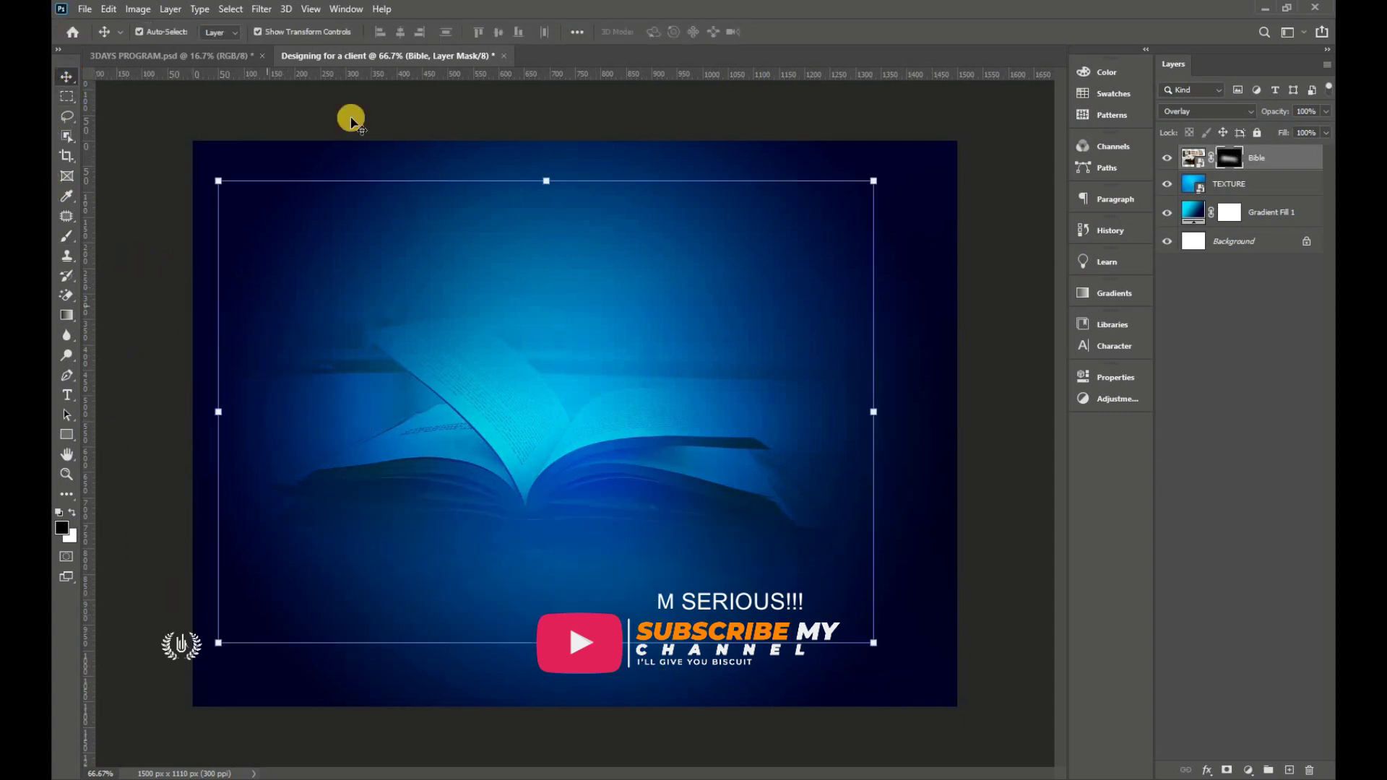
left_click(481, 115)
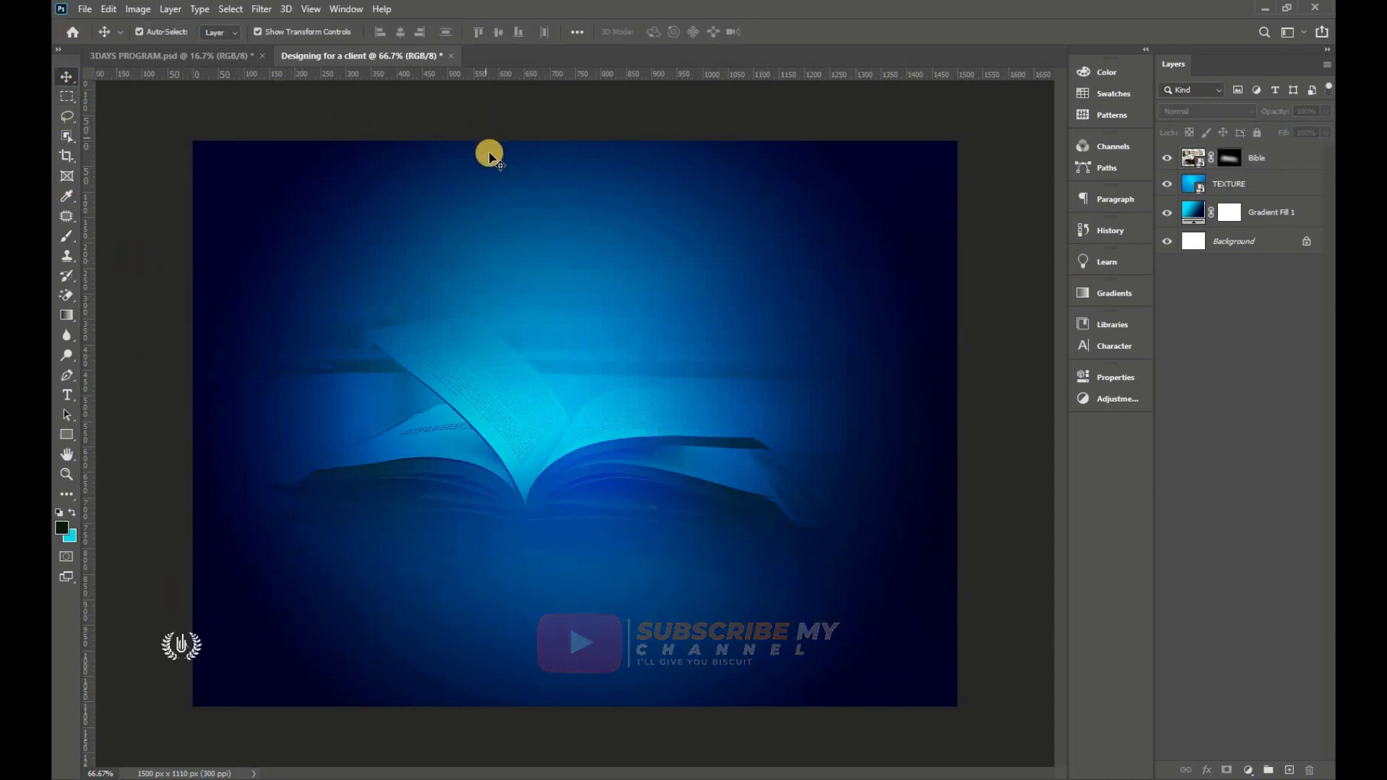
left_click(1245, 161)
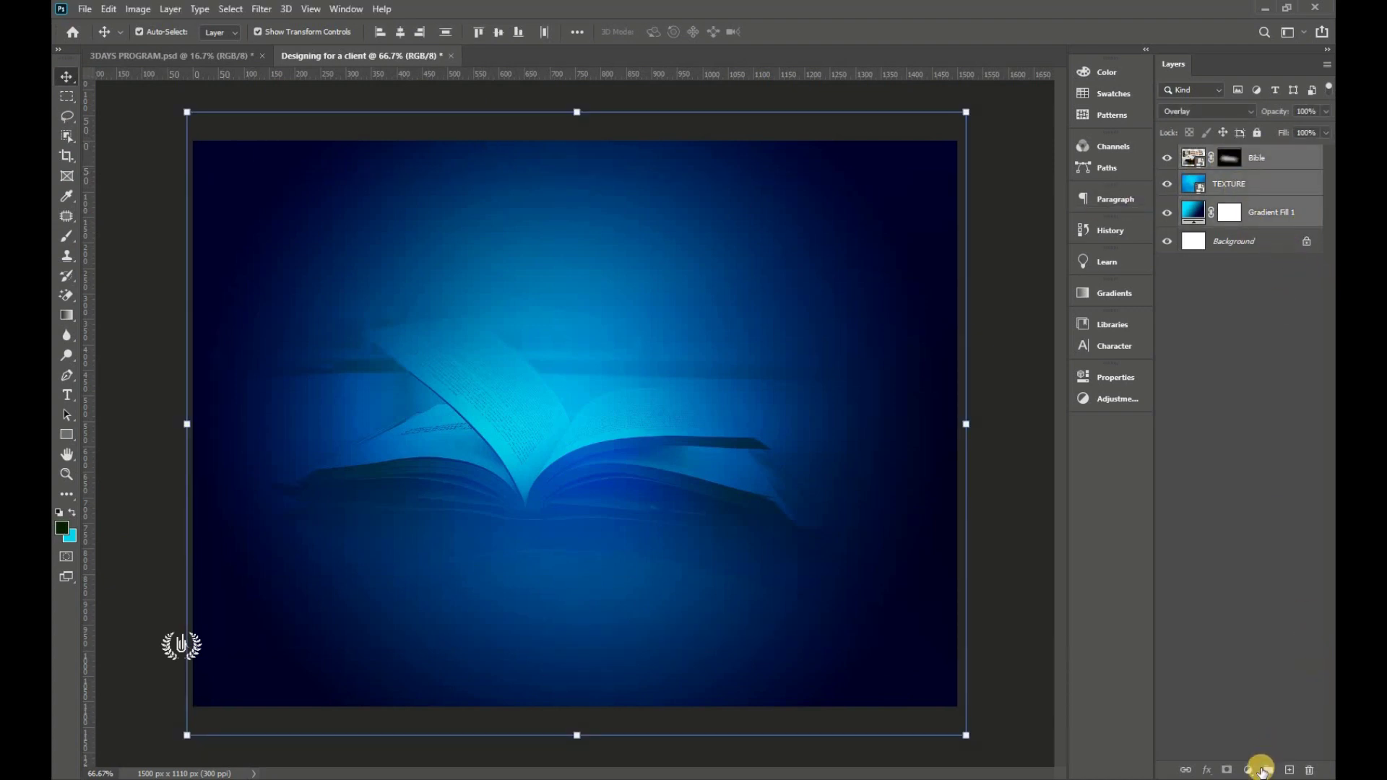
left_click(1290, 770)
key("ctrl+alt+a")
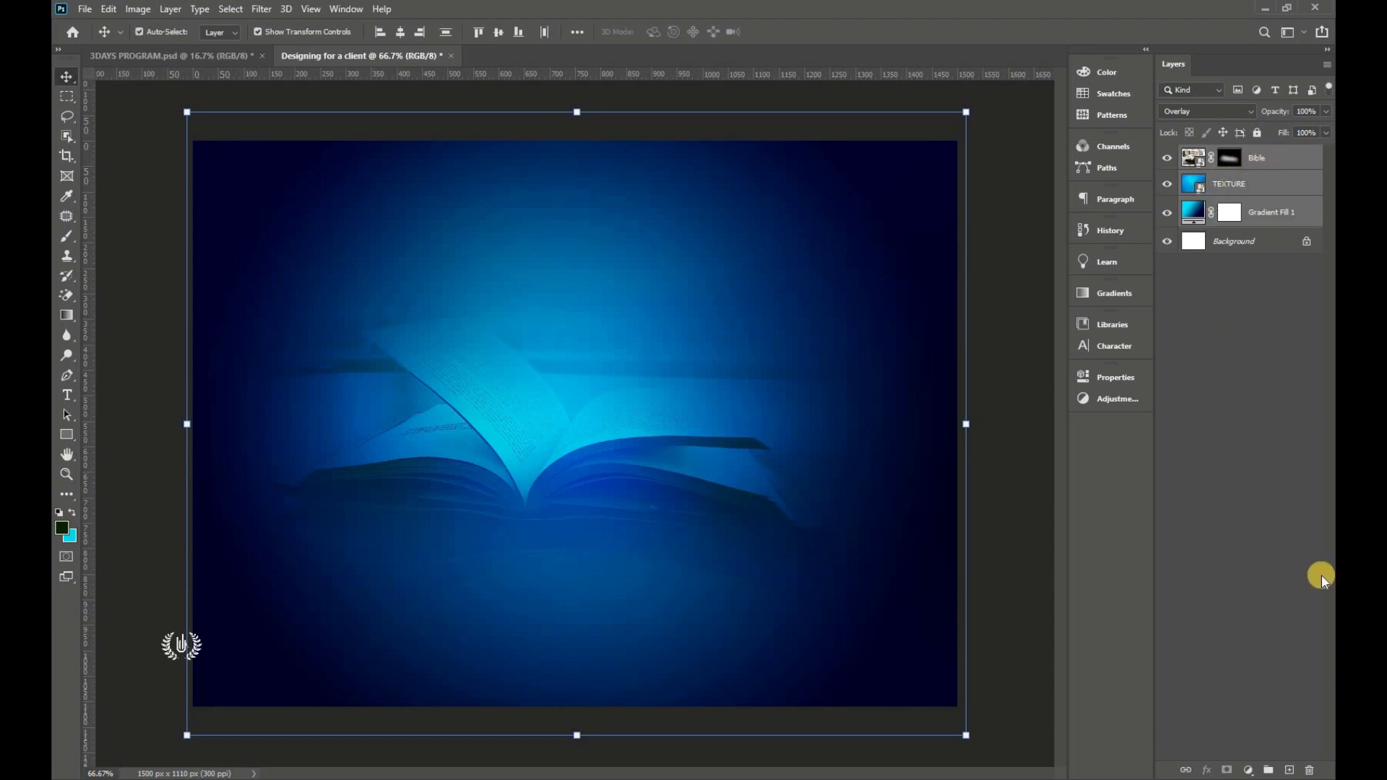
left_click(1269, 771)
type("BACKGROUND")
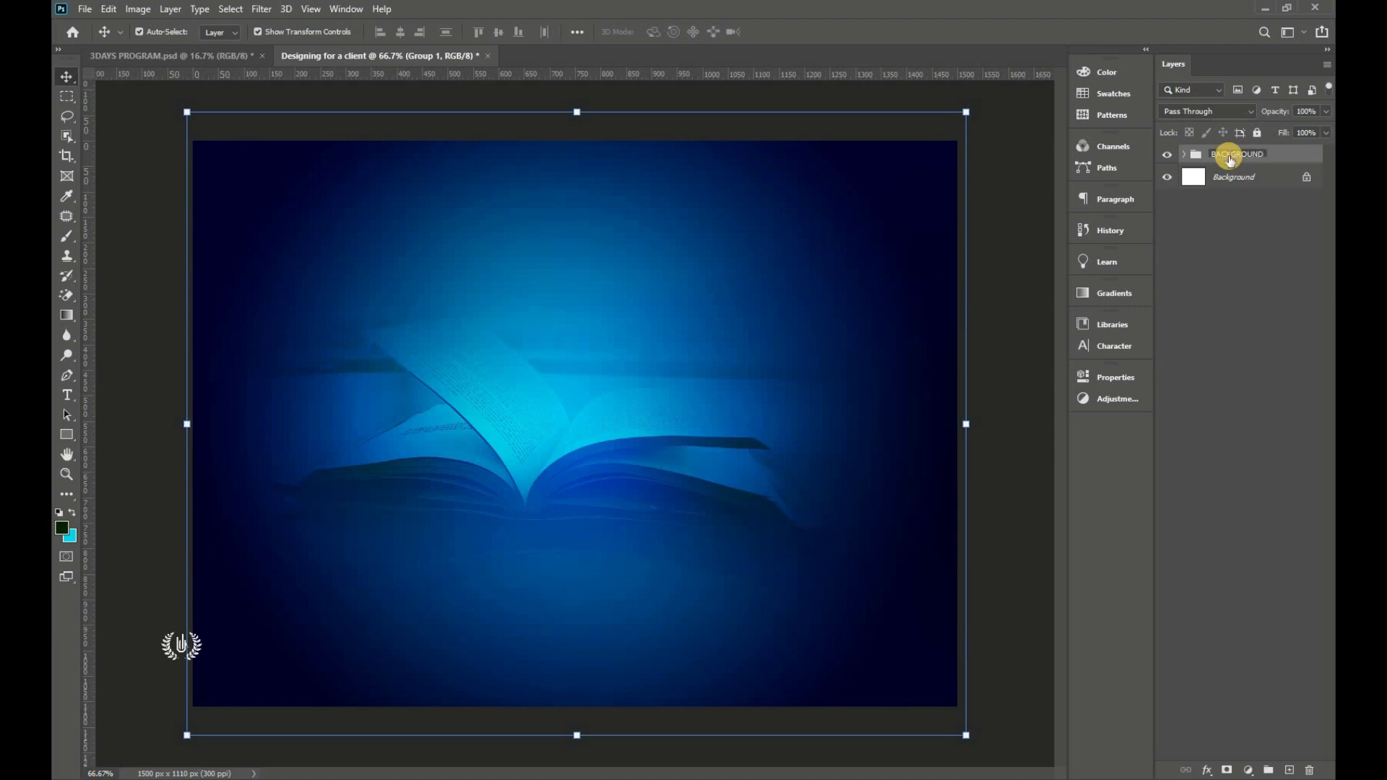
key("Return")
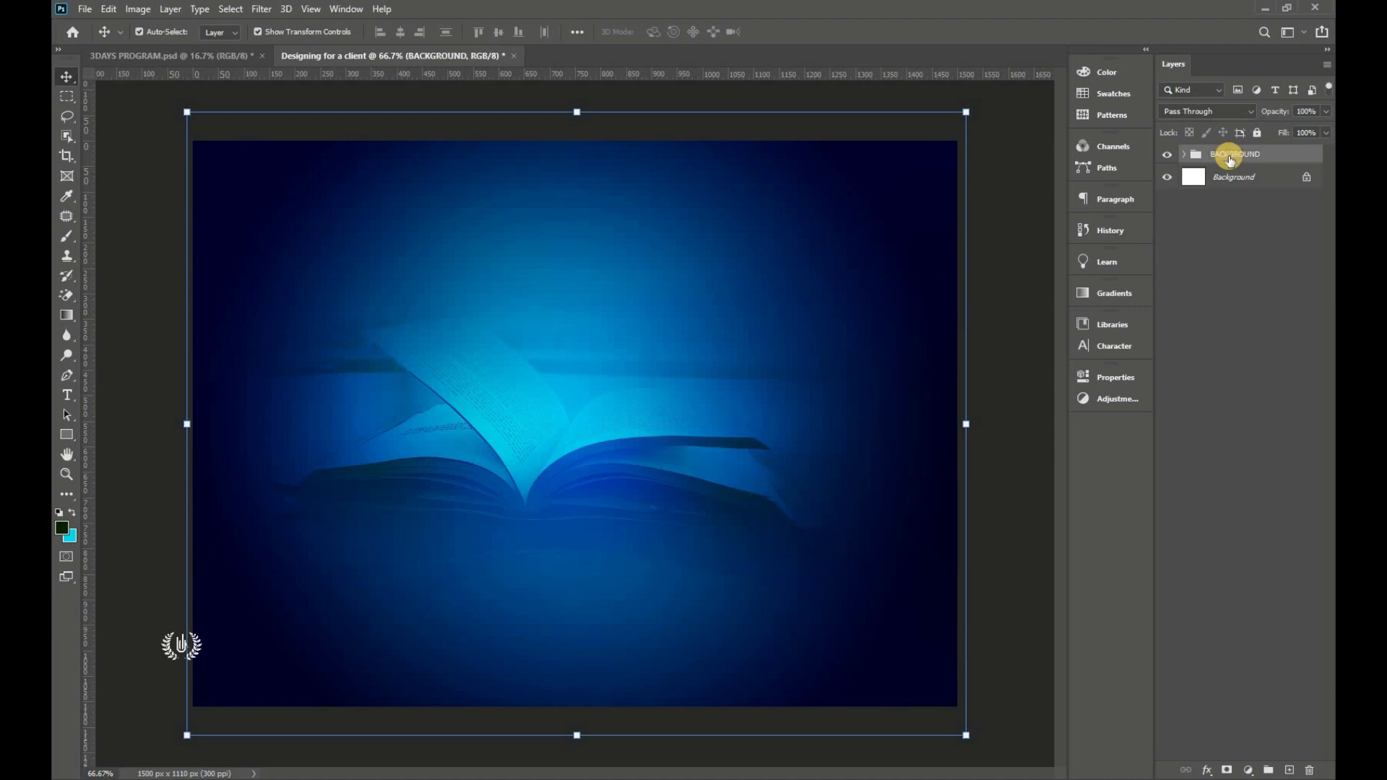
- Draw a large ellipse over the book and fill it white
left_click(66, 444)
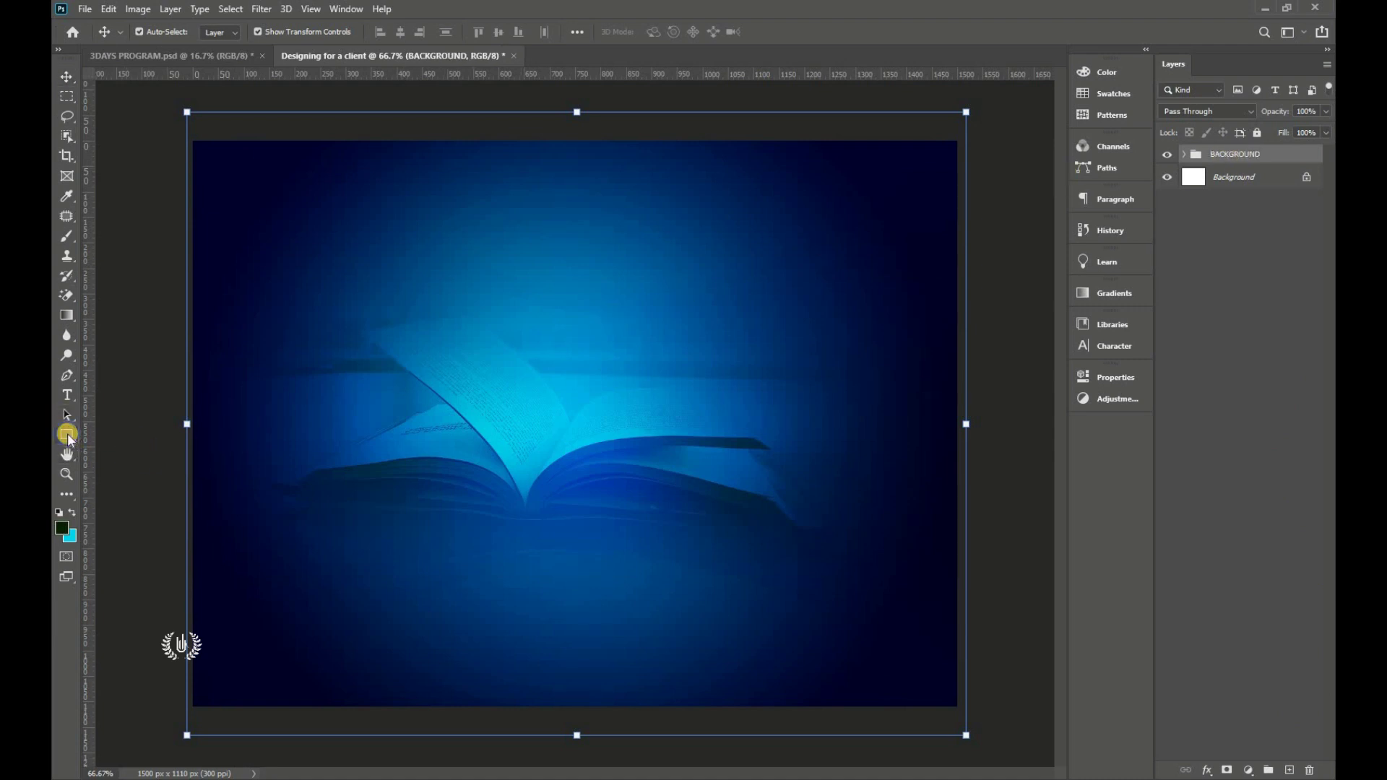
left_click(130, 464)
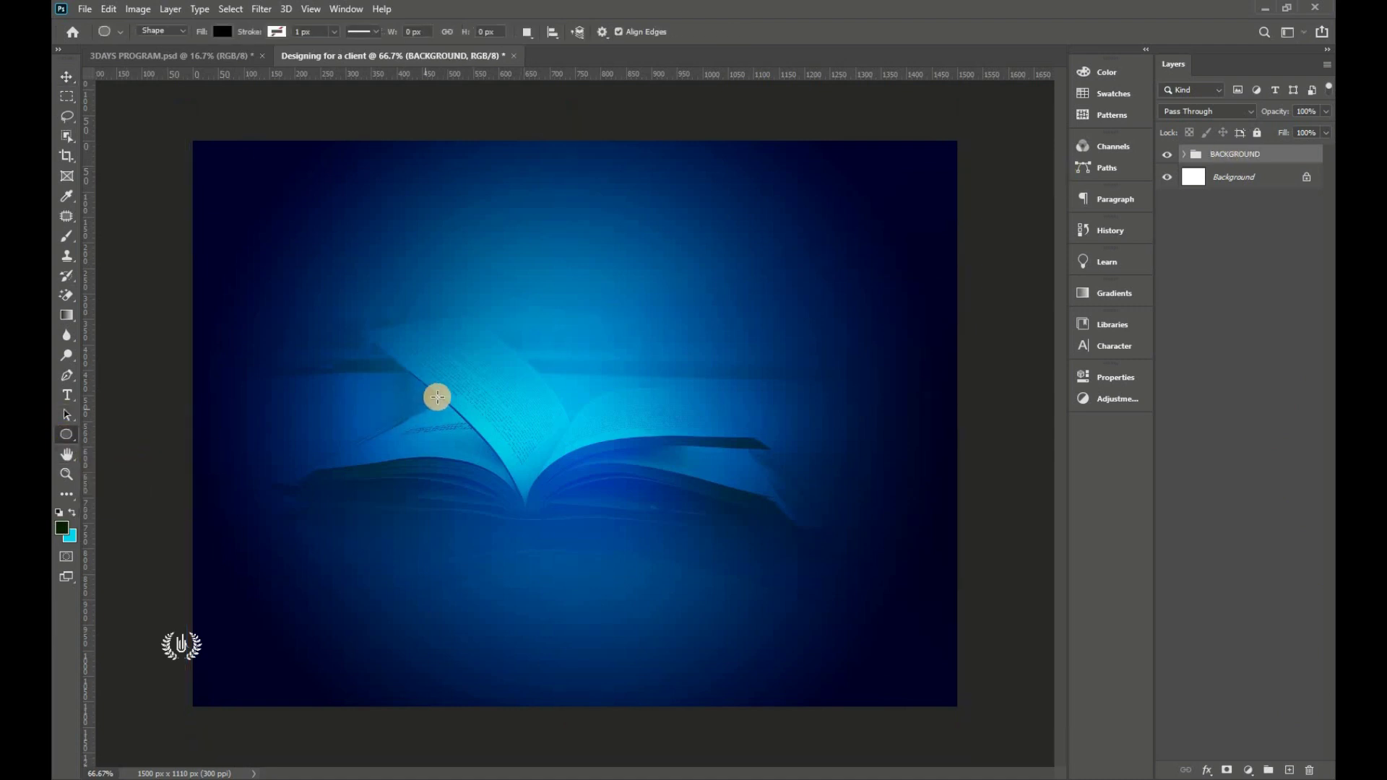
left_click_drag(405, 183, 1059, 575)
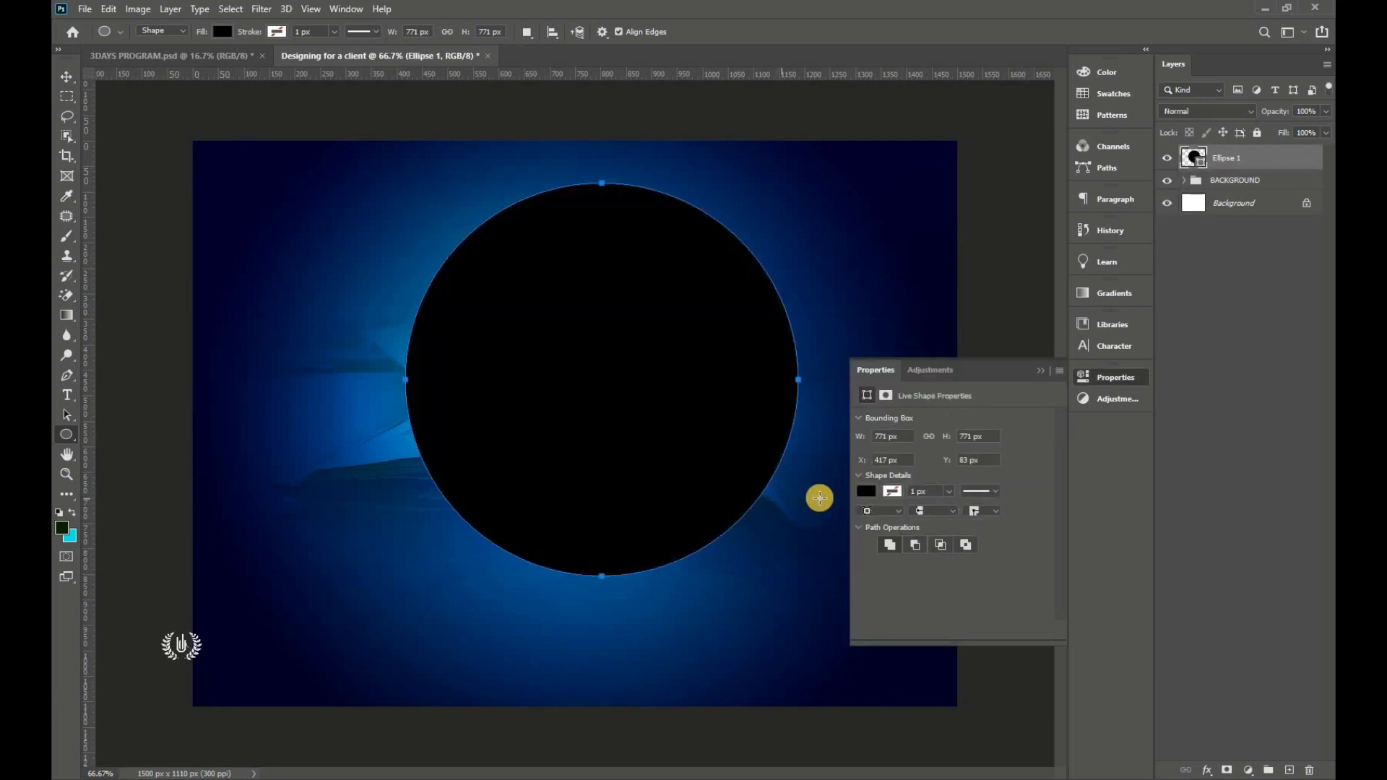
left_click(65, 77)
left_click(1041, 370)
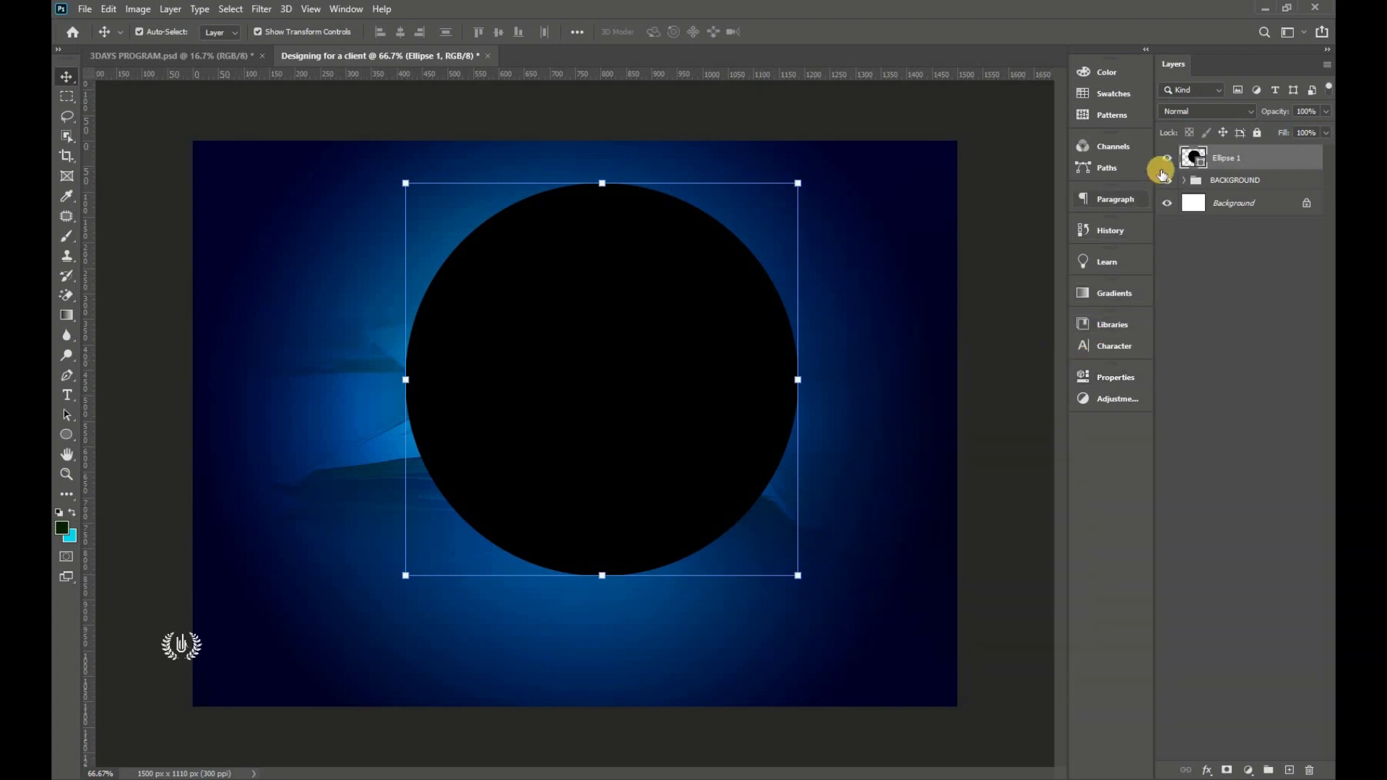
double_click(1194, 157)
left_click_drag(959, 191, 867, 73)
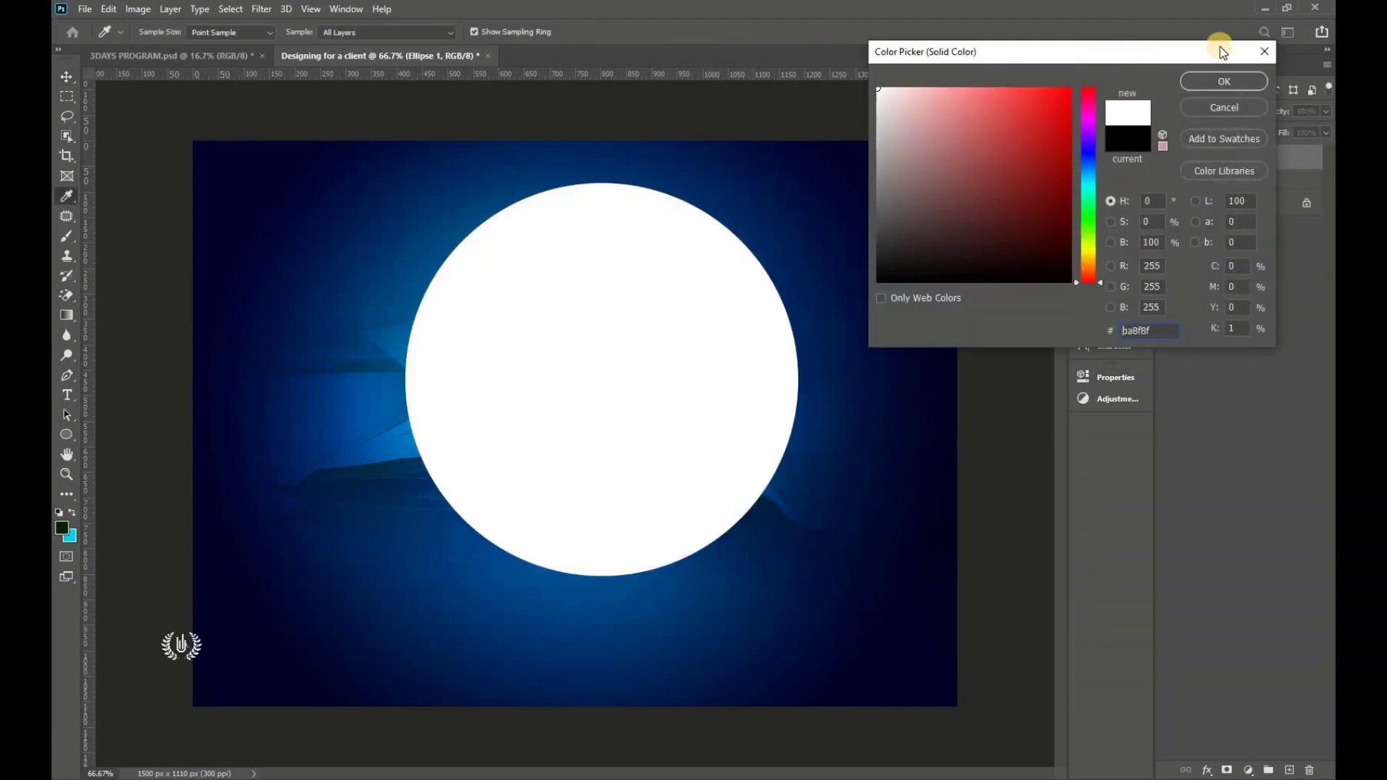
left_click(1222, 82)
- Enlarge the circle to about 1065 px and position it off the top-right edge
mouse_move(552, 516)
left_mouse_down()
mouse_move(672, 471)
mouse_move(456, 583)
mouse_move(510, 573)
left_mouse_up()
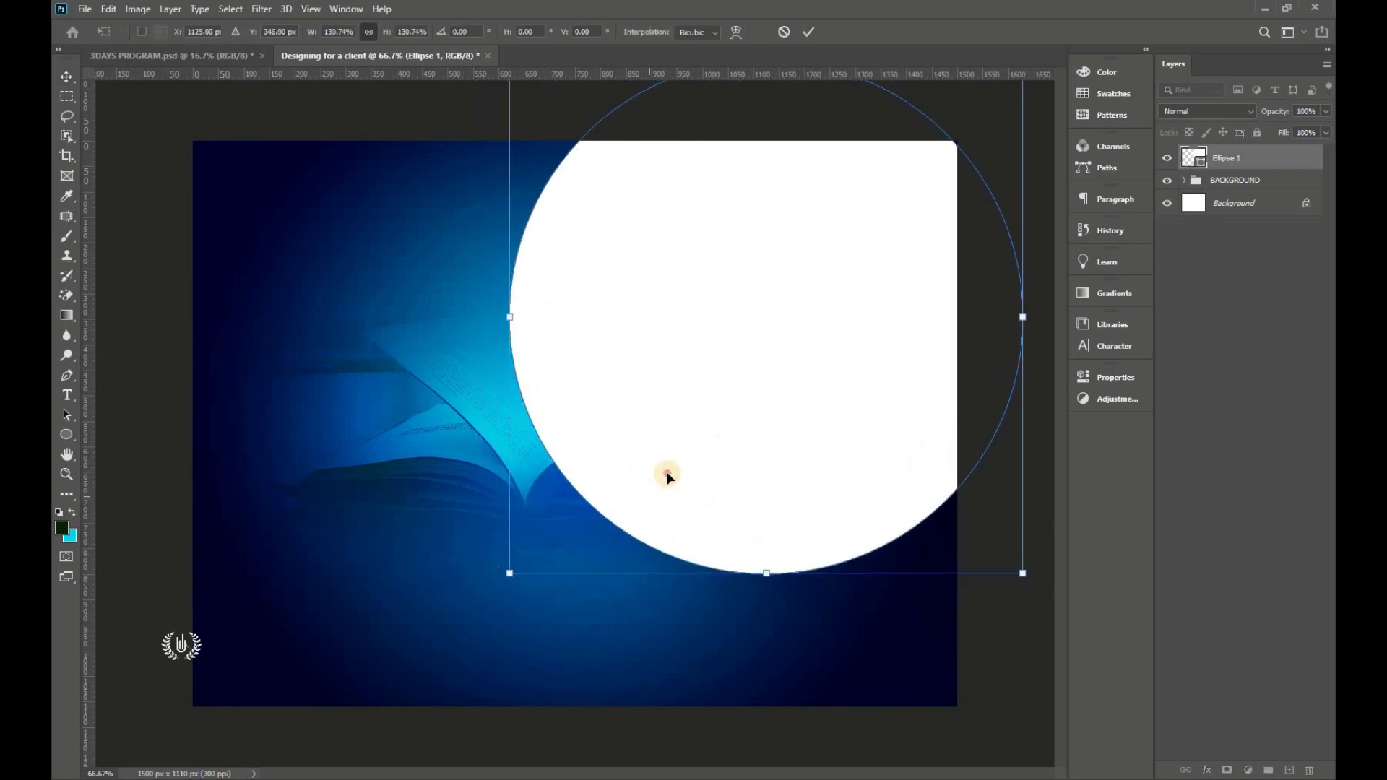
left_click_drag(646, 472, 627, 439)
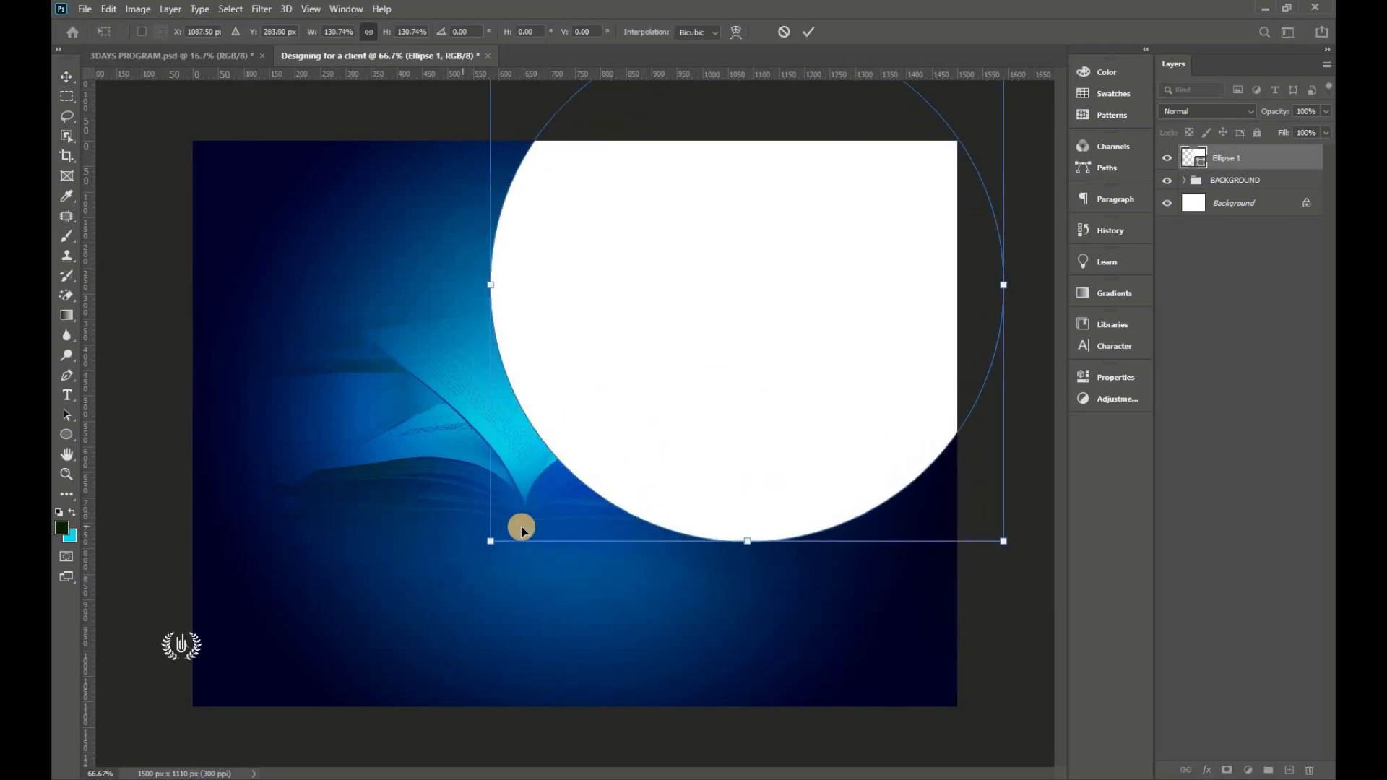
left_click_drag(493, 546, 463, 573)
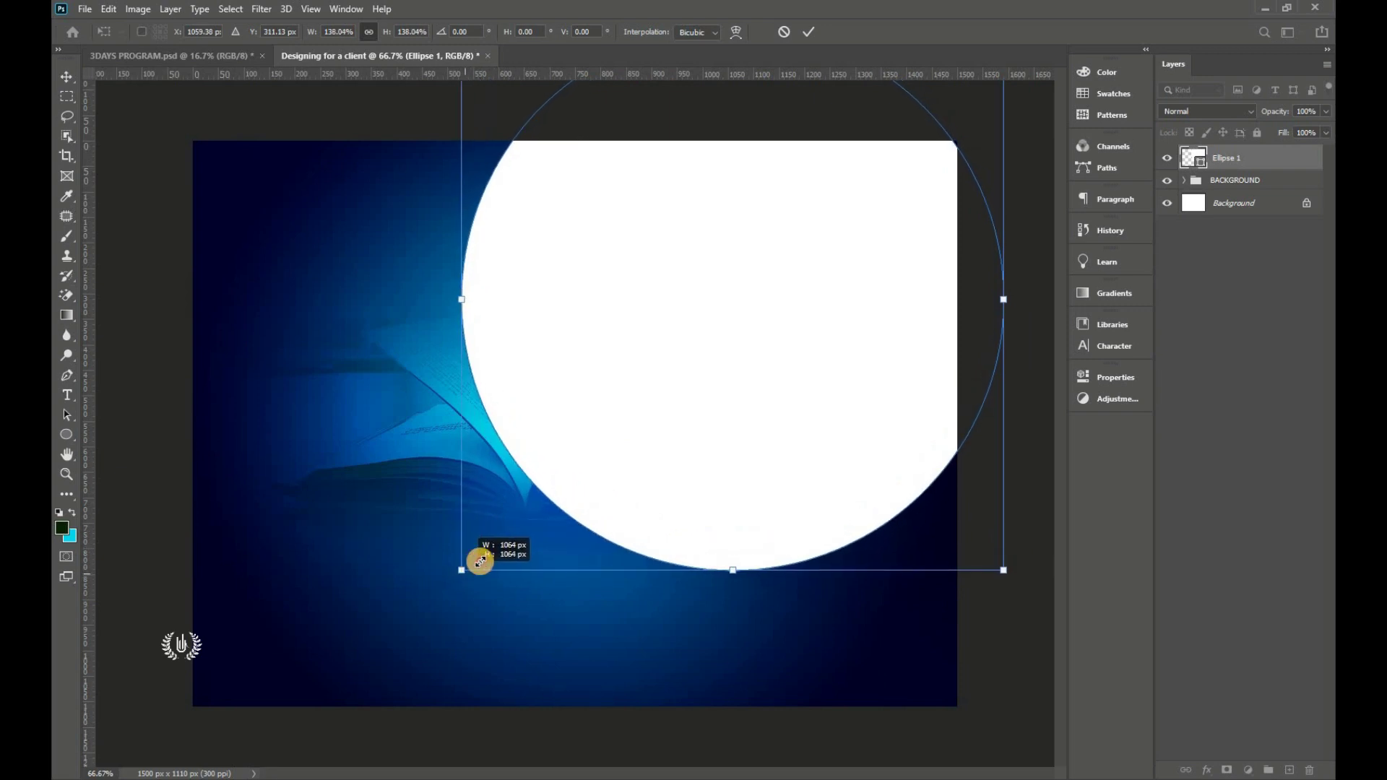
left_click_drag(468, 580, 466, 582)
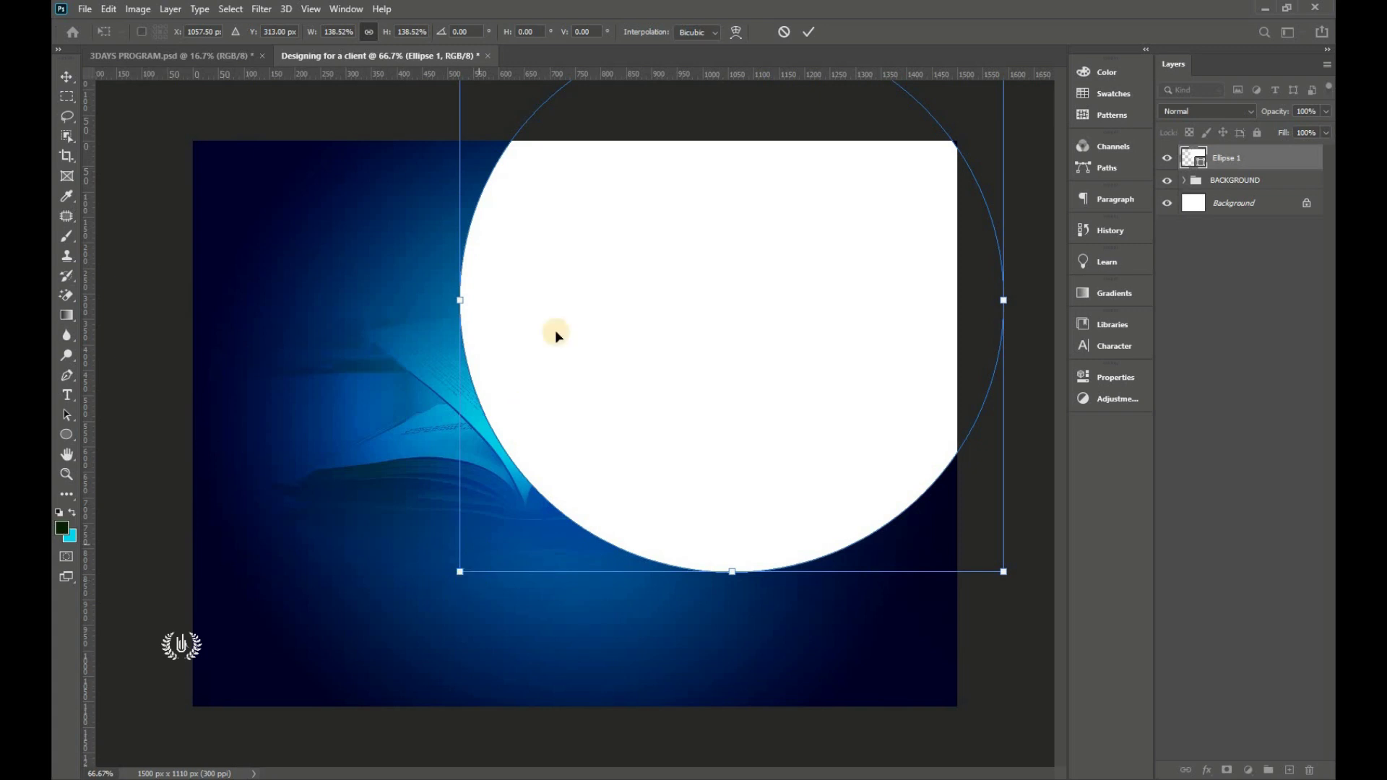
left_click(809, 33)
left_click_drag(728, 240, 739, 249)
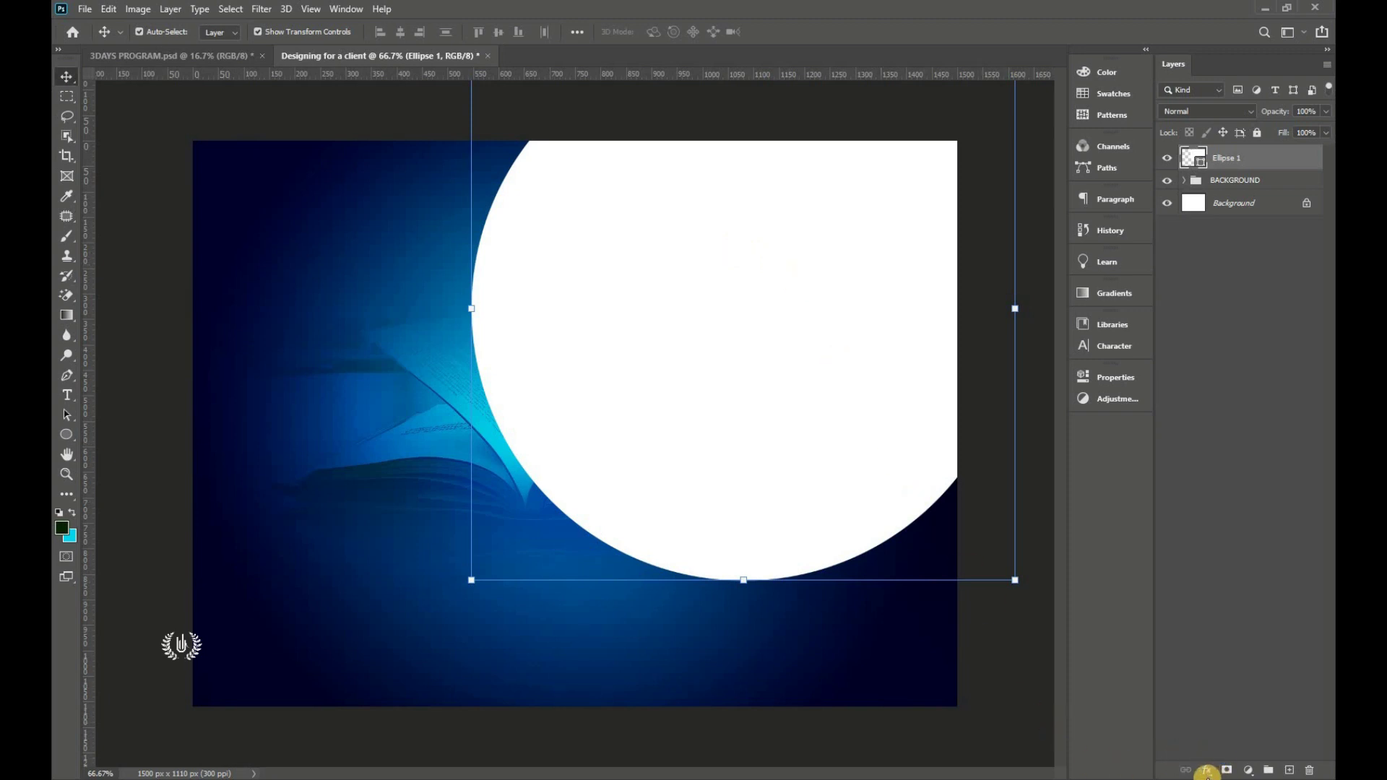
- Add a Linear Gradient Overlay to the circle layer
left_click(1203, 771)
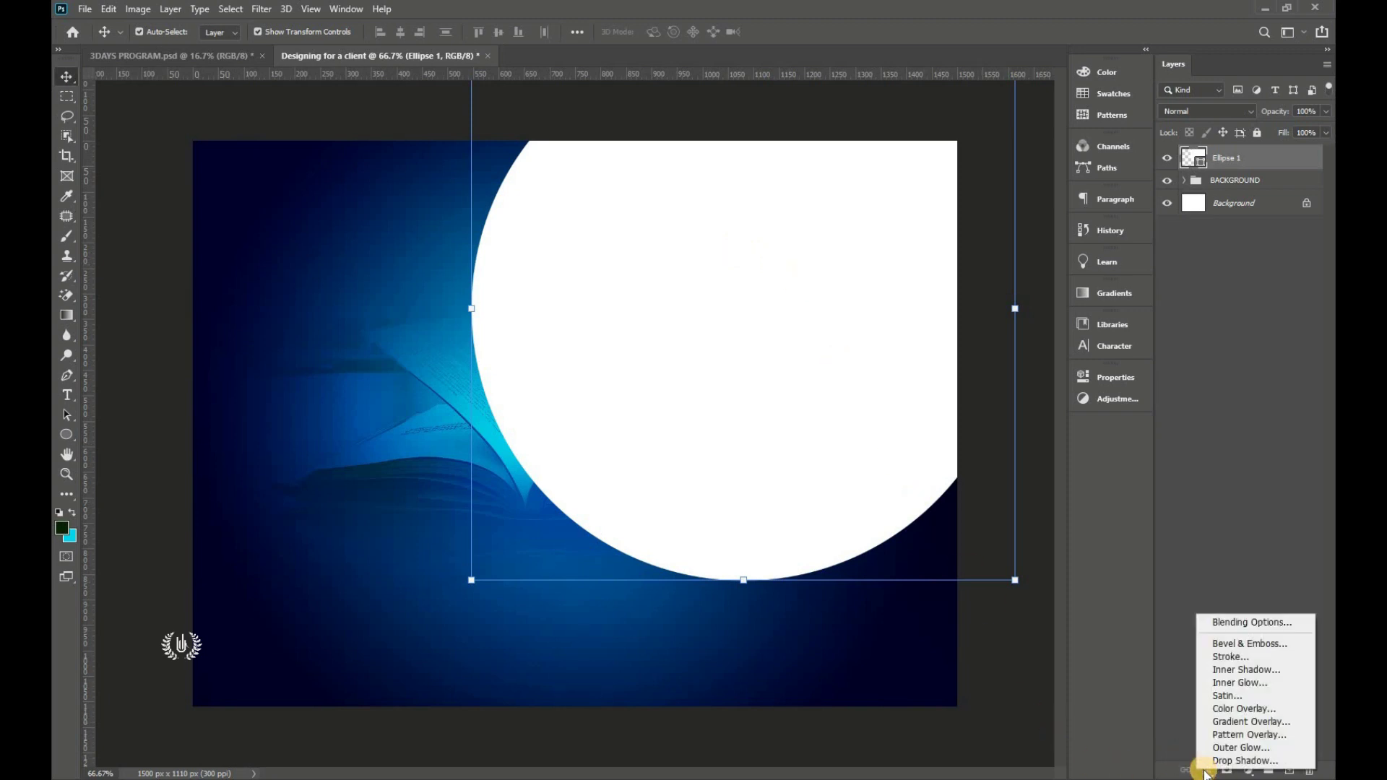
left_click(1216, 622)
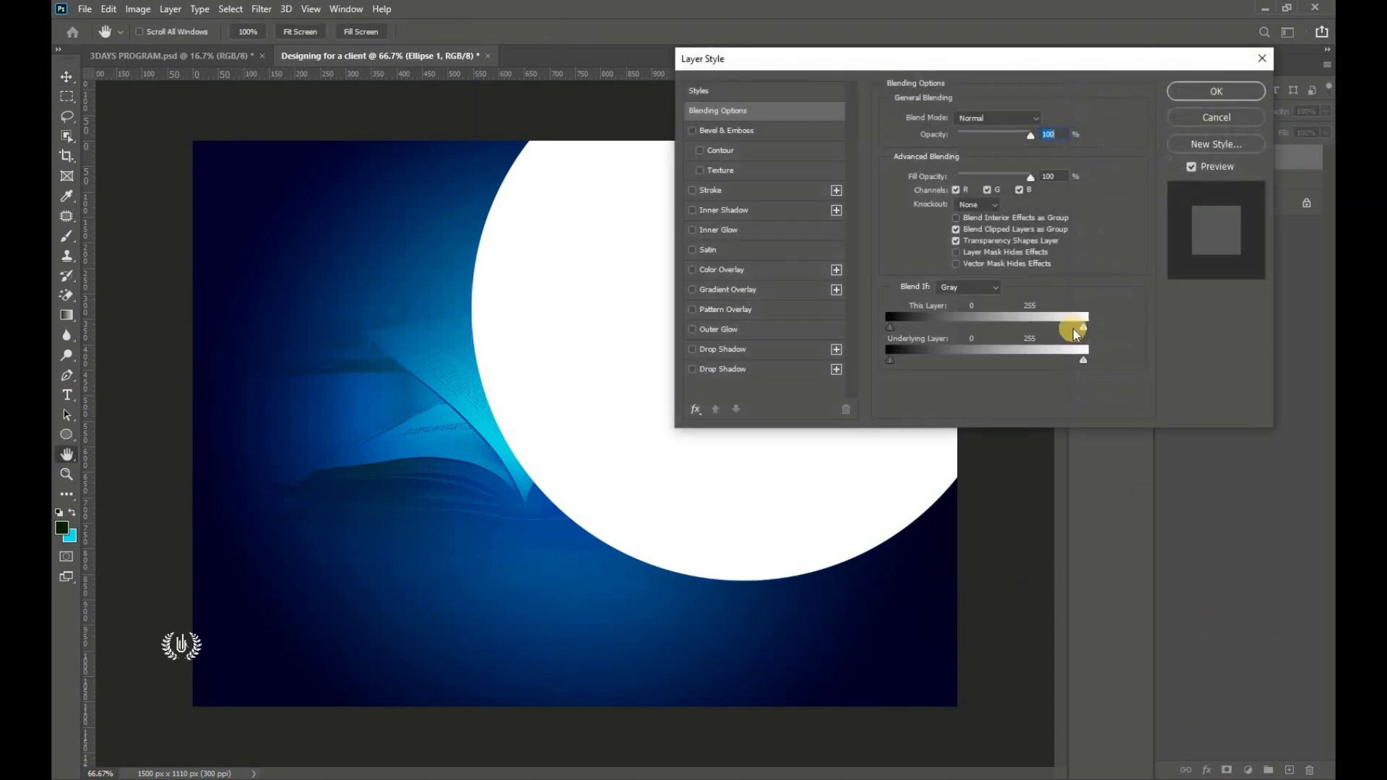
left_click_drag(936, 55, 1011, 31)
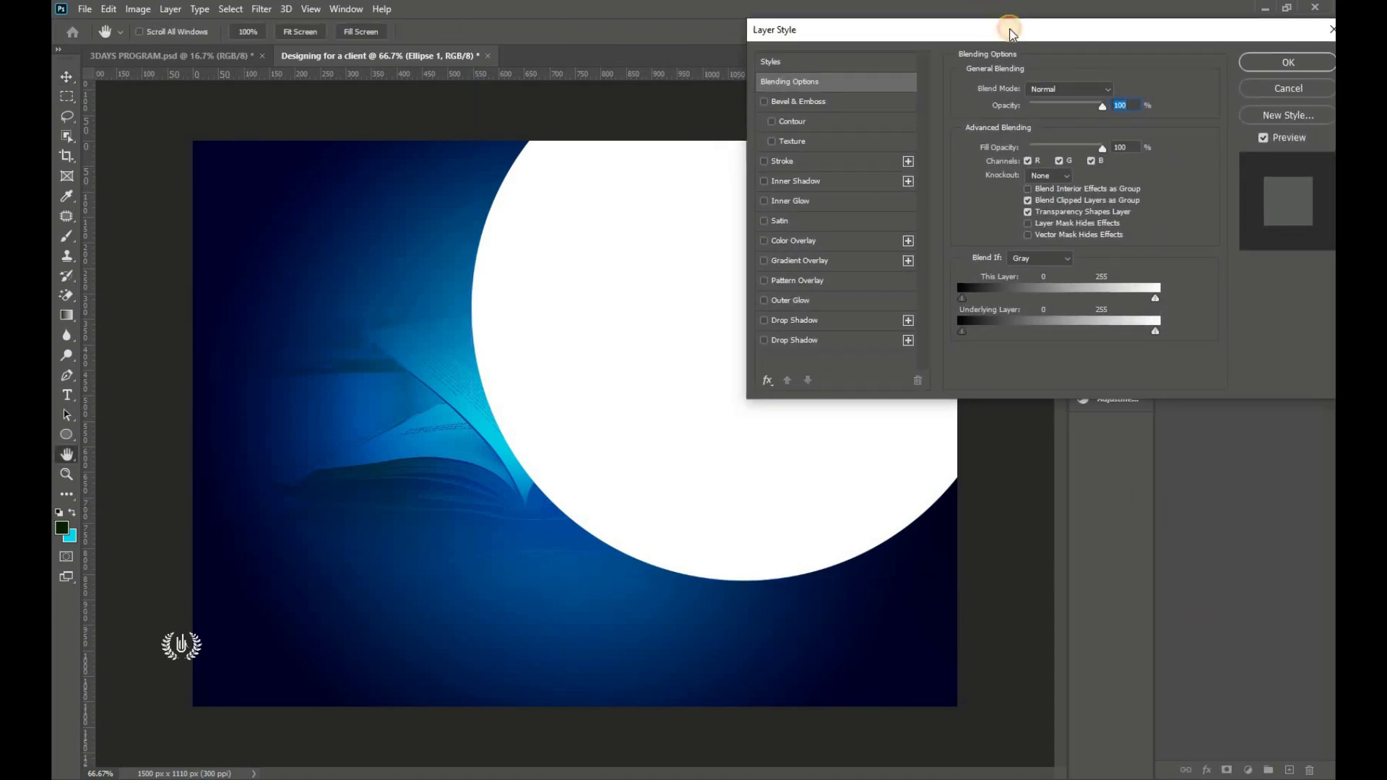
left_click(829, 267)
left_click_drag(909, 48, 776, 321)
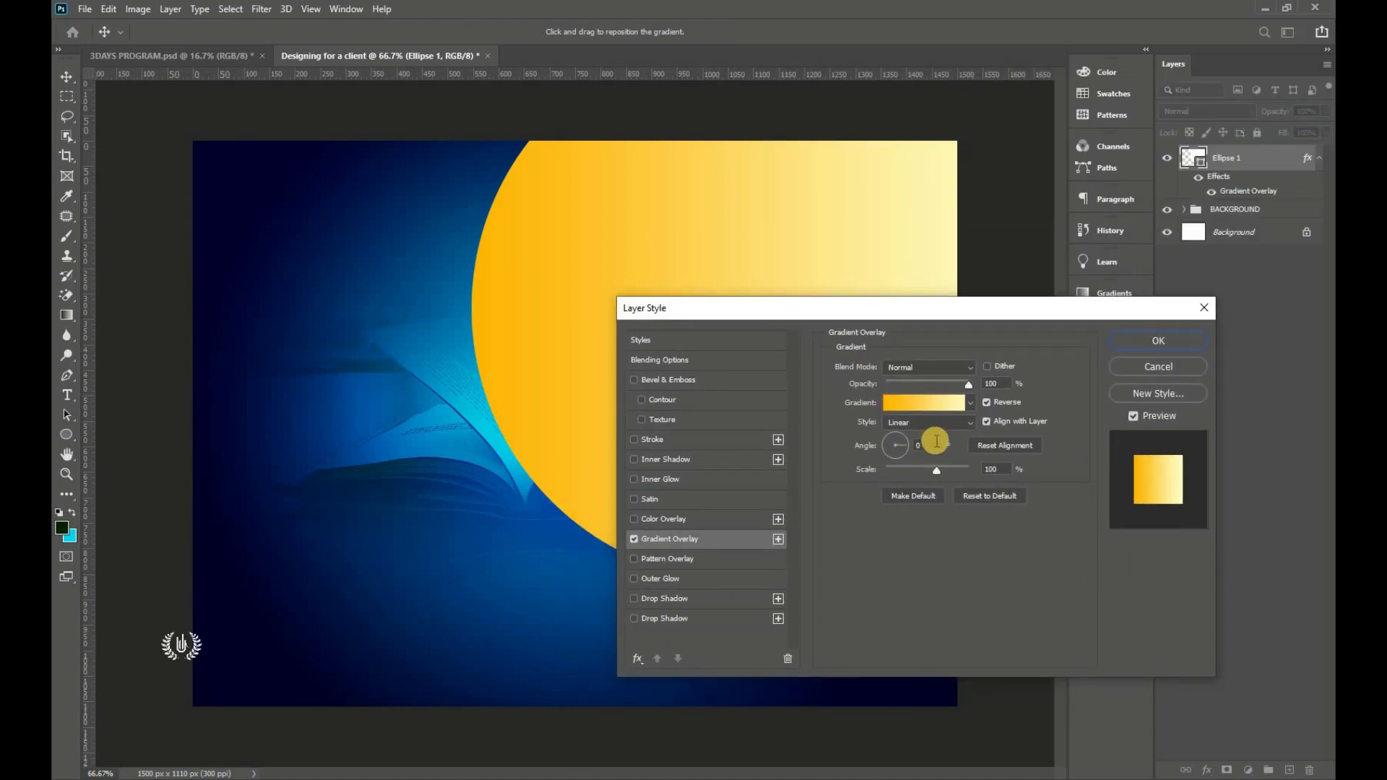
left_click(929, 420)
left_click(912, 450)
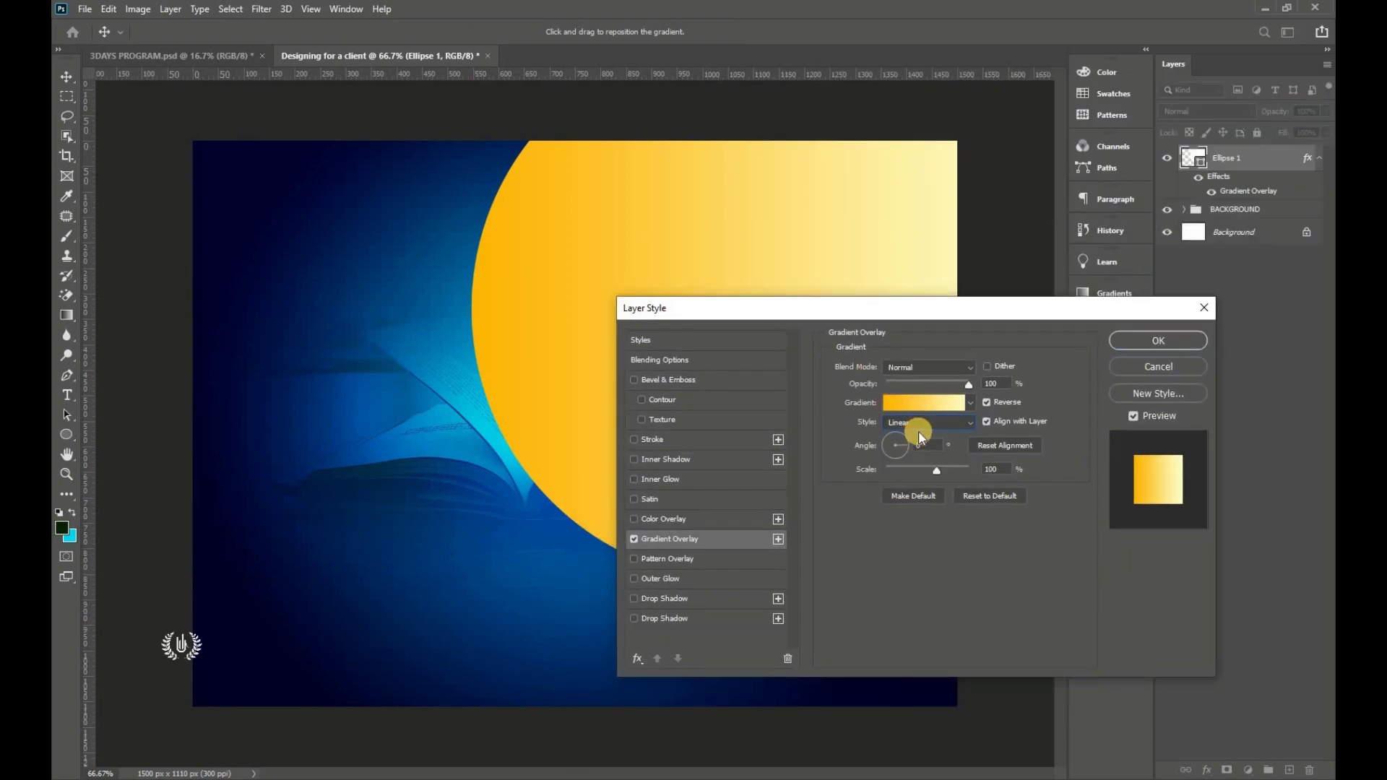
left_click(987, 401)
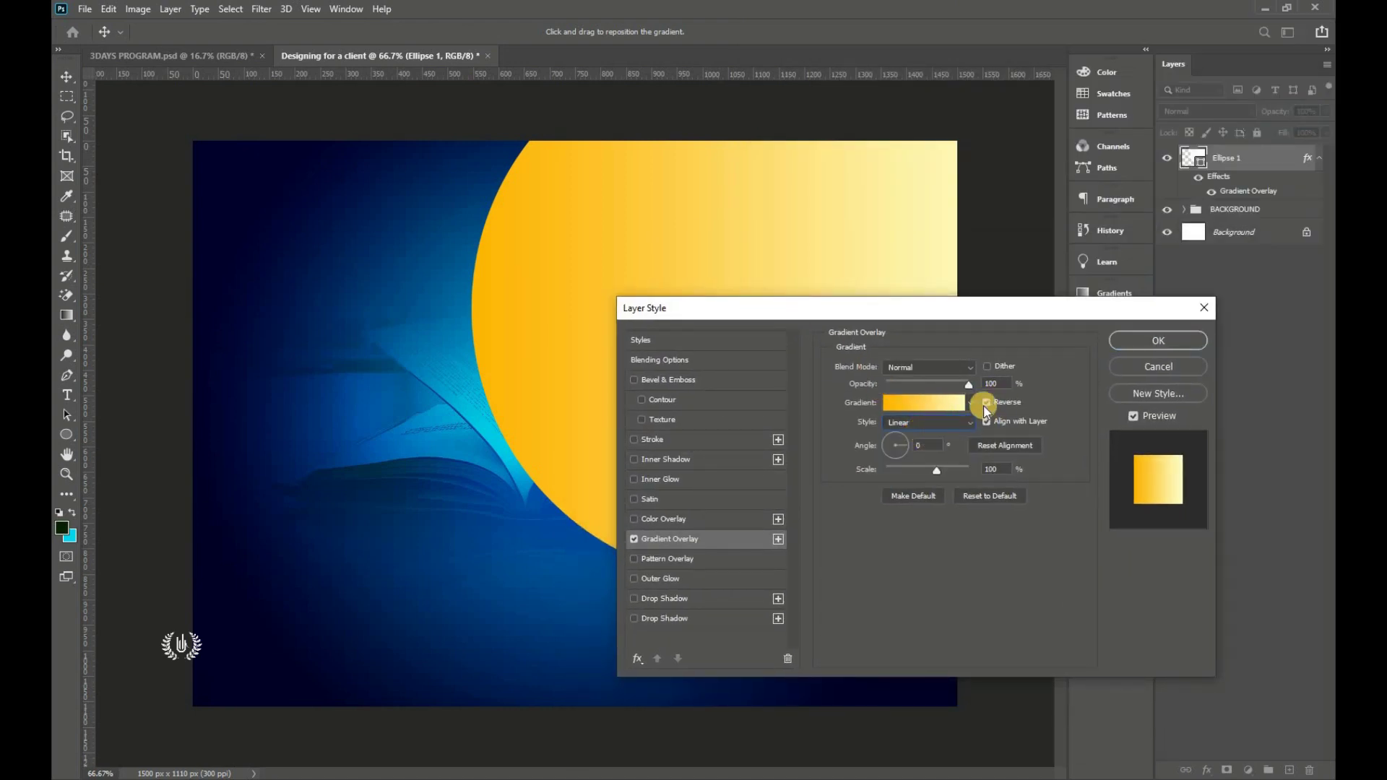
left_click(987, 402)
left_click_drag(932, 306, 1031, 129)
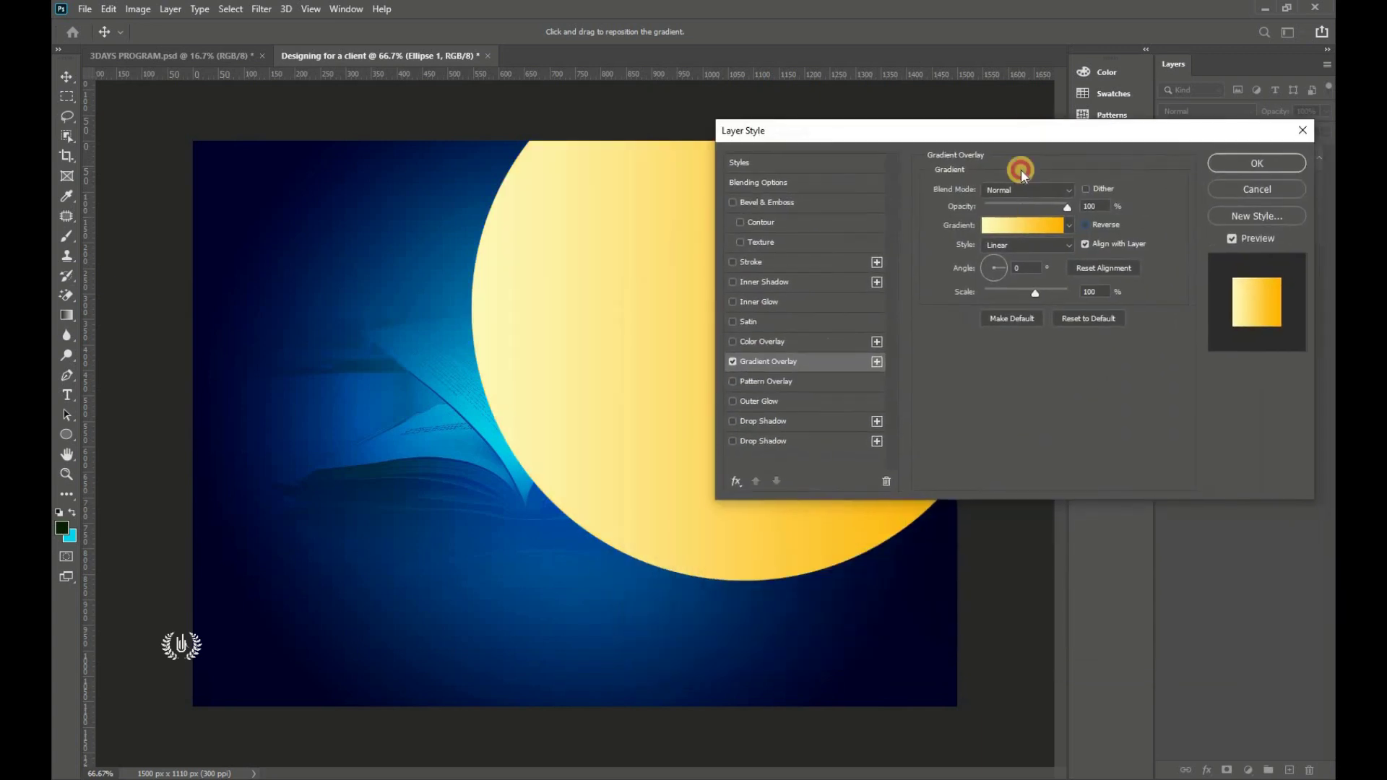
left_click(995, 272)
left_click(1008, 226)
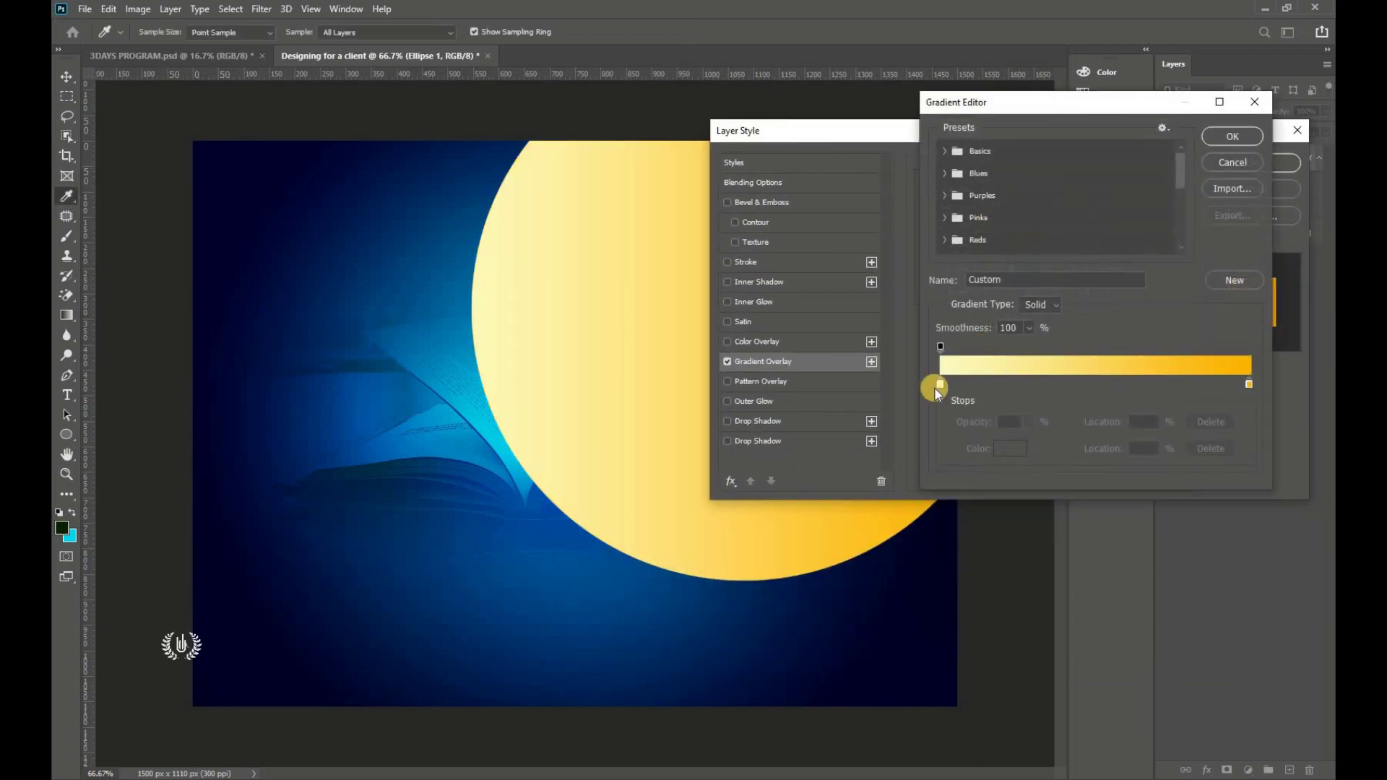
- Set the gradient's left stop to deep yellow ffb400, copied from the flyer notes
left_click(941, 384)
left_click(1010, 448)
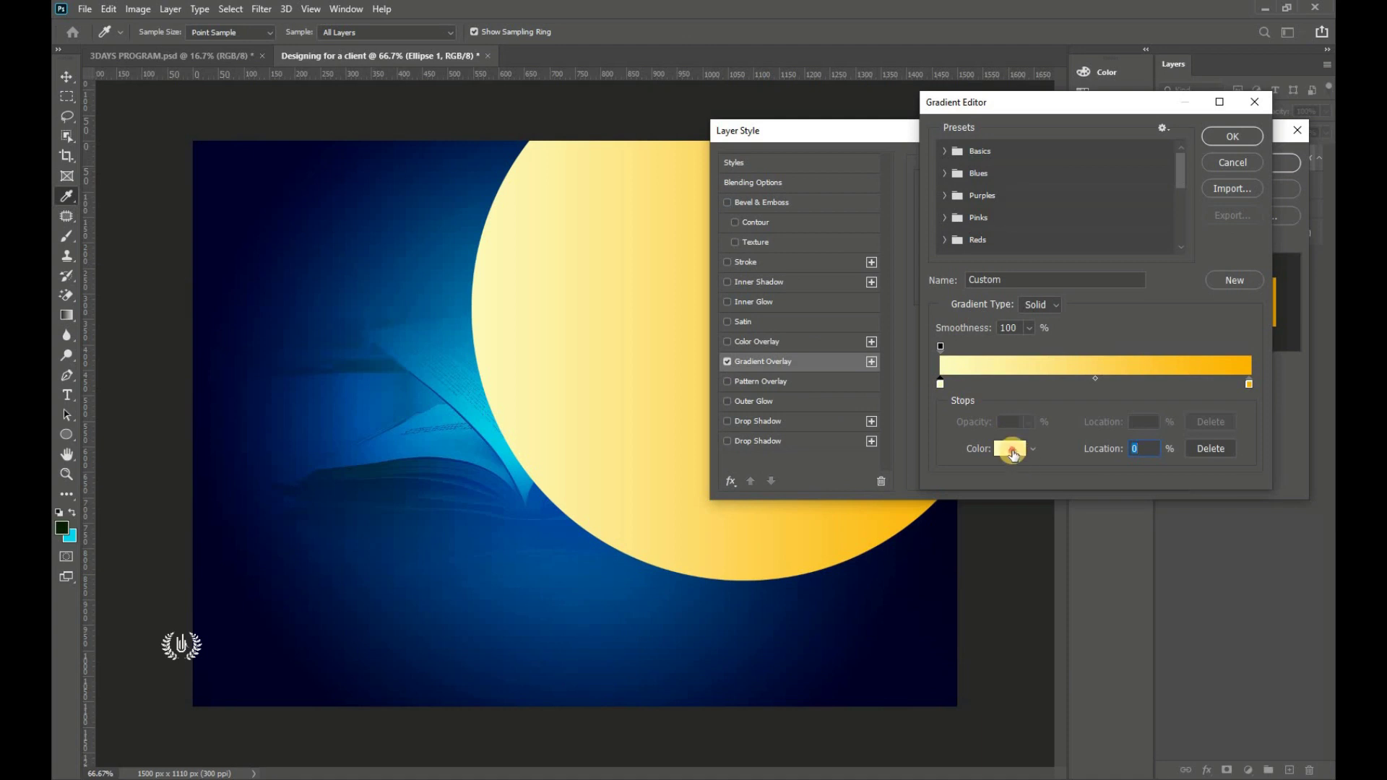
key("alt+Tab")
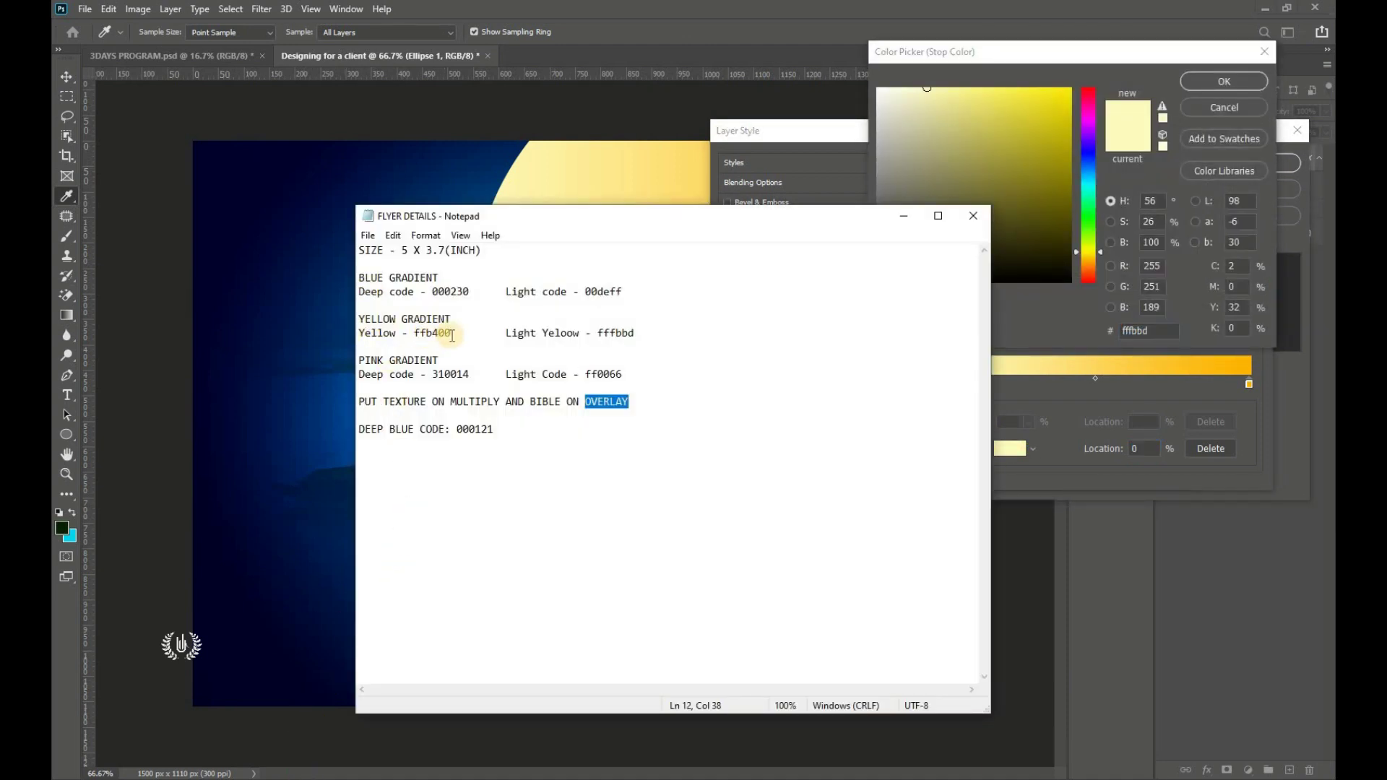
left_click_drag(450, 333, 419, 333)
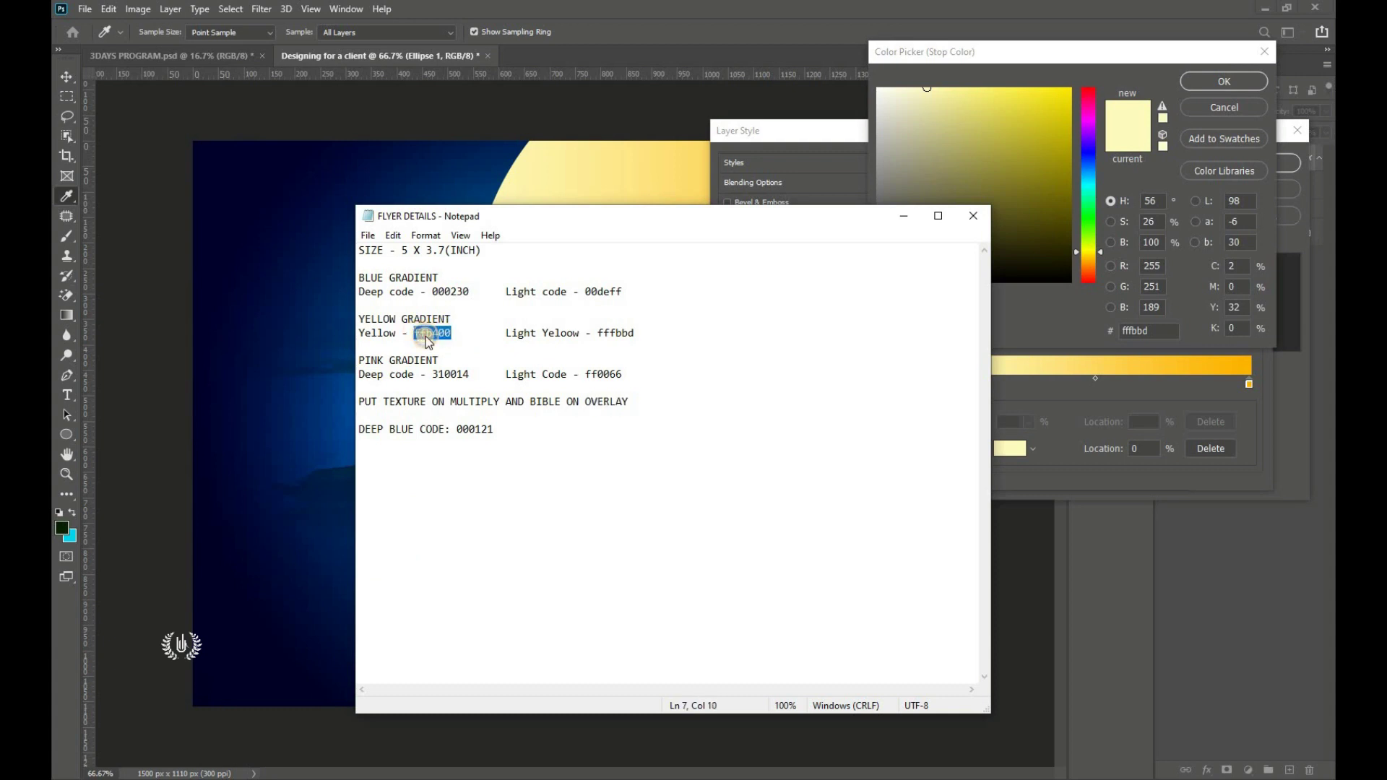
right_click(427, 341)
left_click(647, 387)
left_click(1144, 330)
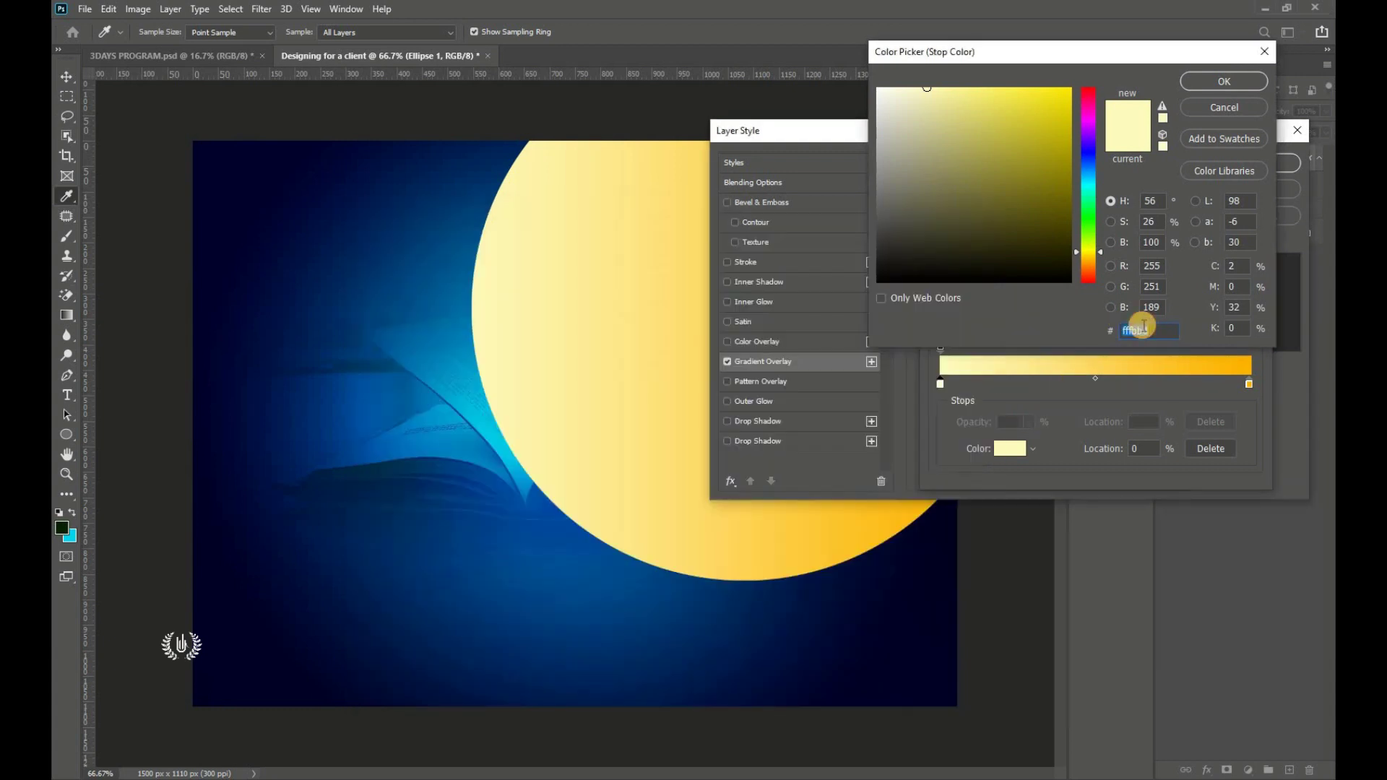
right_click(1144, 330)
left_click(1167, 390)
left_click(1228, 83)
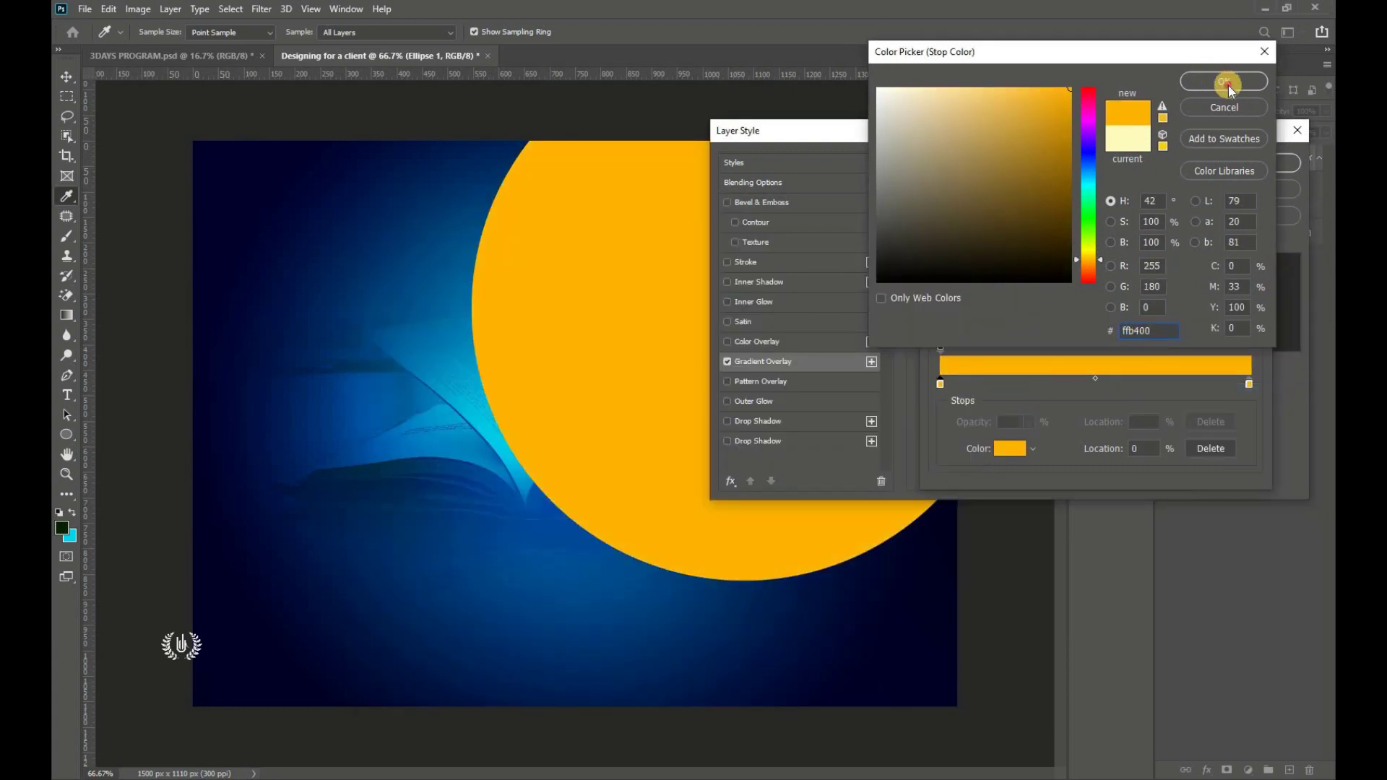
- Set the right stop to light yellow fffbbd and apply the gradient overlay
left_click(1250, 384)
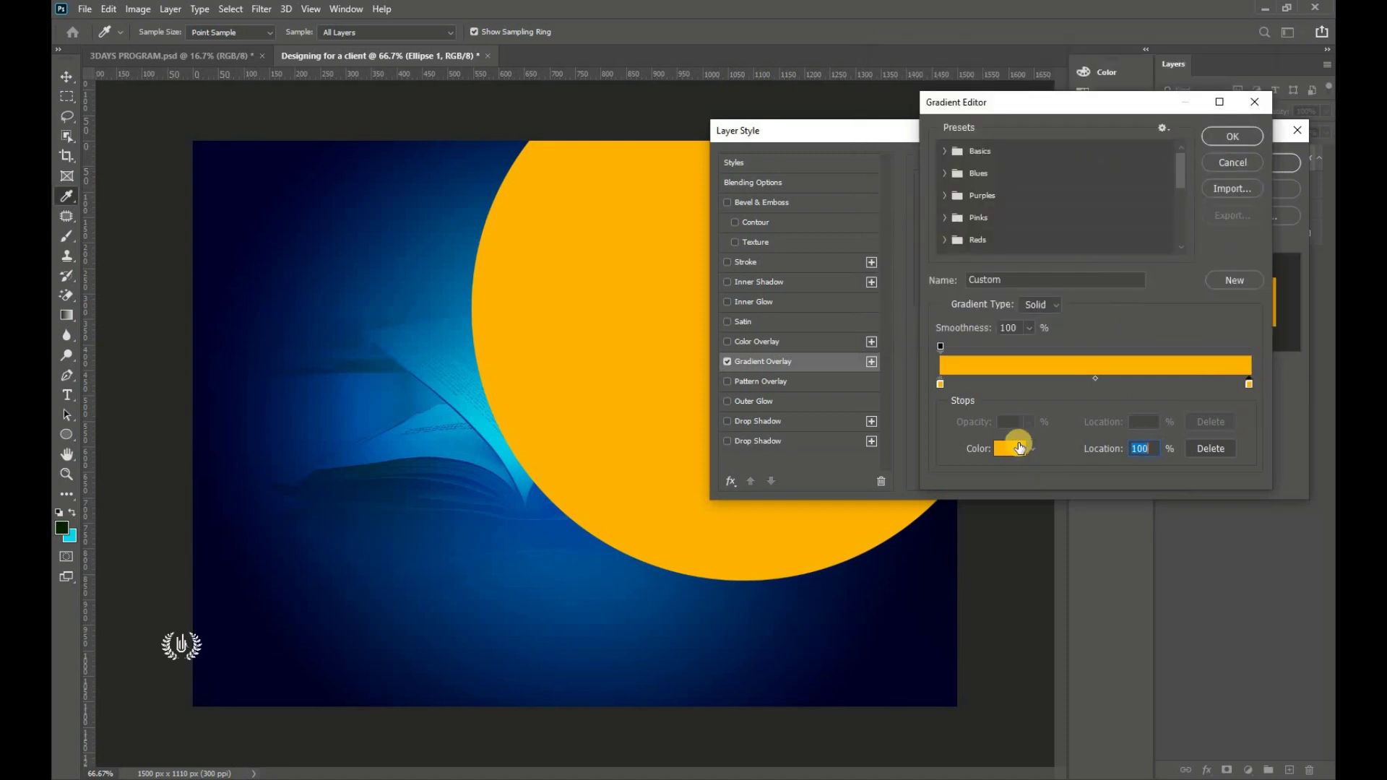
left_click(1016, 448)
key("alt+Tab")
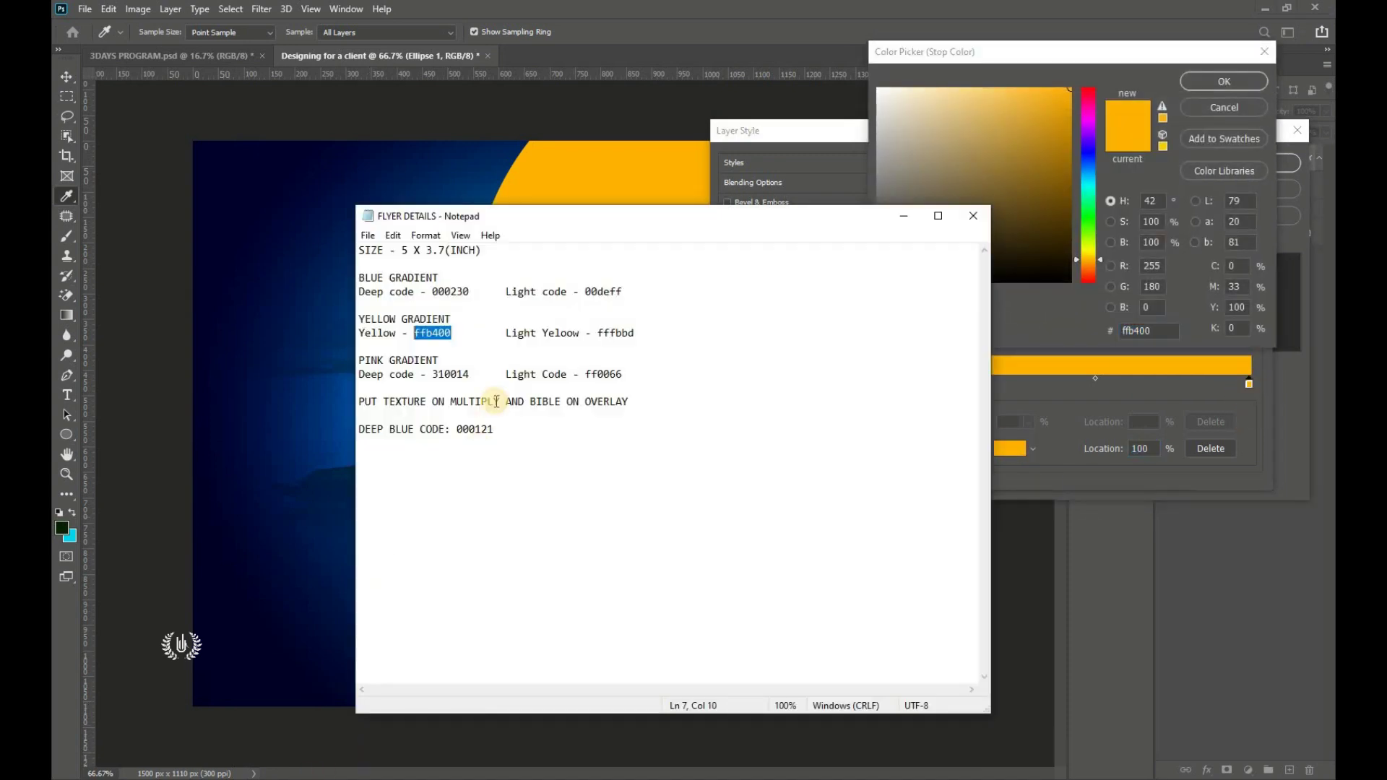
left_click_drag(631, 330, 603, 332)
right_click(600, 333)
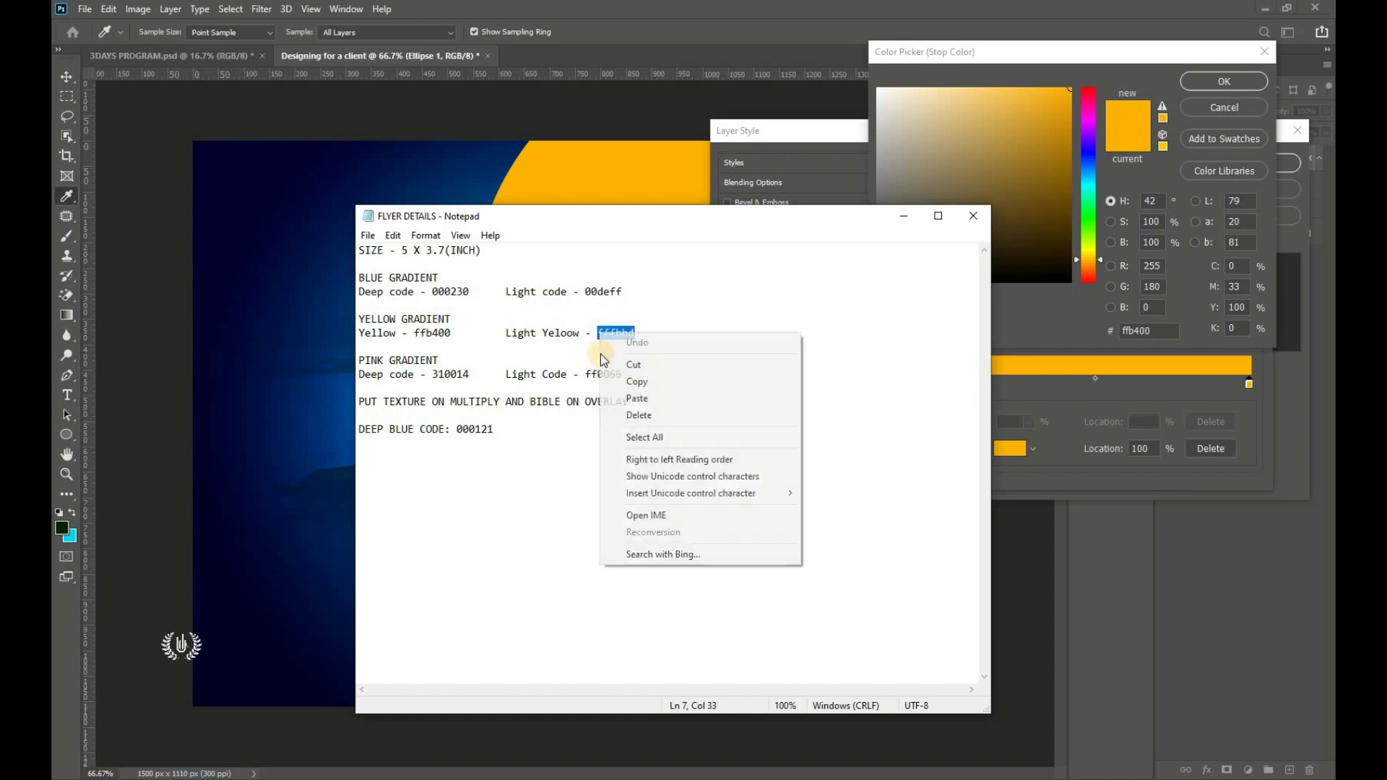
left_click(634, 363)
left_click(1168, 333)
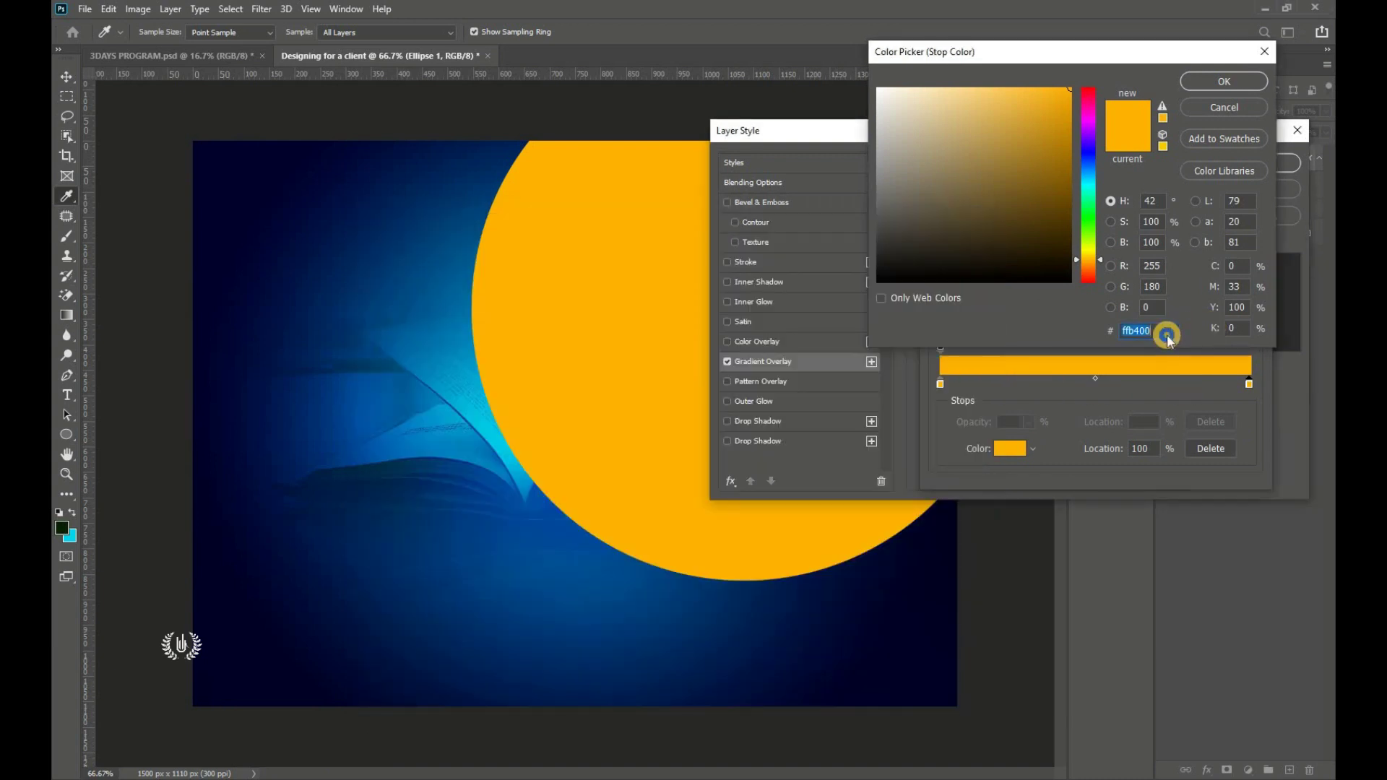
right_click(1165, 334)
left_click(1165, 401)
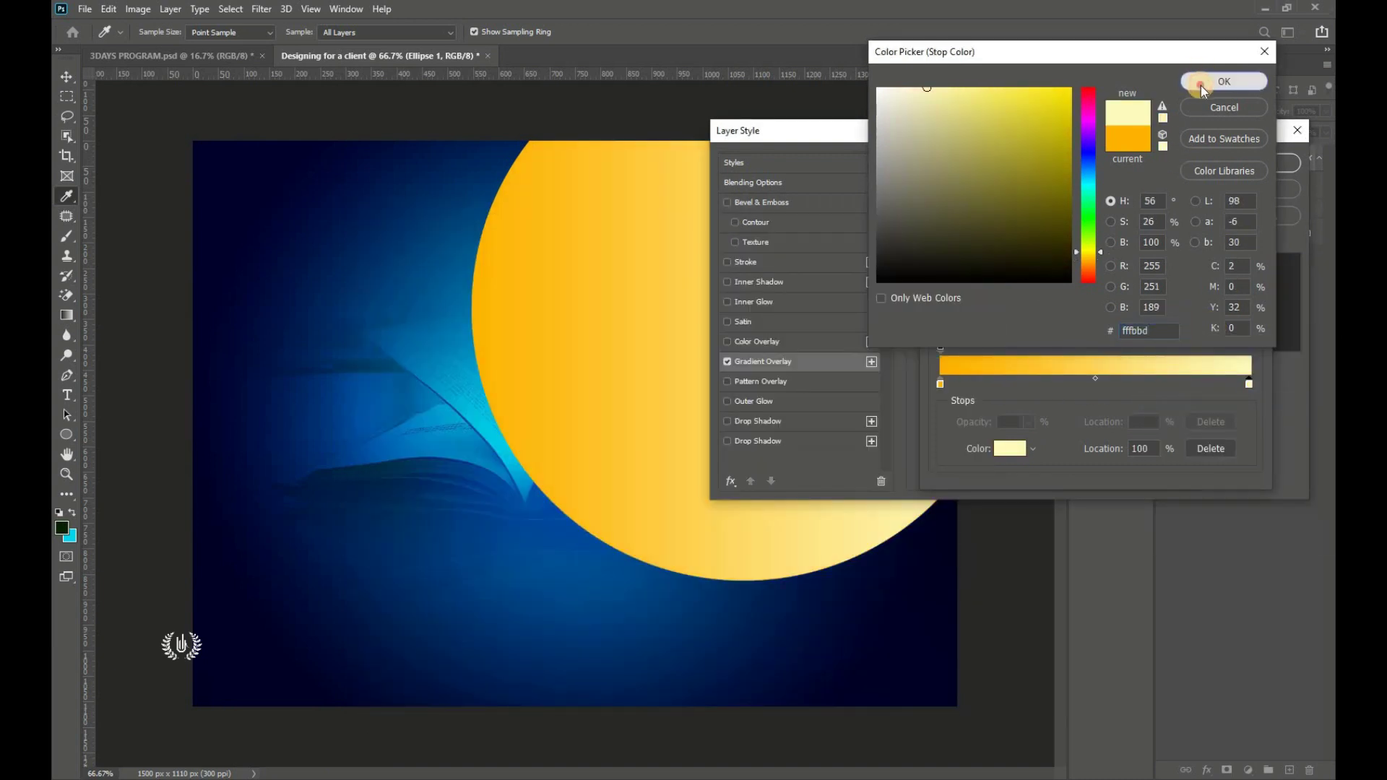
left_click(1201, 84)
left_click(1221, 135)
left_click_drag(1011, 137, 520, 467)
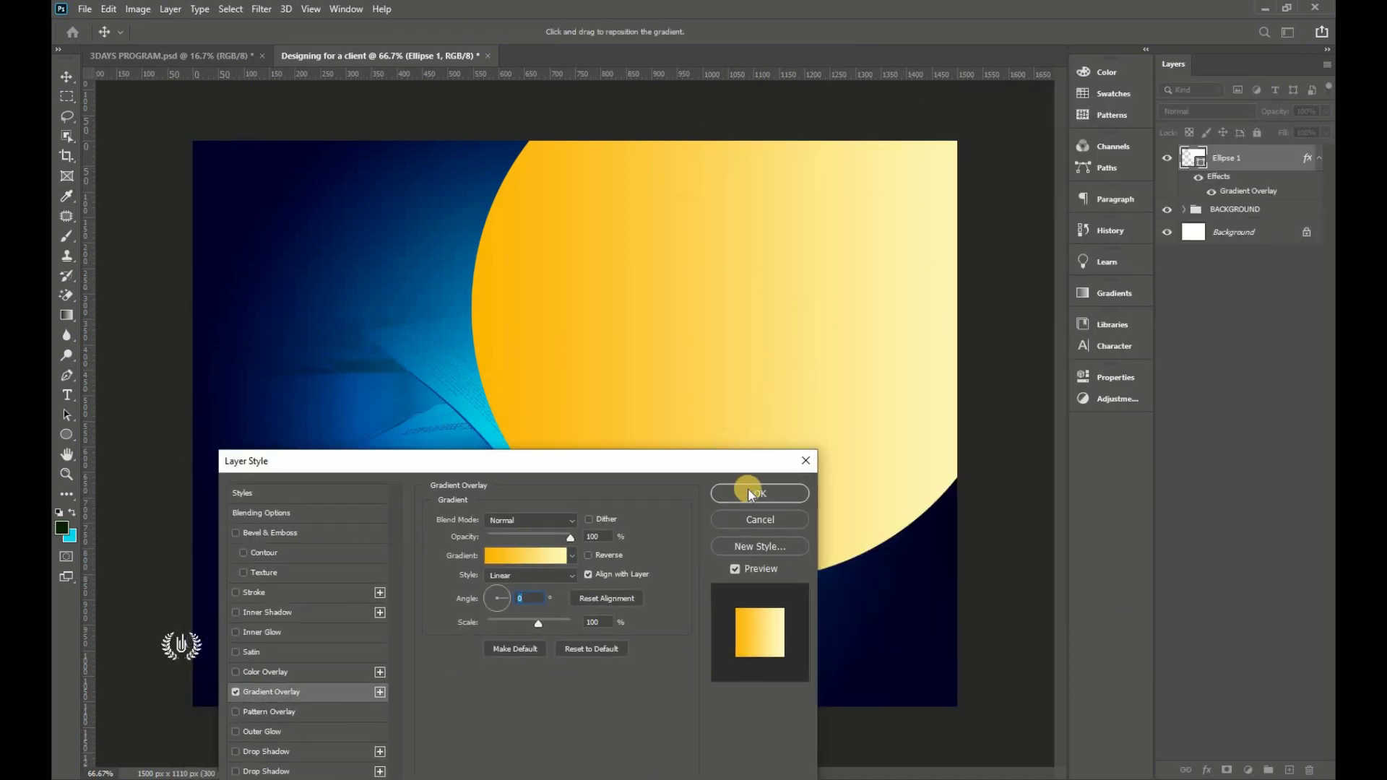
left_click(749, 493)
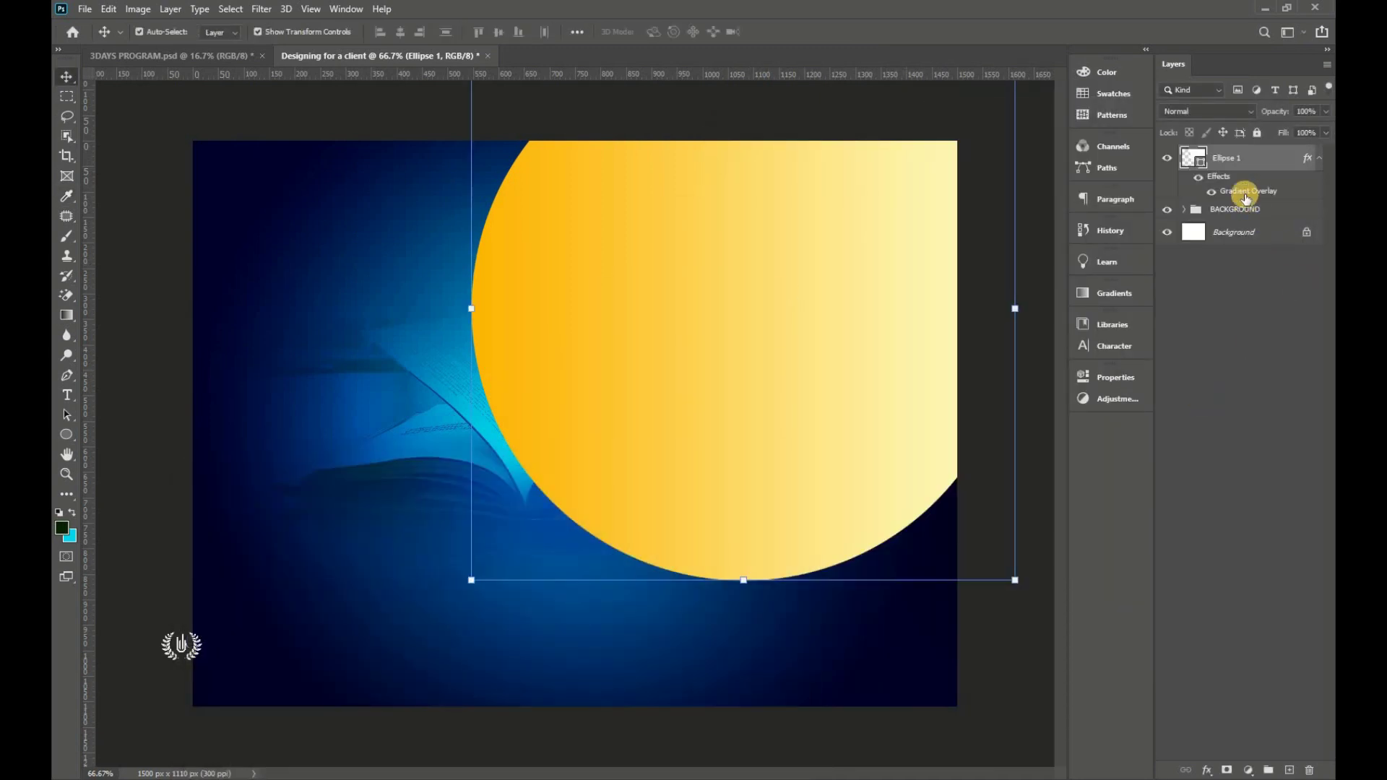
left_click(1207, 770)
- Add a 7 px white Stroke effect around Ellipse 1
left_click(1246, 615)
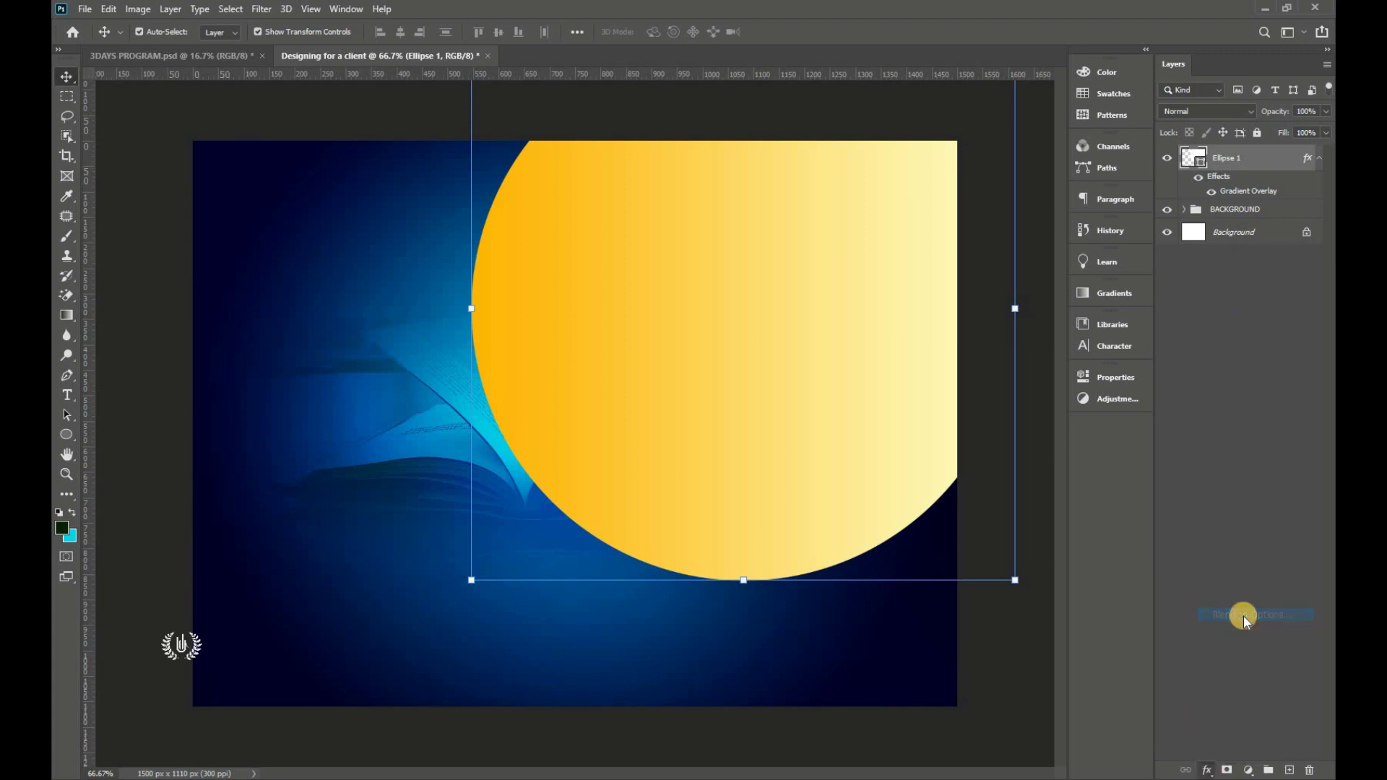
left_click_drag(531, 401, 1166, 86)
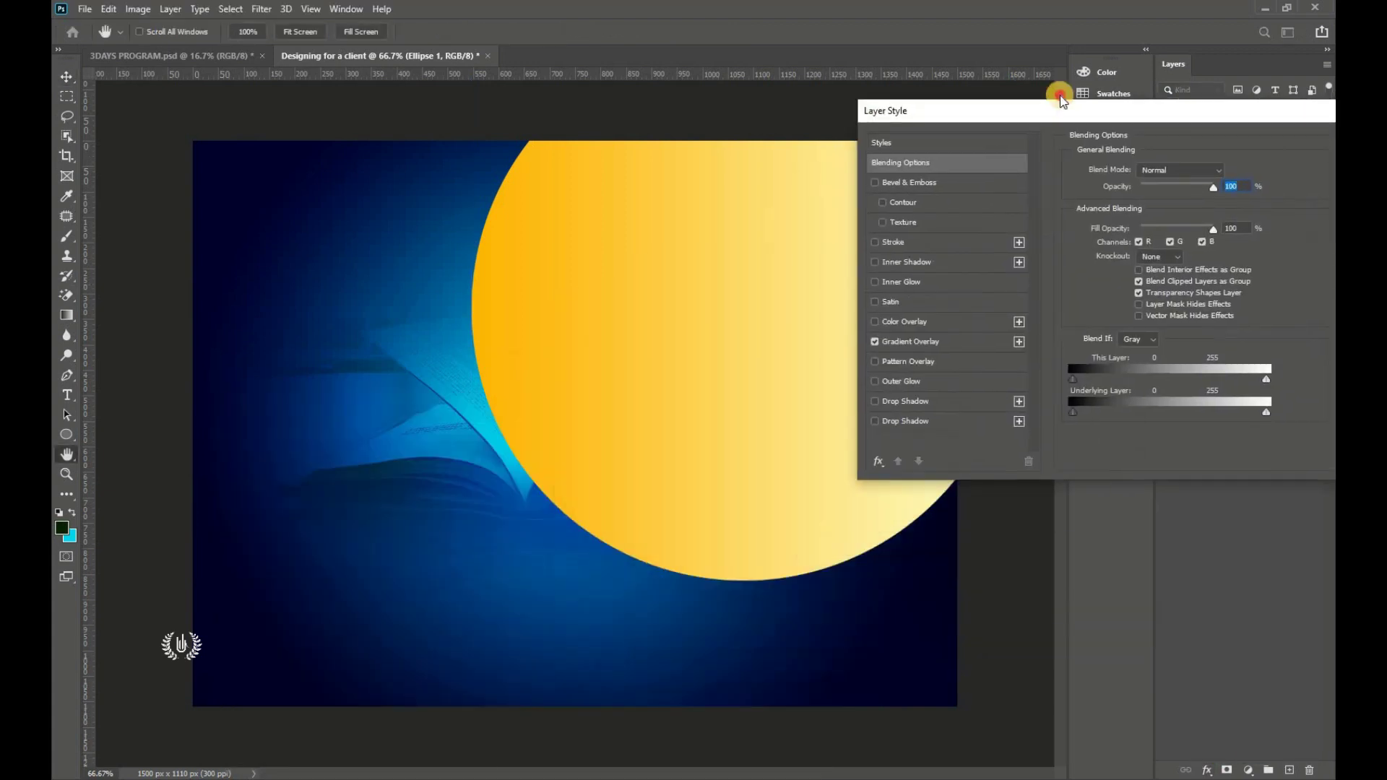
left_click(892, 223)
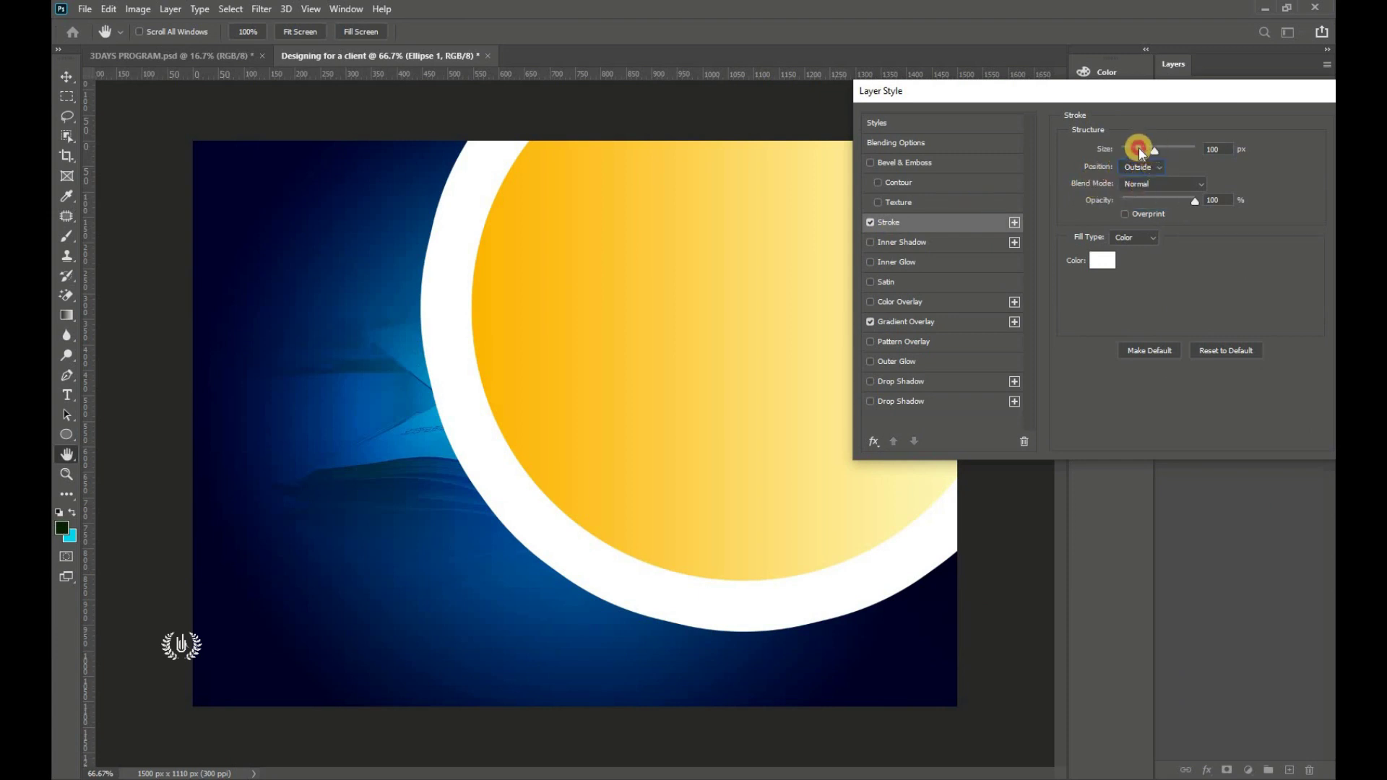
left_click_drag(1119, 151, 1128, 153)
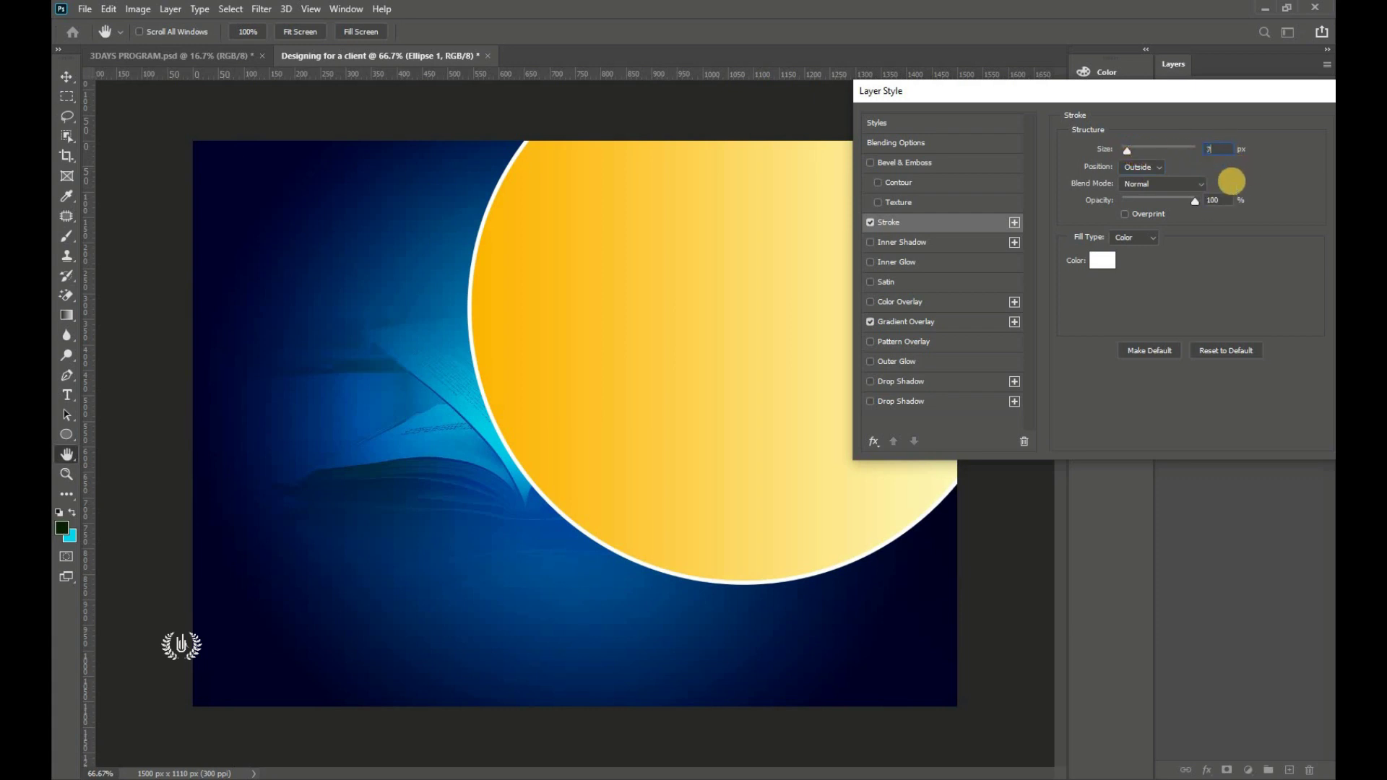
left_click_drag(1164, 87, 998, 83)
left_click(1183, 109)
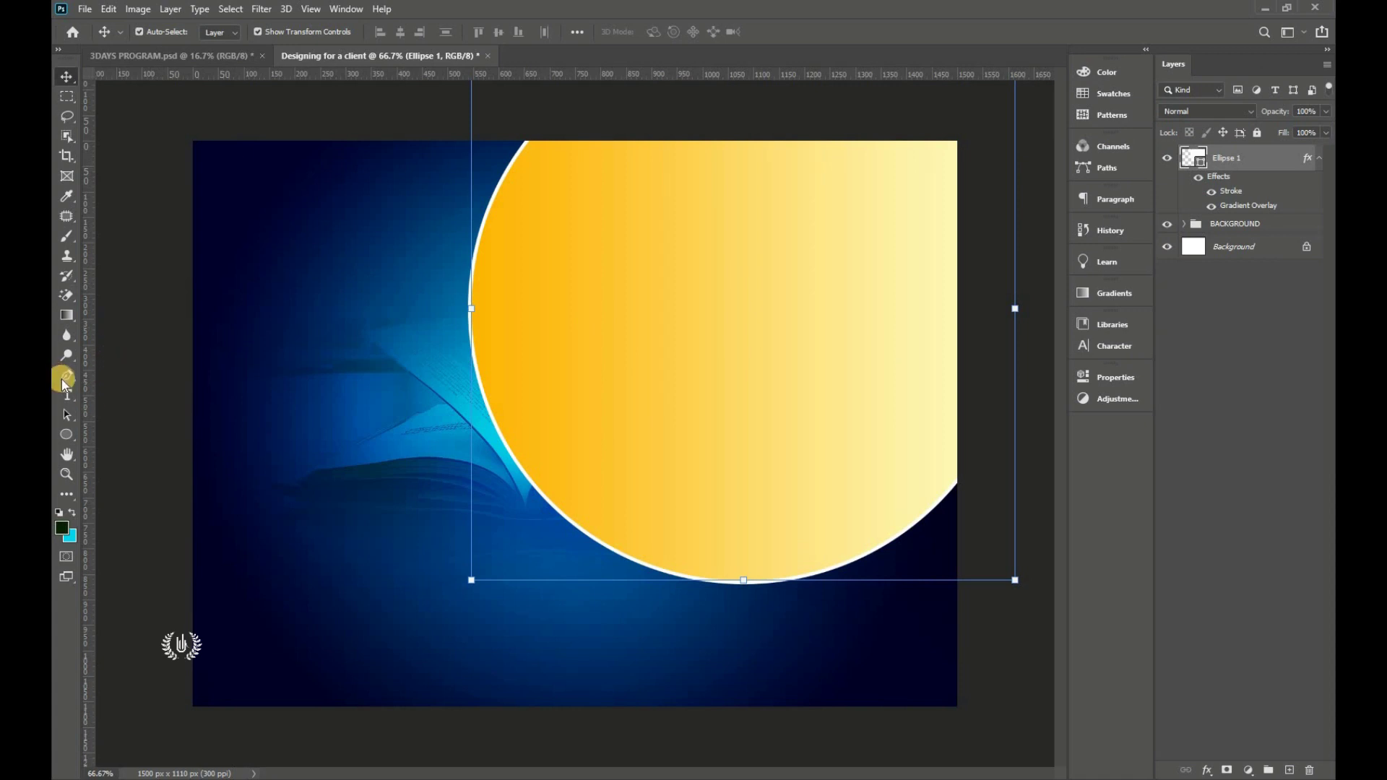
- Draw a white-filled curved pen shape covering the flyer's top-left corner
left_click_drag(65, 381, 134, 381)
left_click(1289, 772)
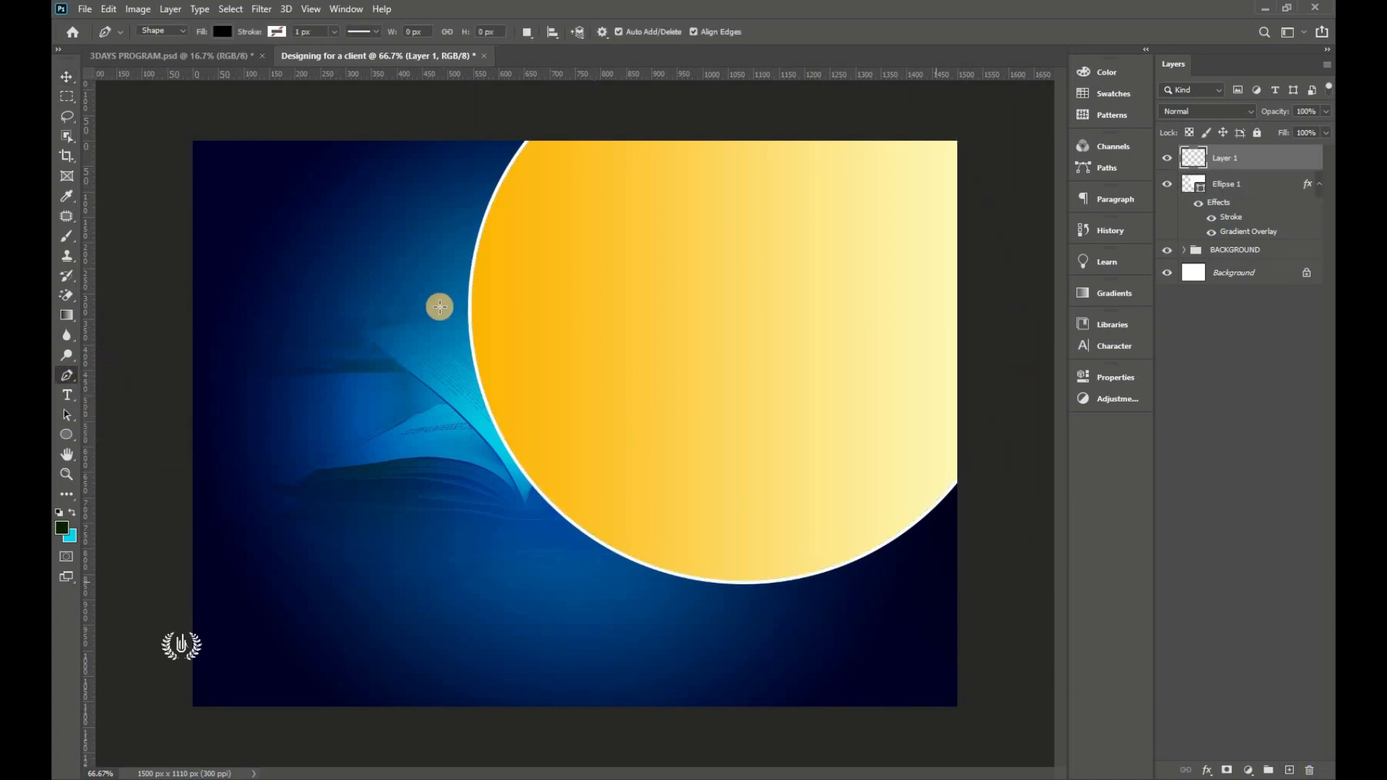
left_click(162, 43)
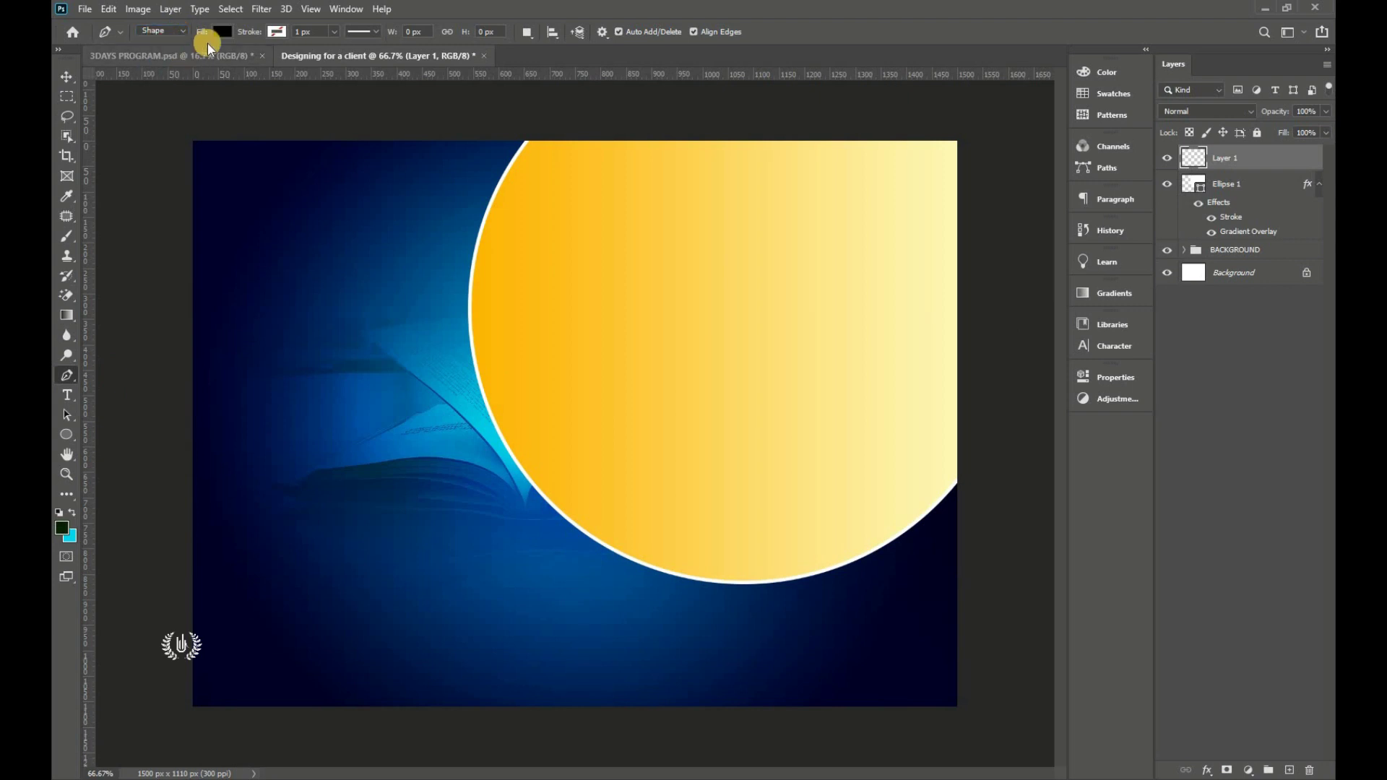
left_click(222, 31)
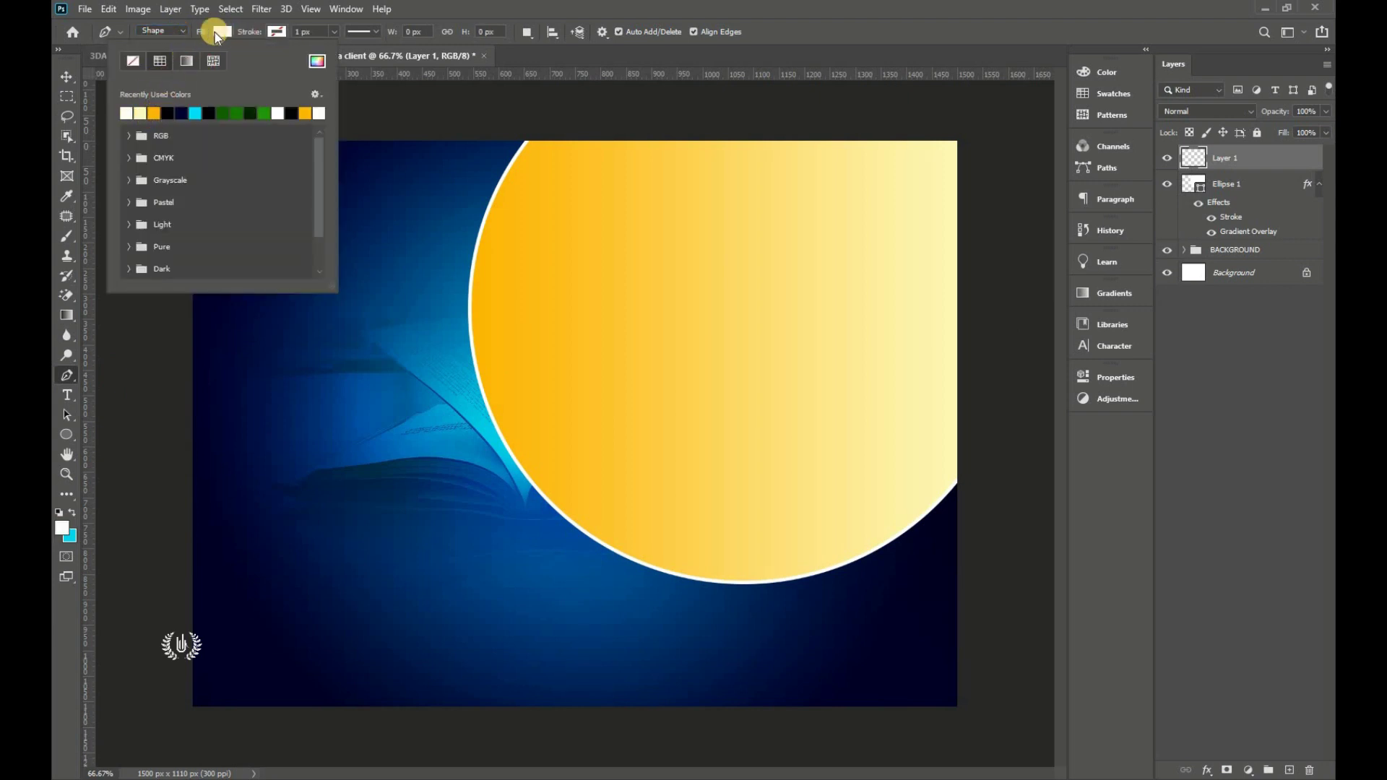
left_click(217, 34)
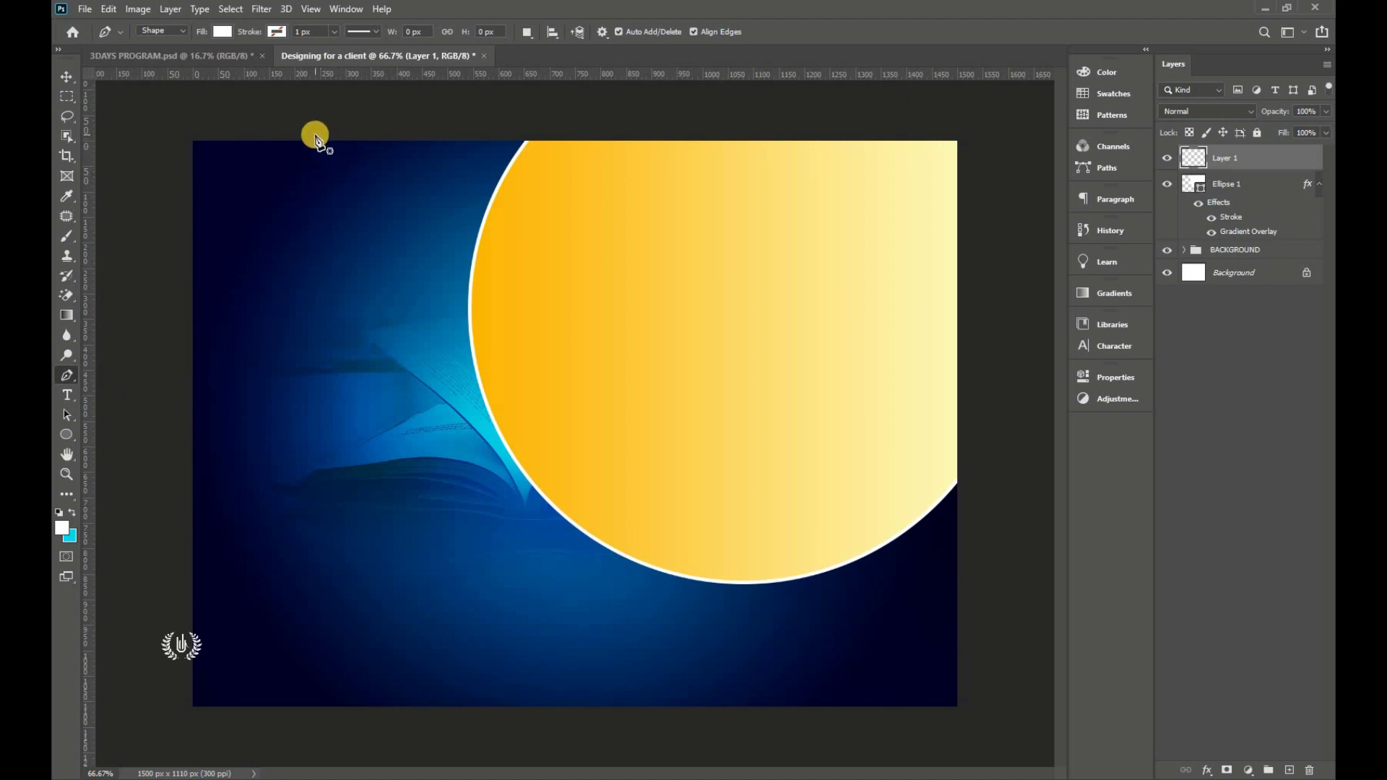
left_click(315, 134)
left_click_drag(181, 249, 181, 351)
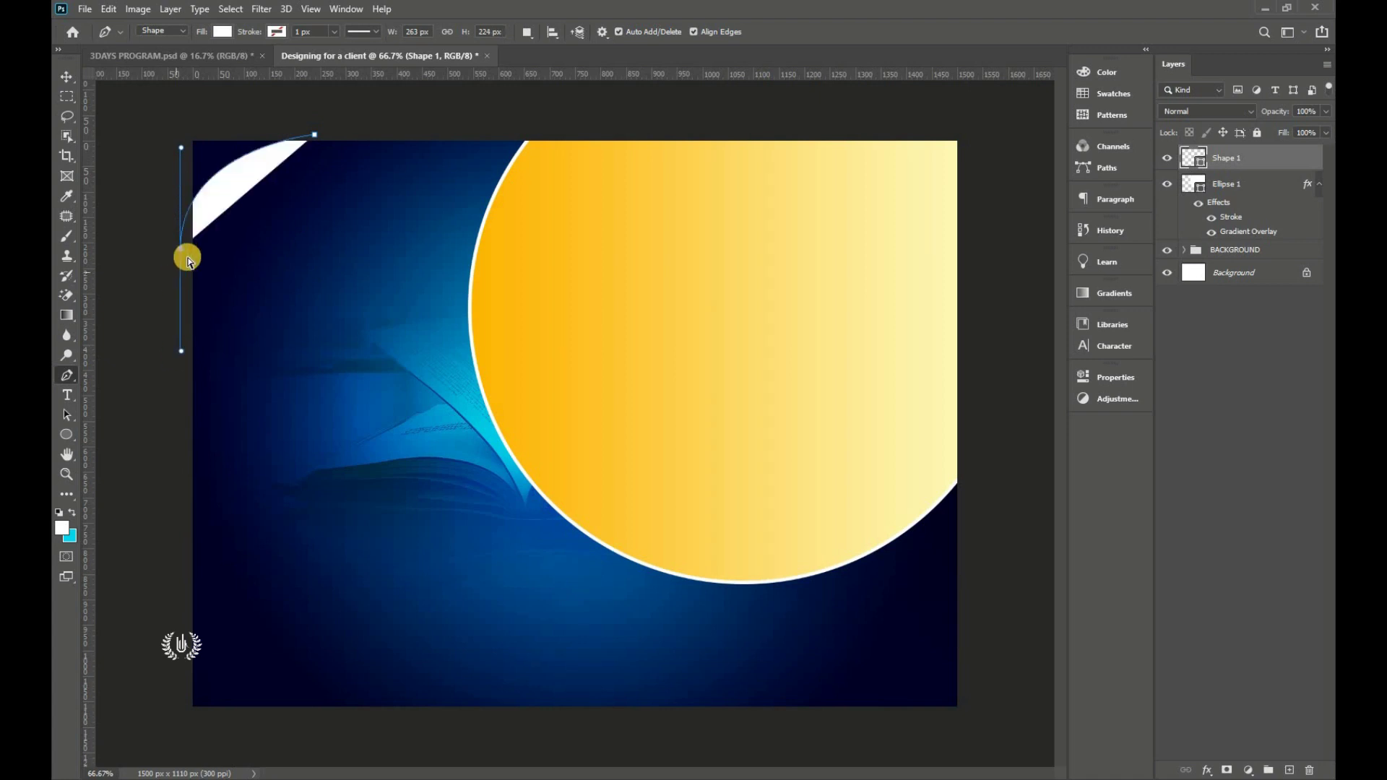
left_click_drag(181, 248, 156, 122)
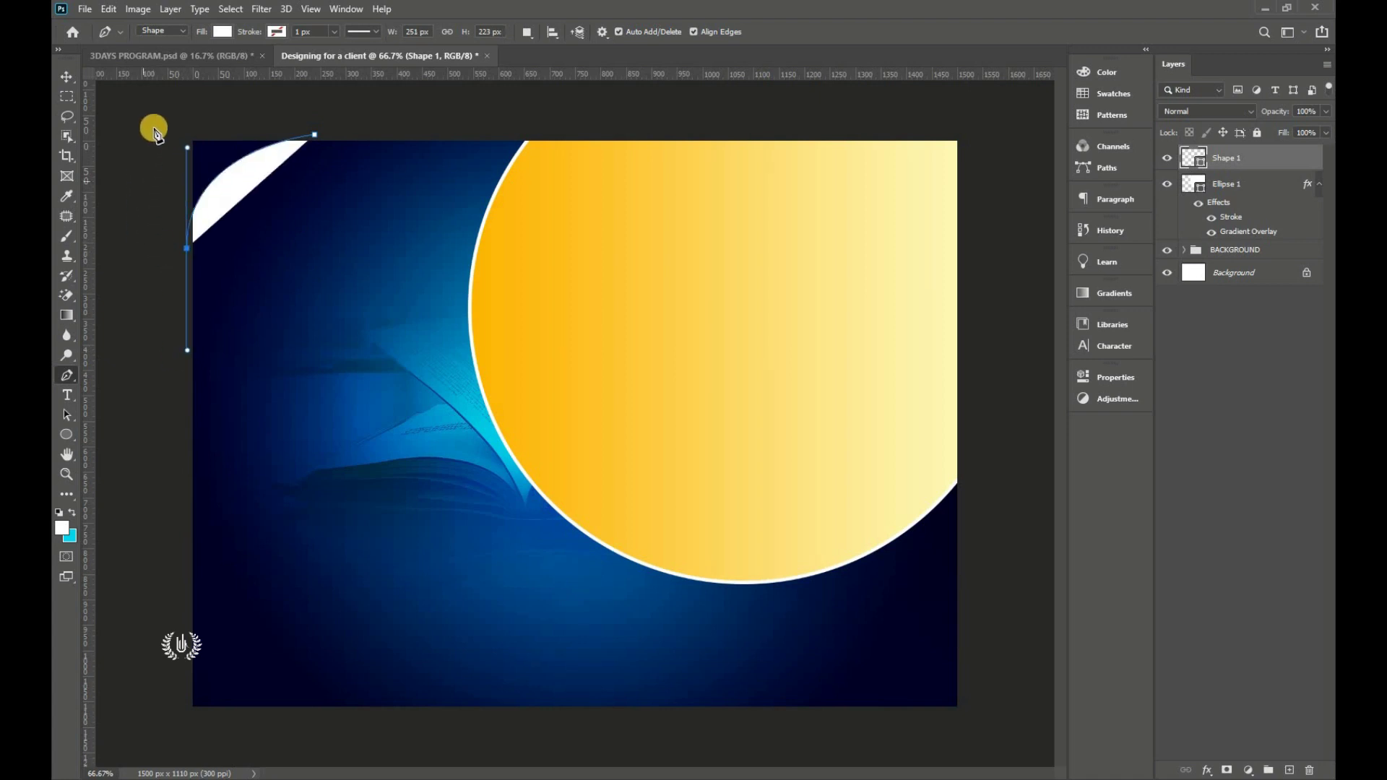
left_click(314, 135)
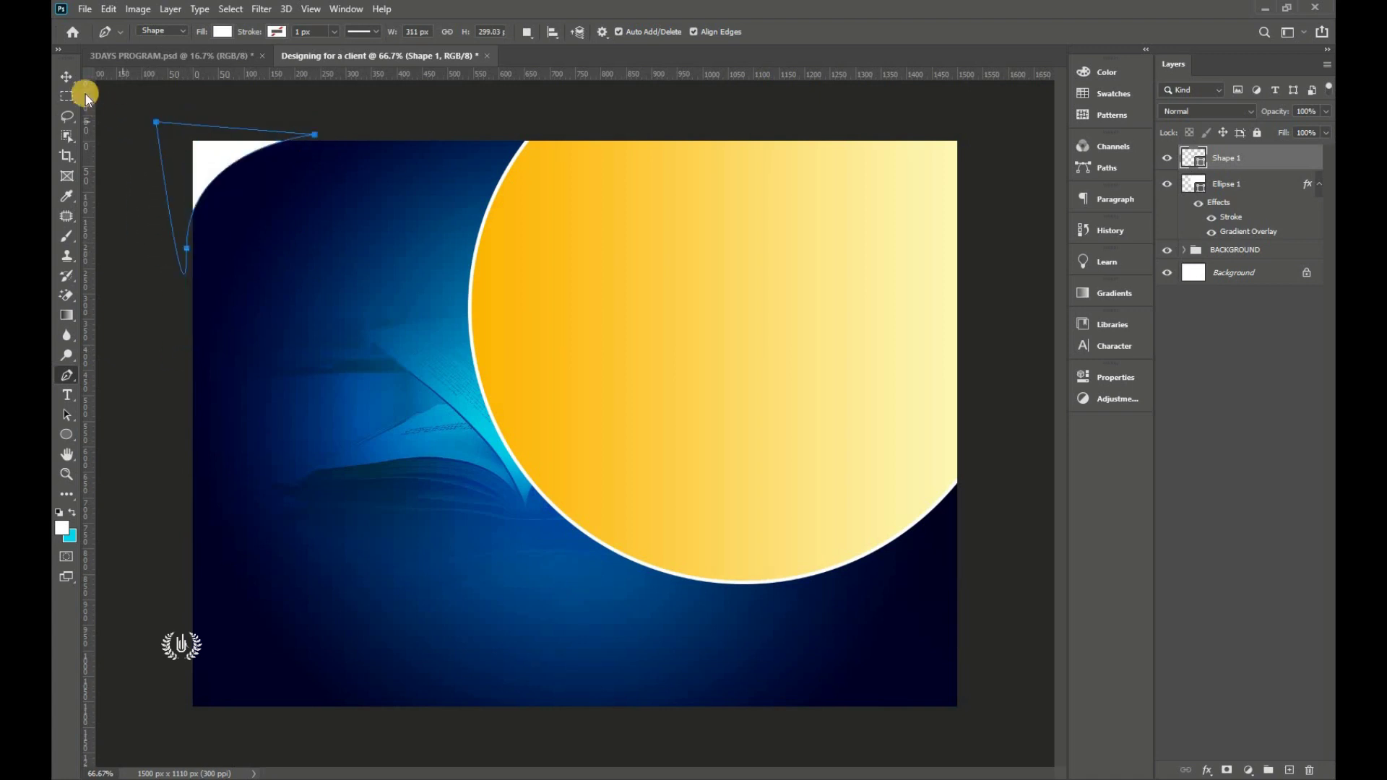
- Scale the corner shape up to 112% and commit
key("ctrl+t")
left_click_drag(315, 274, 338, 294)
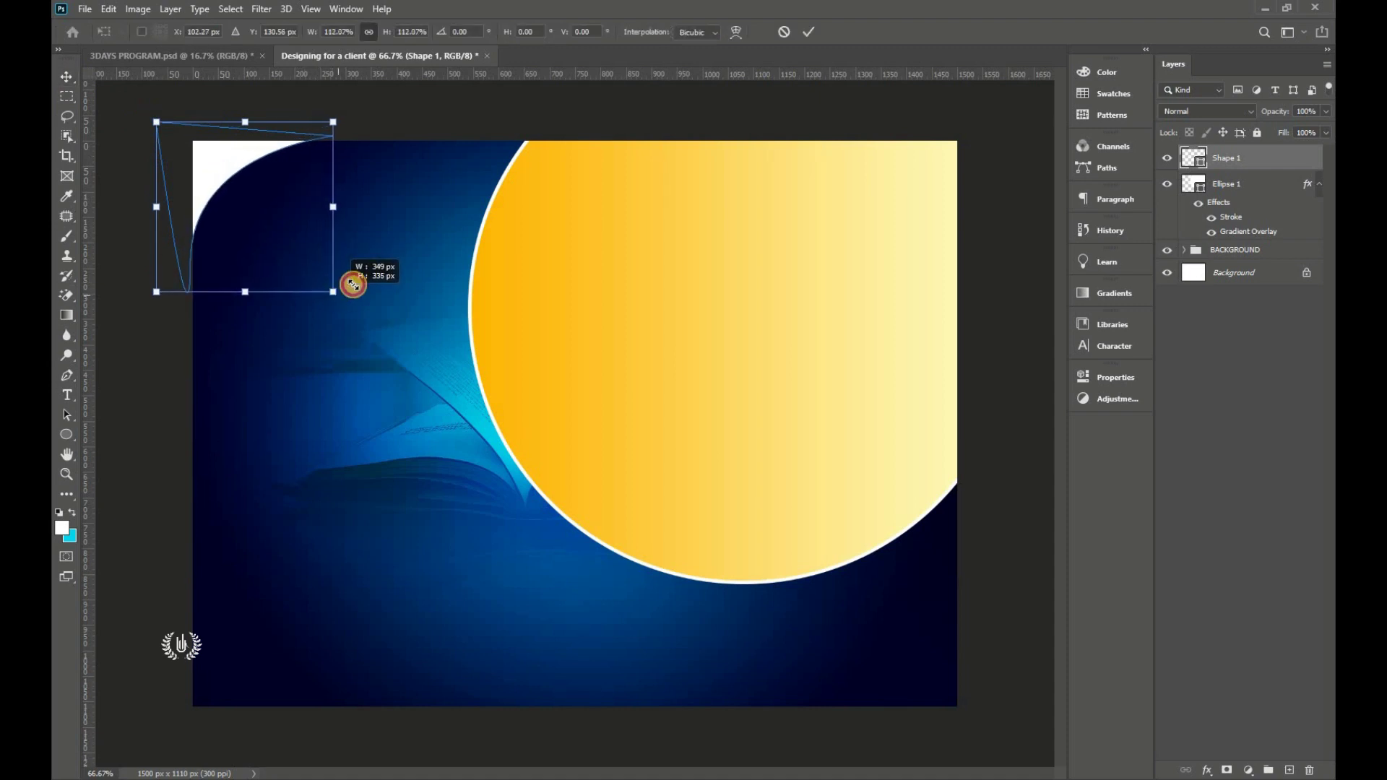
left_click(808, 32)
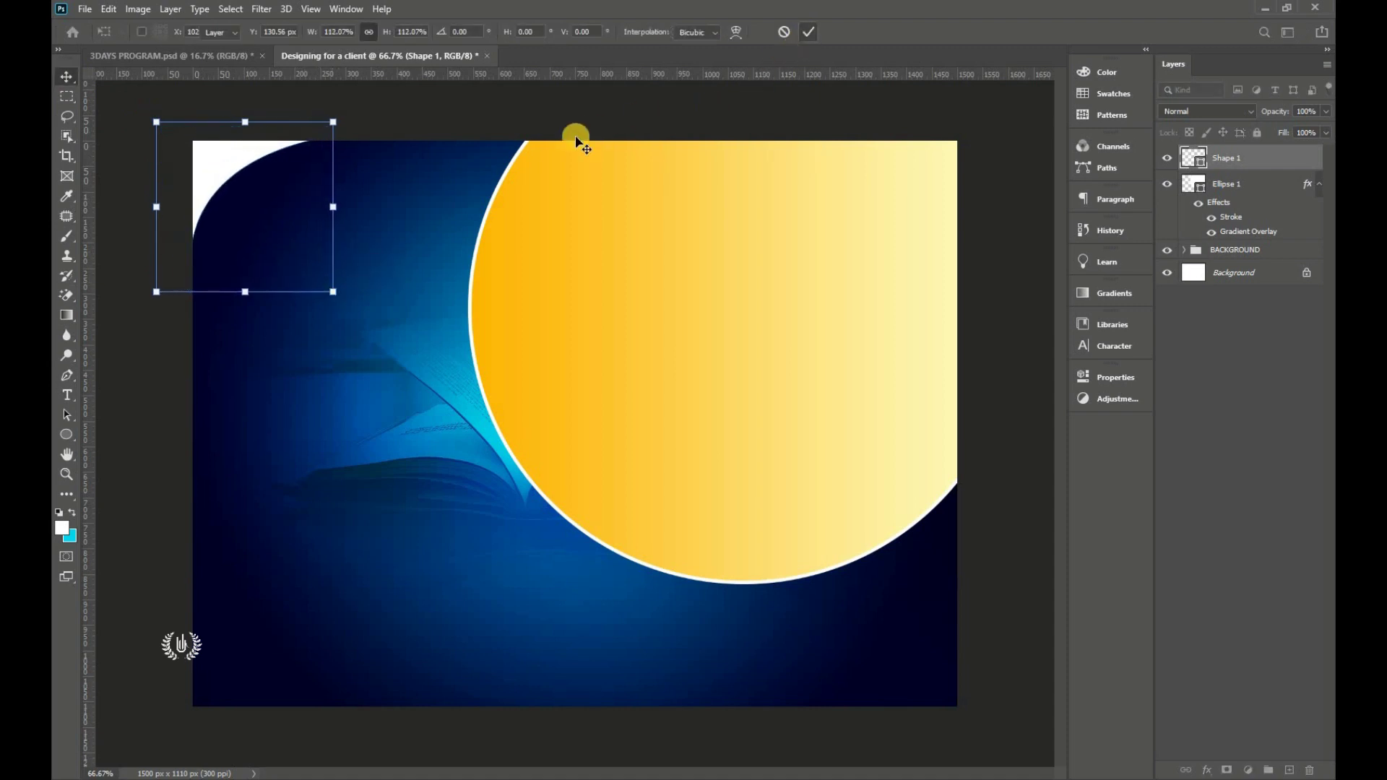
left_click(596, 99)
- Copy Ellipse 1's layer style onto Shape 1, then delete the pasted Stroke effect
left_click(628, 328)
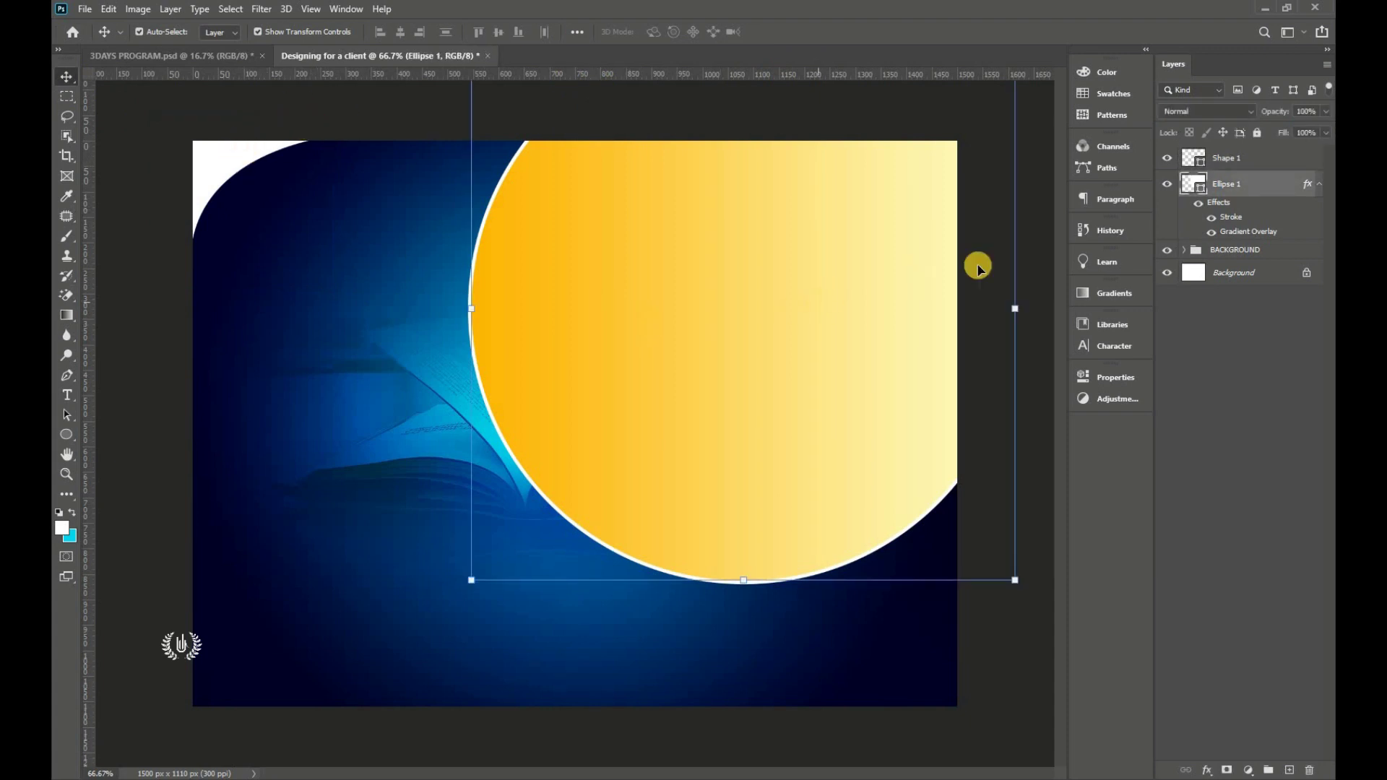
right_click(1272, 187)
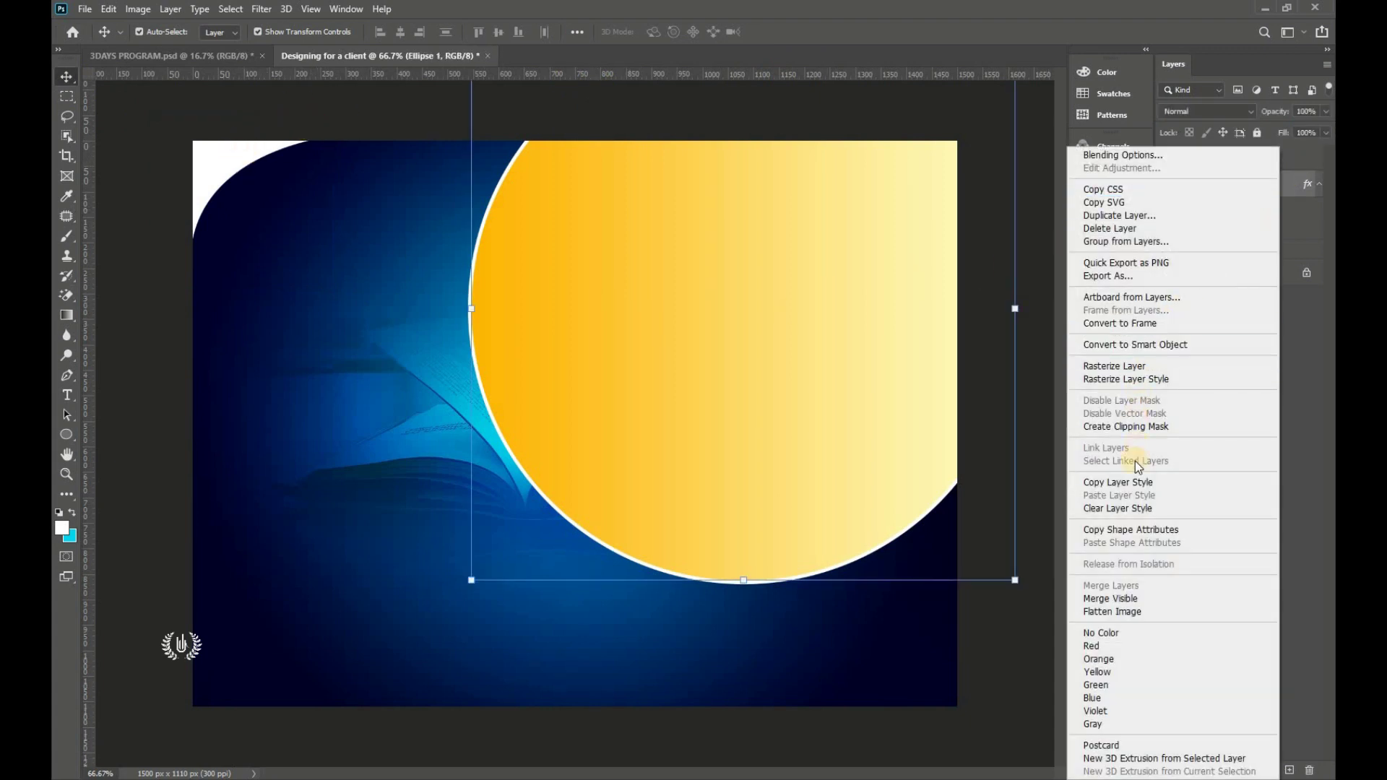
left_click(1137, 482)
left_click(217, 170)
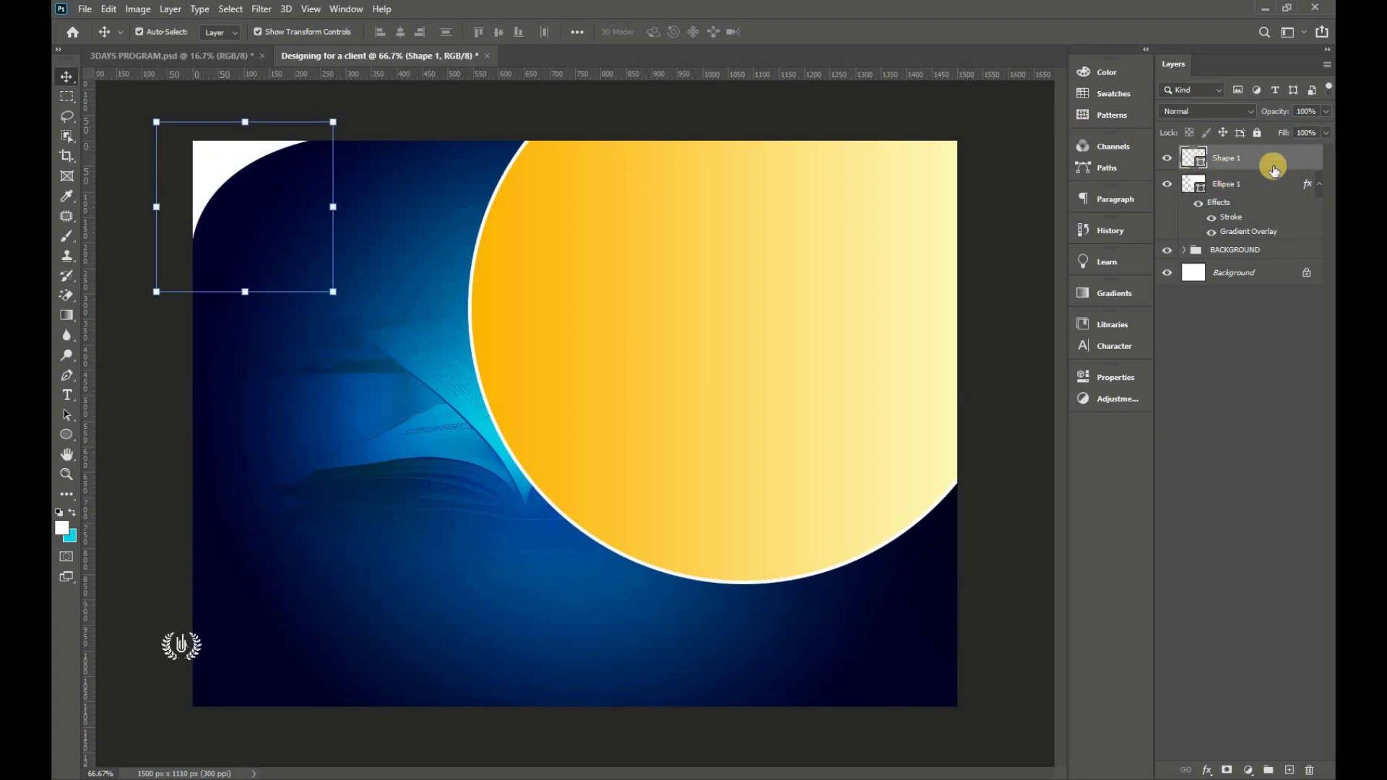
right_click(1305, 161)
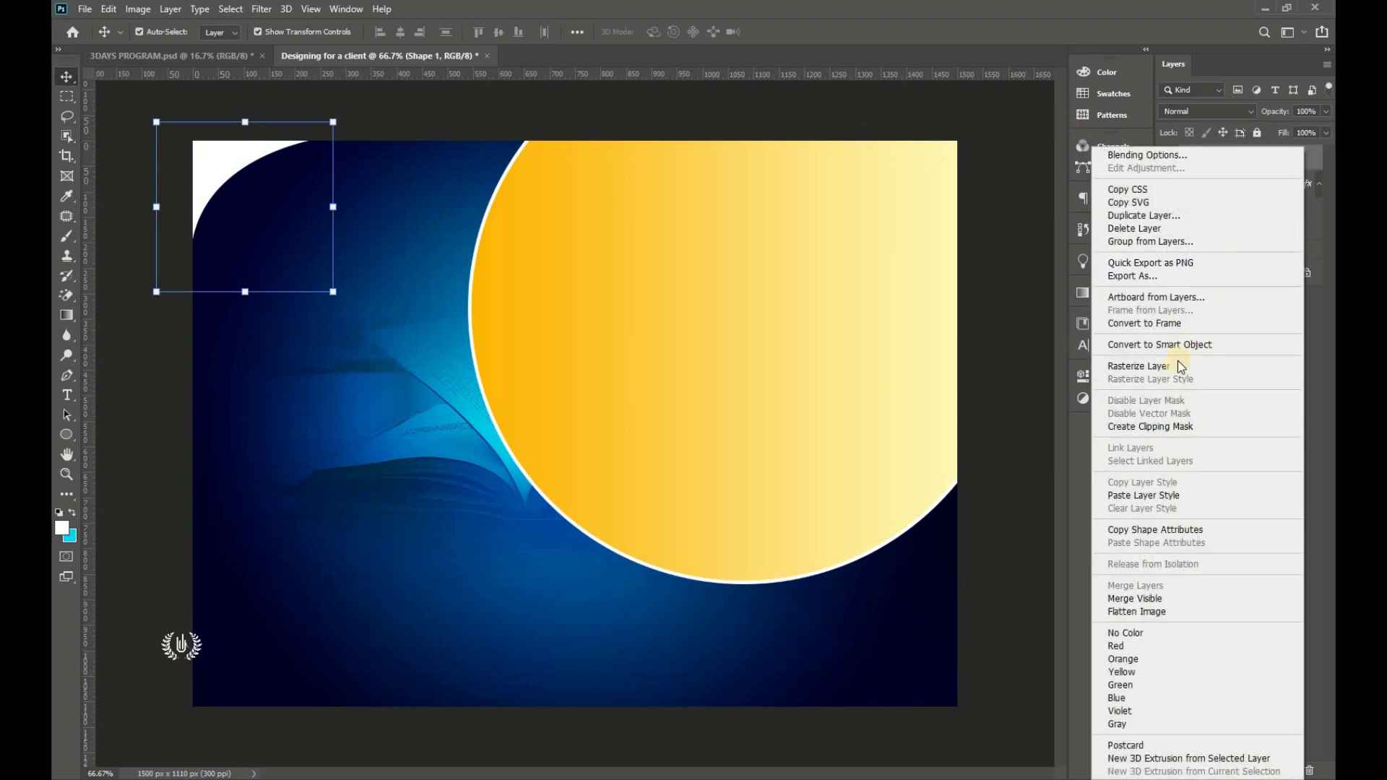
left_click(1202, 495)
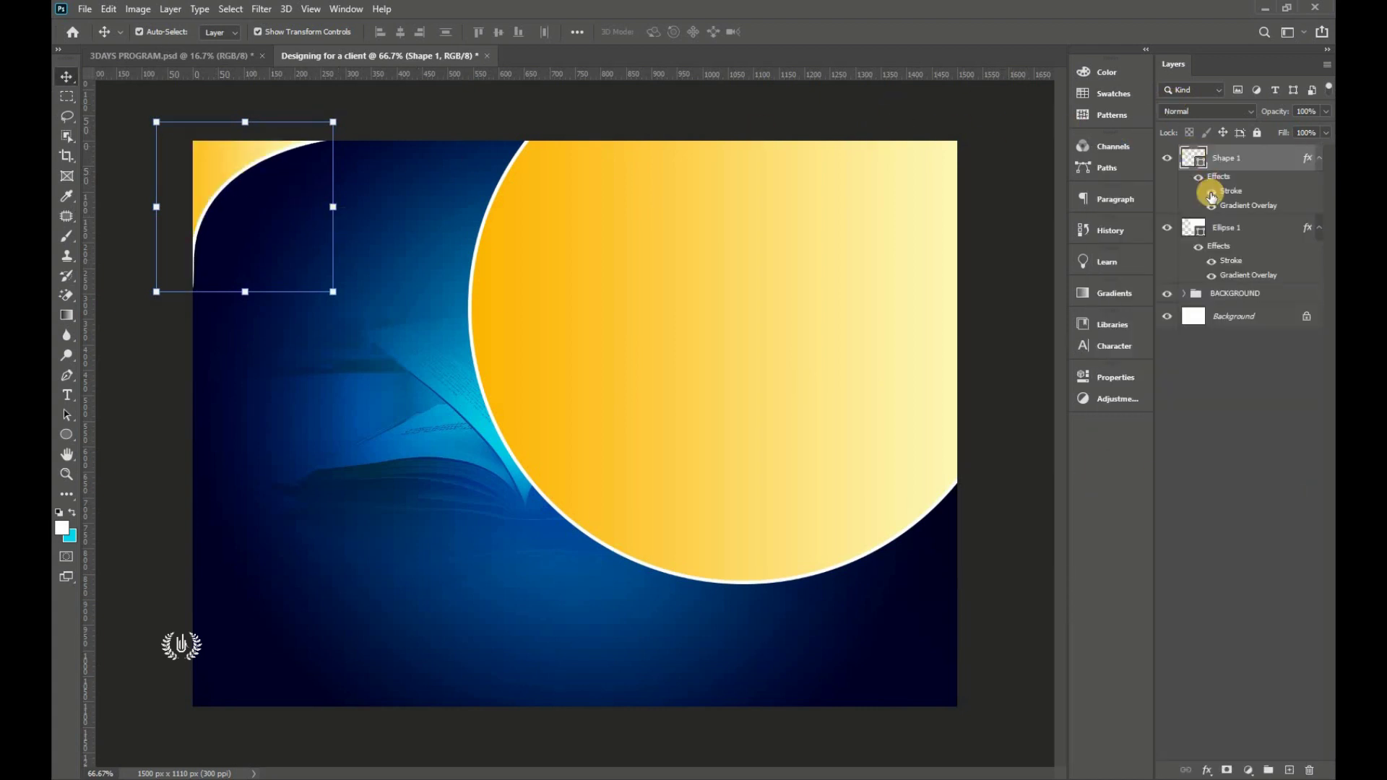
left_click(1212, 192)
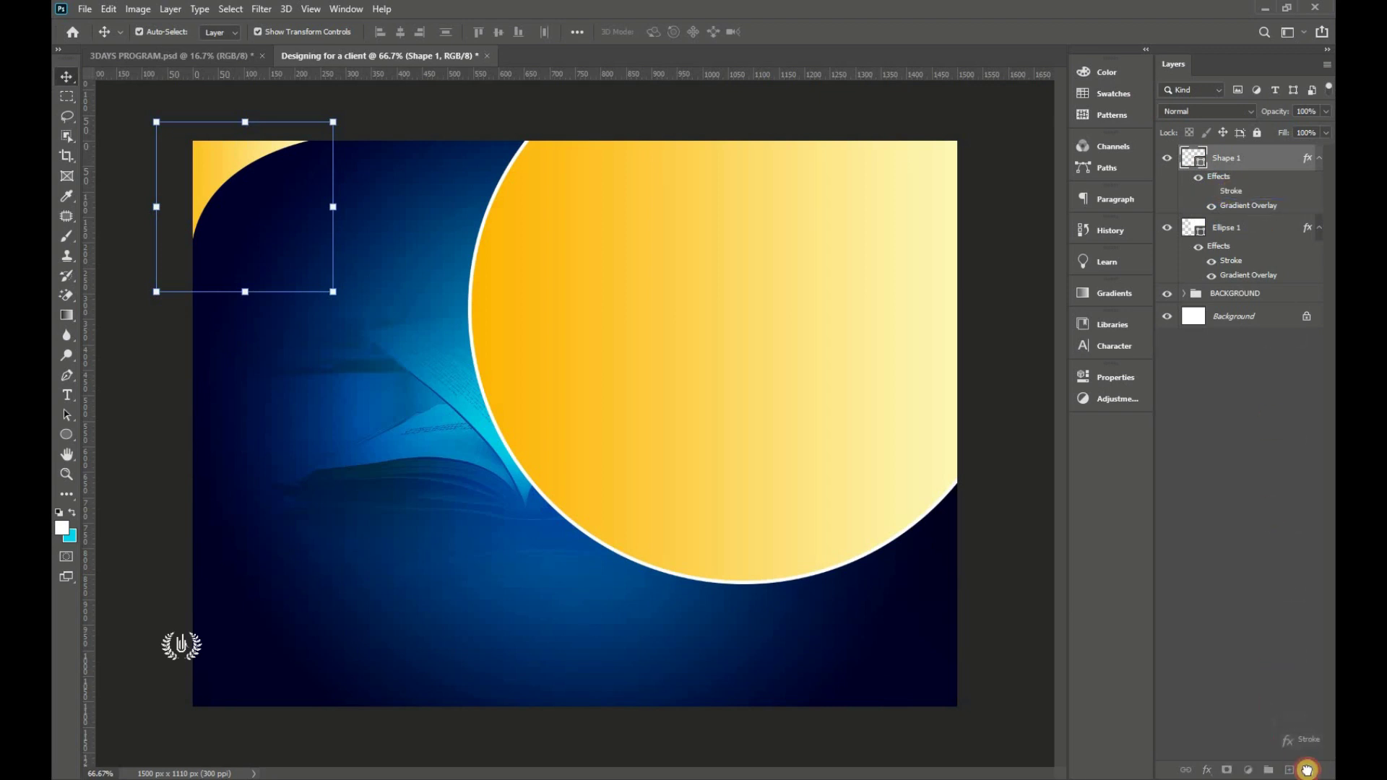
left_click_drag(1228, 190, 1310, 770)
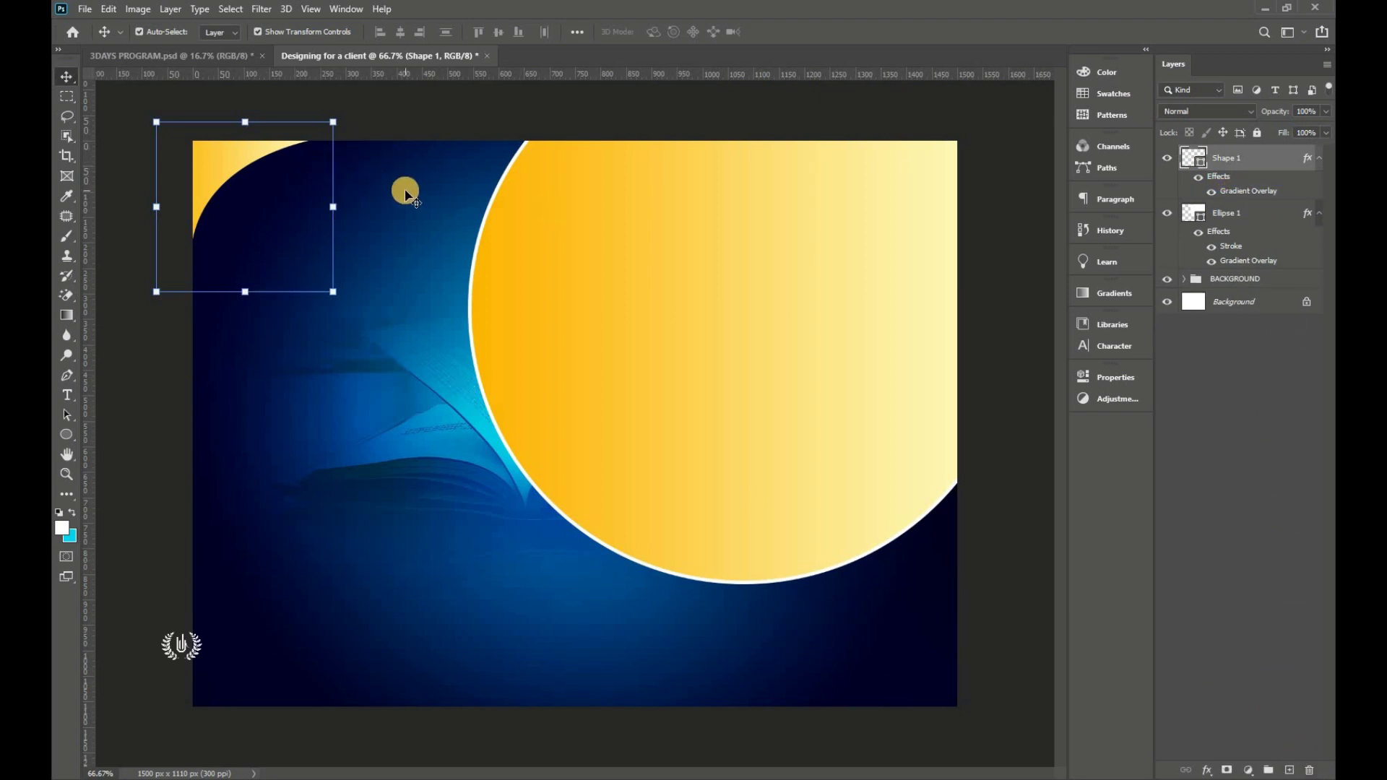
- Draw a wide rectangle across the flyer's bottom and nudge it into place
left_click(67, 436)
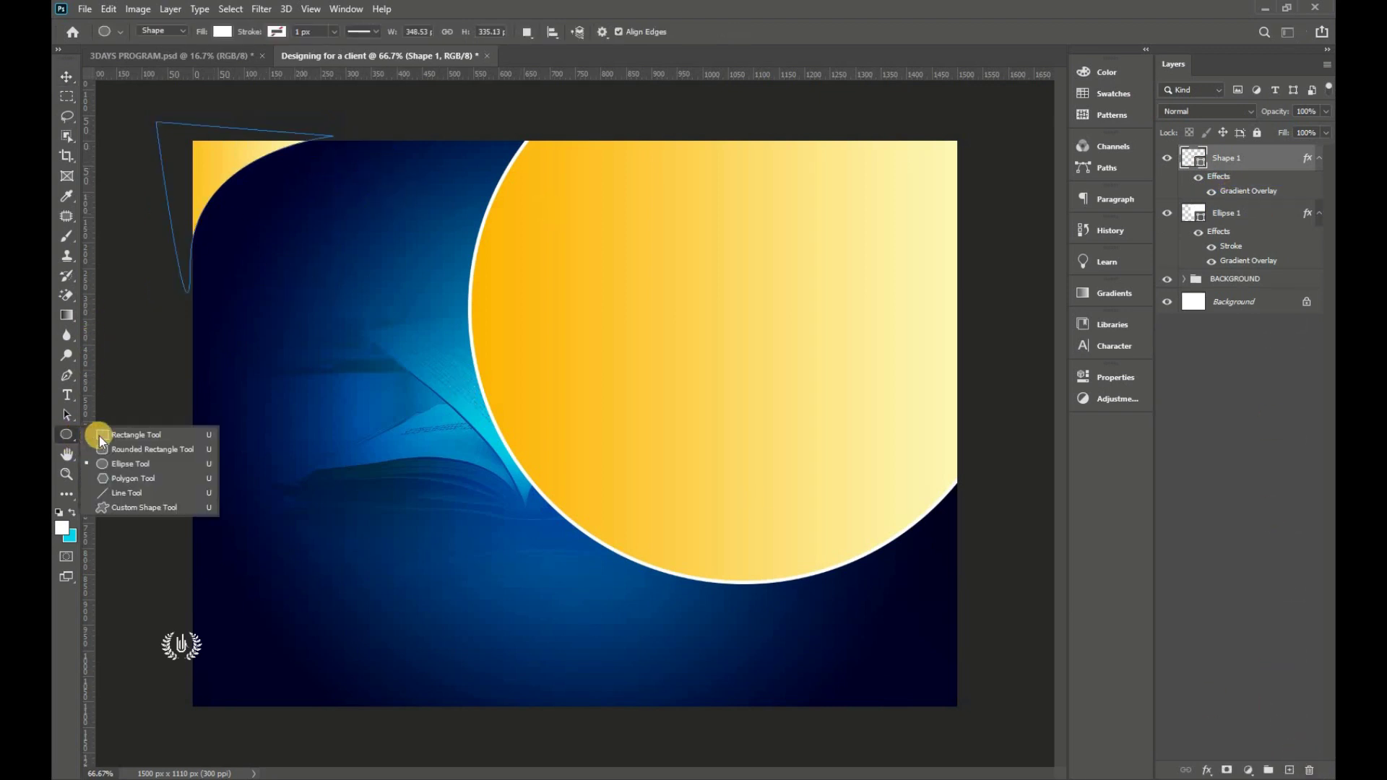
left_click(101, 435)
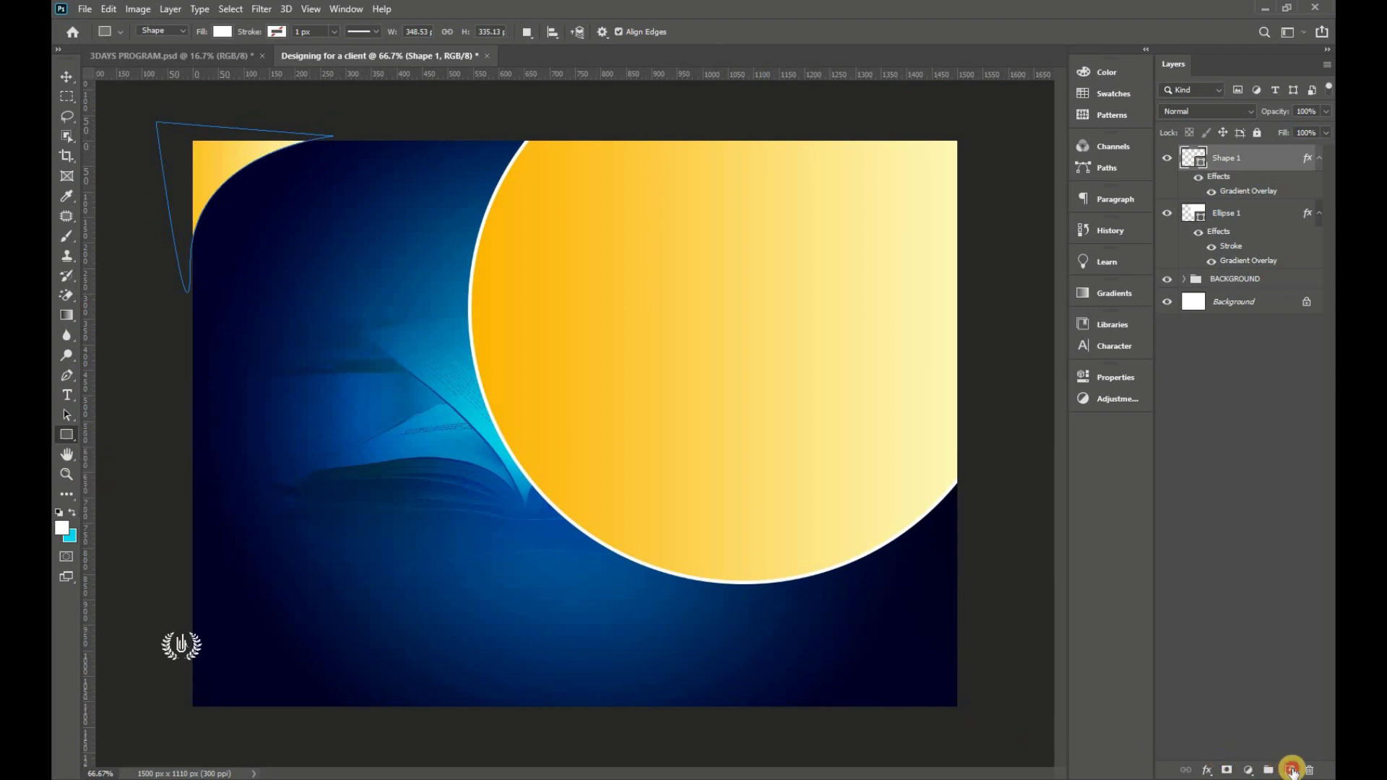
left_click(1289, 770)
left_click_drag(171, 623, 974, 713)
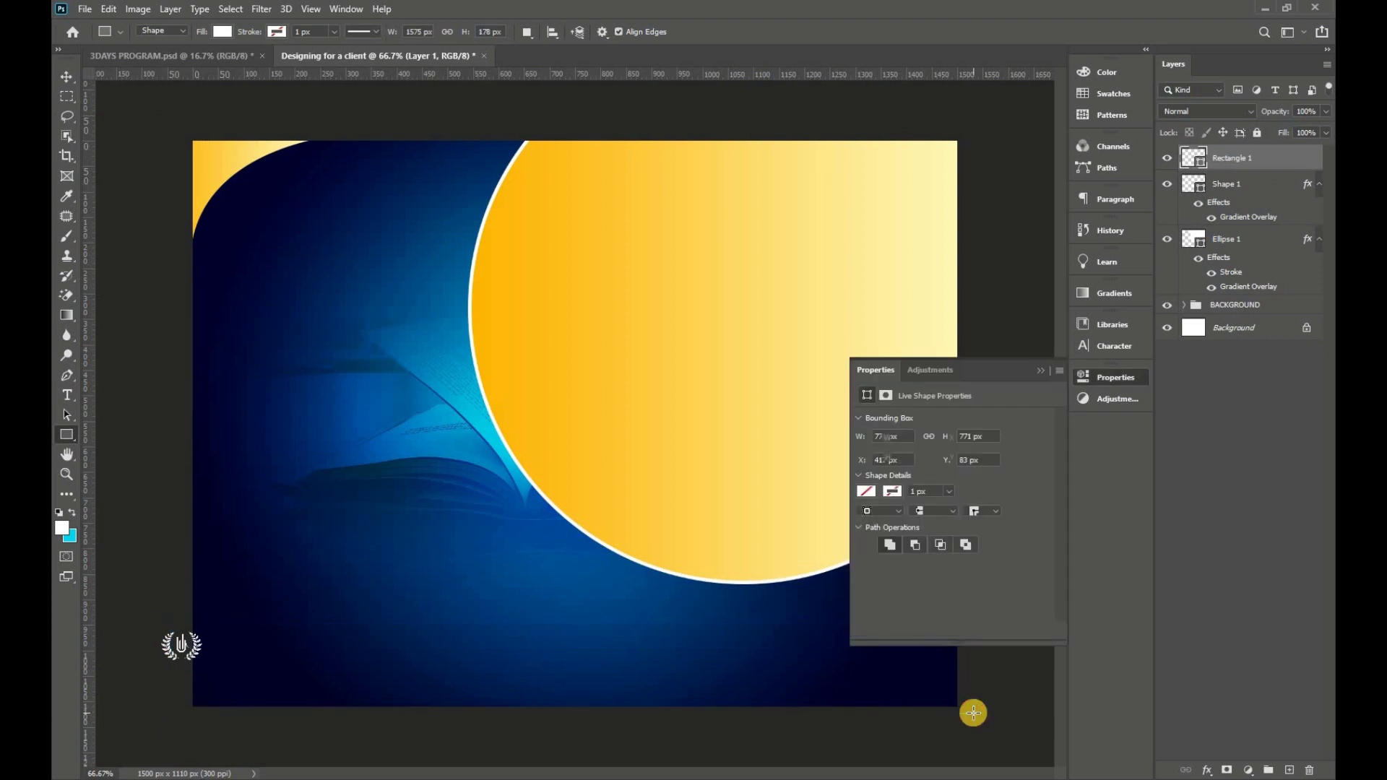
left_click(1042, 370)
left_click(63, 78)
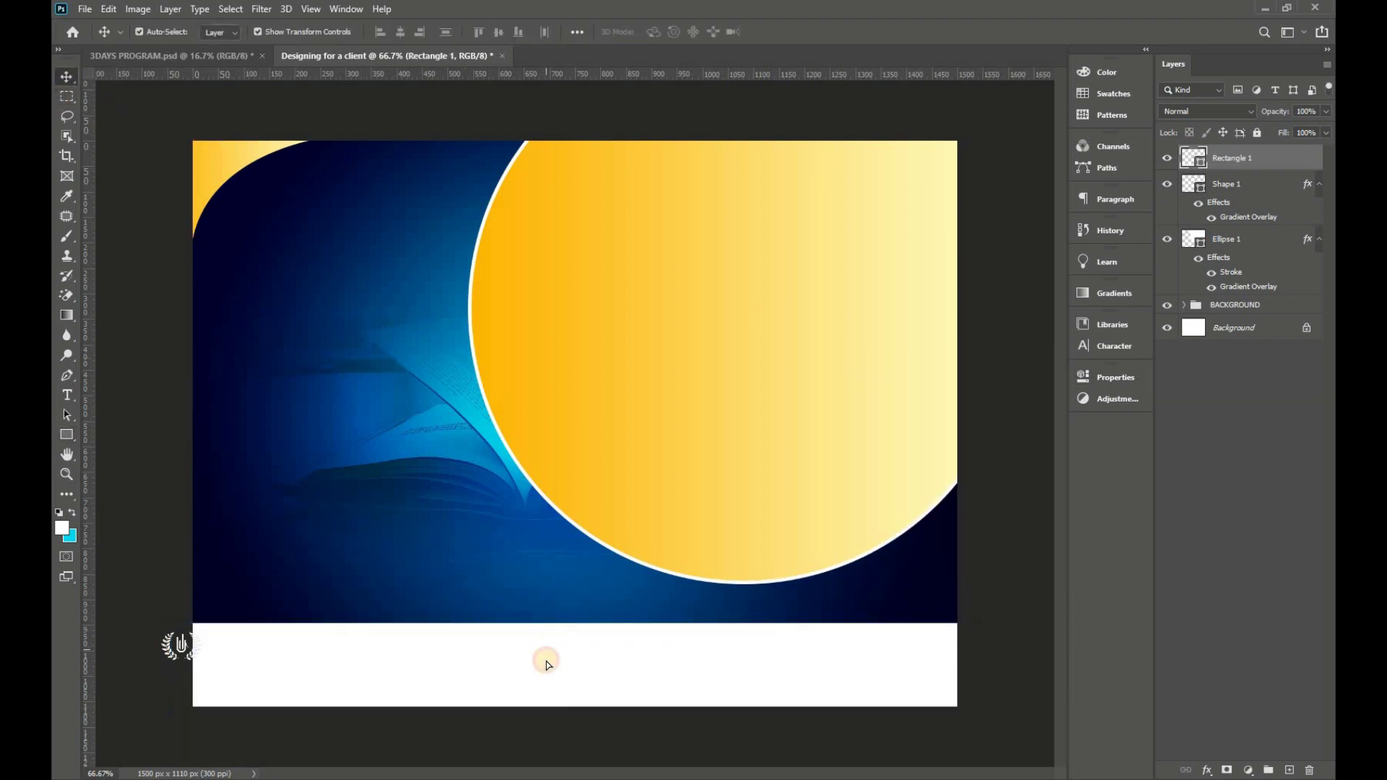
left_click_drag(547, 664, 553, 672)
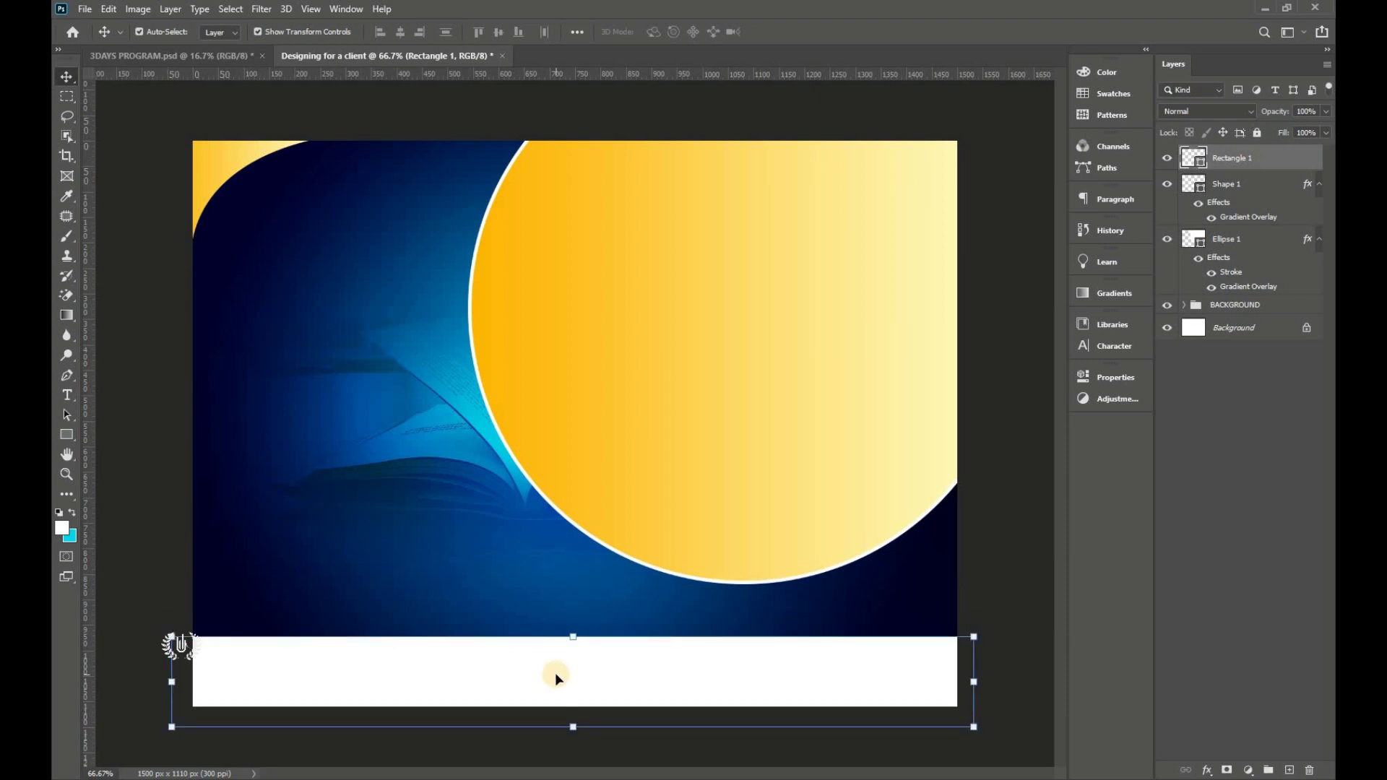
key("Down")
key("Down")
key("Down")
key("Down")
key("Down")
key("Down")
key("Down")
key("Down")
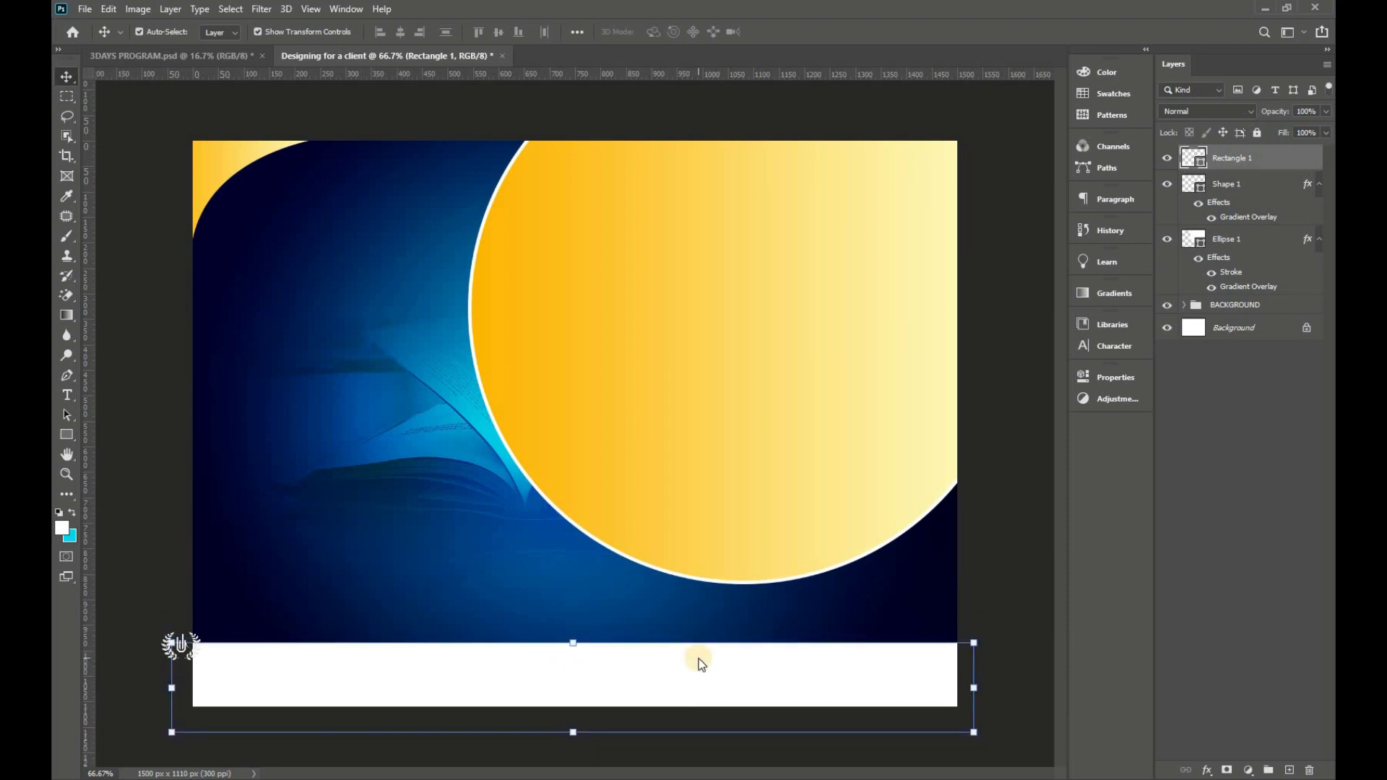
key("Down")
key("Down")
key("Down")
key("Down")
key("Down")
key("Down")
key("Up")
key("Up")
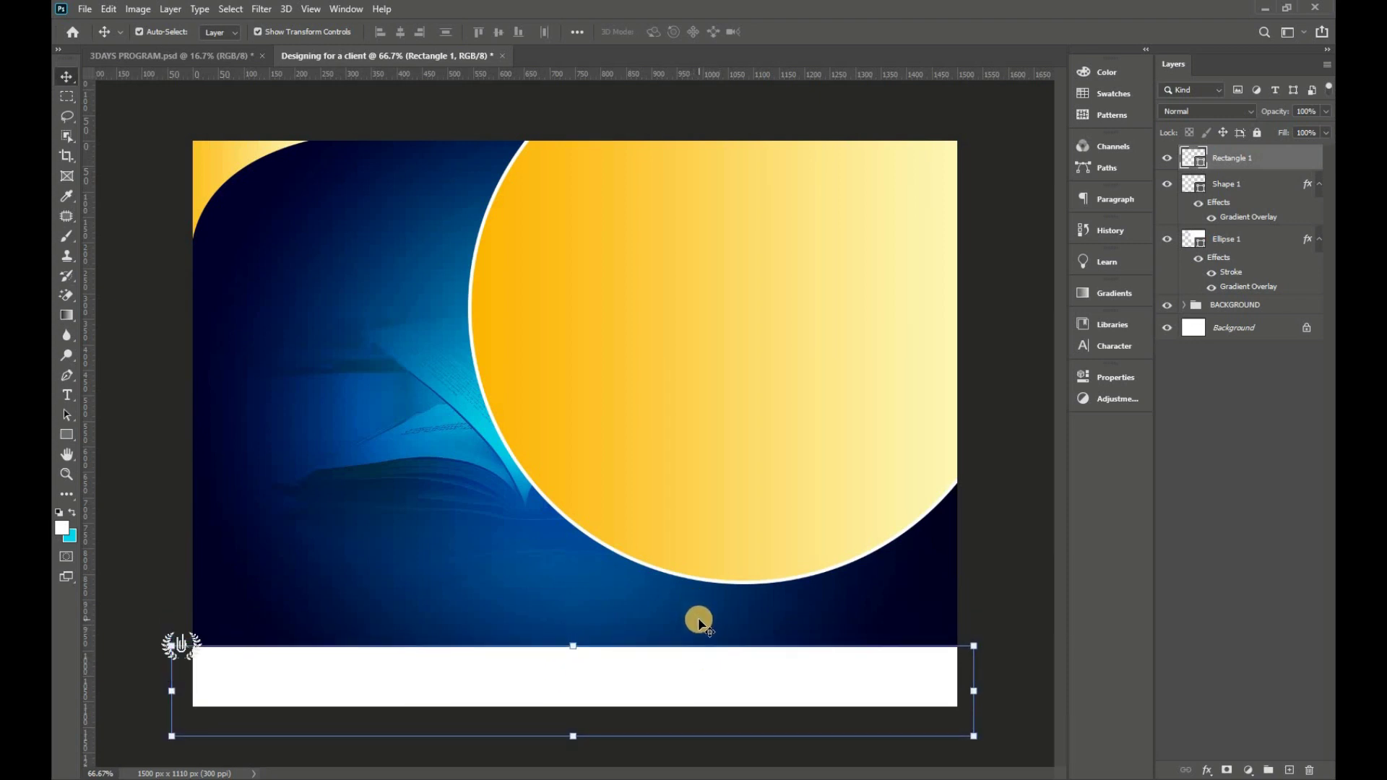
key("Up")
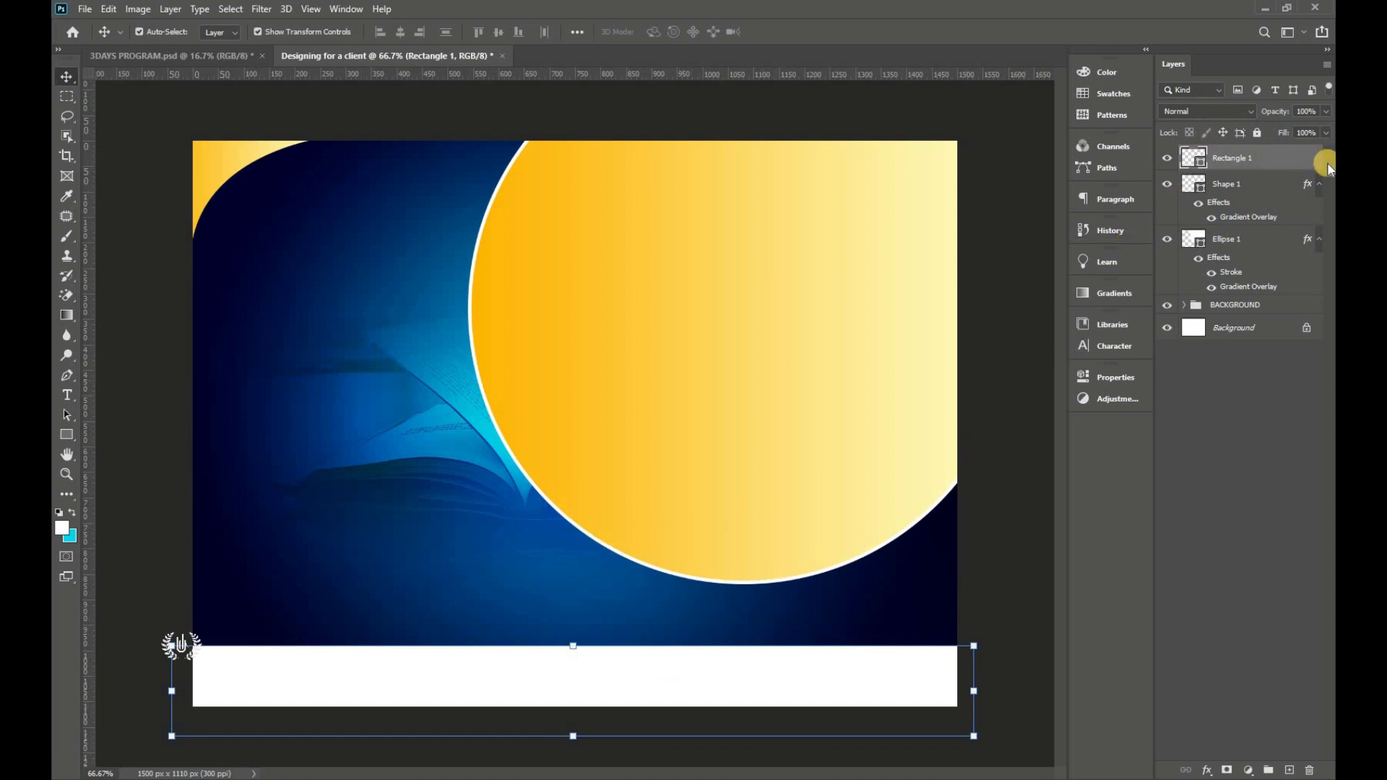
- Paste the circle's layer style onto the bar and delete its Stroke effect
right_click(1301, 157)
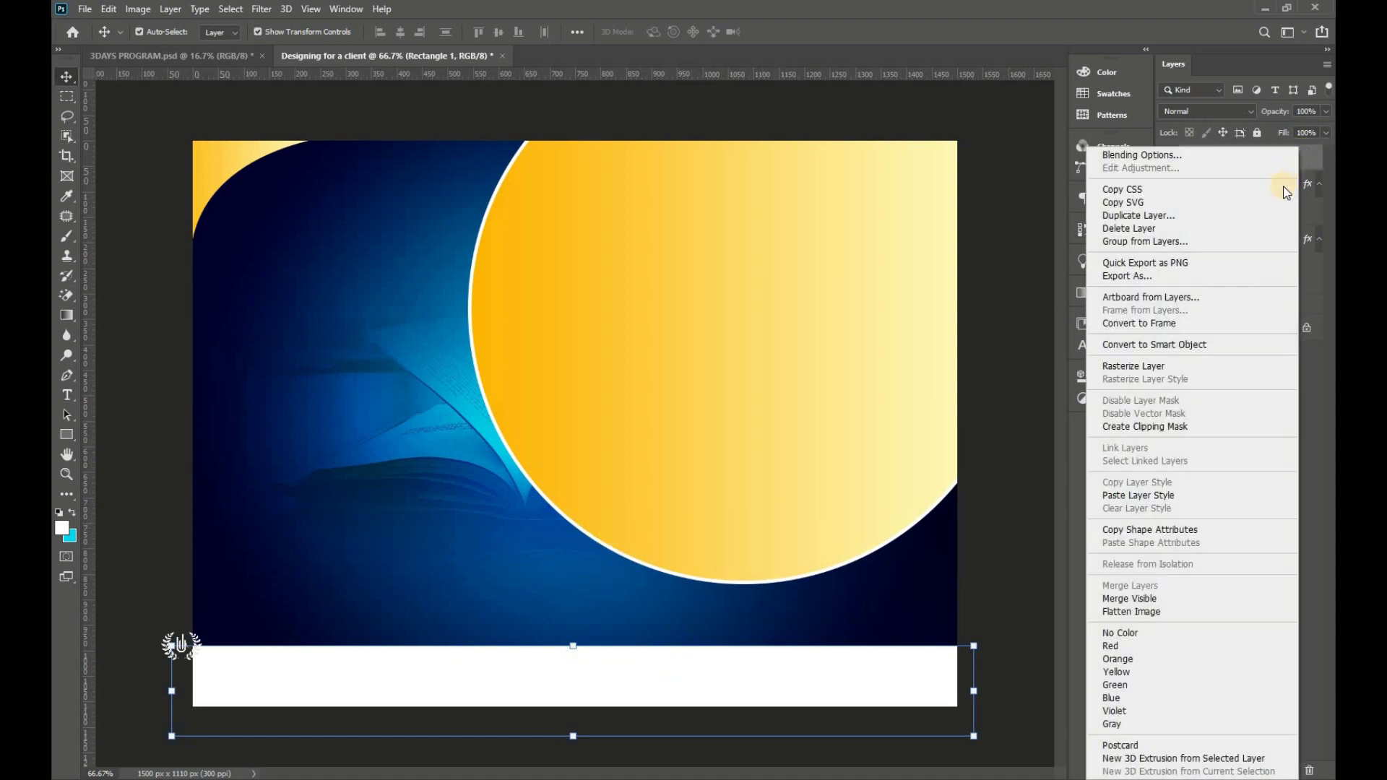
left_click(1165, 497)
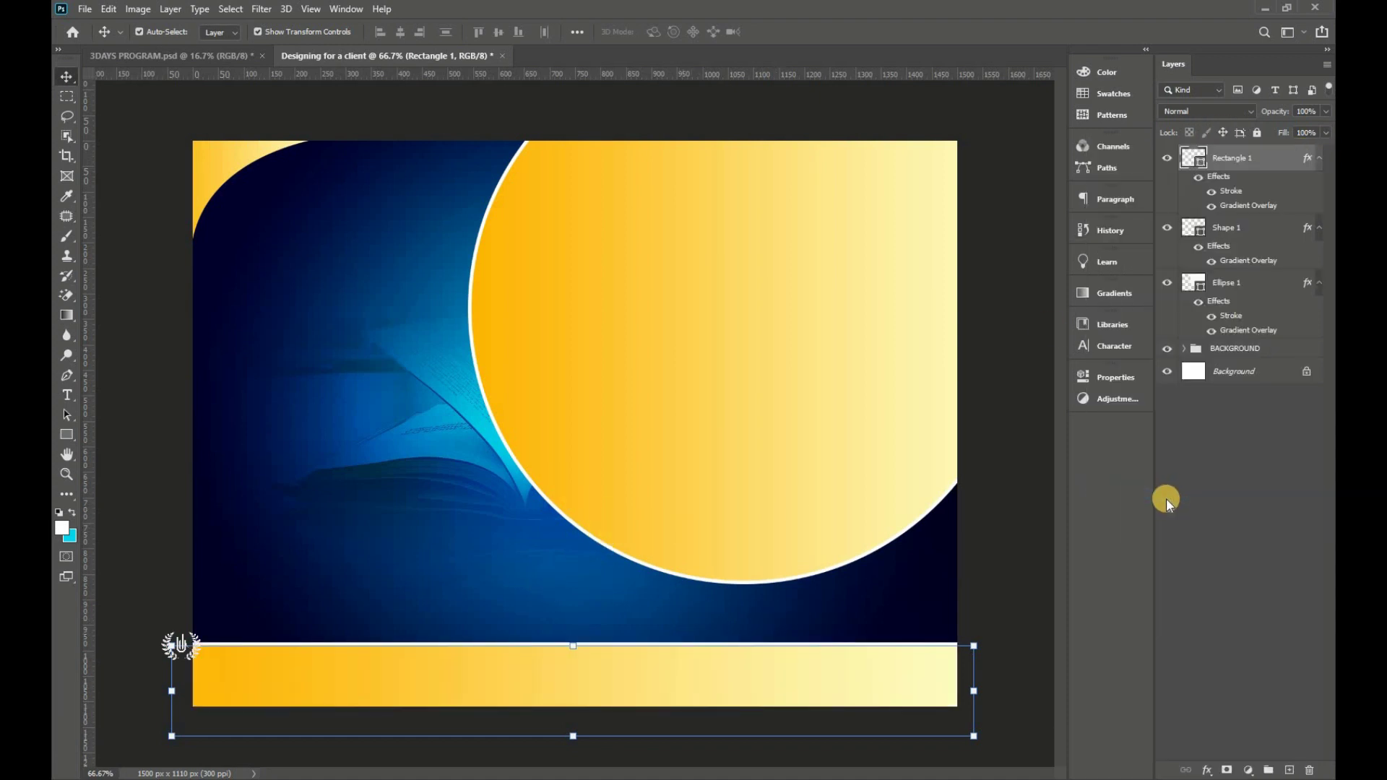
left_click(738, 679)
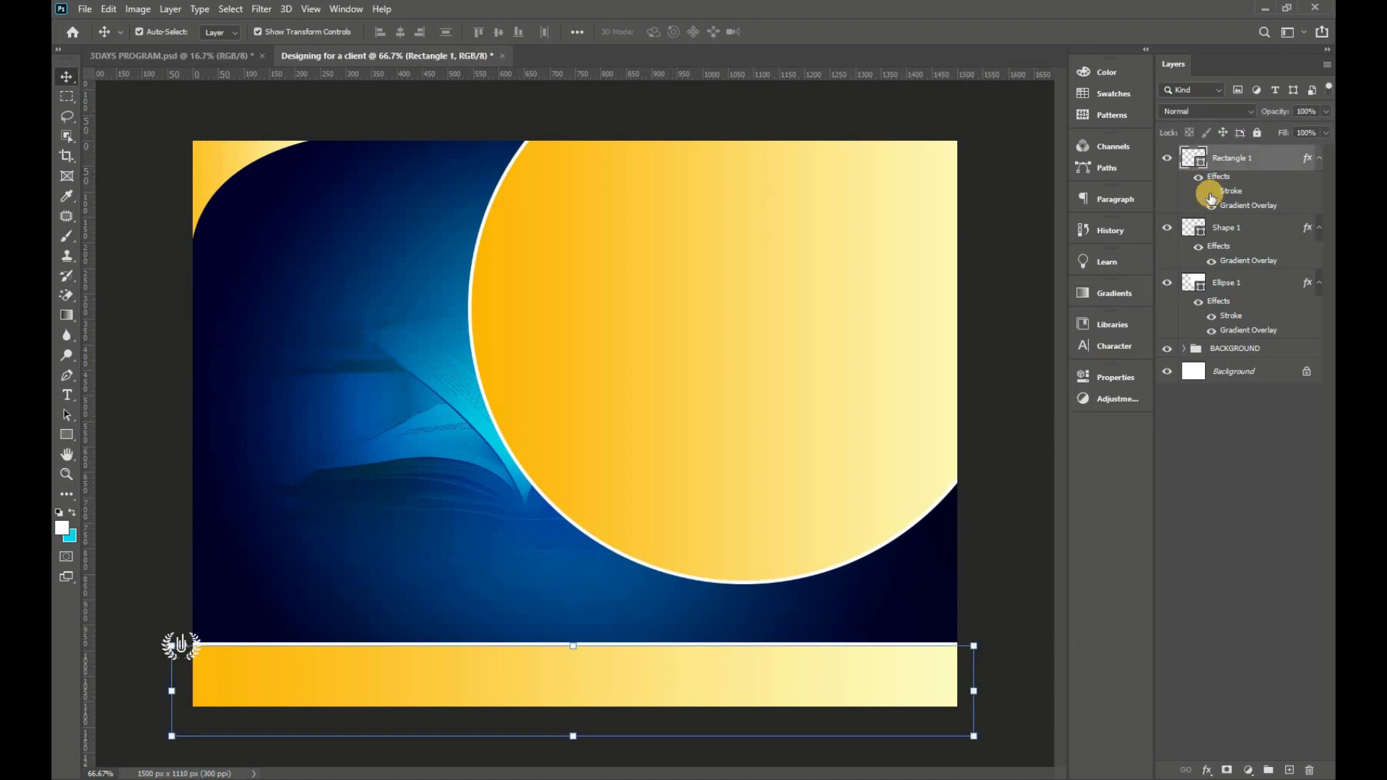
left_click(1212, 192)
left_click(990, 480)
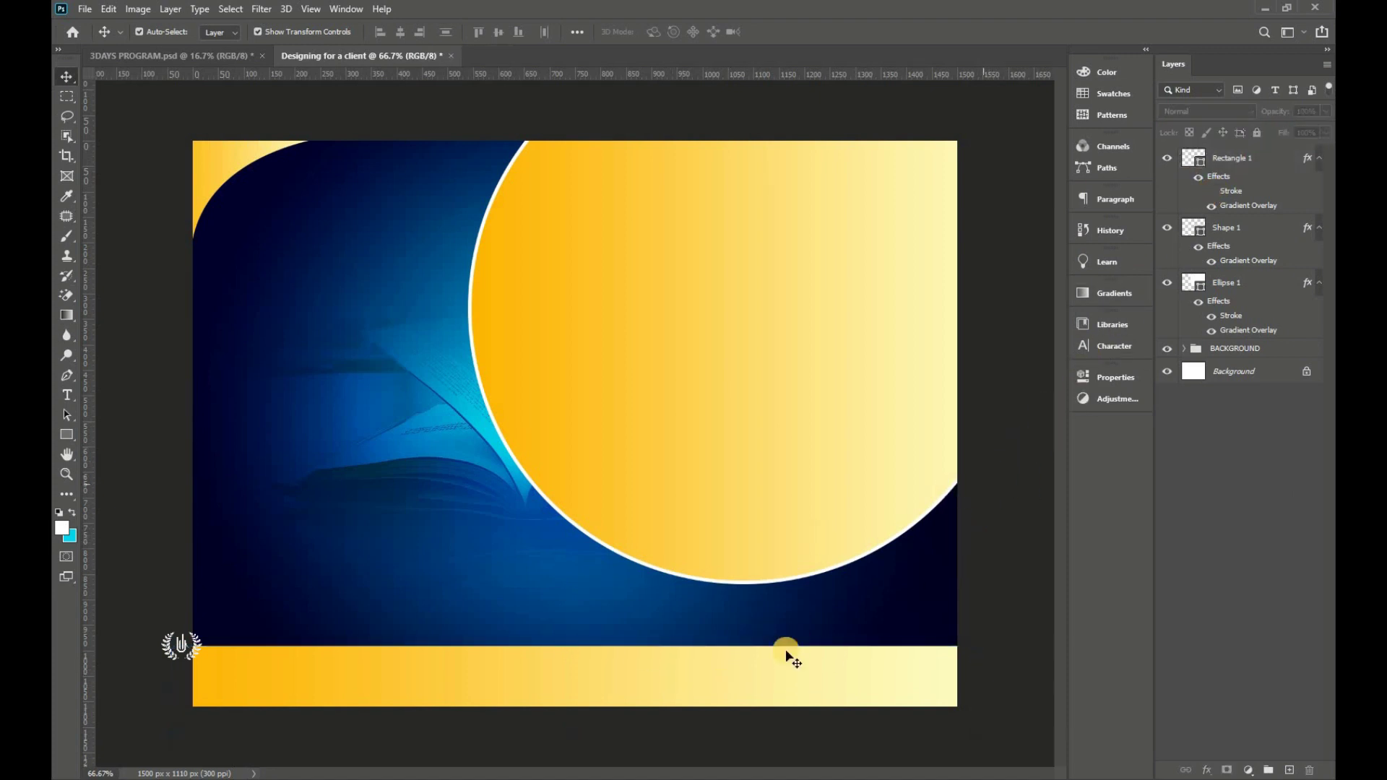
left_click(1209, 192)
left_click_drag(1232, 193, 1310, 770)
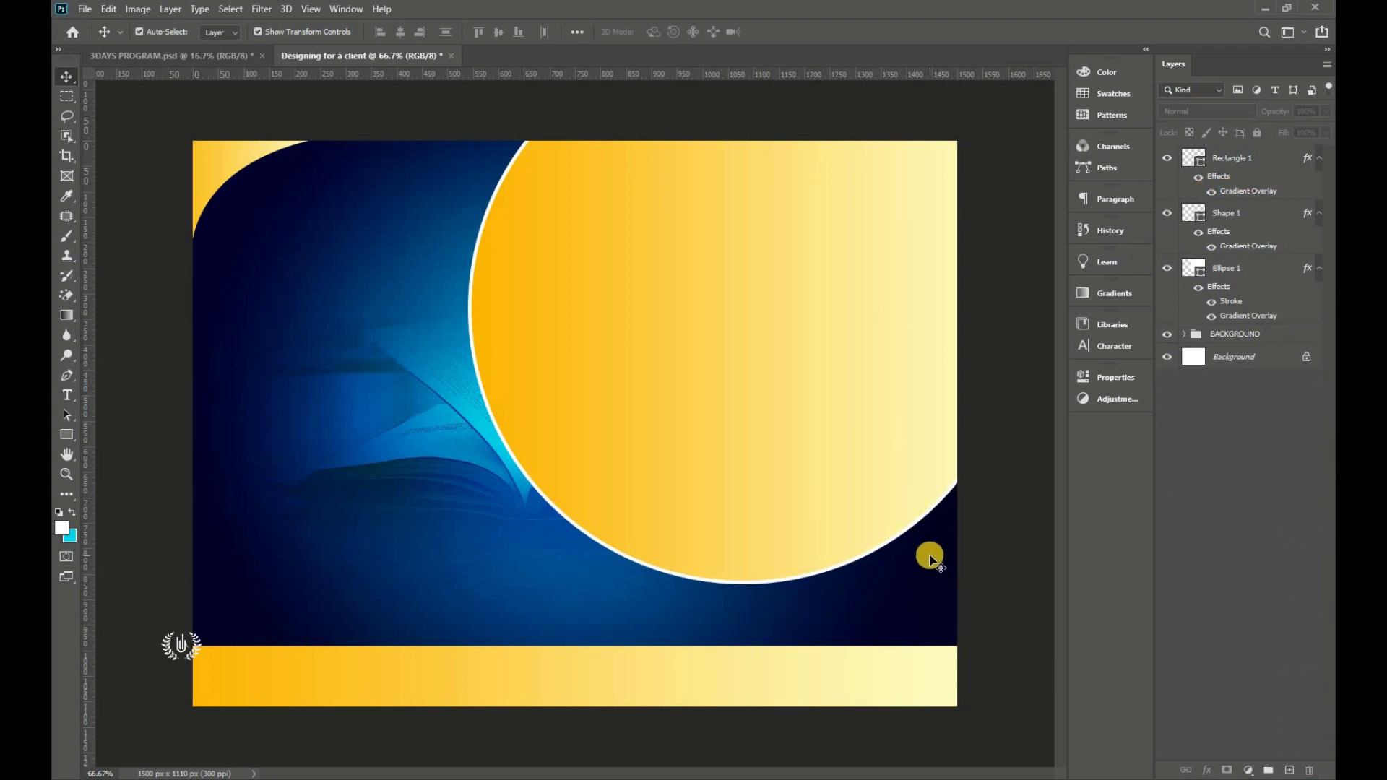
- Reverse the bottom bar's Gradient Overlay
left_click(859, 697)
double_click(1250, 191)
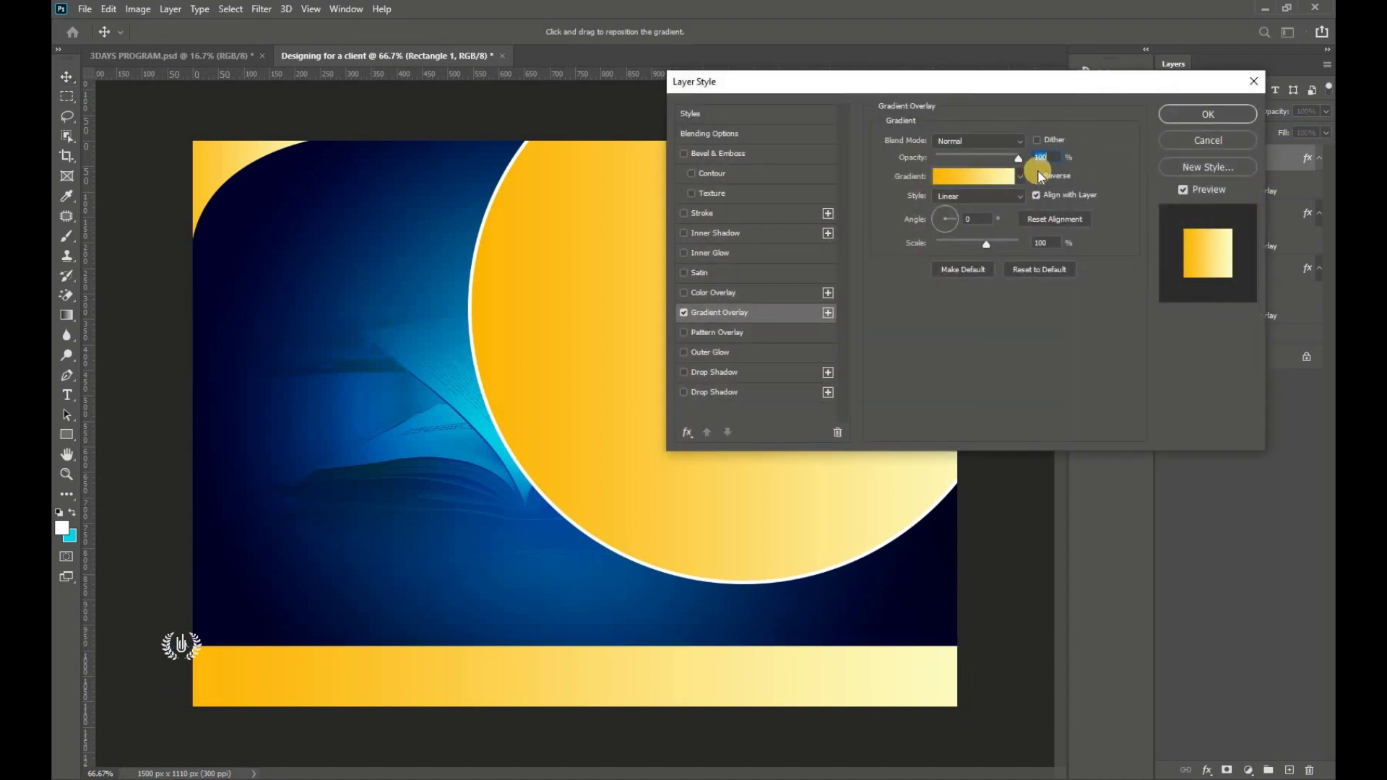
left_click(1036, 177)
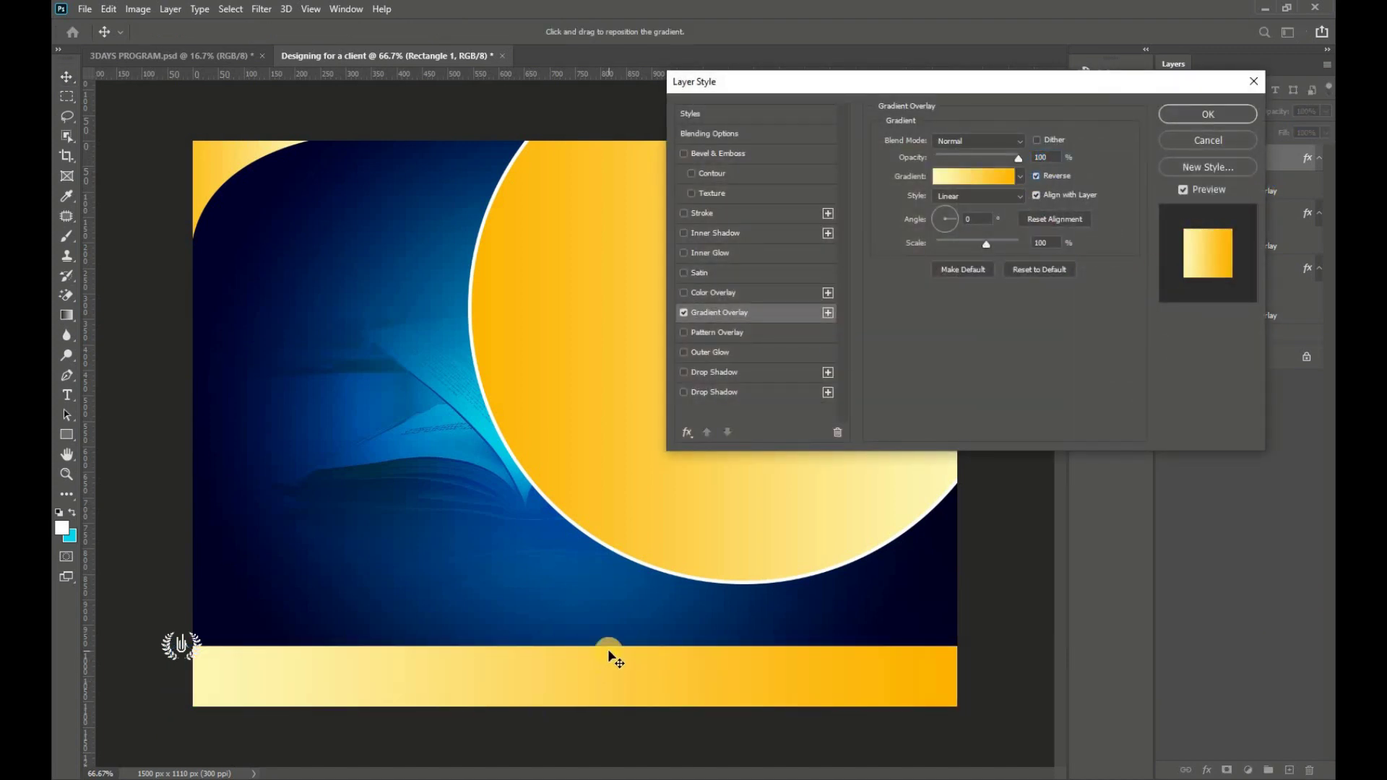
left_click(1187, 114)
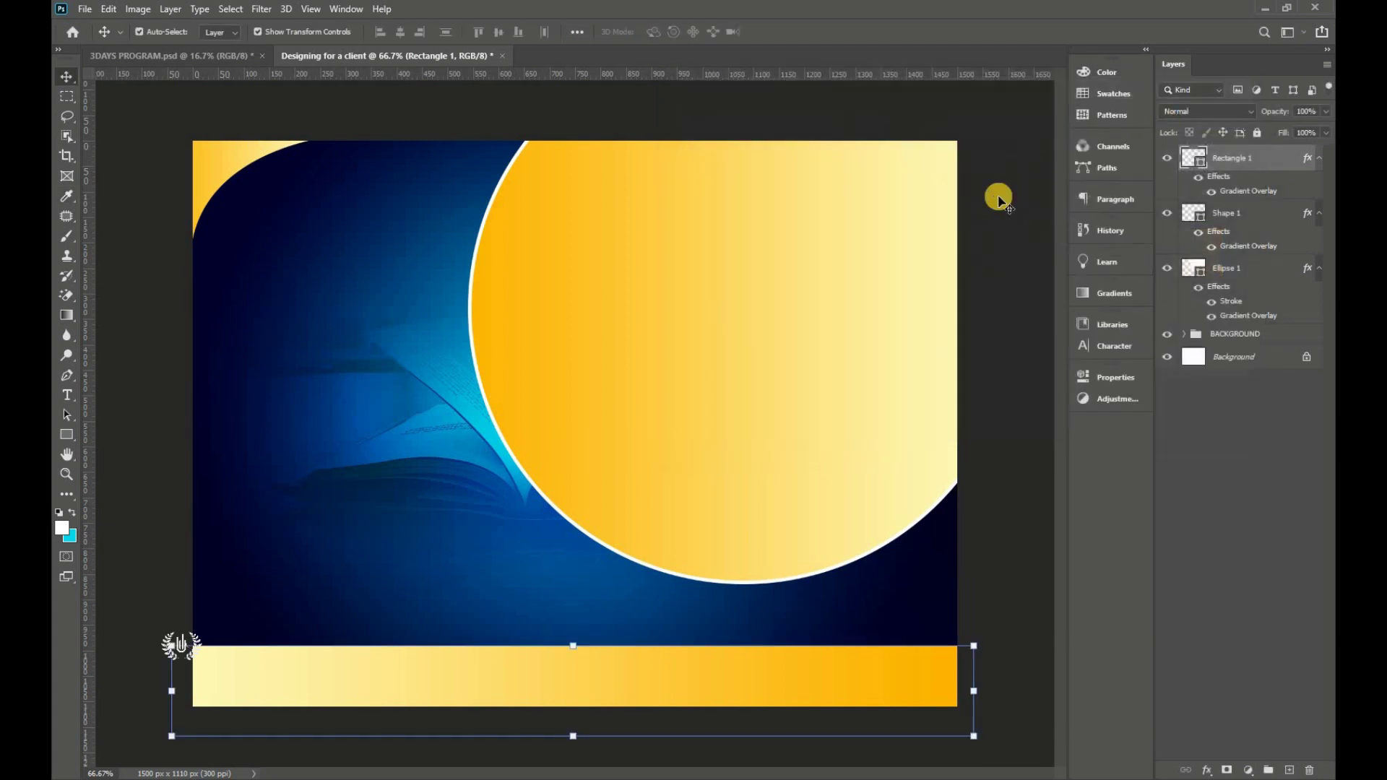
- Duplicate Rectangle 1 and delete all effects from the copy
mouse_move(1293, 155)
left_mouse_down()
mouse_move(1302, 621)
mouse_move(1289, 771)
left_mouse_up()
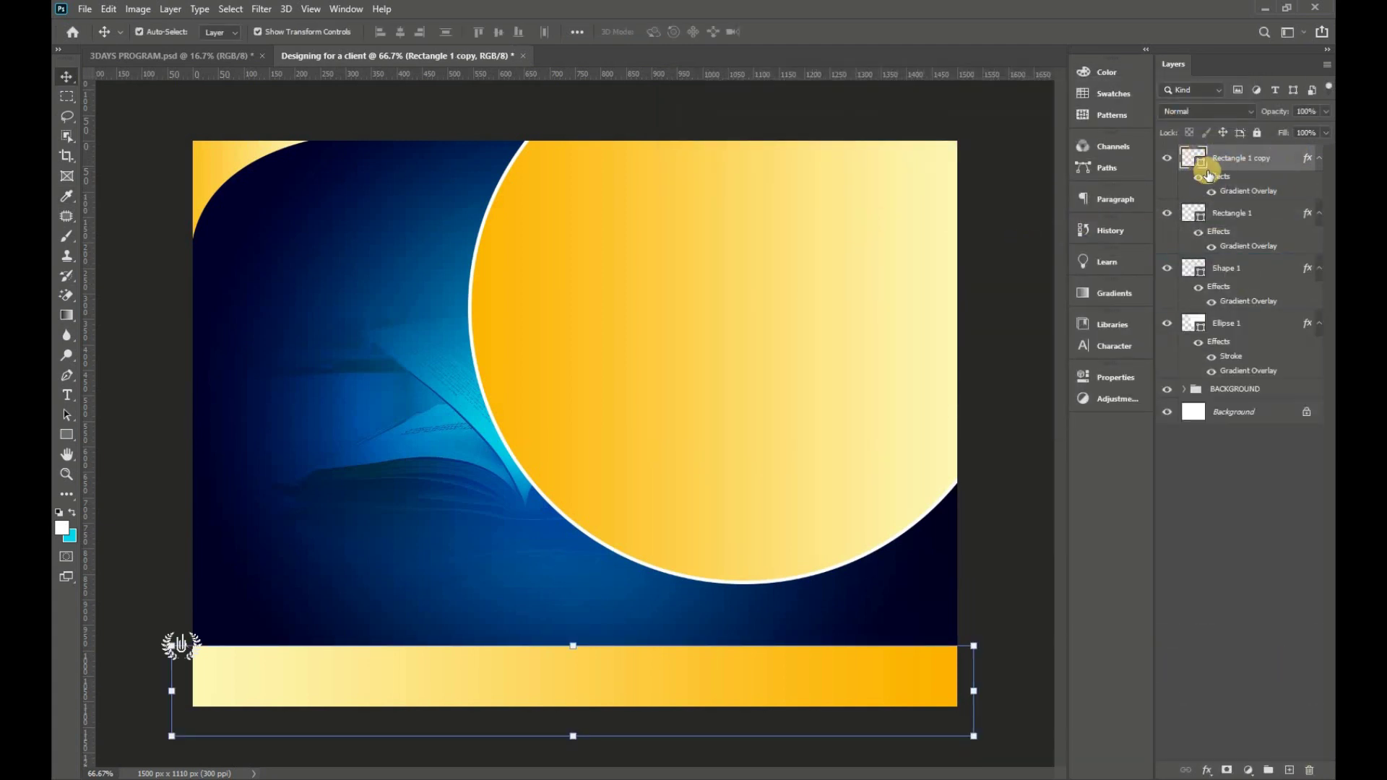
mouse_move(1220, 177)
left_mouse_down()
mouse_move(1290, 352)
mouse_move(1288, 679)
left_mouse_up()
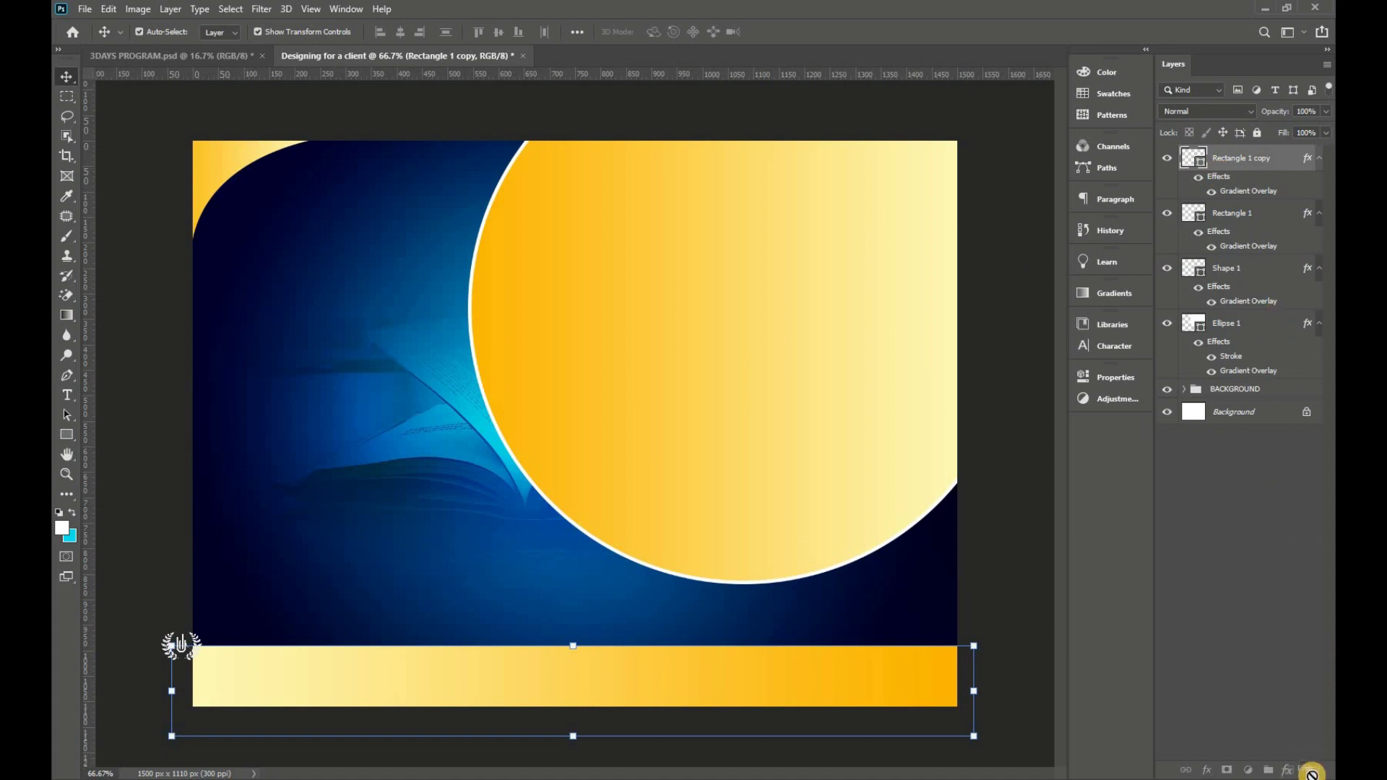
left_click_drag(1313, 774, 1310, 772)
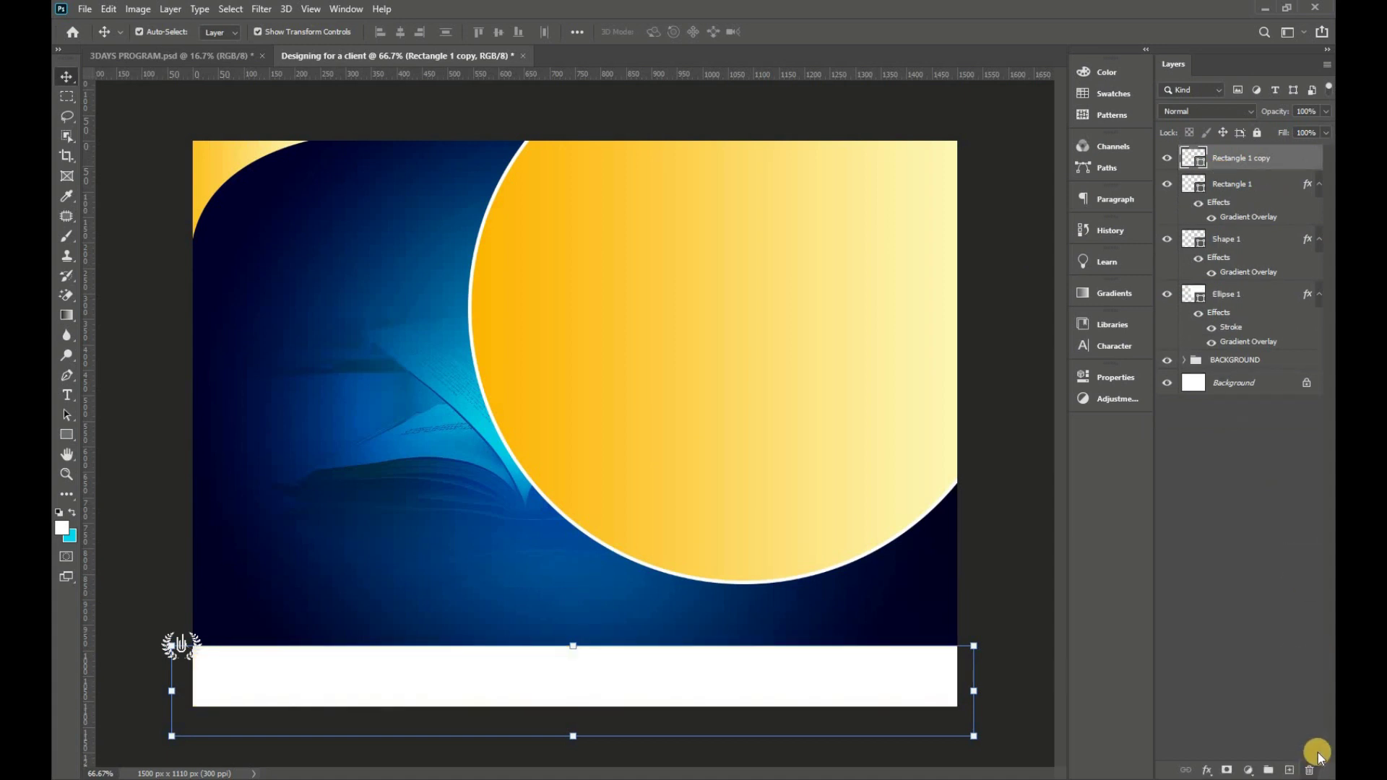
left_click(1168, 158)
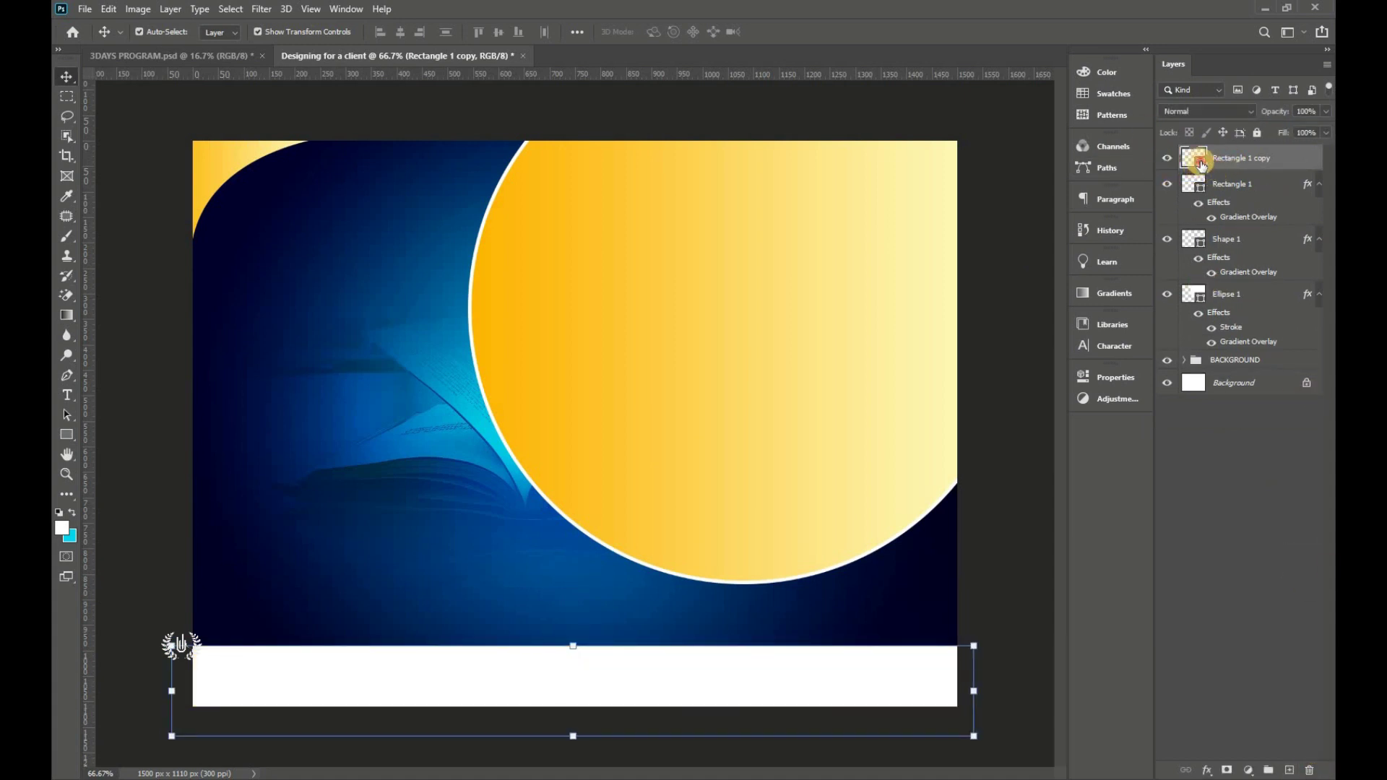
- Fill the bar copy with navy 000230, copied from the flyer notes
double_click(1202, 163)
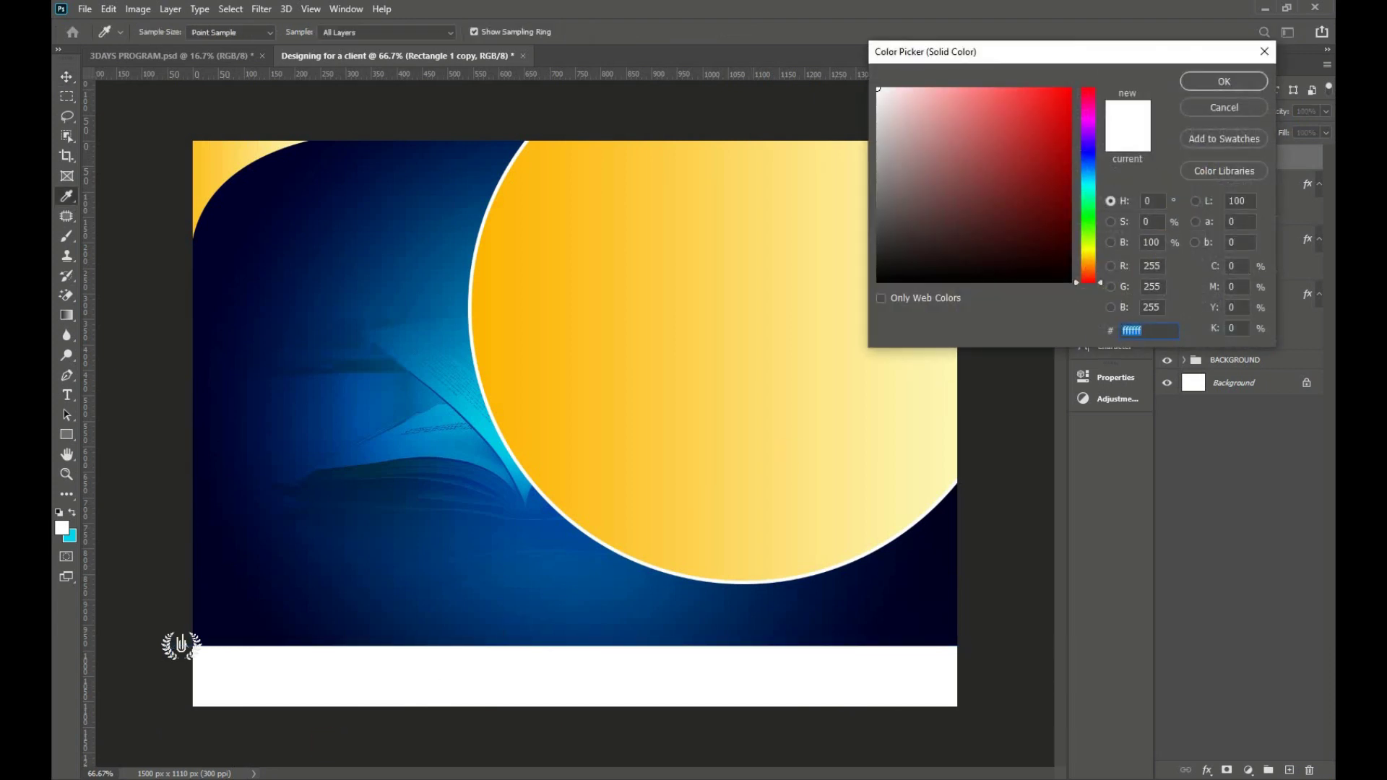
key("alt+Tab")
left_click(465, 291)
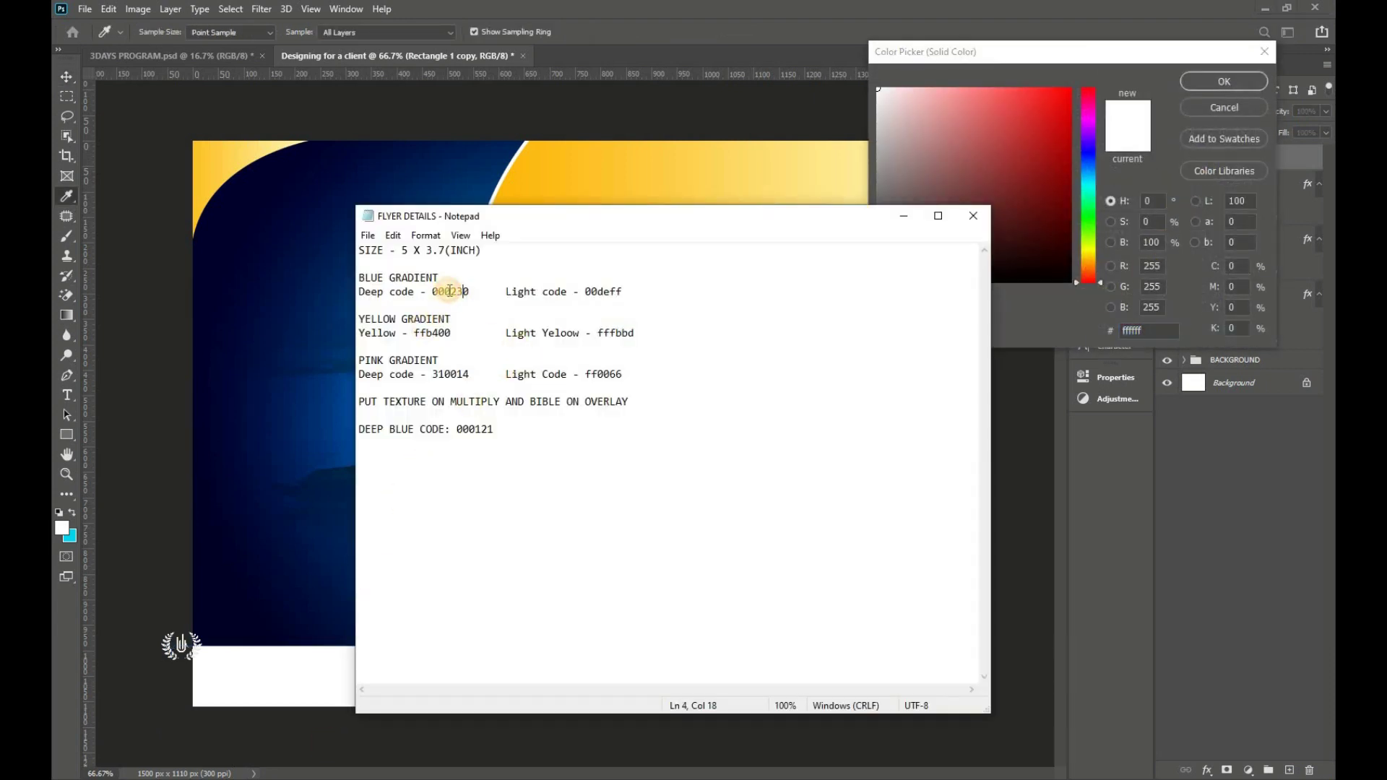
right_click(440, 298)
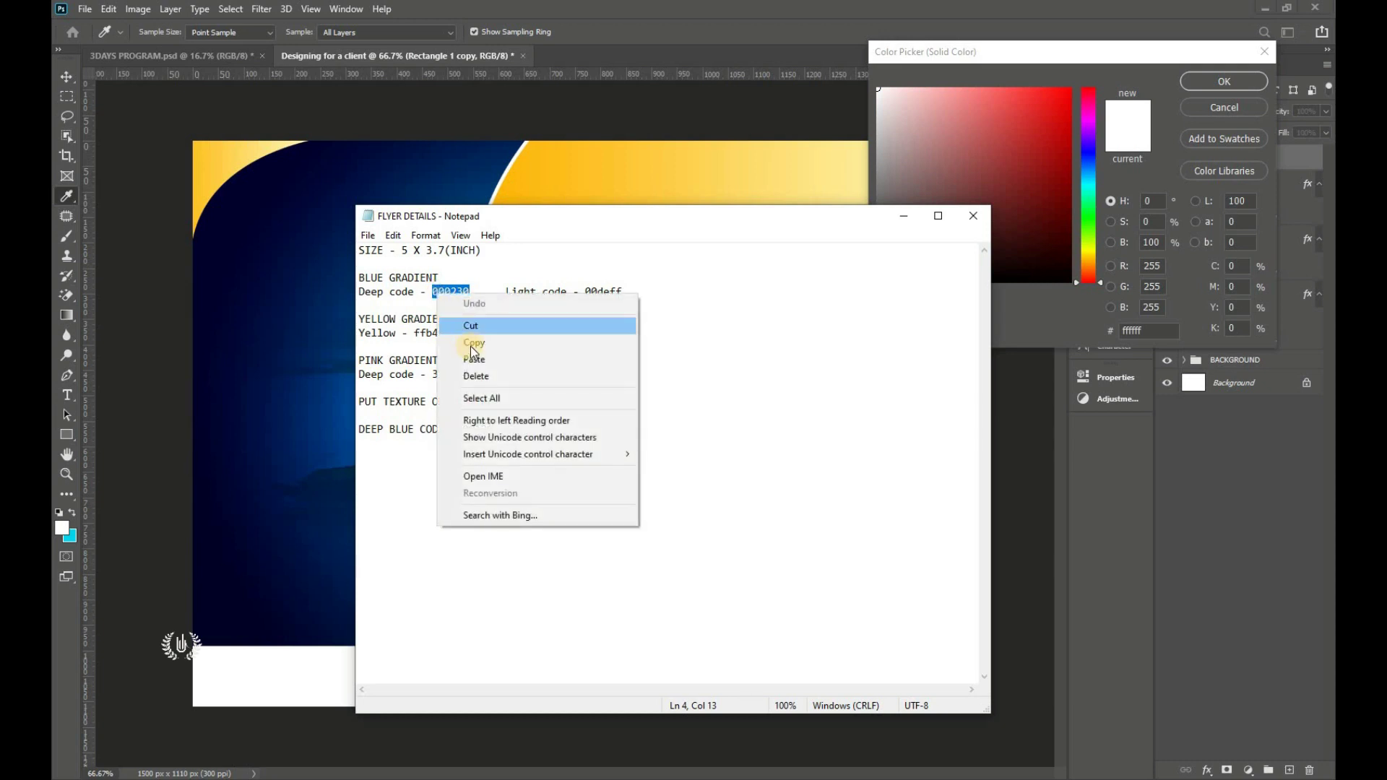
left_click(469, 324)
left_click(1158, 334)
right_click(1158, 334)
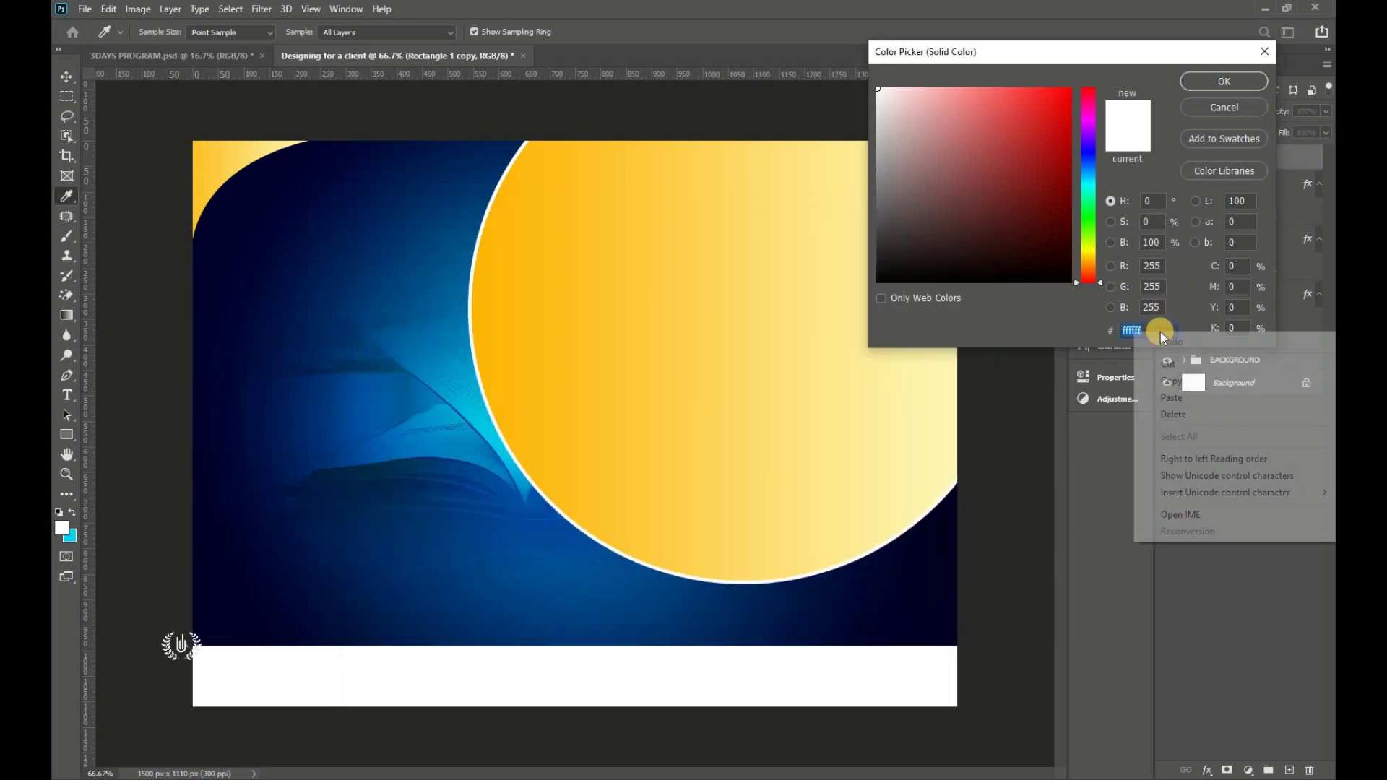
left_click(1178, 398)
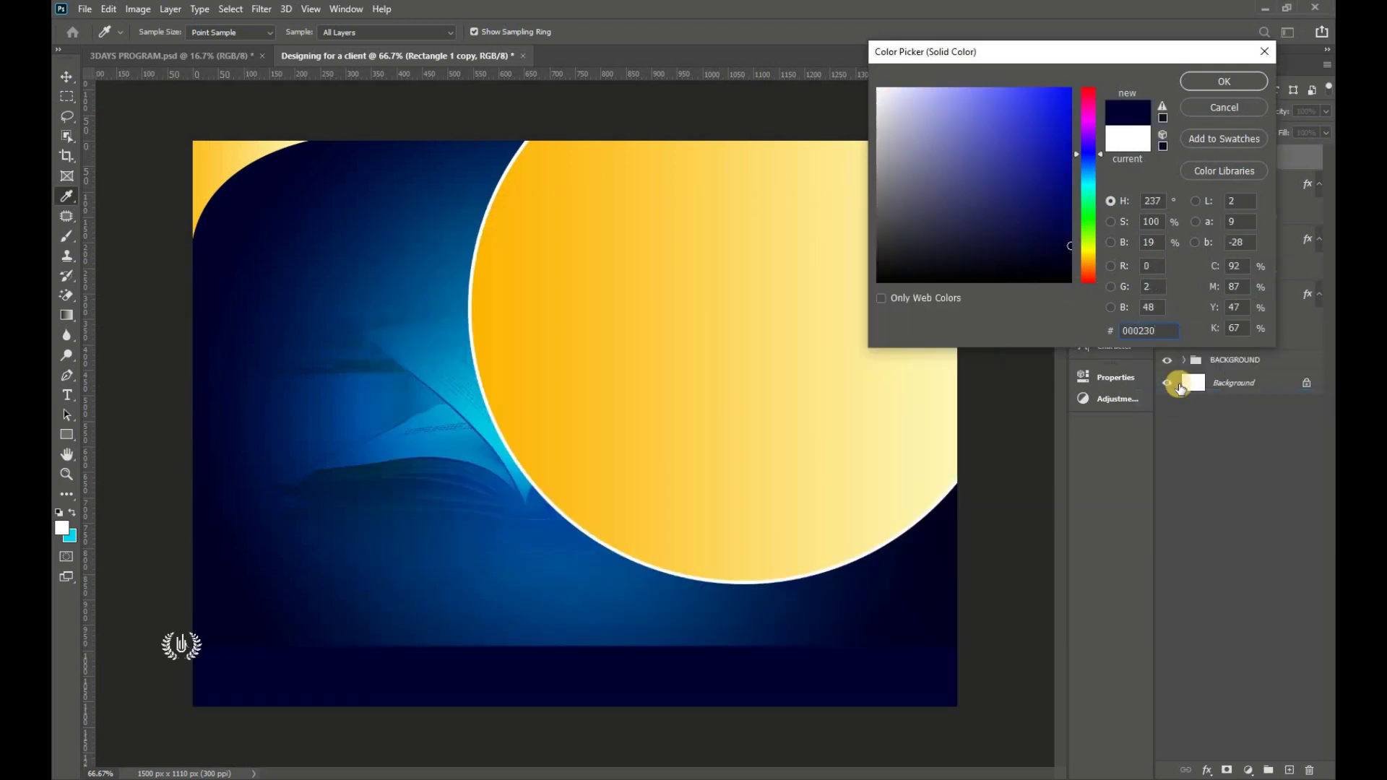
left_click(1204, 81)
- Nudge the navy bar up and move its layer beneath the yellow Rectangle 1
key("v")
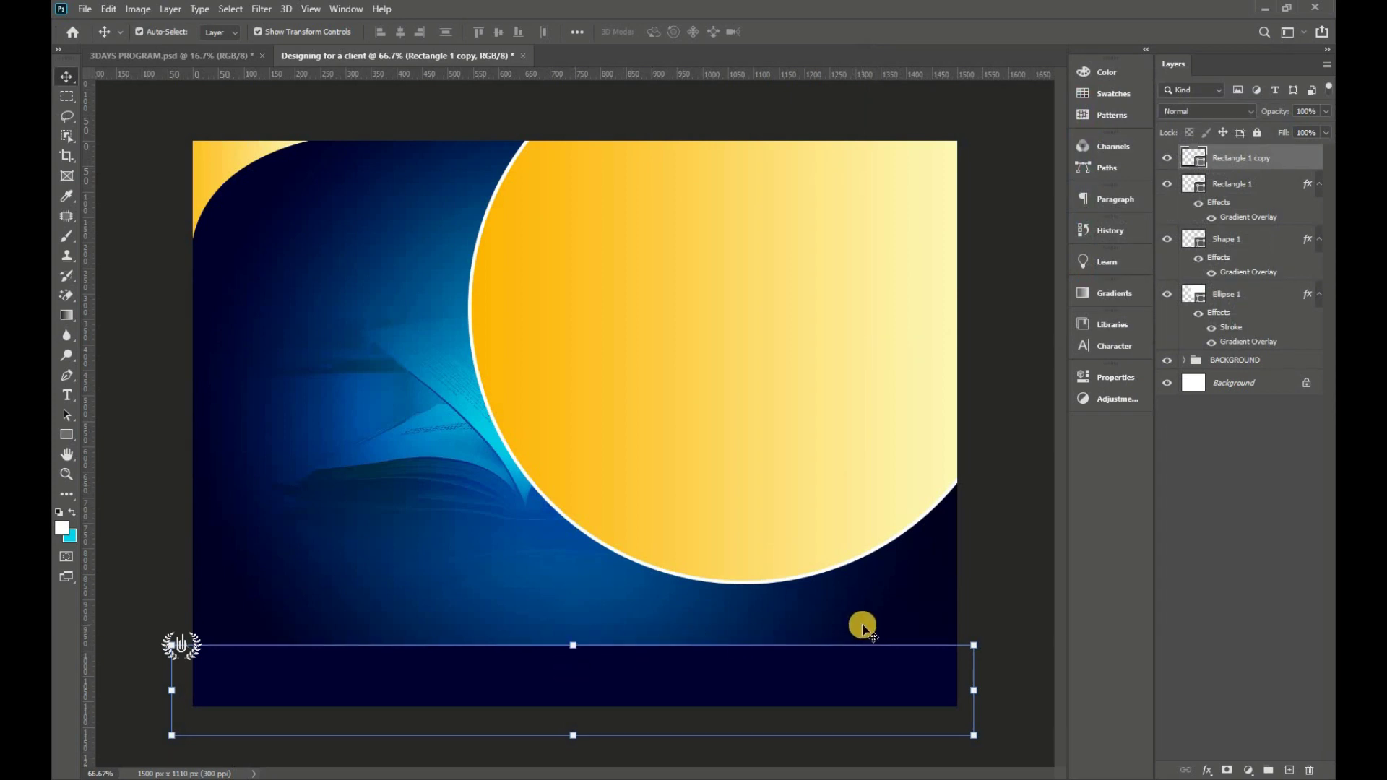
key("shift+Up")
left_click_drag(1295, 162, 1296, 214)
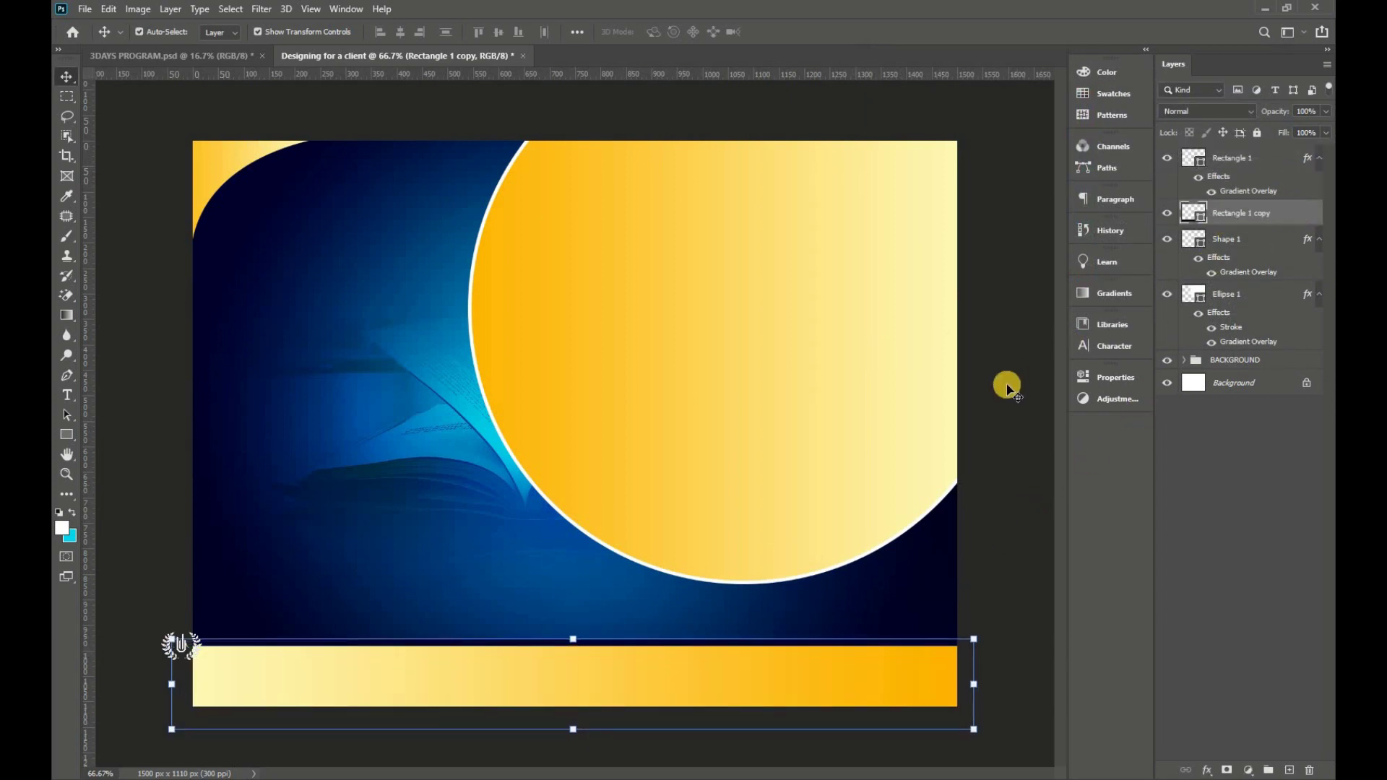
left_click(988, 549)
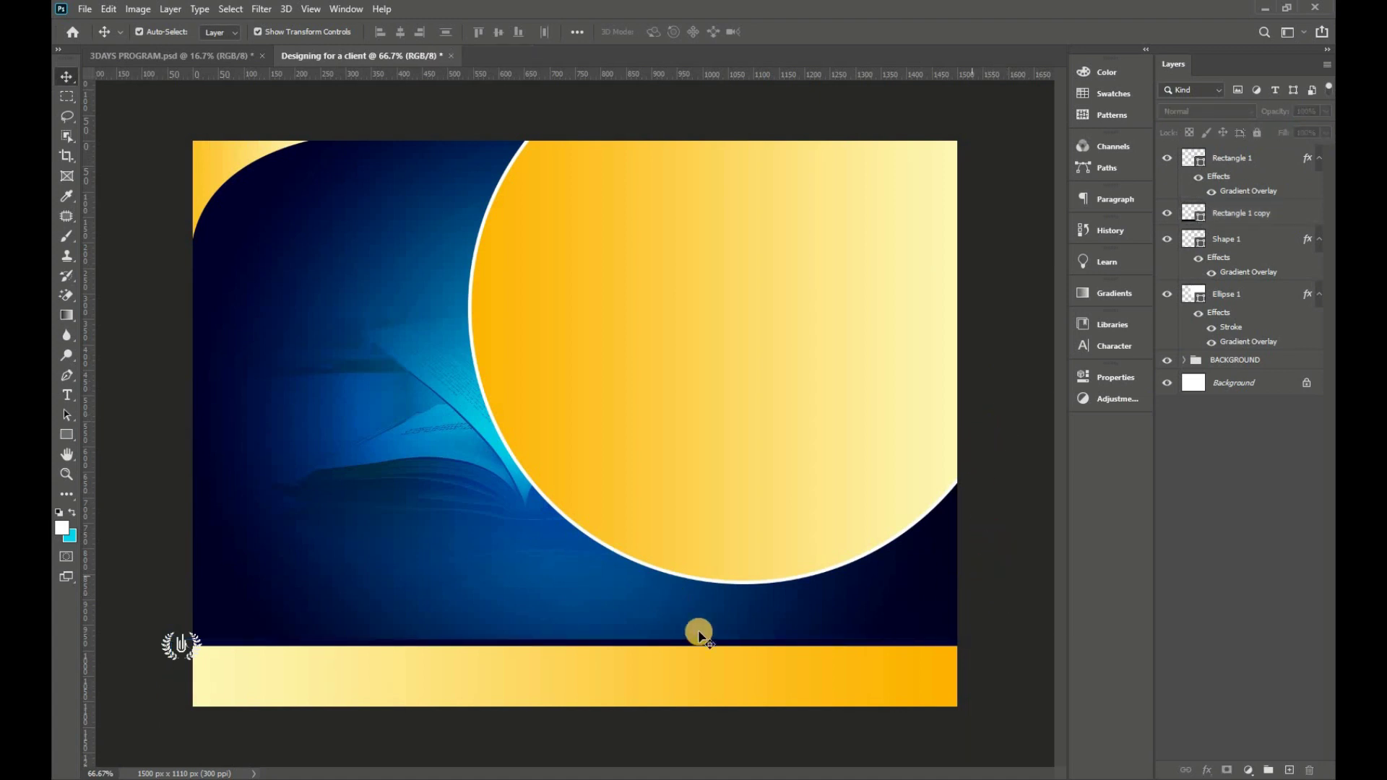
left_click(1248, 213)
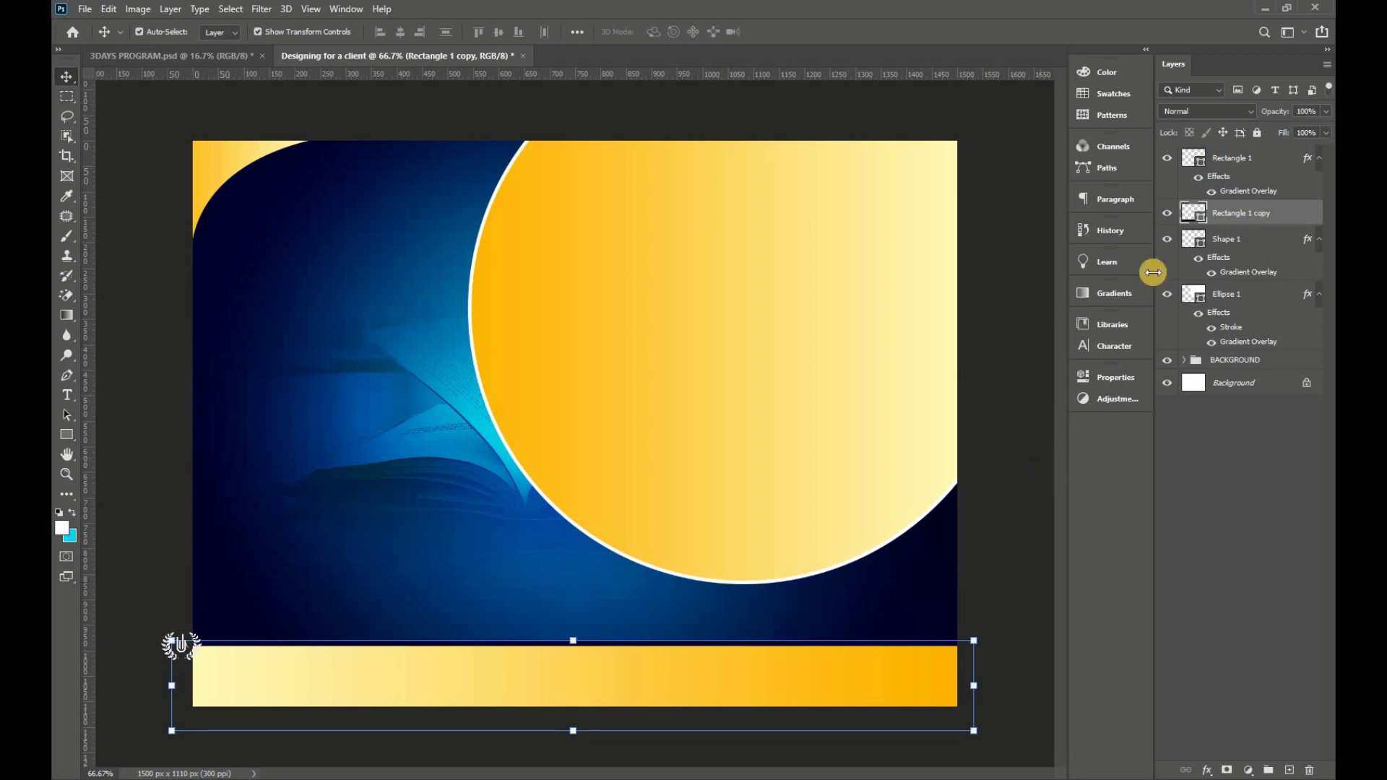
- Select the layers from Ellipse 1 to Rectangle 1 and group them into Shappes
left_click(1167, 212)
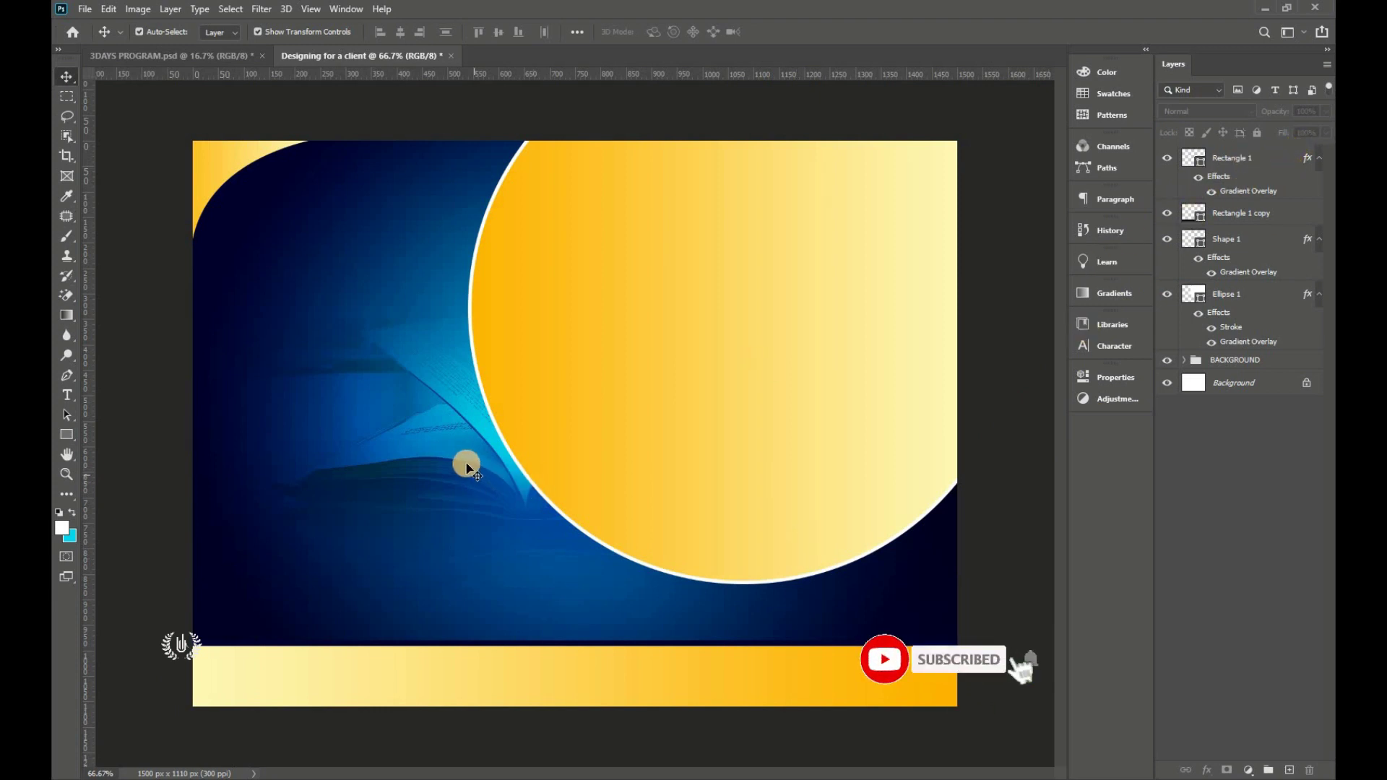
left_click(730, 369)
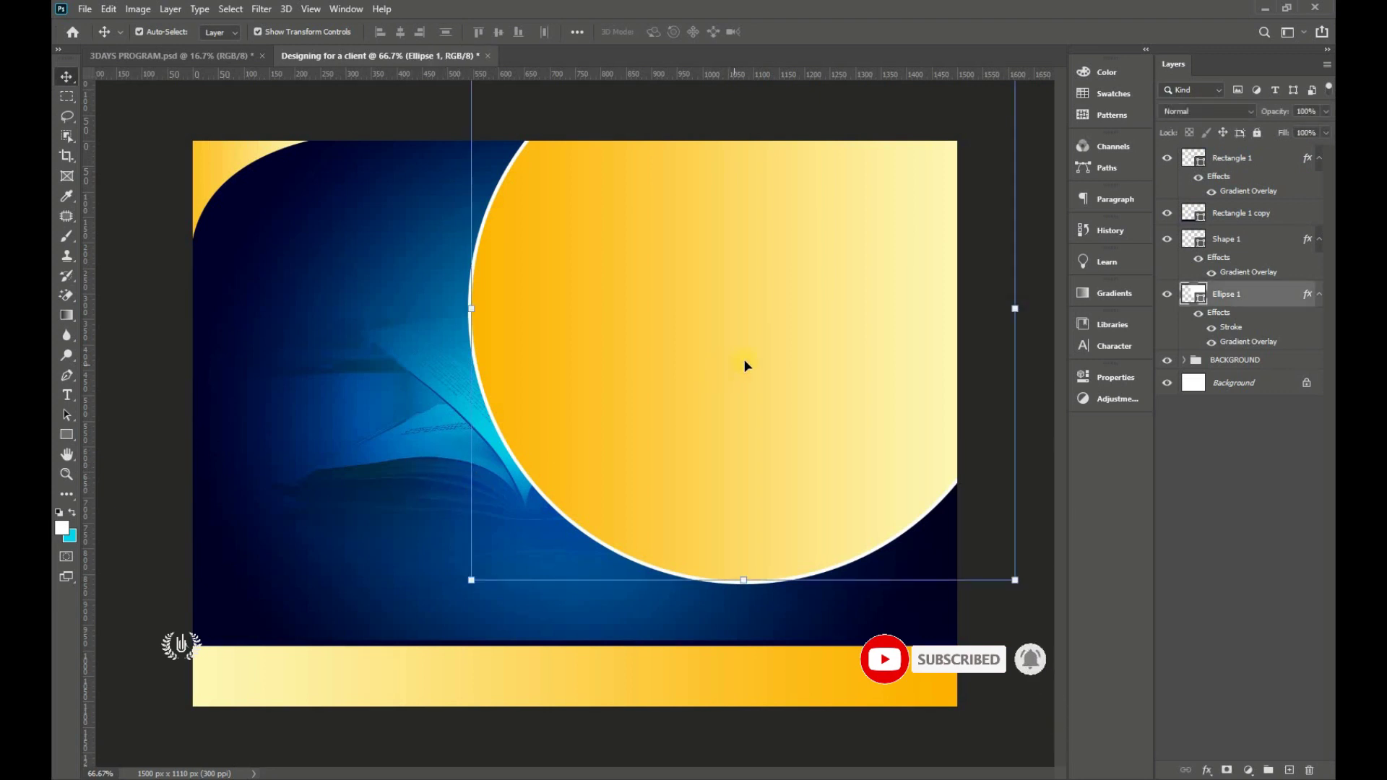
left_click(1257, 161, "shift")
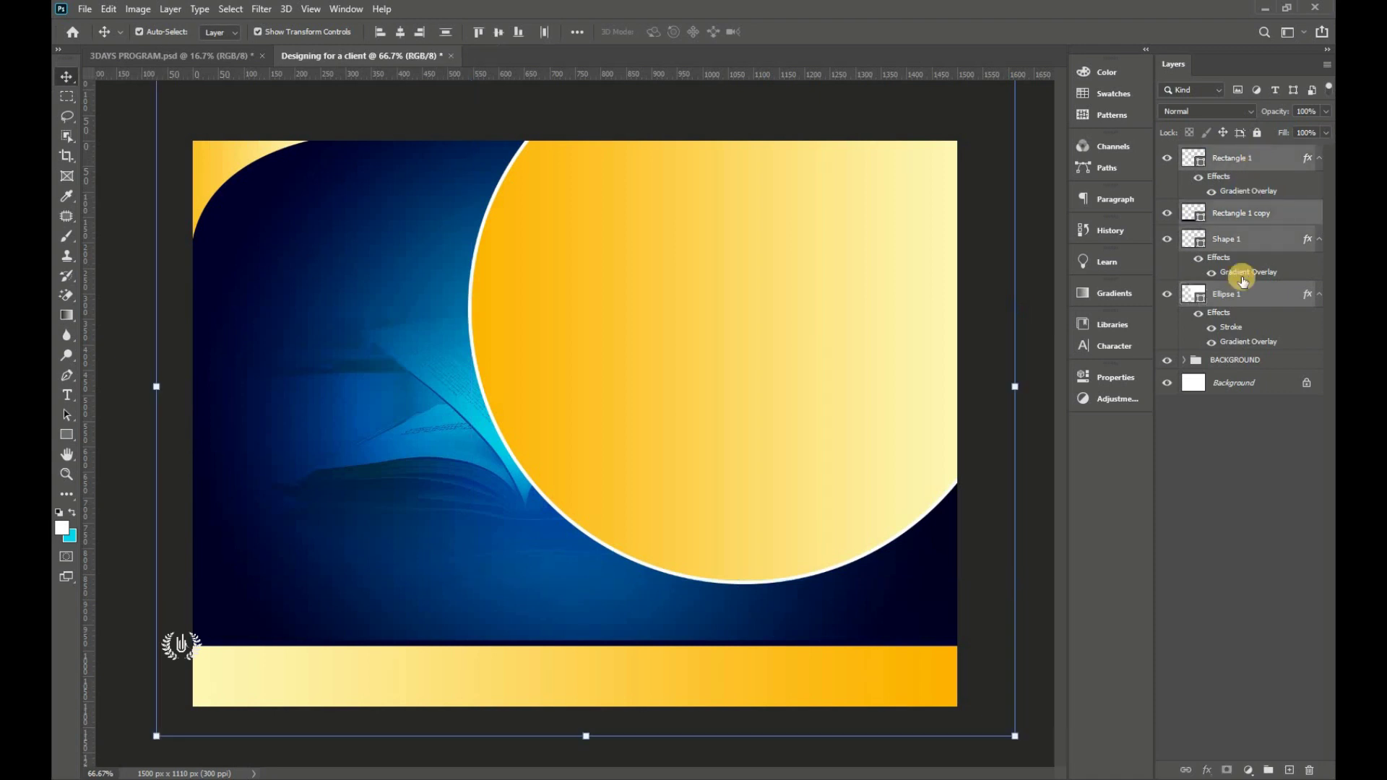
left_click(1266, 772)
type("Shappes")
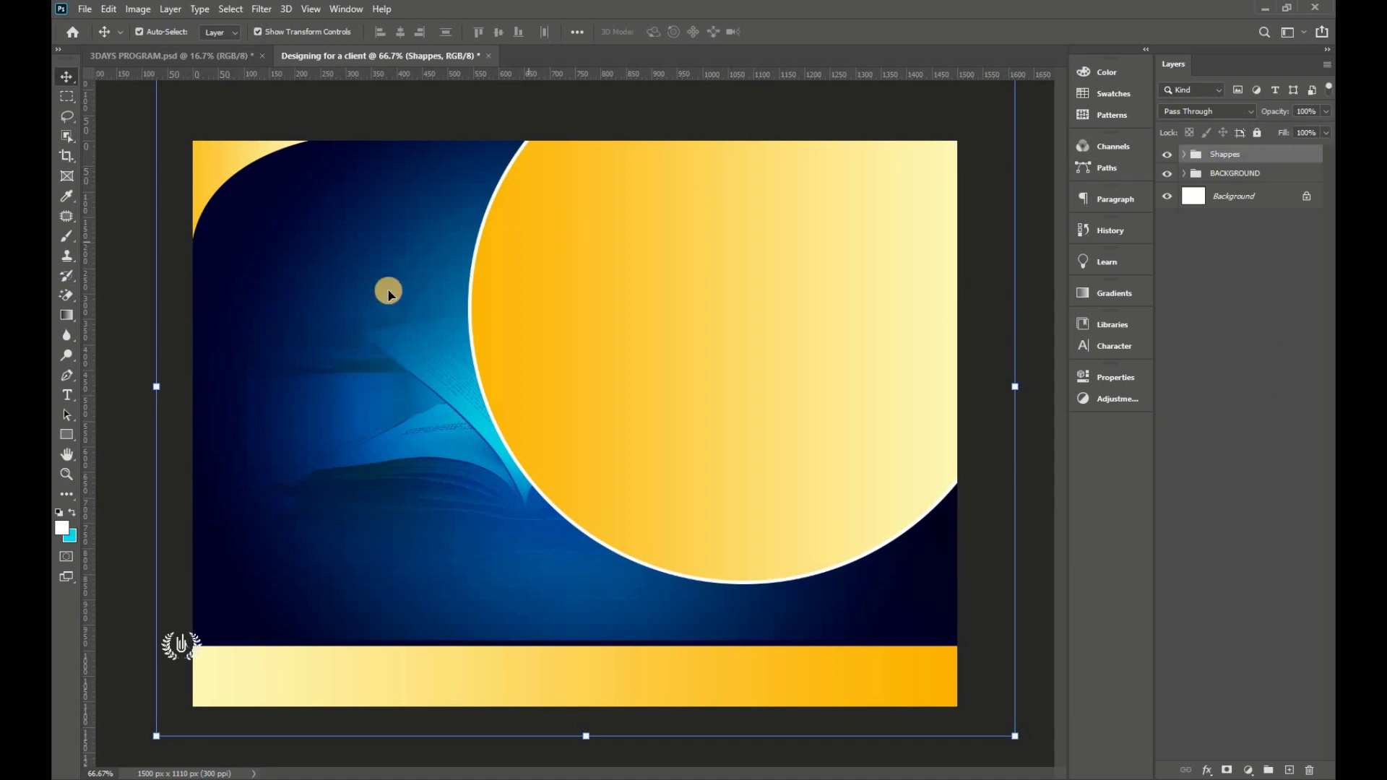
left_click(64, 438)
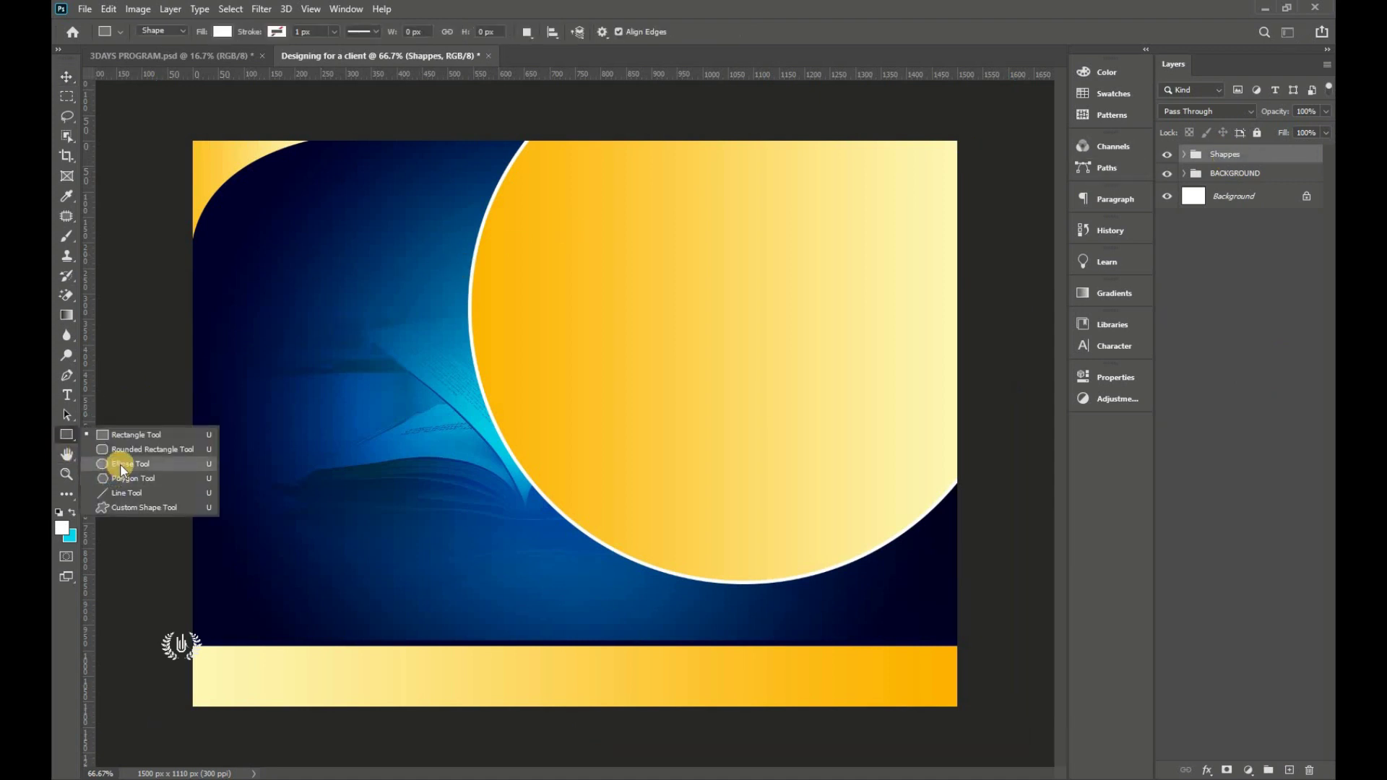
- Draw a white Ellipse 2 circle top-left, resize it to about 219 px, and duplicate it
left_click(121, 466)
left_click_drag(306, 166, 403, 263)
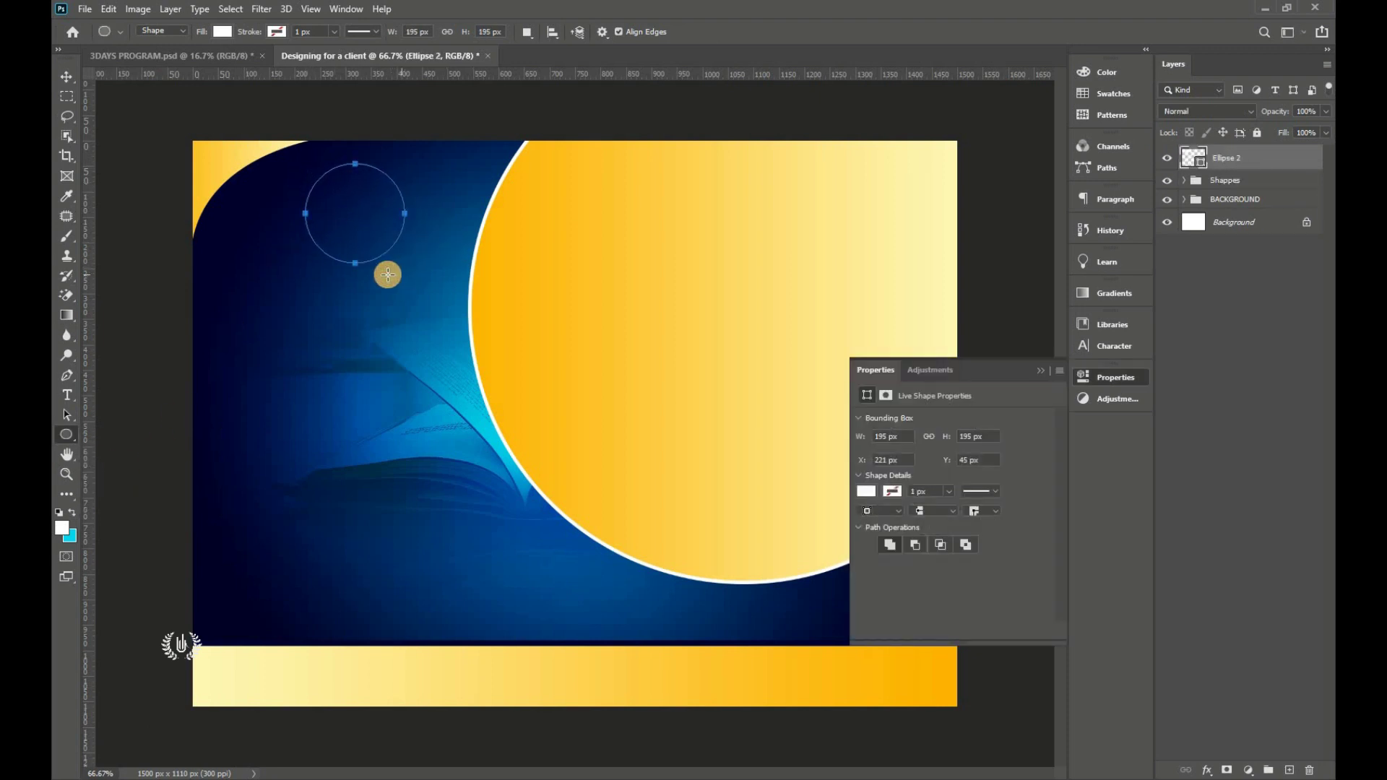
left_click(67, 76)
left_click_drag(352, 214, 328, 240)
key("ctrl+t")
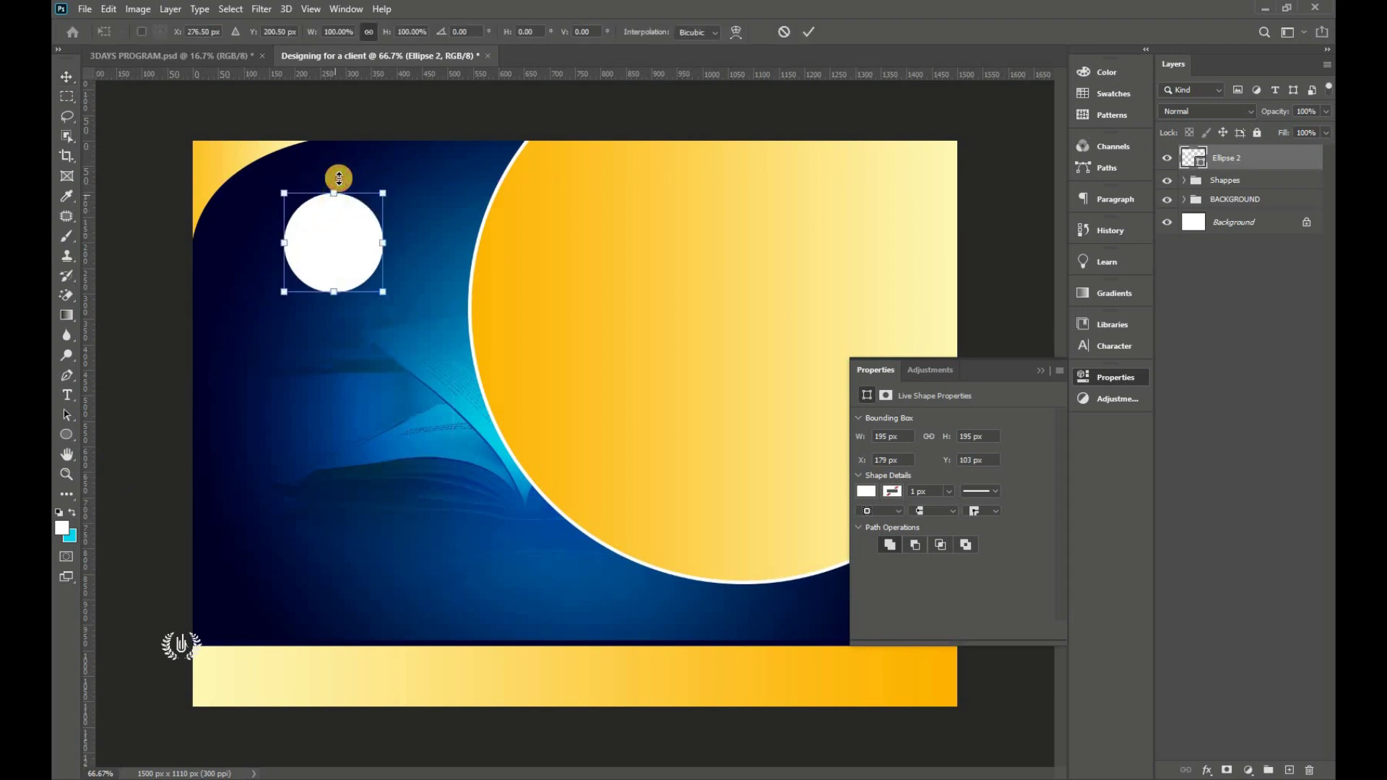
mouse_move(332, 190)
left_mouse_down()
mouse_move(336, 170)
mouse_move(329, 211)
left_mouse_up()
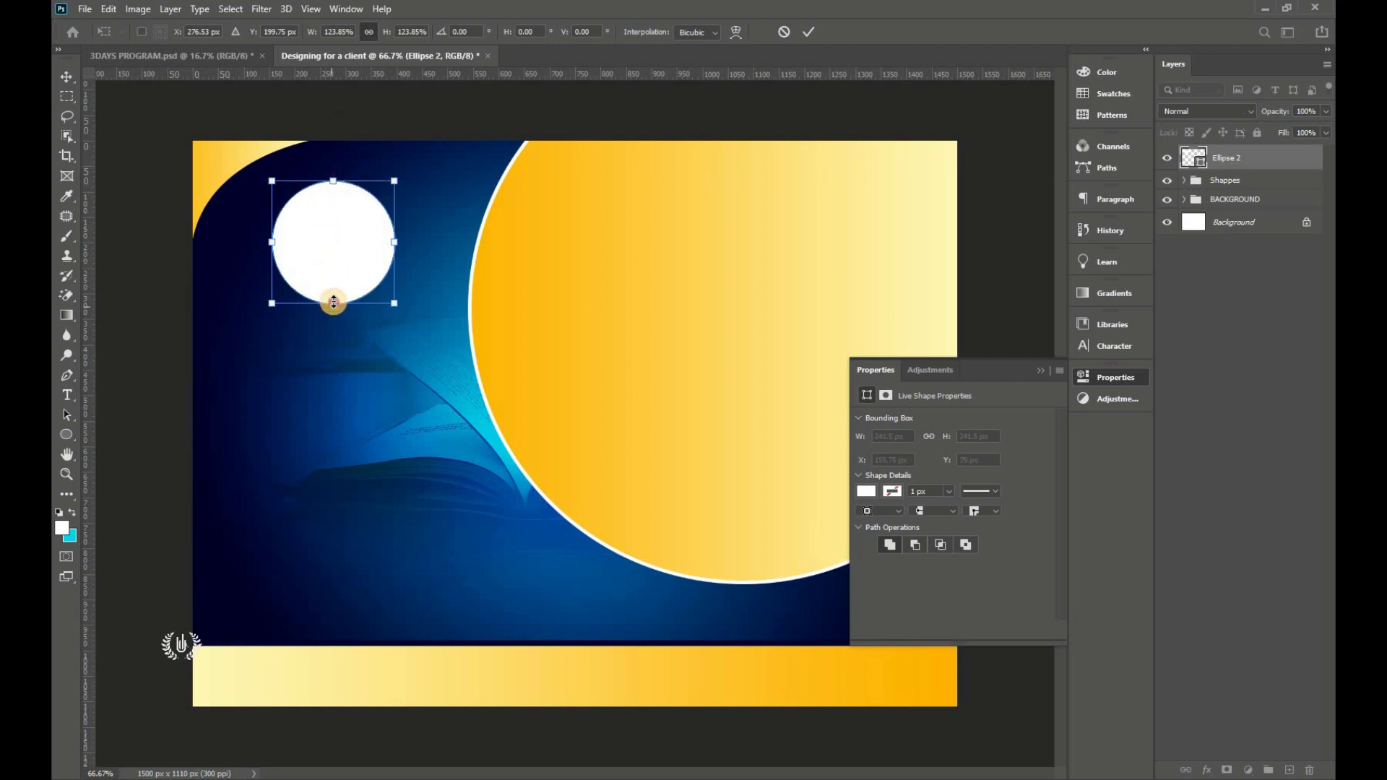
left_click_drag(333, 302, 333, 292)
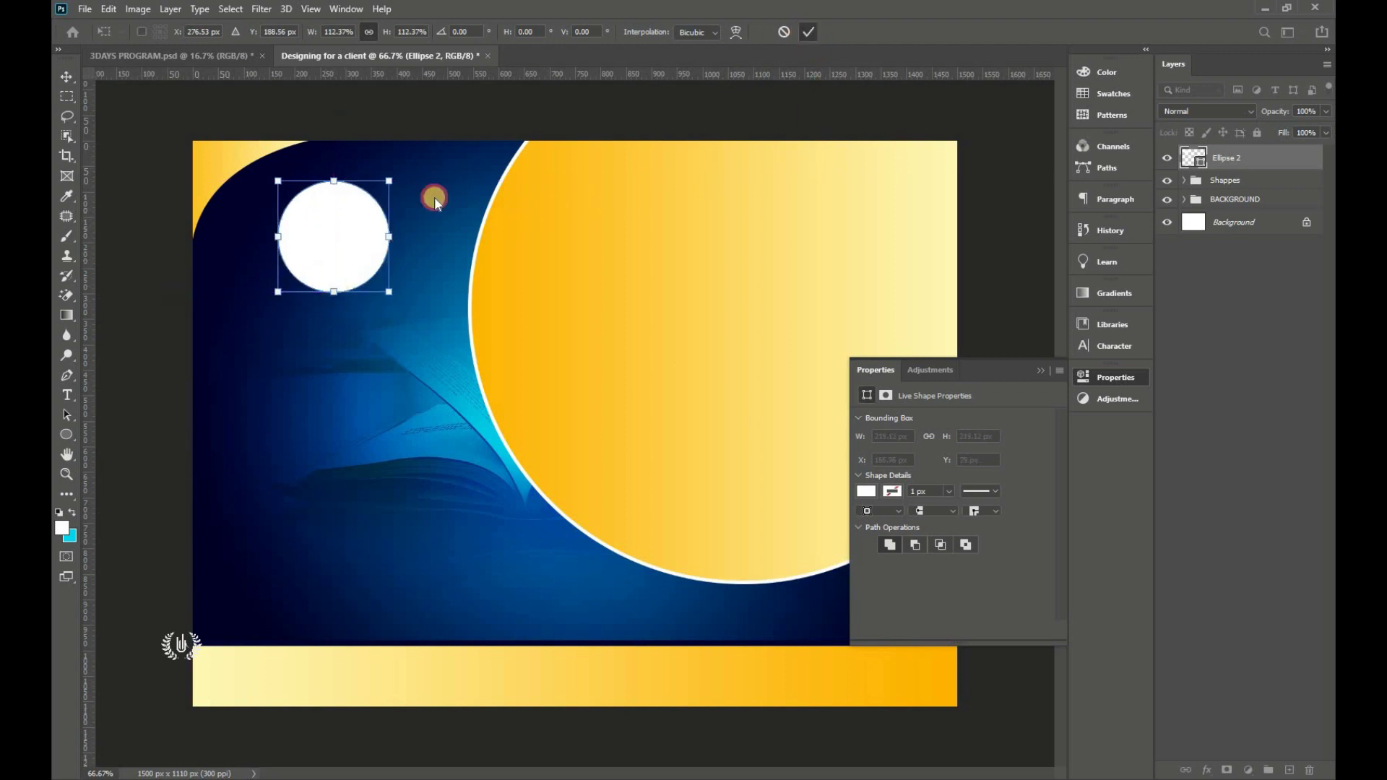
double_click(361, 244)
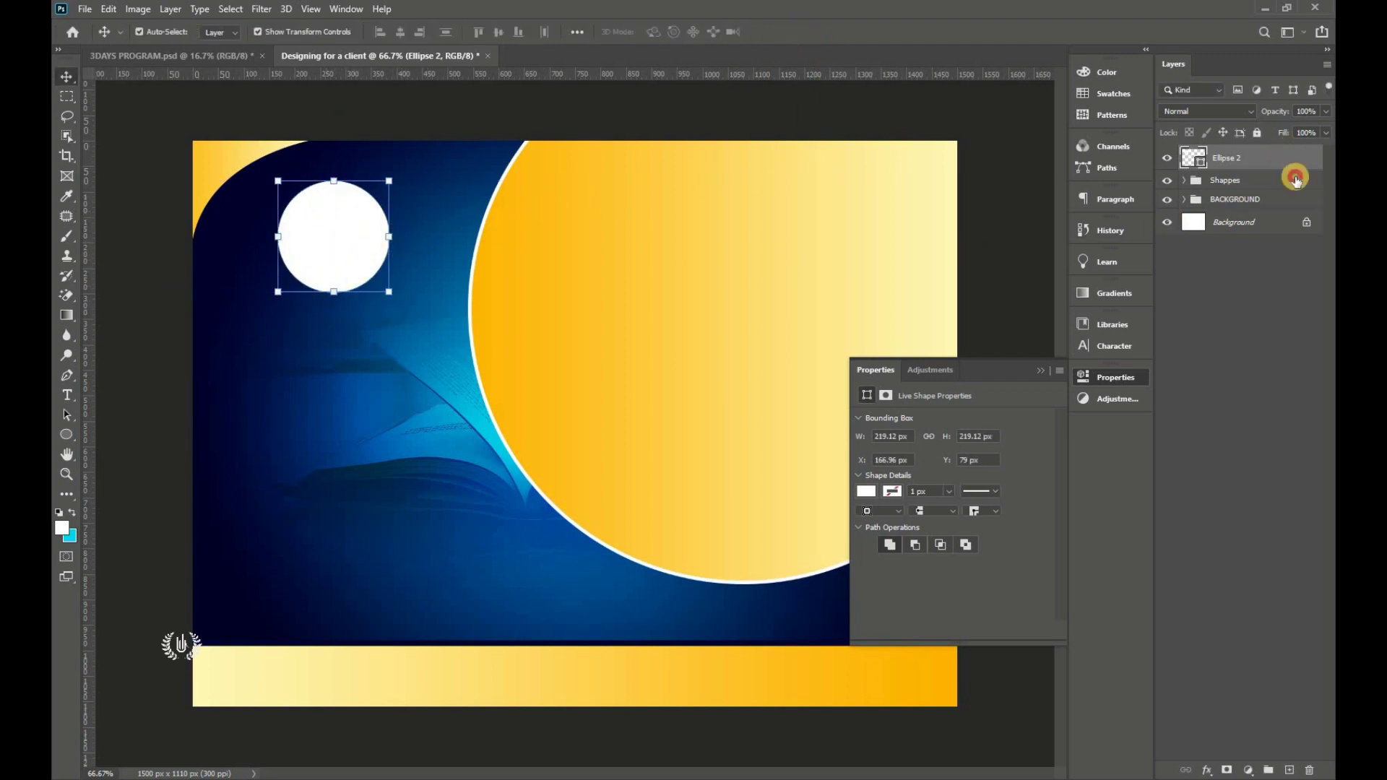
left_click(1282, 155)
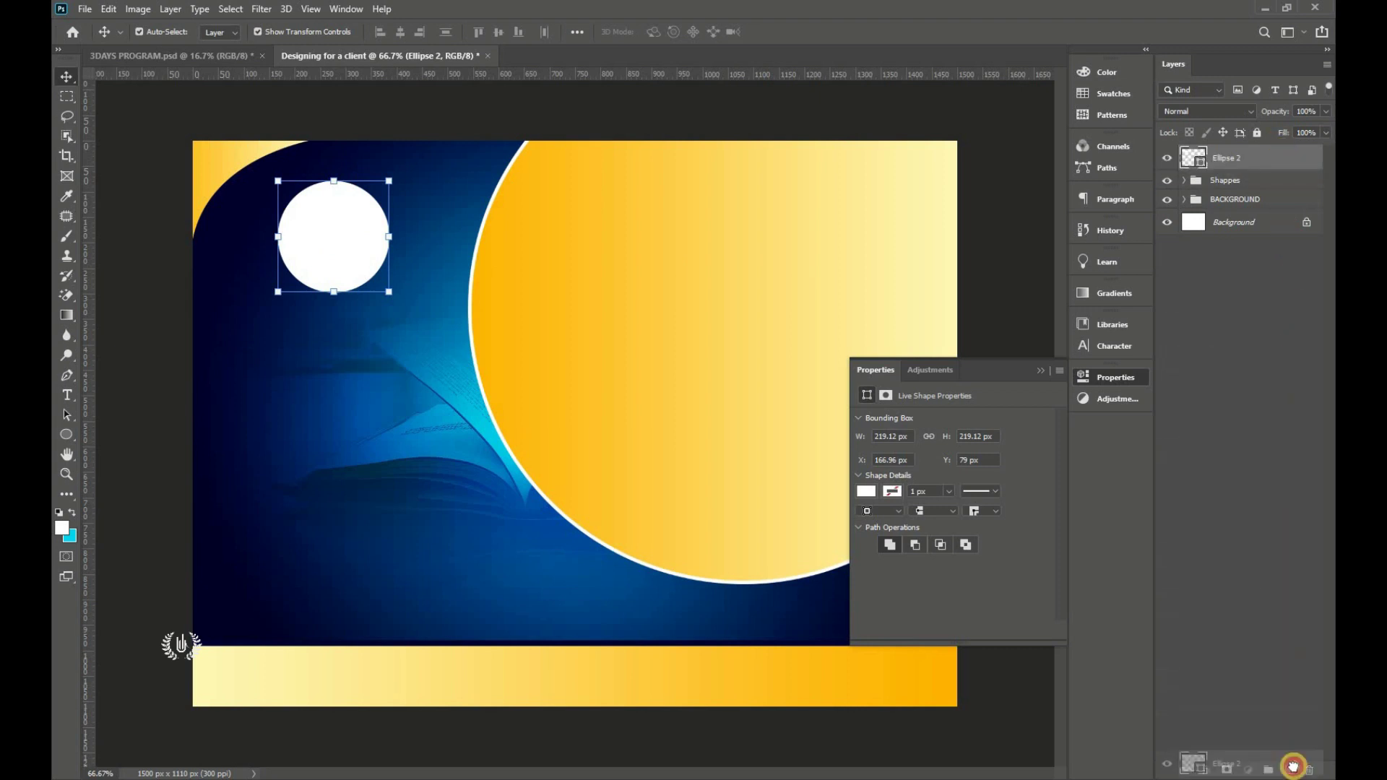
left_click_drag(1282, 156, 1289, 770)
- Recolour Ellipse 2 copy to yellow ffb400, copied from the flyer notes
left_click(1040, 371)
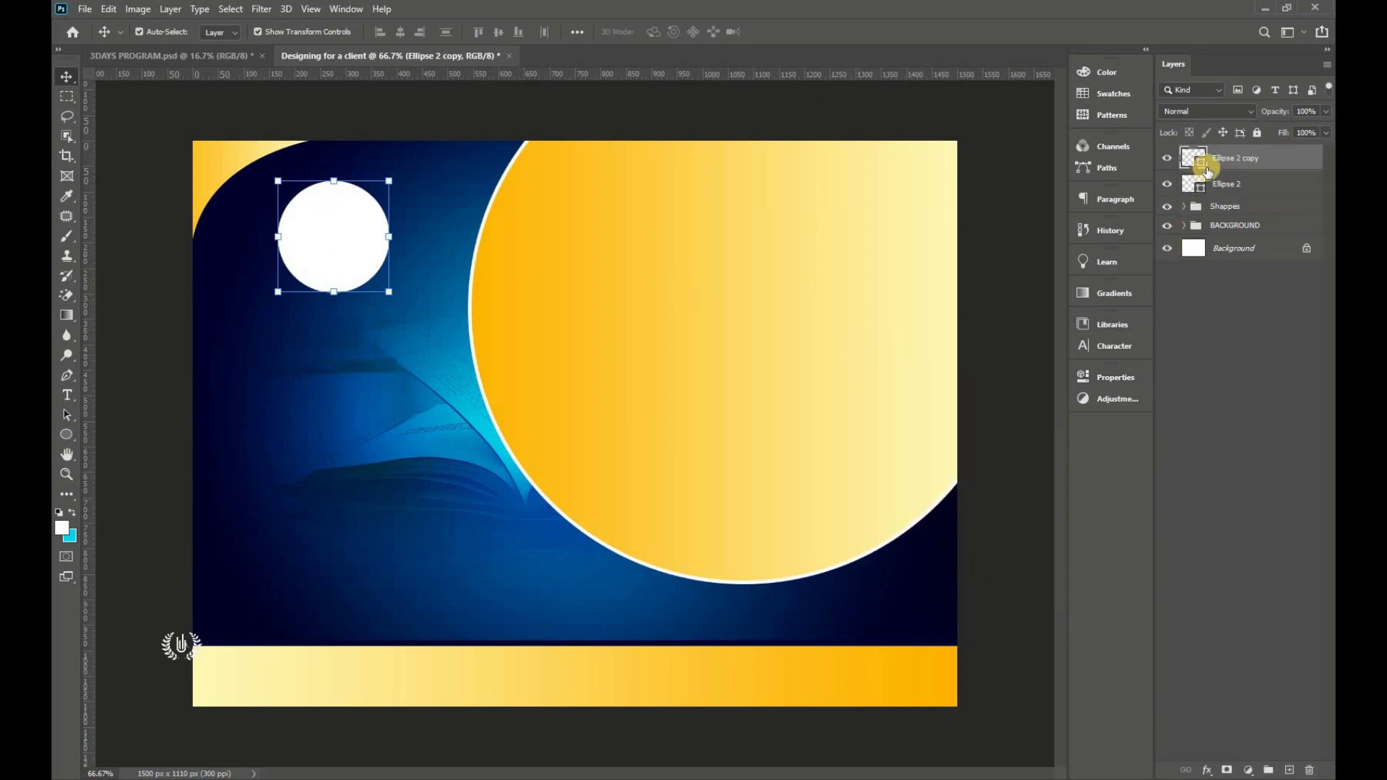
double_click(1200, 164)
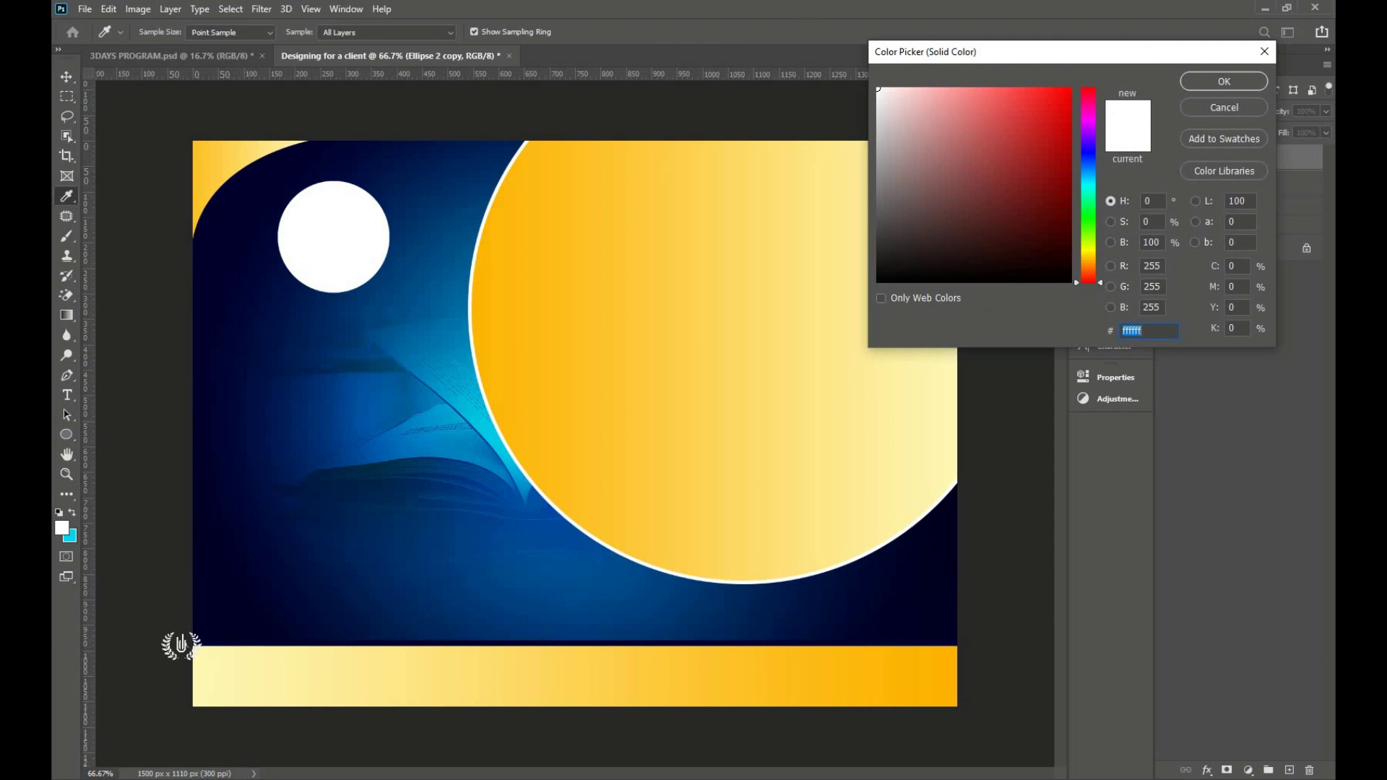
key("alt+Tab")
left_click_drag(449, 333, 419, 333)
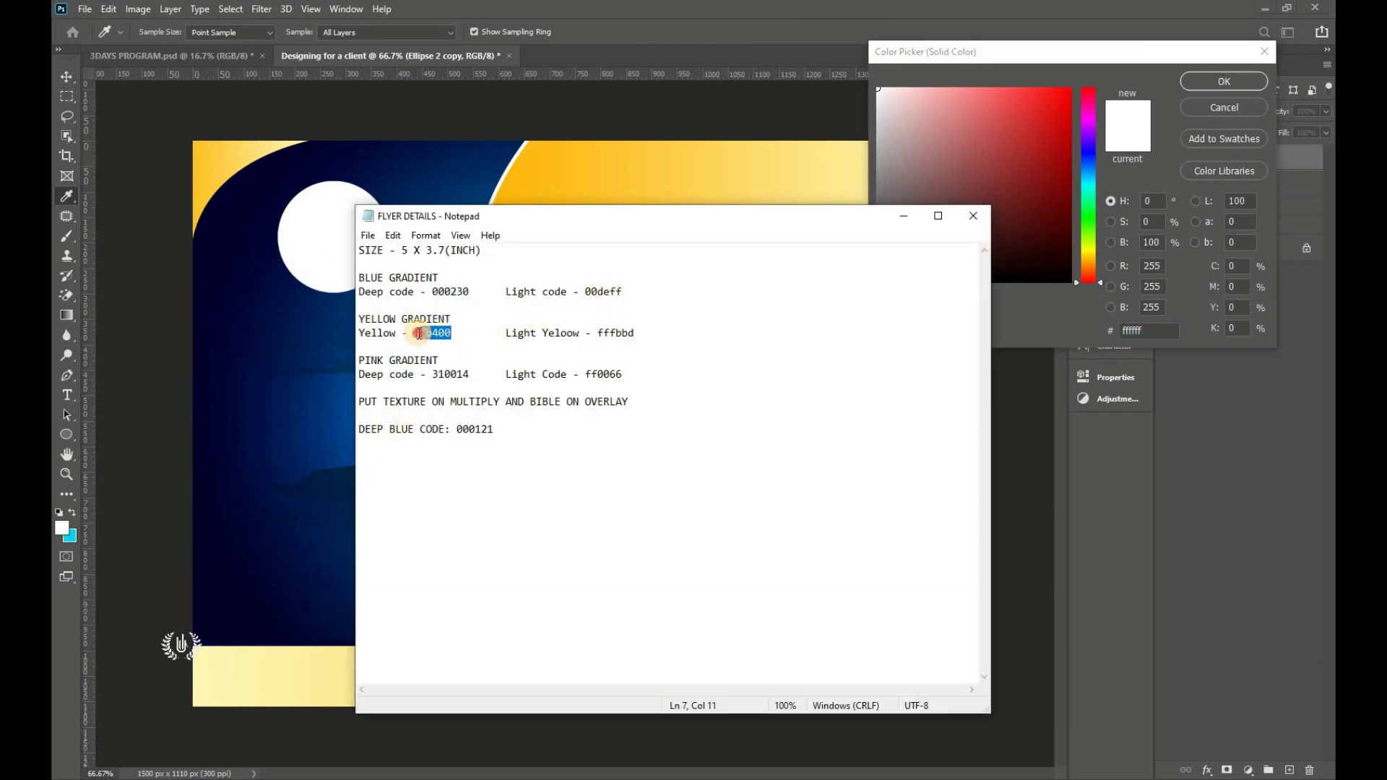
right_click(416, 334)
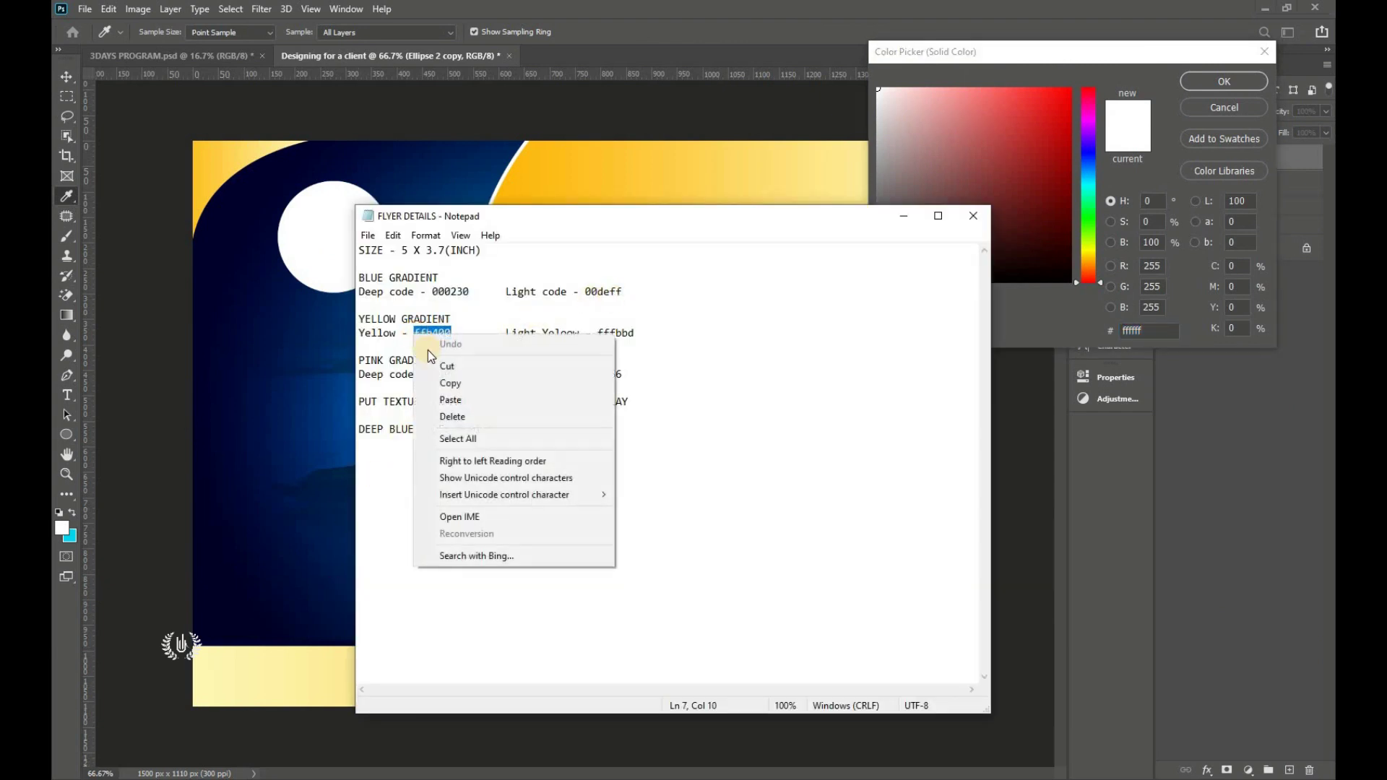
left_click(441, 388)
left_click(1150, 330)
right_click(1151, 329)
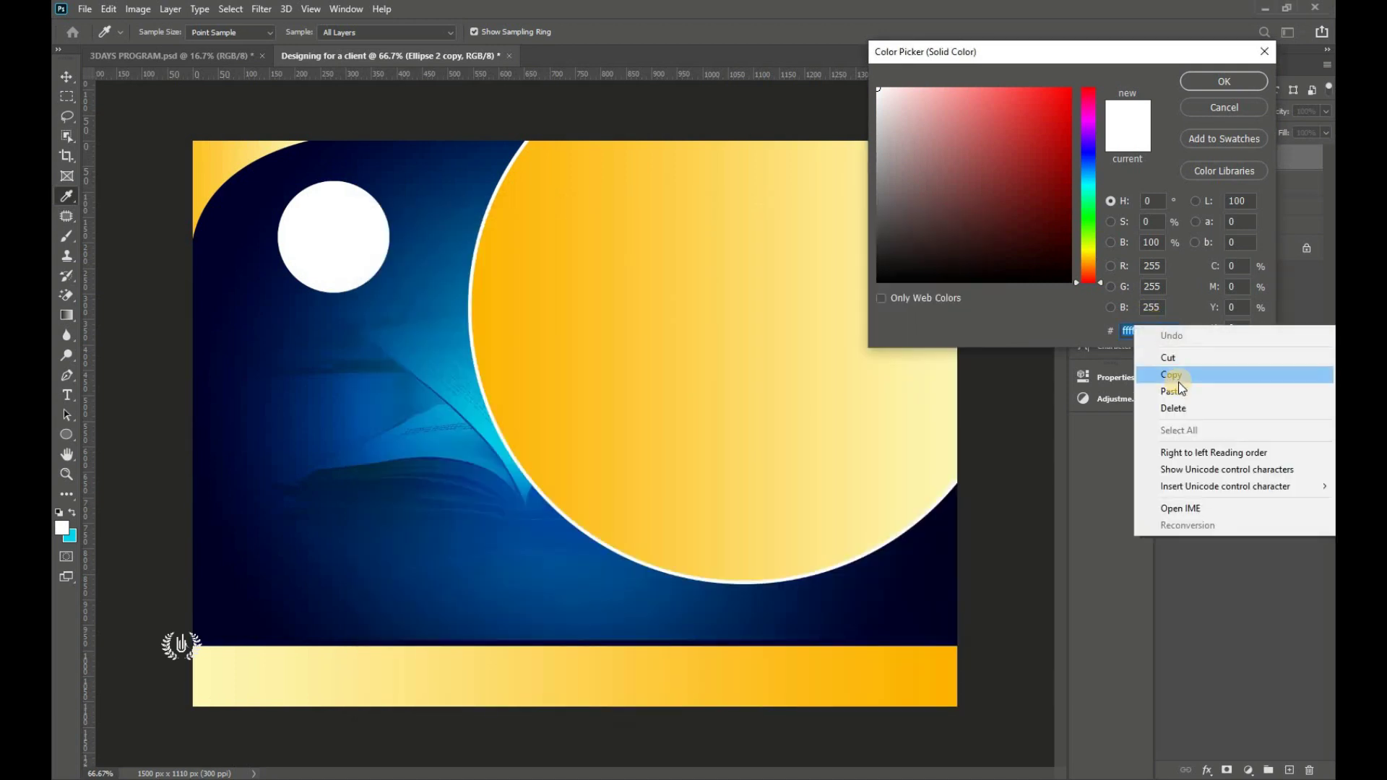
left_click(1182, 397)
left_click(1221, 81)
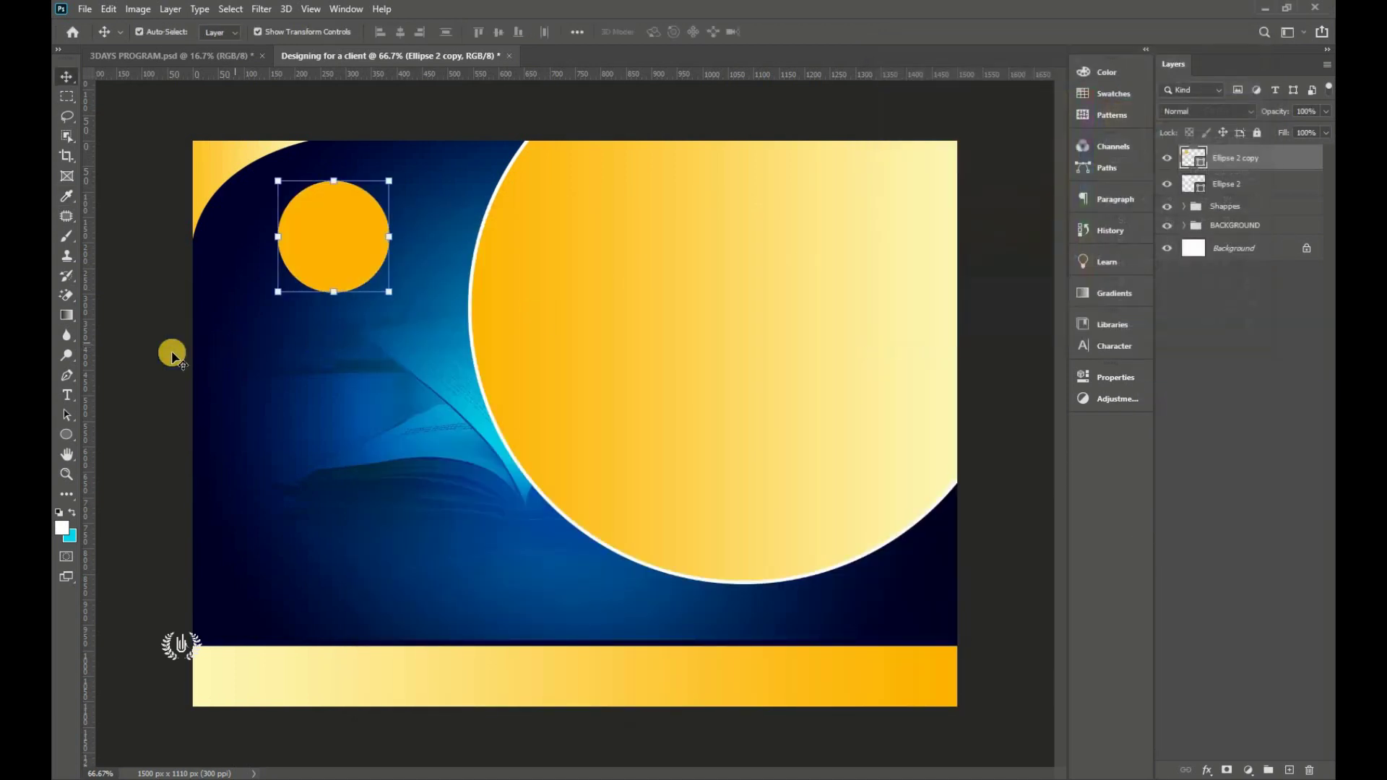
- Place the yellow copy beneath Ellipse 2, nudged right so a yellow rim shows
left_click_drag(1292, 174, 1228, 196)
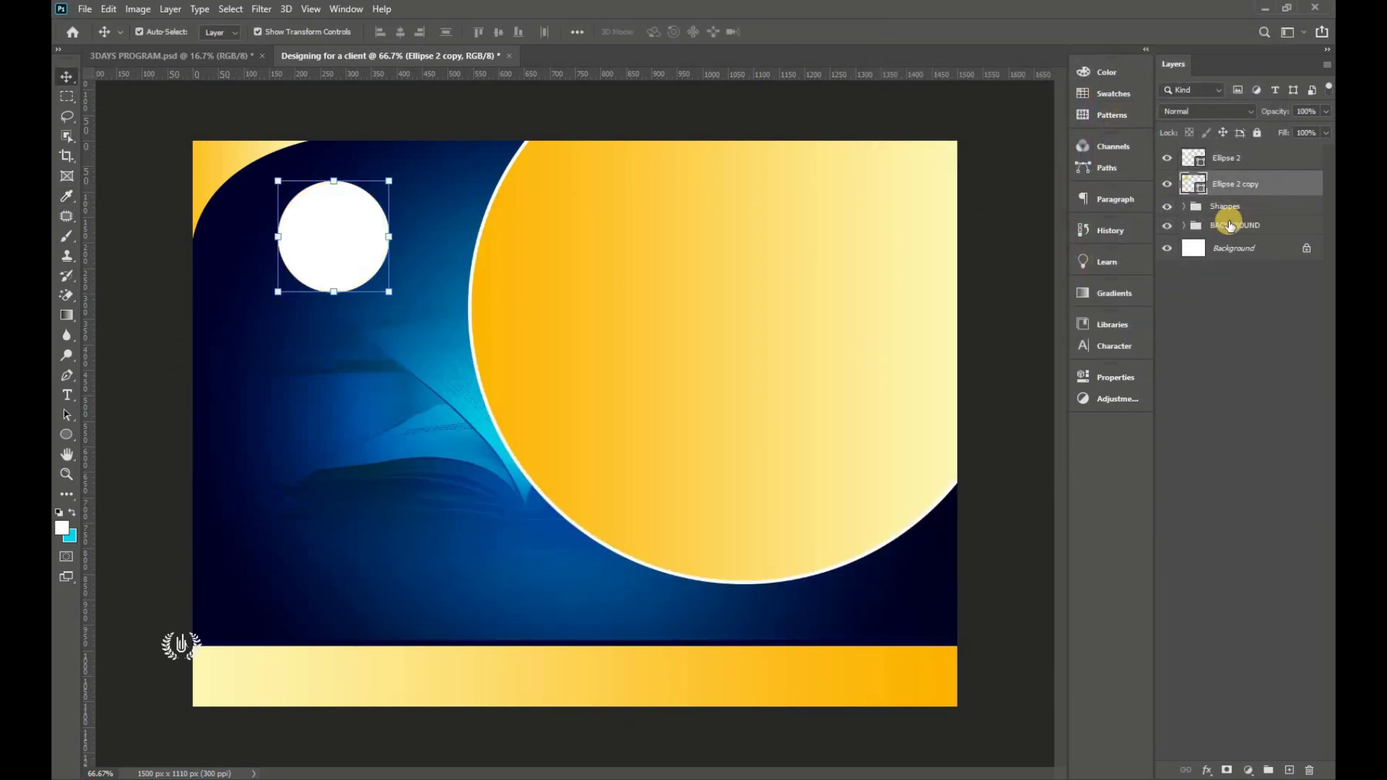
key("Right")
key("Right")
key("Right")
key("Right")
key("Right")
key("Right")
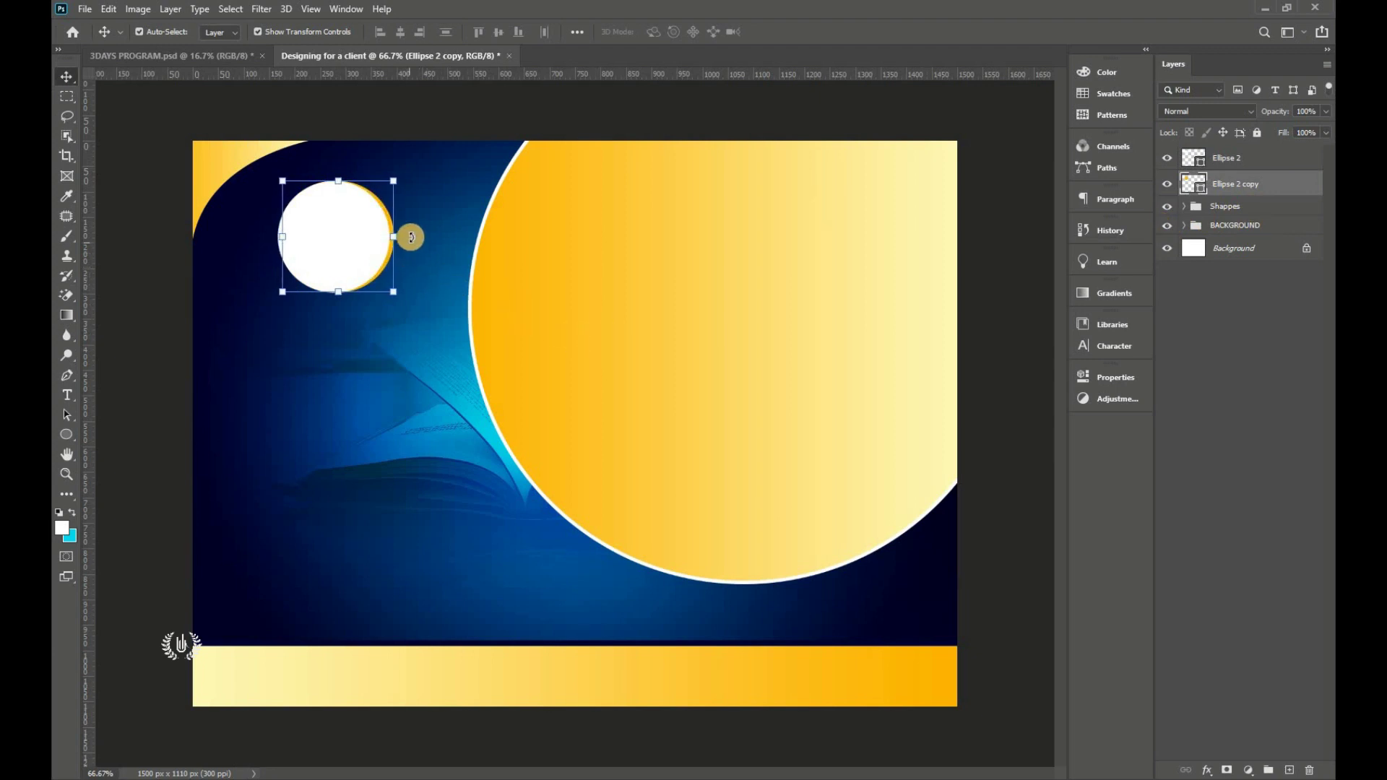
scroll(300, 174, "up", 3, "alt")
scroll(300, 173, "down", 2, "alt")
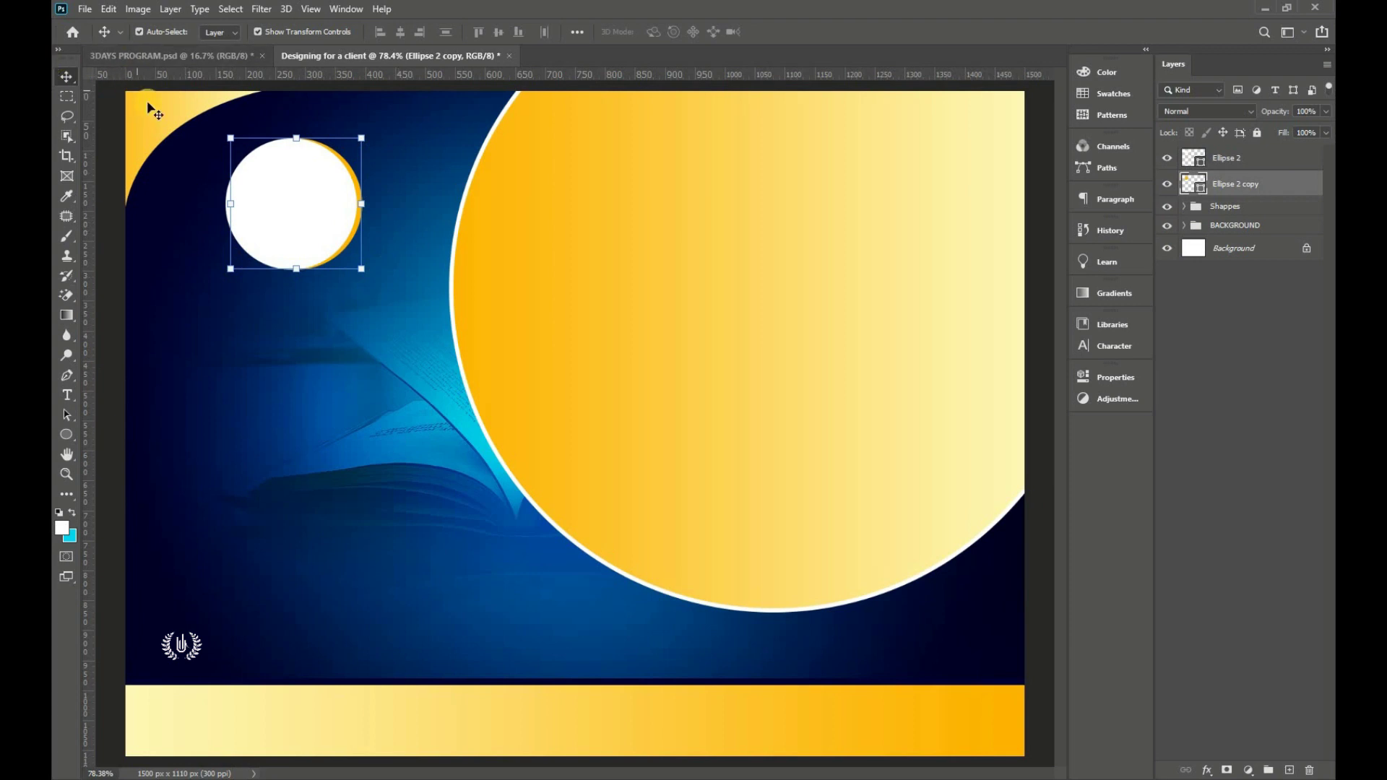
left_click(1285, 165)
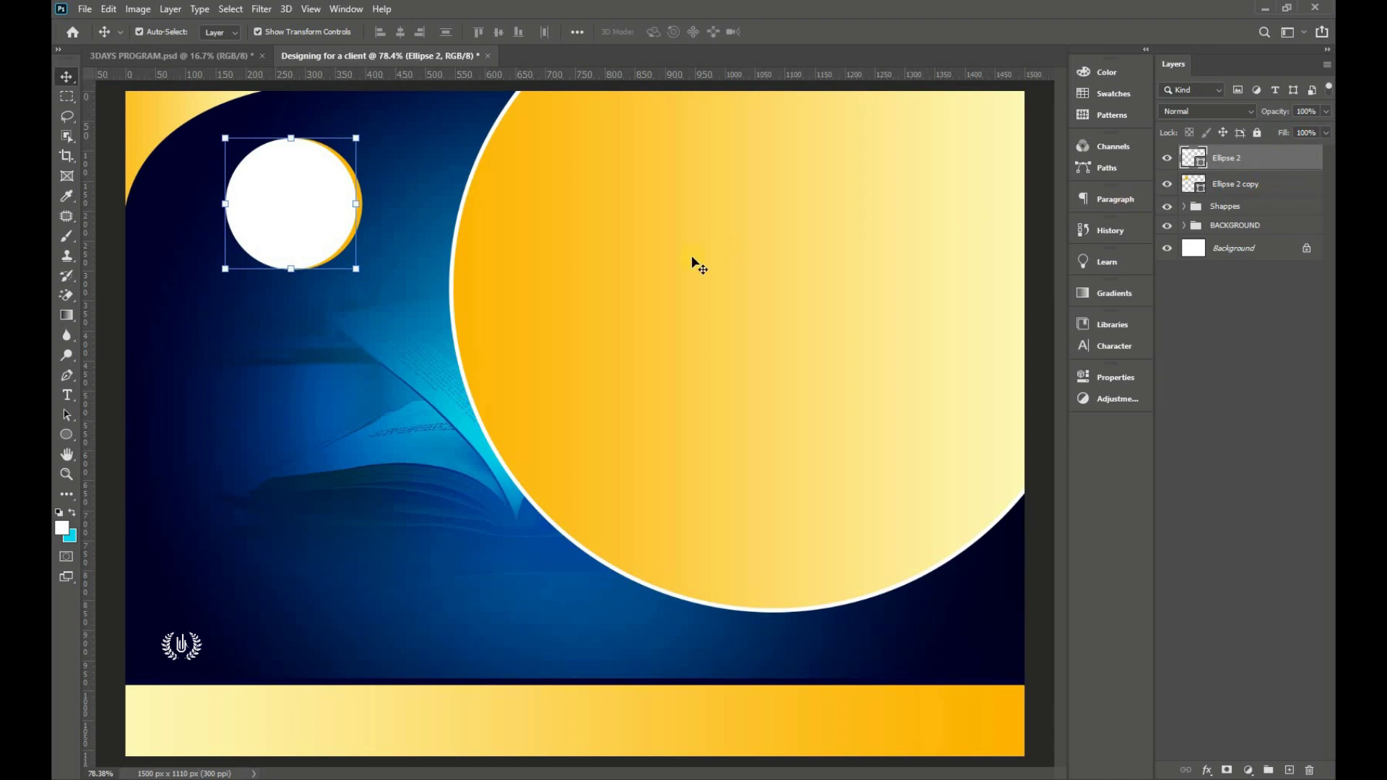
scroll(427, 262, "down", 2)
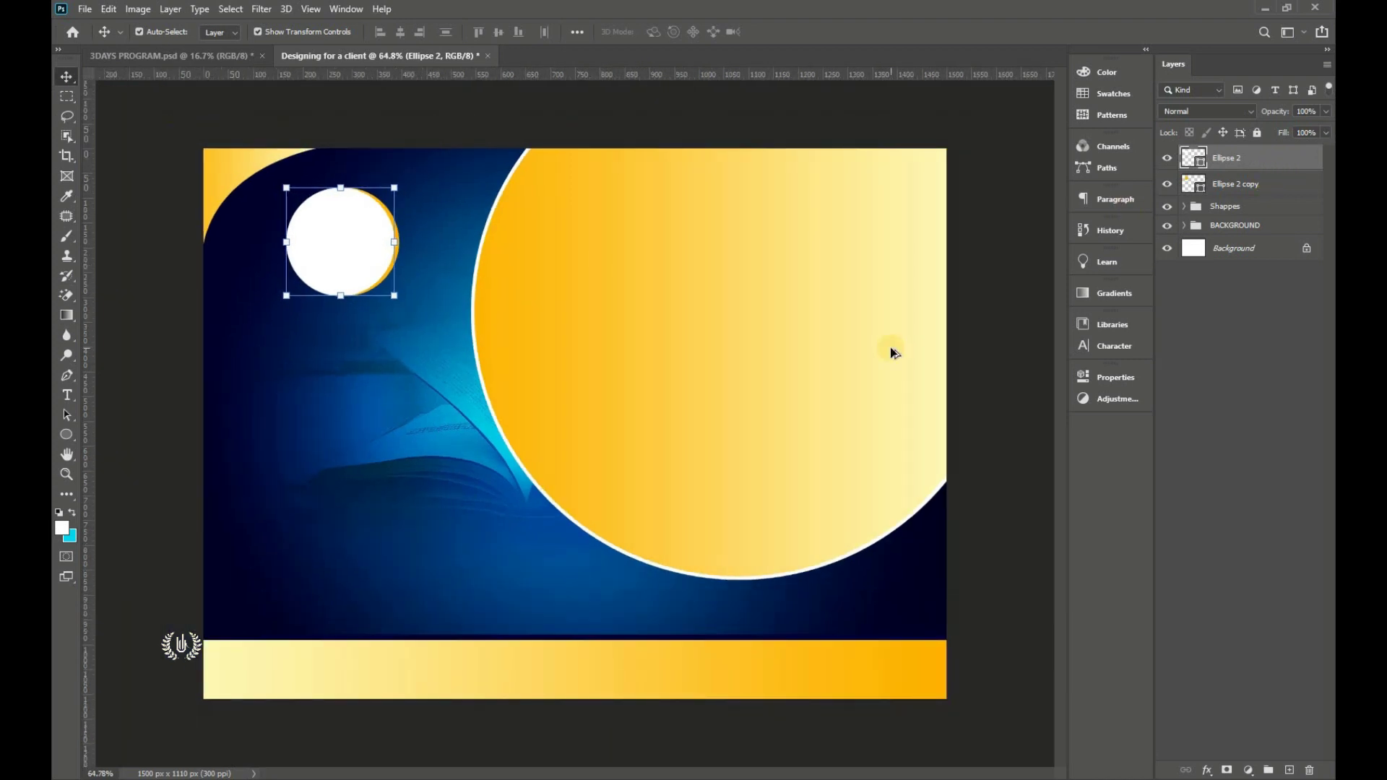
scroll(895, 351, "up", 1)
scroll(388, 280, "up", 1)
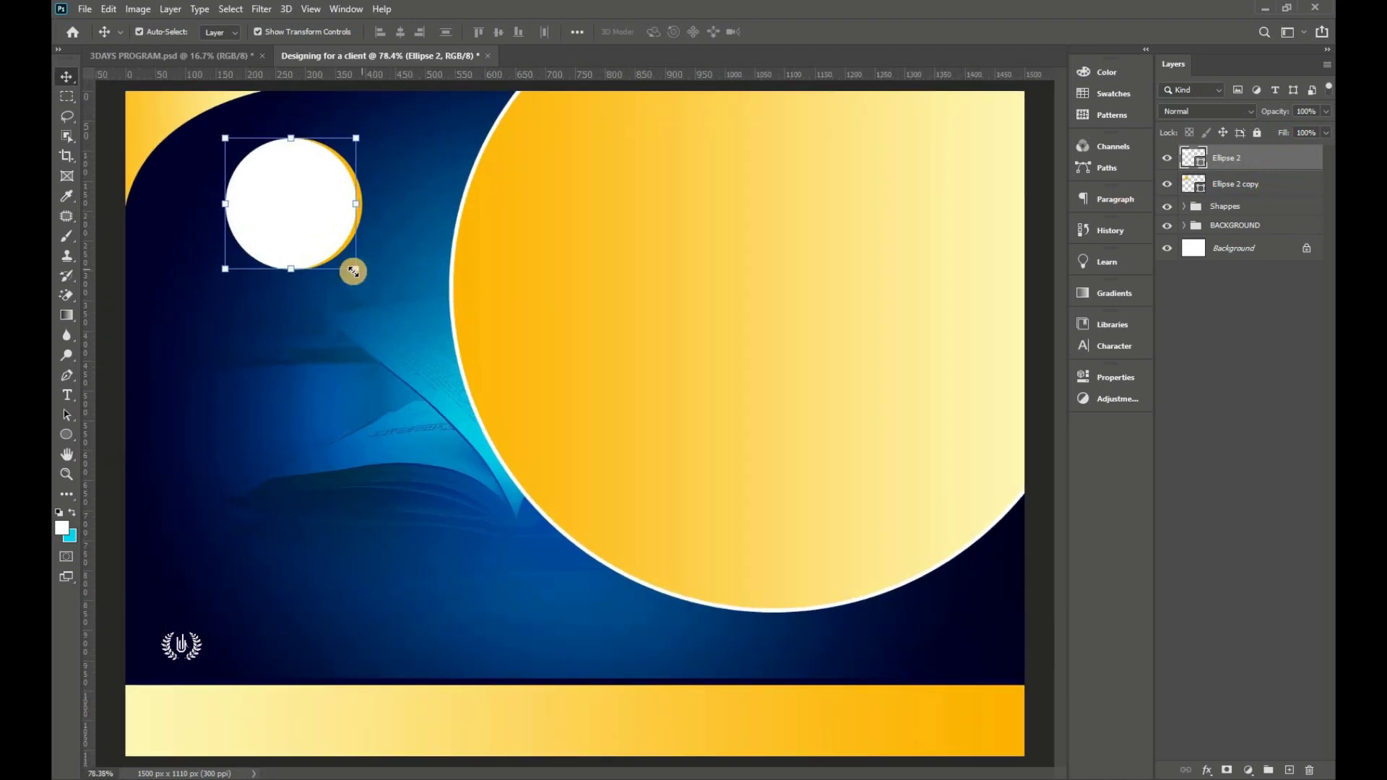
- Place the logo image into the flyer as an embedded layer
left_click(85, 9)
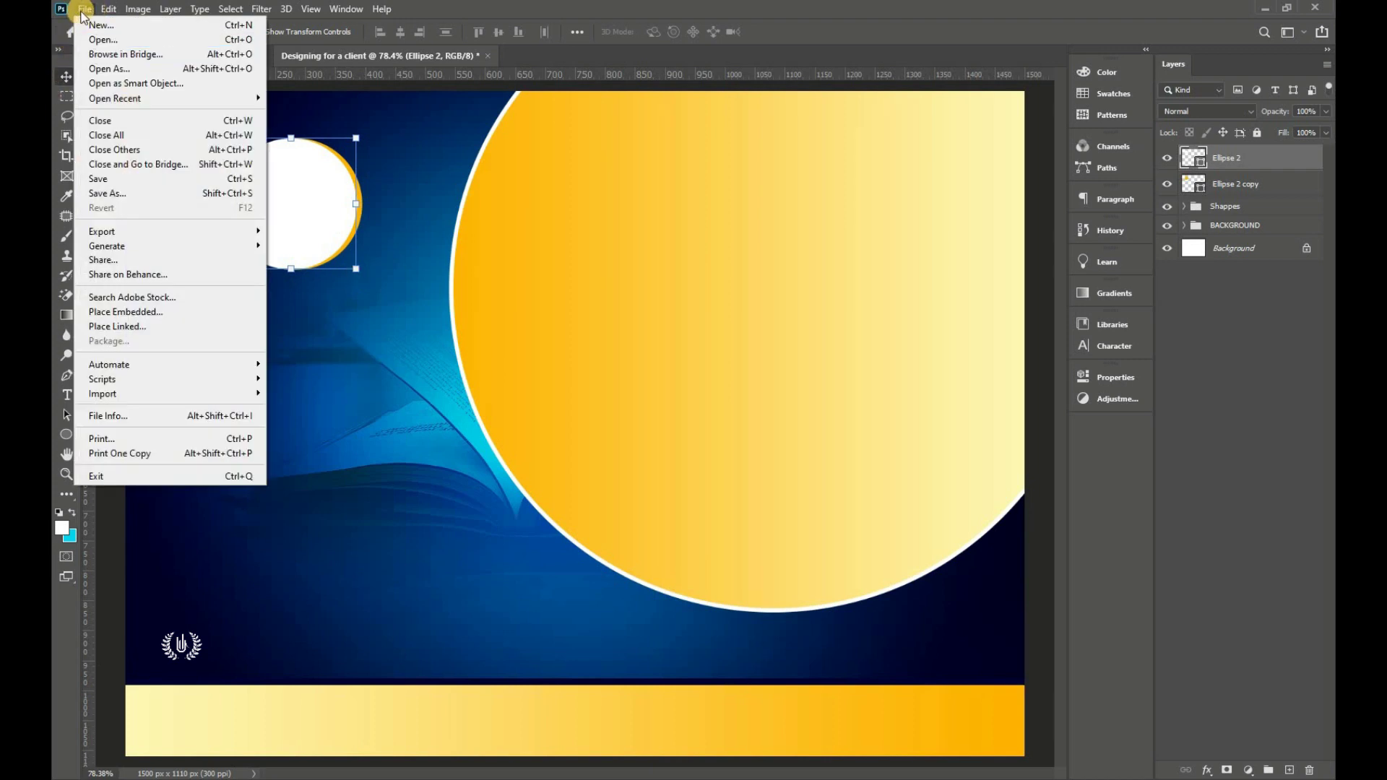
left_click(86, 10)
left_click(305, 214)
left_click(85, 8)
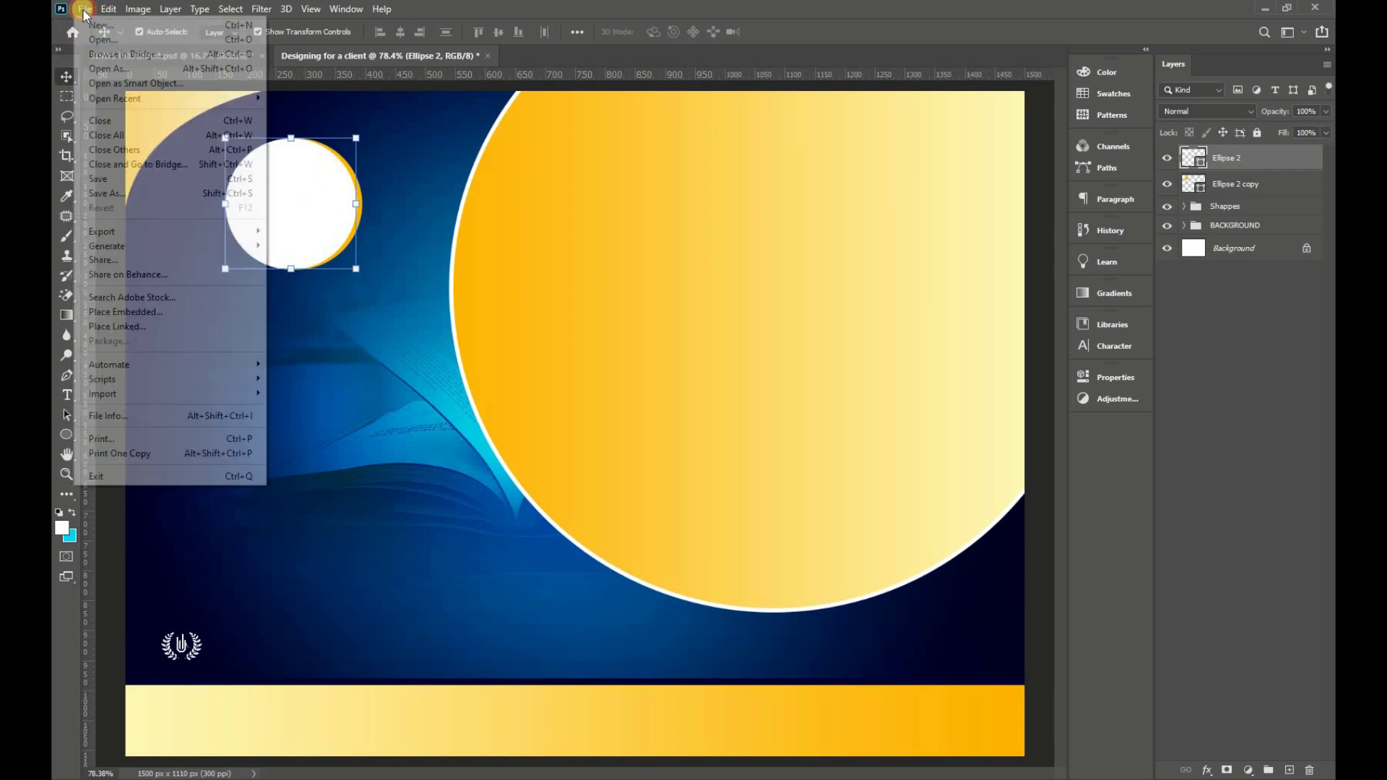
left_click(190, 312)
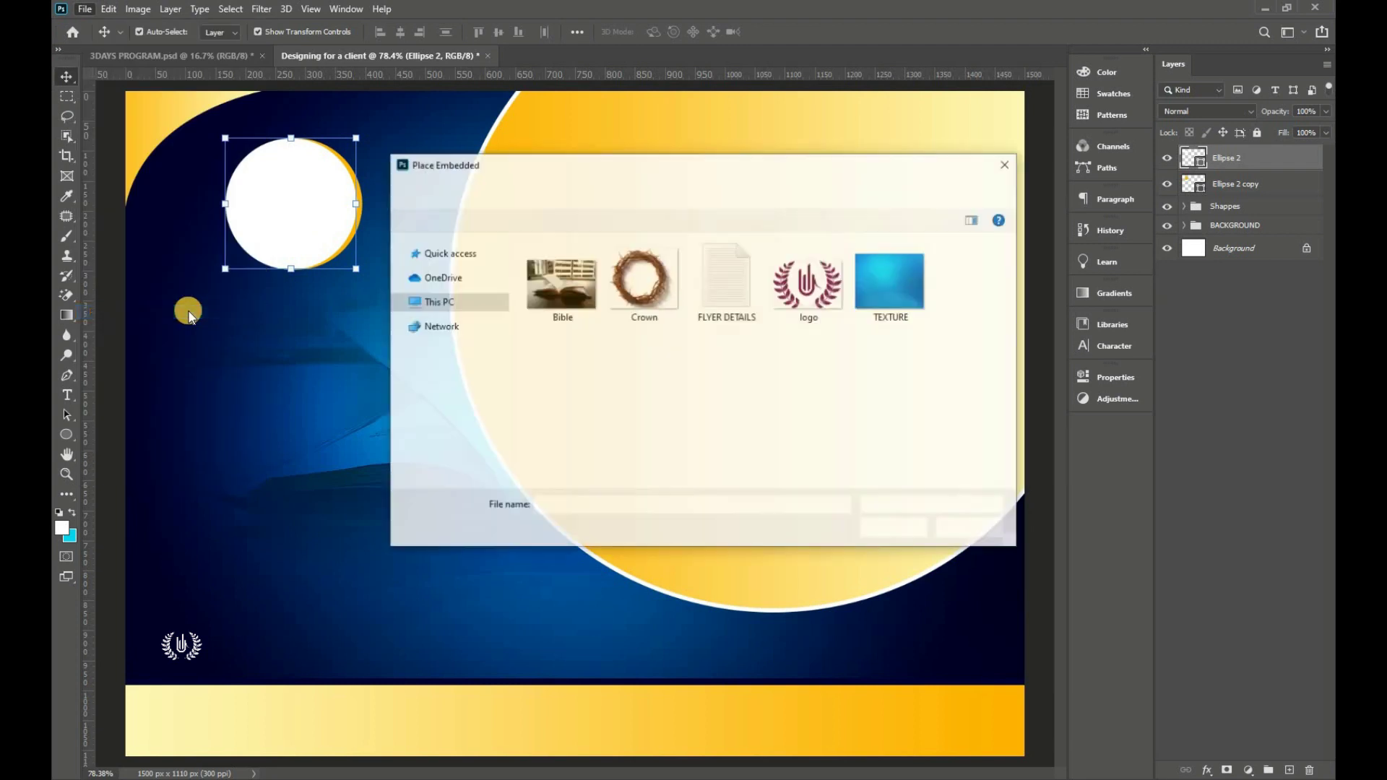
left_click(838, 289)
left_click(895, 529)
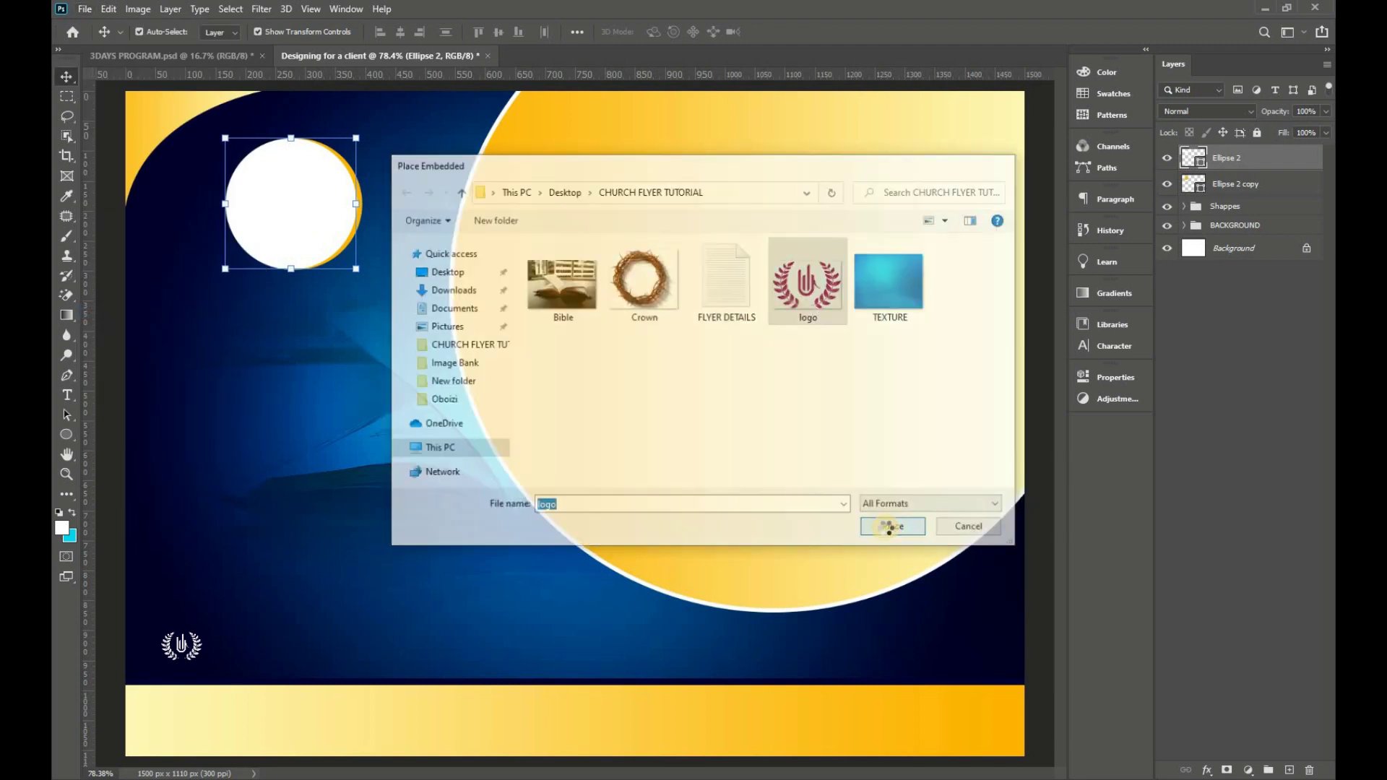
- Move the logo onto the top-left white circle and scale it to about 78%
left_click_drag(597, 440, 302, 223)
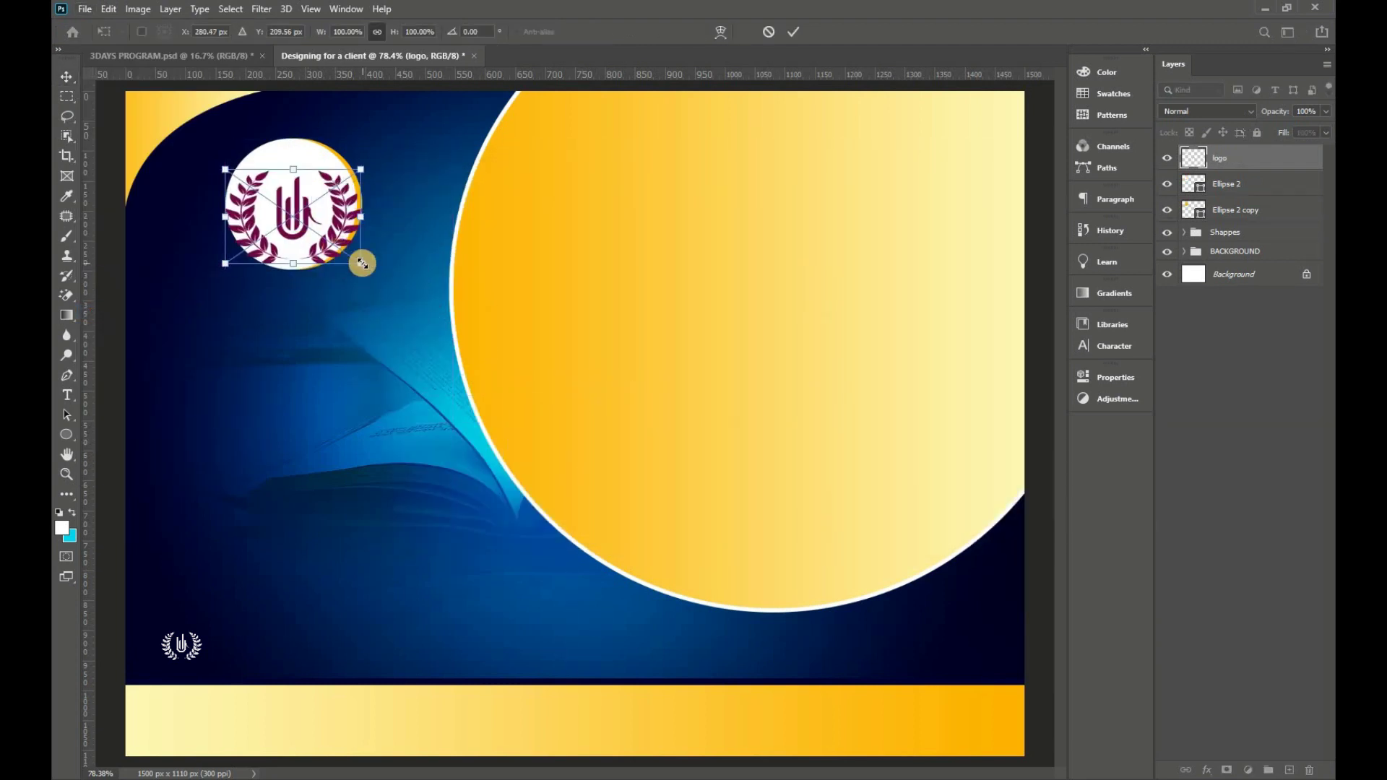
left_click_drag(361, 264, 296, 213)
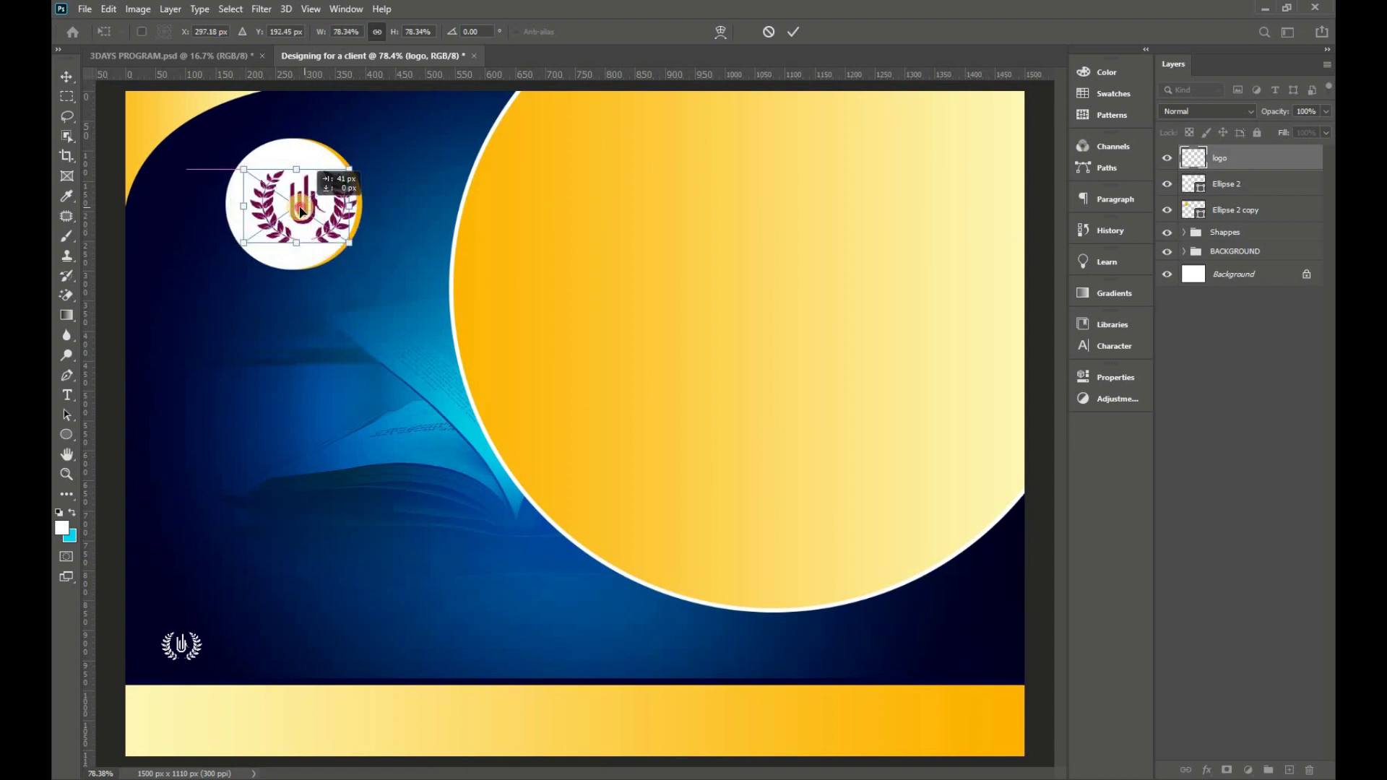
left_click(794, 36)
left_click(1037, 361)
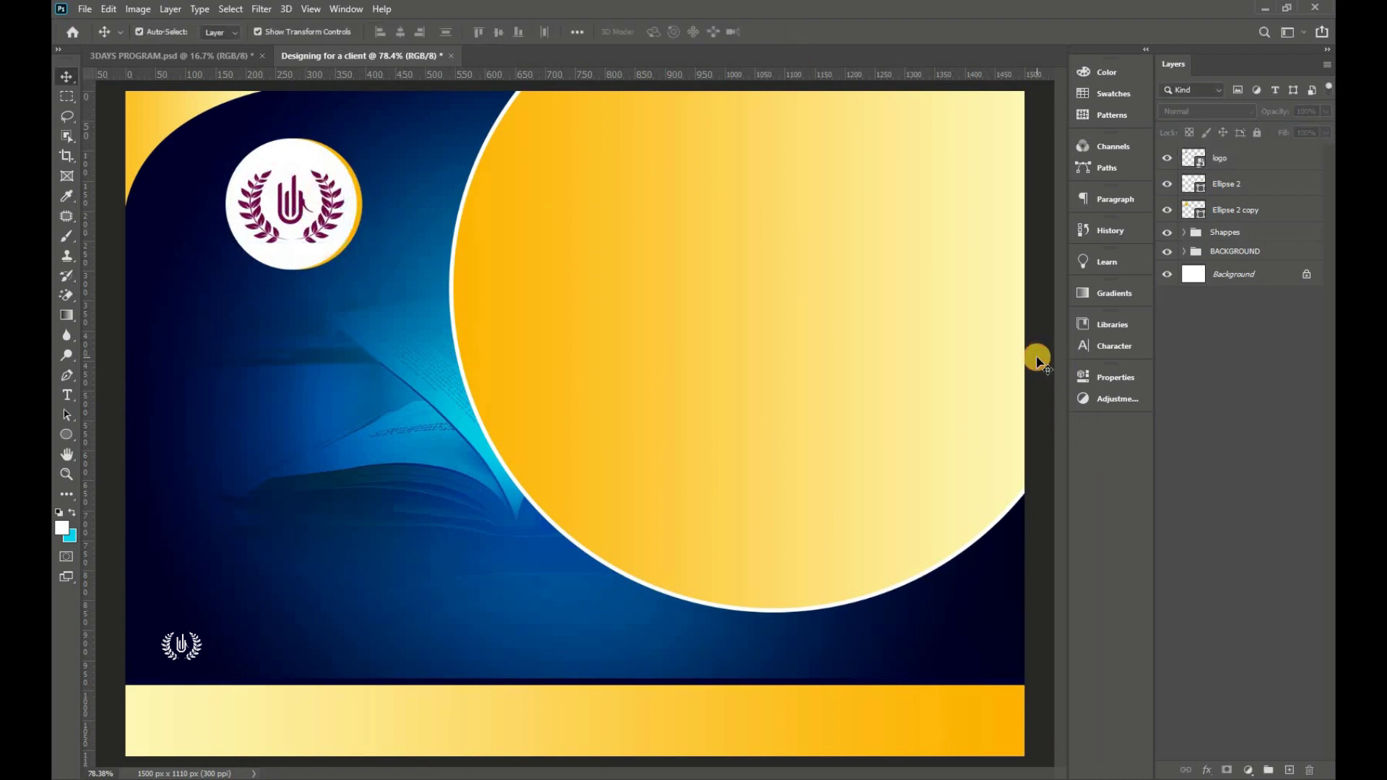
- Start a text line below the logo in Montserrat Bold at 10.23 pt
left_click(1267, 154)
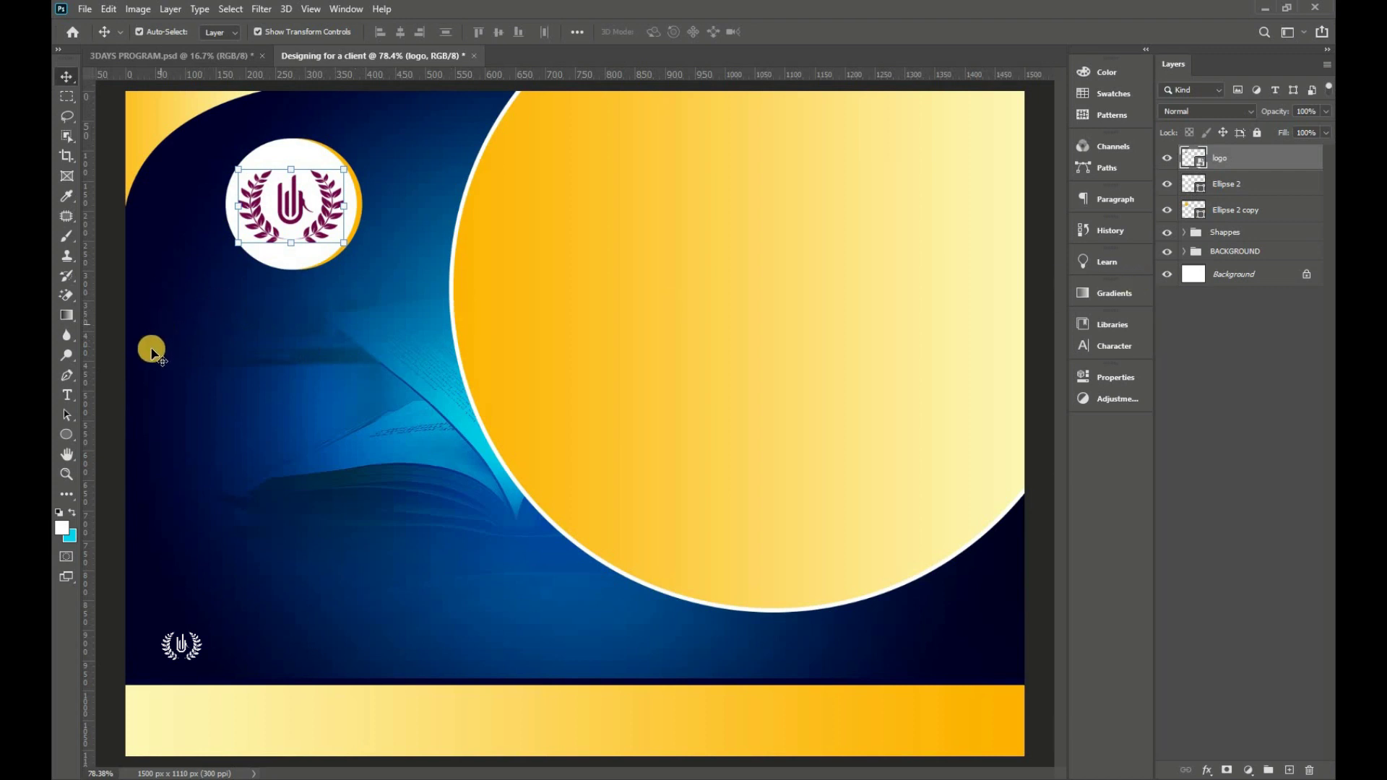
left_click(65, 396)
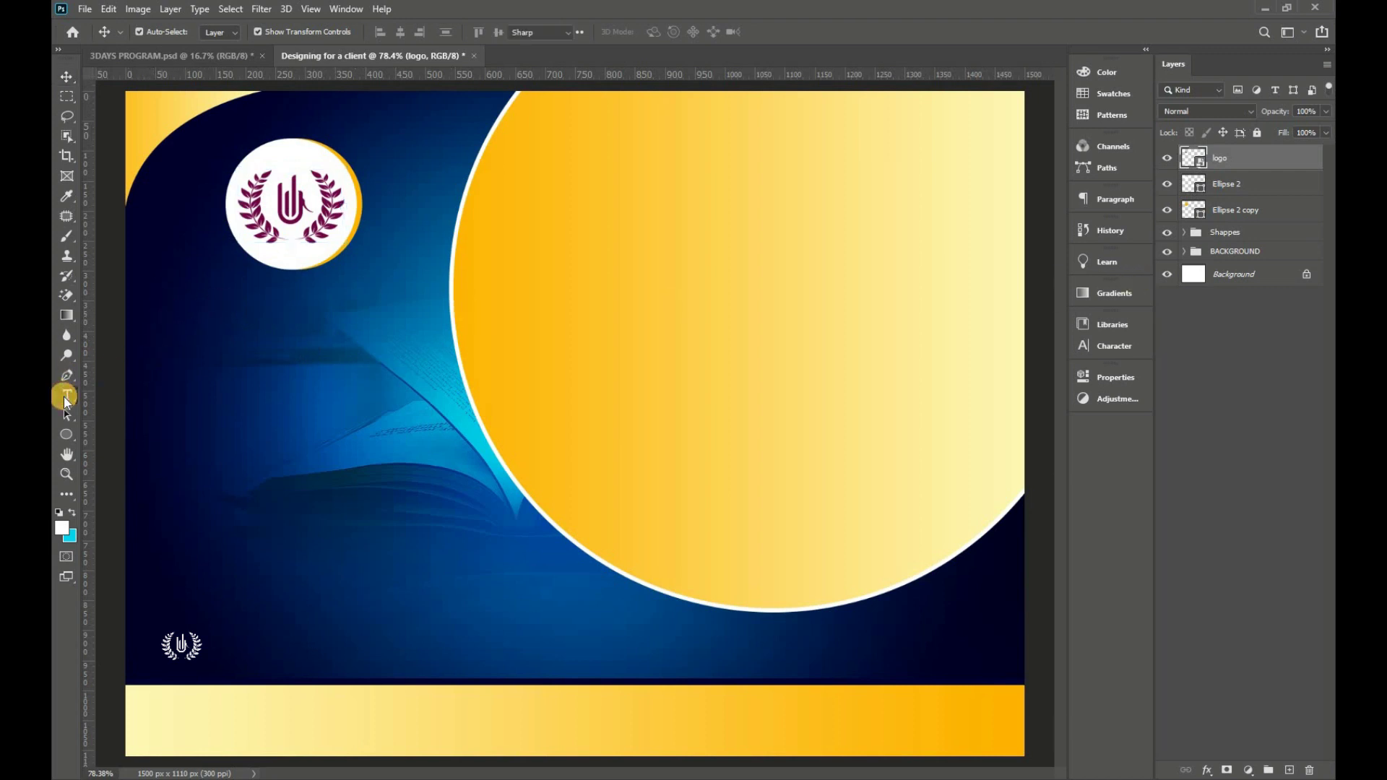
left_click(109, 393)
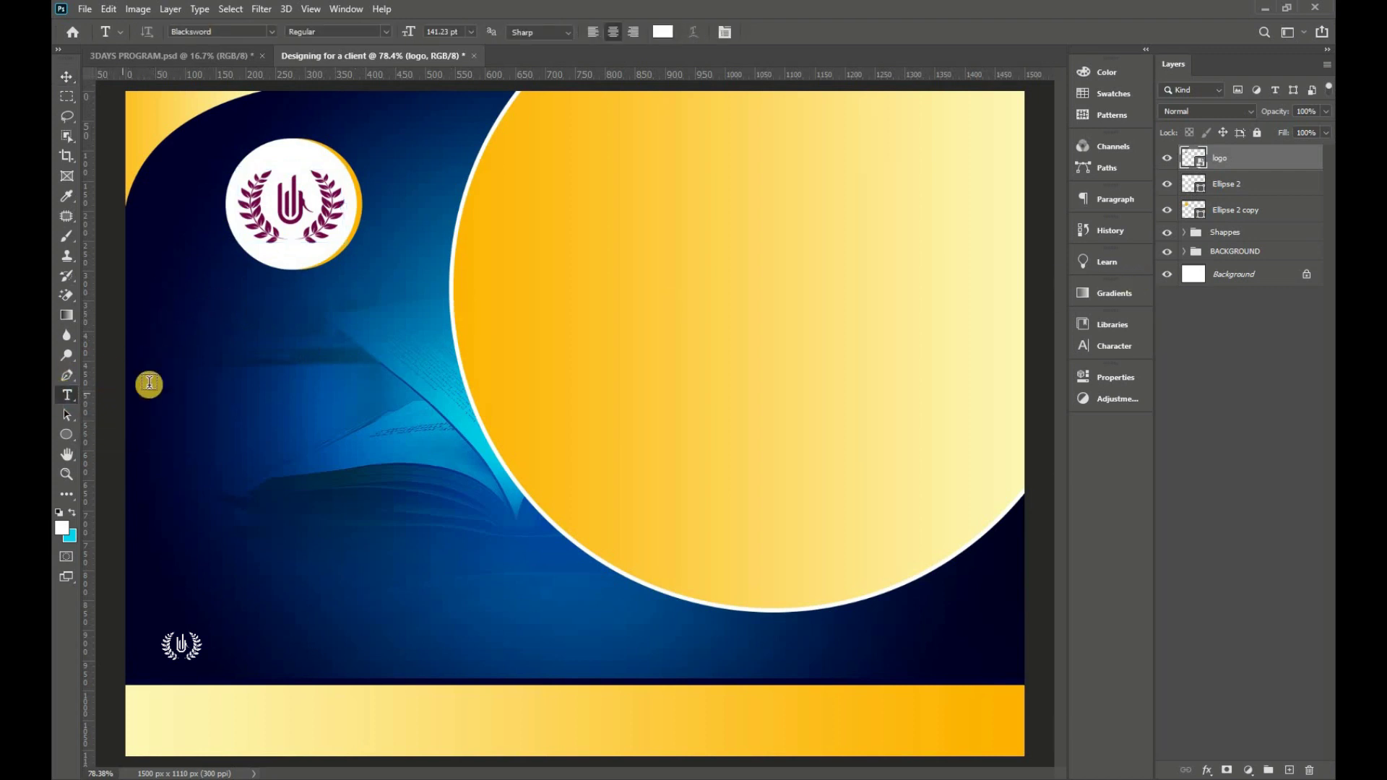
left_click(210, 316)
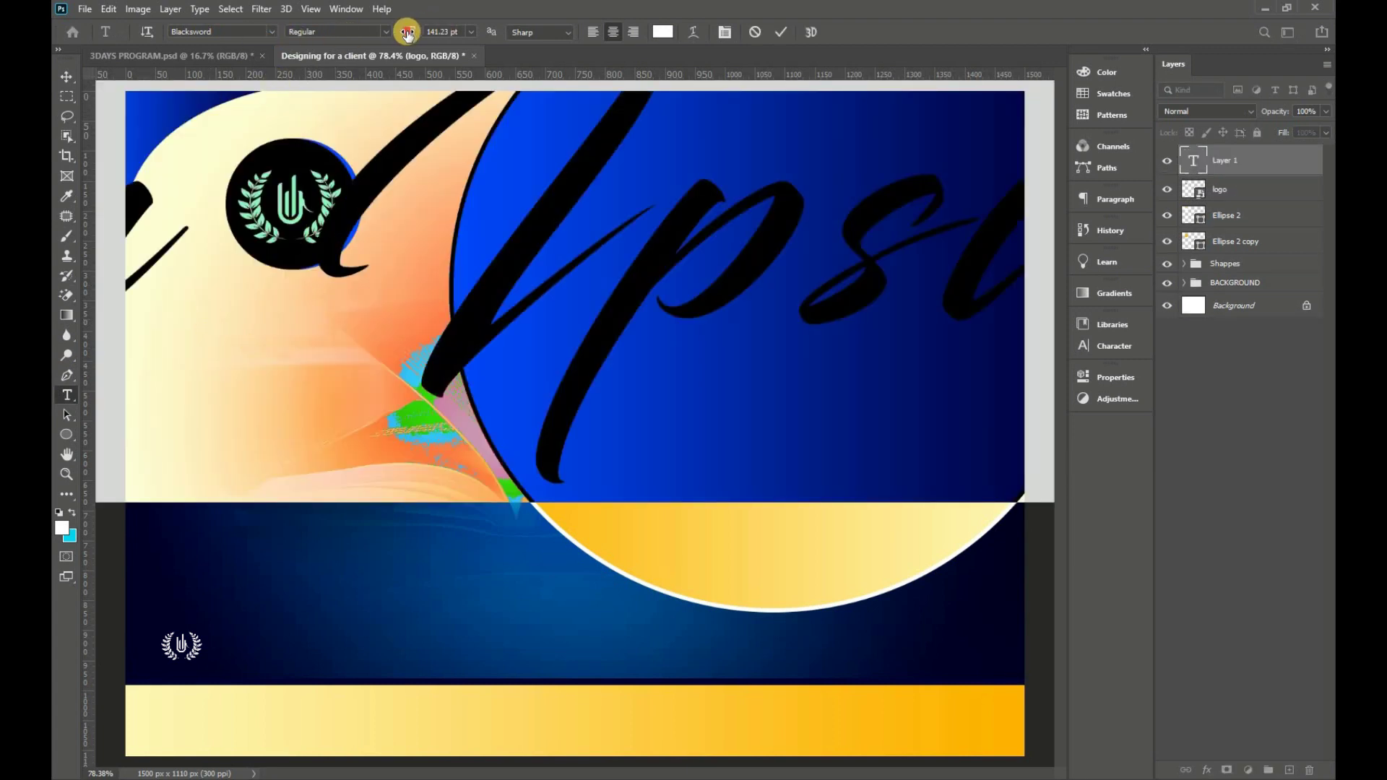
type("19.23")
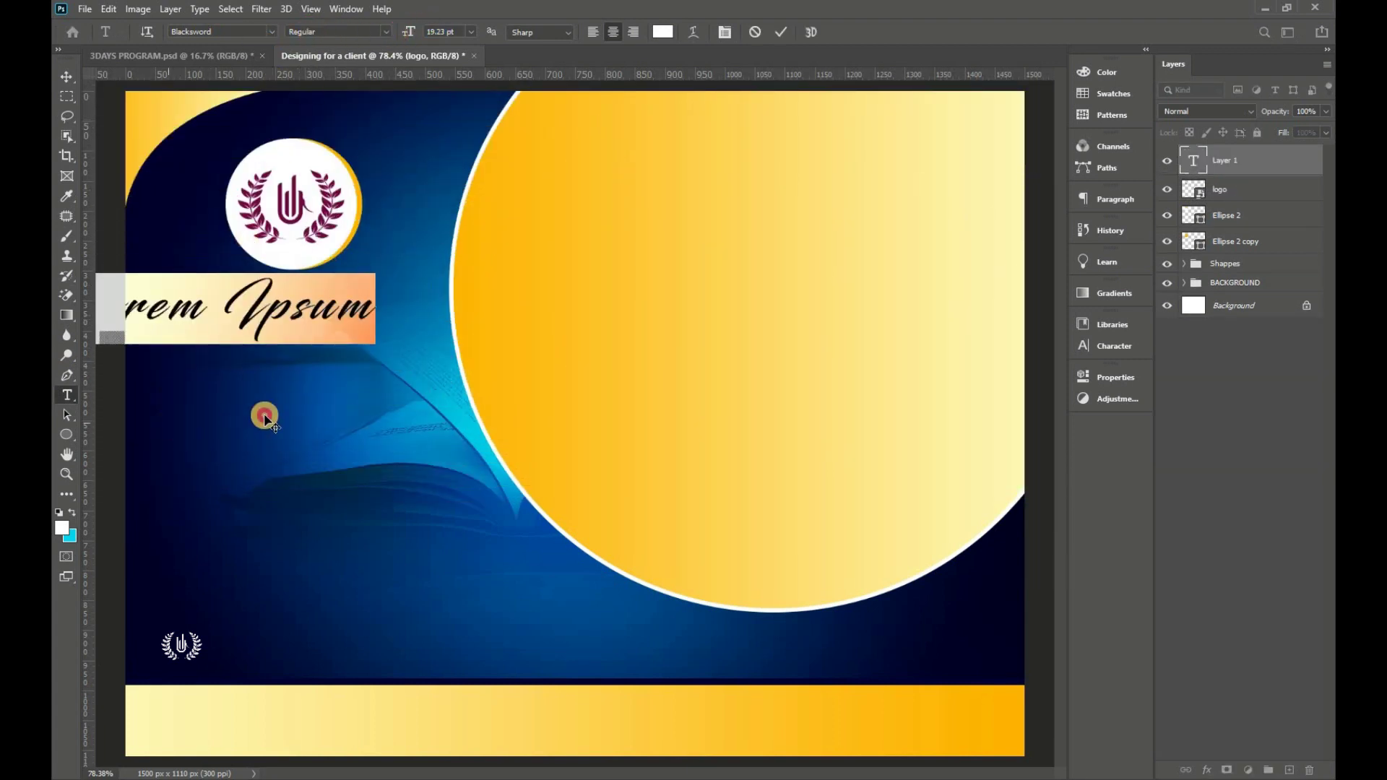
left_click(272, 31)
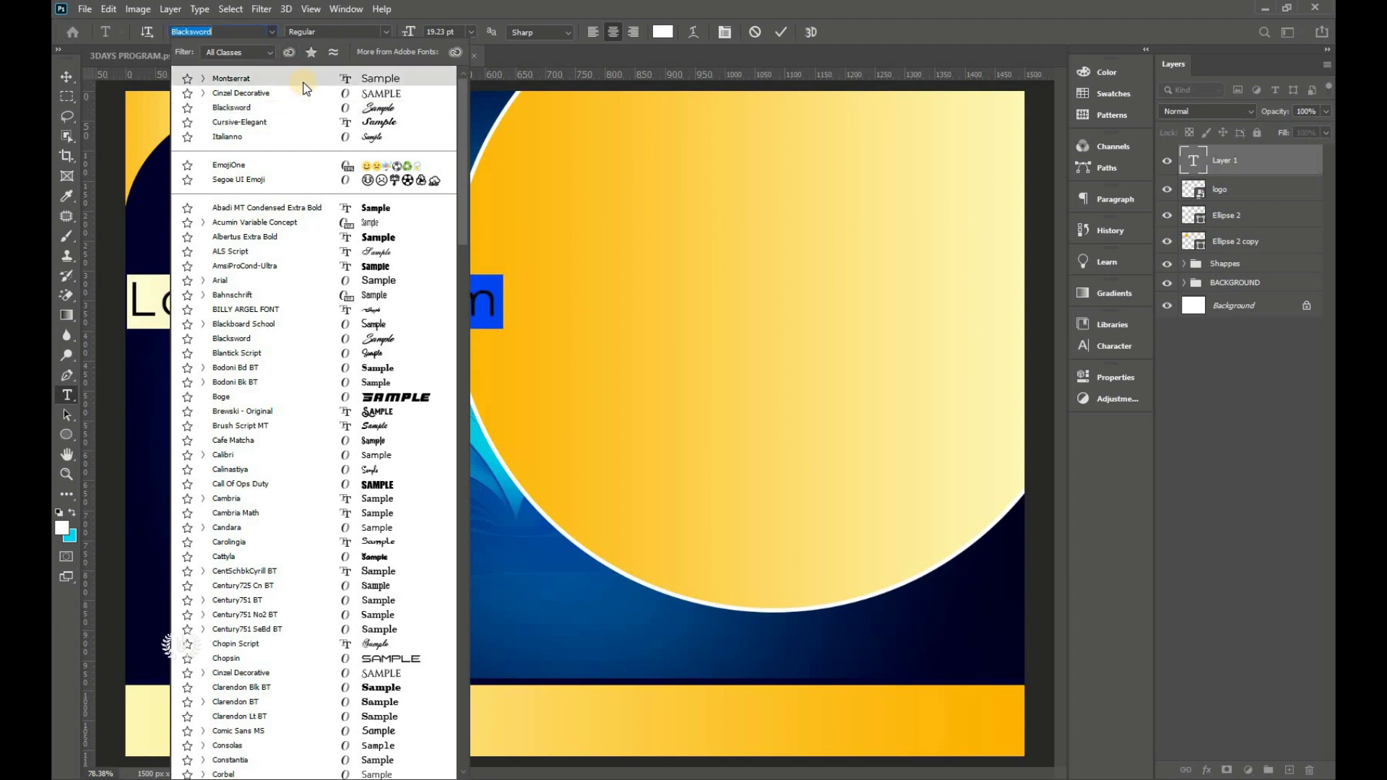
left_click(304, 80)
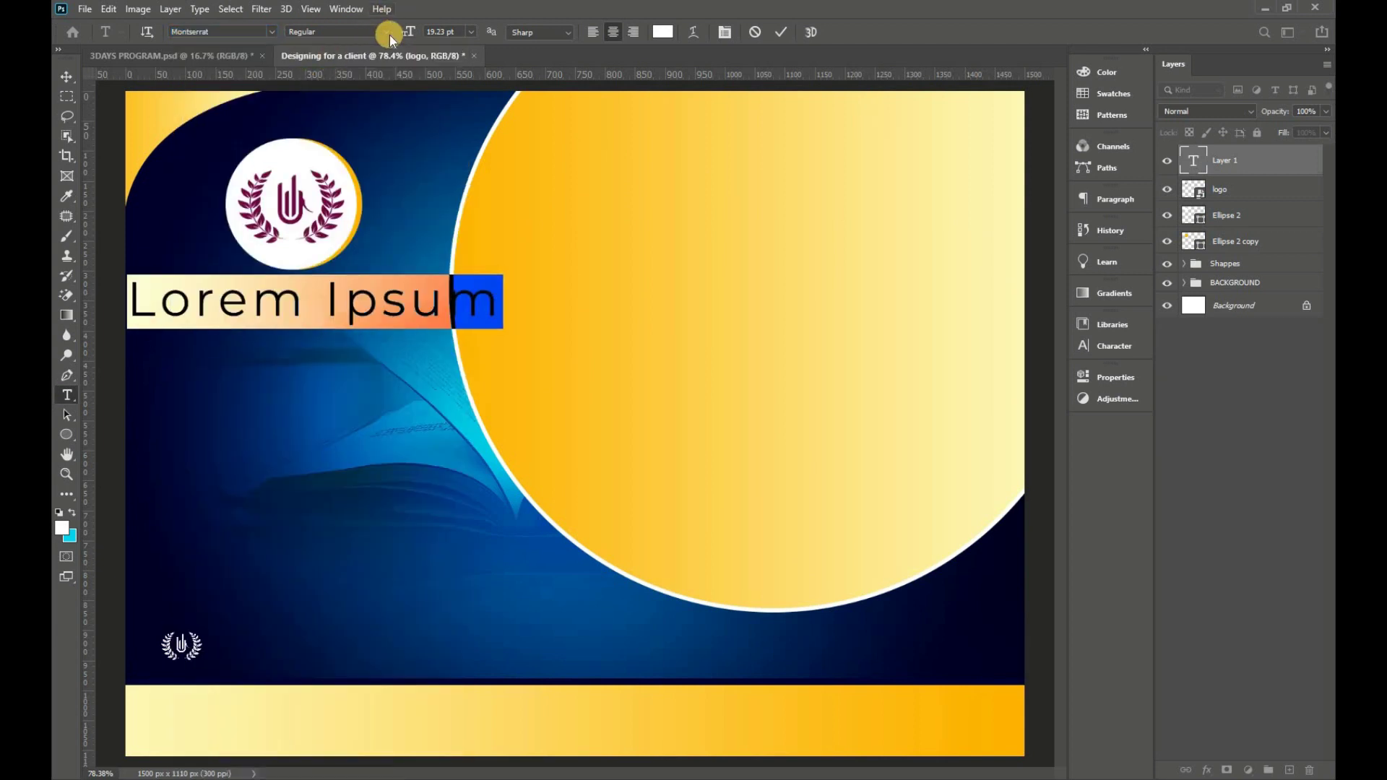
left_click(384, 30)
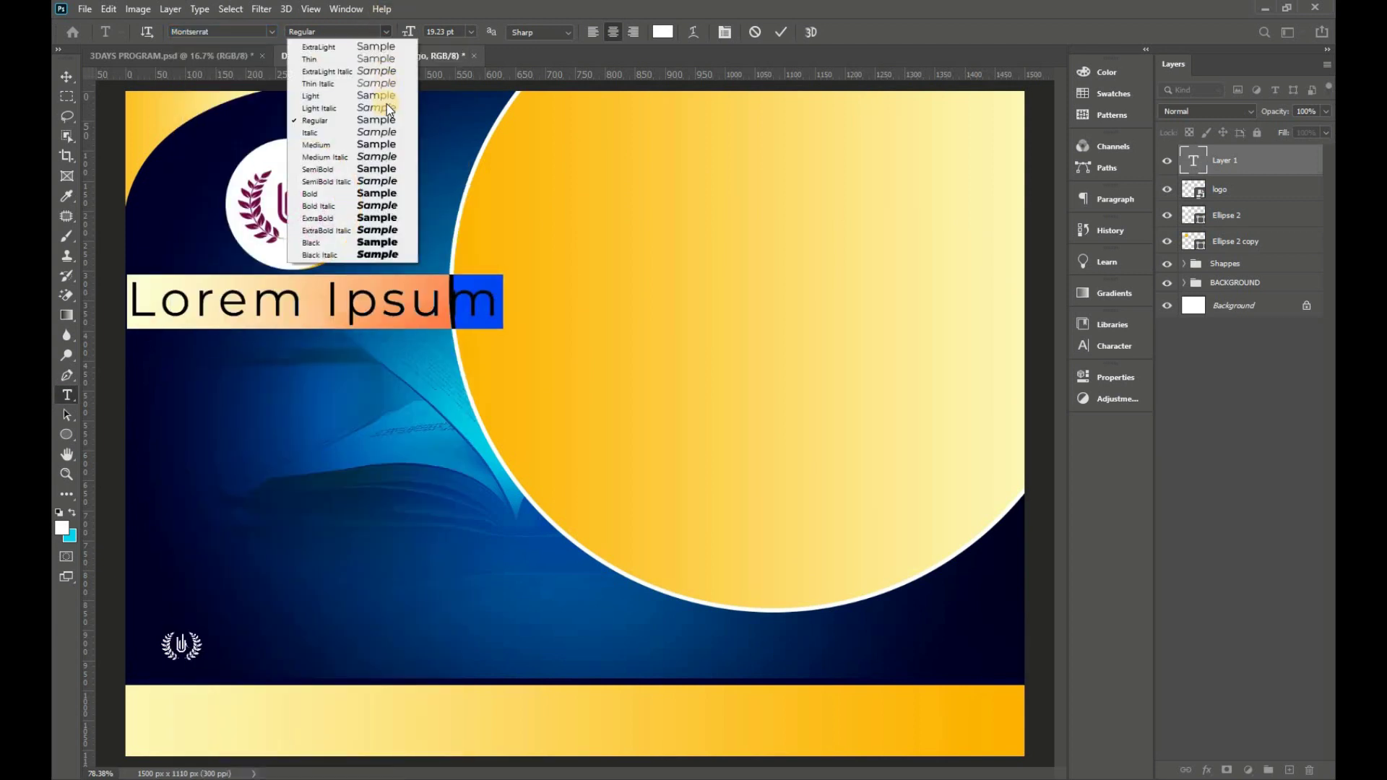
left_click(392, 193)
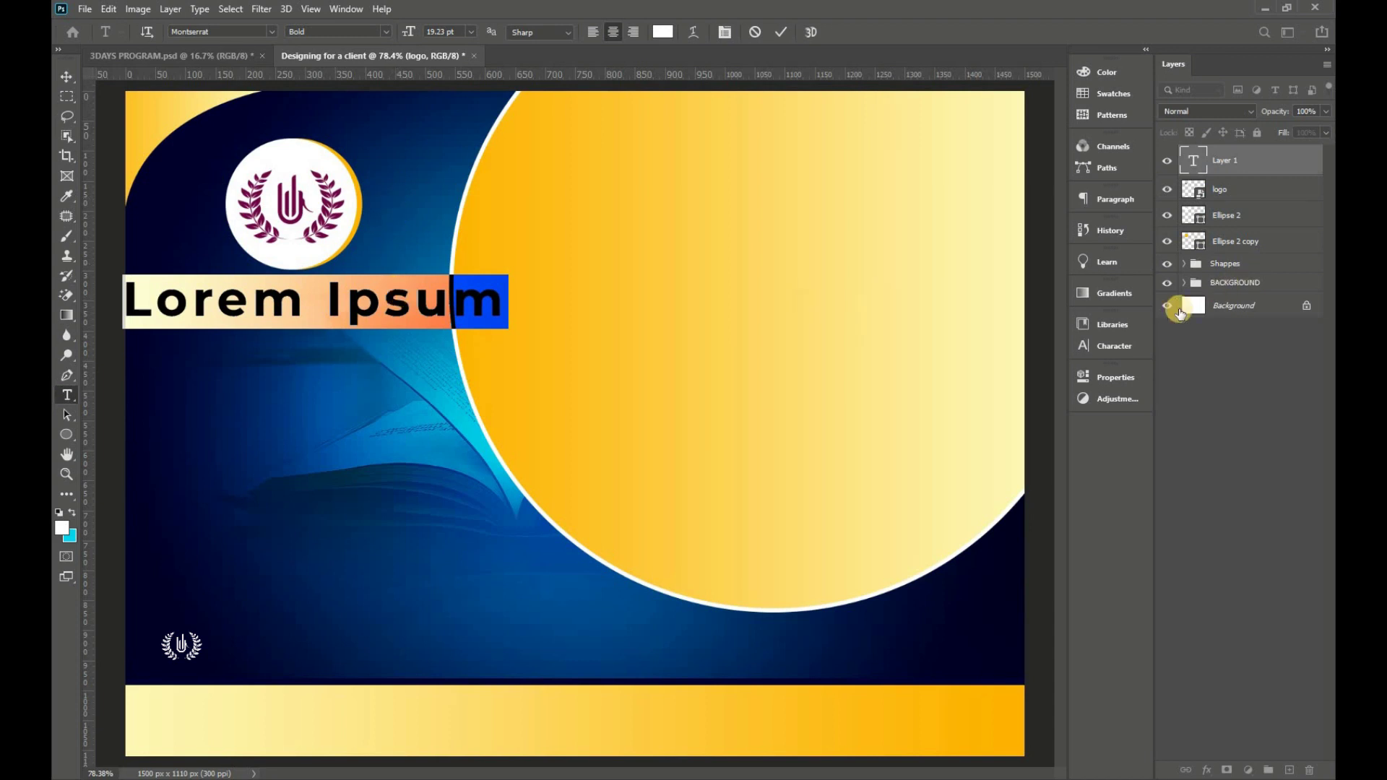
left_click(1113, 345)
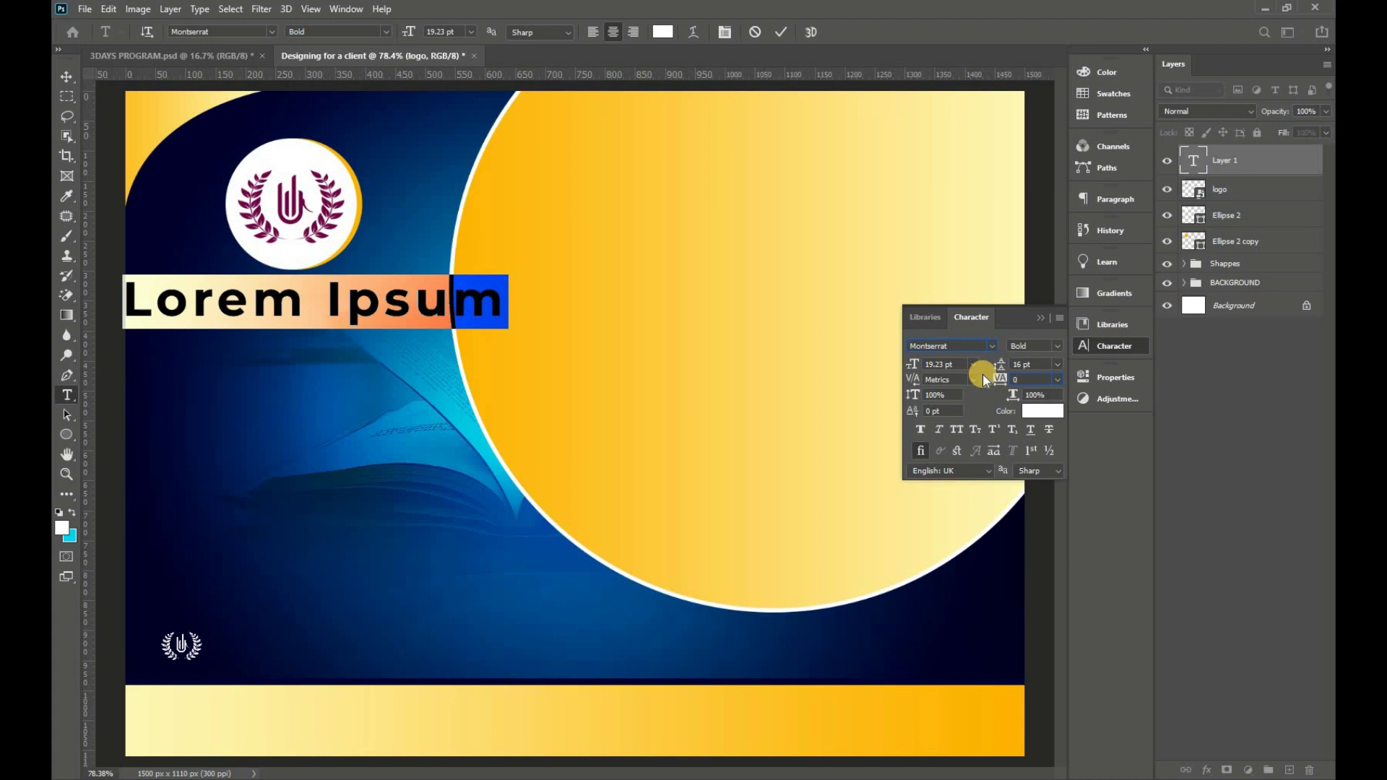
key("Return")
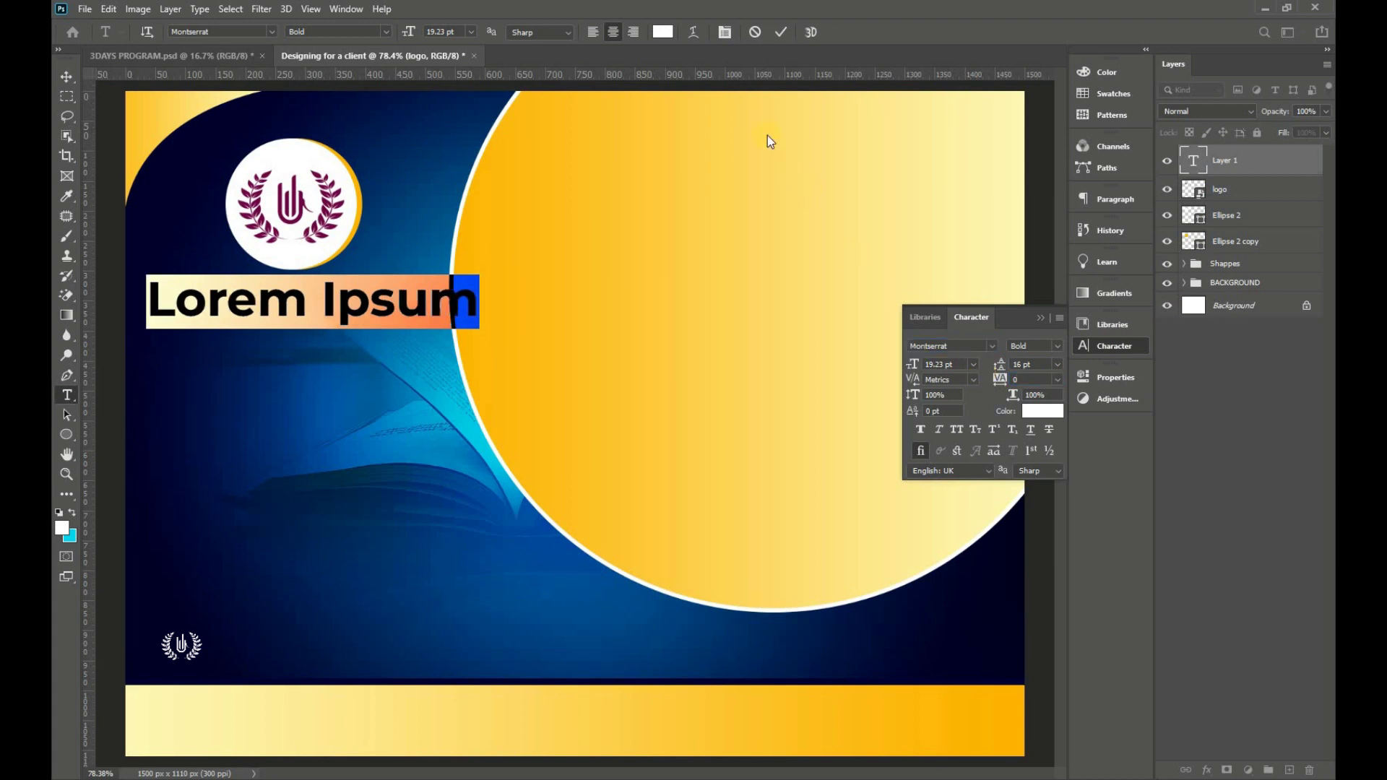
left_click_drag(410, 34, 403, 38)
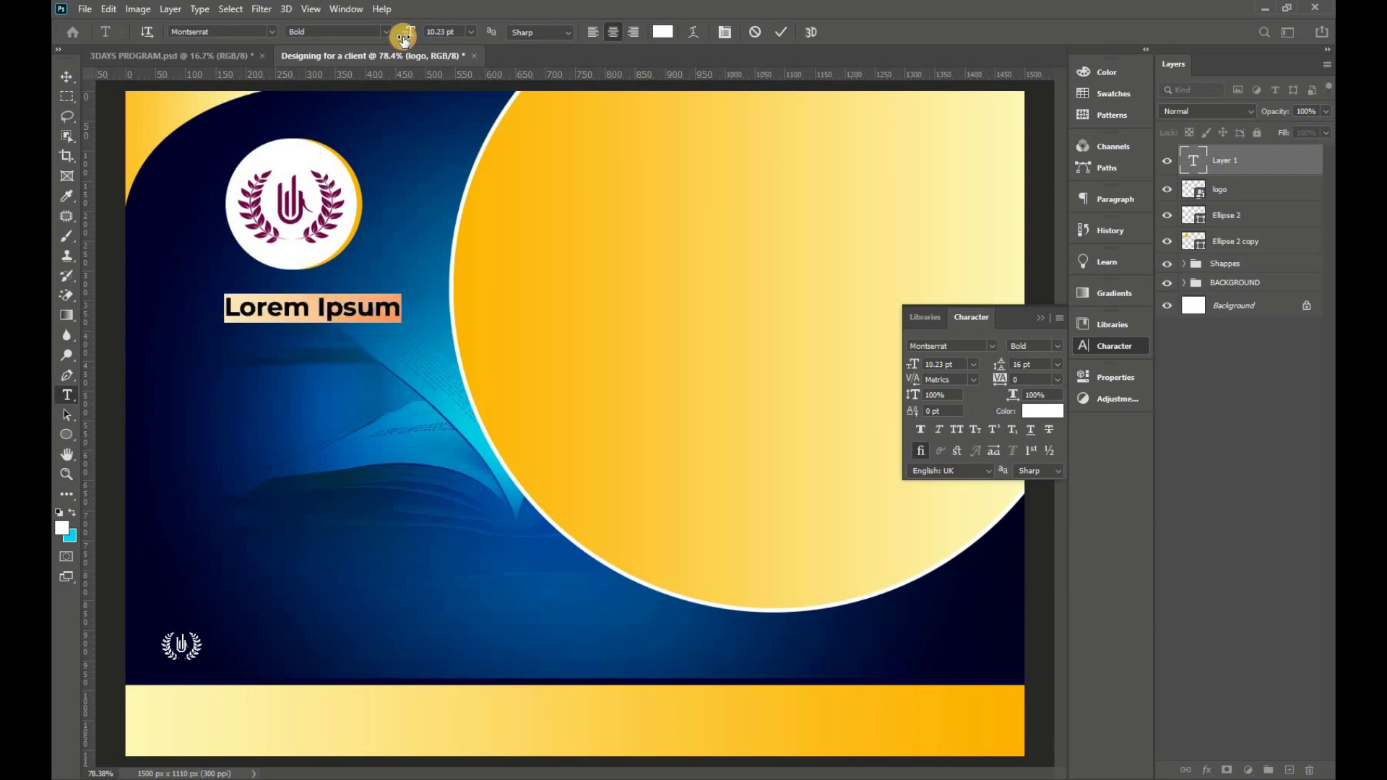
- Type 'BUILDING FAITH CHURCH INT.' in ExtraBold and scale it down beneath the logo
type("BUILDING")
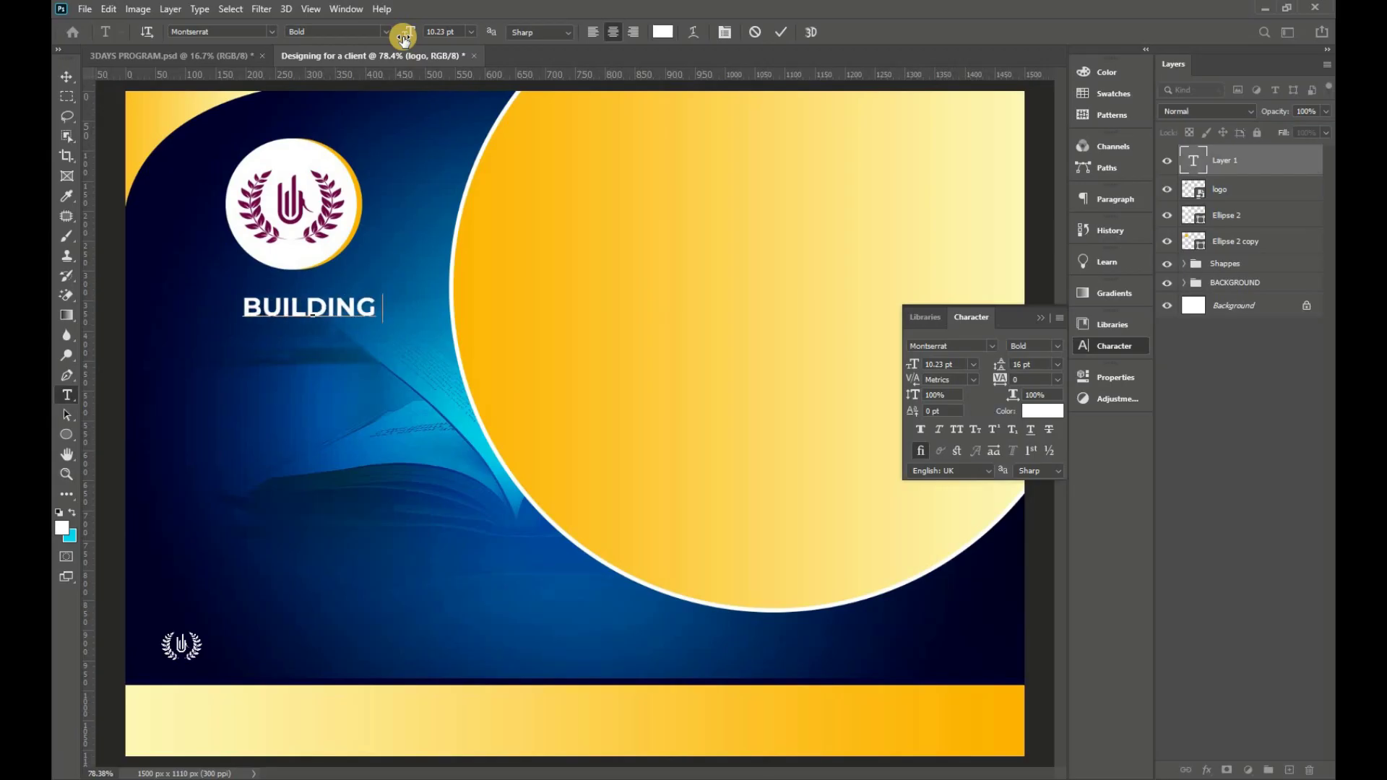
type(" FAITH CHURCH")
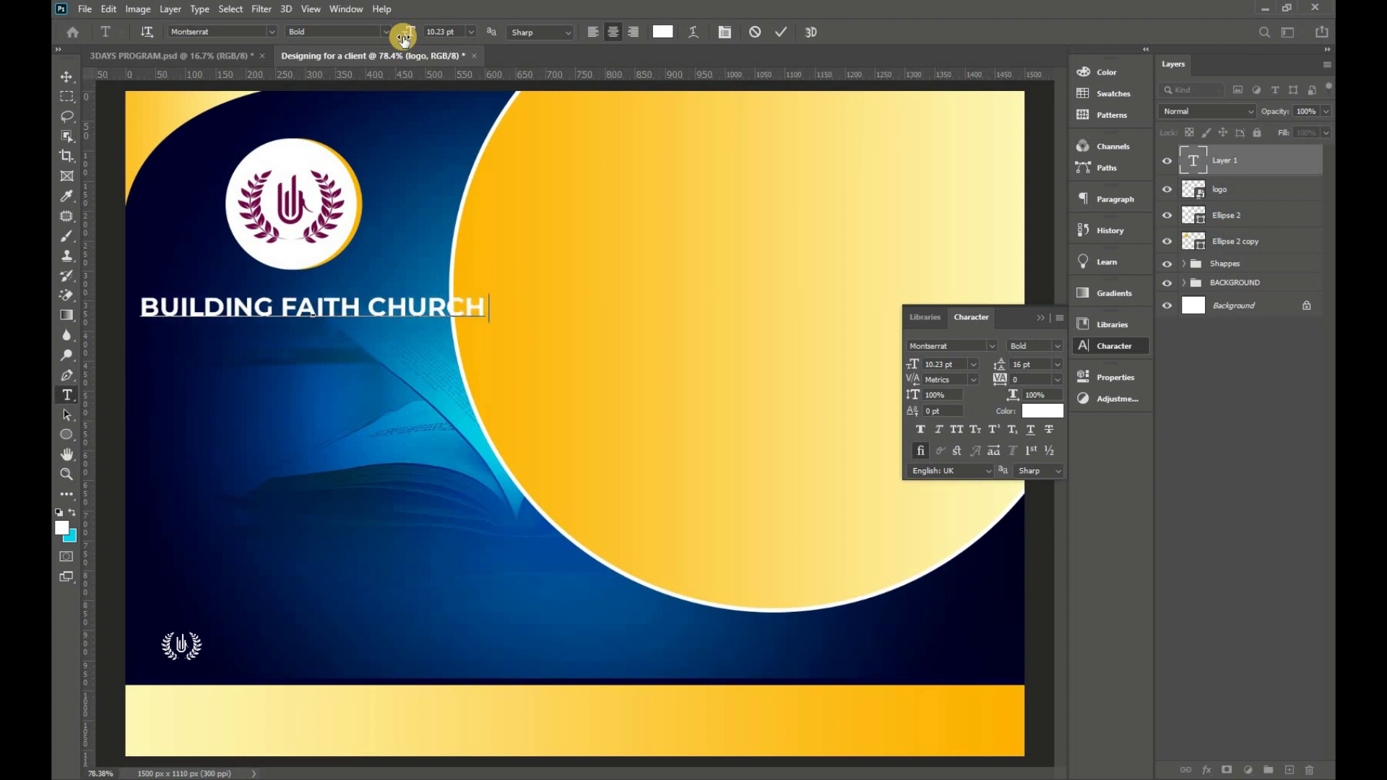
type(" INT.")
key("ctrl+a")
left_click(387, 31)
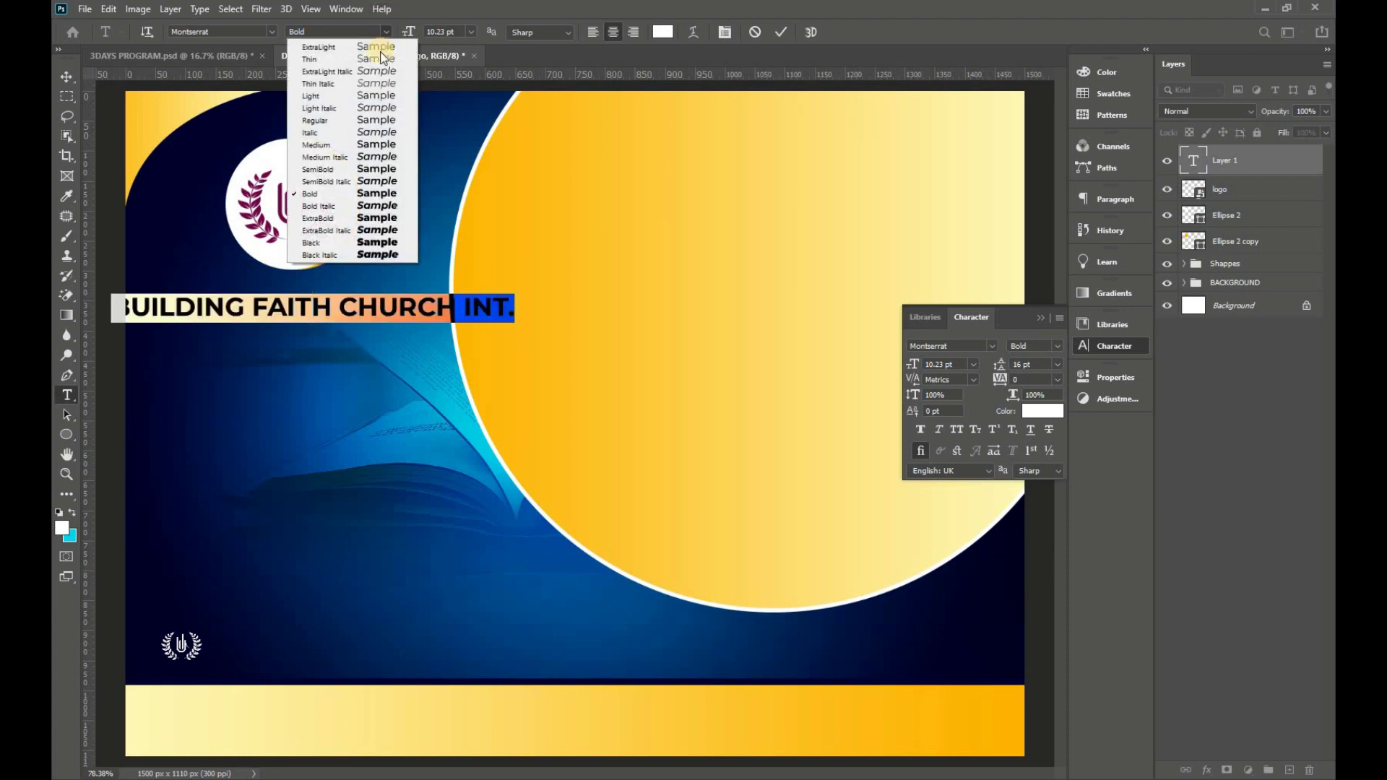
left_click(377, 219)
key("ctrl+Return")
key("ctrl+t")
mouse_move(510, 318)
left_mouse_down()
mouse_move(356, 318)
mouse_move(361, 284)
left_mouse_up()
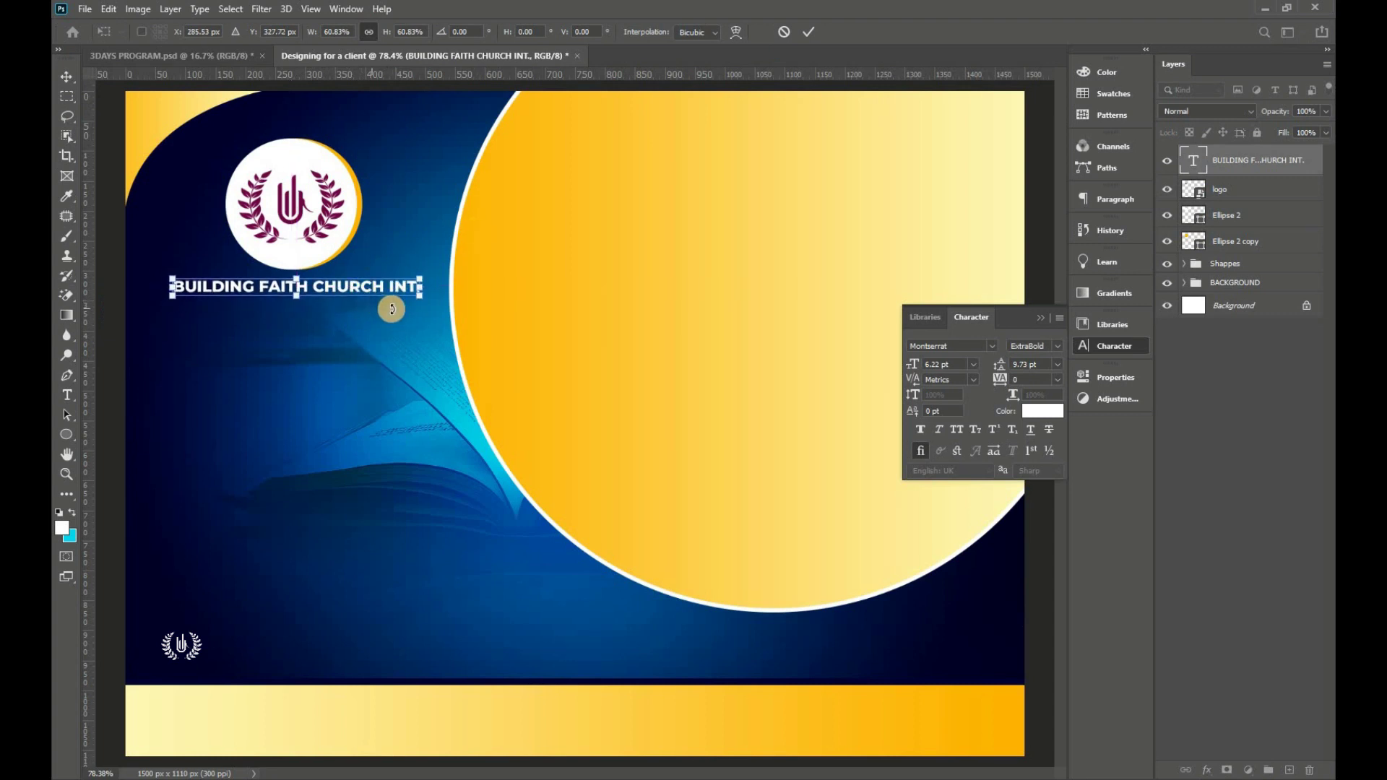
key("Return")
left_click(66, 395)
- Type 'KOJO-OKU BRANCH' in Montserrat SemiBold Italic at about 5 pt
left_click(269, 318)
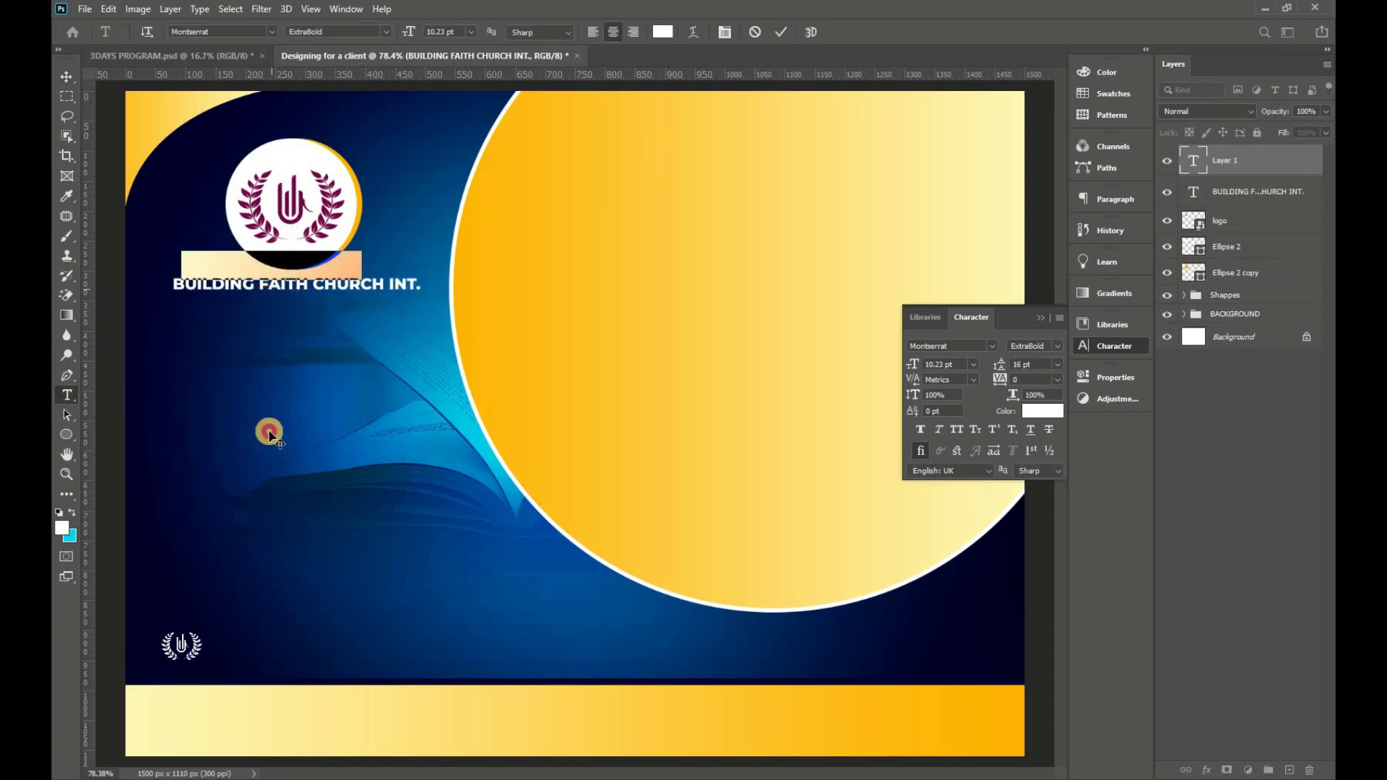
left_click(383, 31)
left_click(373, 182)
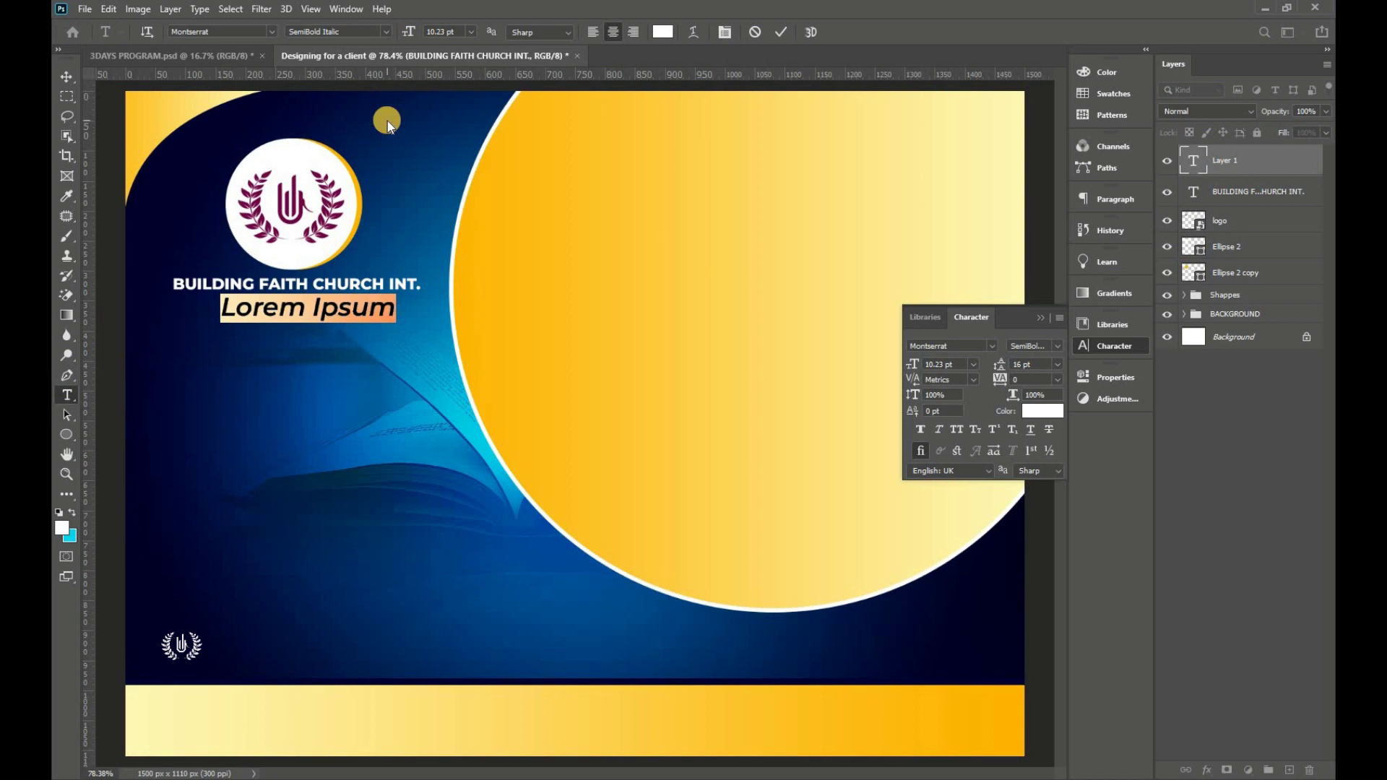
type("KOJO-OKU")
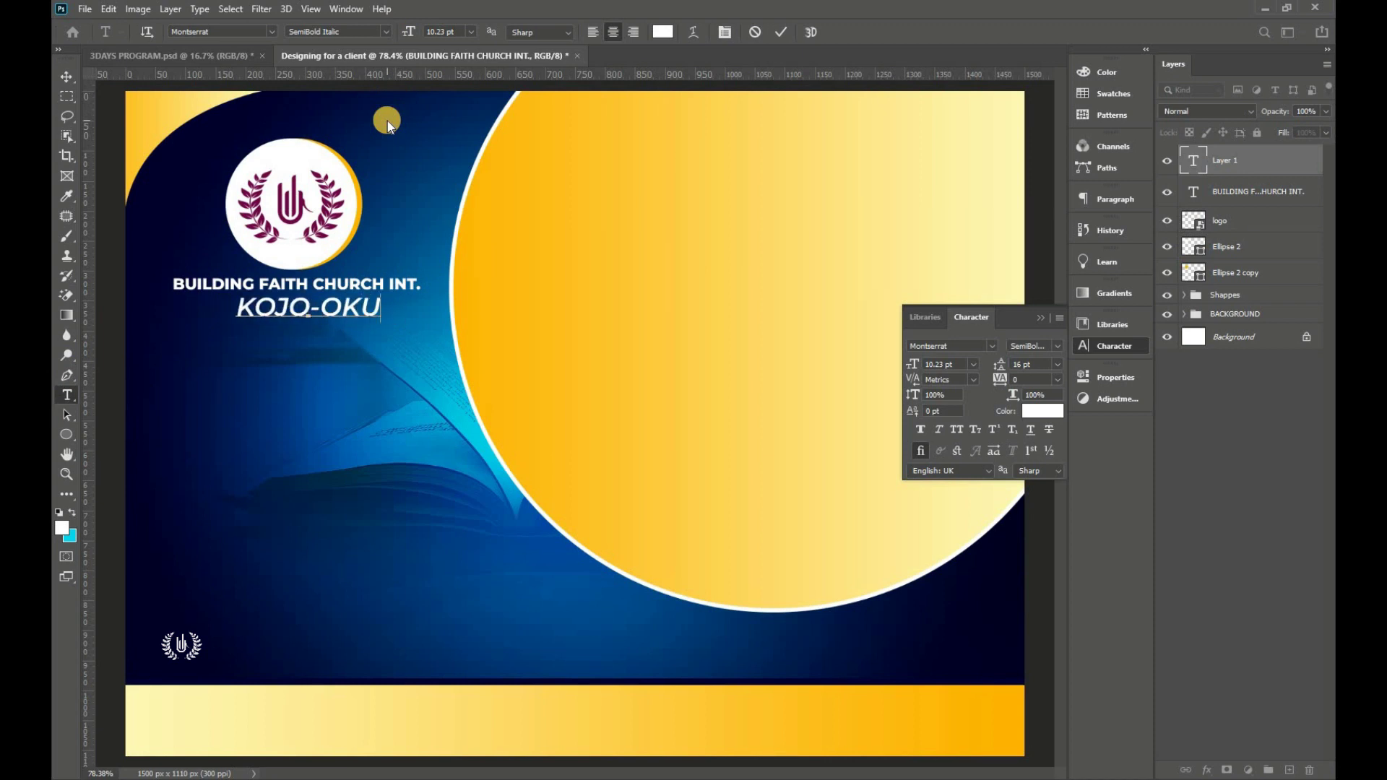
type(" BRANCH")
key("ctrl+a")
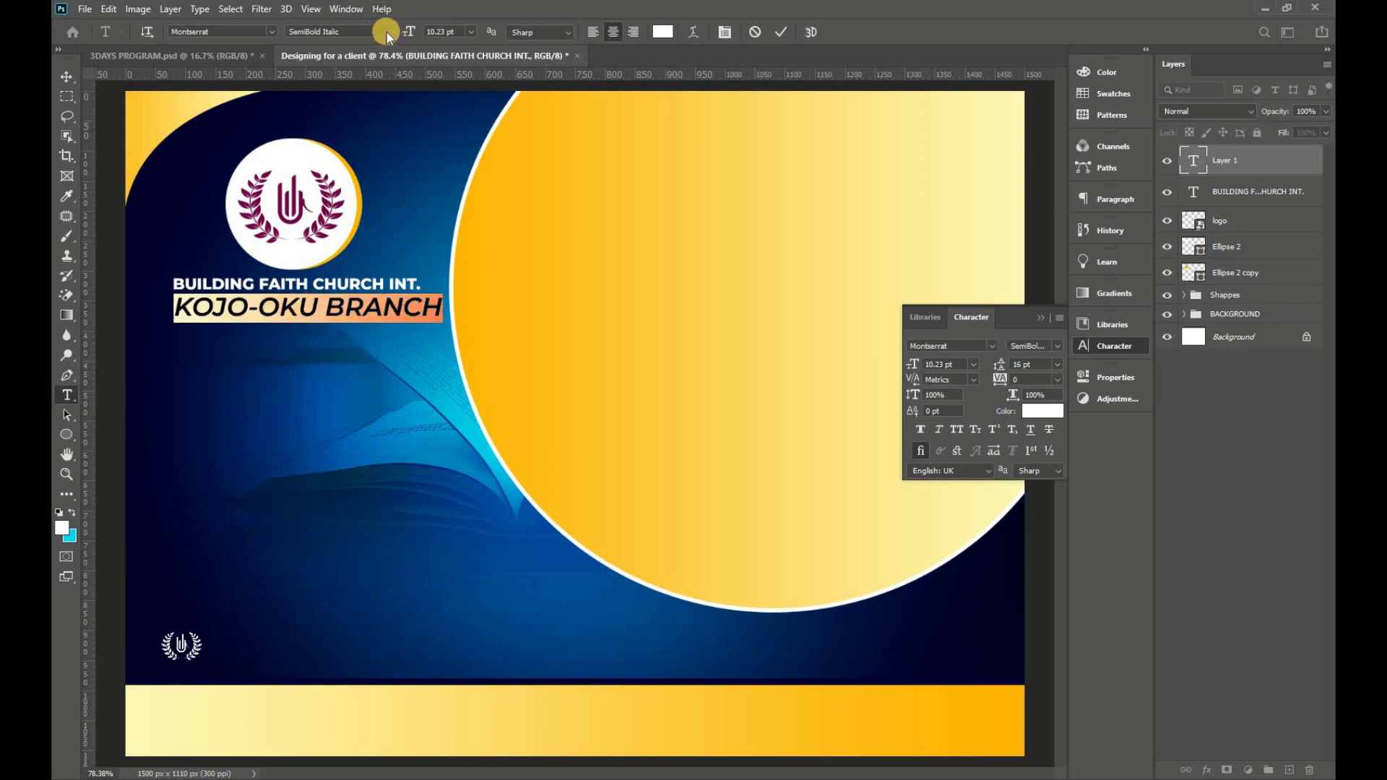
left_click_drag(408, 32, 407, 35)
- Colour the branch text yellow #ffb400 and position it under the church name
left_click(663, 32)
key("alt+Tab")
right_click(432, 333)
left_click(460, 380)
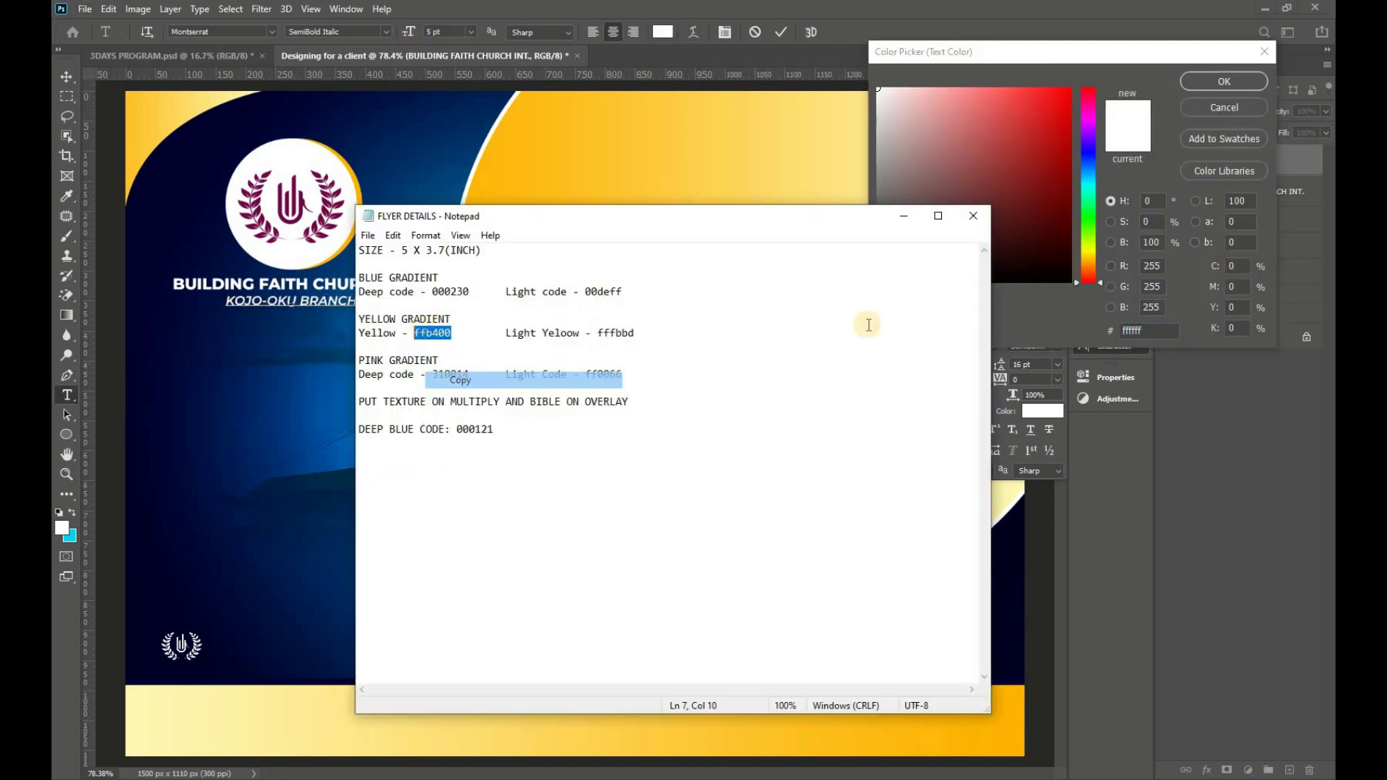
right_click(1149, 330)
left_click(1162, 409)
left_click(1224, 81)
left_click(66, 77)
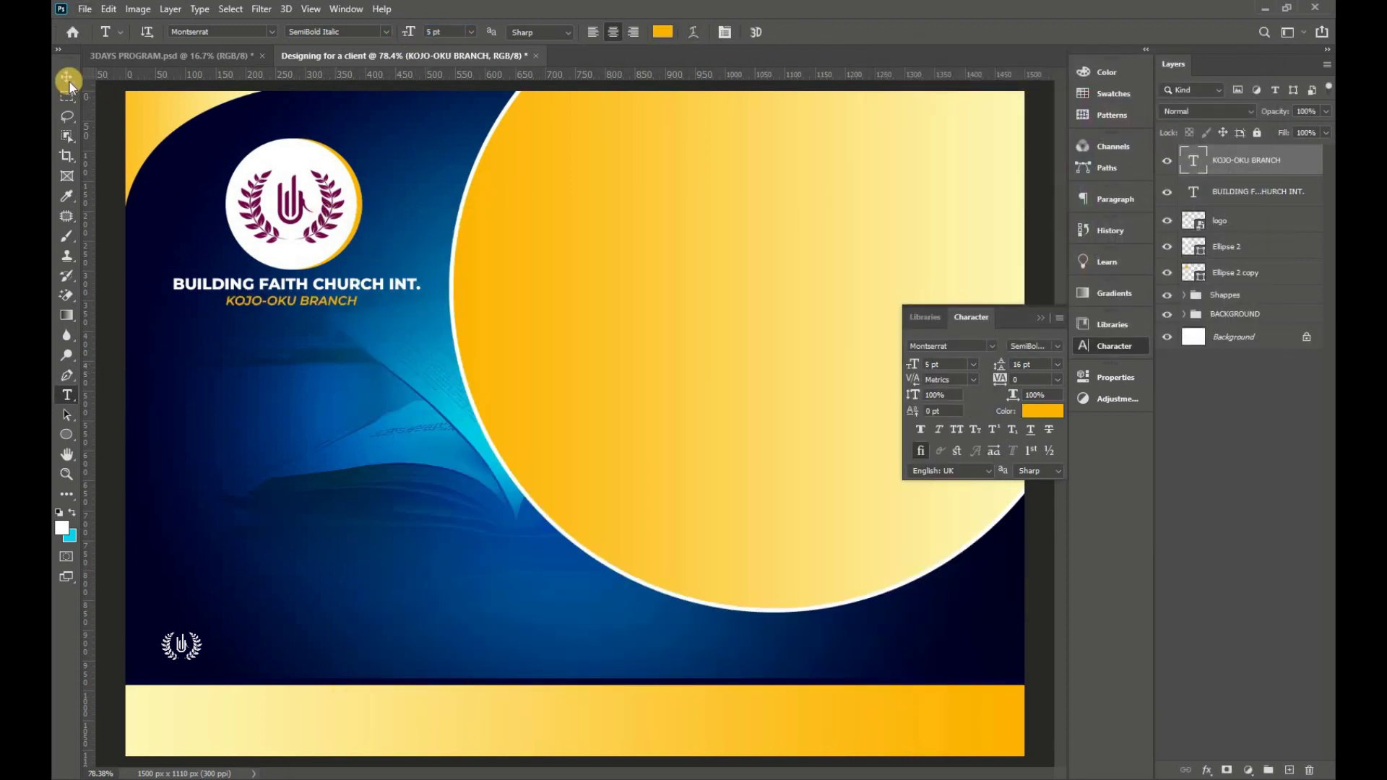
left_click_drag(357, 304, 365, 298)
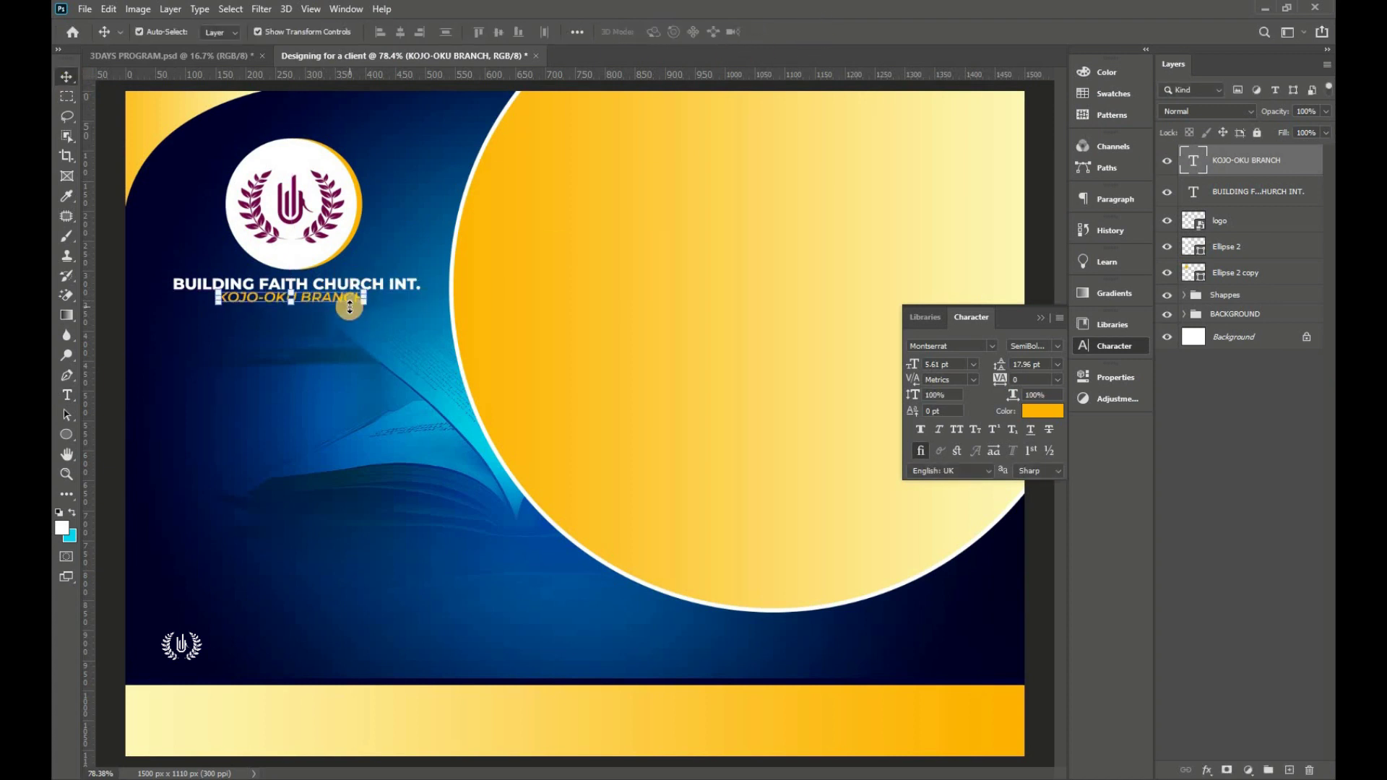
left_click(119, 215)
- Add the WOMAN'S MINISTRY heading below the branch line in Montserrat Black
left_click(1041, 318)
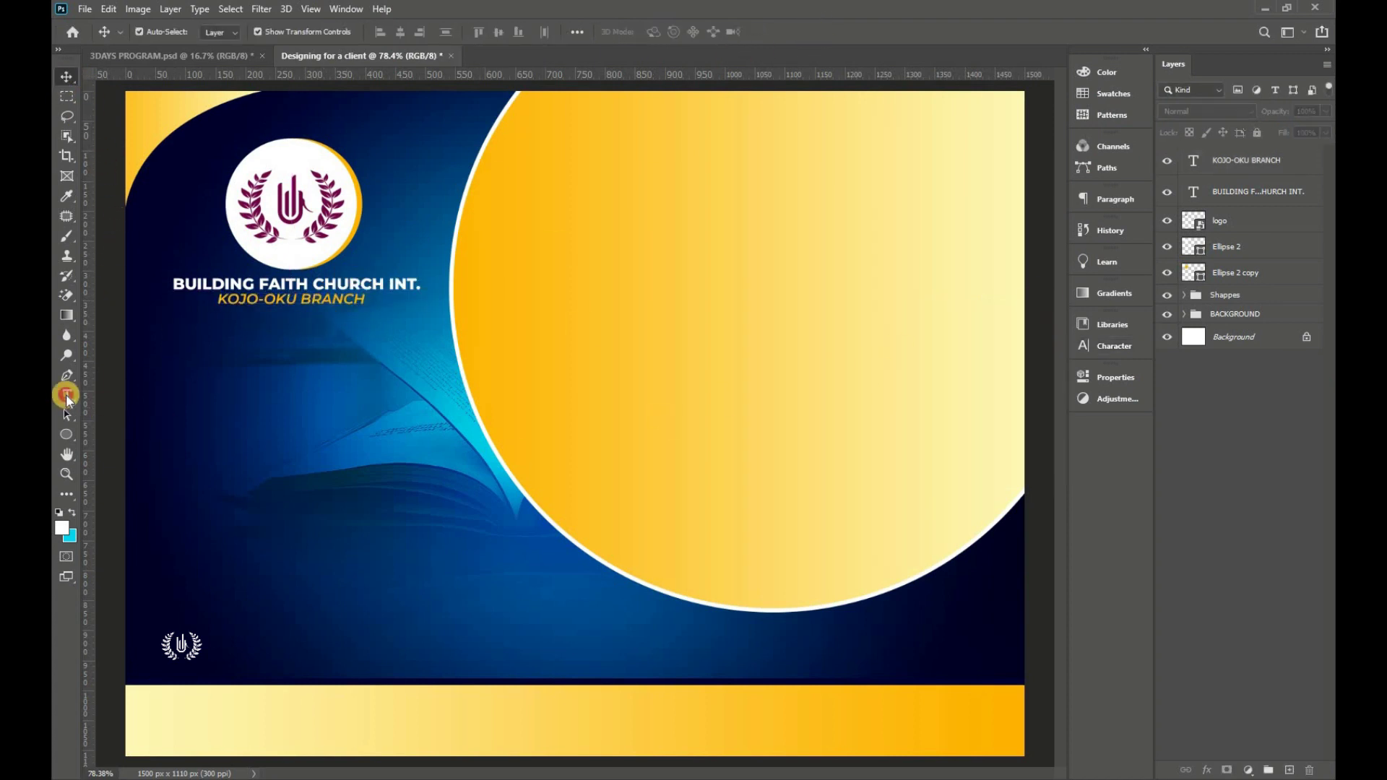
left_click(67, 395)
left_click(218, 354)
left_click(383, 32)
left_click(387, 228)
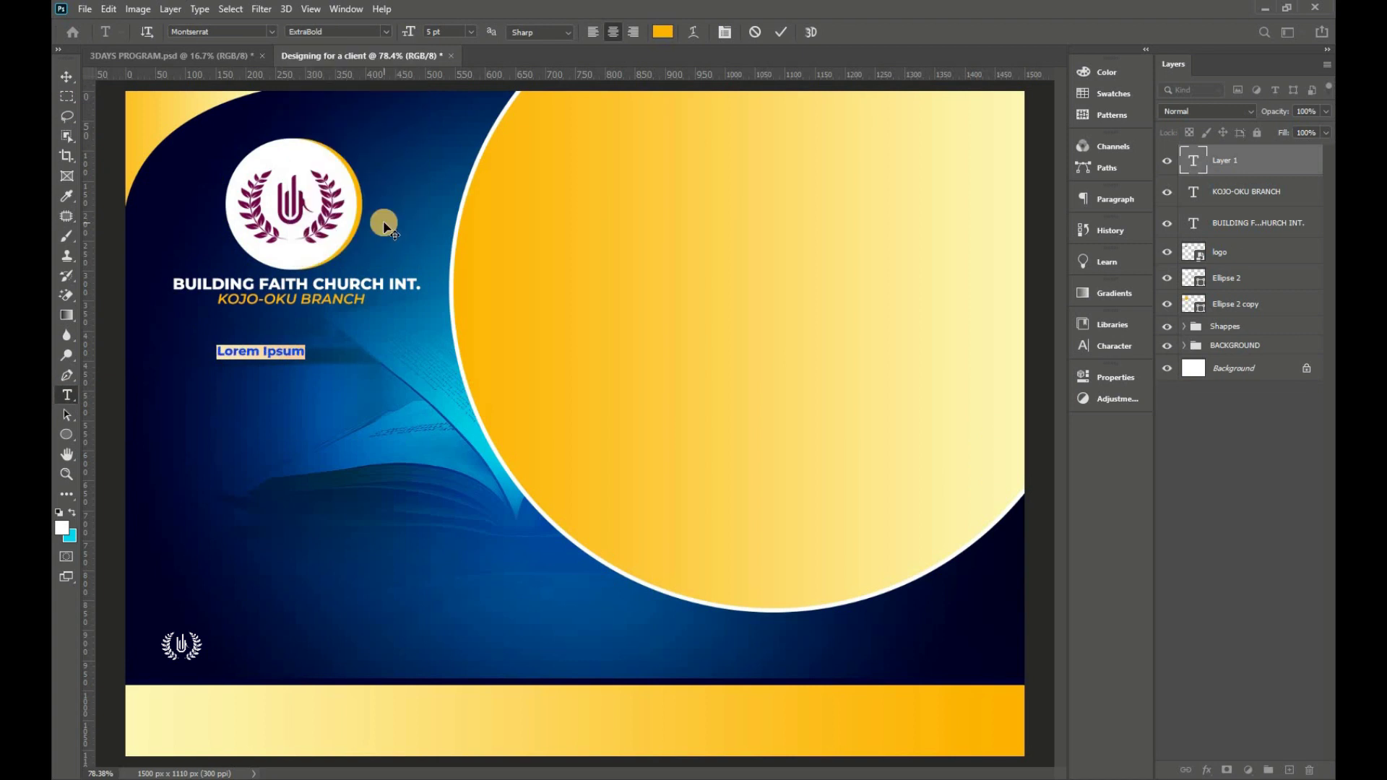
type("WOMAN")
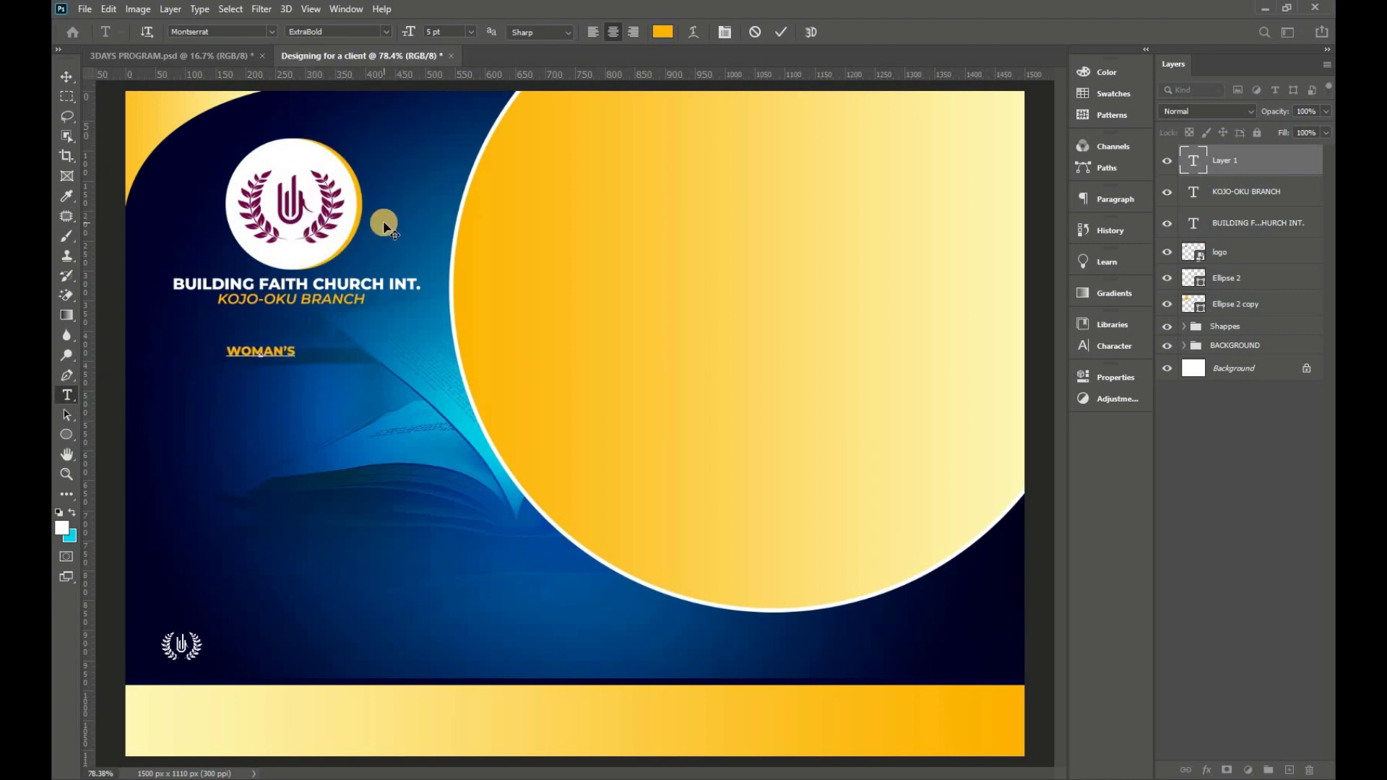
type("STRY")
key("ctrl+a")
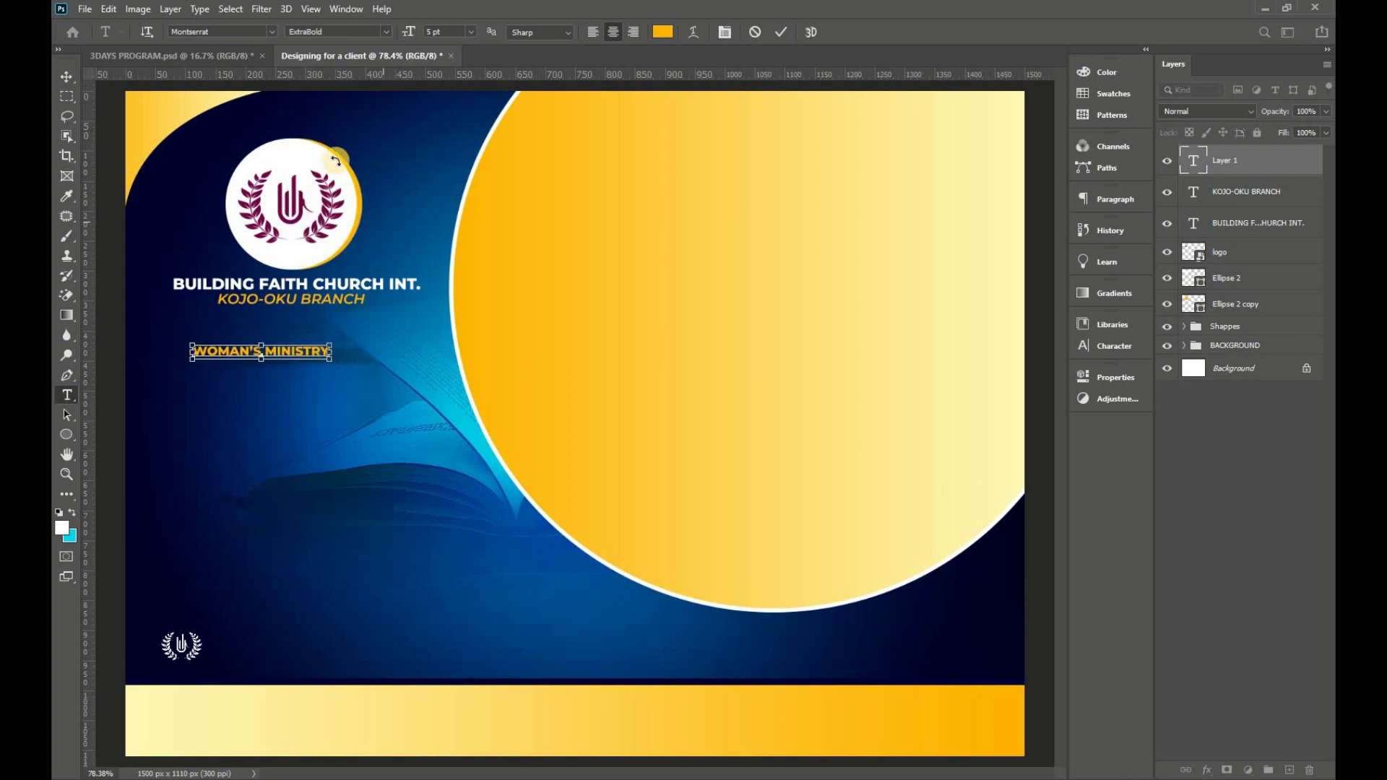
left_click(386, 32)
left_click(379, 243)
- Scale up the WOMAN'S MINISTRY heading and nudge it up slightly
left_click(781, 32)
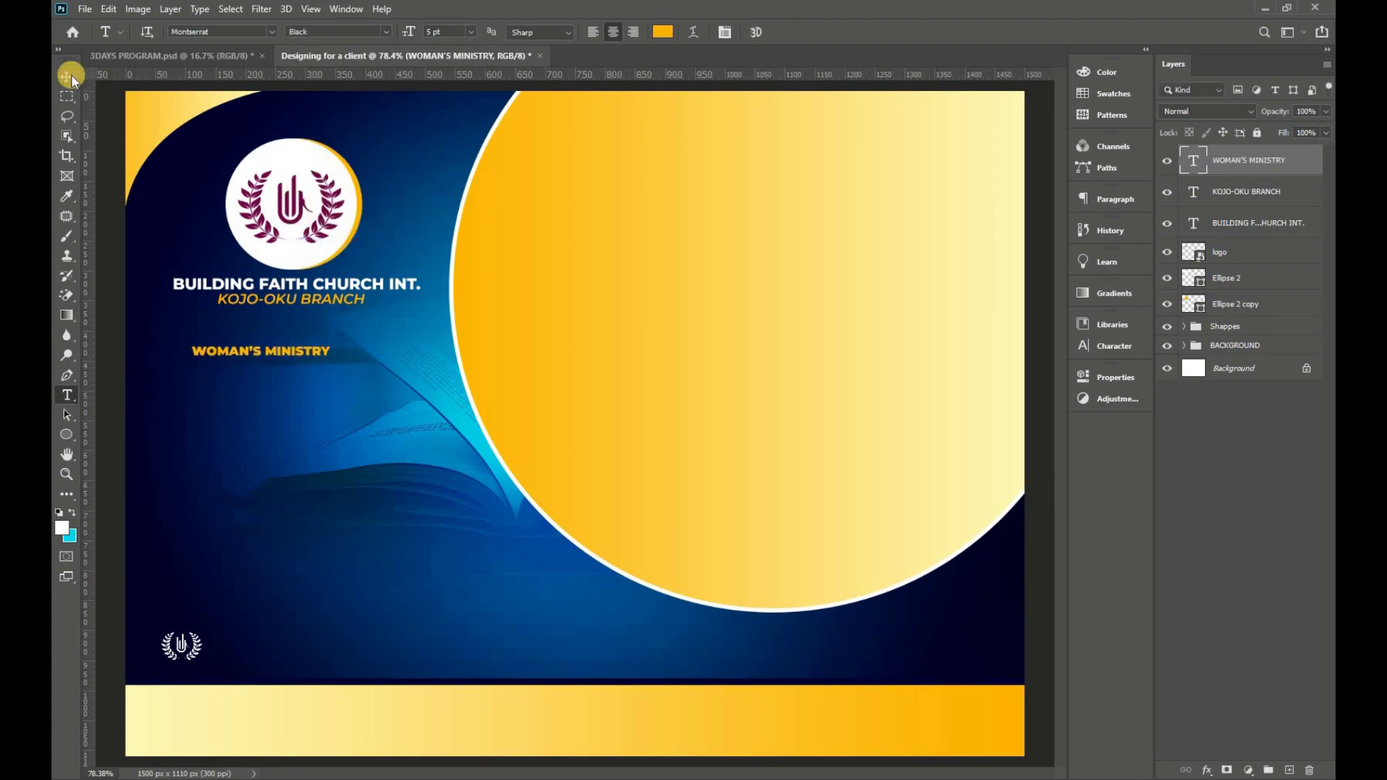
key("v")
left_click_drag(330, 359, 365, 376)
left_click_drag(387, 387, 393, 383)
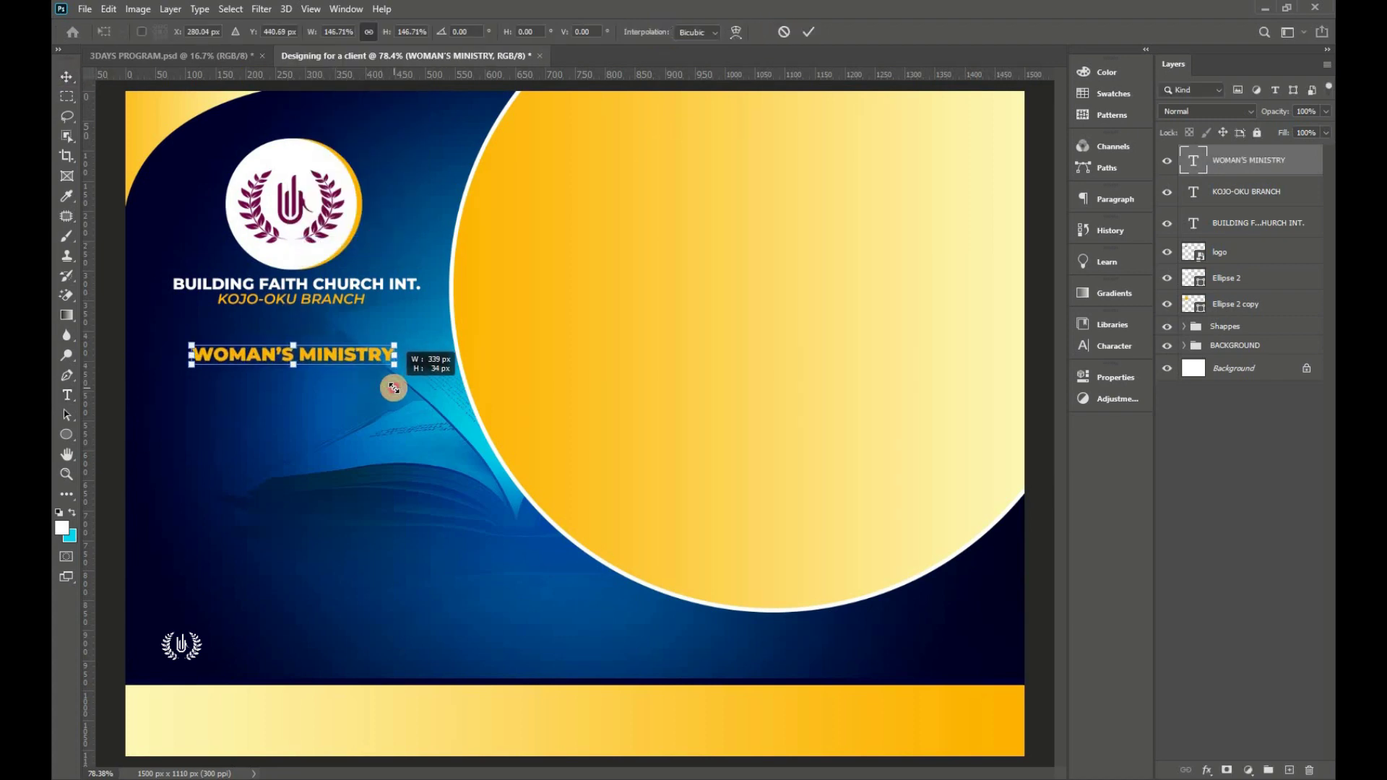
left_click(809, 31)
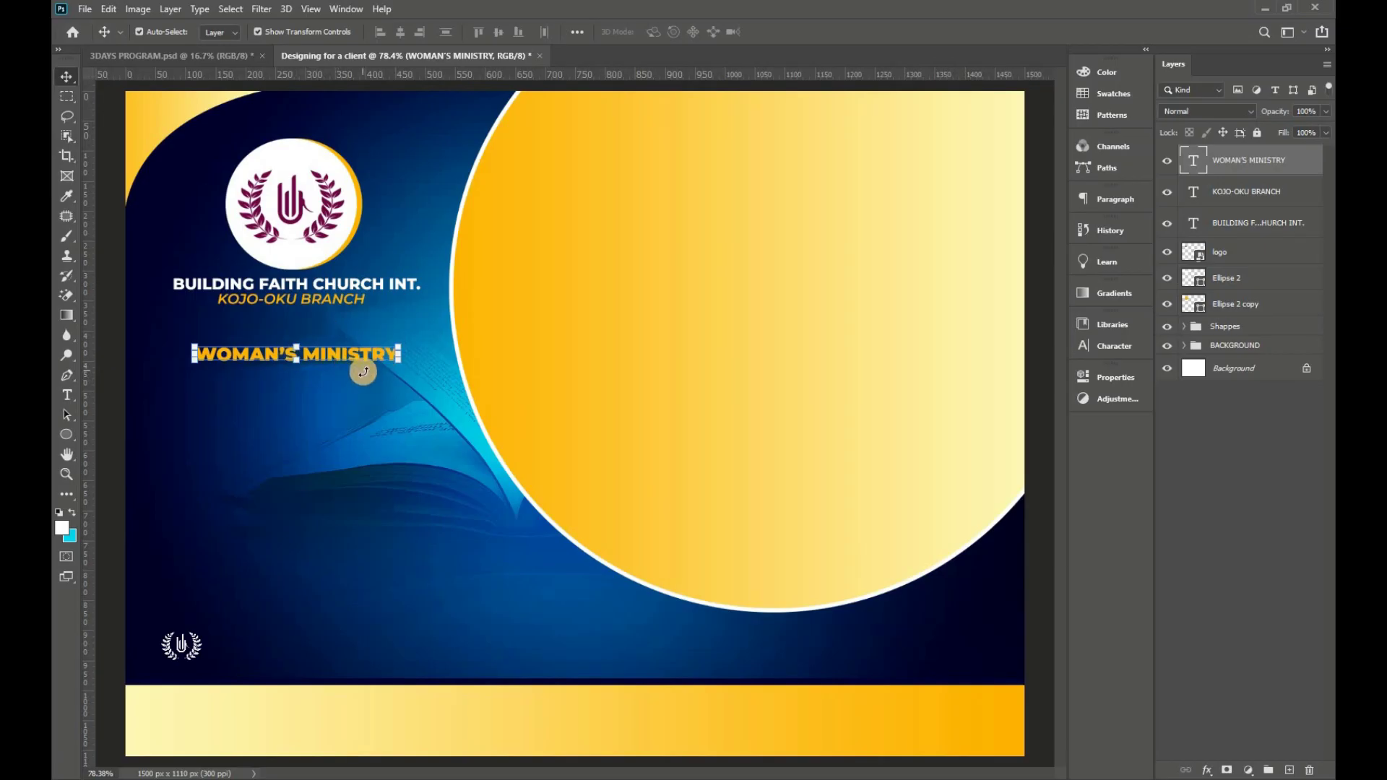
left_click(313, 353)
left_click_drag(313, 353, 314, 347)
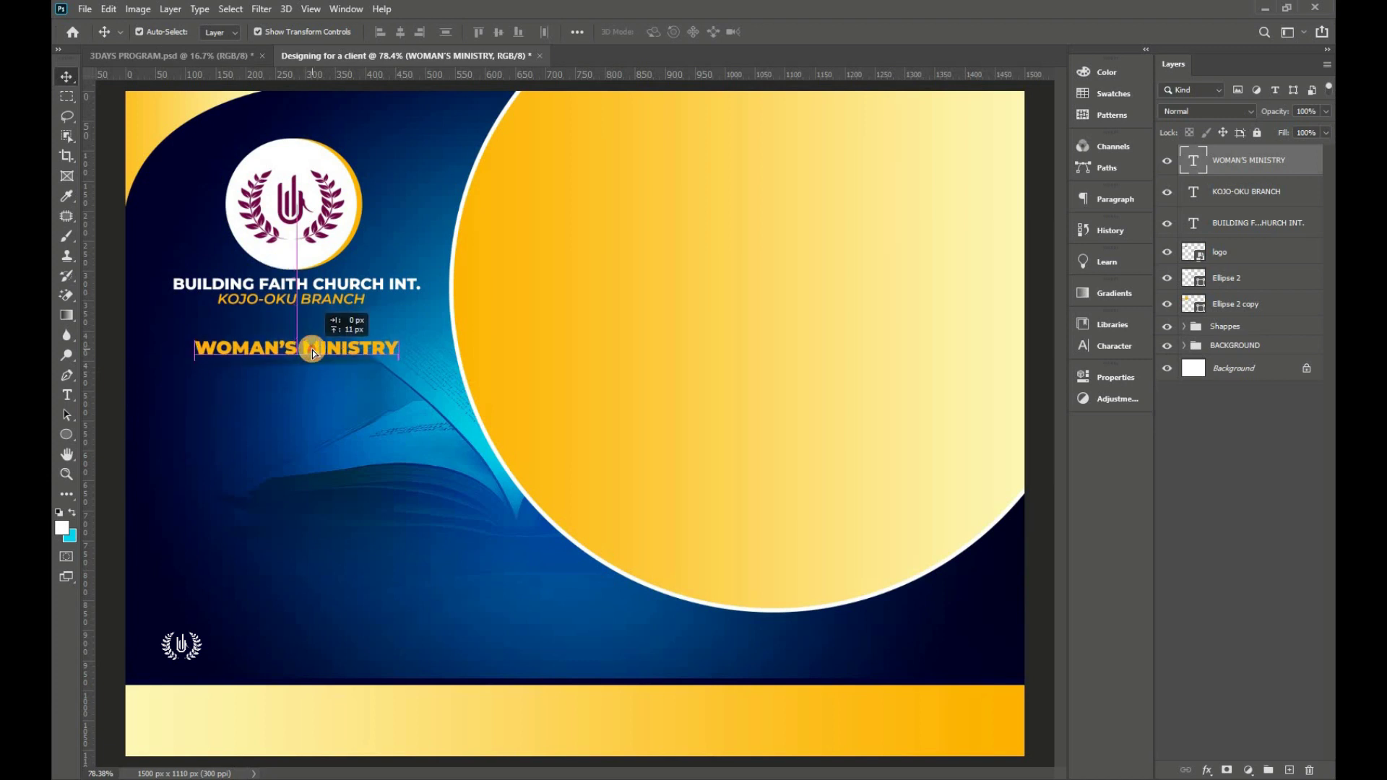
- Enlarge the heading a little more and reselect its text layer
left_click(67, 434)
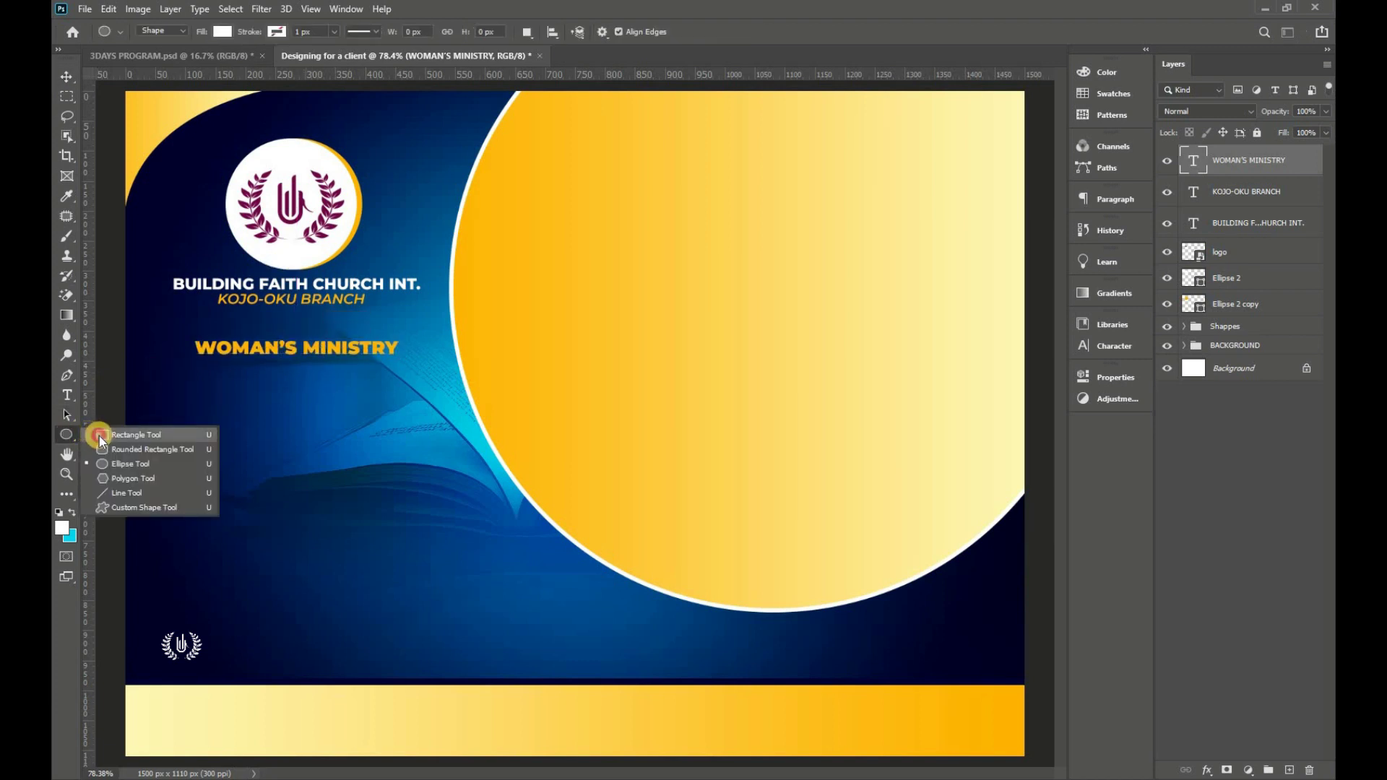
left_click(100, 437)
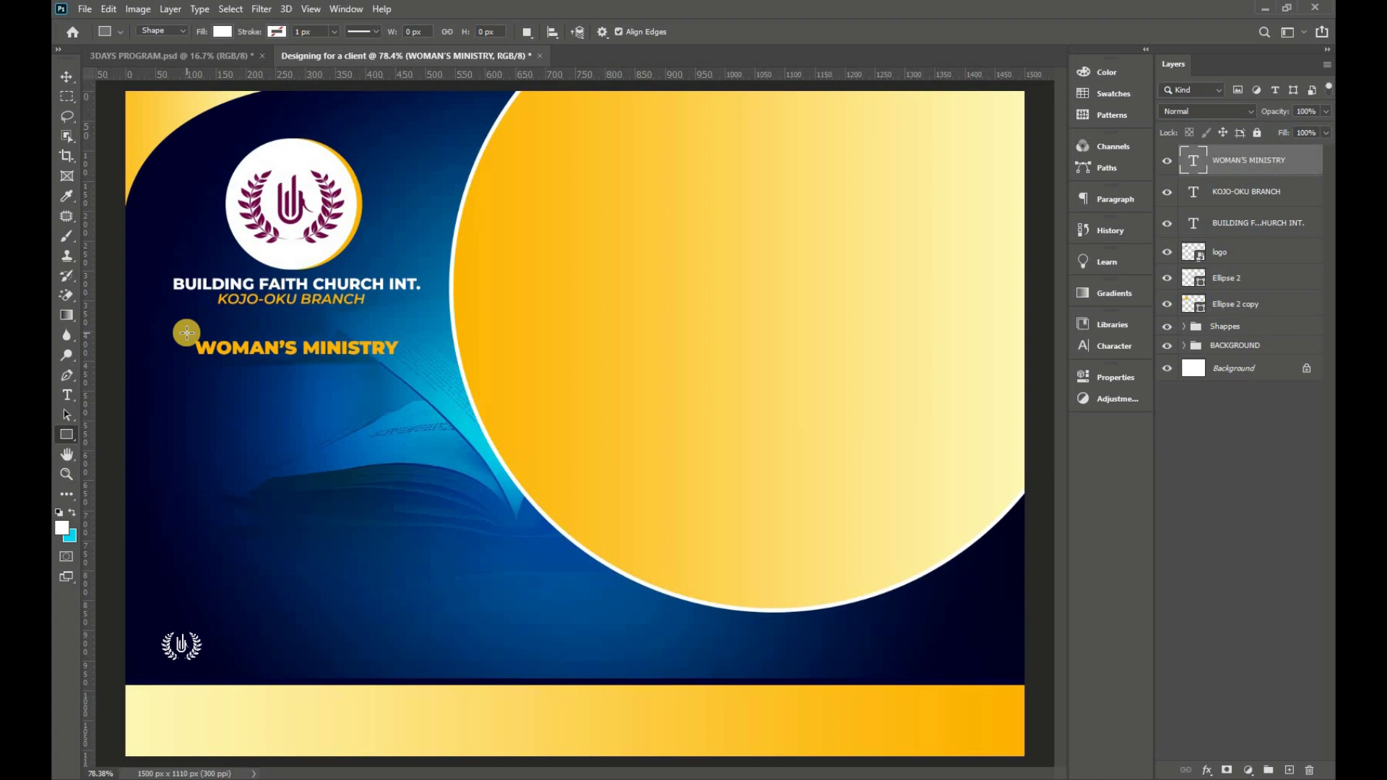
left_click(66, 76)
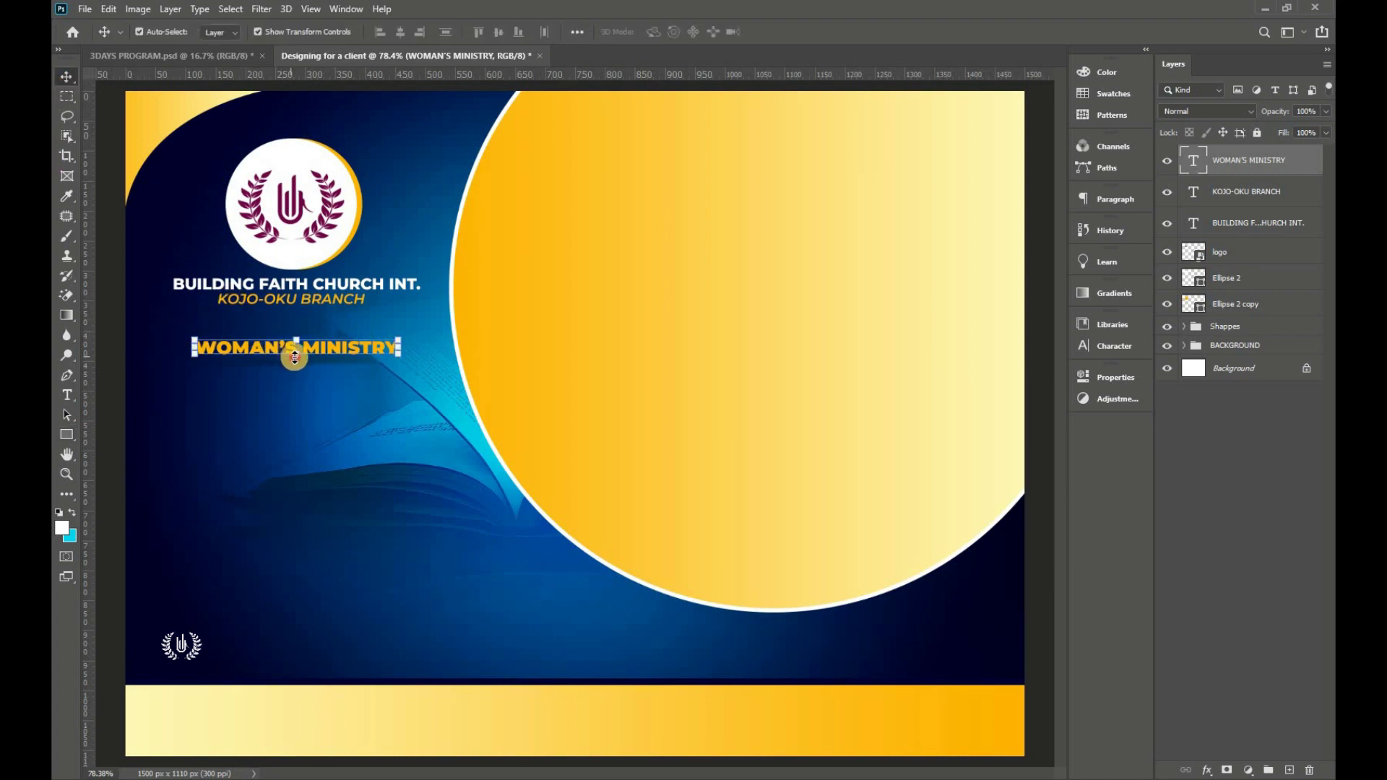
left_click_drag(294, 356, 295, 360)
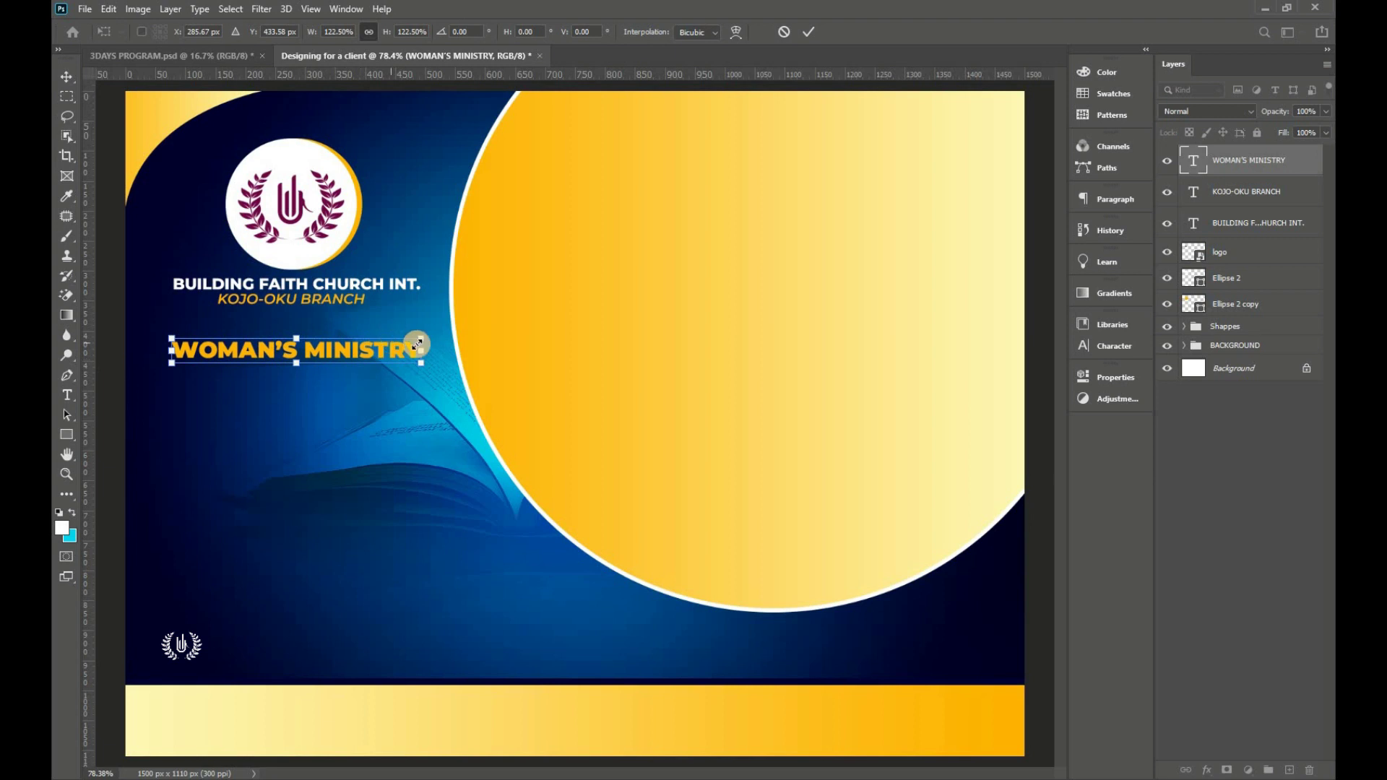
left_click(811, 32)
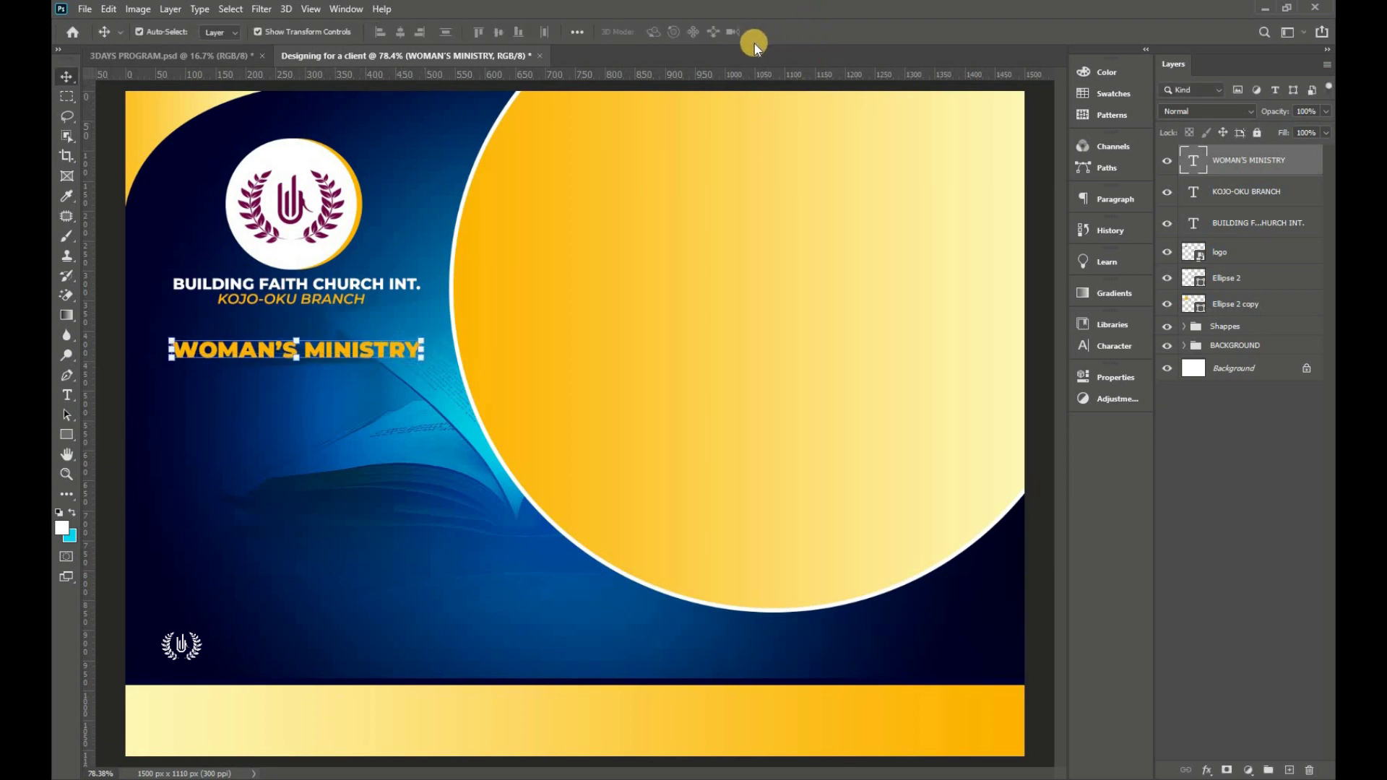
left_click(114, 204)
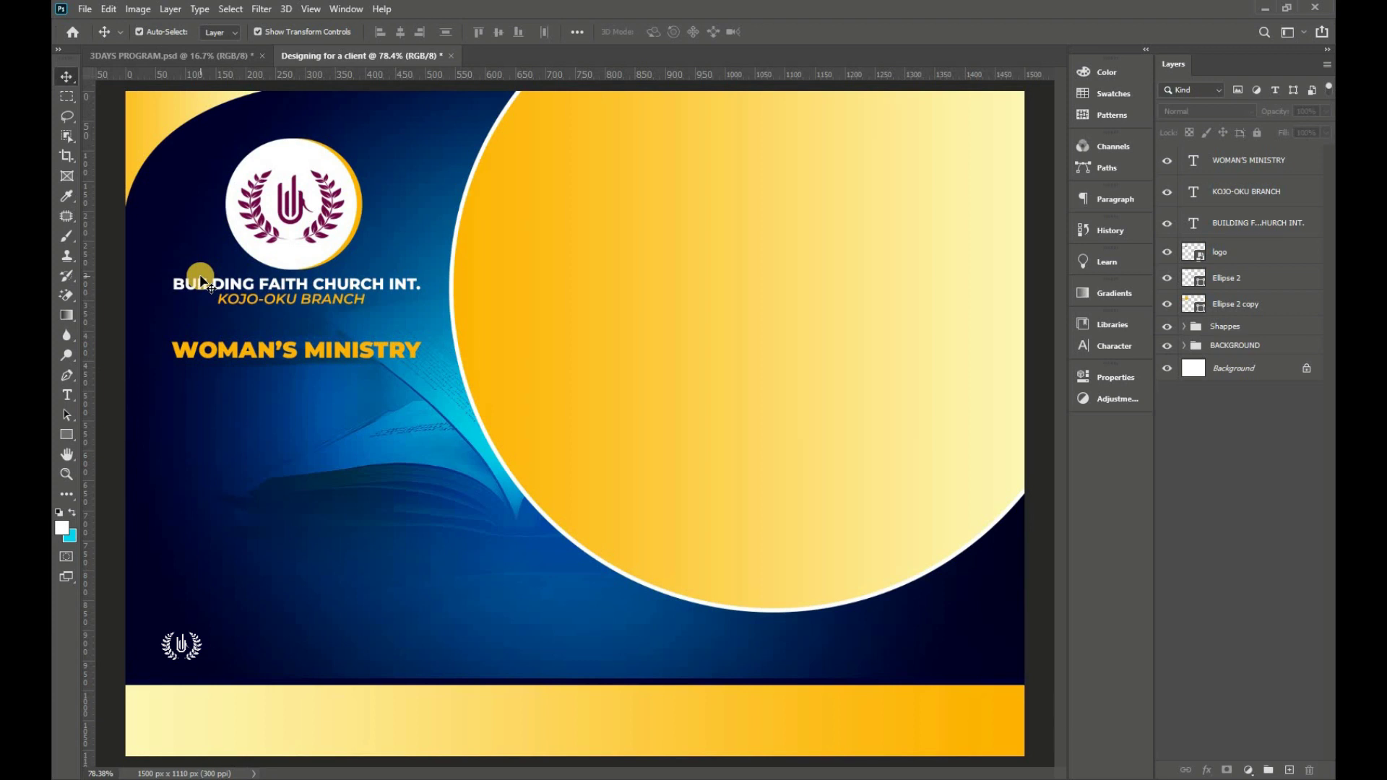
left_click(1299, 160)
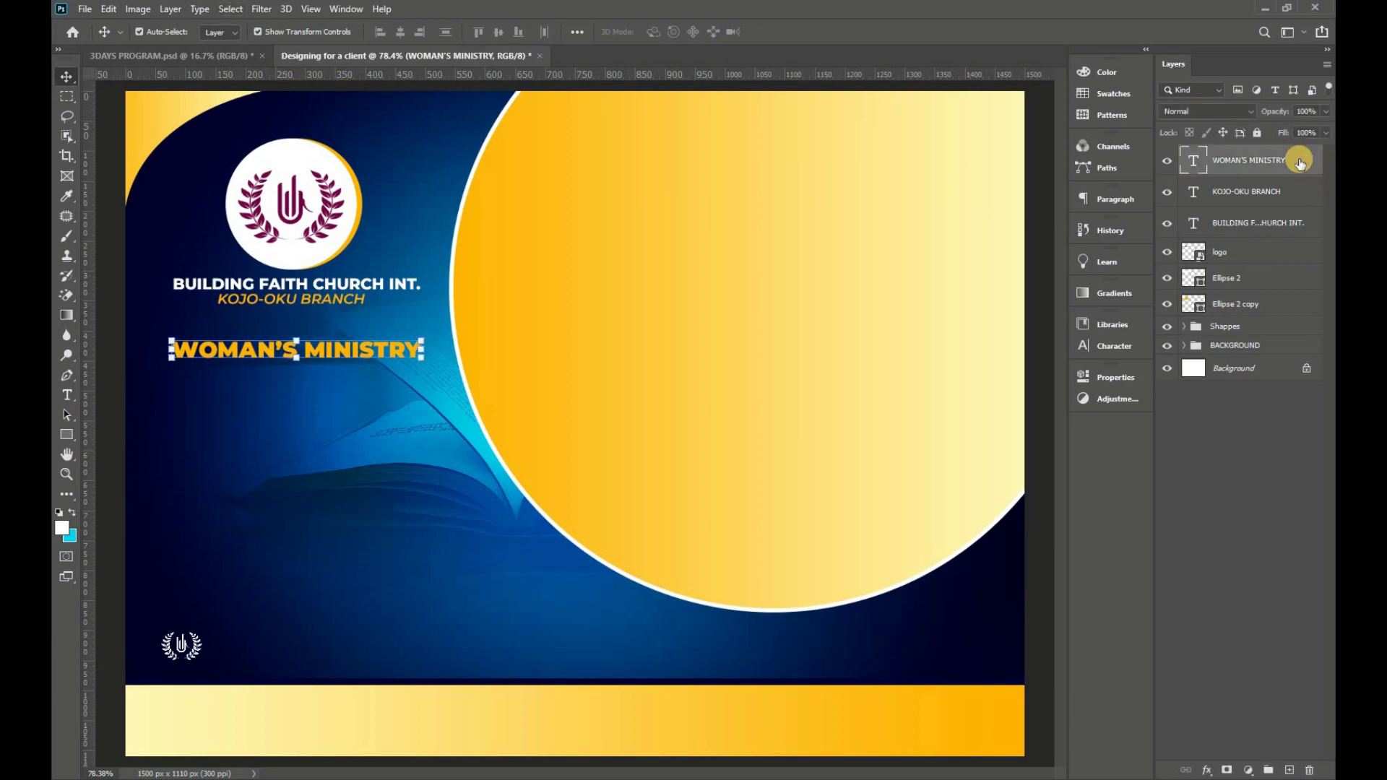
- Draw a thin white line about 415 px wide just above WOMAN'S MINISTRY
left_click(63, 435)
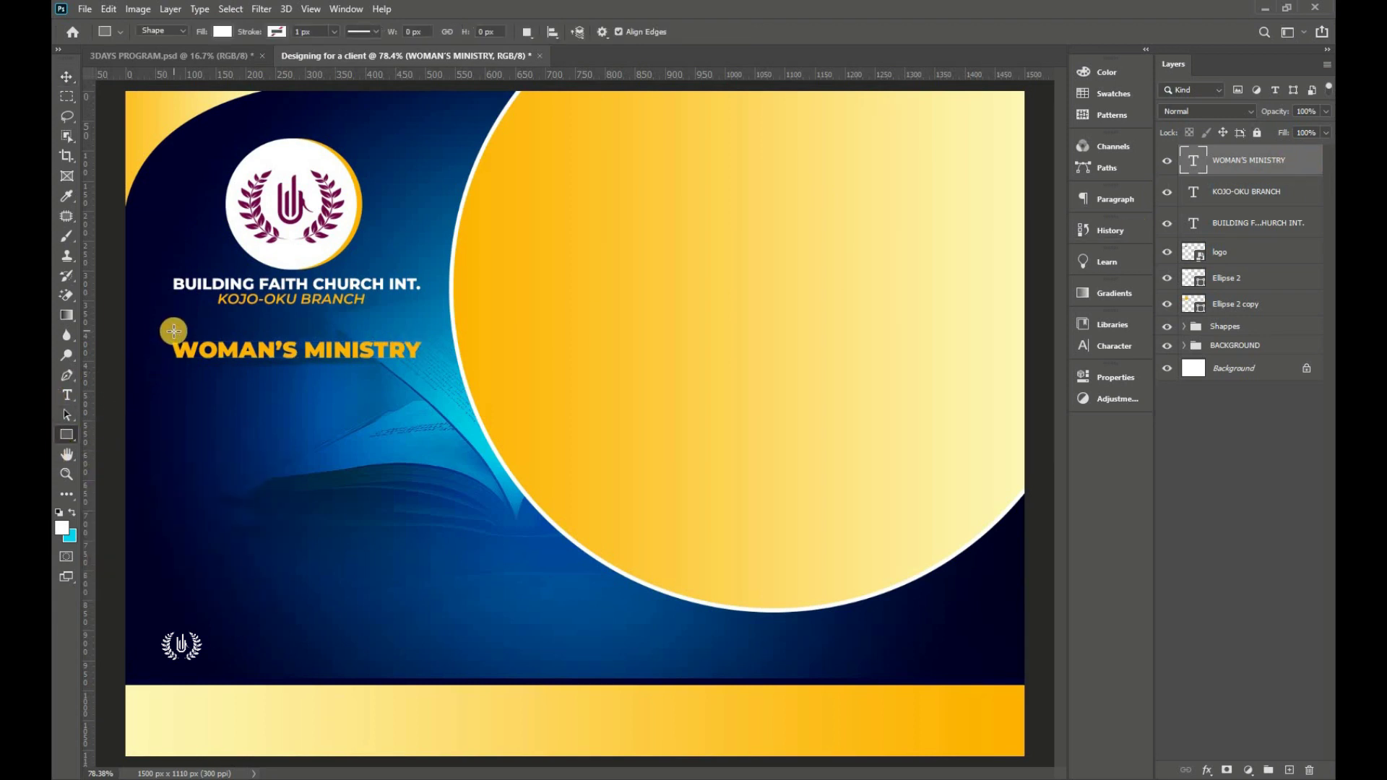
left_click_drag(171, 331, 421, 332)
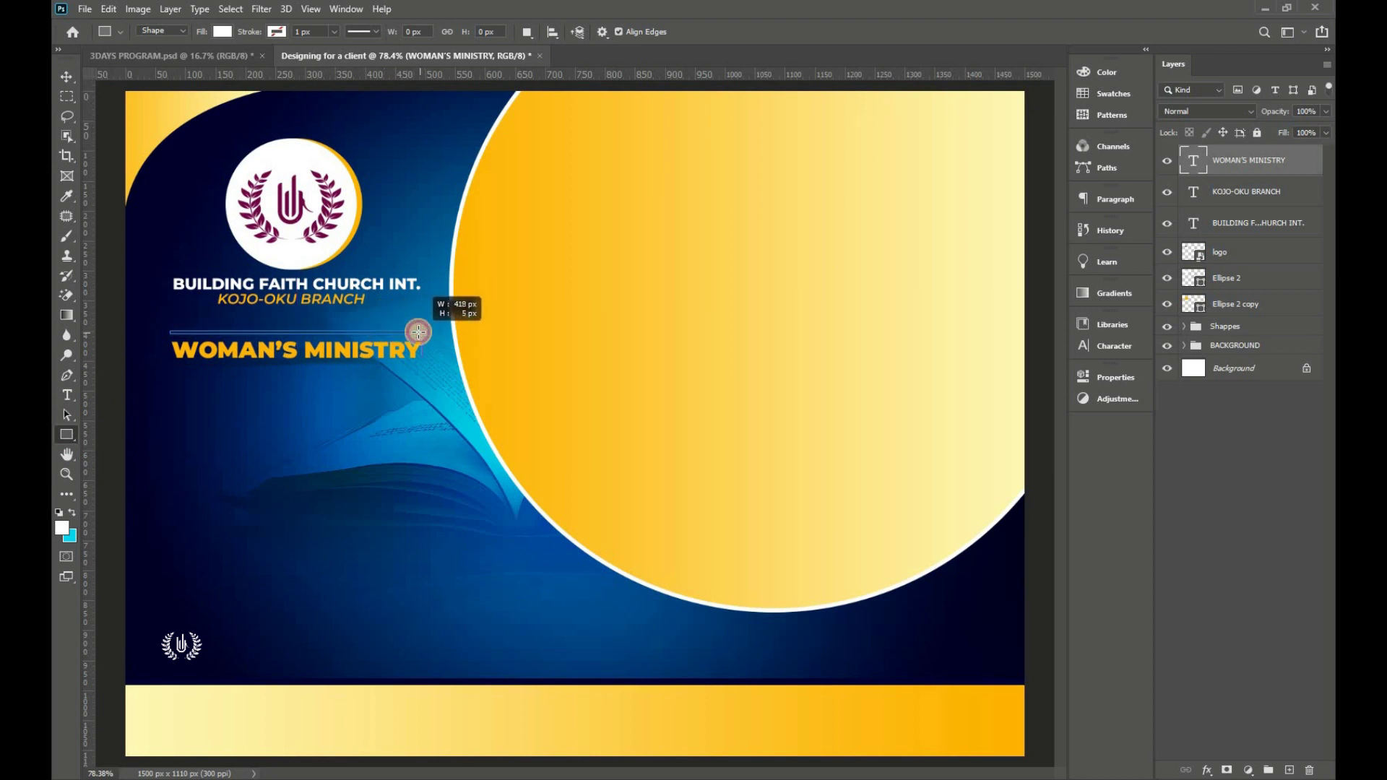
left_click_drag(421, 332, 418, 333)
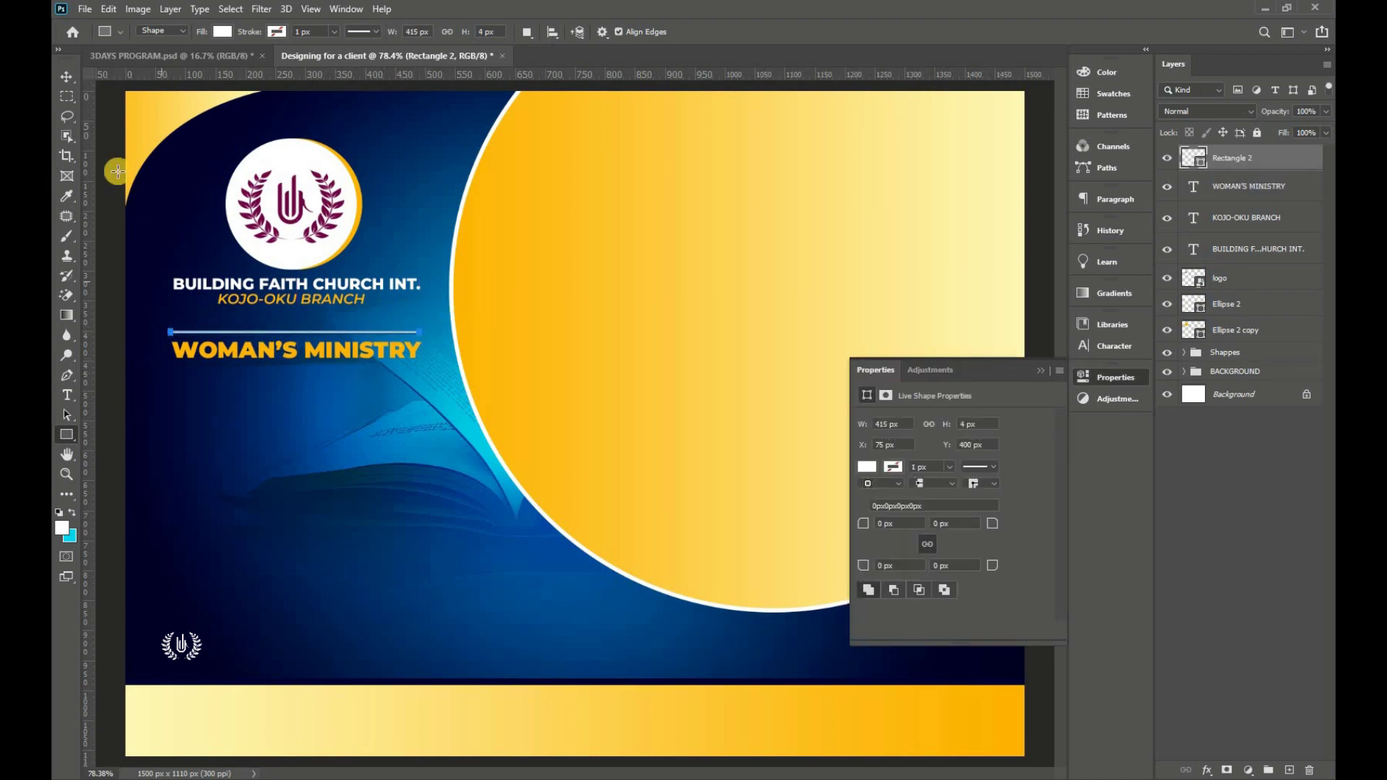
left_click(62, 75)
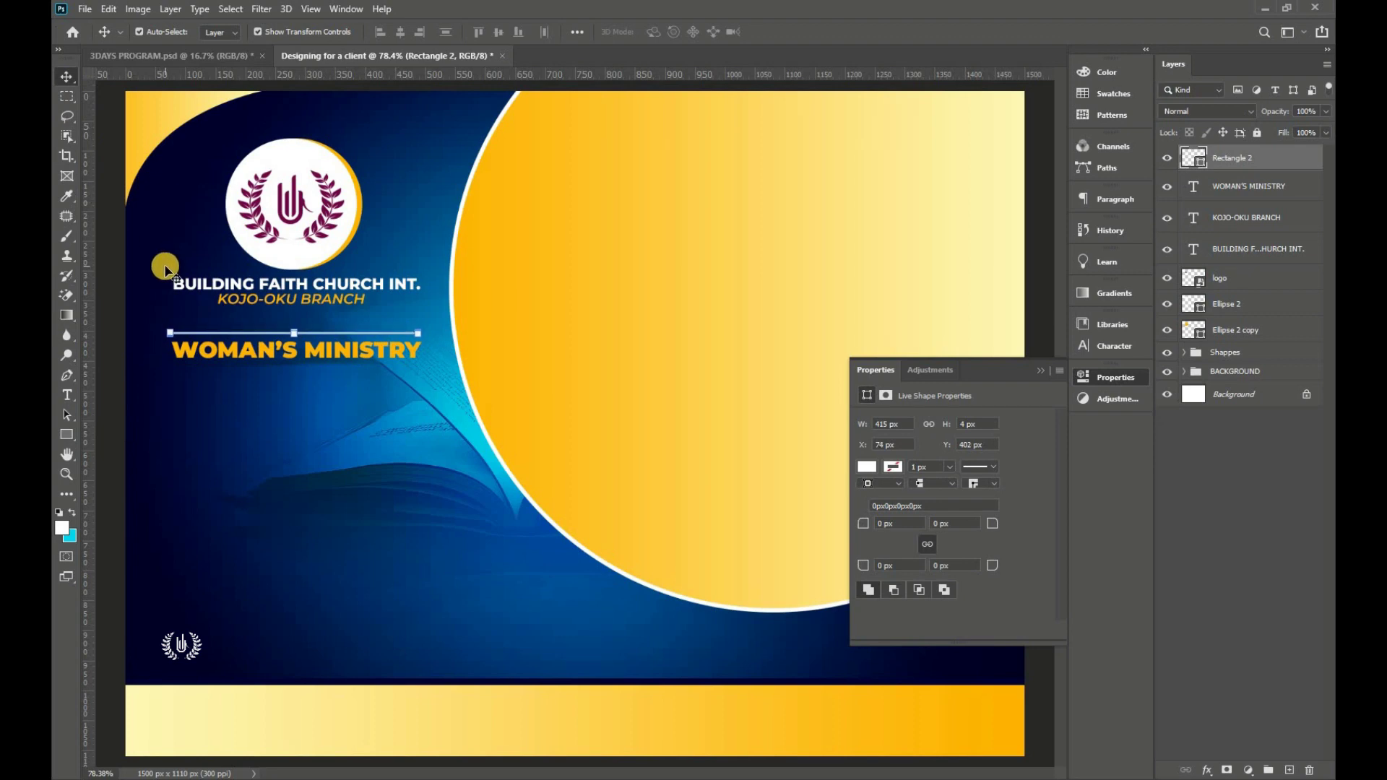
key("Down")
key("Down")
key("Down")
left_click(115, 333)
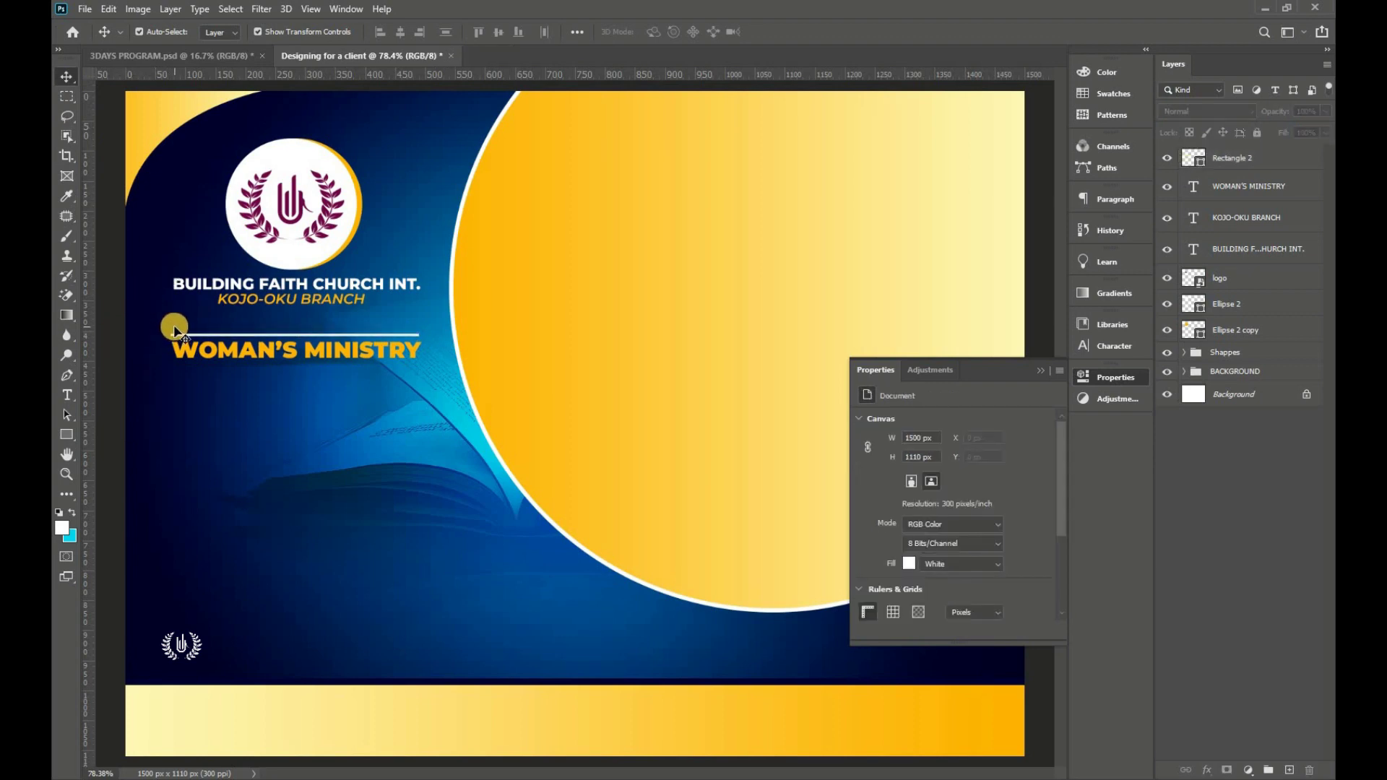
- Duplicate the line below the heading, centre all three, and shrink them slightly
scroll(219, 337, "up", 3)
left_click_drag(387, 334, 385, 392)
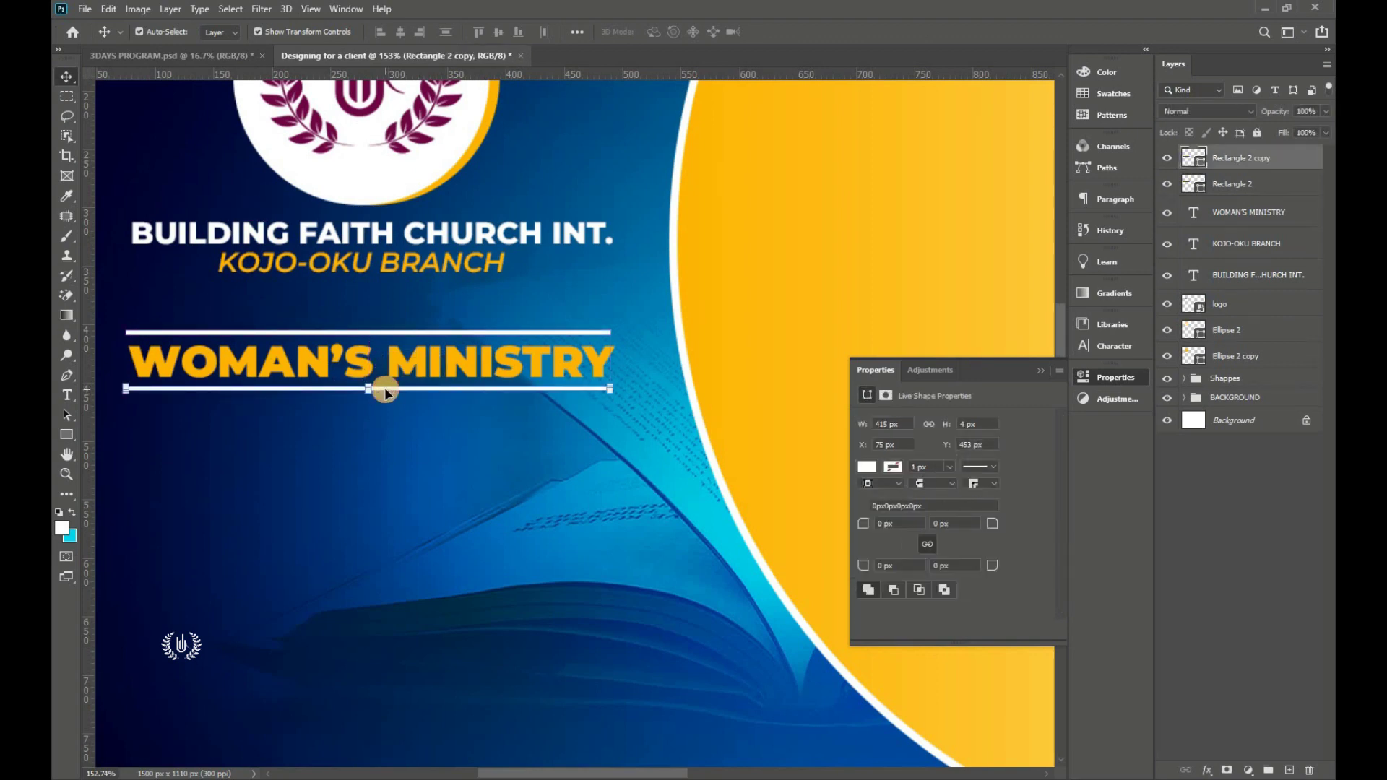
key("ctrl+0")
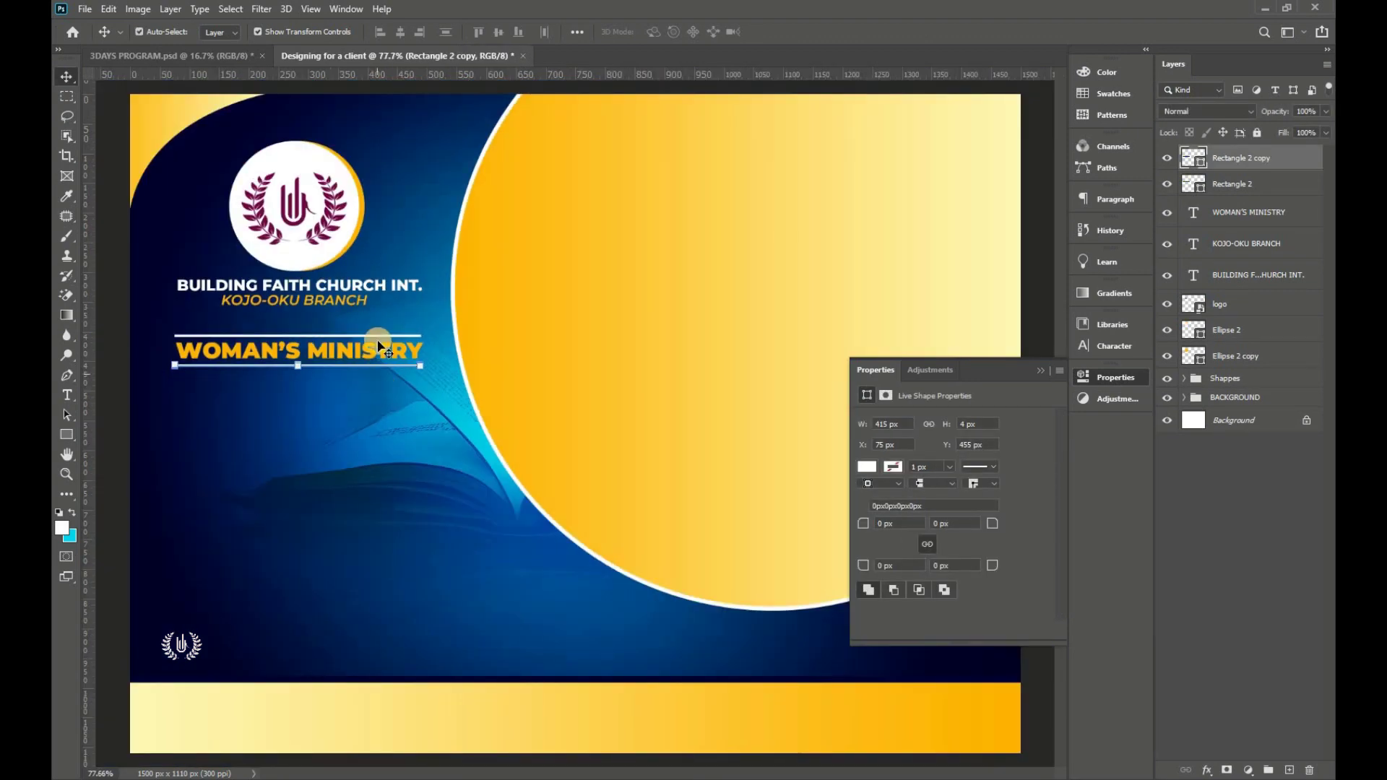
left_click(1264, 215, "shift")
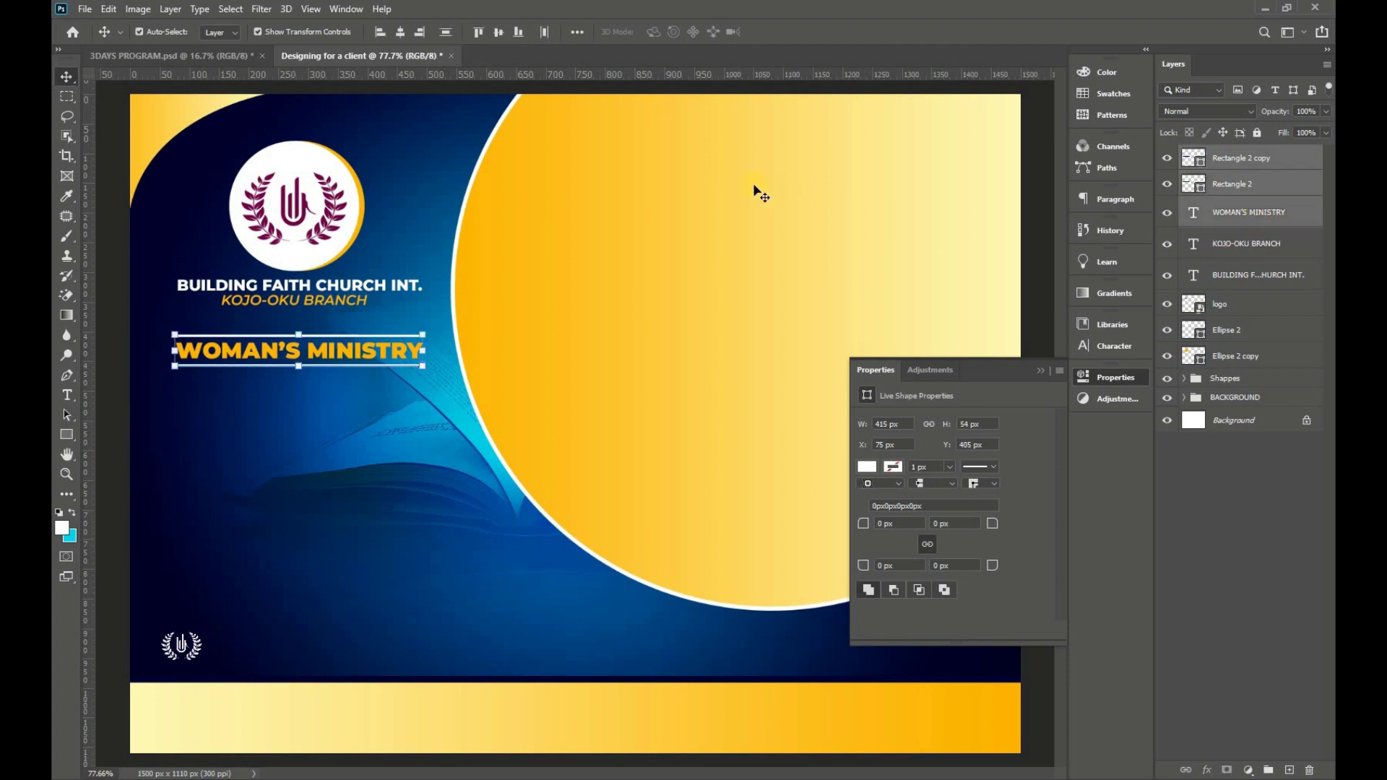
left_click(400, 31)
left_click_drag(299, 367, 304, 364)
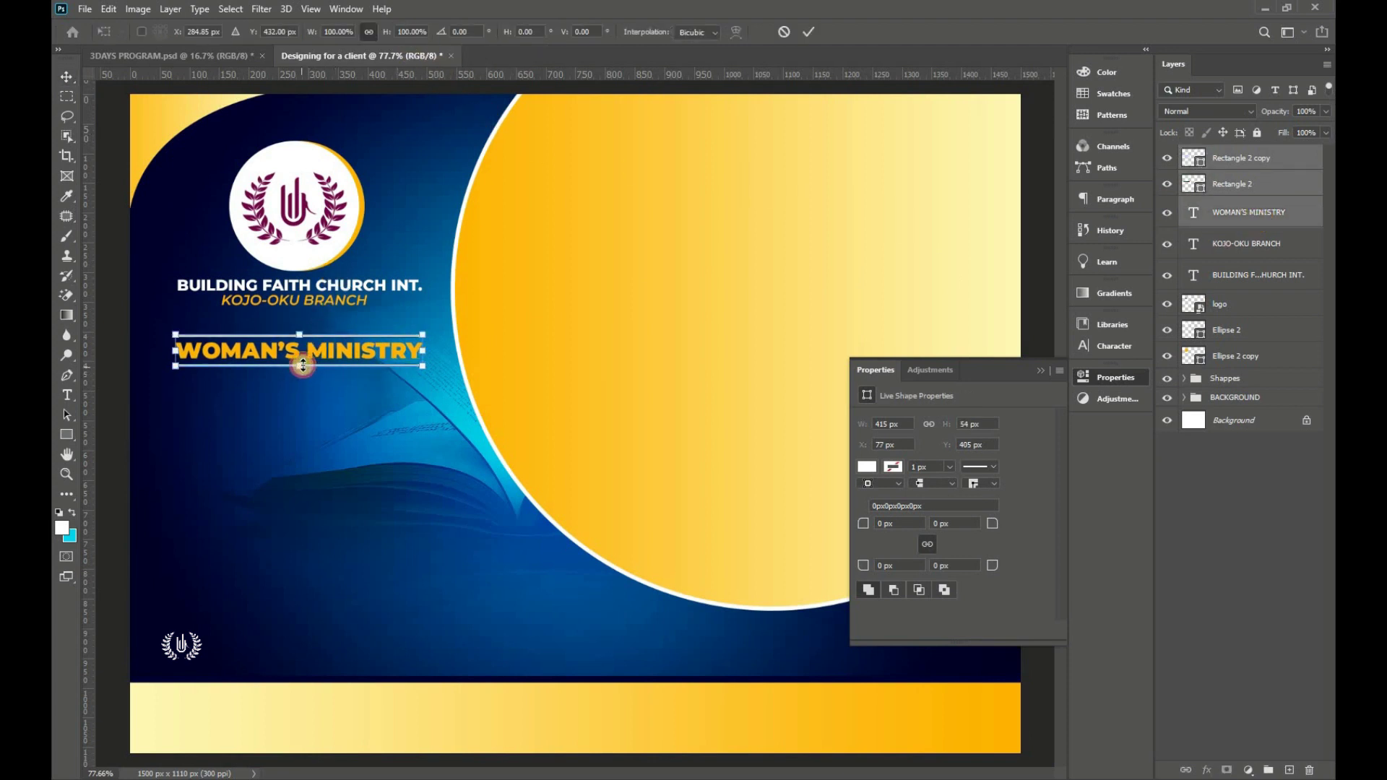
- Centre the logo badge over the heading and nudge the yellow circle into alignment
left_click(807, 31)
left_click(1257, 329)
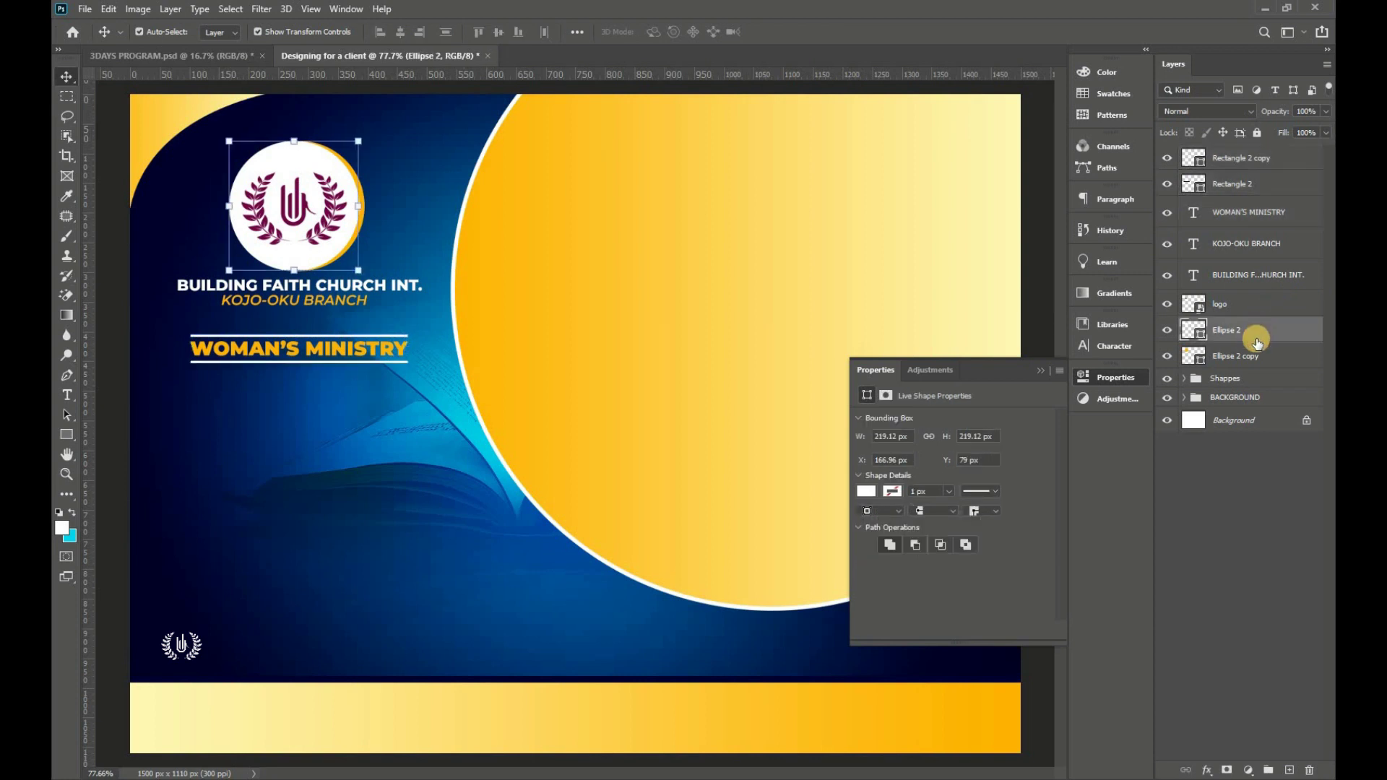
left_click(1253, 356)
left_click(1242, 160, "shift")
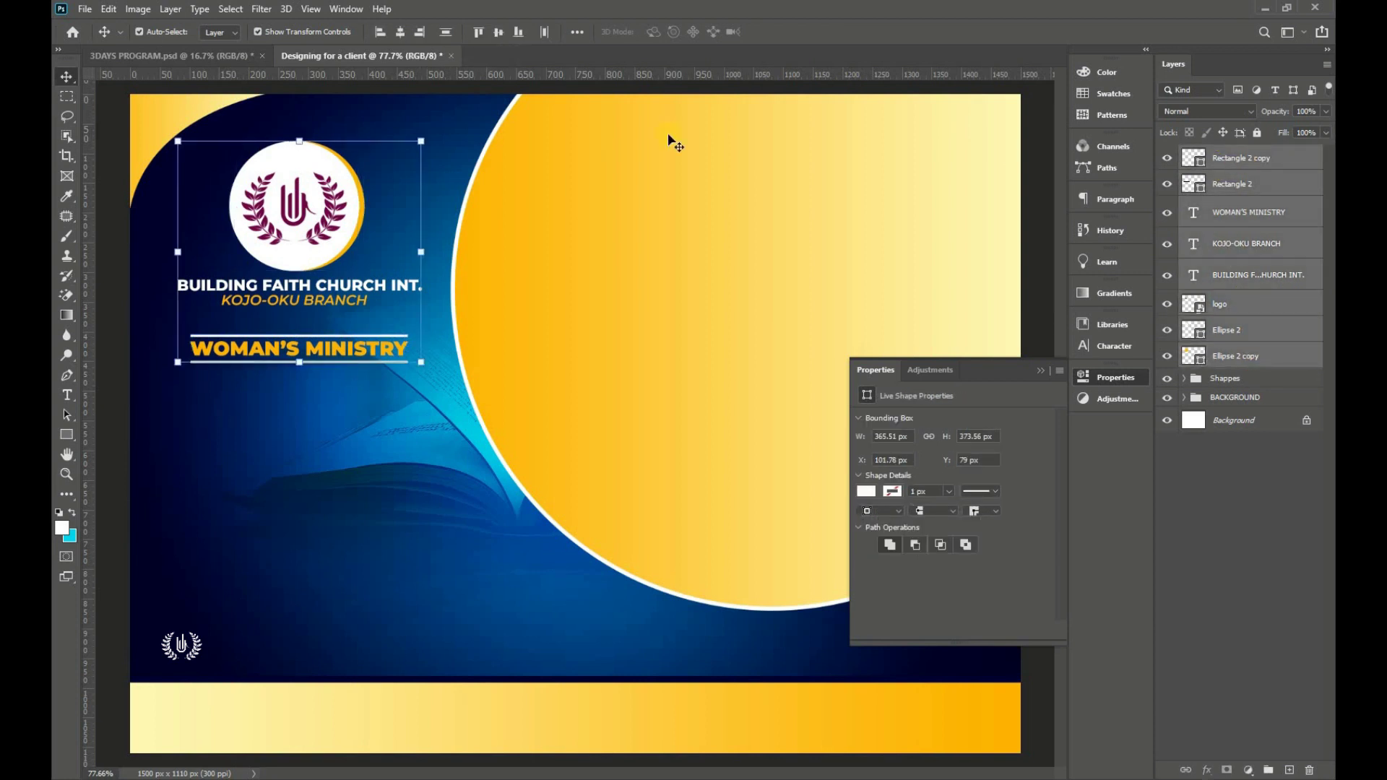
left_click(401, 32)
left_click(1233, 334)
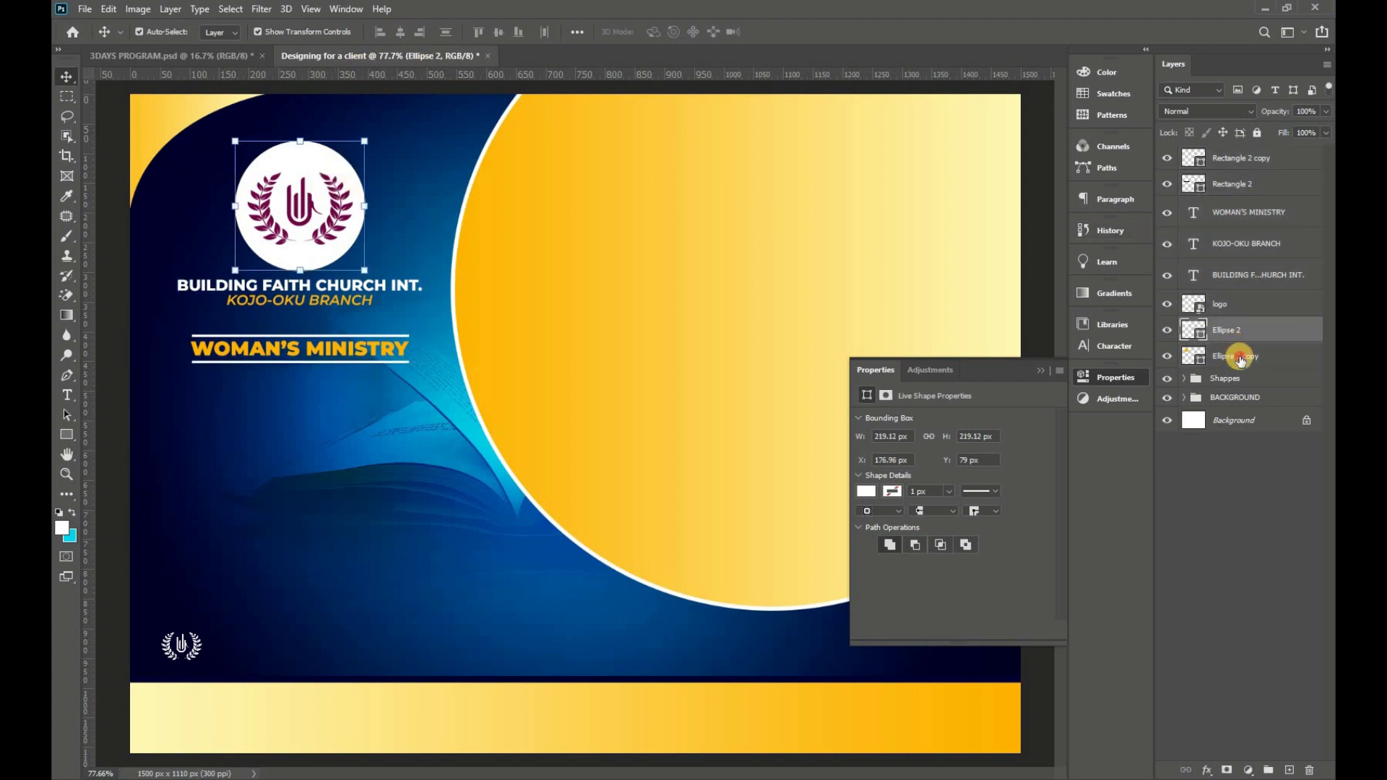
left_click(1241, 357)
key("Right")
key("Right")
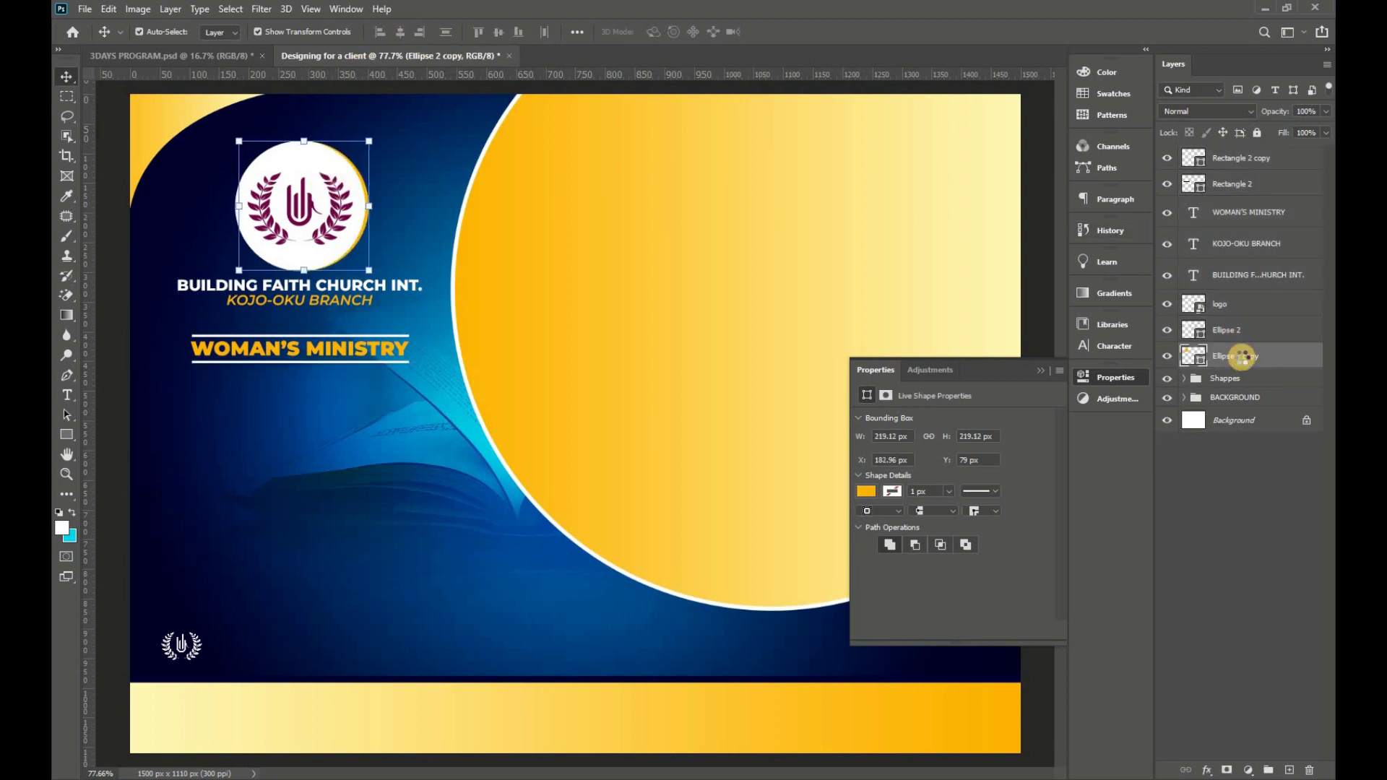
key("Right")
key("Right")
key("Right")
key("Down")
key("Left")
key("Left")
- Group all the header layers into Group 1 and begin renaming it
left_click(1233, 157, "shift")
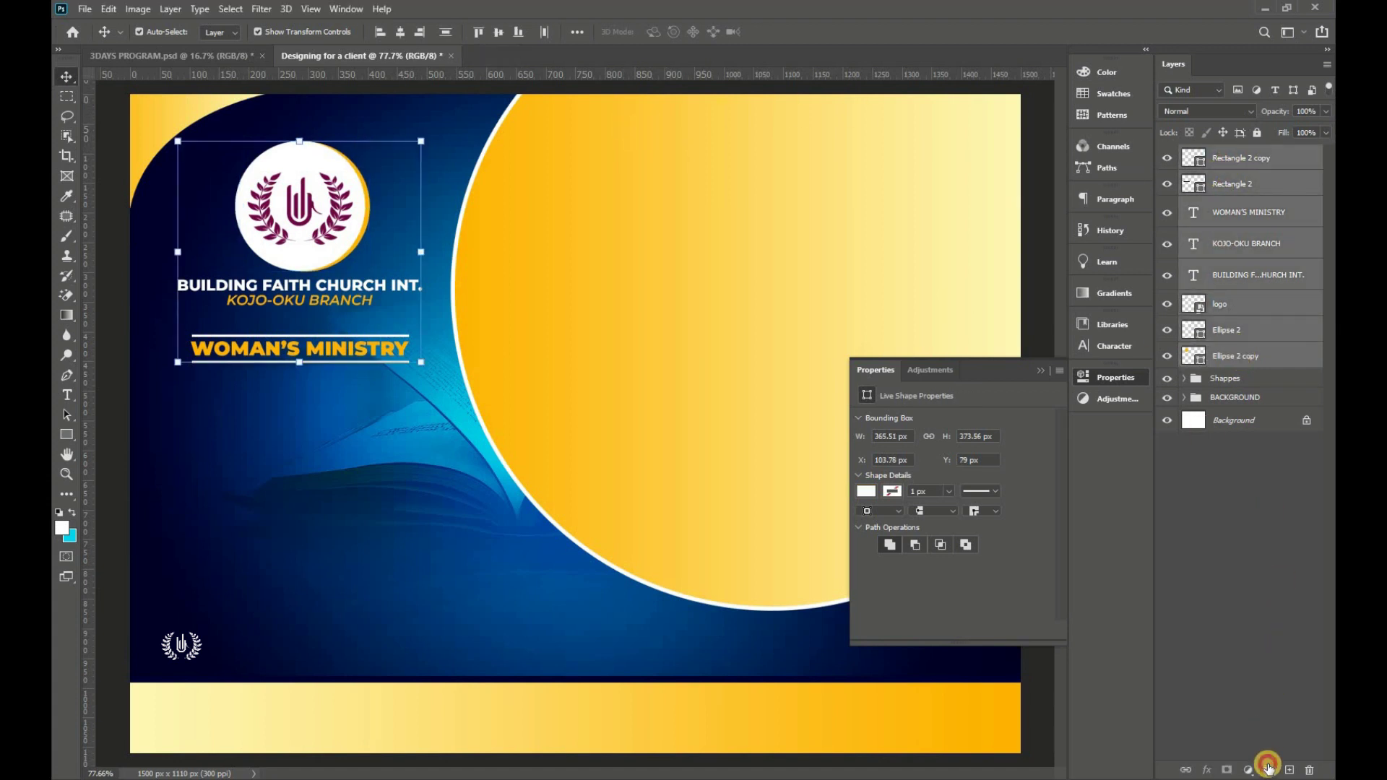
left_click(1268, 767)
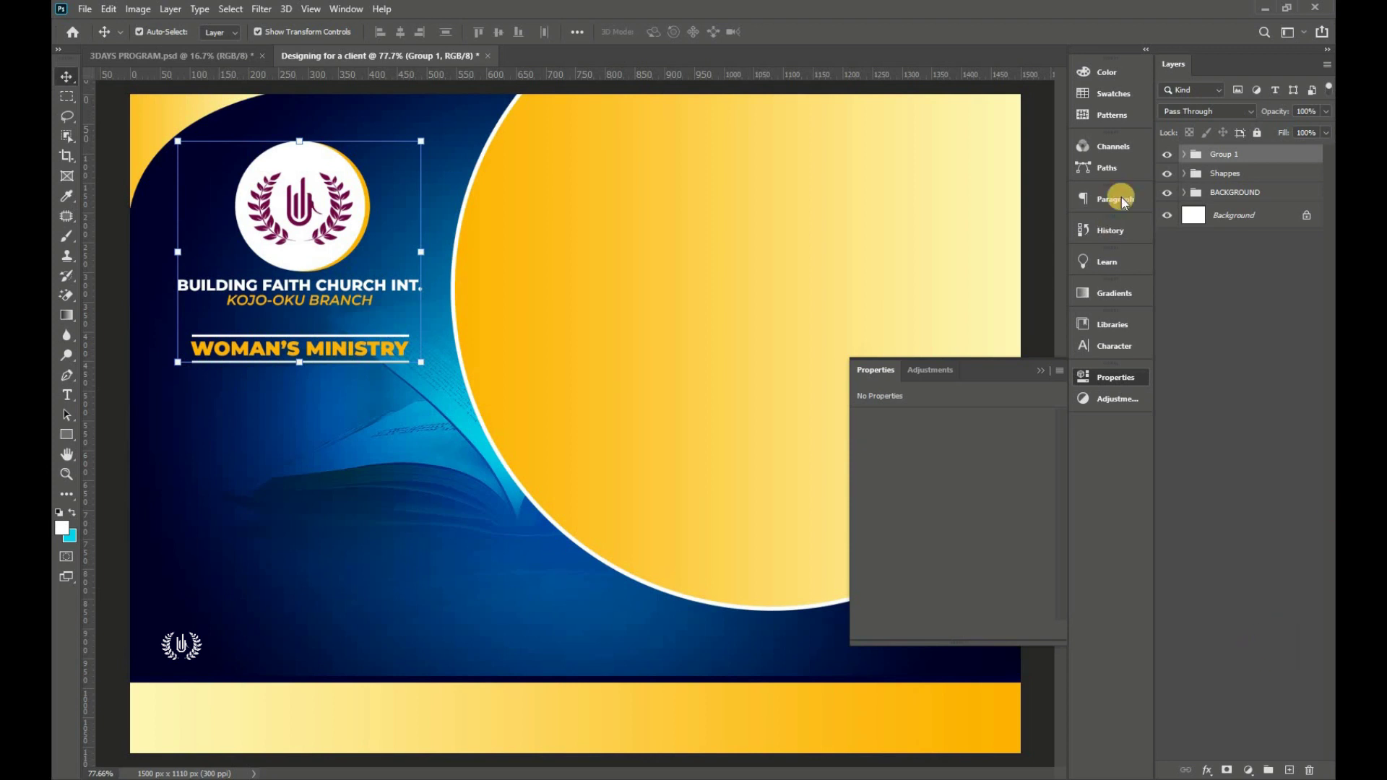
double_click(1226, 153)
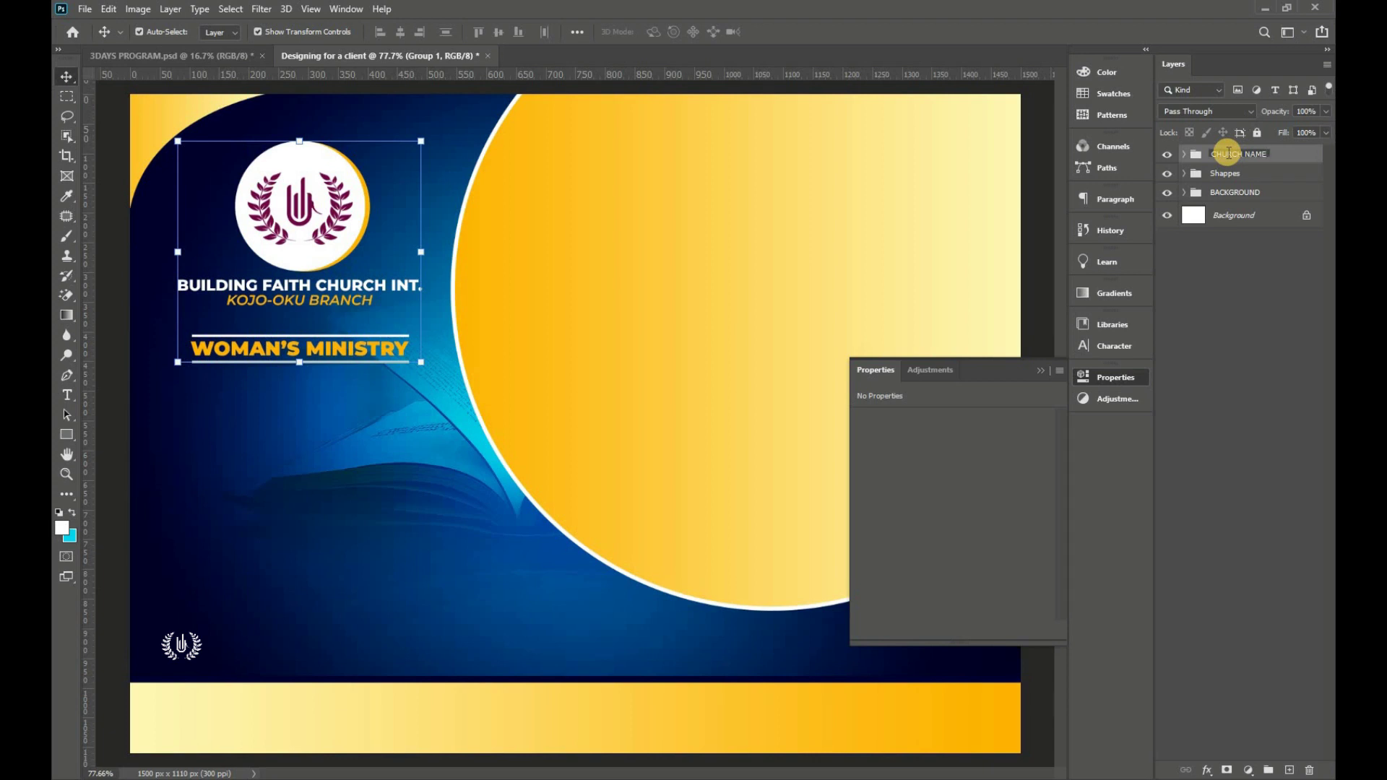
- Add a white text layer reading Presents below the WOMAN'S MINISTRY heading
left_click(1228, 157)
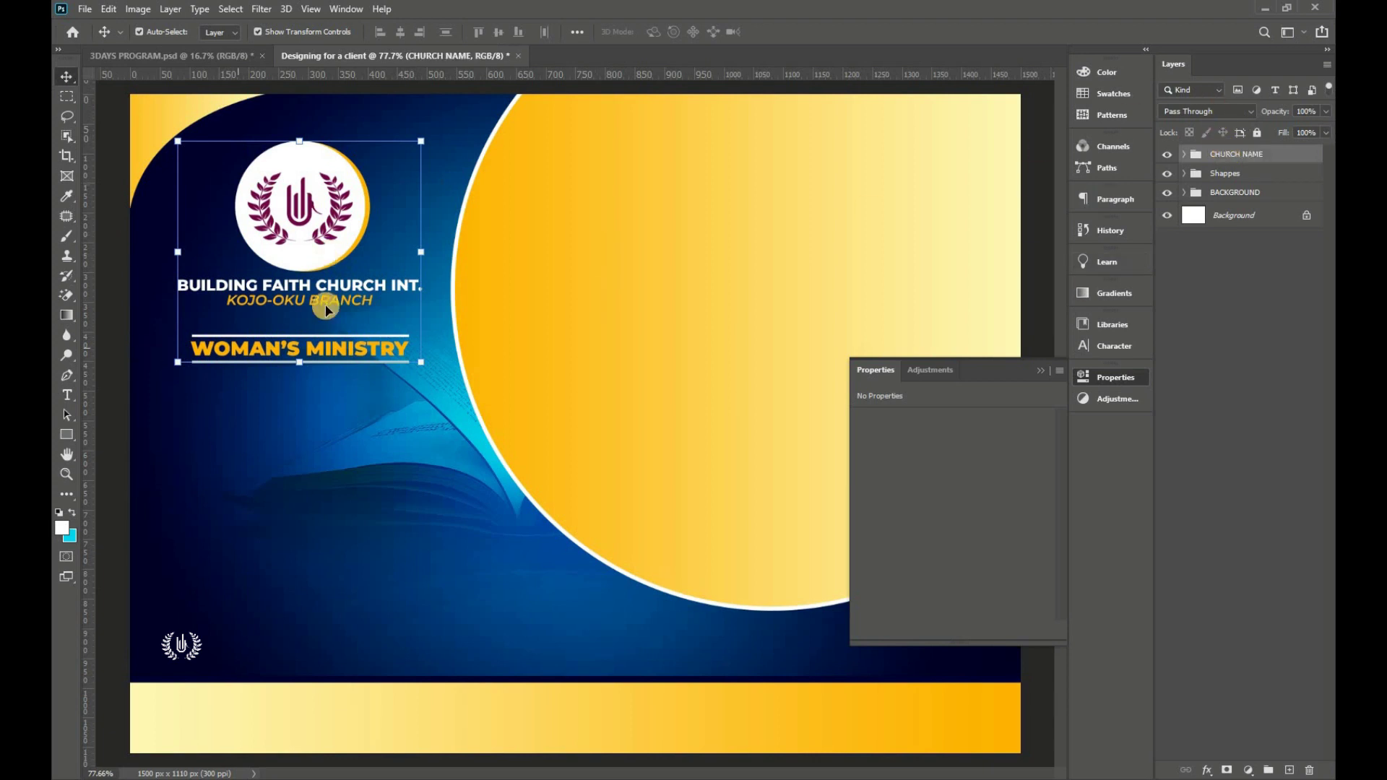
left_click(1043, 371)
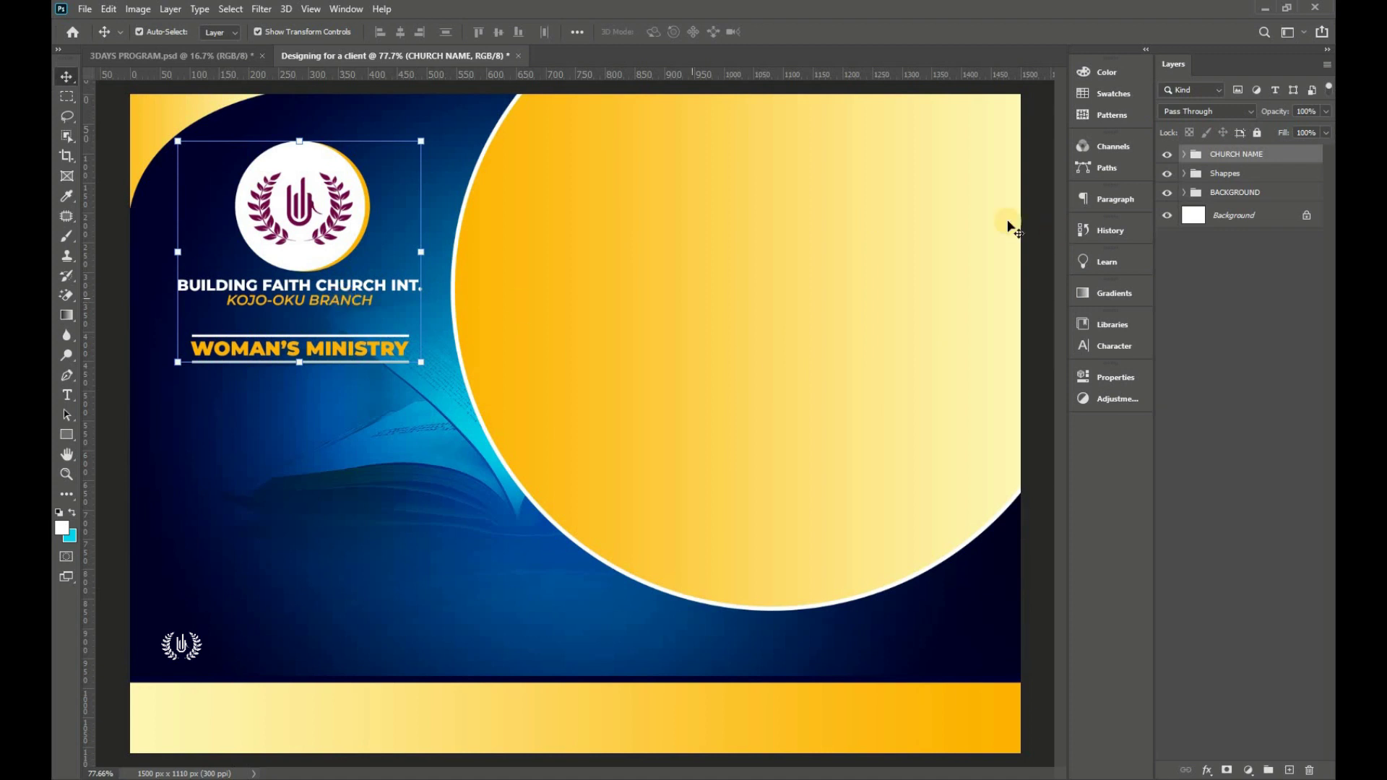
left_click(67, 396)
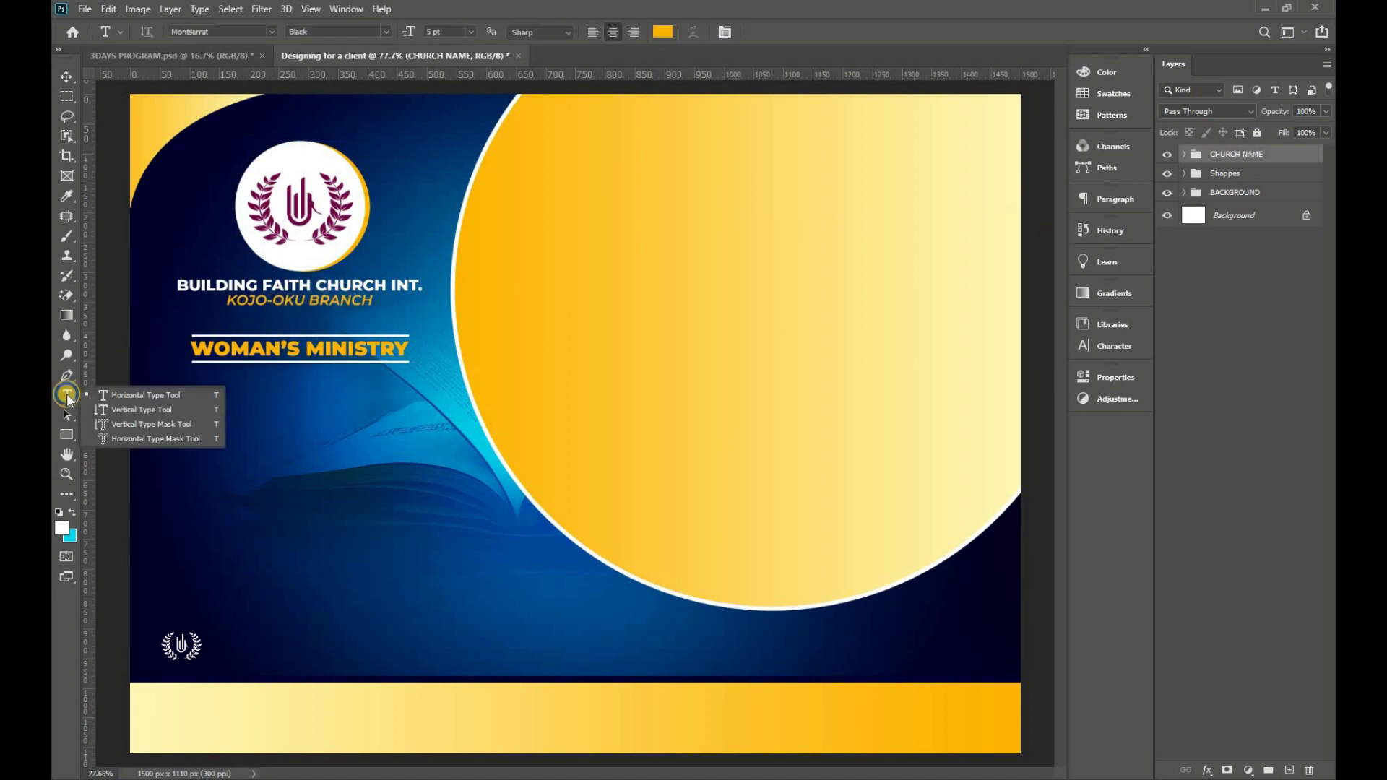
left_click(98, 396)
left_click(239, 407)
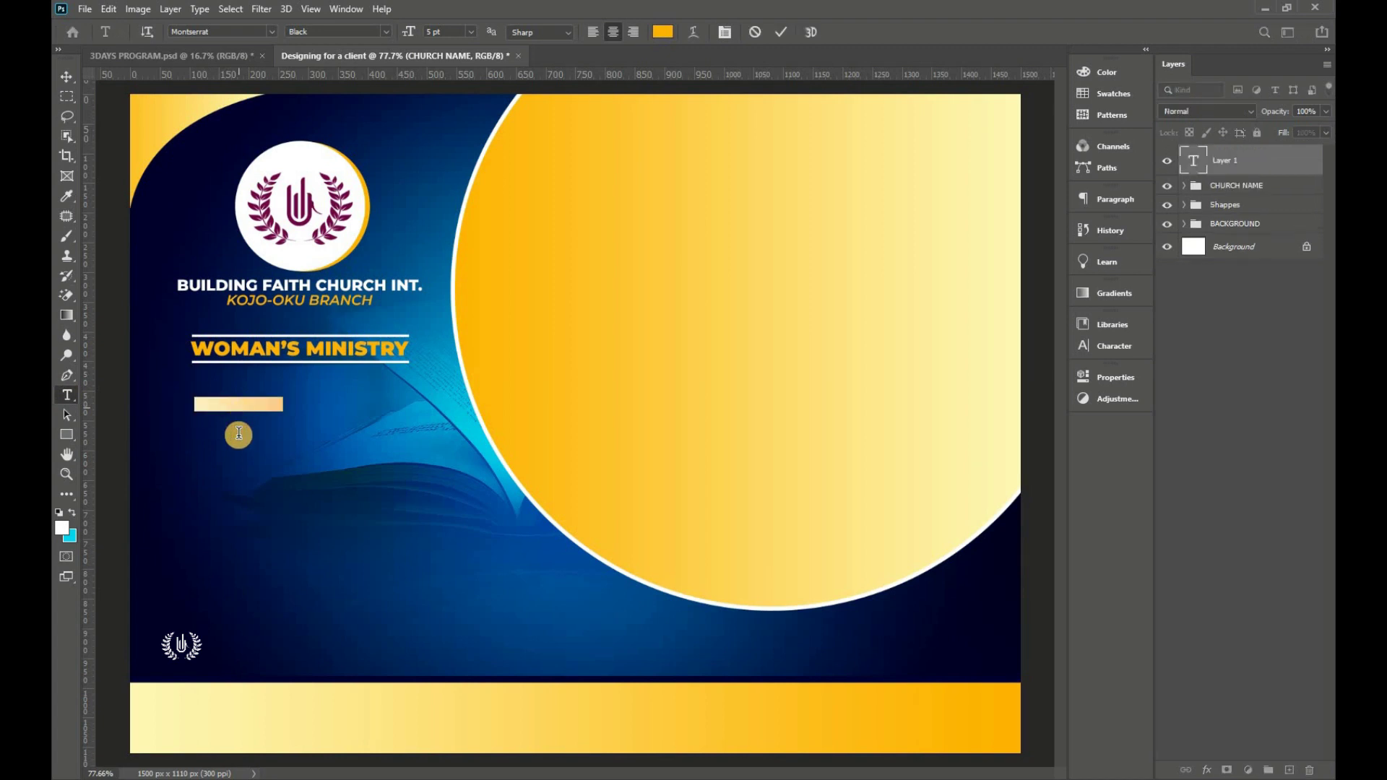
left_click_drag(238, 468, 296, 482)
left_click(662, 32)
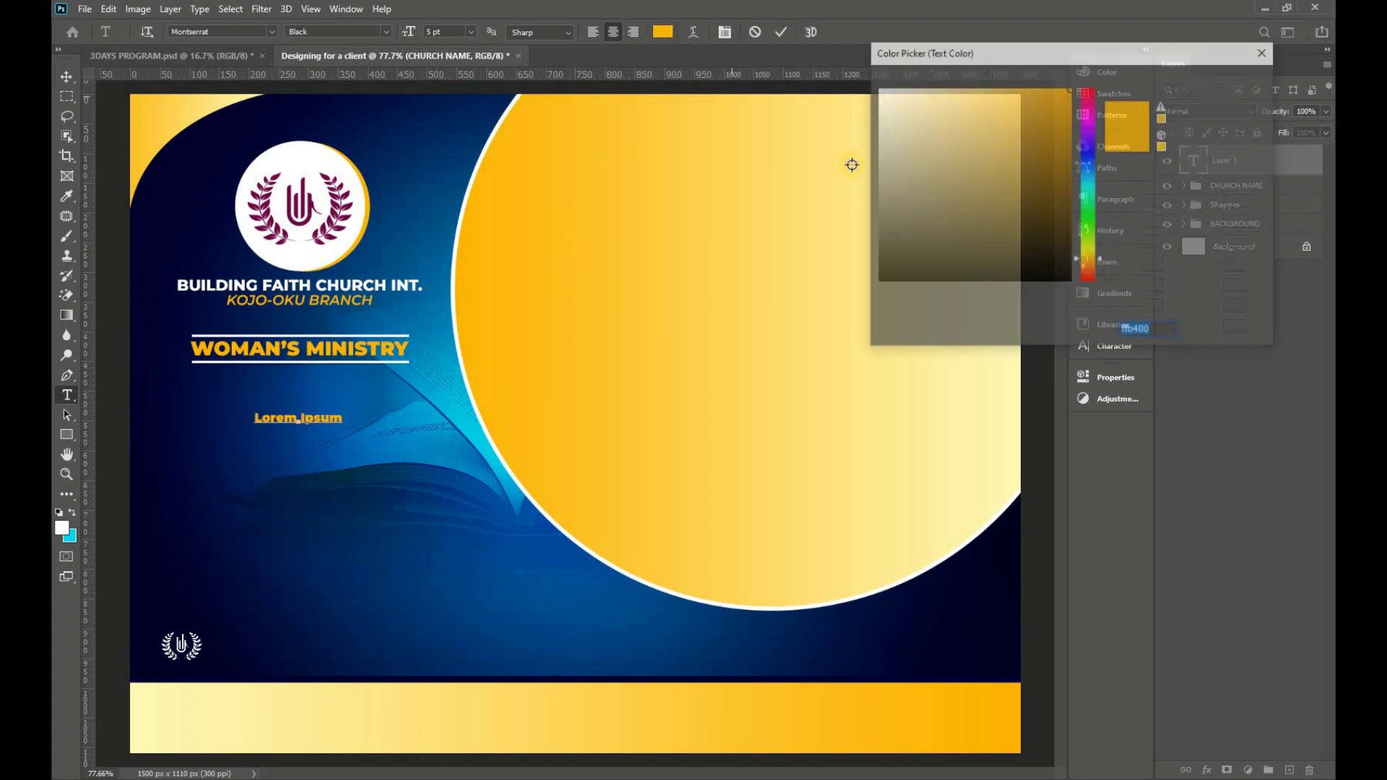
left_click(1232, 77)
type("P")
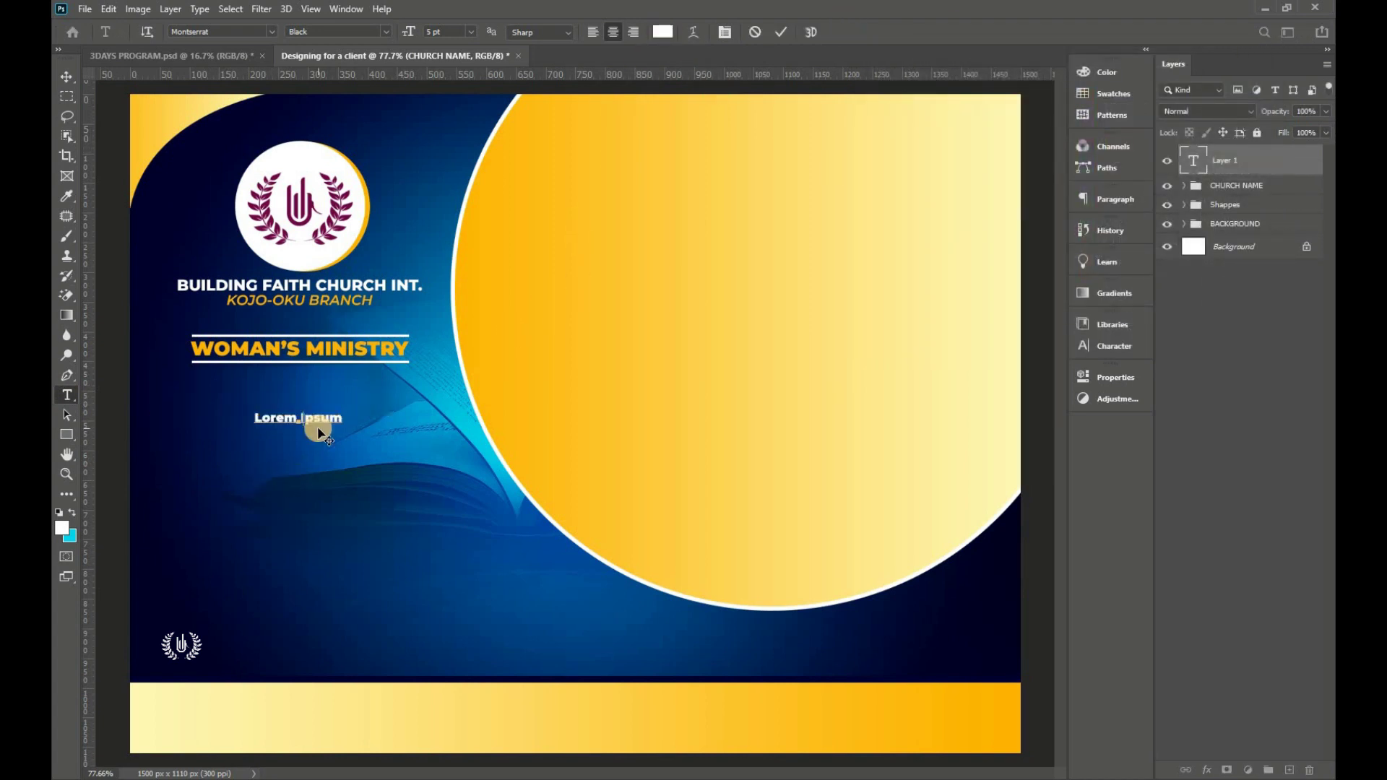
type("resents")
- Apply the Blacksword script font to the Presents text
scroll(319, 431, "up", 1)
scroll(317, 423, "up", 2)
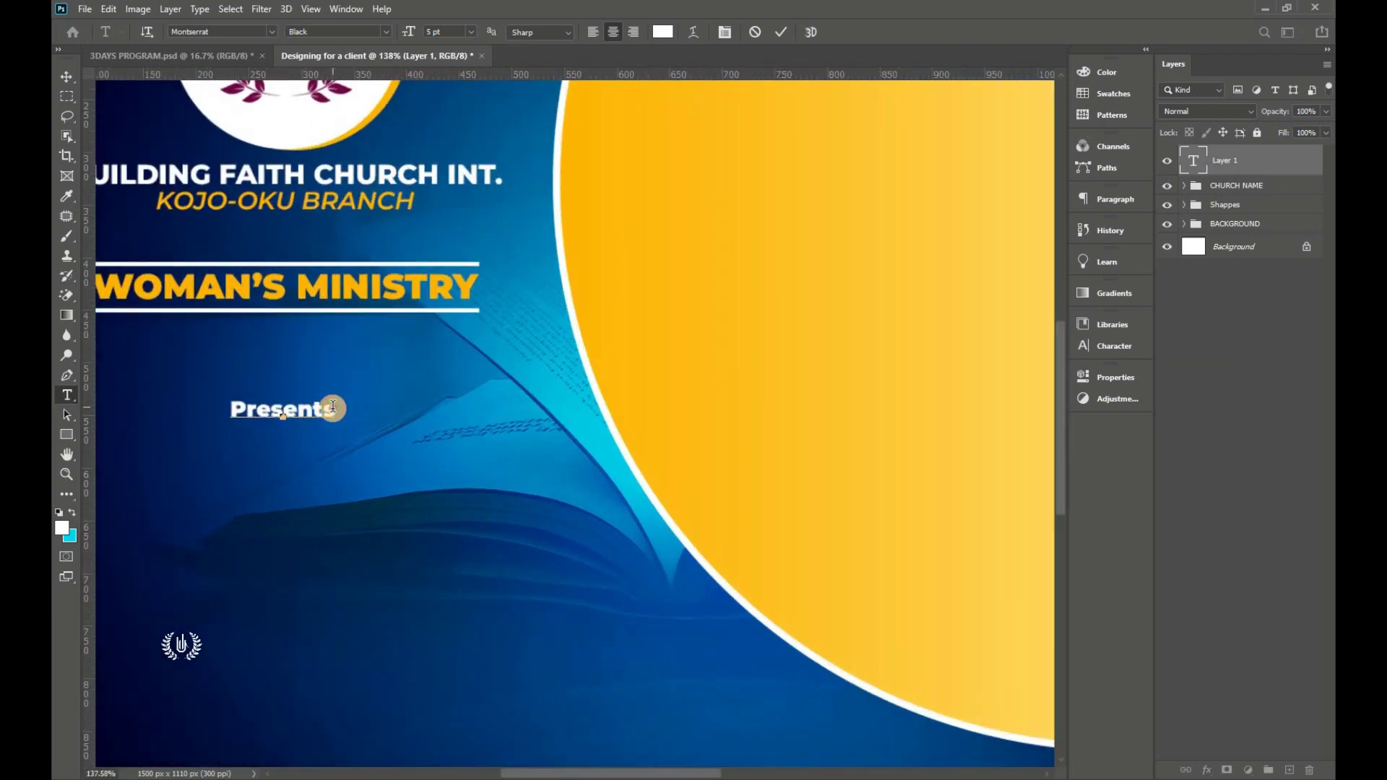
left_click_drag(333, 407, 185, 356)
left_click(271, 31)
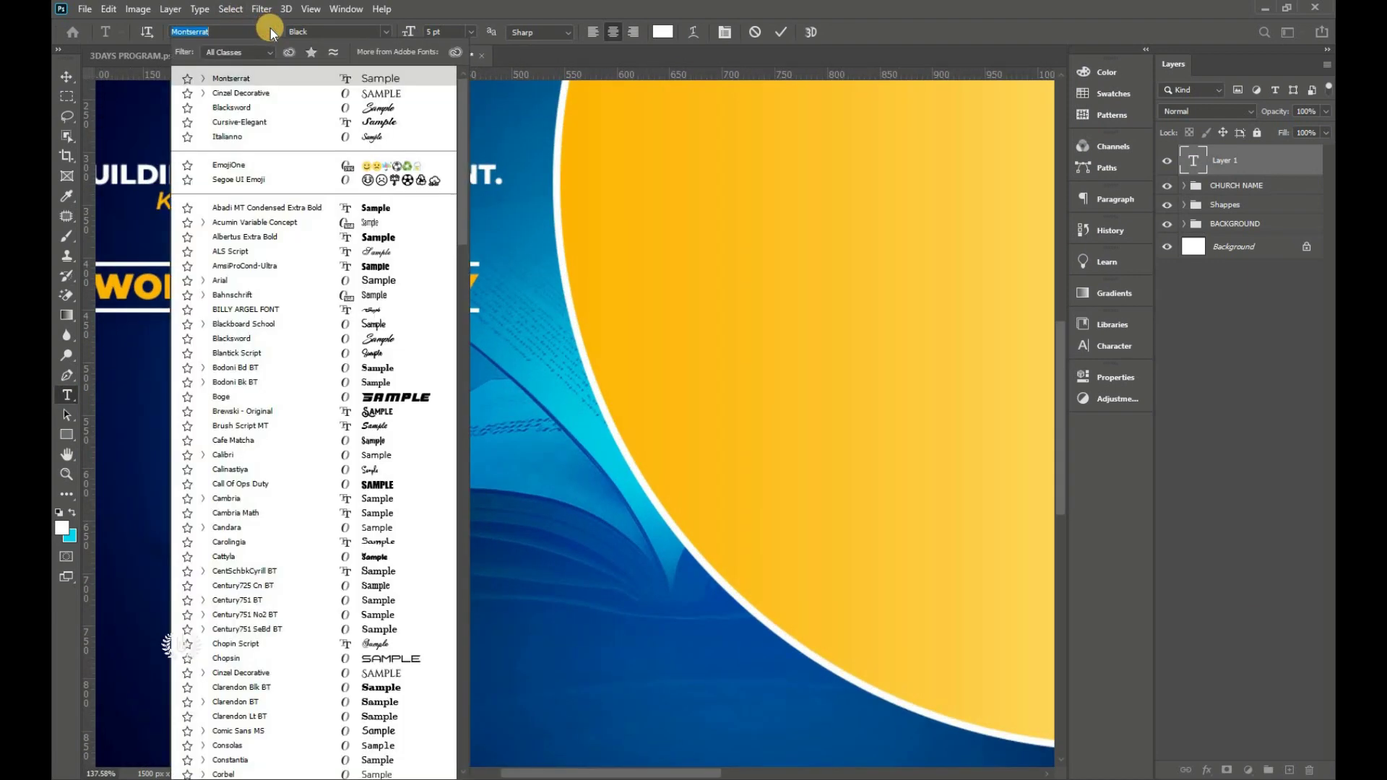
left_click(316, 109)
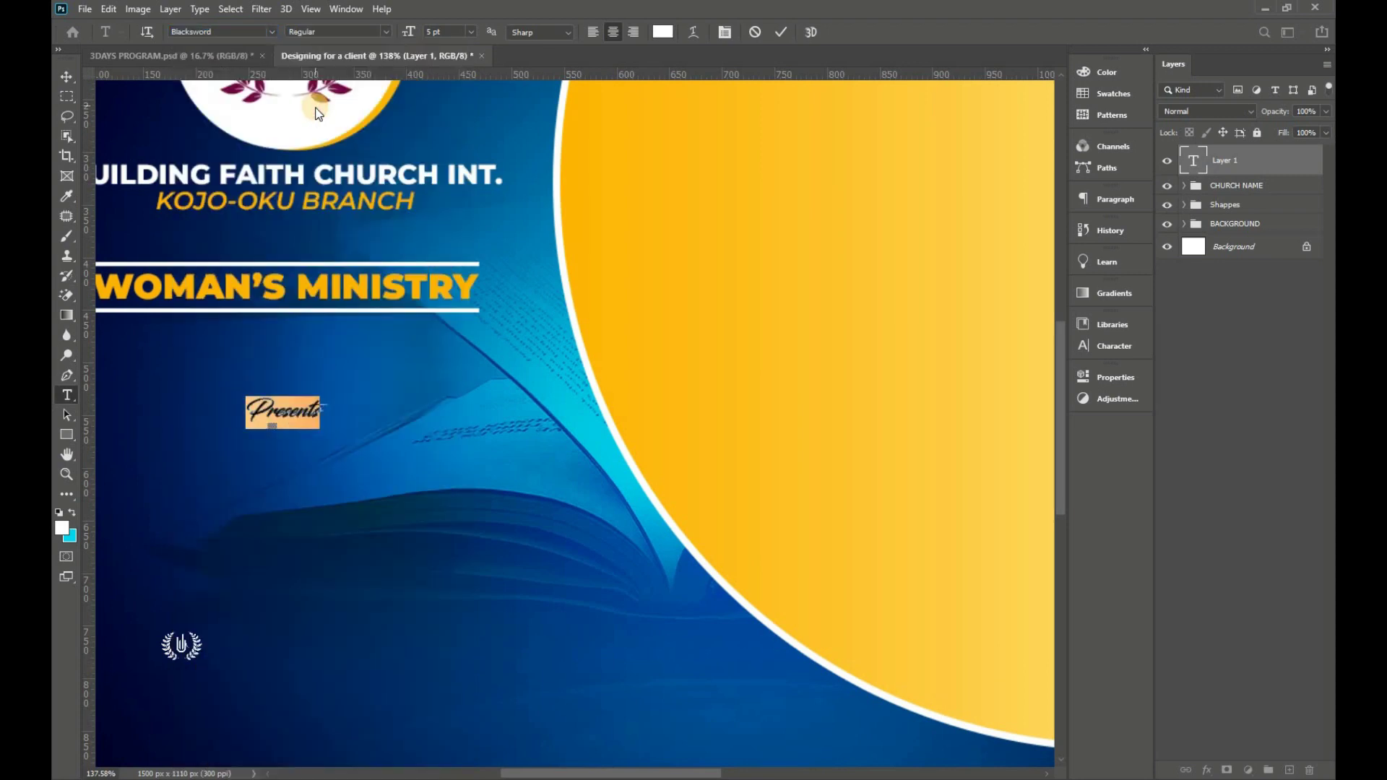
left_click(216, 38)
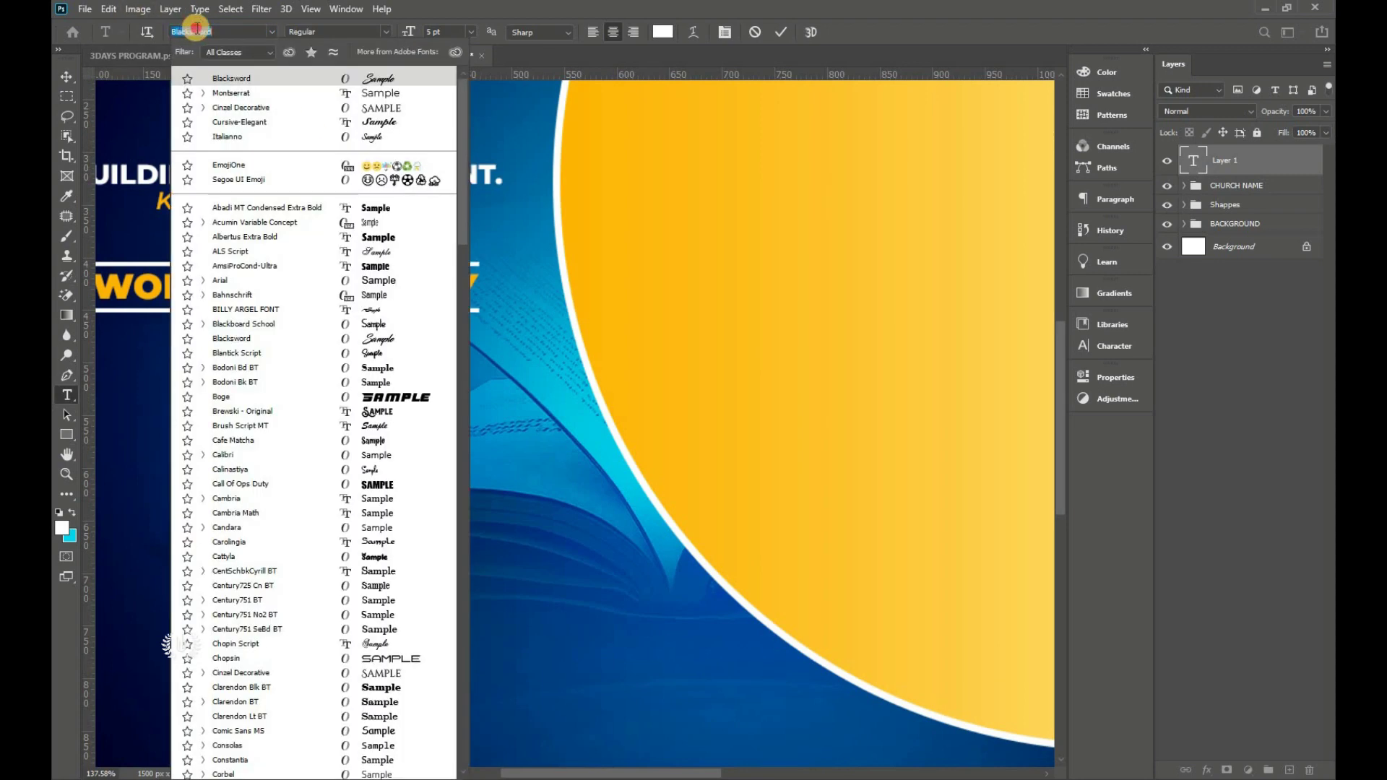
key("Escape")
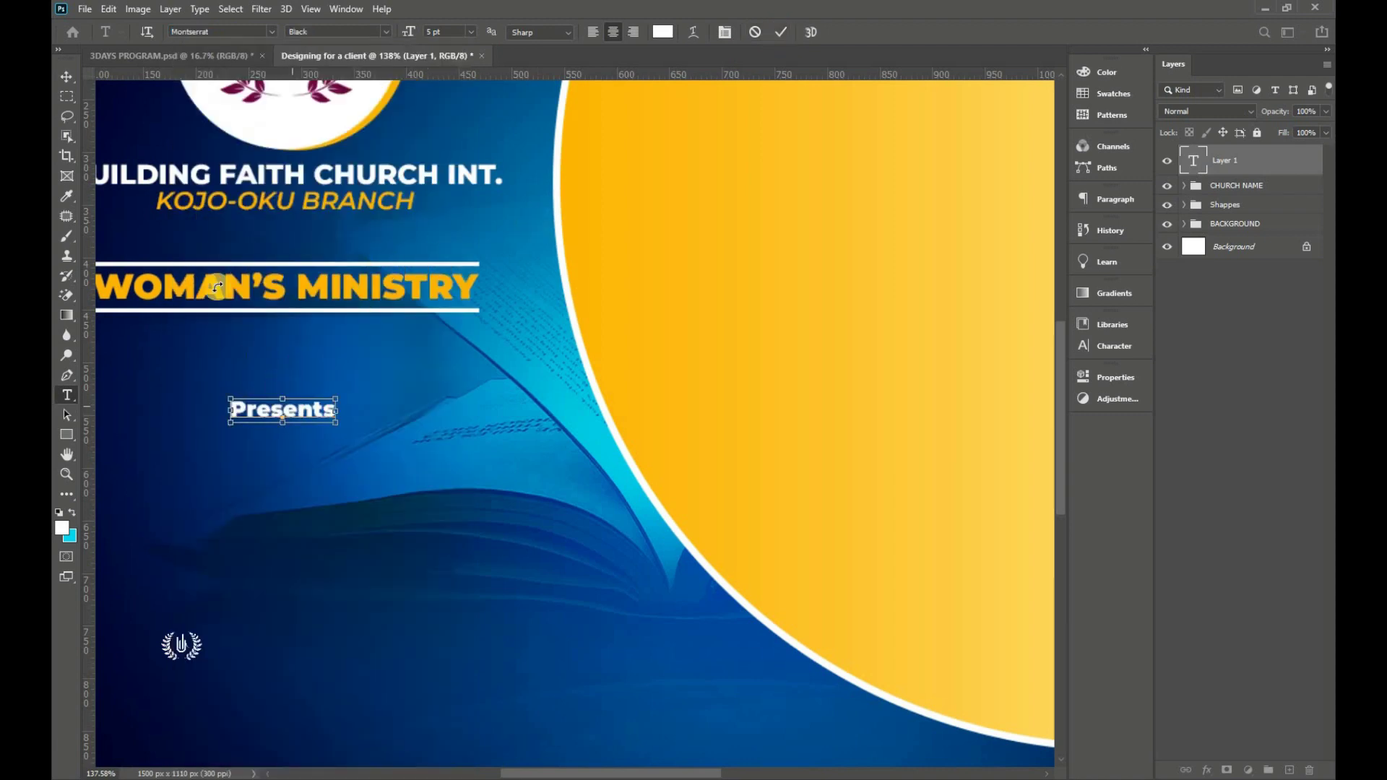
left_click(272, 32)
left_click(293, 78)
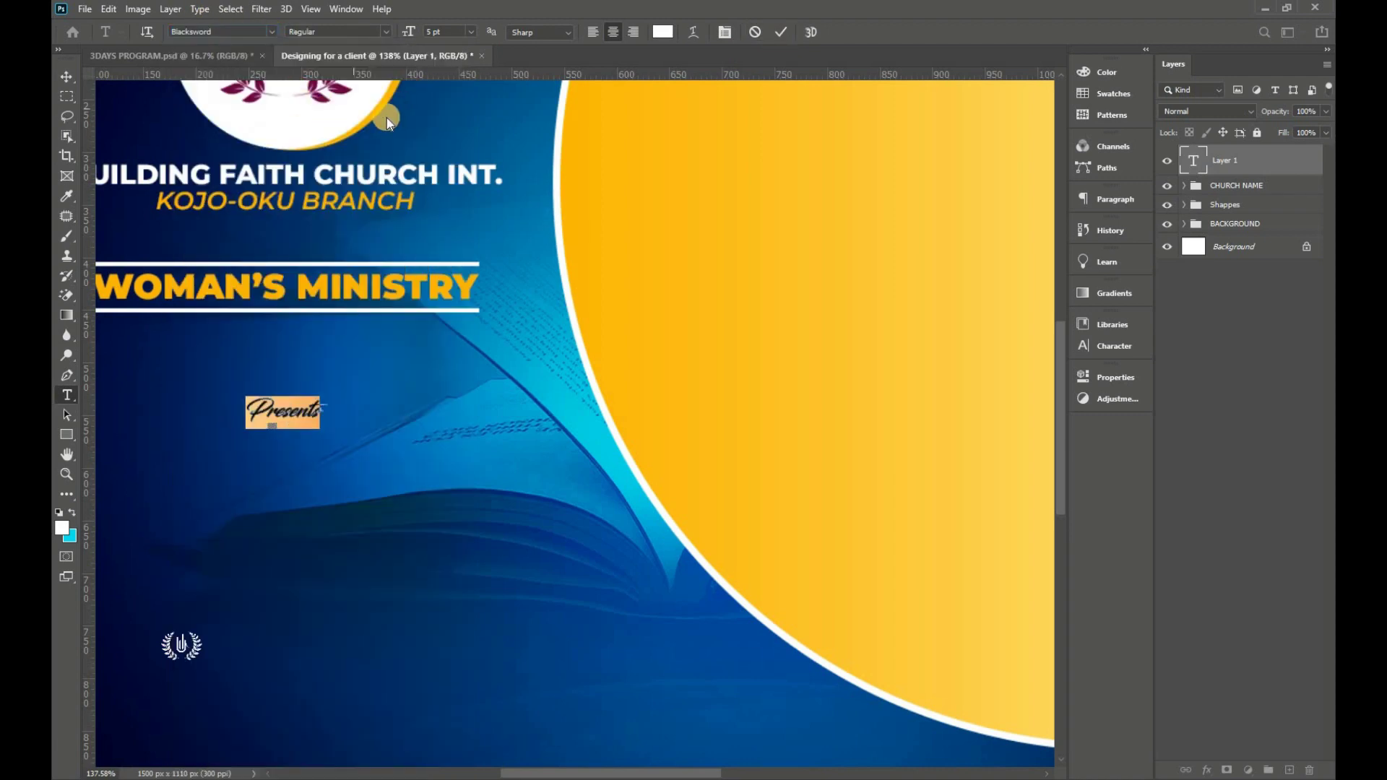
left_click(777, 32)
- Scale Presents up to about 171%, then shrink it slightly to fit beneath the heading
left_click(67, 76)
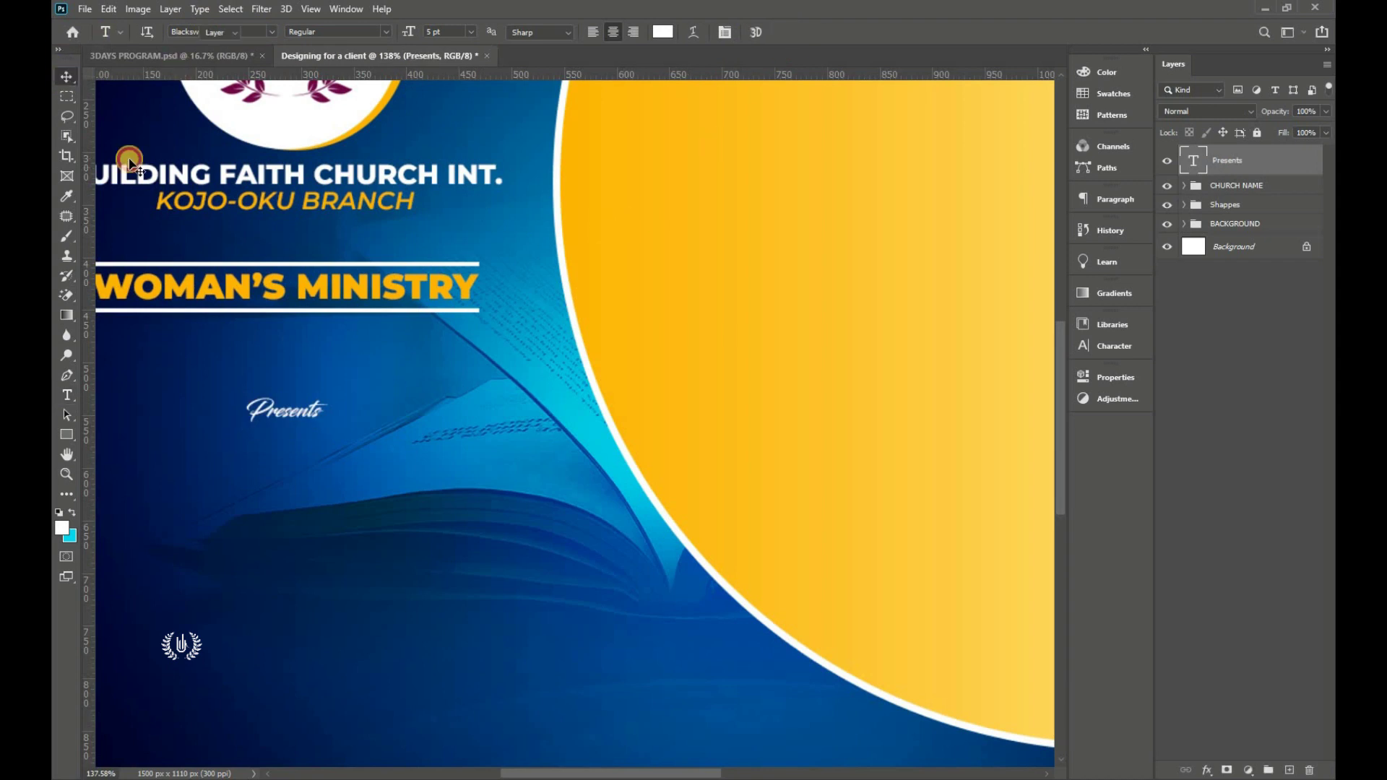
left_click_drag(523, 769, 488, 769)
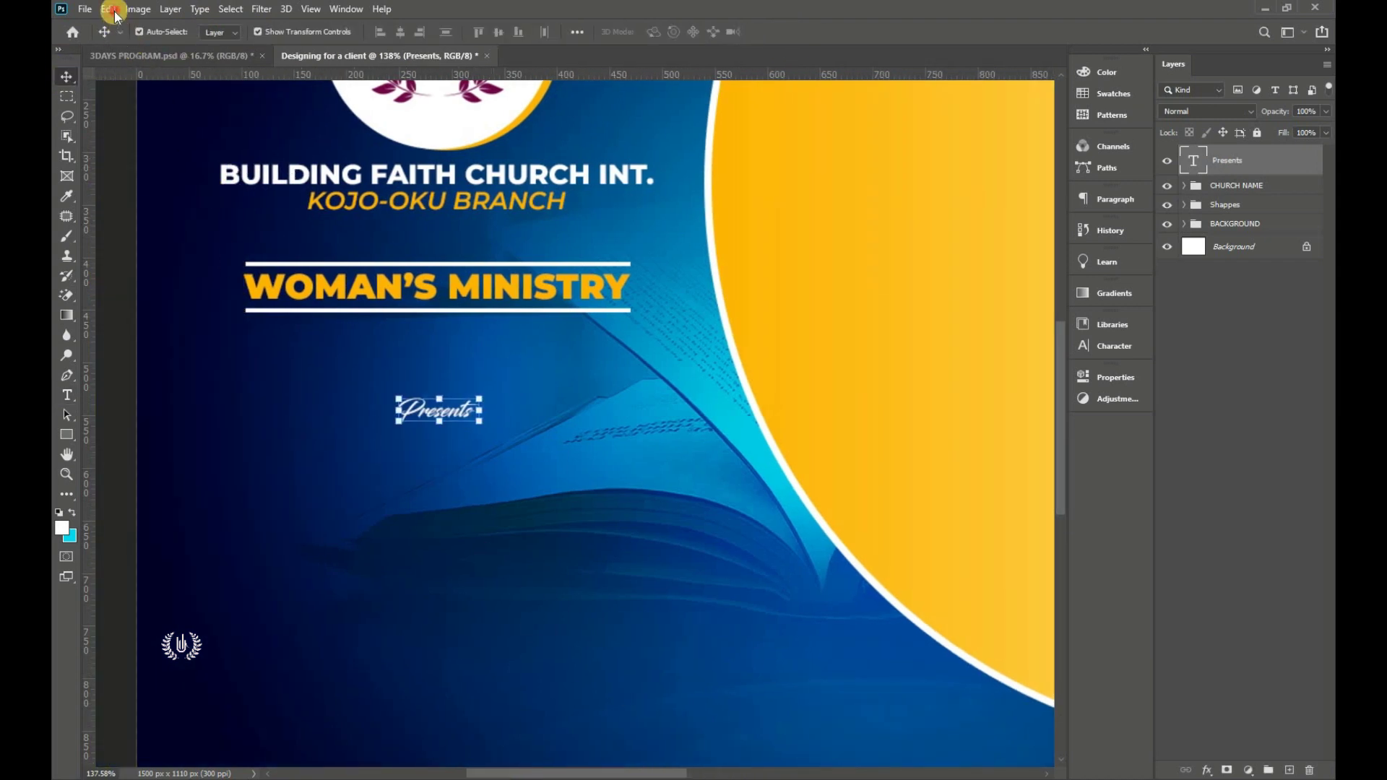
left_click(108, 9)
left_click(219, 345)
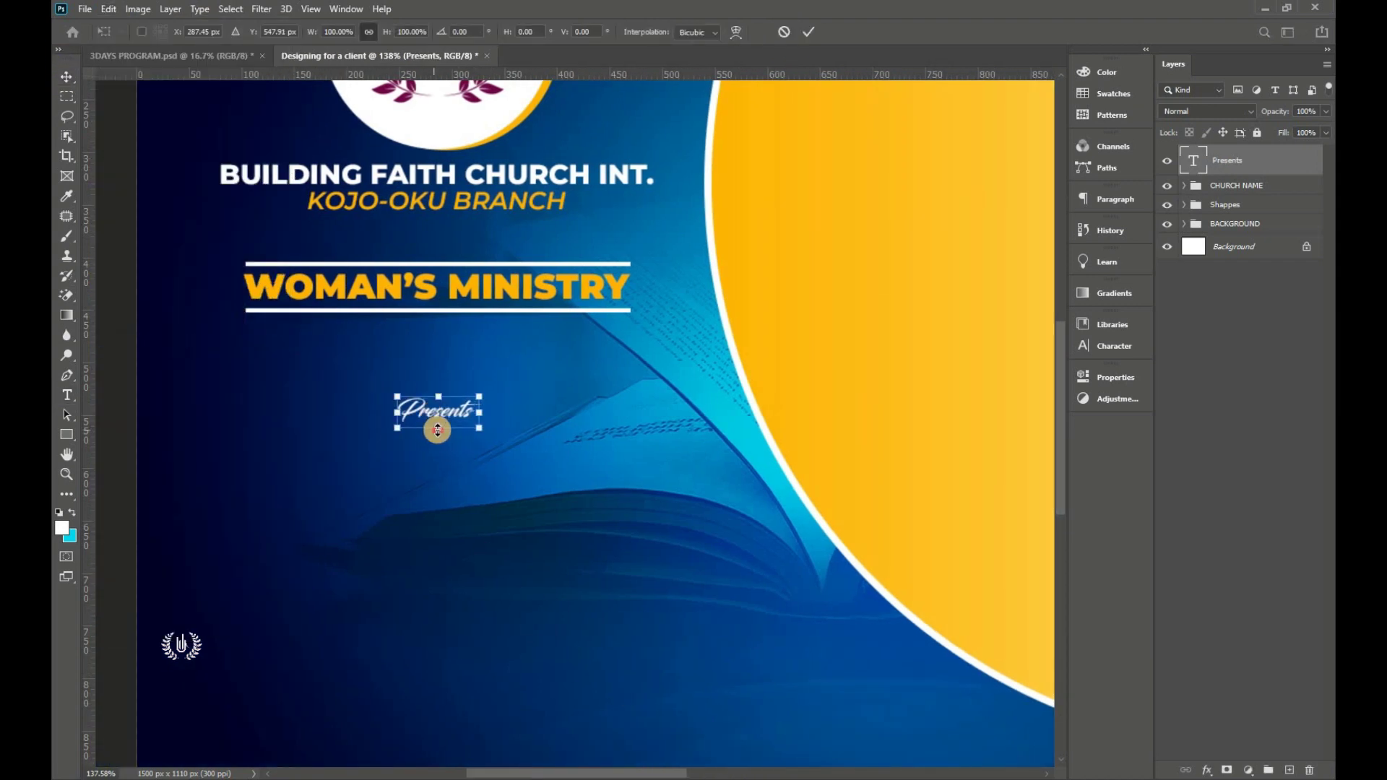
left_click_drag(438, 423, 446, 490)
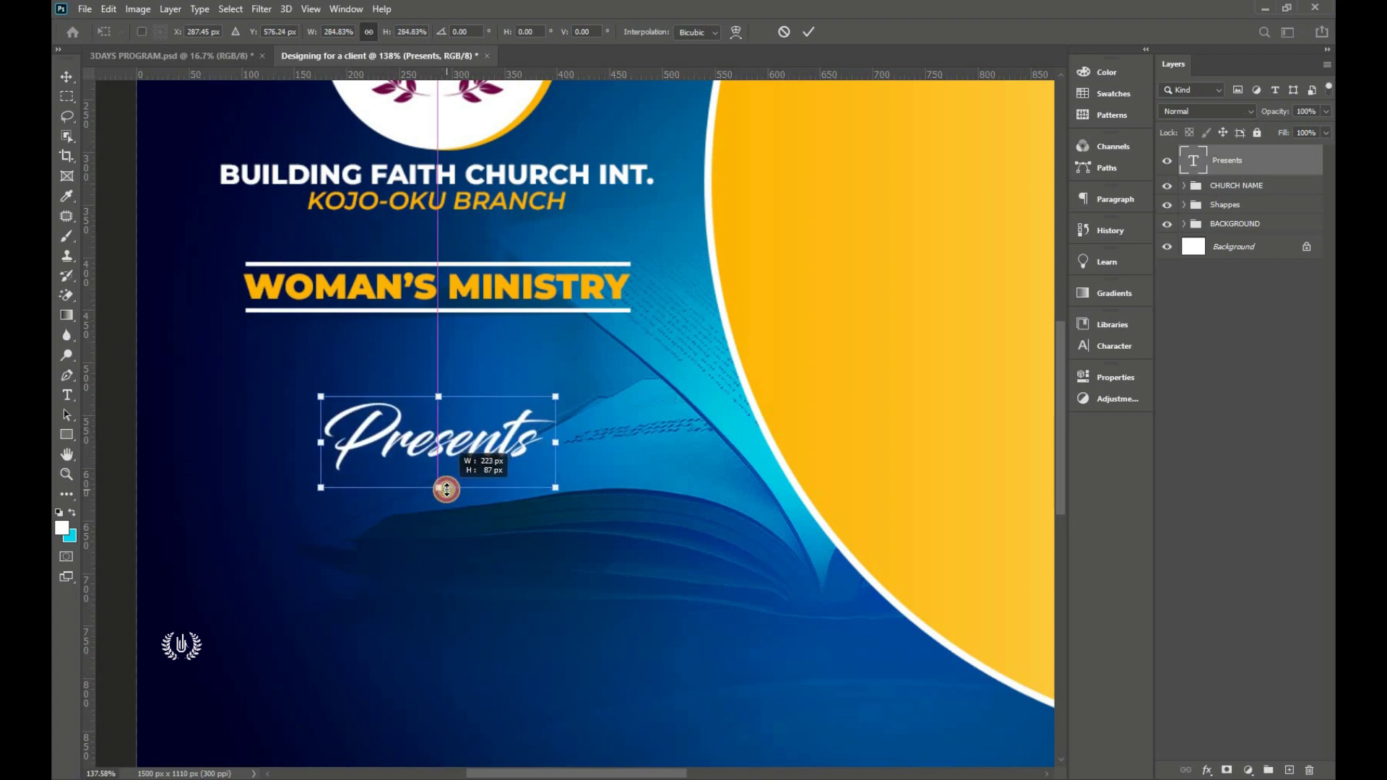
left_click(809, 31)
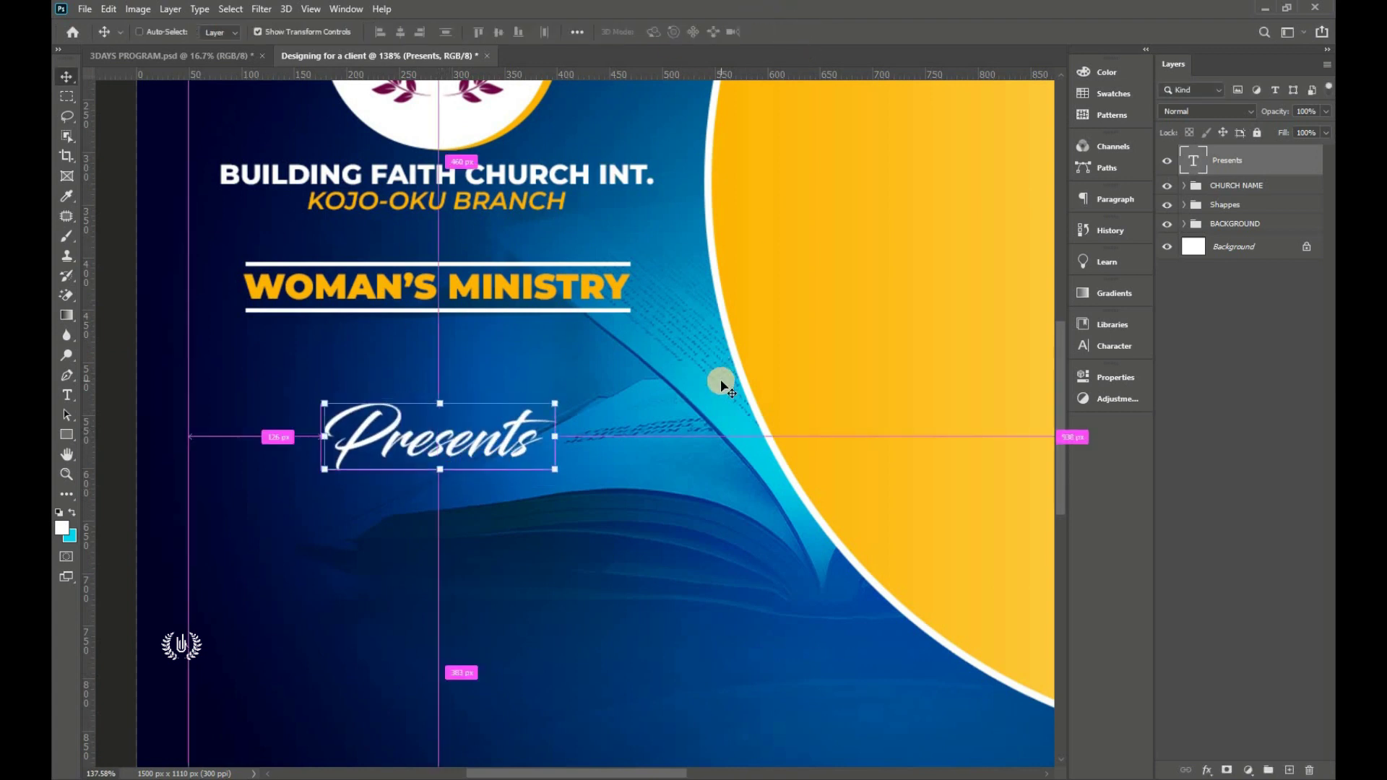
key("ctrl+0")
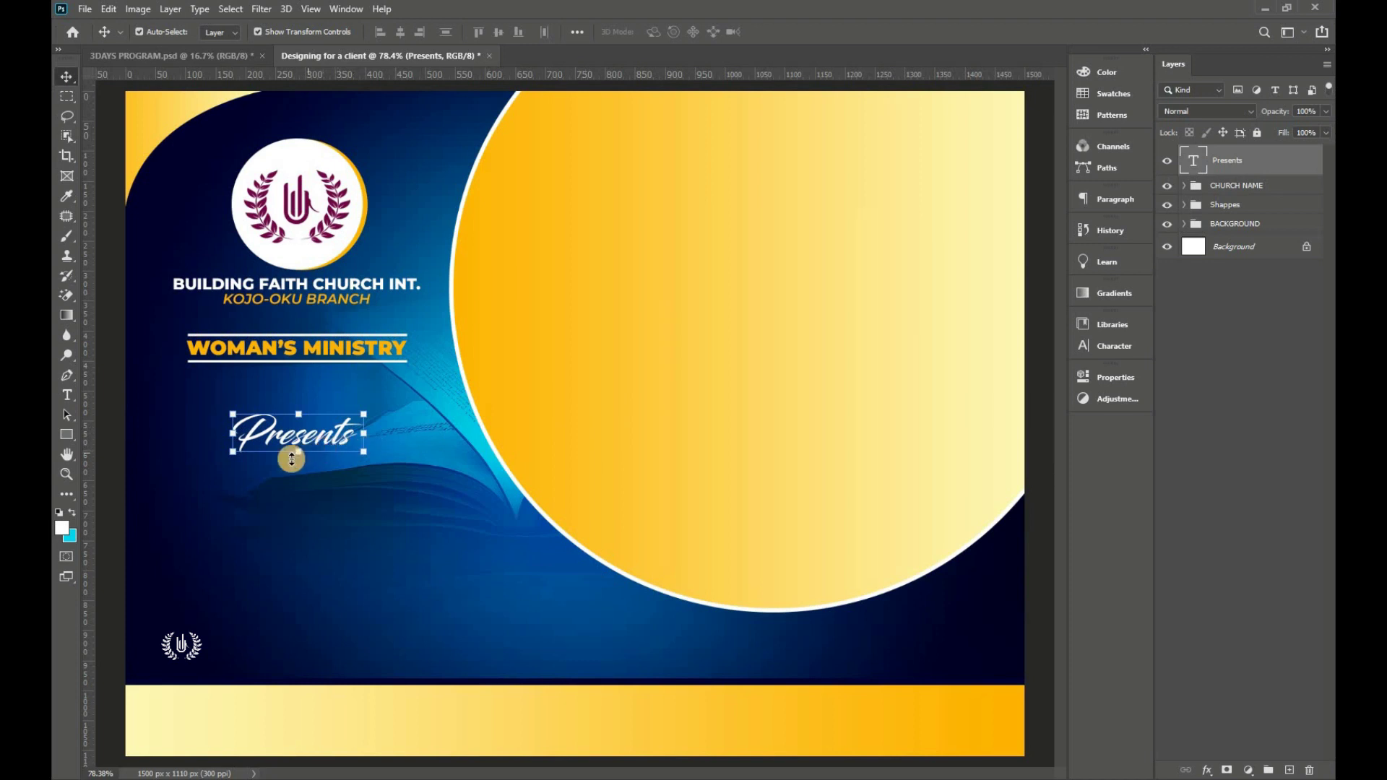
key("ctrl+t")
left_click_drag(298, 452, 312, 441)
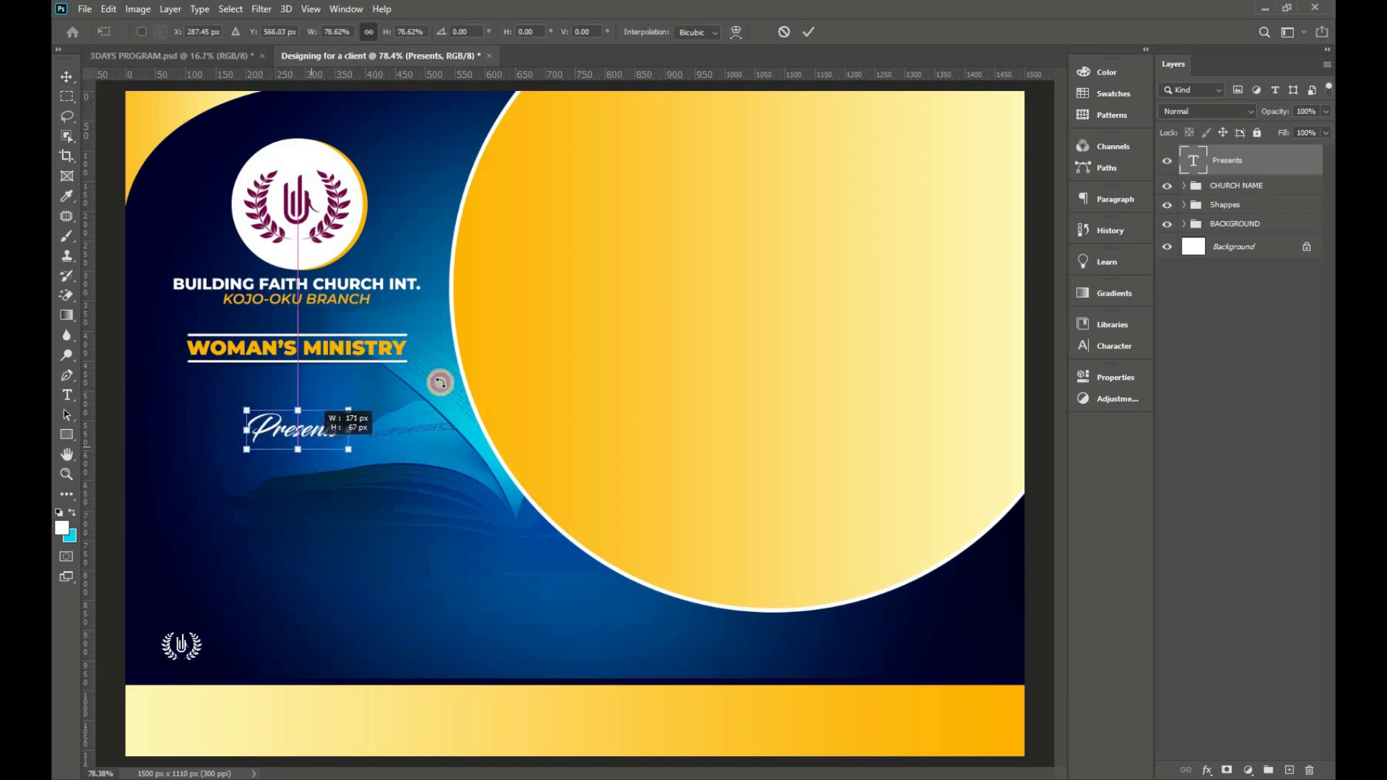
left_click(808, 32)
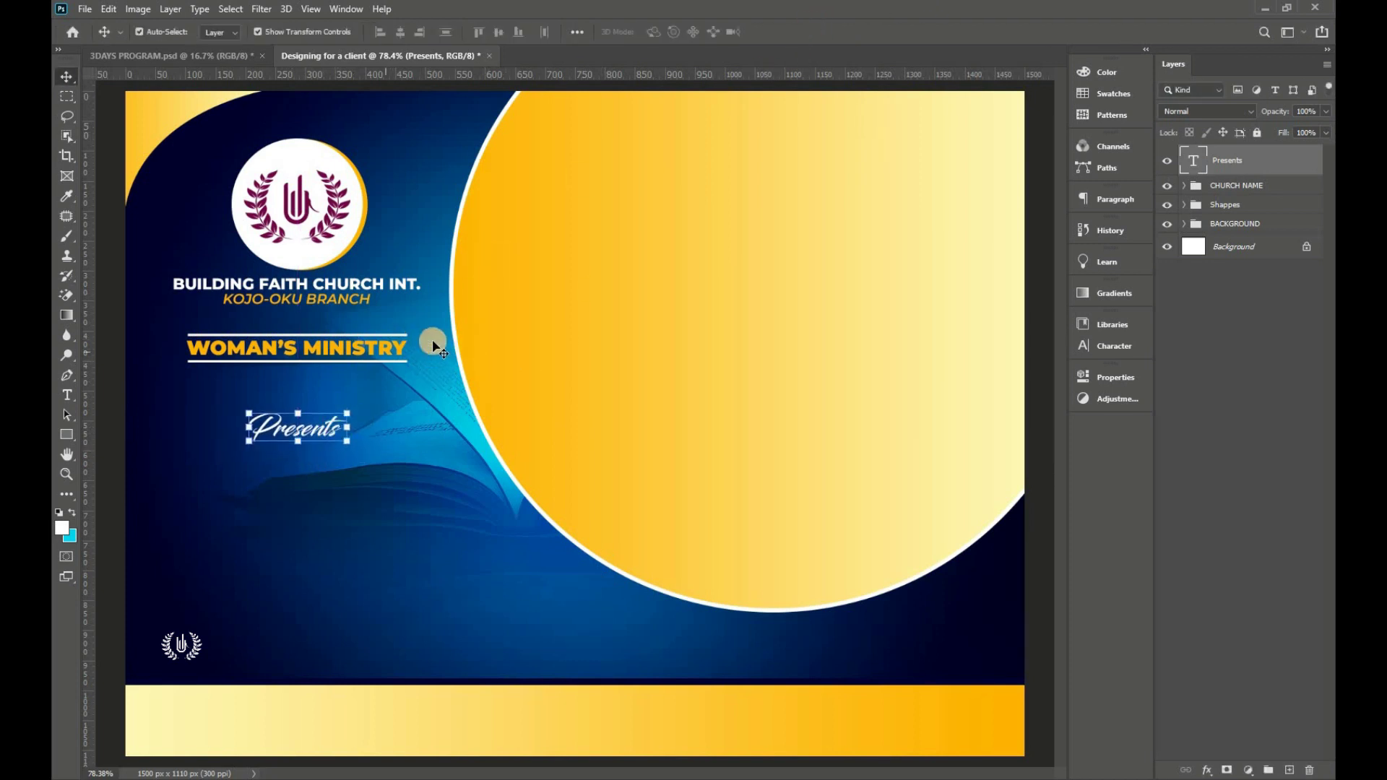
- Start a new text layer on the yellow circle in Cinzel Decorative, Black weight
left_click(67, 396)
left_click(145, 395)
left_click(609, 177)
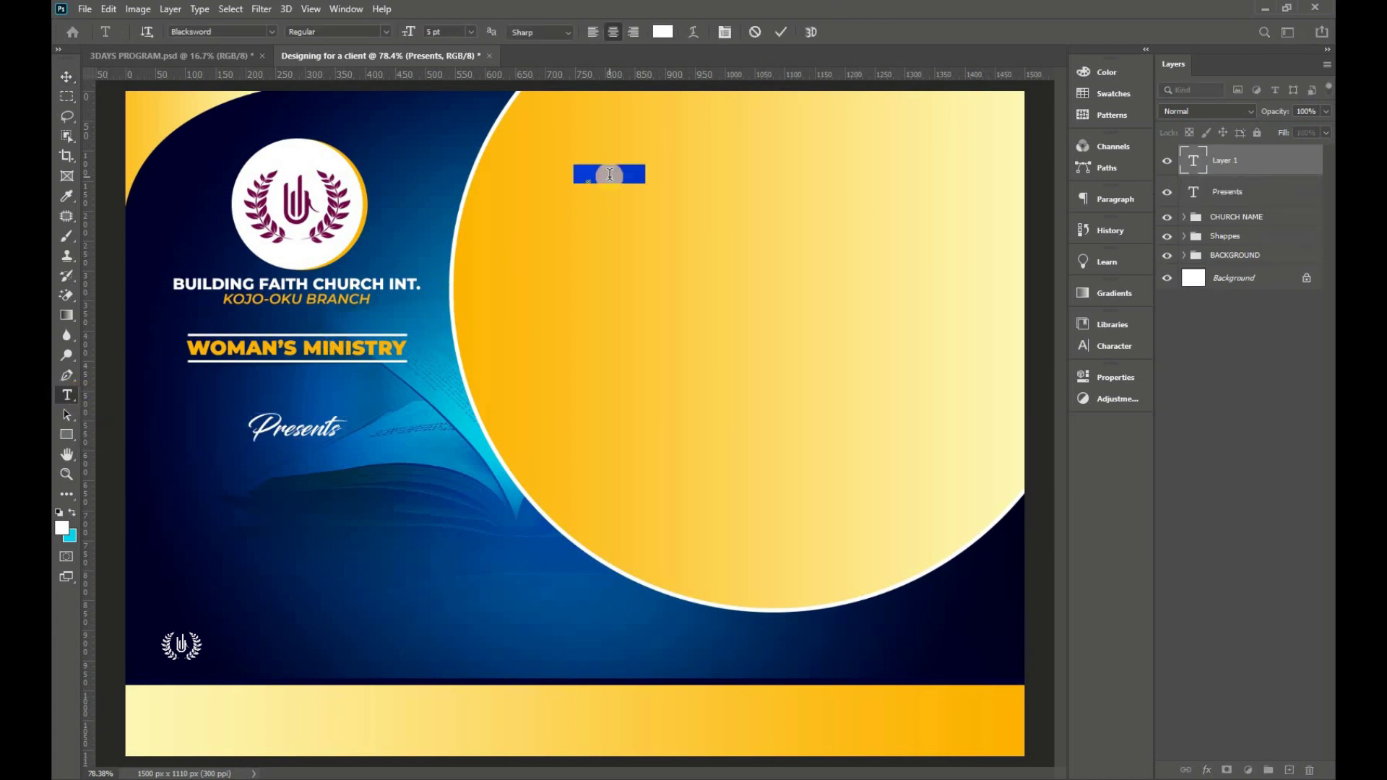
left_click(271, 31)
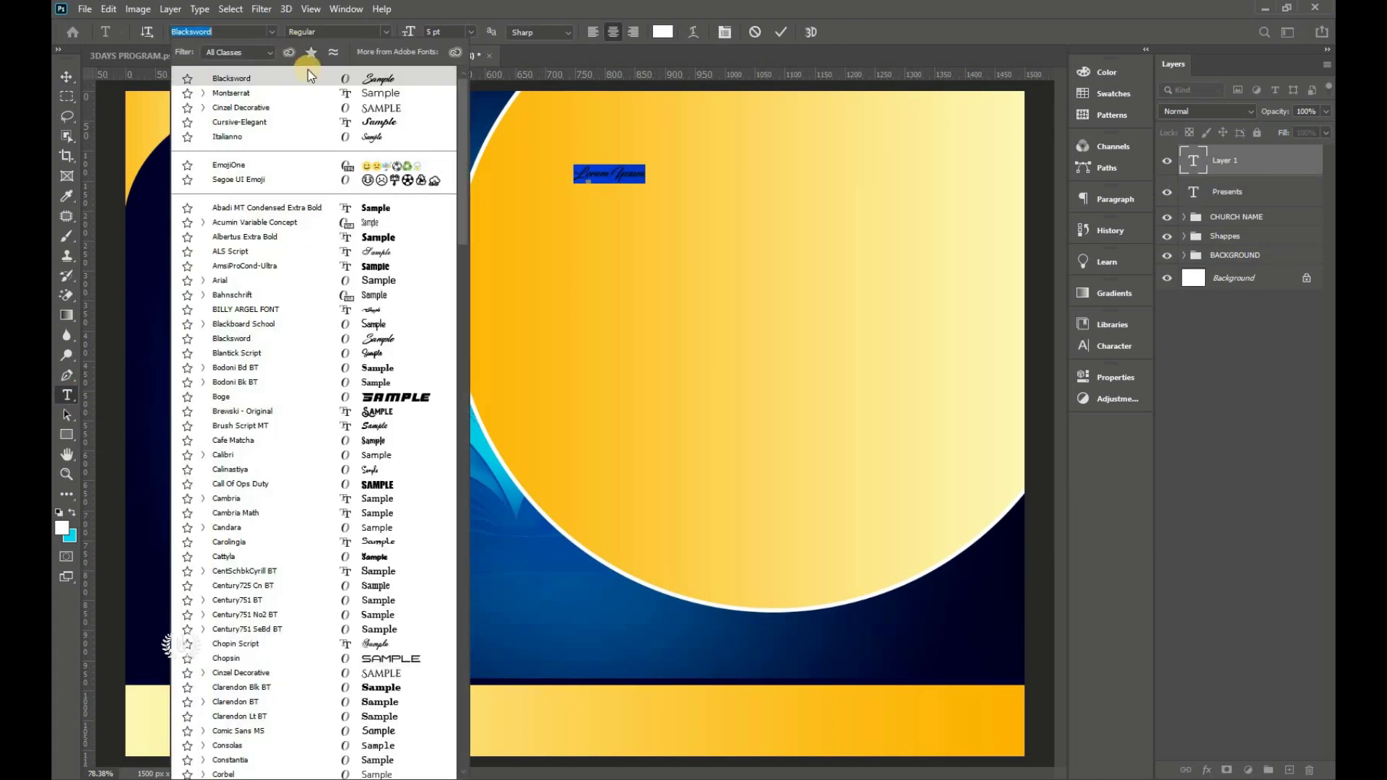
left_click(315, 107)
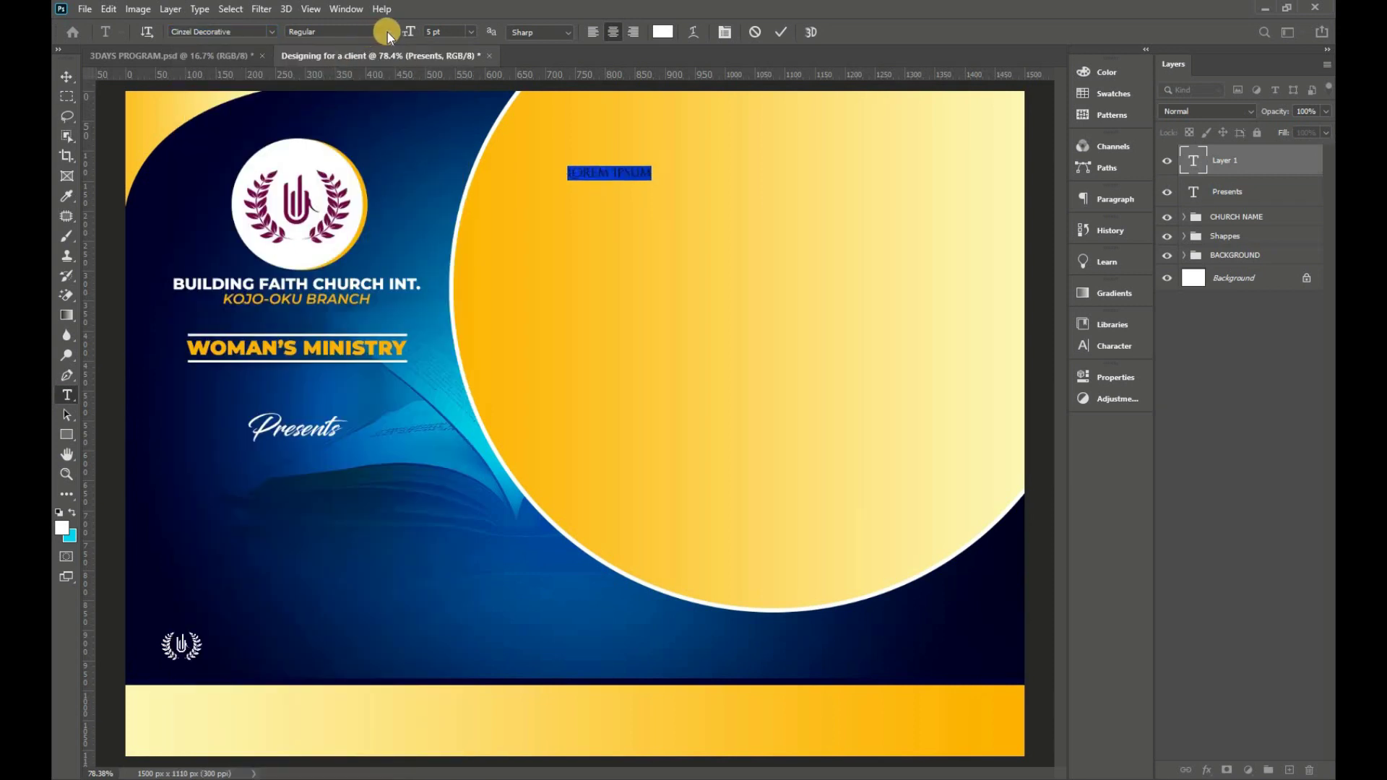
left_click(388, 32)
left_click(375, 71)
- Set the text colour to deep navy 000230 and the size to about 19 pt
left_click(662, 31)
left_click_drag(917, 269, 978, 304)
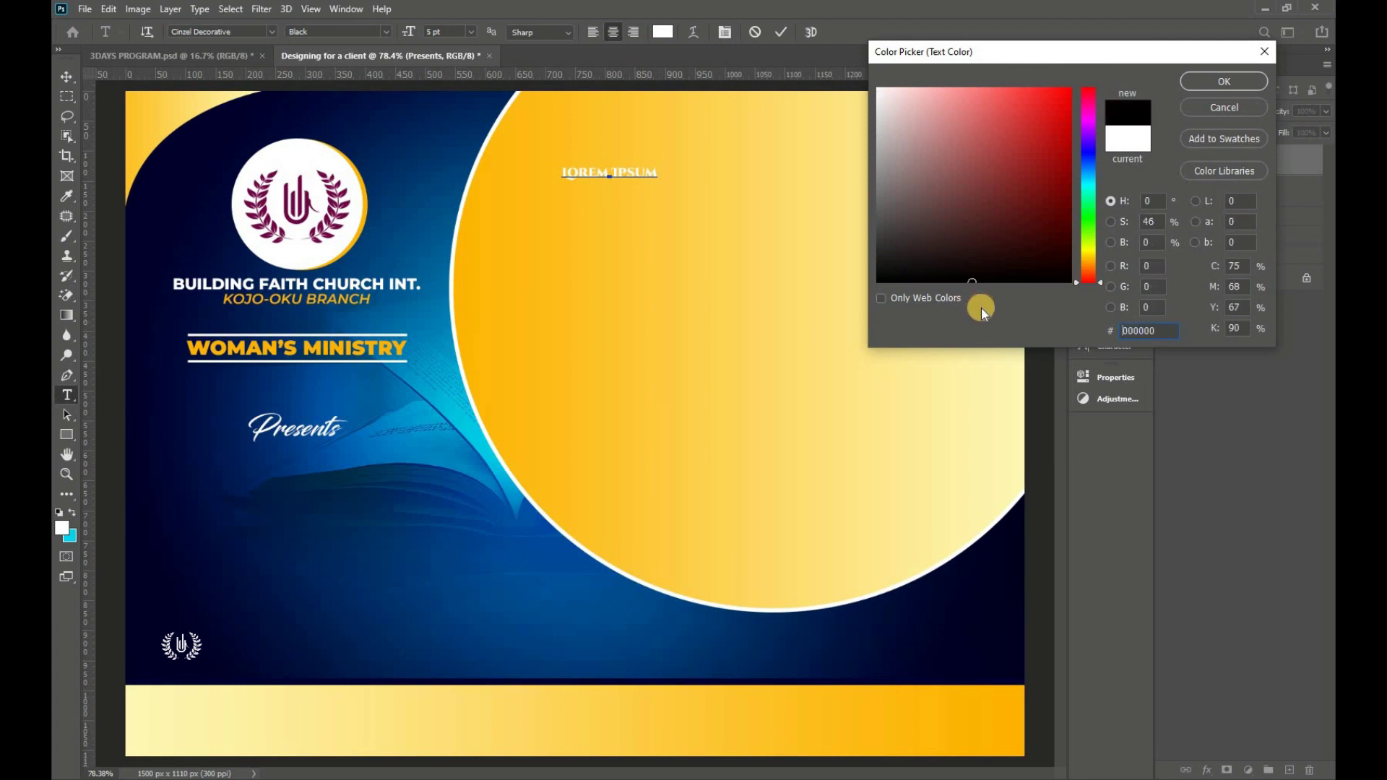
key("alt+Tab")
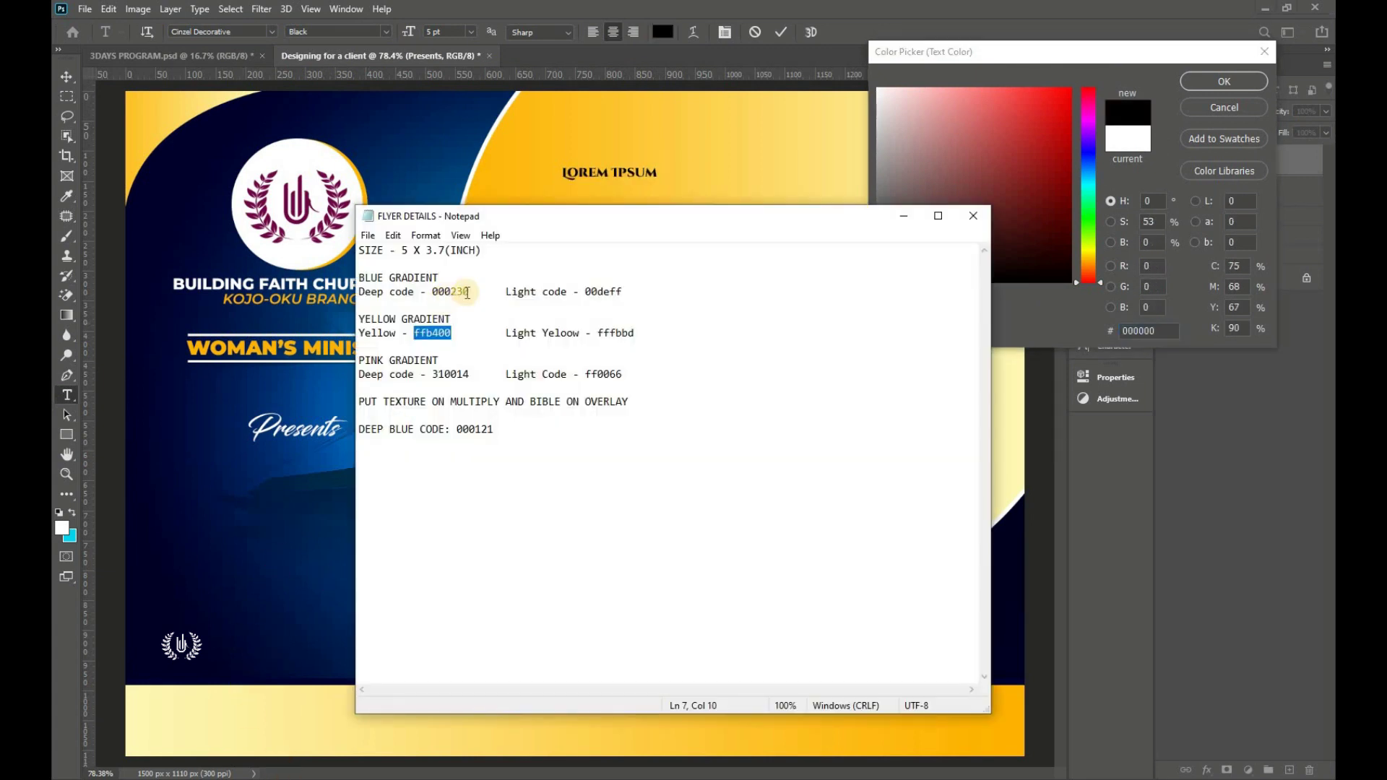
mouse_move(505, 291)
left_mouse_down()
mouse_move(431, 289)
mouse_move(469, 291)
left_mouse_up()
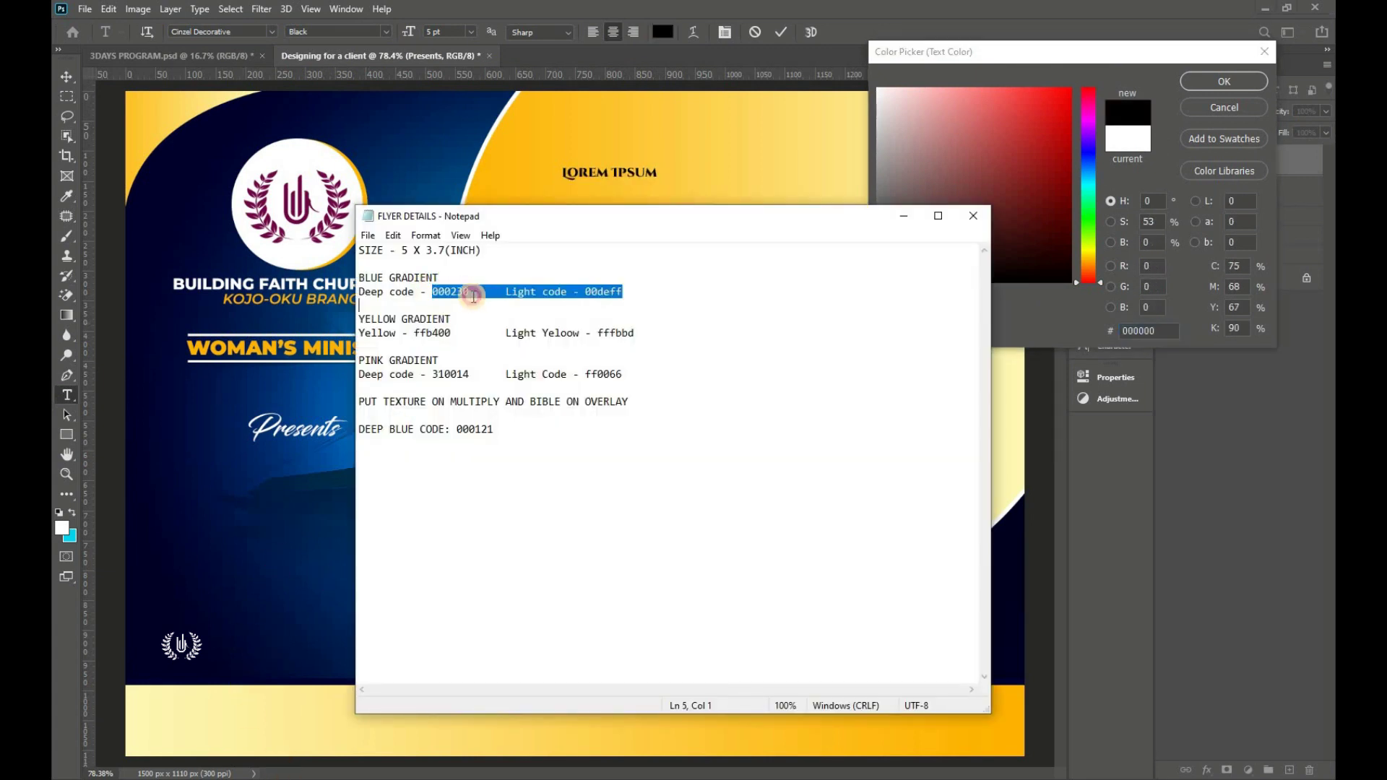
right_click(463, 291)
left_click(495, 340)
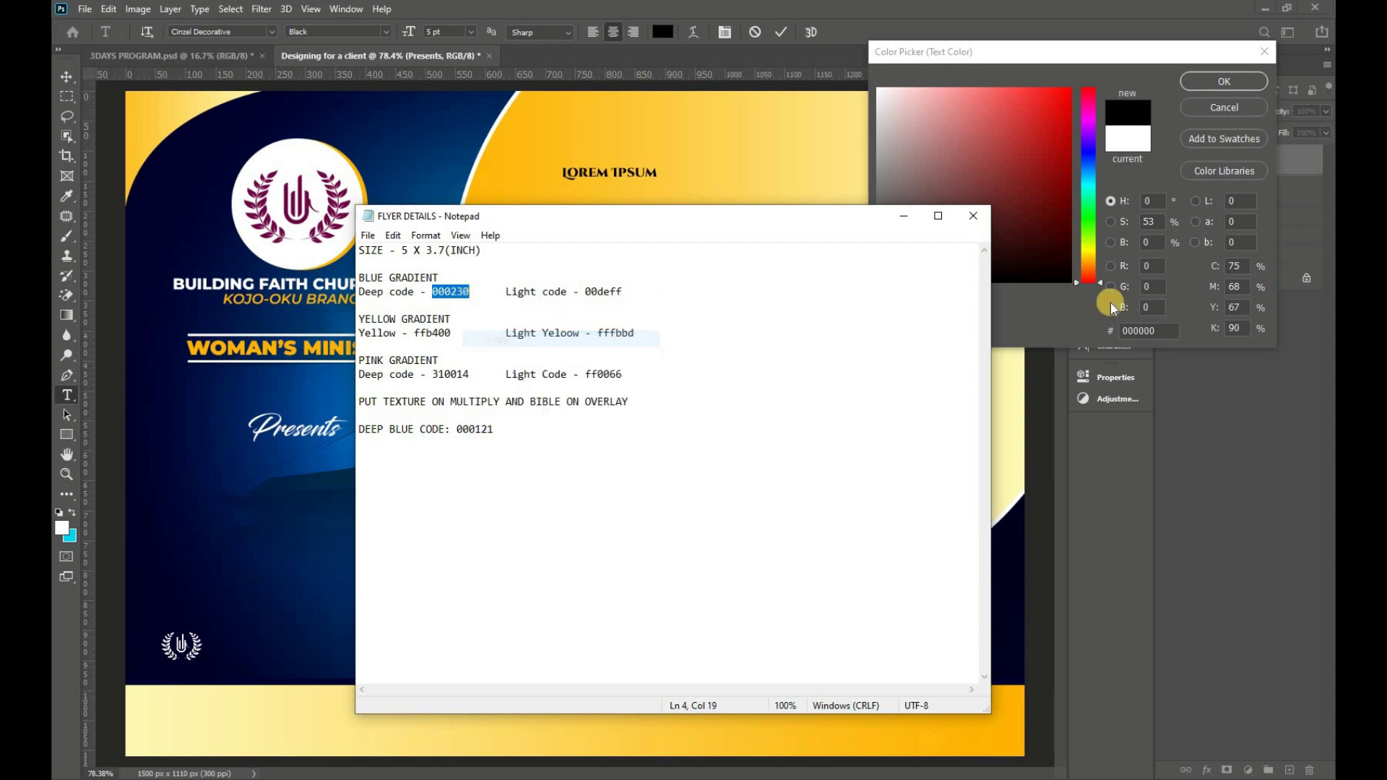
right_click(1153, 330)
left_click(1175, 397)
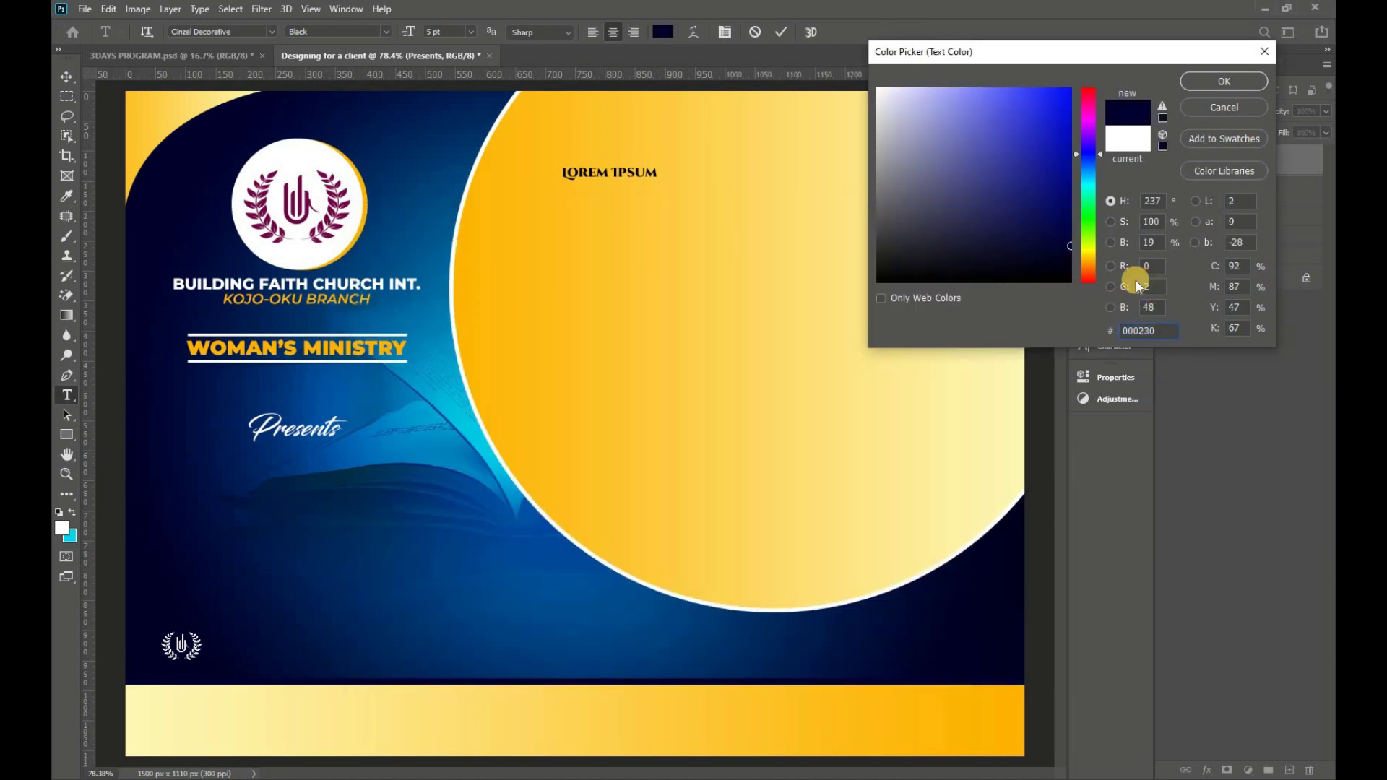
left_click(1223, 77)
left_click_drag(409, 32, 418, 38)
- Type 3, then enlarge it and move it toward the circle's upper-left
type("3")
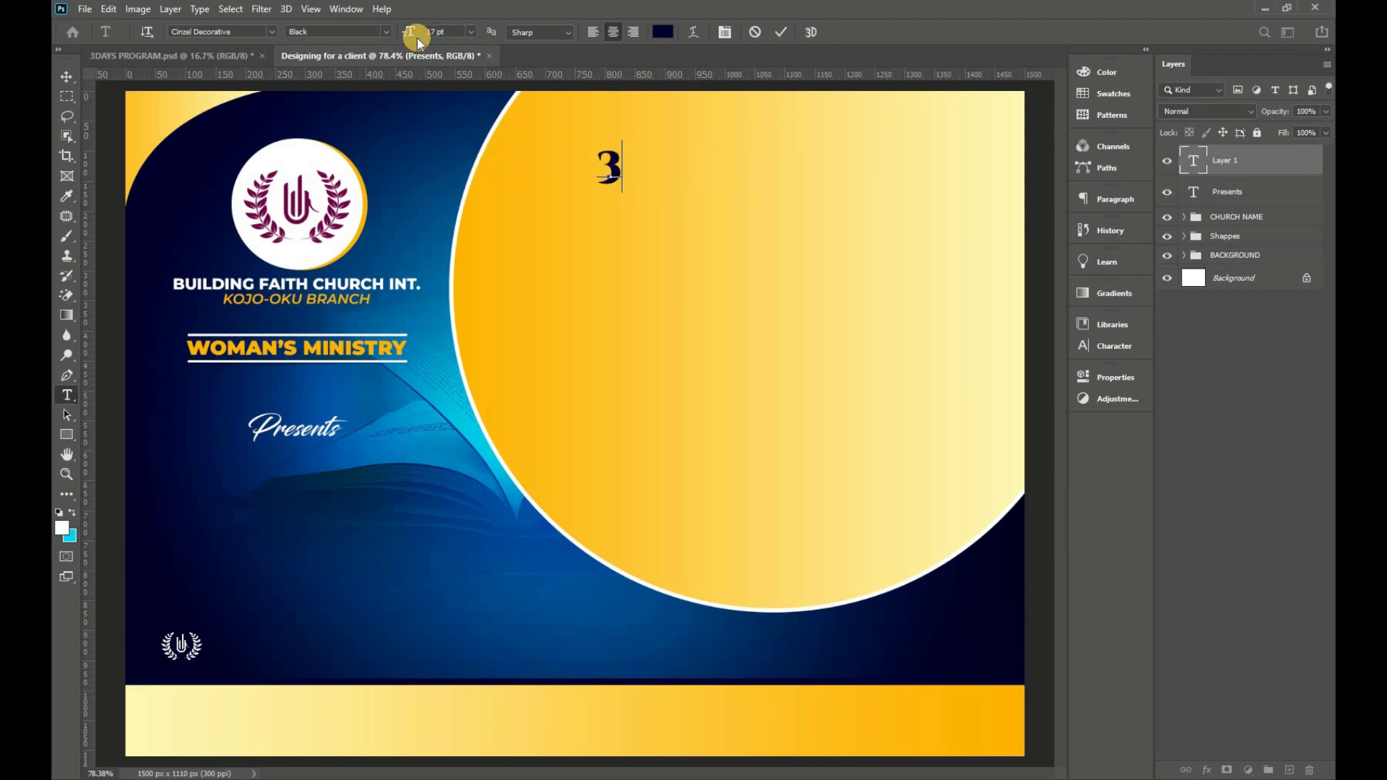
left_click(781, 32)
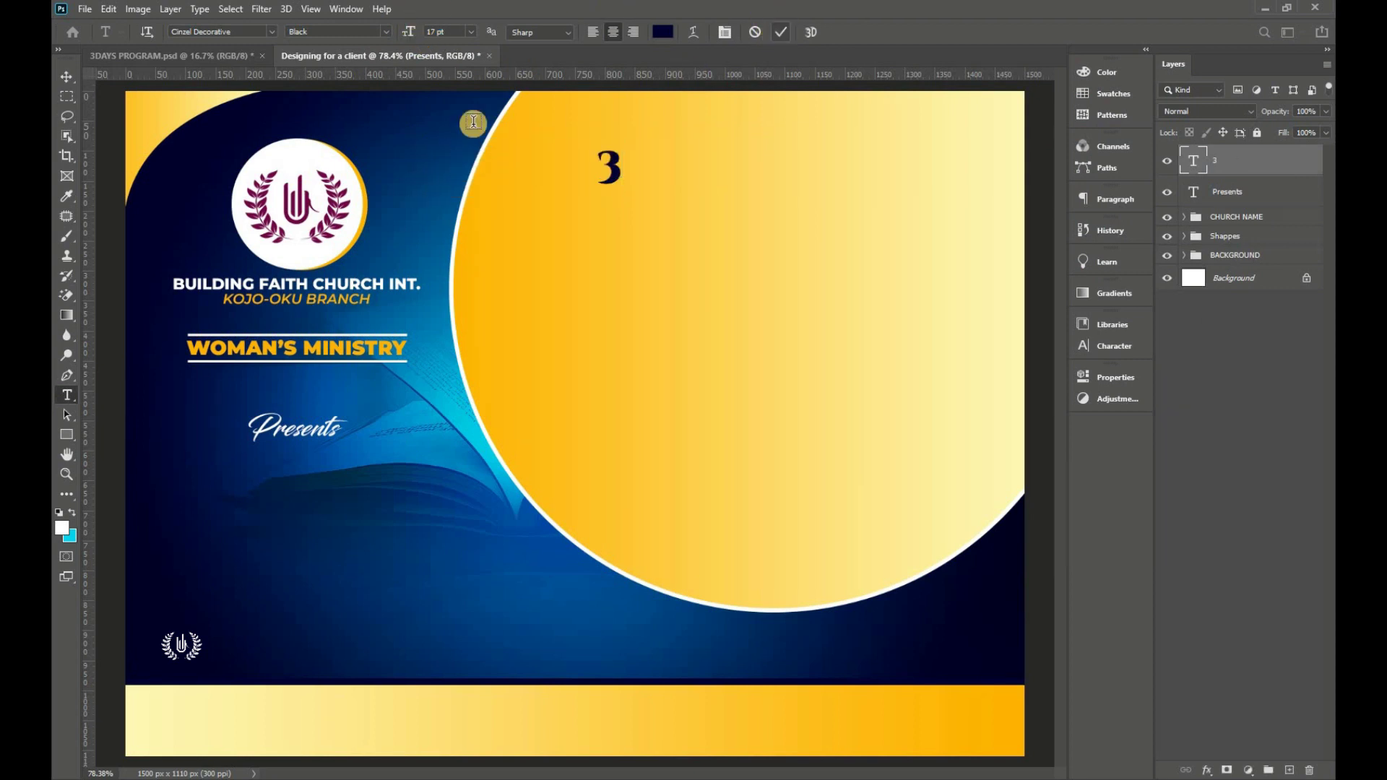
left_click(61, 75)
left_click(110, 9)
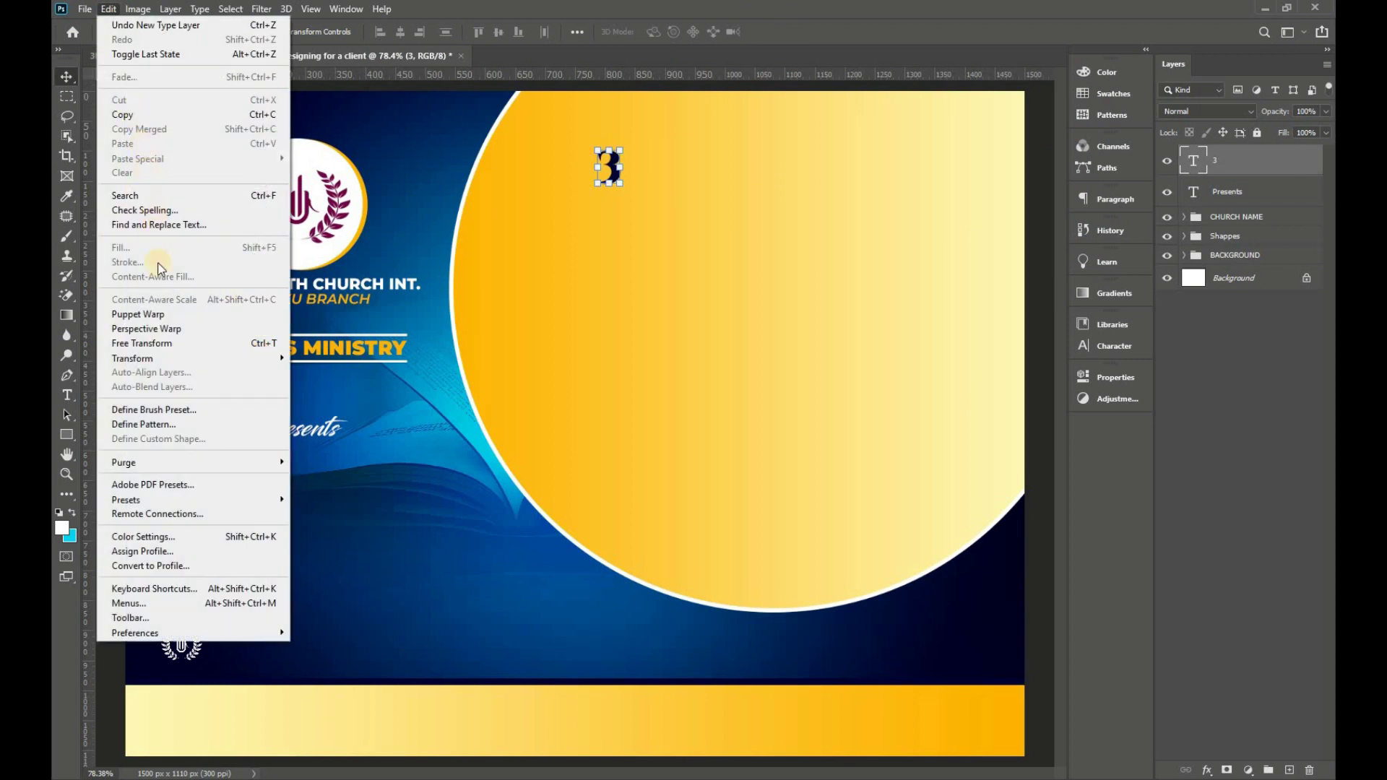
left_click(193, 344)
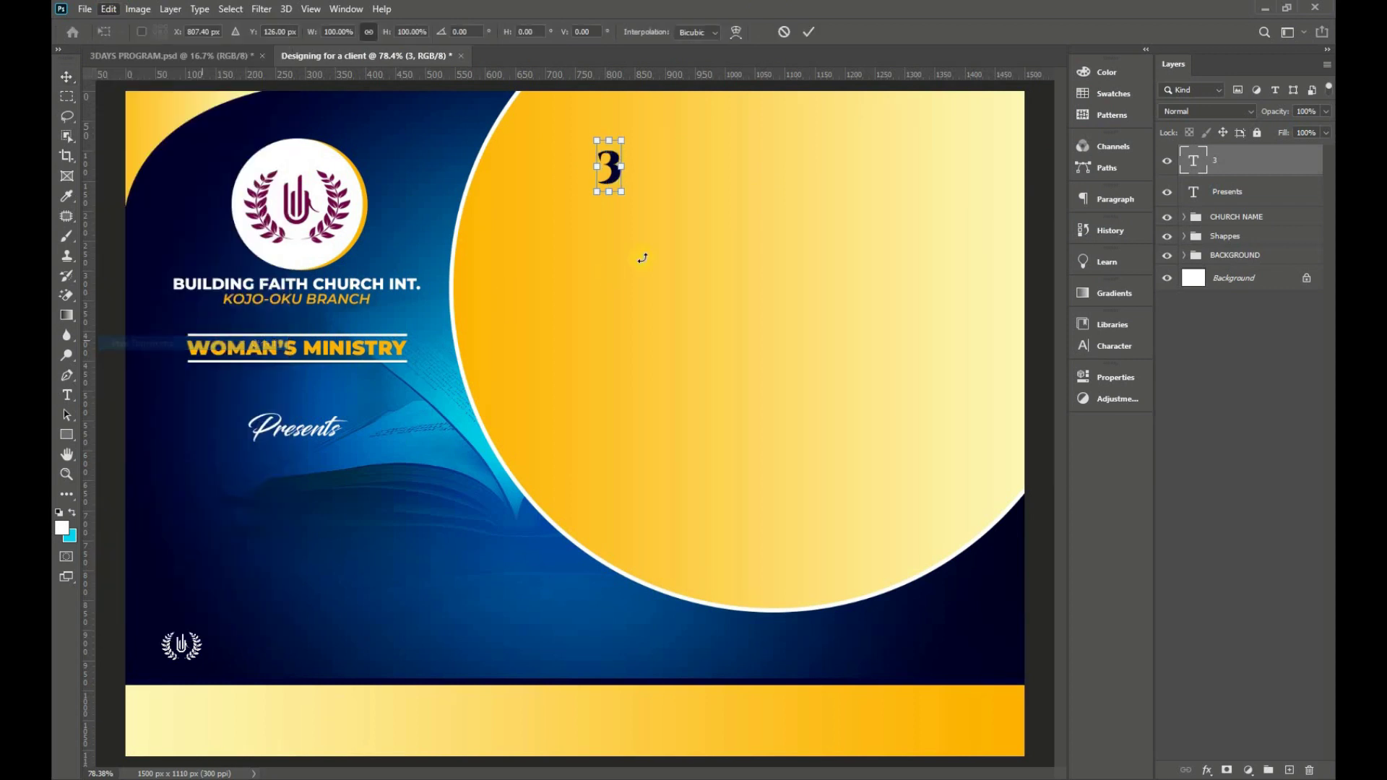
left_click_drag(622, 184, 808, 468)
left_click_drag(728, 383, 682, 329)
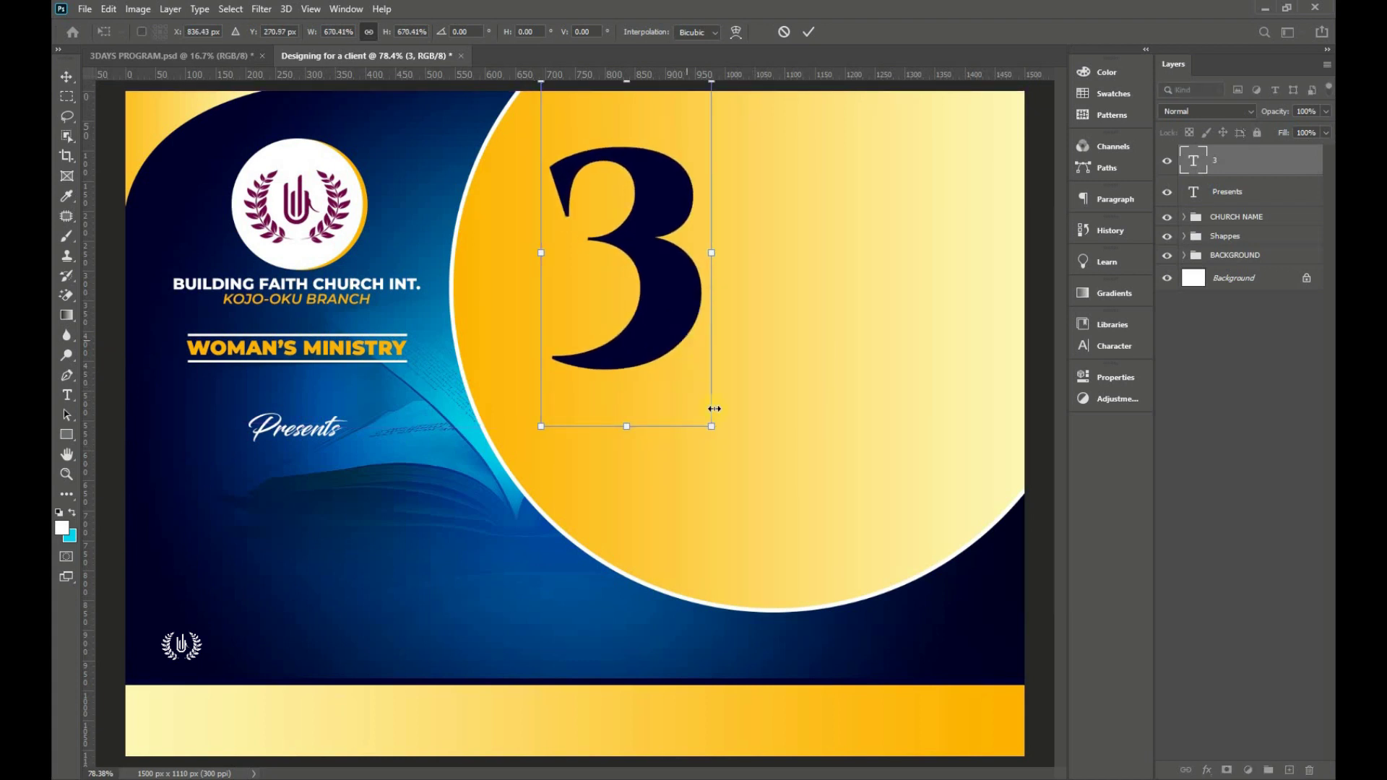
left_click_drag(718, 434, 720, 441)
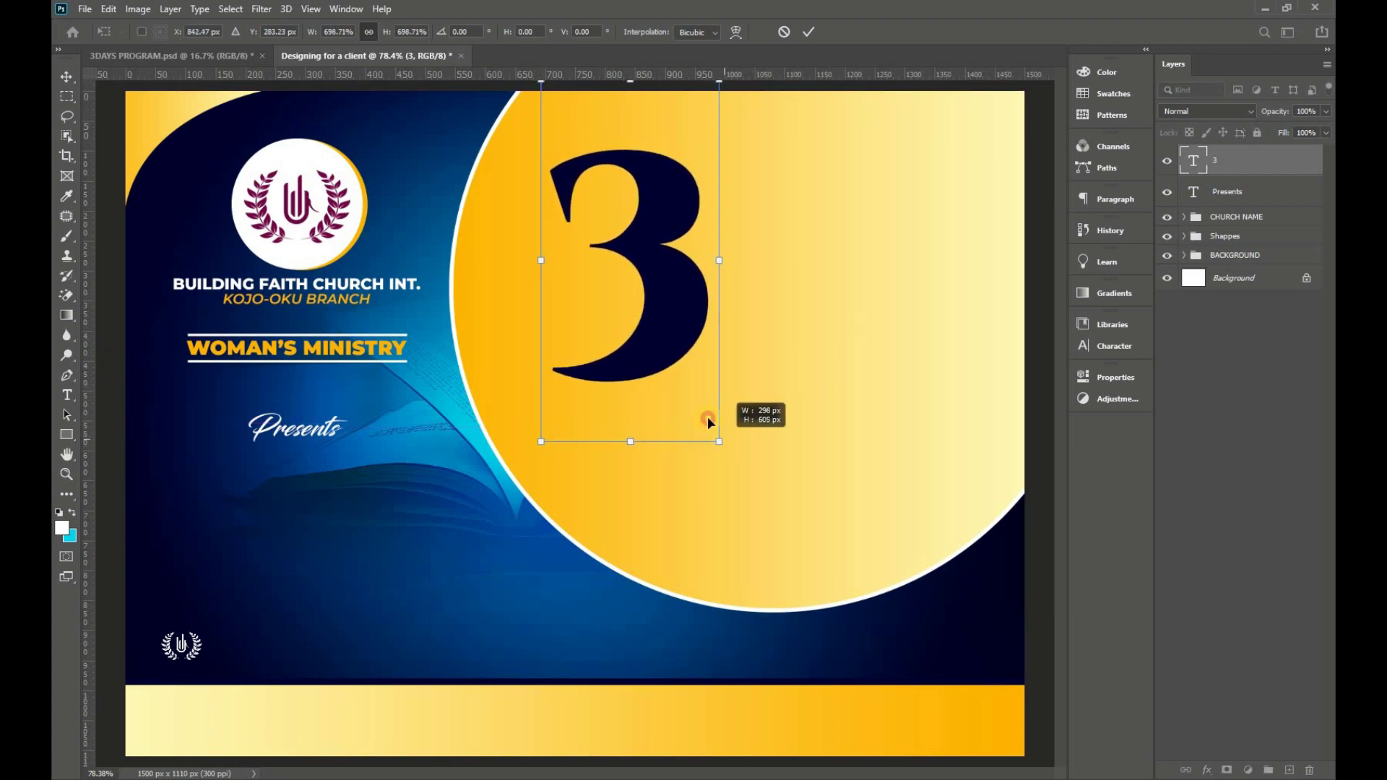
- Commit the 3's size and type DAYS to its right
left_click(809, 31)
left_click(76, 406)
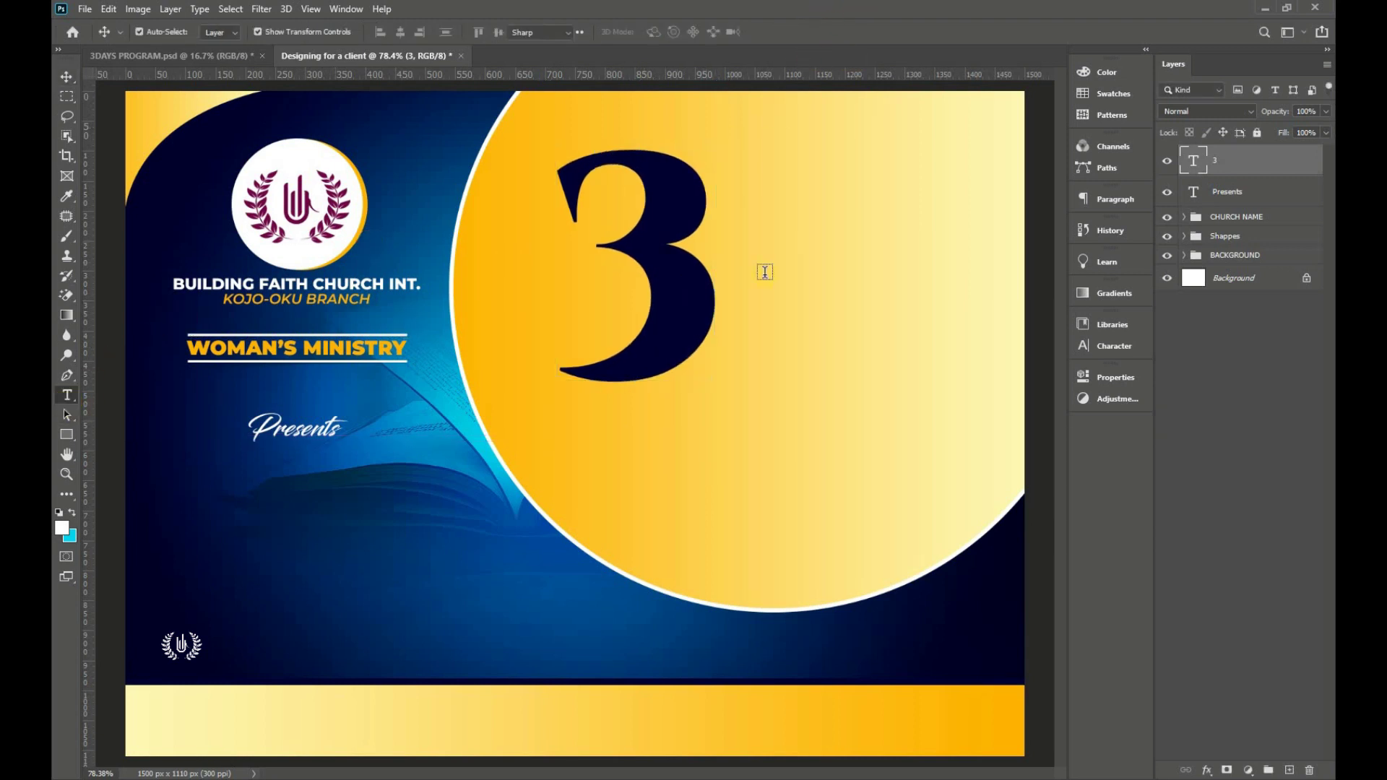
left_click(664, 218)
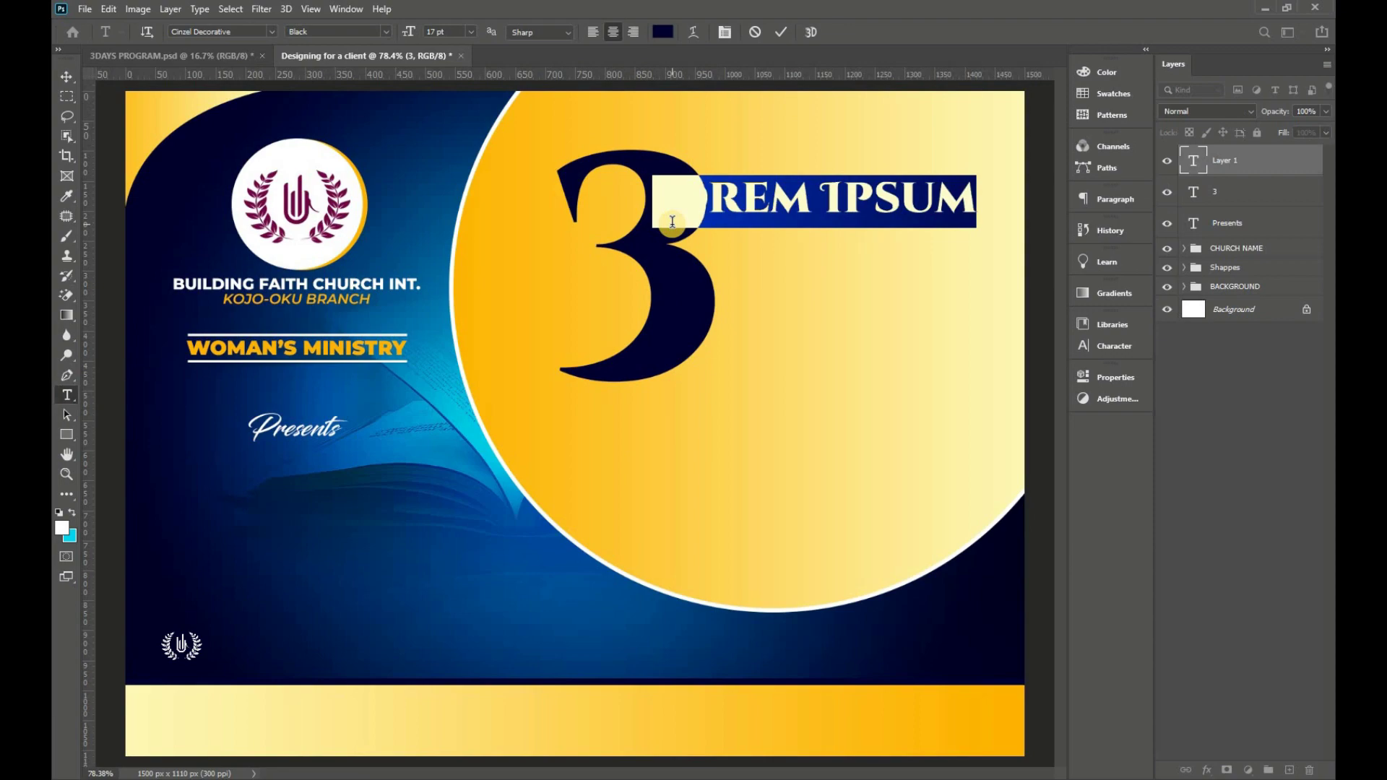
type("D")
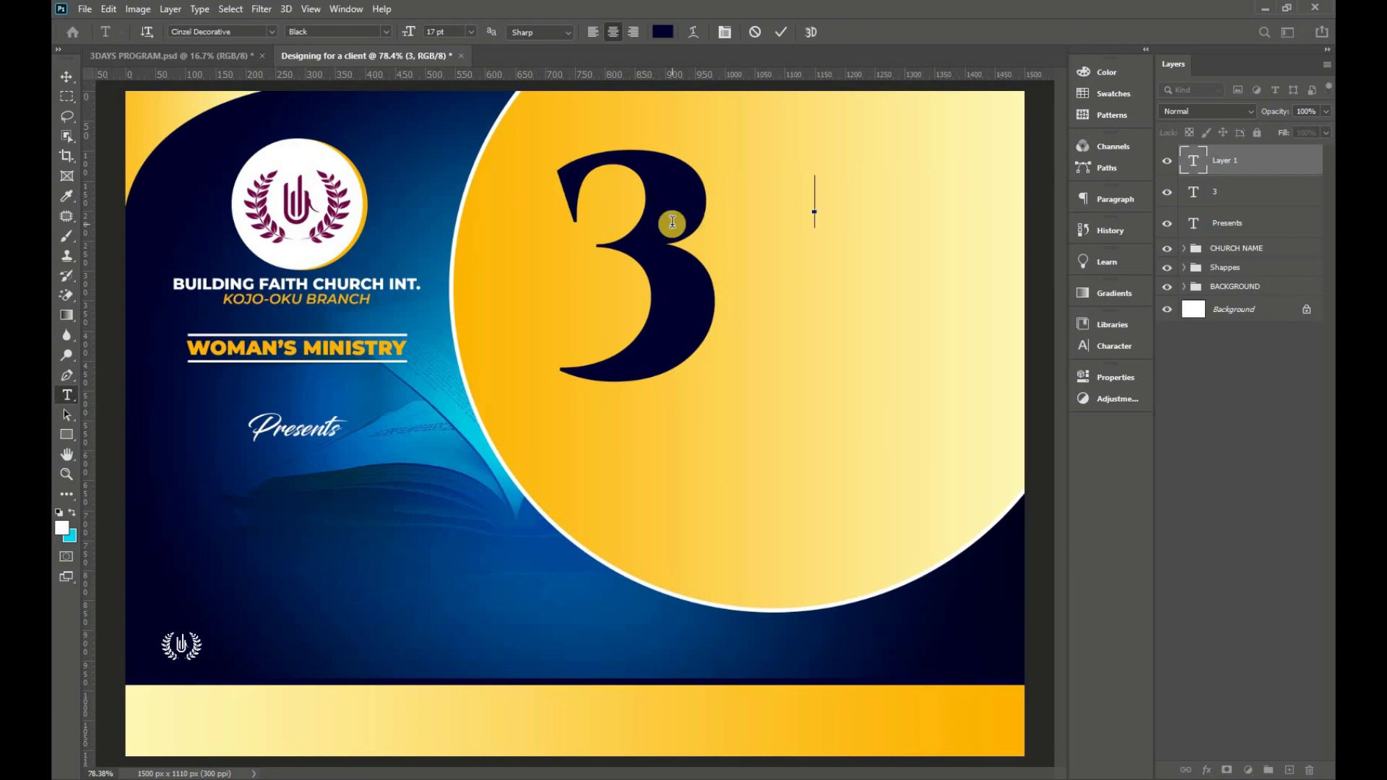
type("DAY")
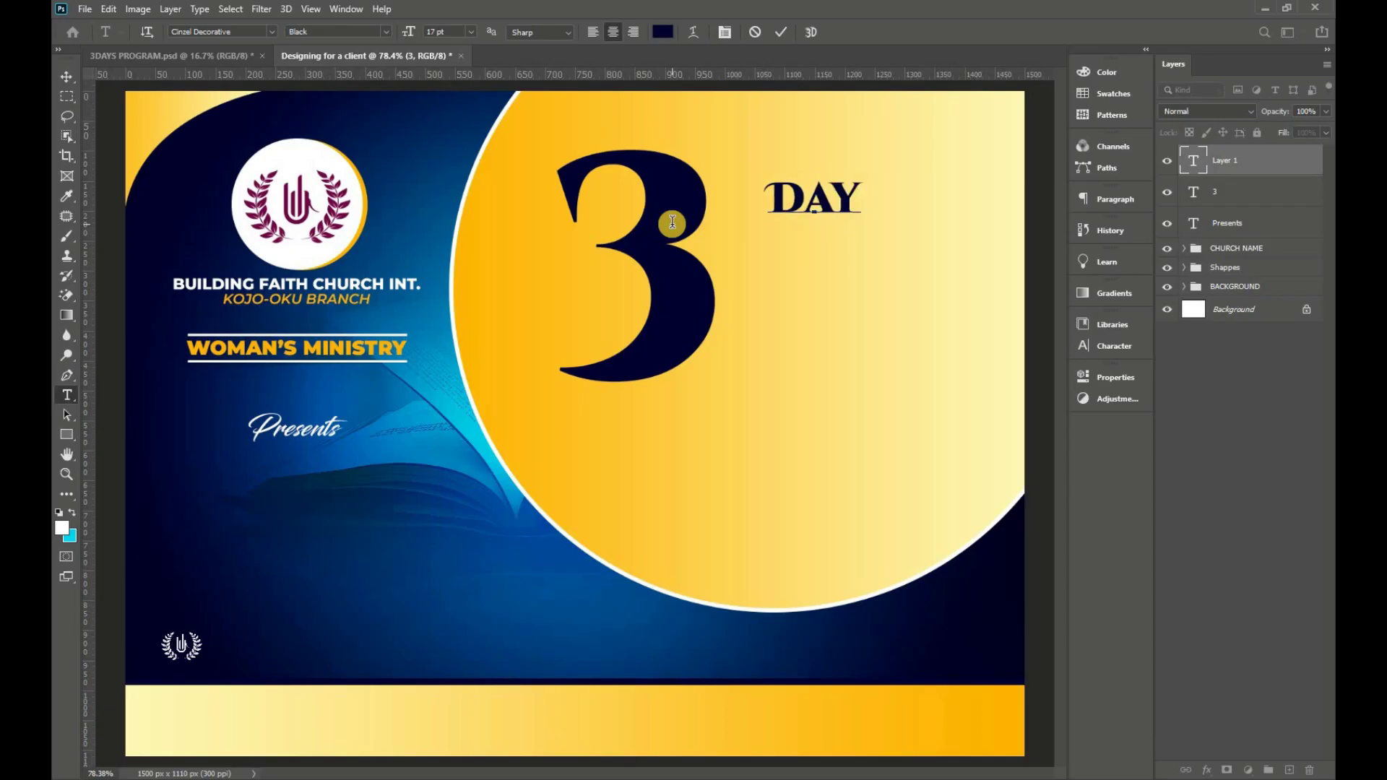
type("S")
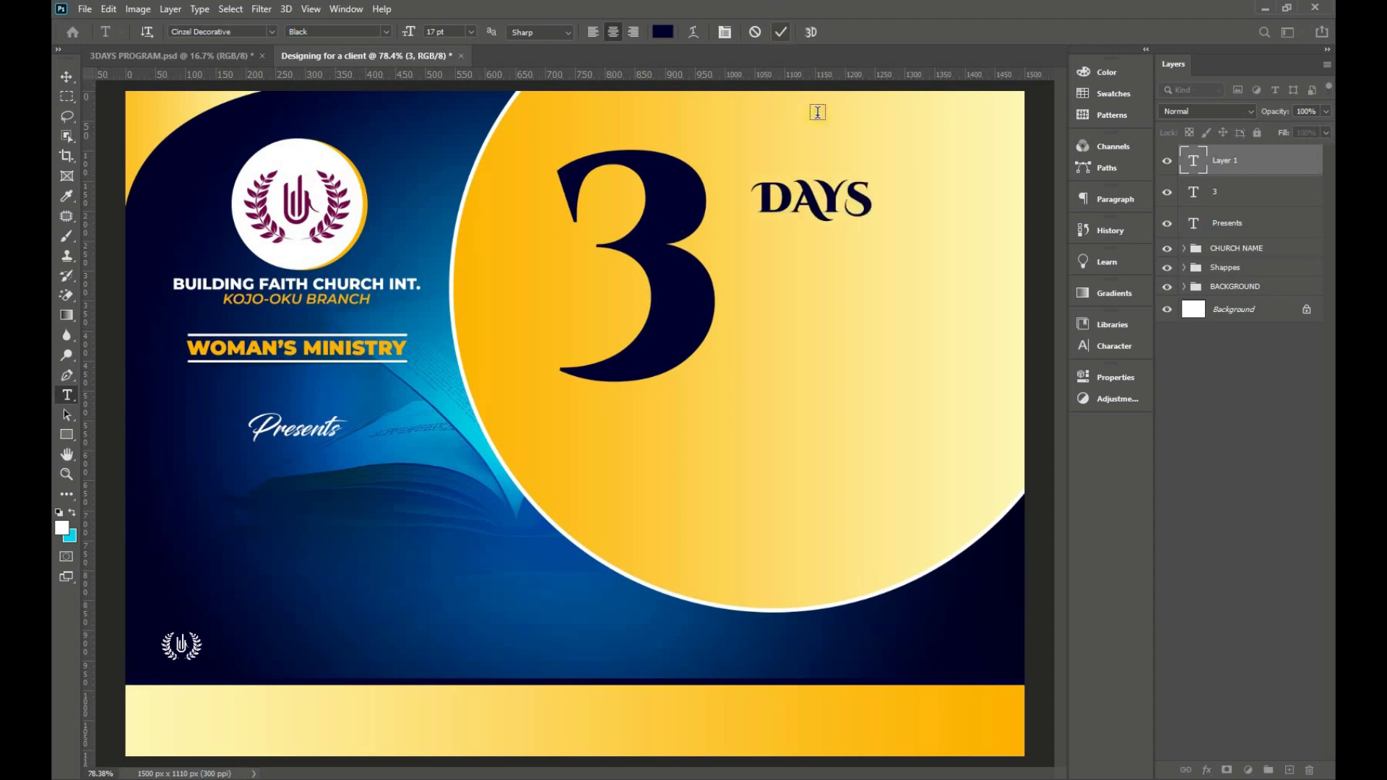
key("ctrl+Return")
- Enlarge DAYS beside the 3 and place a duplicate directly underneath
key("ctrl+t")
left_click_drag(874, 221, 994, 256)
left_click_drag(861, 196, 822, 204)
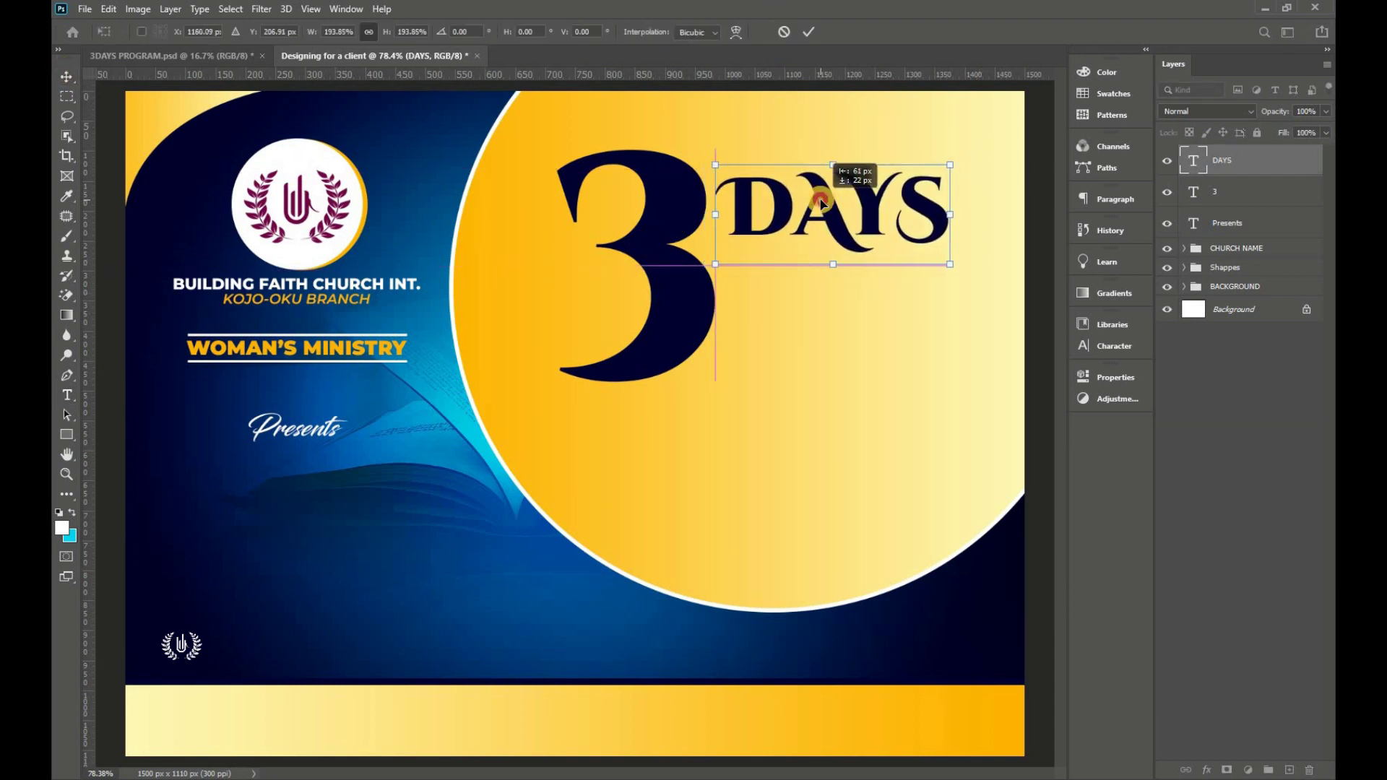
left_click_drag(951, 265, 994, 279)
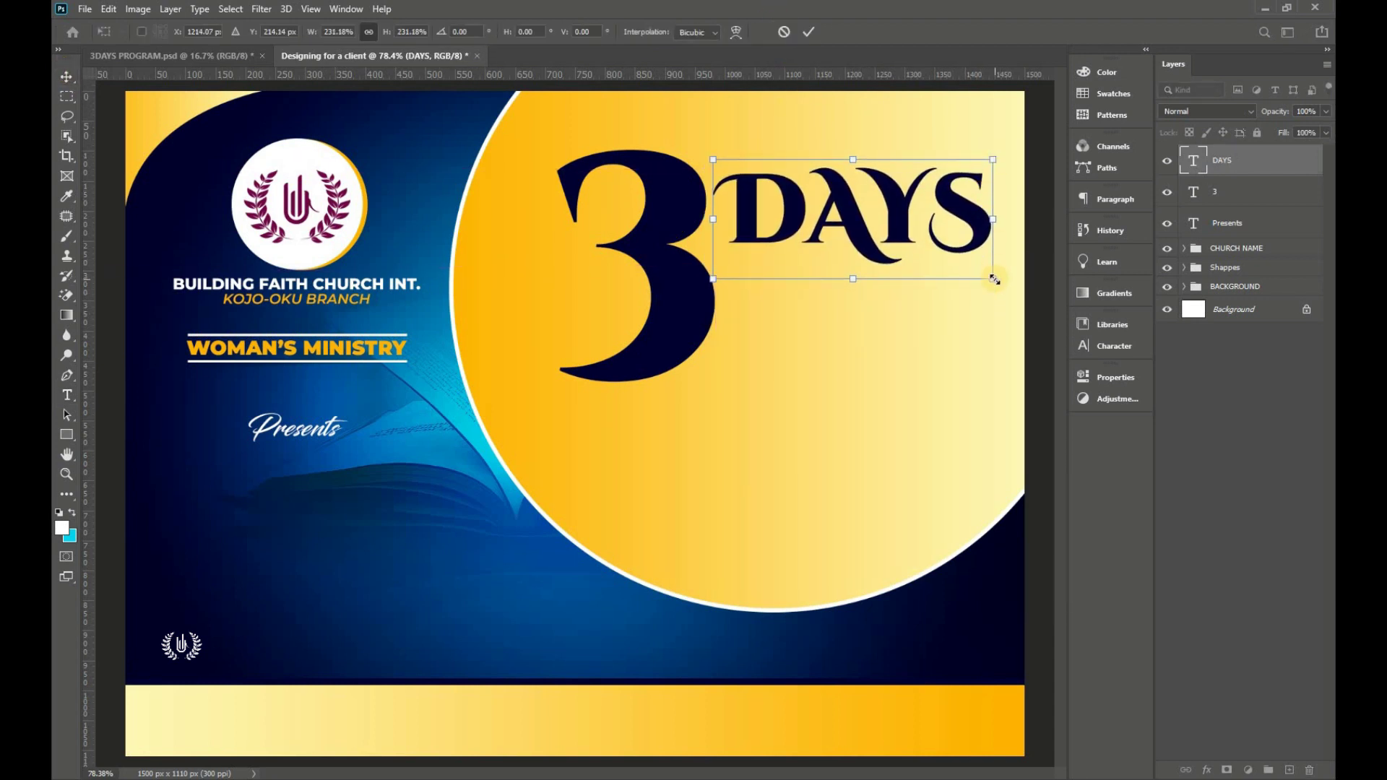
key("Return")
left_click_drag(792, 195, 792, 287)
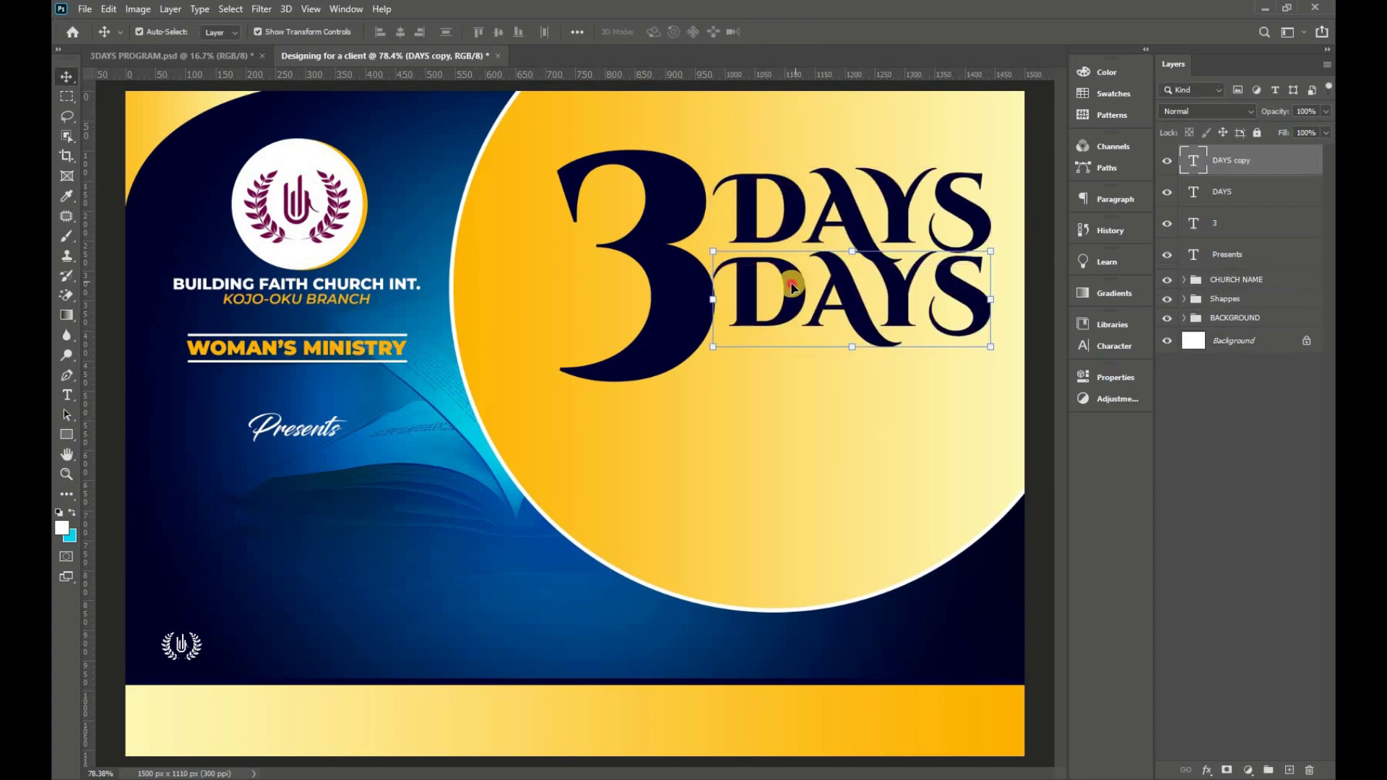
- Retype the lower DAYS copy as MEGA and shrink it to about 59% under DAYS
double_click(792, 288)
type("ME")
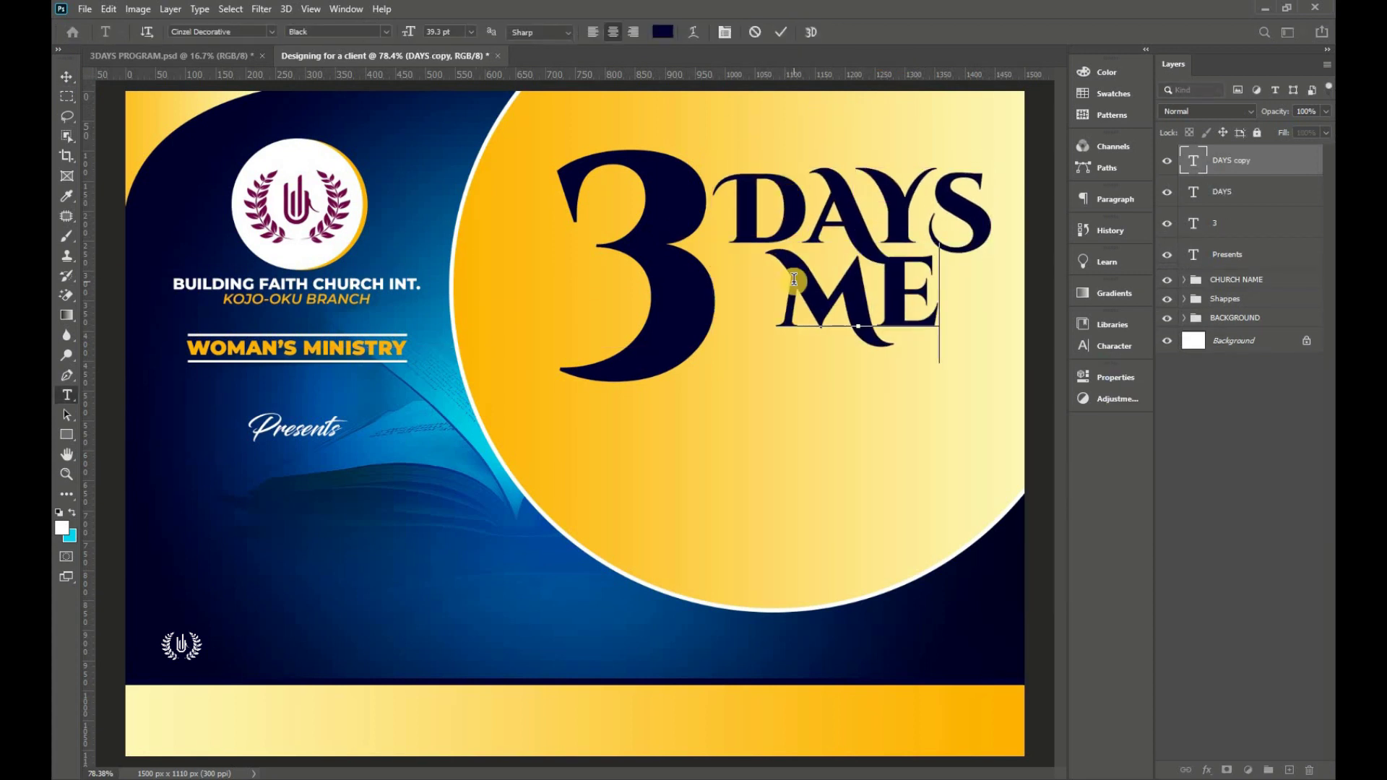
type("GA")
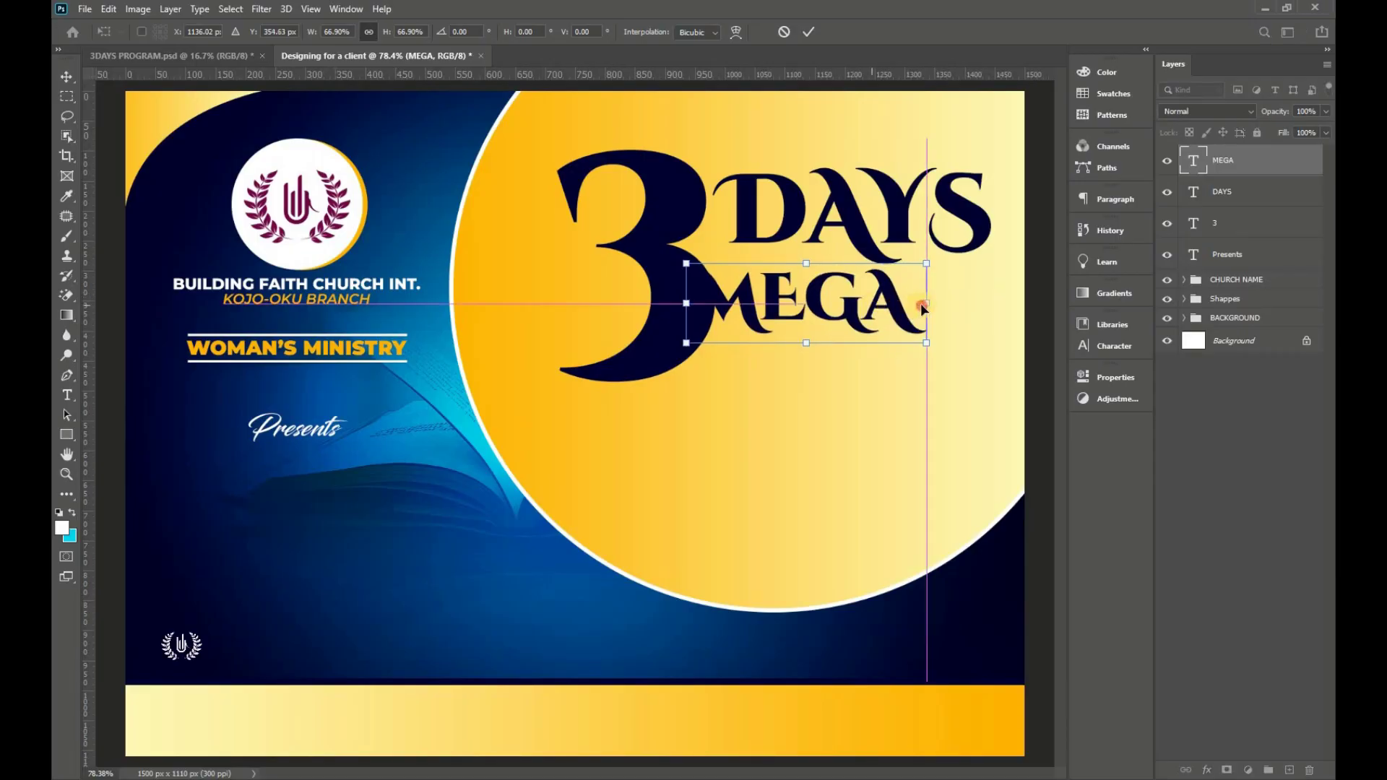
left_click_drag(922, 305, 921, 299)
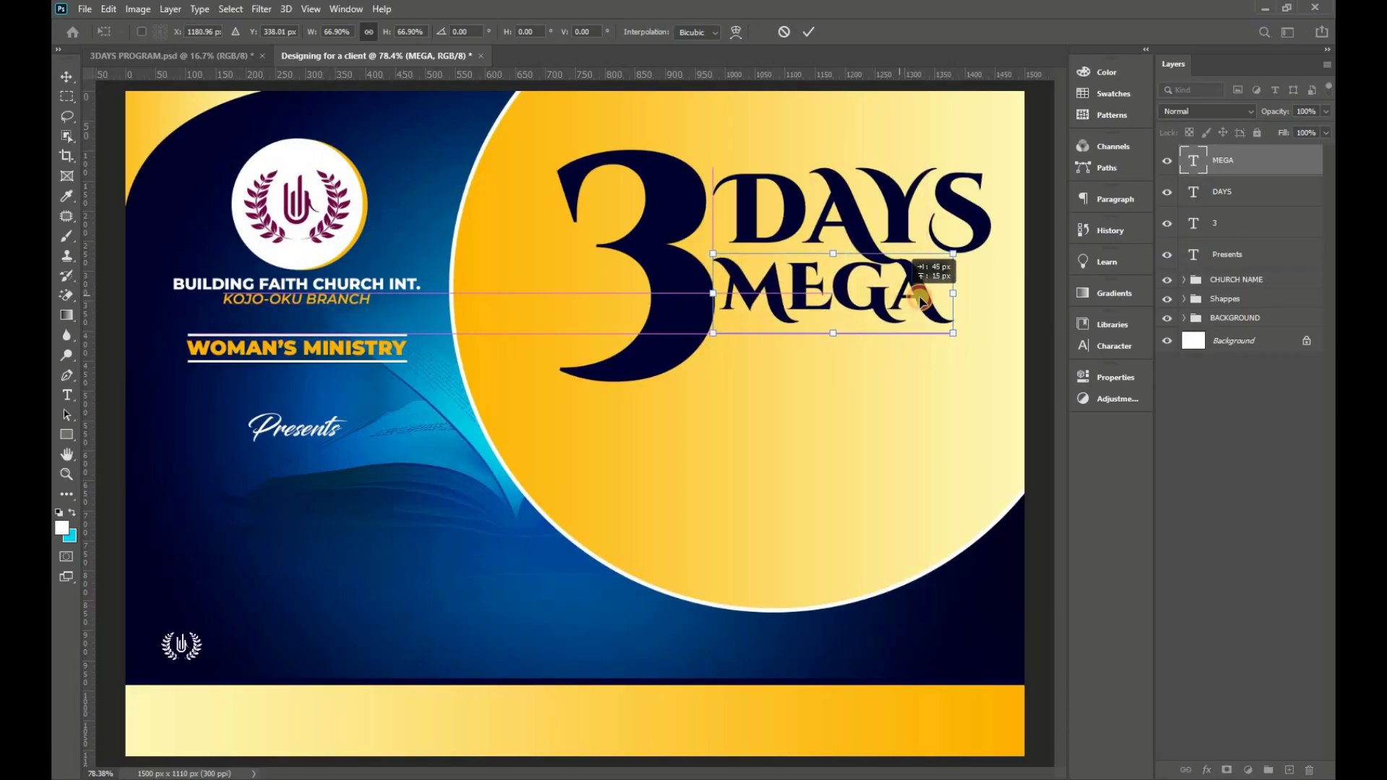
left_click_drag(954, 253, 928, 258)
left_click_drag(880, 297, 883, 295)
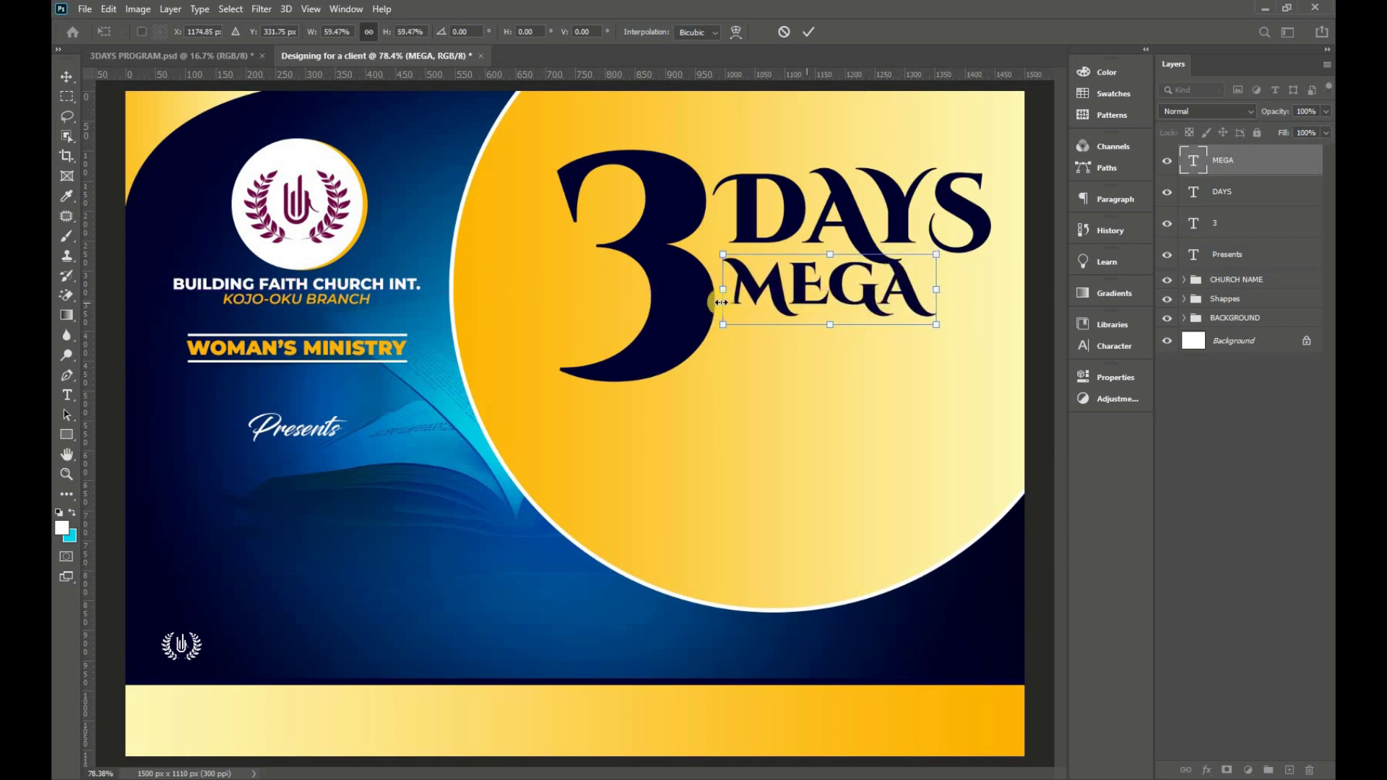
left_click(808, 32)
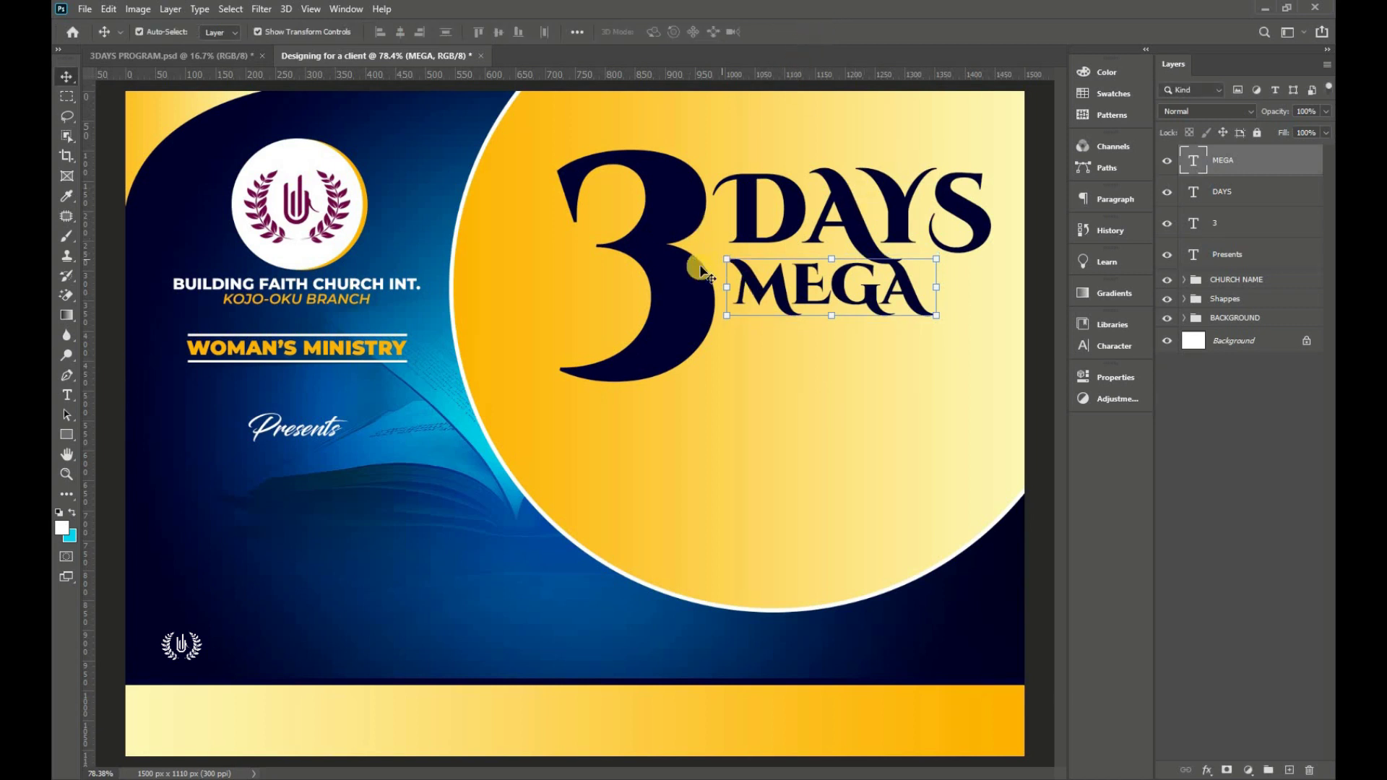
- Draw a wide white rectangle bar below MEGA and stack its layer beneath the 3
left_click(661, 339)
left_click(68, 436)
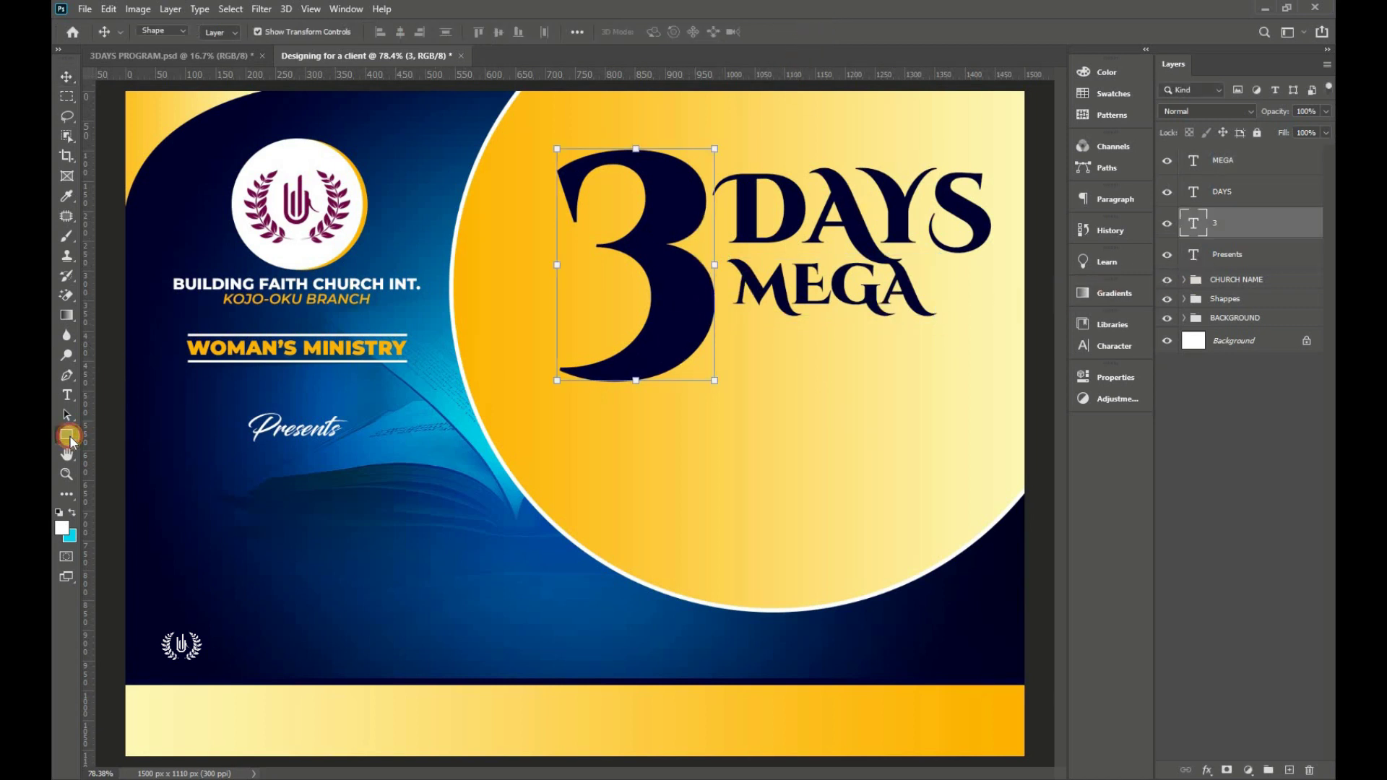
left_click_drag(600, 313, 1028, 381)
left_click(66, 77)
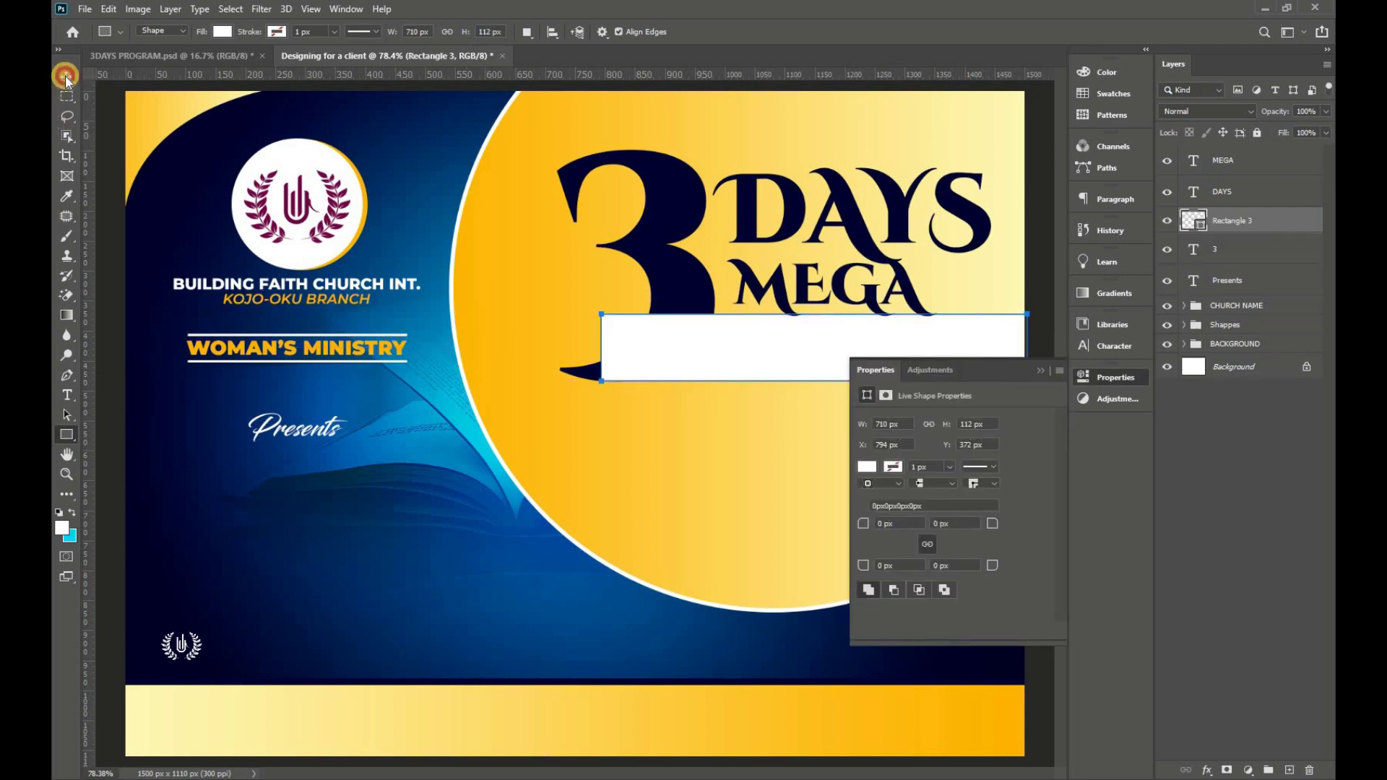
left_click(1040, 369)
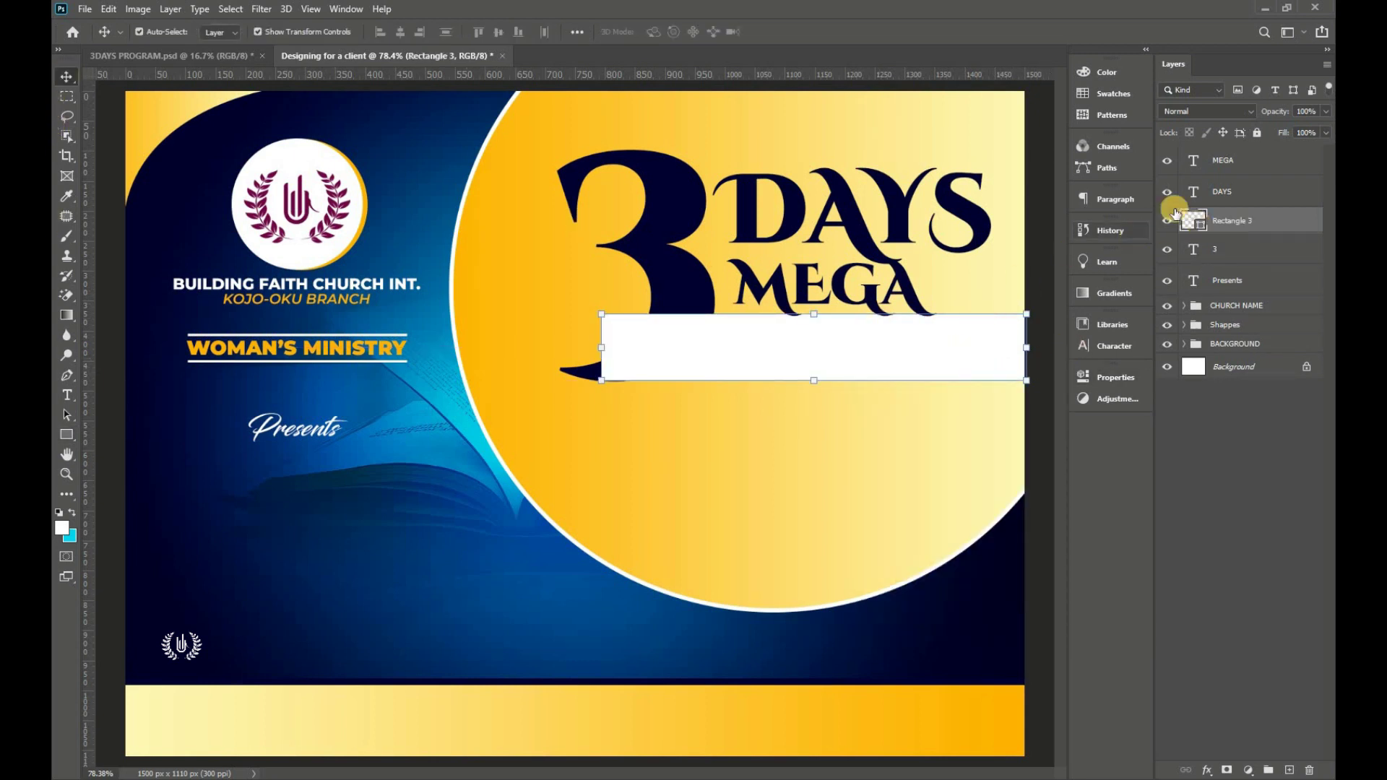
left_click(874, 242)
left_click(858, 217, "shift")
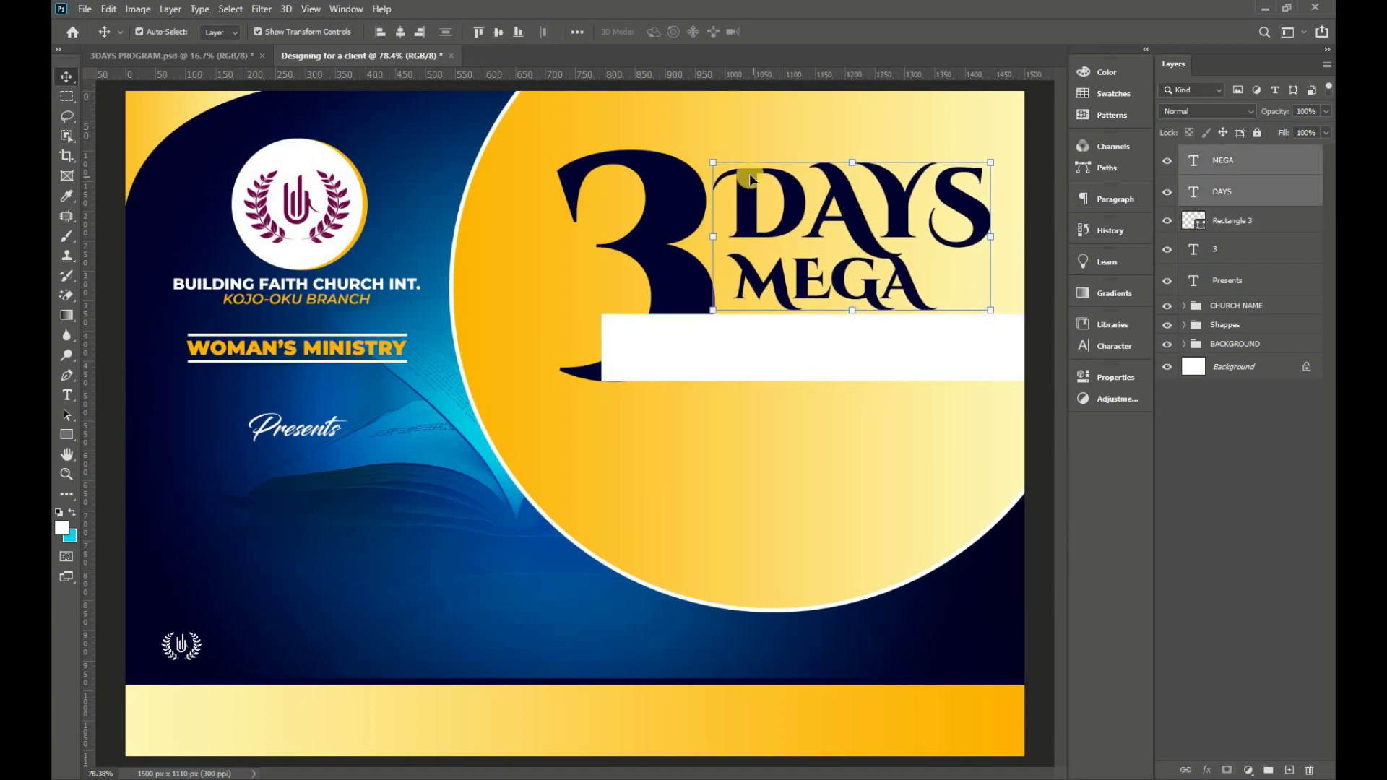
left_click(849, 347)
left_click_drag(1275, 221, 1272, 261)
- Slant the bar's left edge and narrow it to 650 px wide
key("ctrl+t")
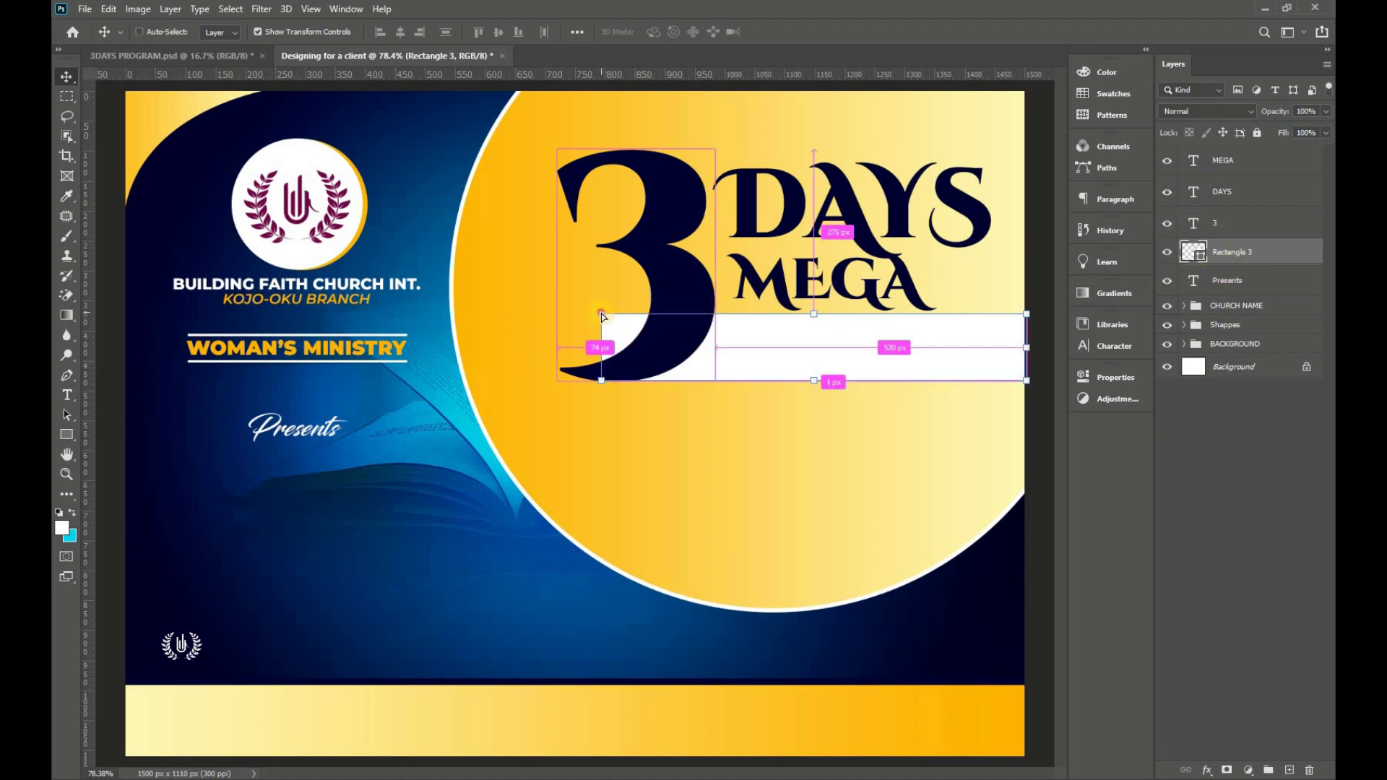
left_click_drag(602, 315, 663, 314)
left_click(808, 33)
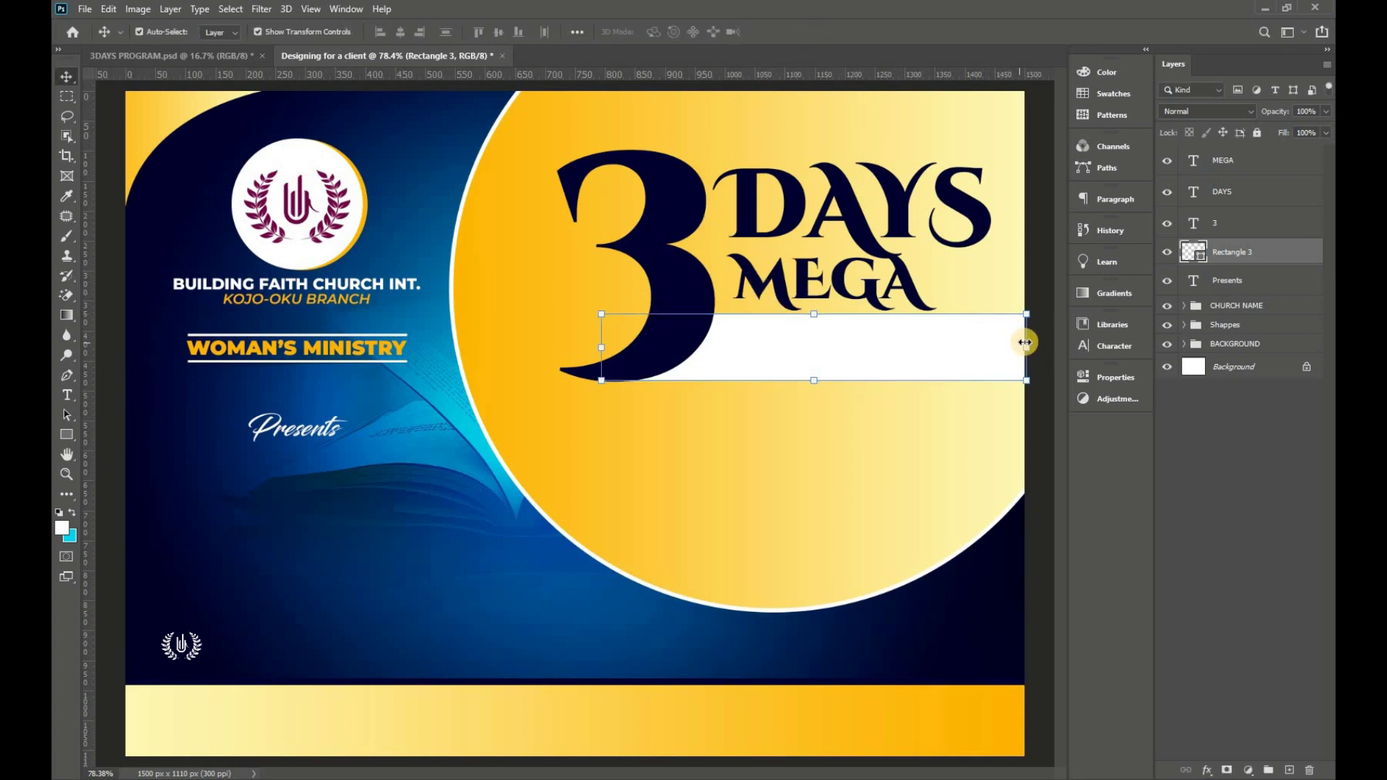
left_click_drag(1026, 343, 993, 349)
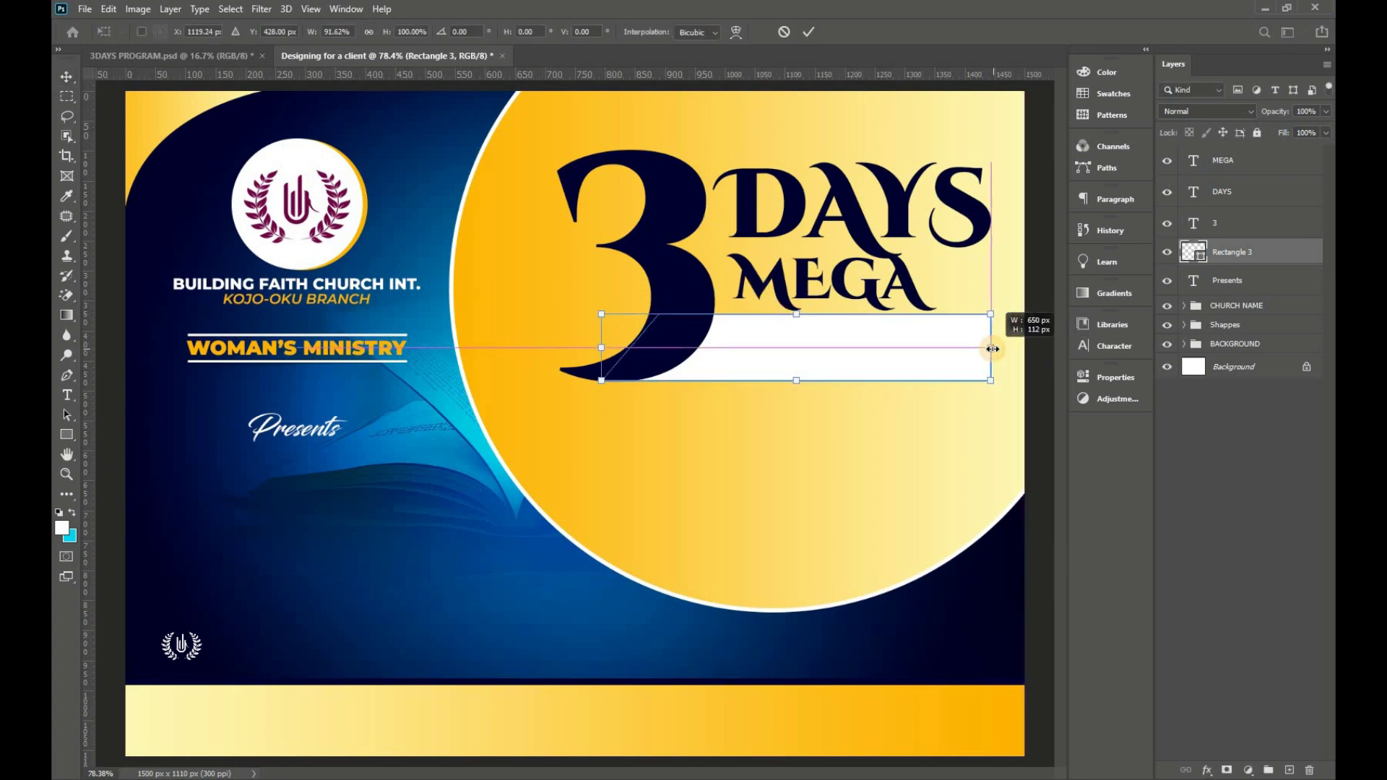
left_click(808, 32)
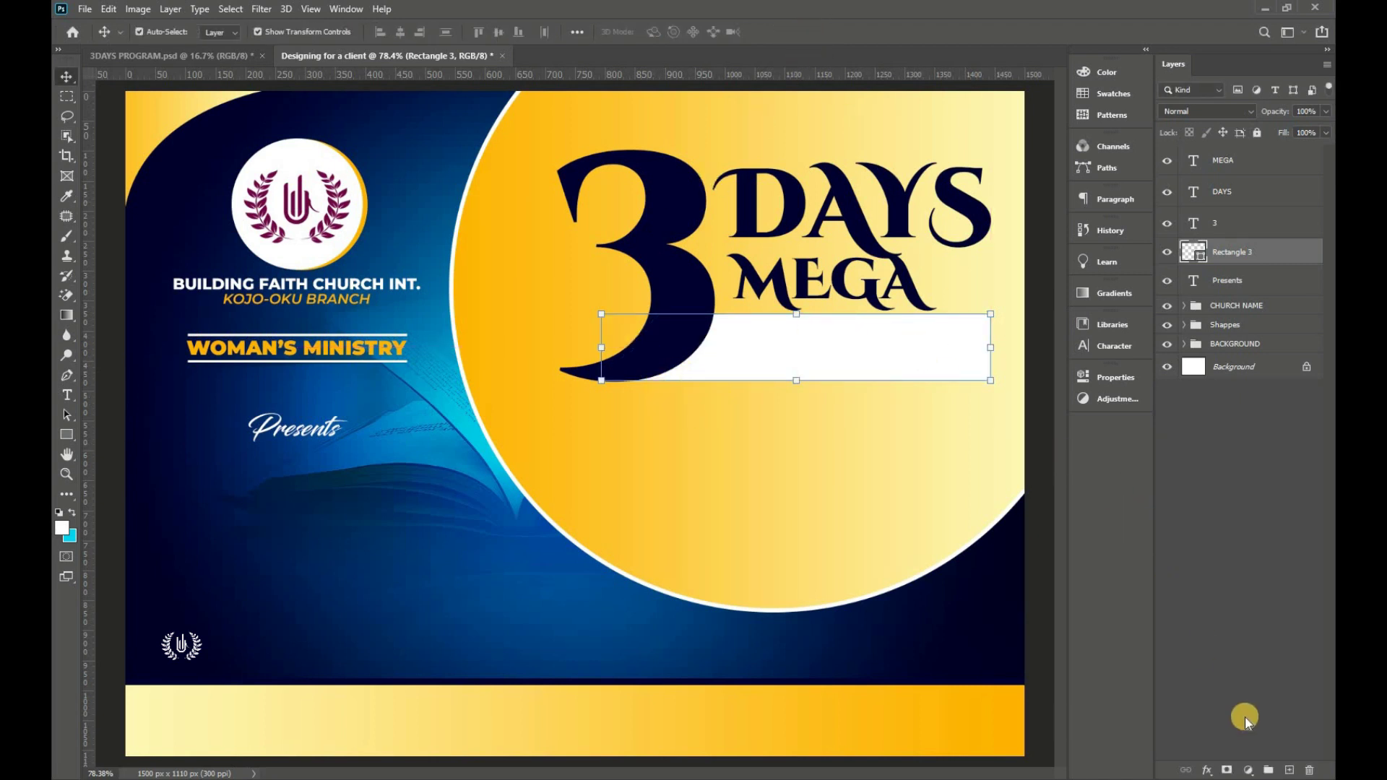
- Apply a linear Gradient Overlay to the bar via Blending Options
left_click(1205, 772)
left_click(1213, 631)
left_click_drag(865, 82, 270, 343)
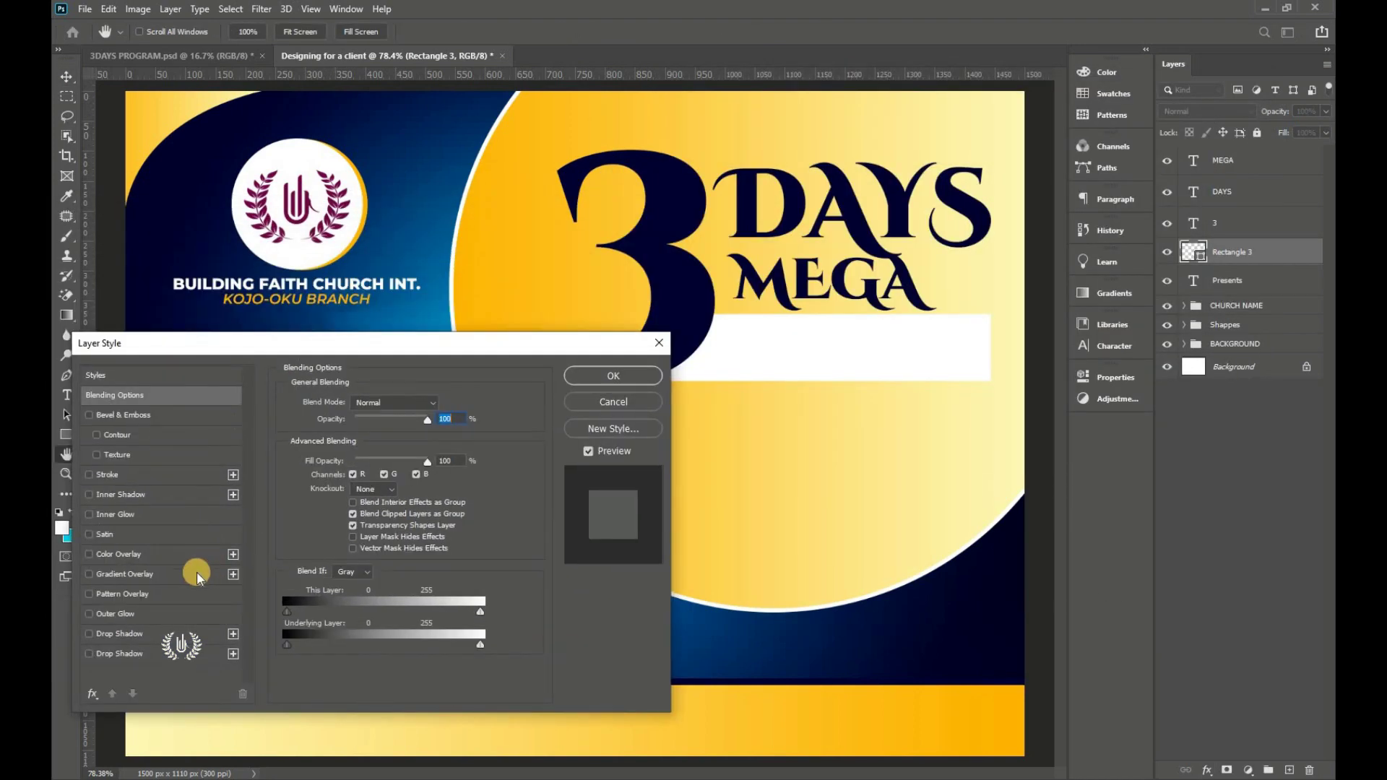
left_click(192, 573)
left_click_drag(381, 349, 344, 431)
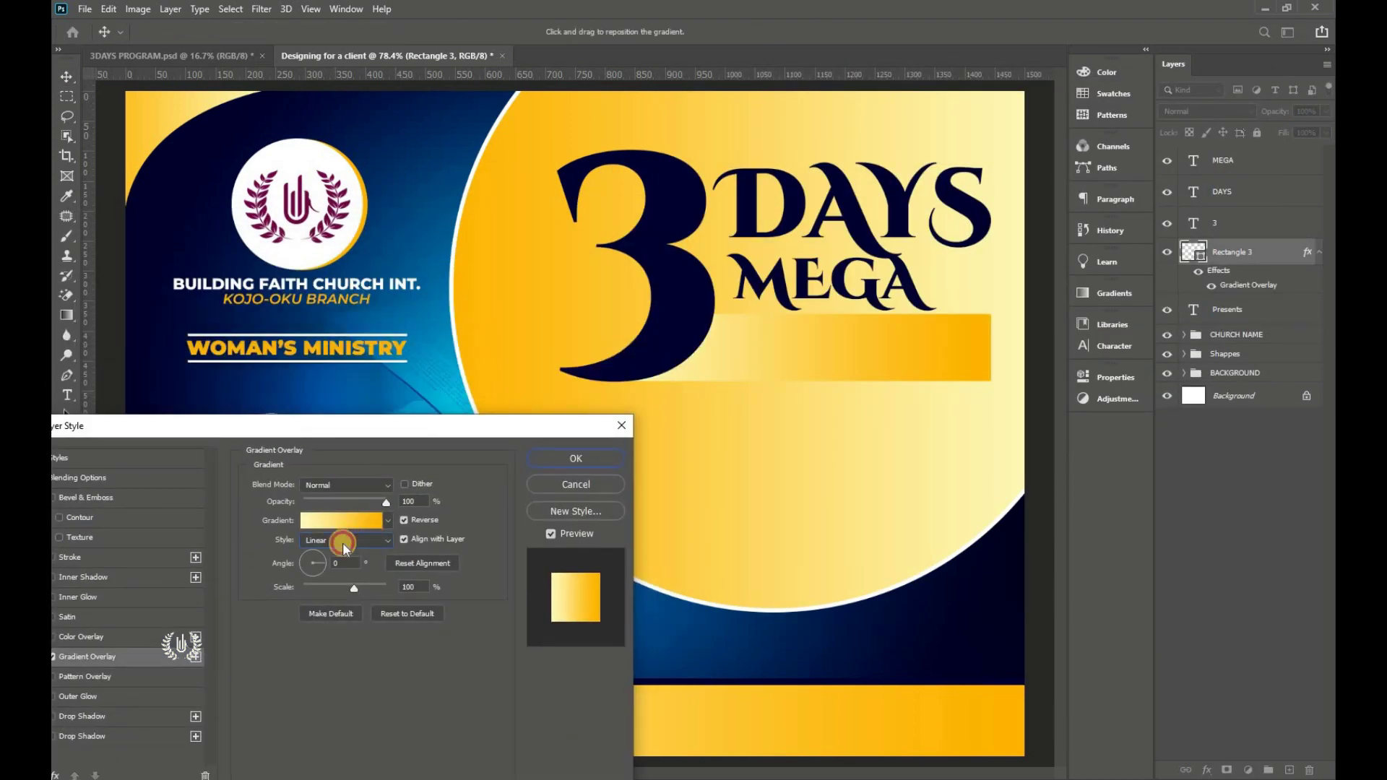
left_click(347, 539)
left_click(336, 565)
- Turn off Reverse and open the Gradient Editor's left colour stop
left_click(341, 520)
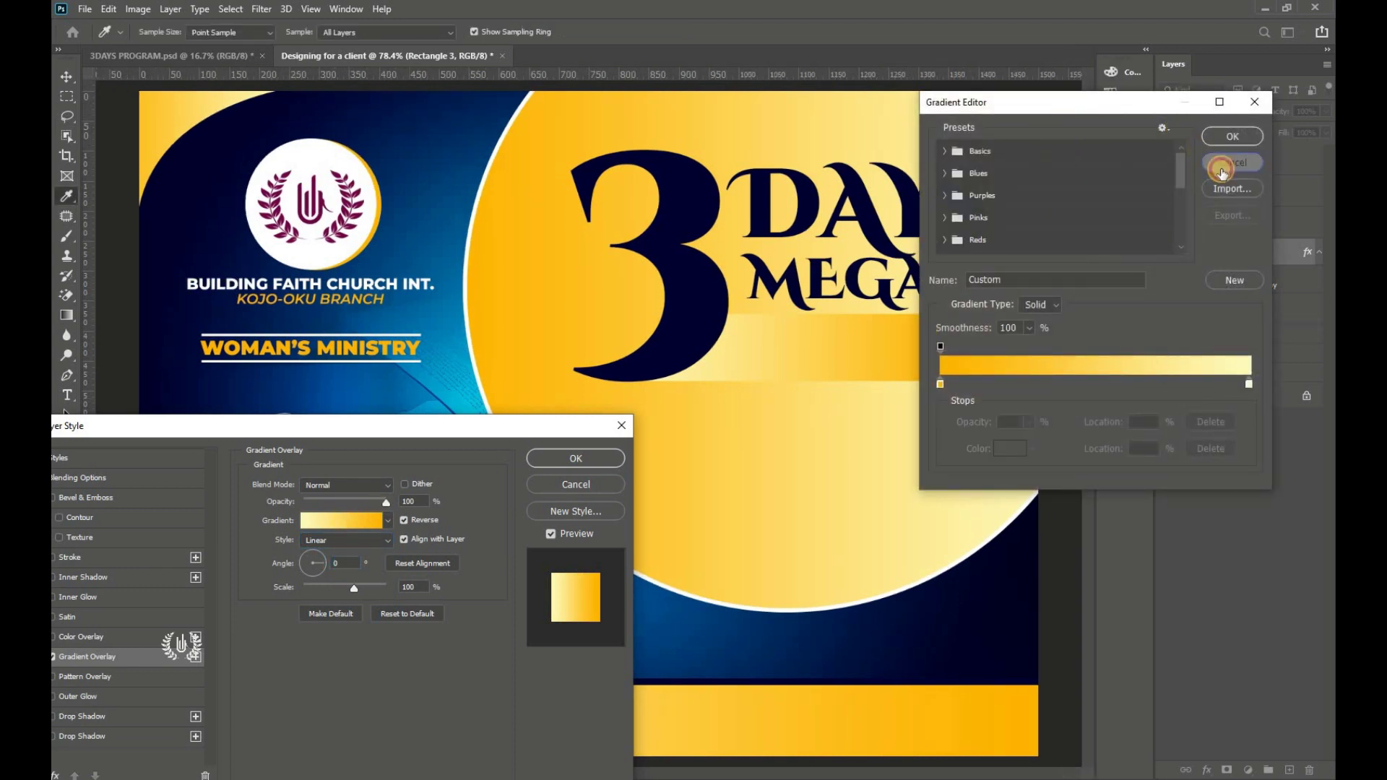
left_click(1233, 136)
left_click(419, 520)
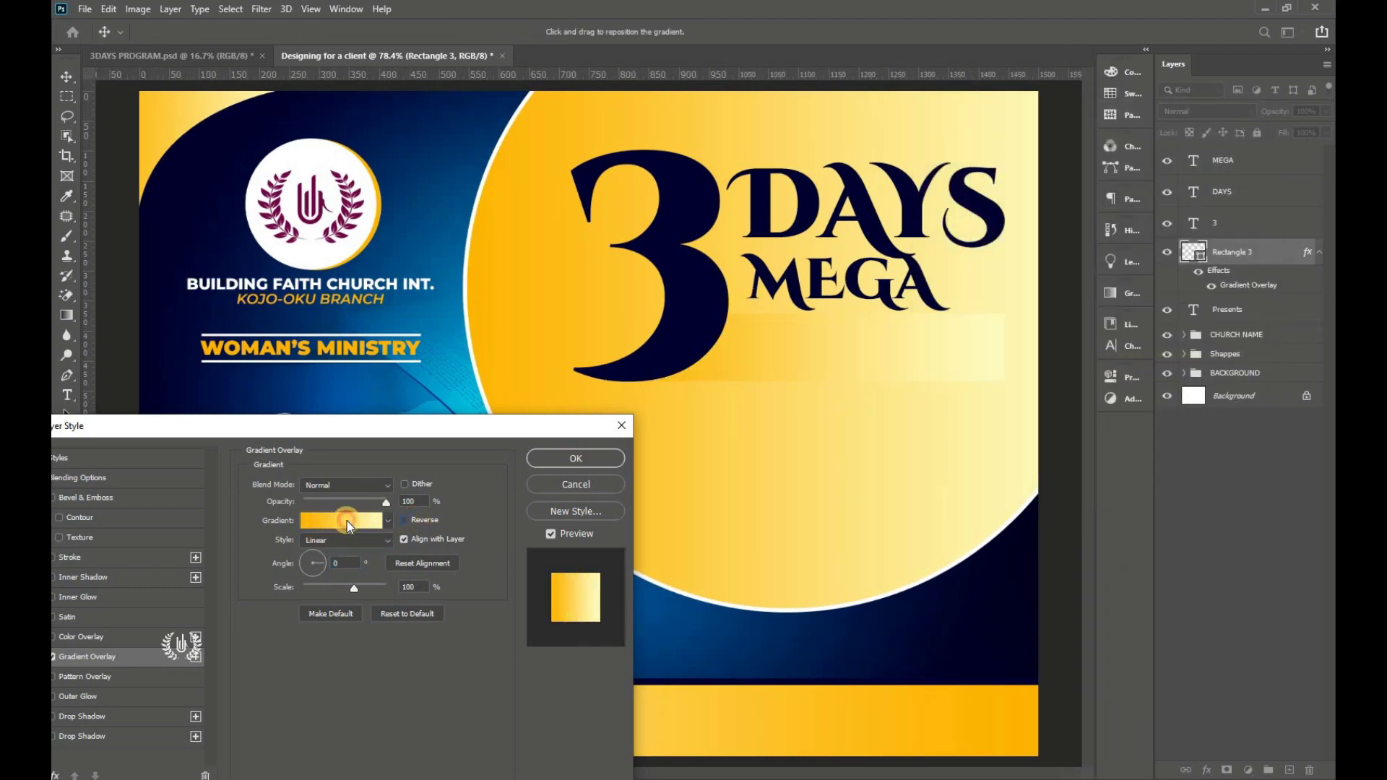
left_click(347, 522)
left_click_drag(1007, 102, 1052, 199)
left_click(991, 491)
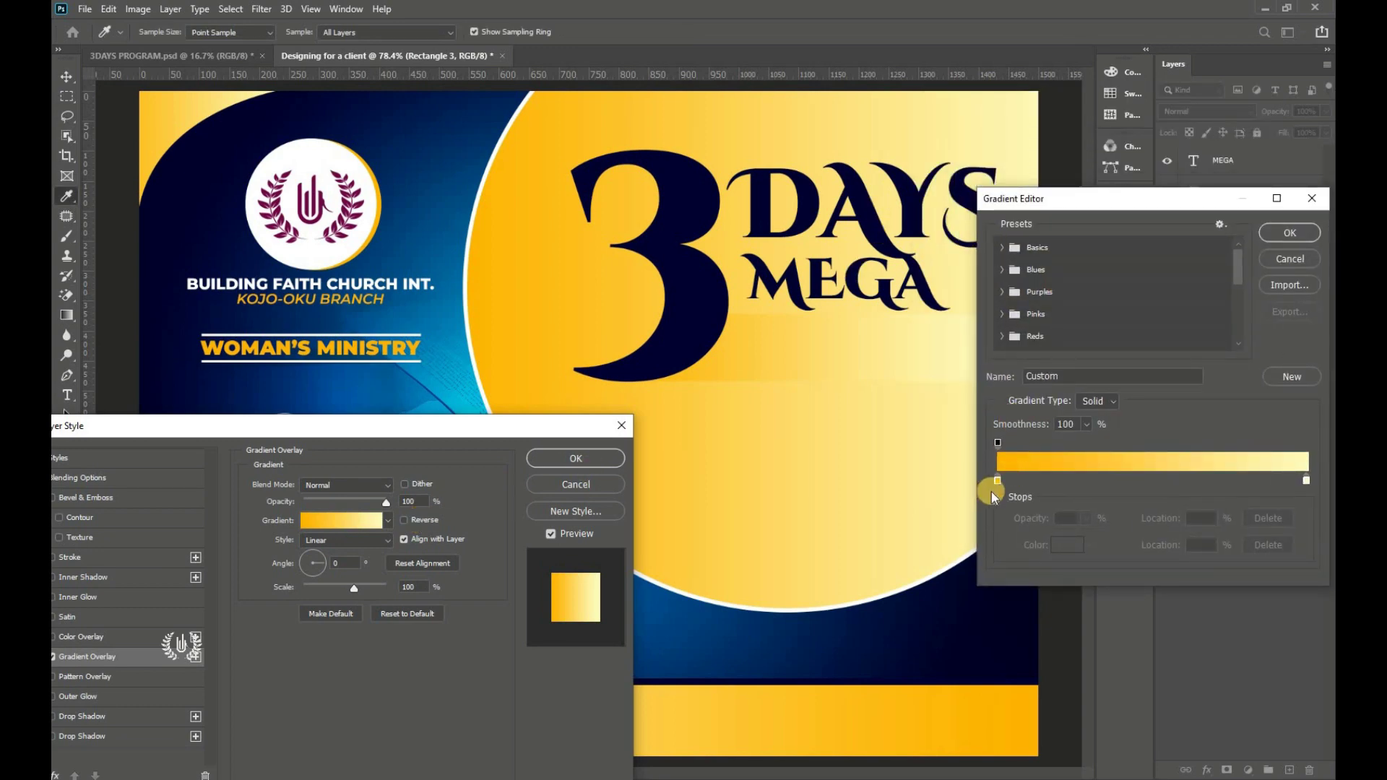
- Set the gradient's left stop to pink ff0066, copied from the notes
left_click(1062, 549)
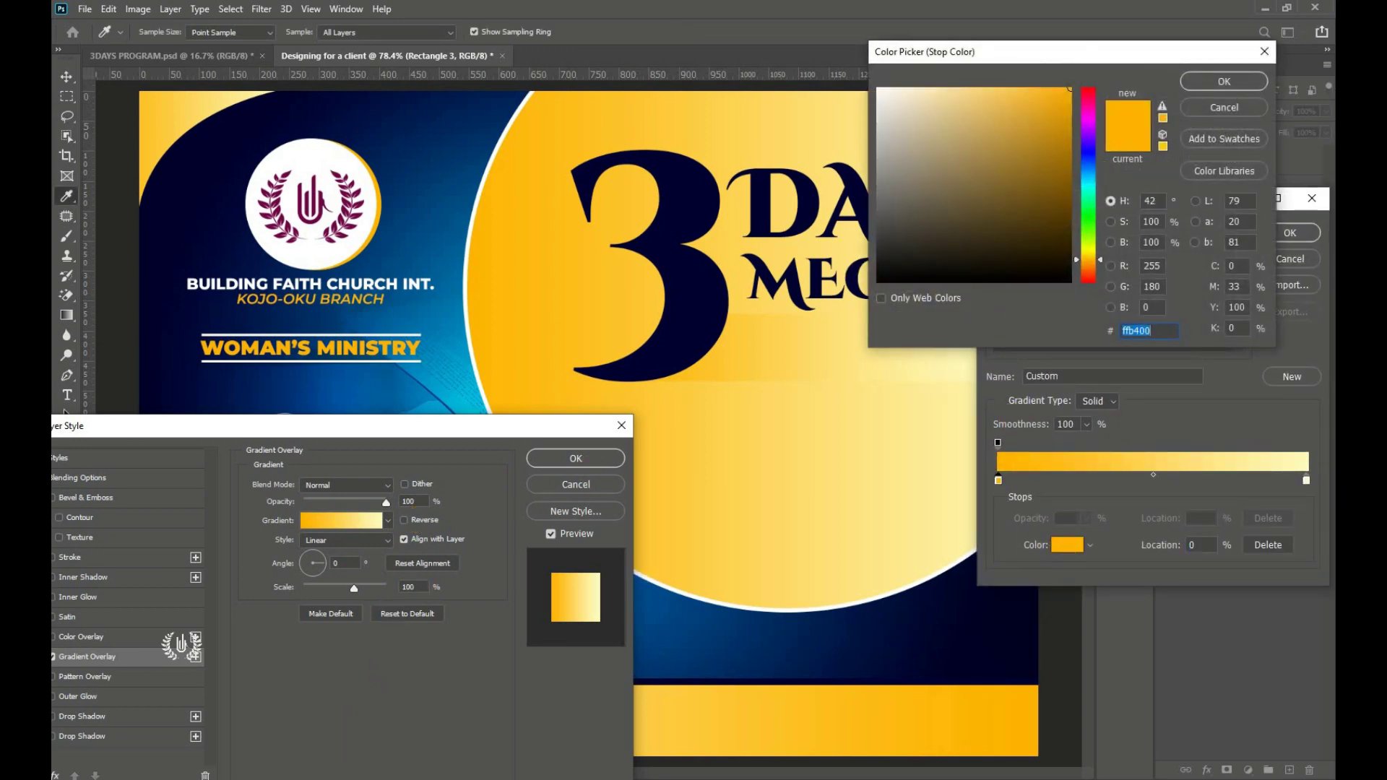
left_click(326, 752)
left_click_drag(585, 227, 407, 408)
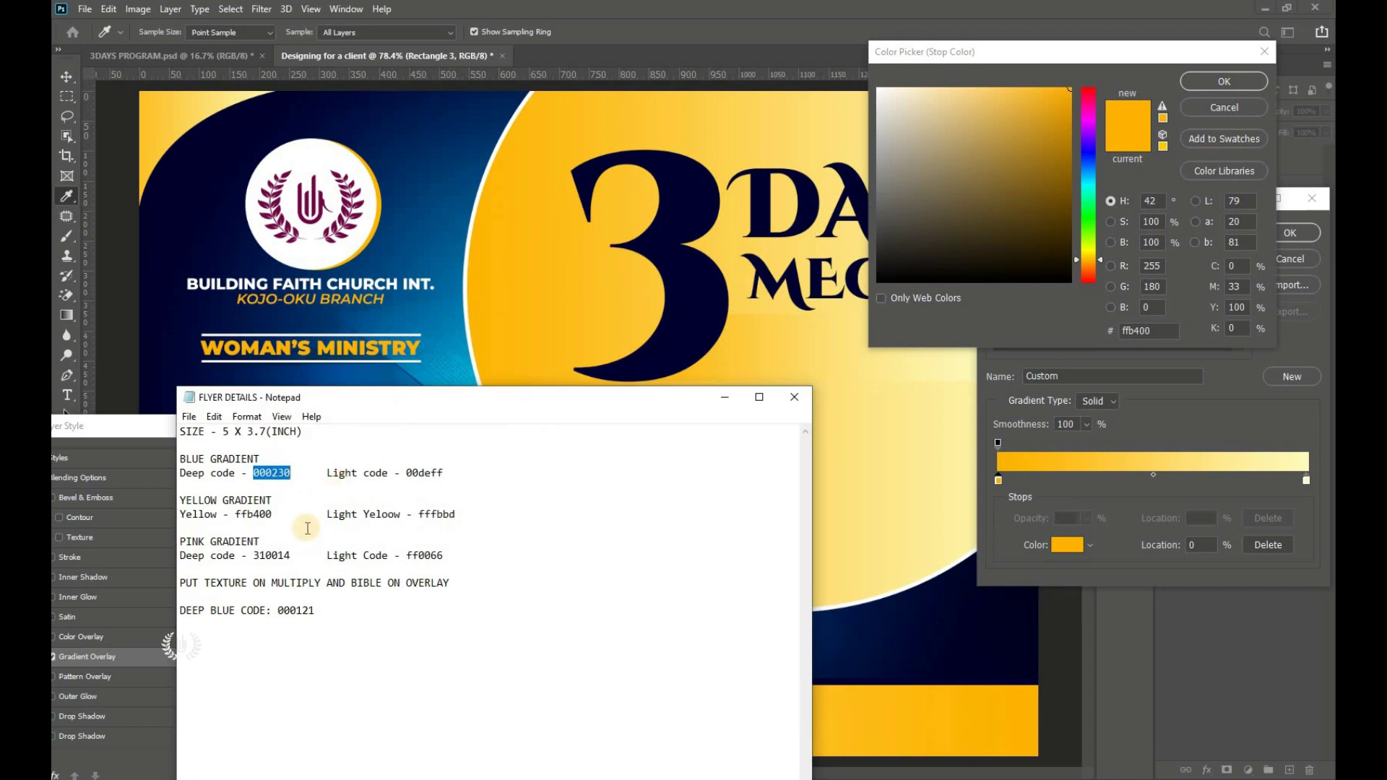
left_click(273, 556)
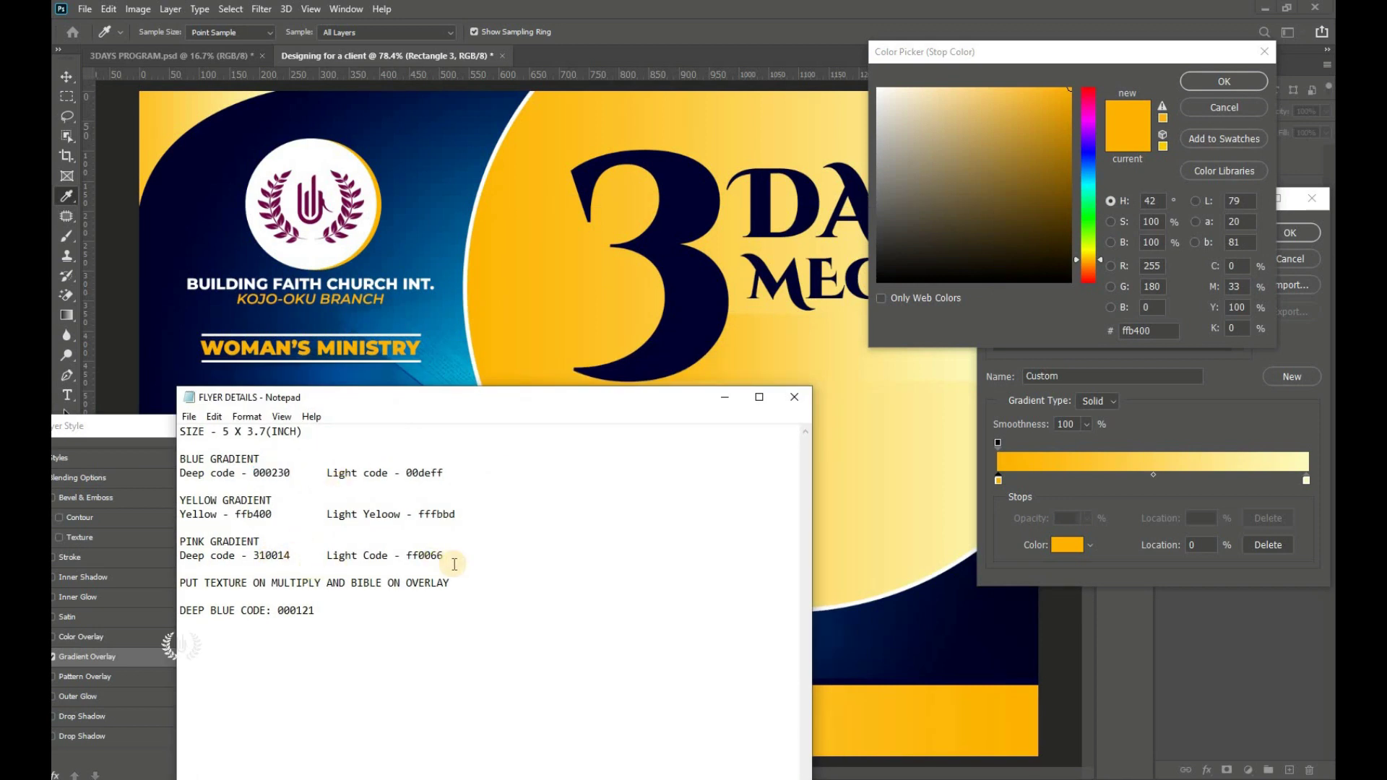
left_click_drag(440, 555, 409, 550)
right_click(409, 555)
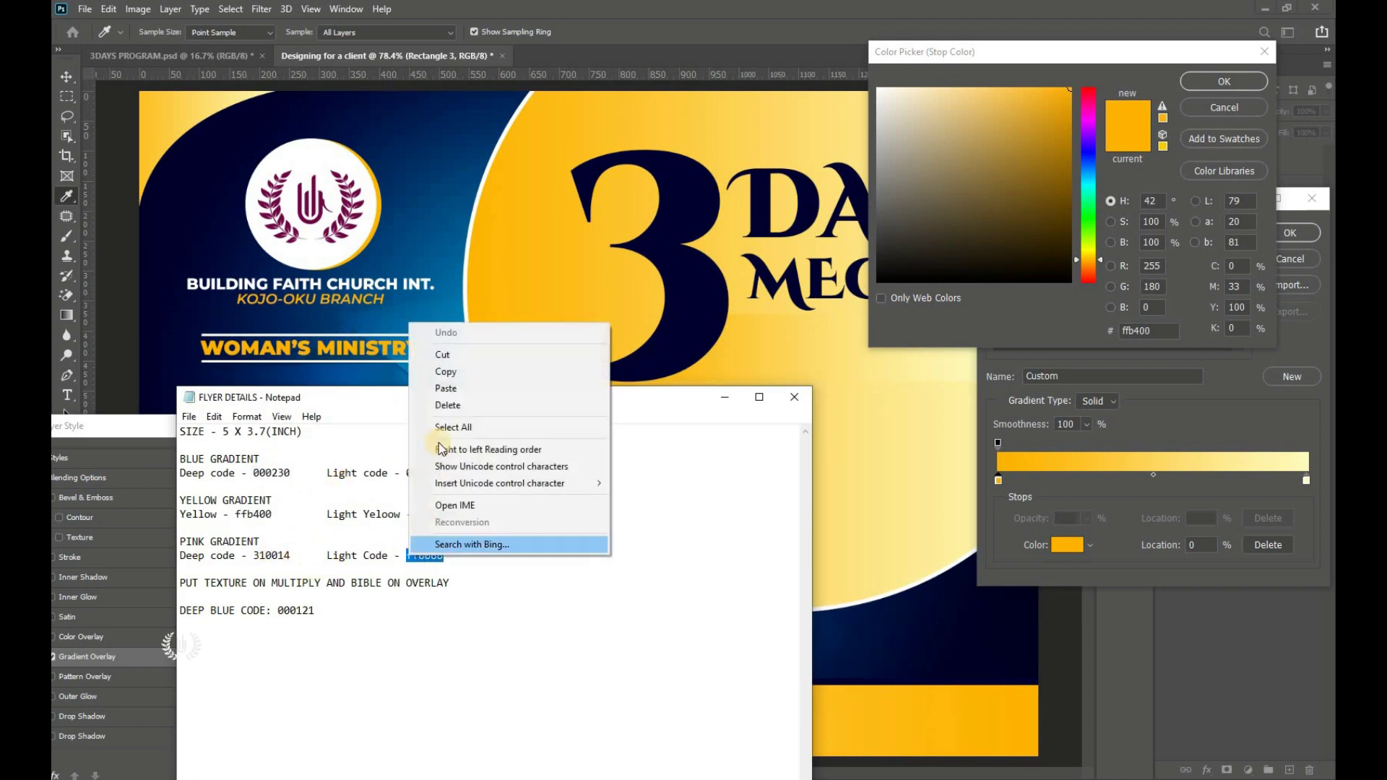
left_click(441, 371)
left_click(1149, 330)
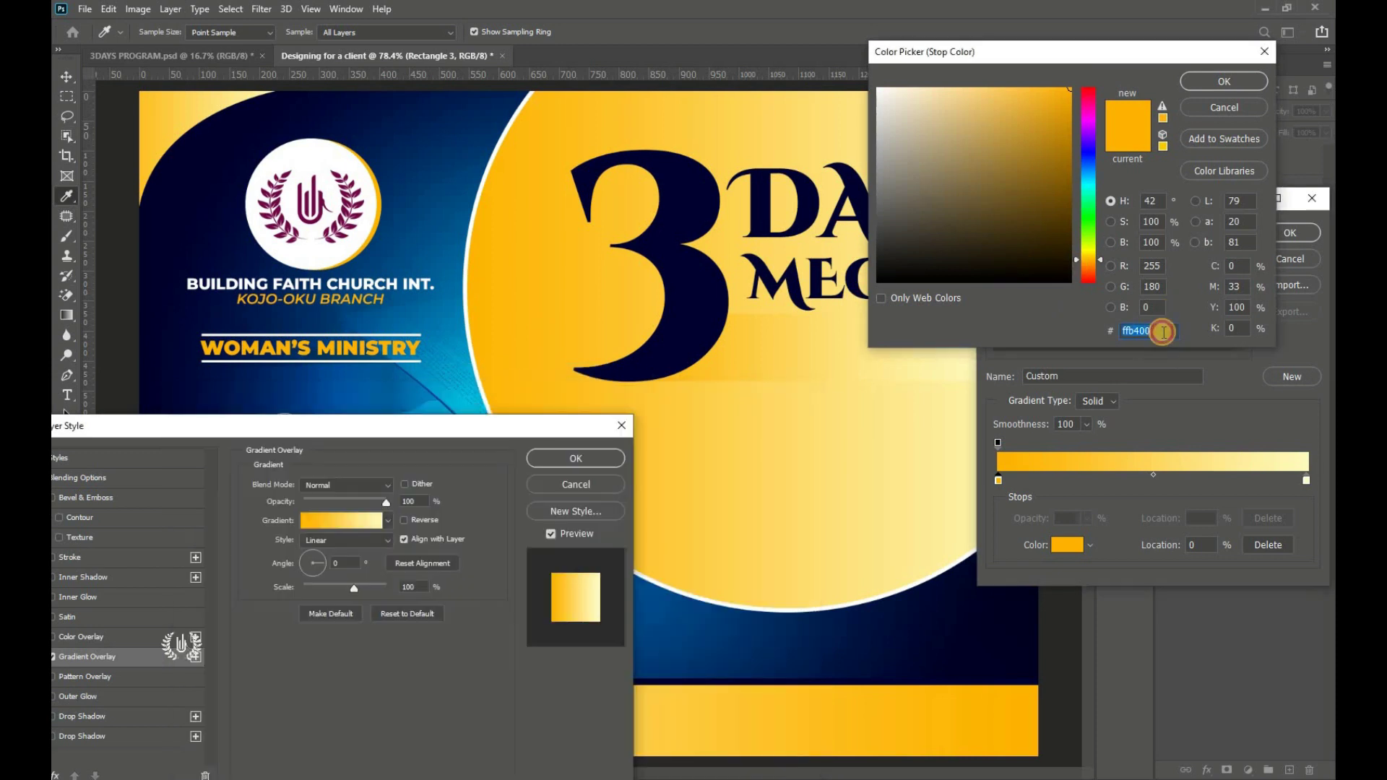
right_click(1146, 329)
left_click(1163, 396)
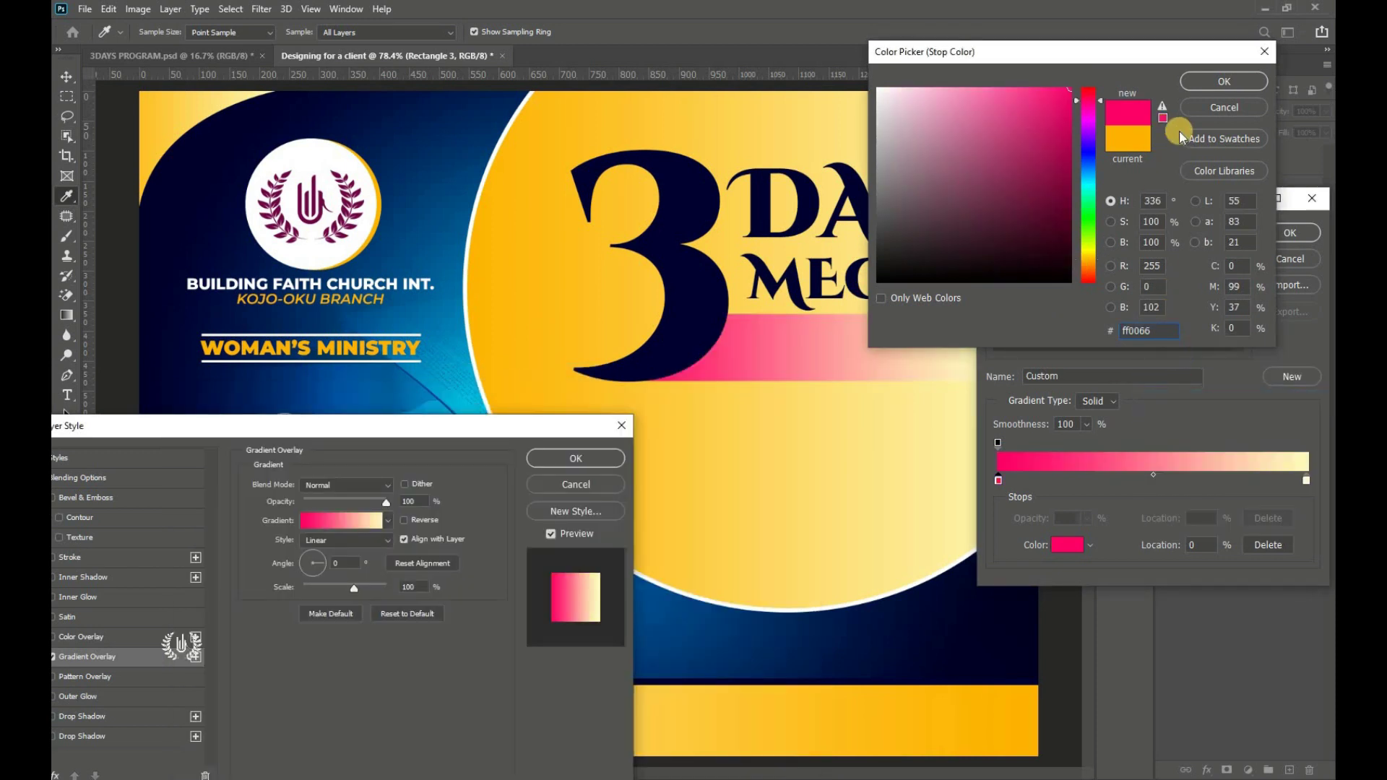
left_click(1203, 81)
- Set the gradient's right stop to deep maroon 310014, copied from the notes
left_click(1307, 480)
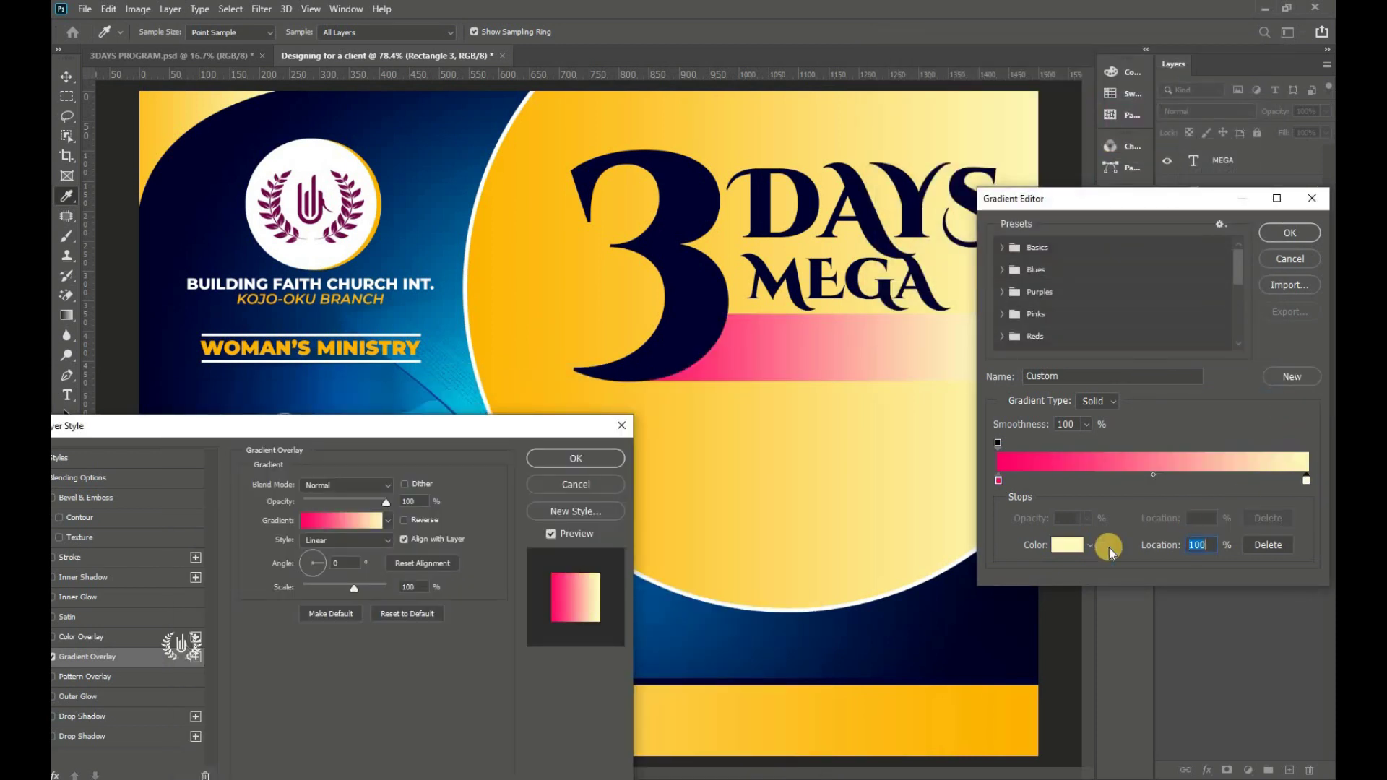
left_click(1059, 546)
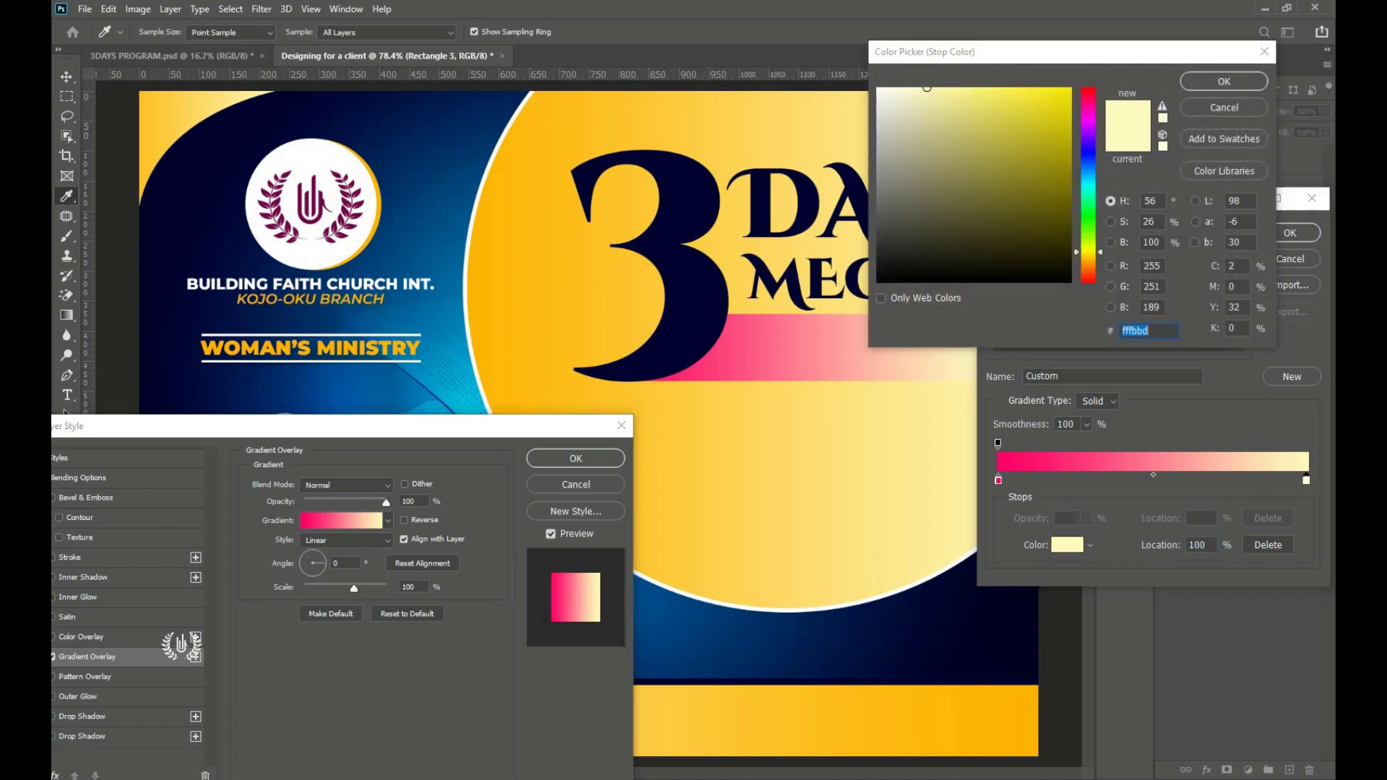
key("alt+Tab")
left_click(272, 555)
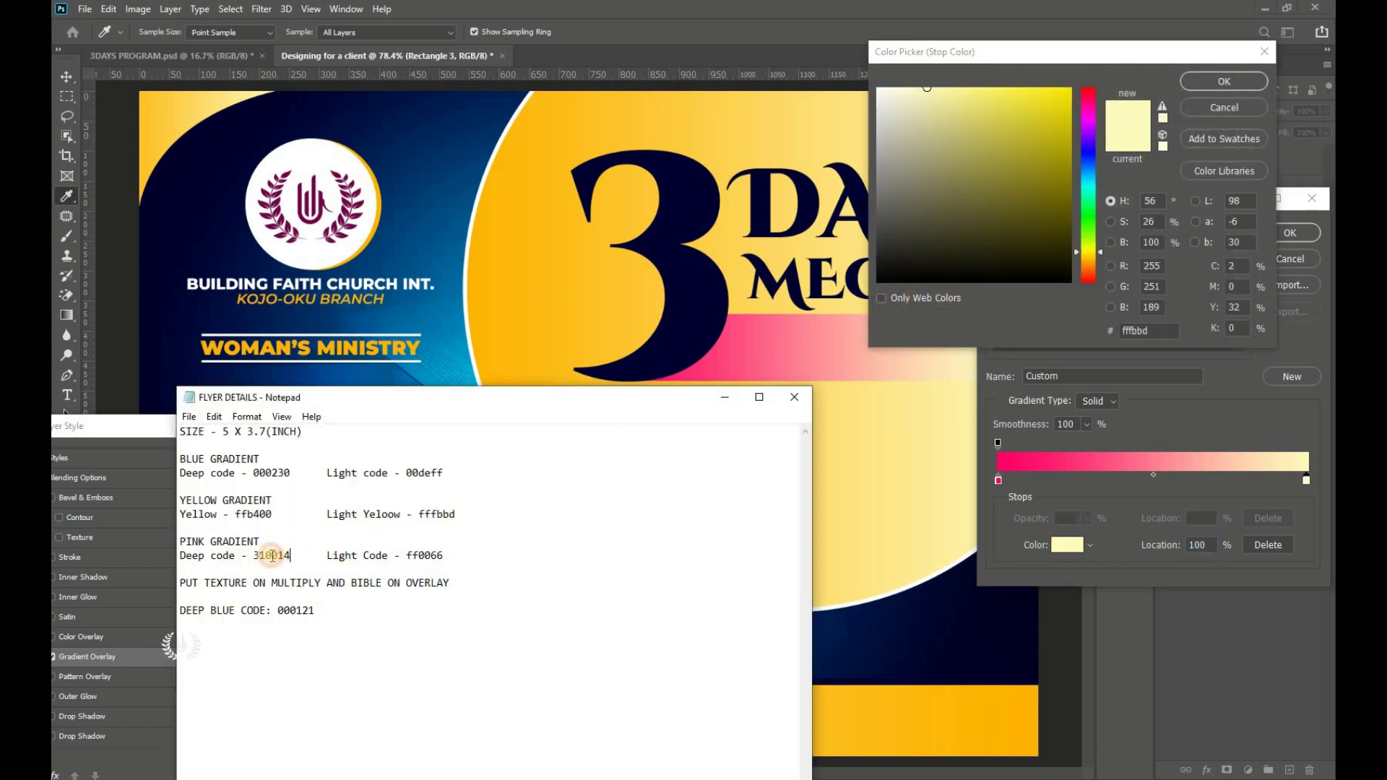
double_click(271, 555)
right_click(272, 555)
left_click(317, 372)
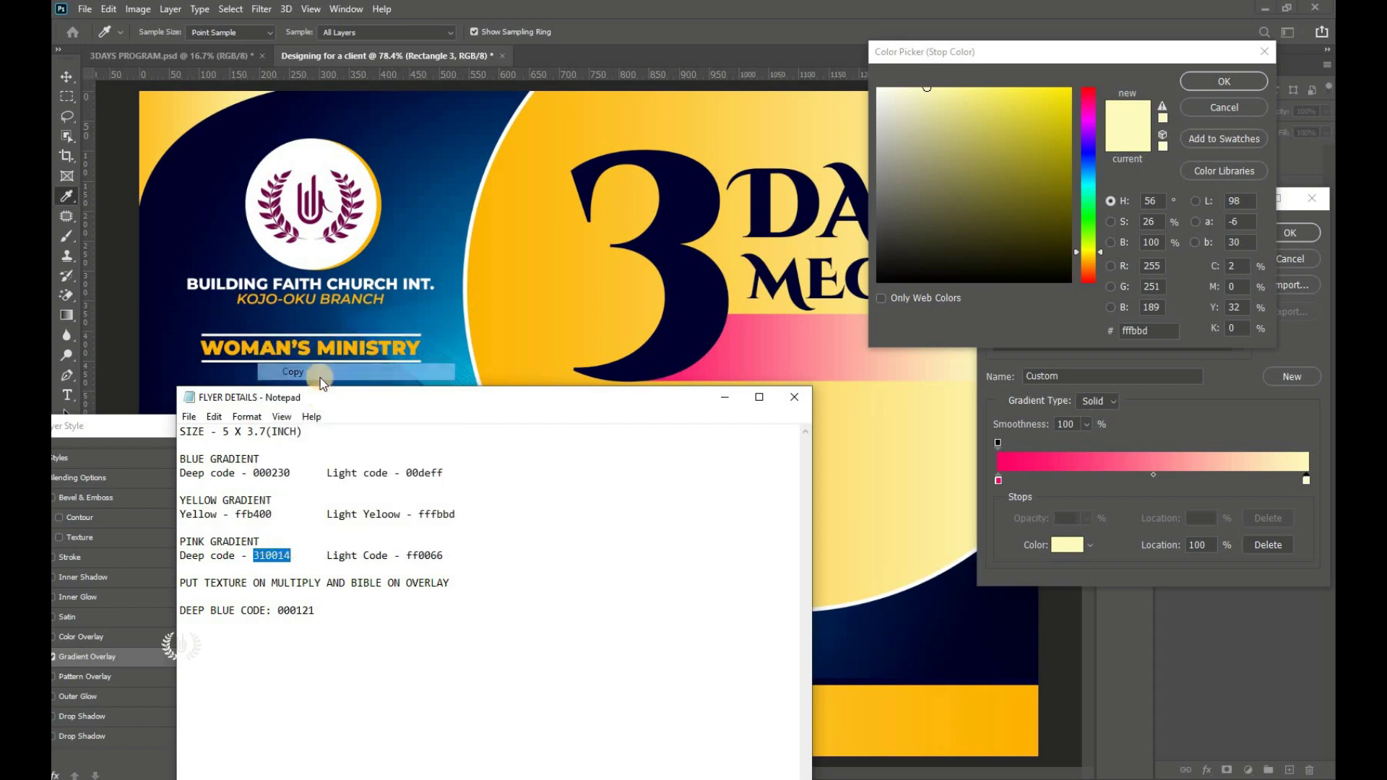
left_click(1146, 330)
right_click(1136, 330)
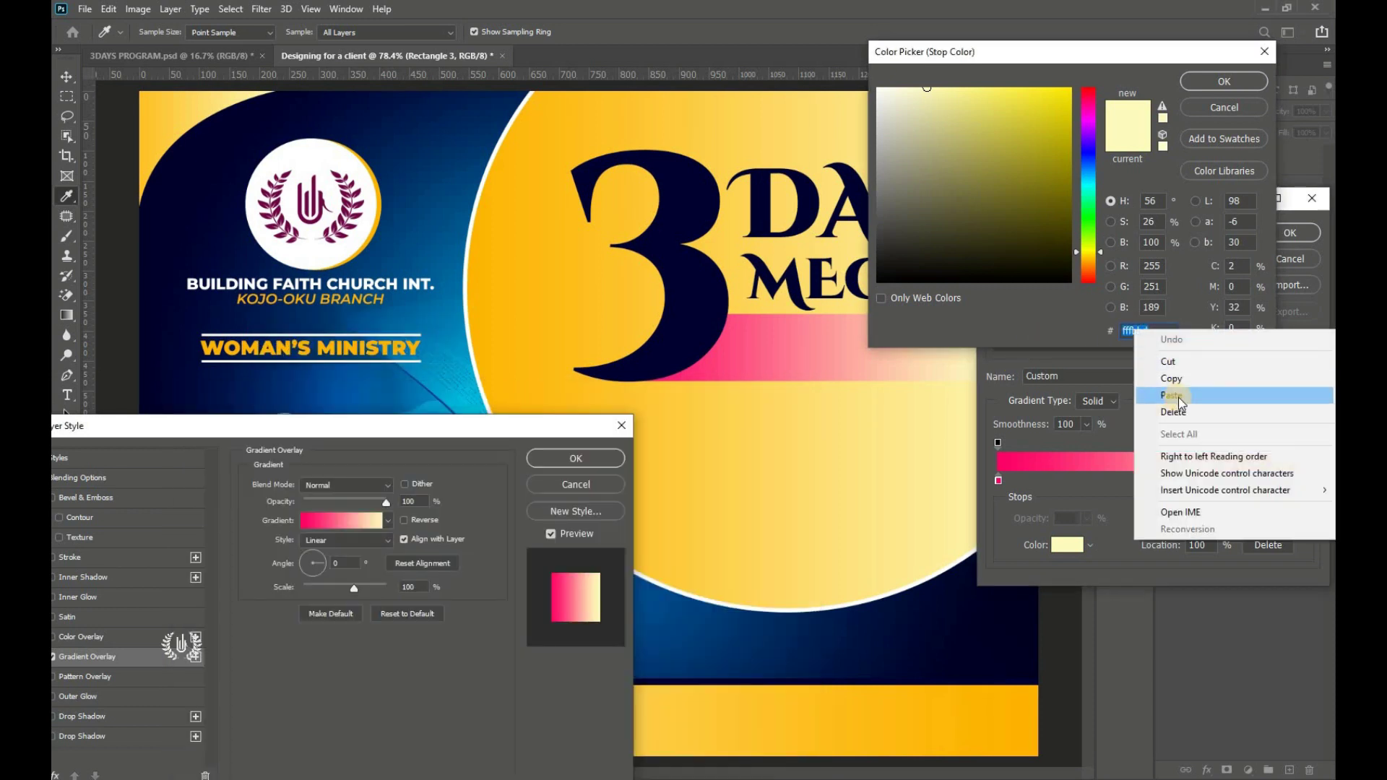
left_click(1182, 397)
left_click(1224, 81)
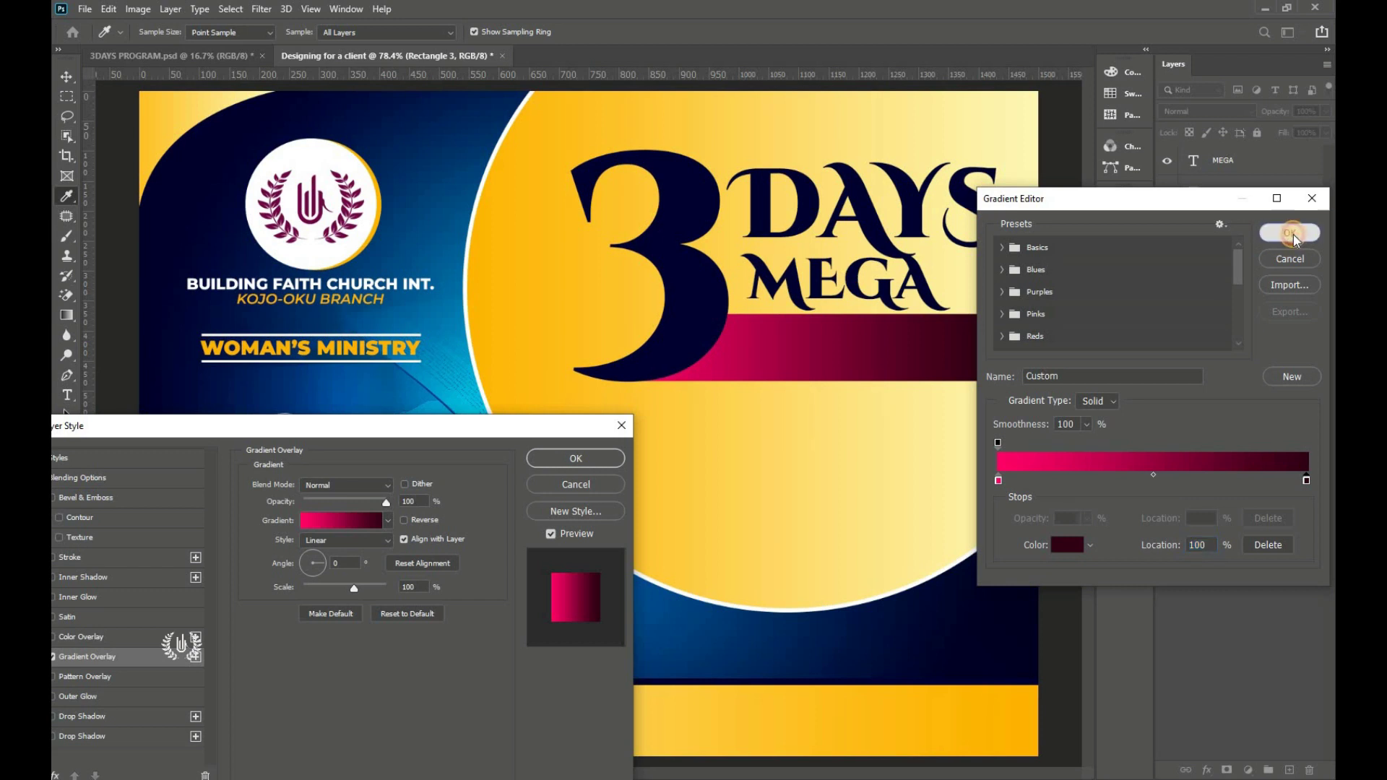
- Accept the pink-to-maroon gradient, adjust its position along the bar, and apply the style
left_click(1294, 235)
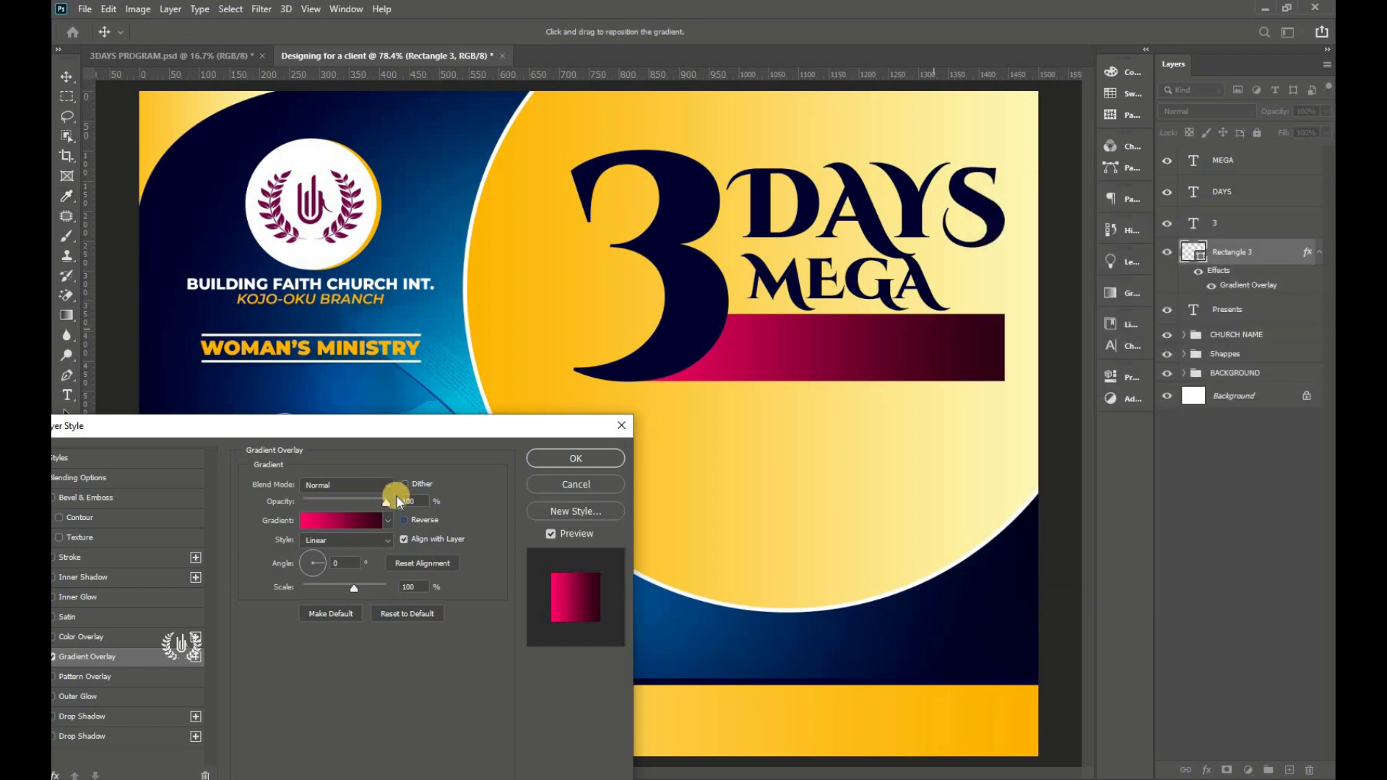
left_click_drag(443, 426, 793, 457)
left_click_drag(700, 388, 721, 383)
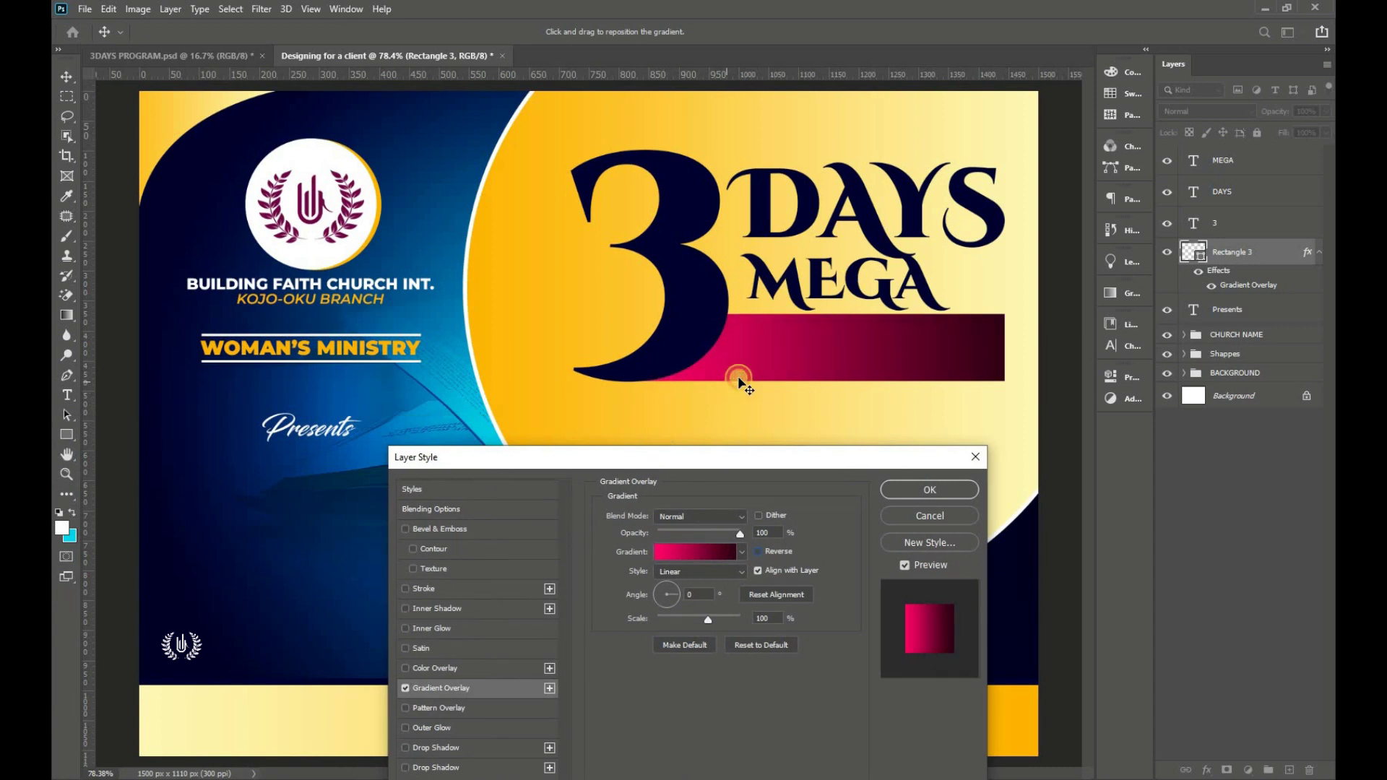
left_click_drag(744, 458, 553, 376)
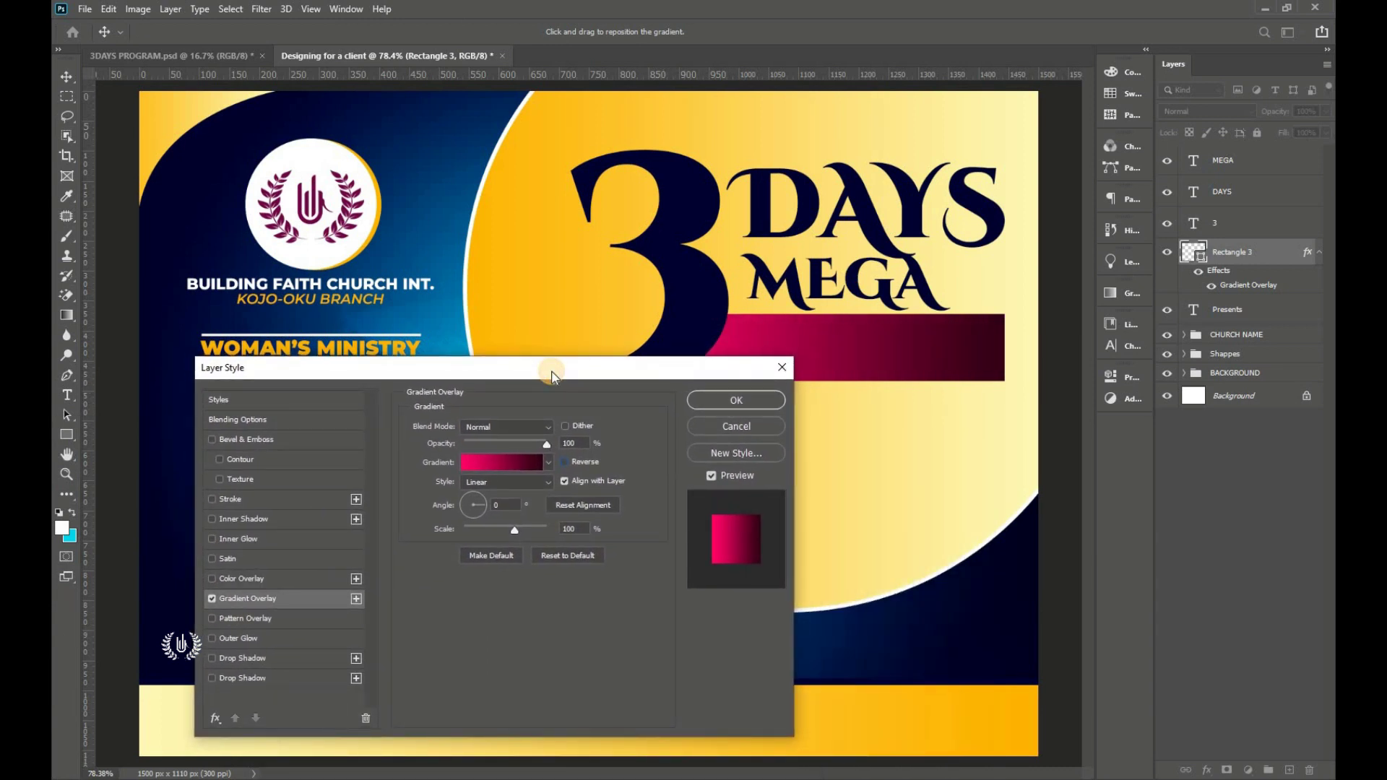
left_click(715, 401)
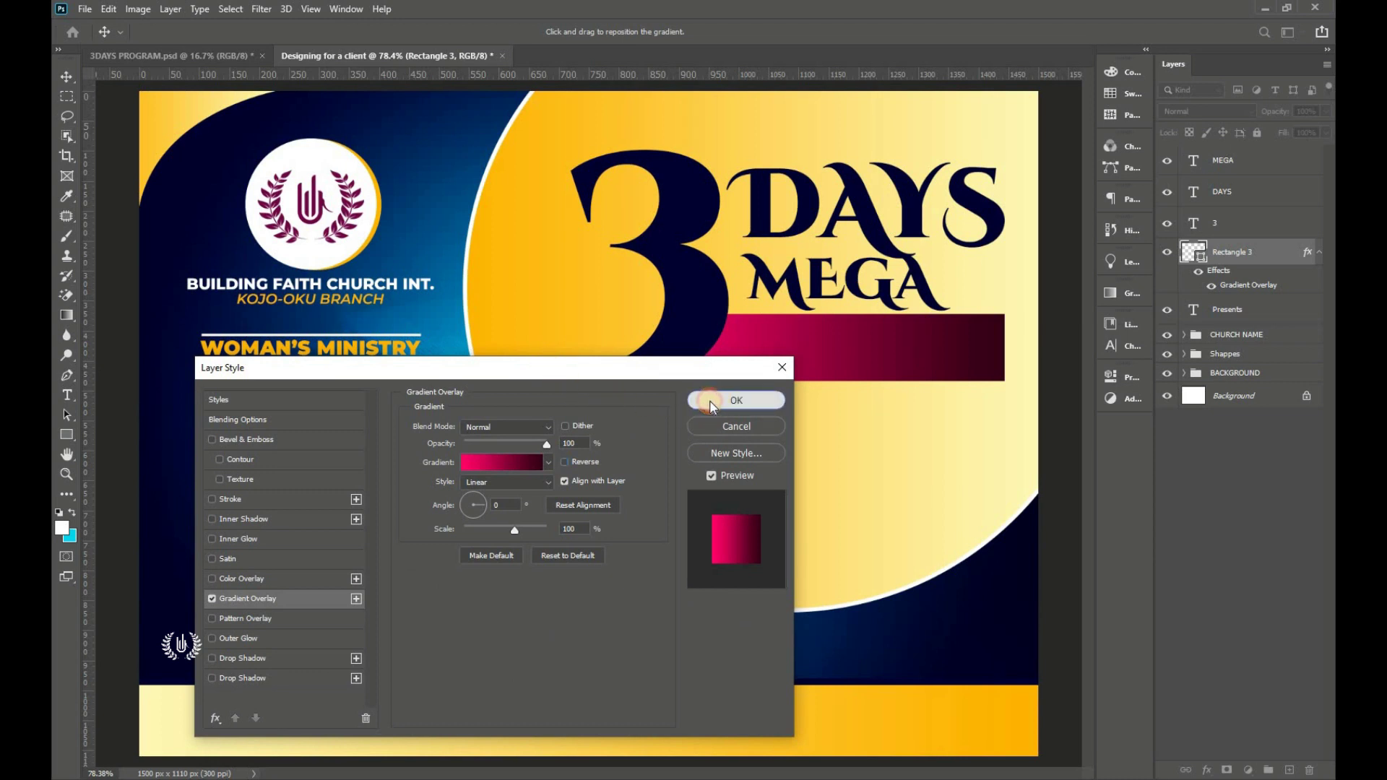
left_click(711, 401)
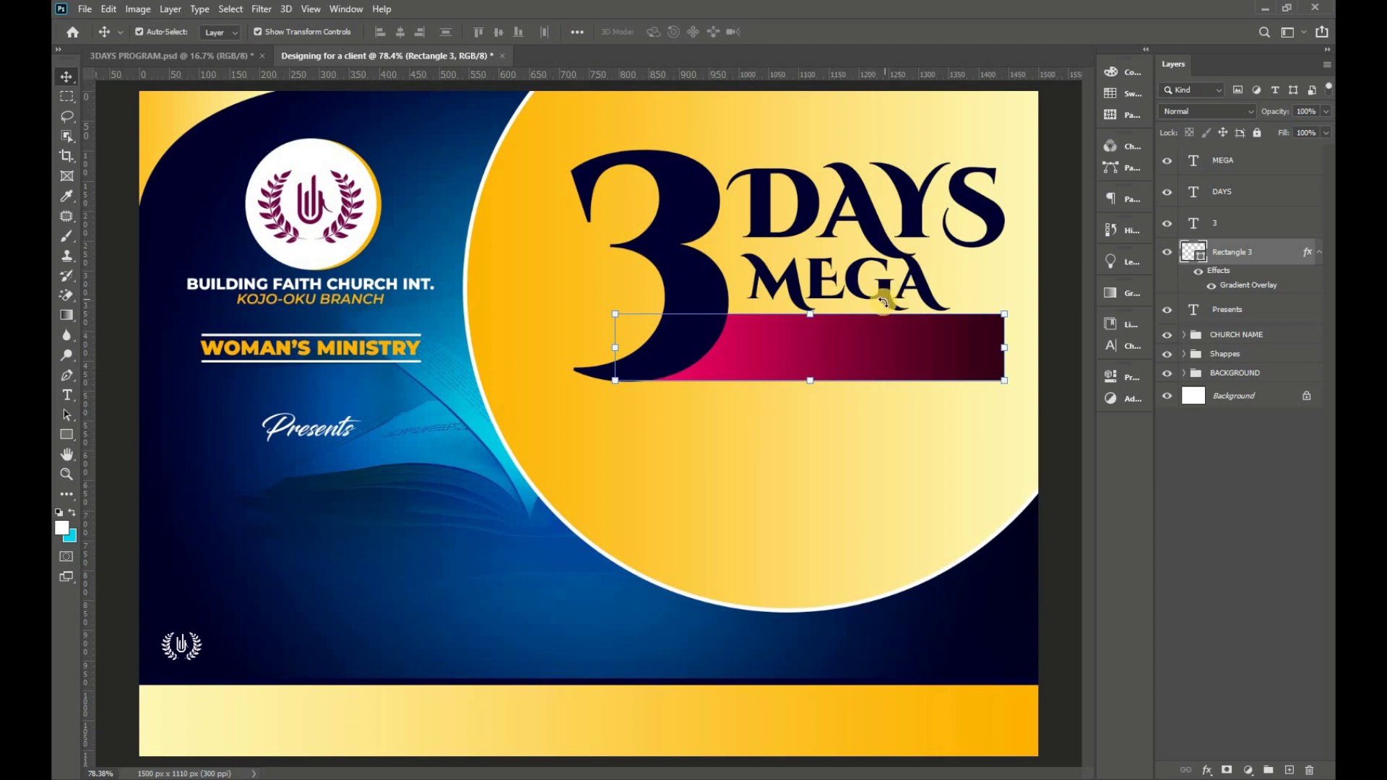
- Draw a white circle with the Ellipse tool and place it over the 3's lower-left curve
left_click(1289, 770)
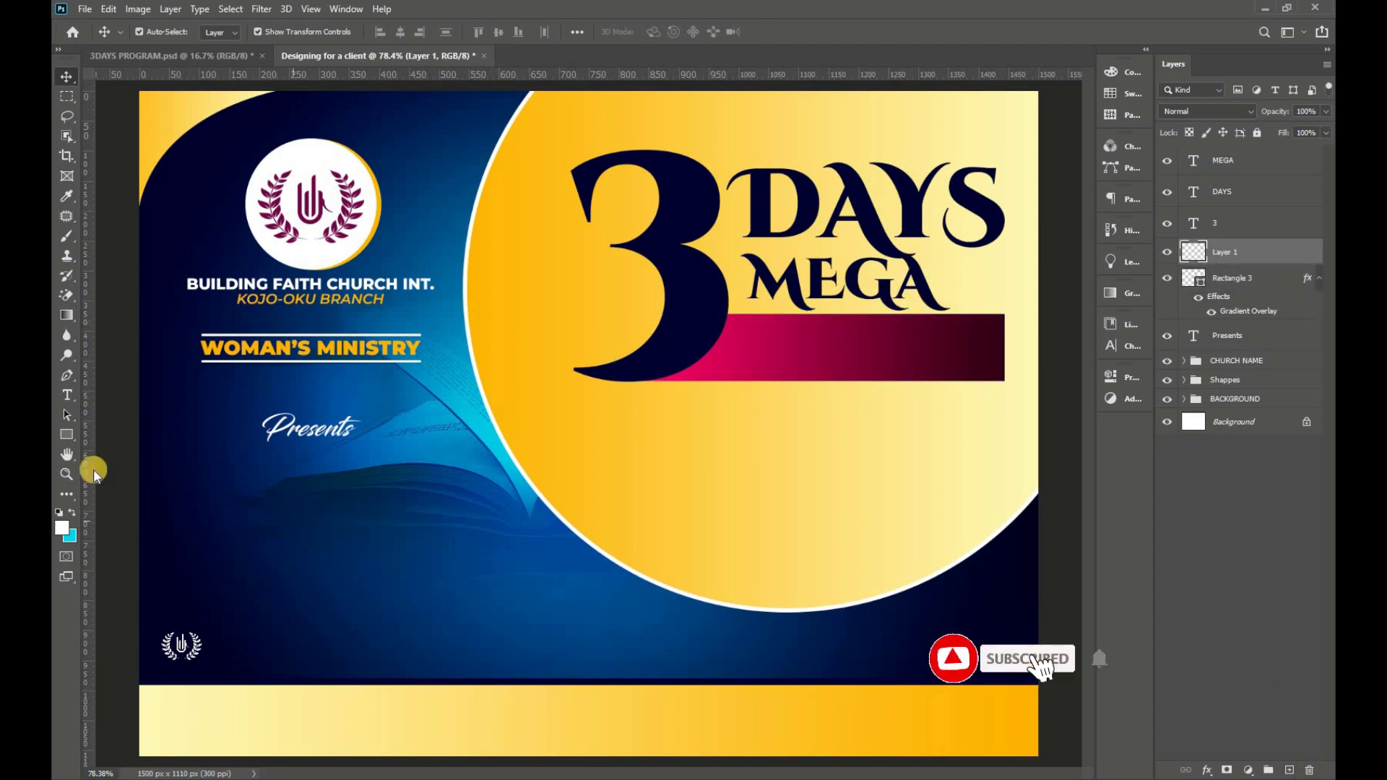
right_click(68, 434)
left_click(108, 466)
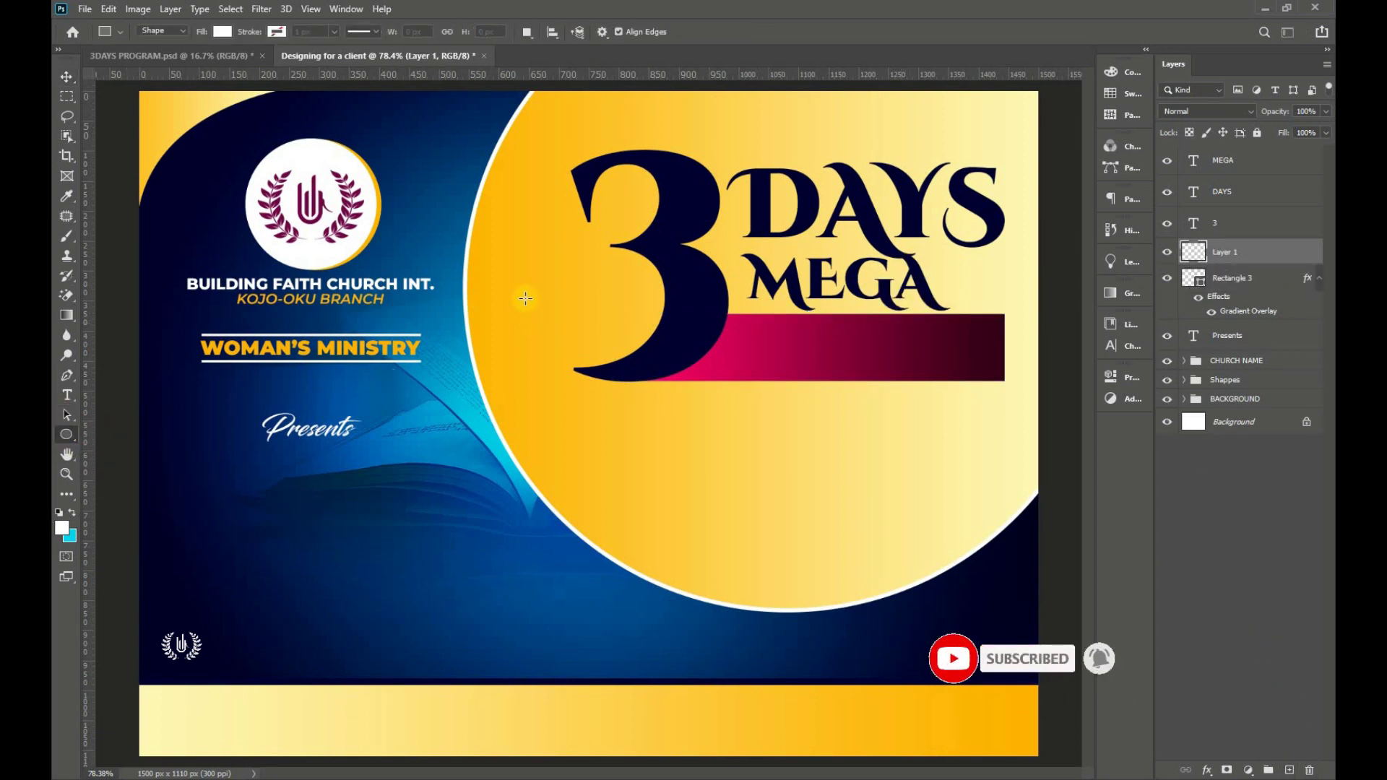
left_click_drag(536, 297, 595, 356)
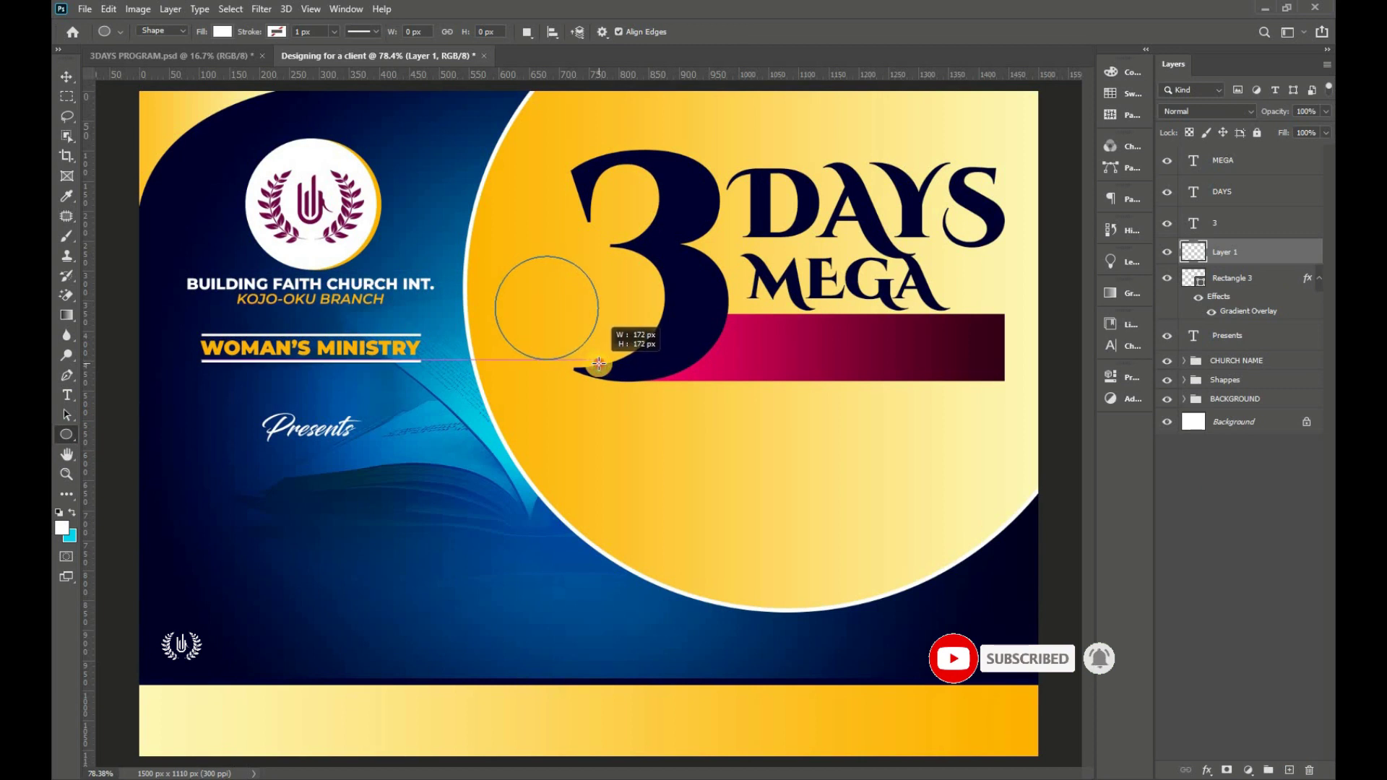
key("v")
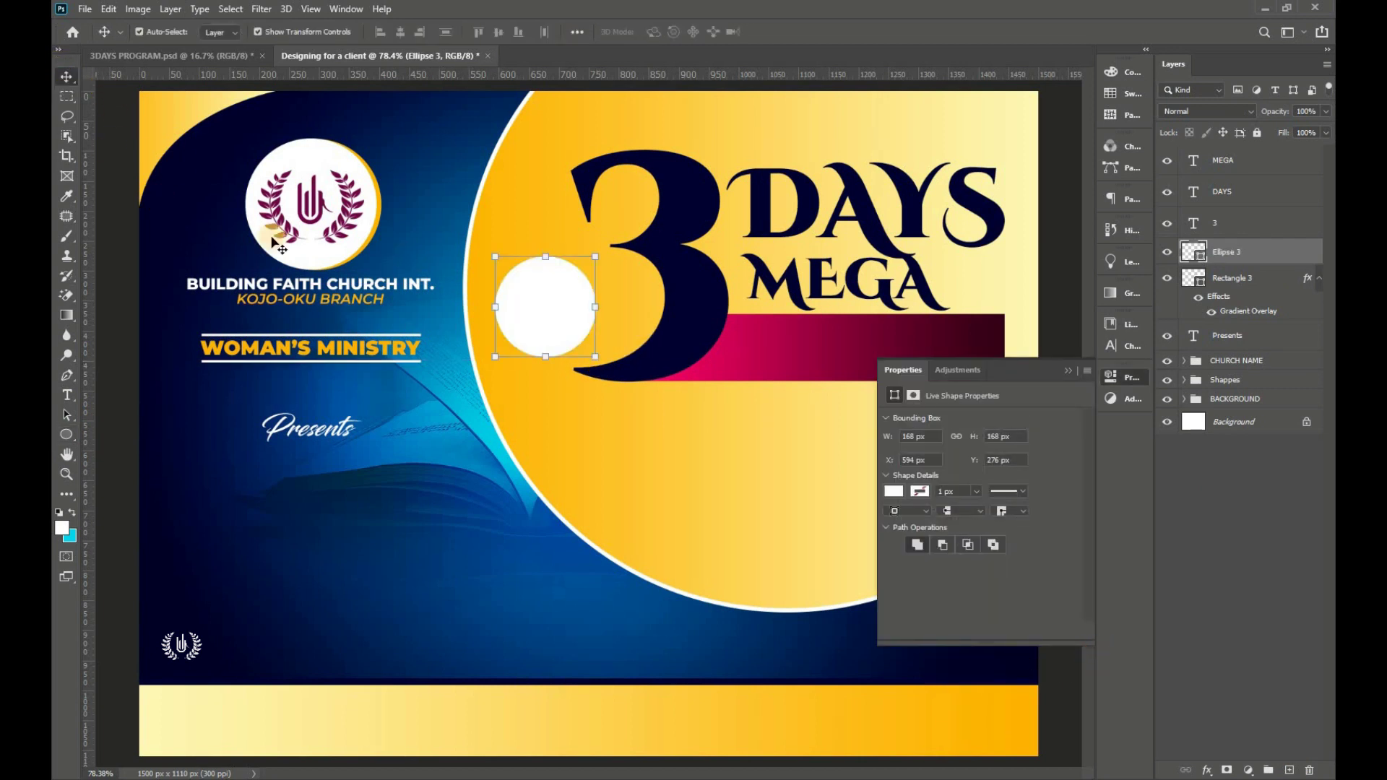
mouse_move(559, 318)
left_mouse_down()
mouse_move(609, 316)
mouse_move(539, 304)
left_mouse_up()
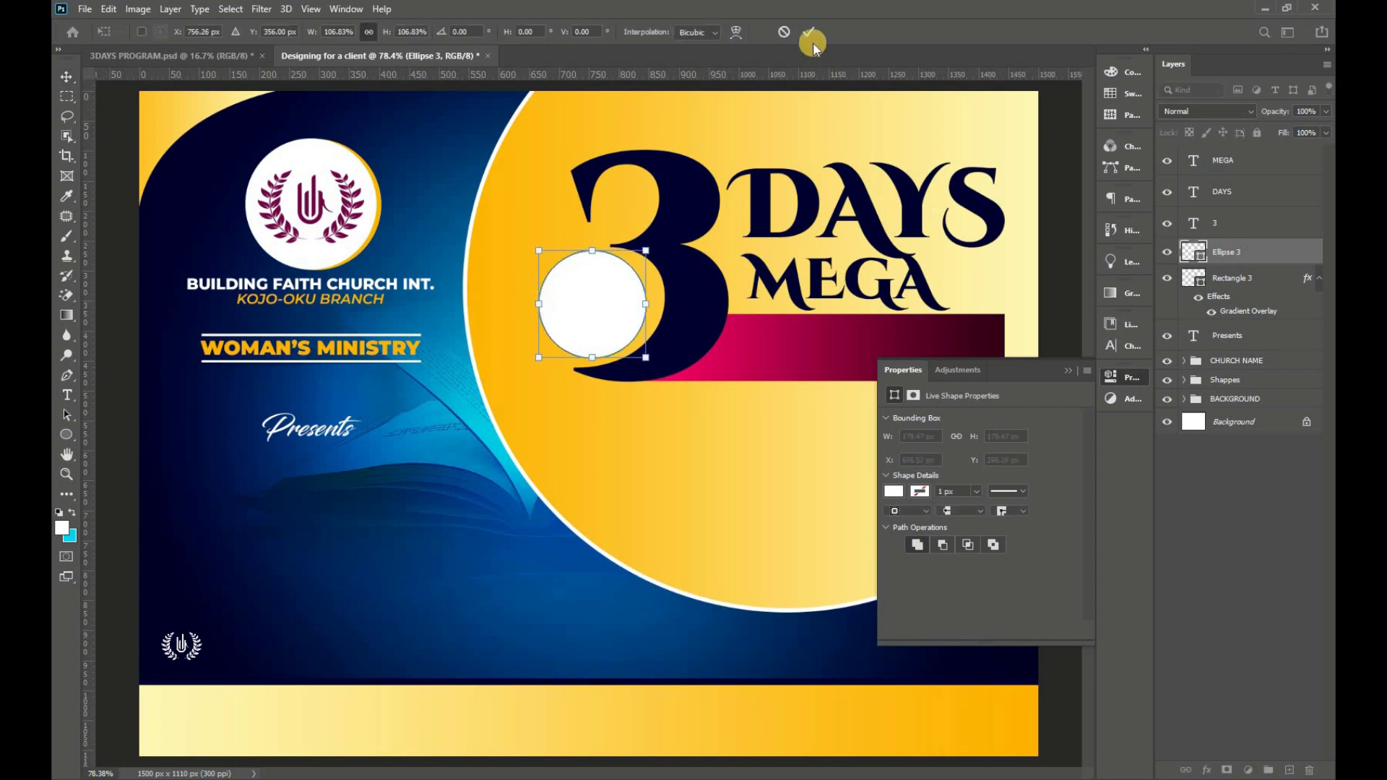
key("Return")
left_click(1068, 370)
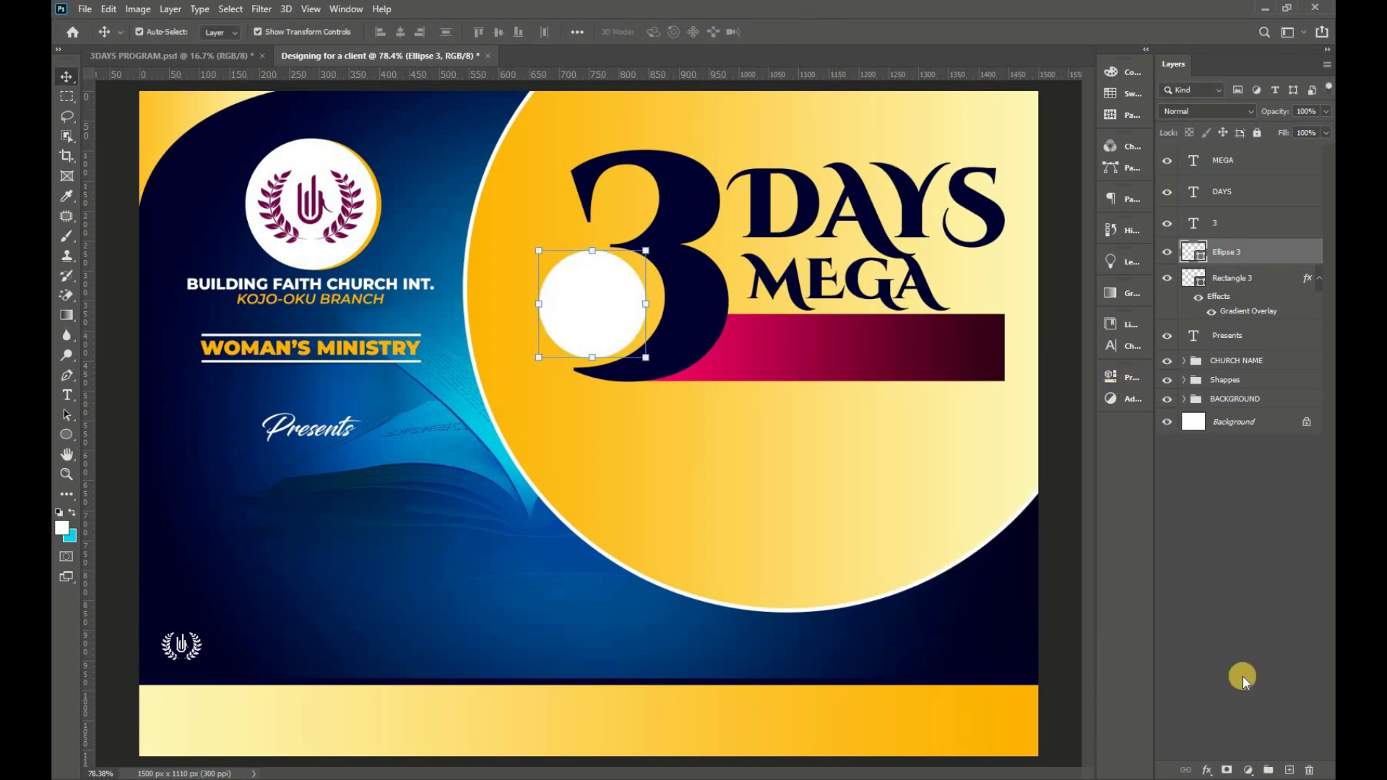
left_click(1206, 770)
left_click(1144, 631)
- Copy Rectangle 3's pink-to-maroon gradient style onto Ellipse 3, then add a new empty layer
left_click(970, 338)
right_click(1286, 278)
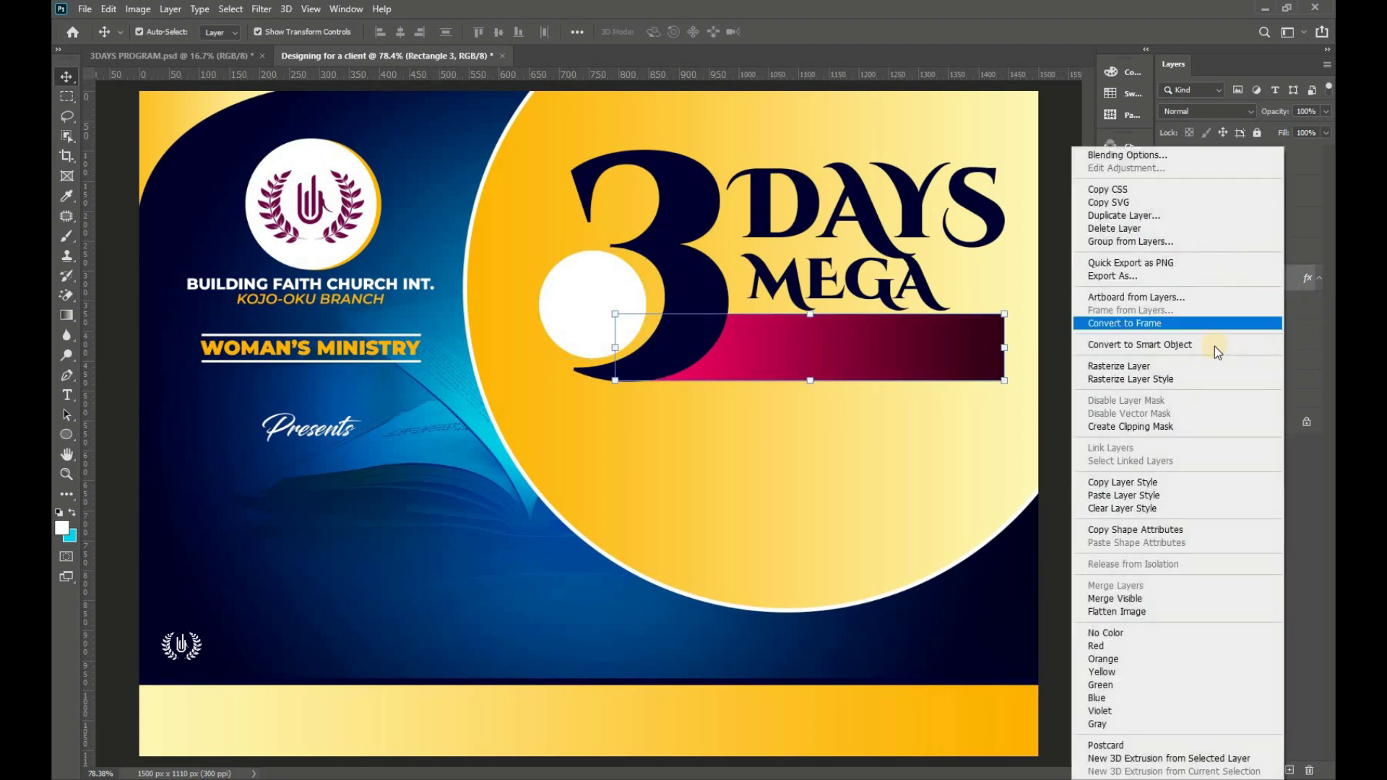
left_click(1126, 482)
left_click(686, 307)
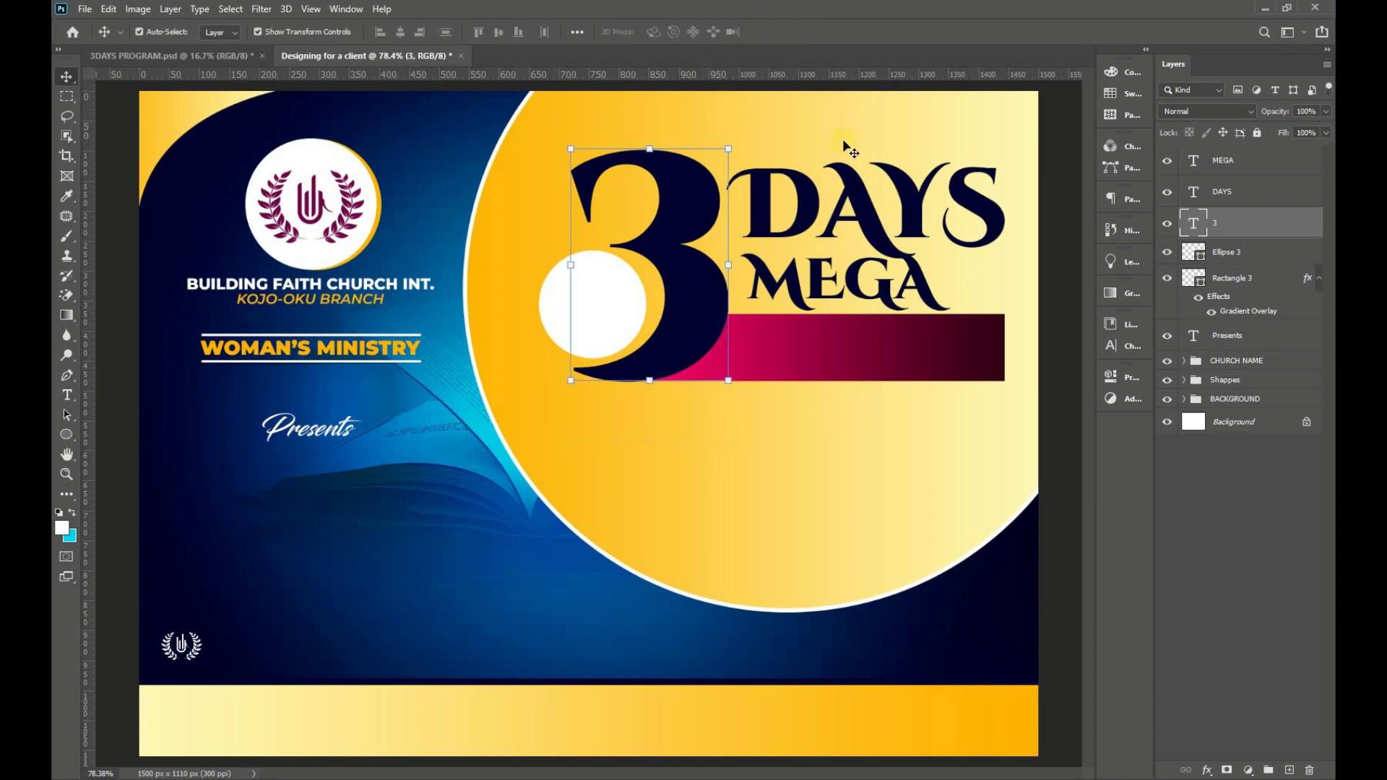
left_click(543, 296)
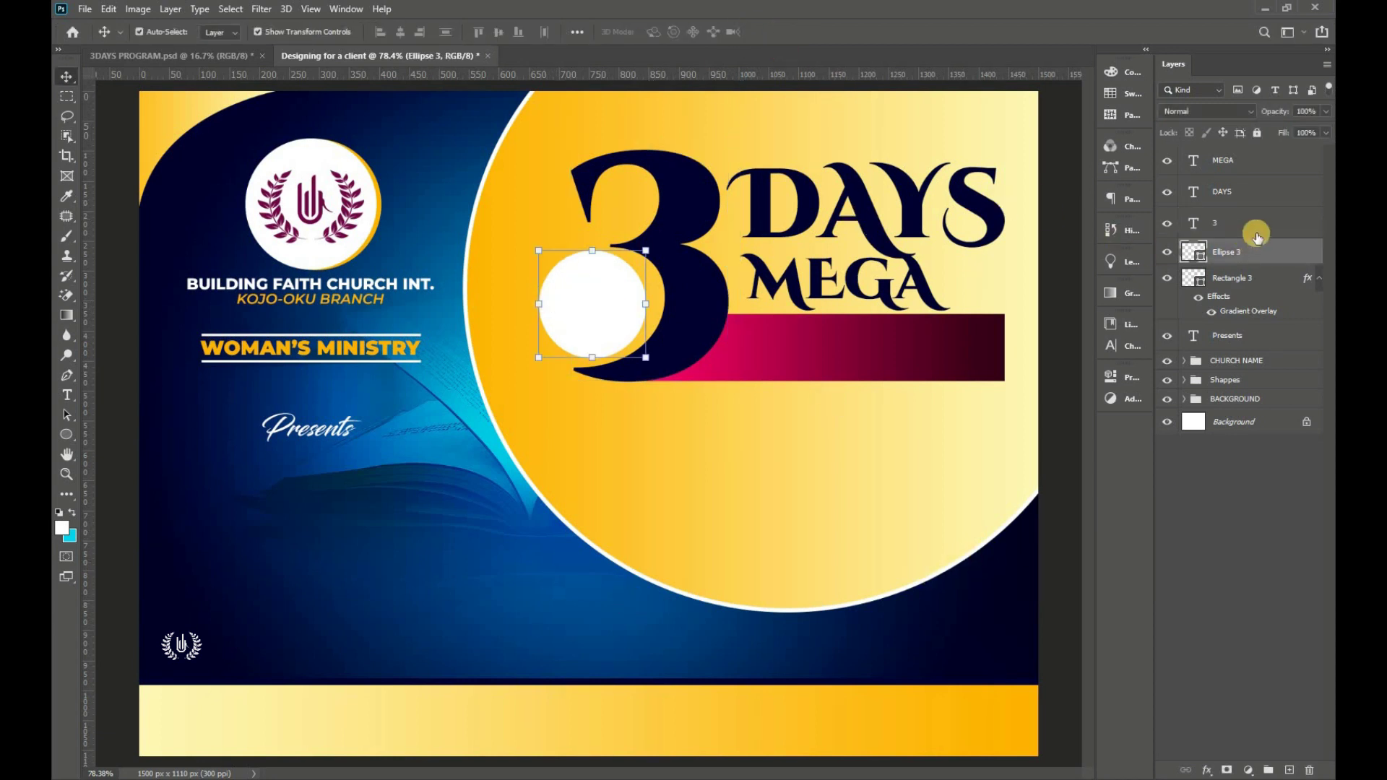
right_click(1301, 258)
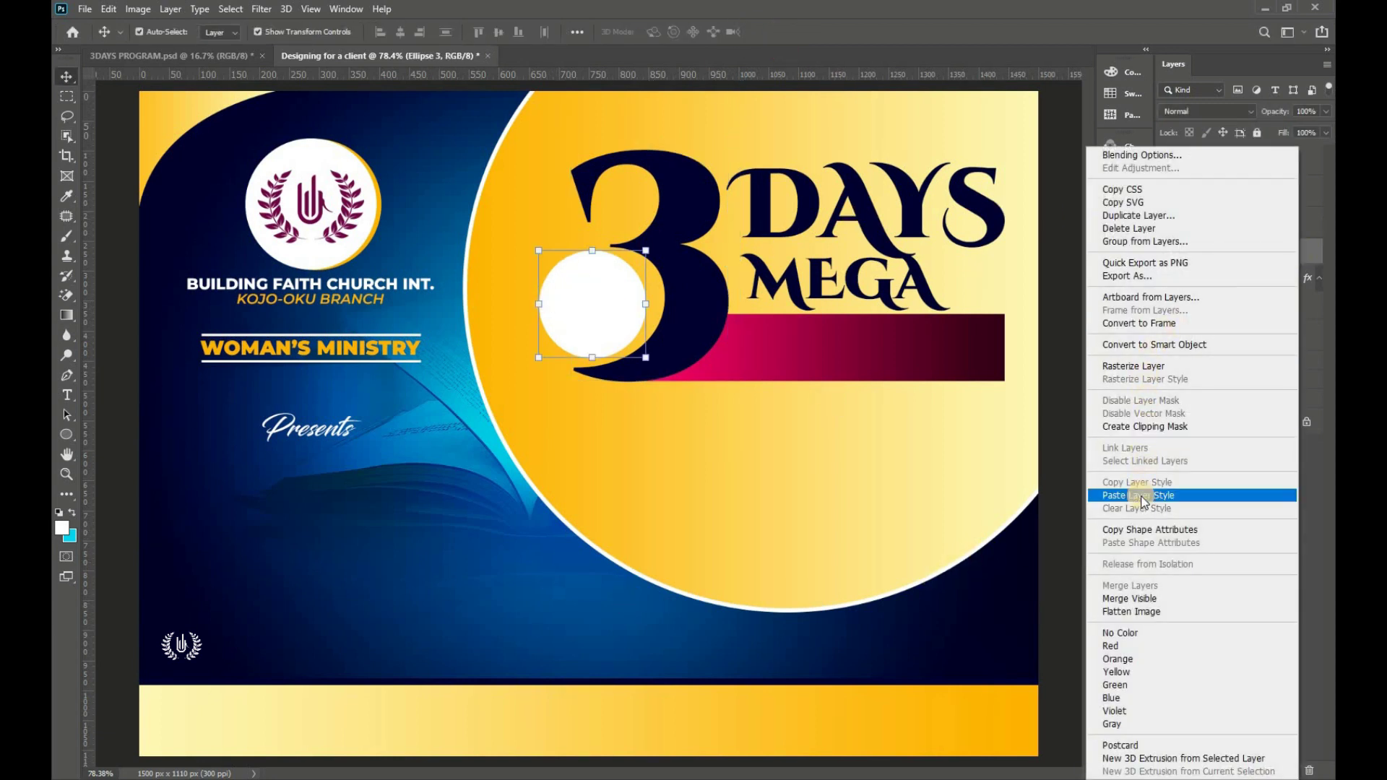
left_click(1111, 497)
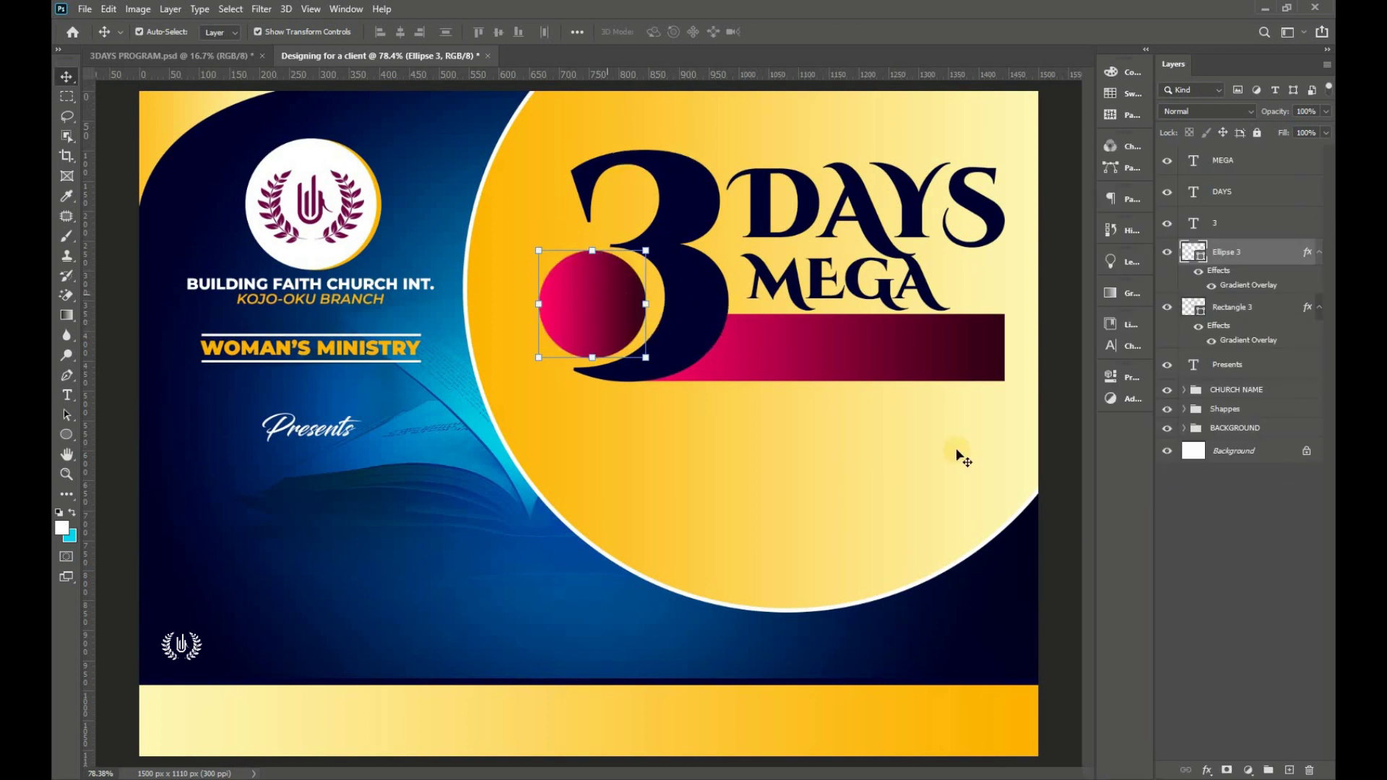
left_click(1289, 770)
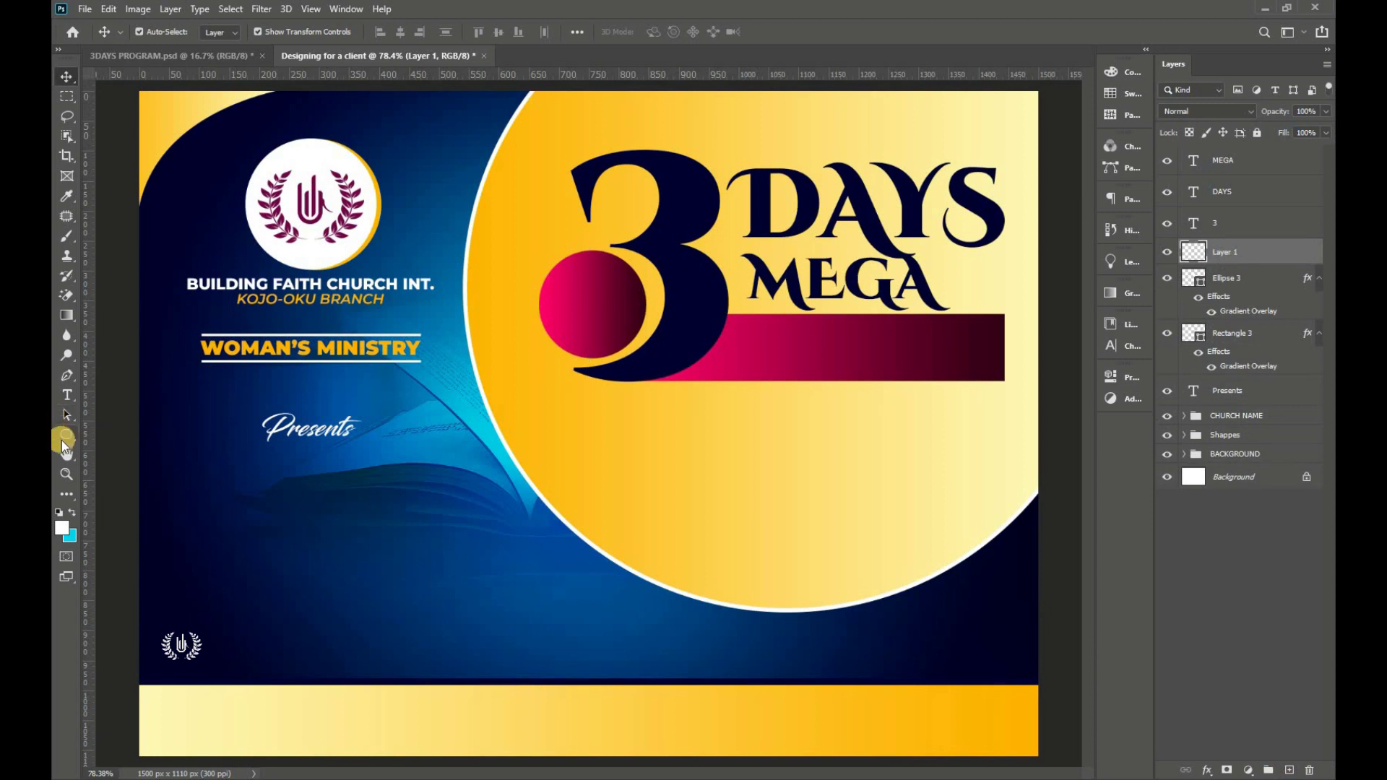
- Draw a small 75 × 75 px circle atop the pink circle, filled with sampled yellow ffb90e
left_click(65, 436)
mouse_move(509, 244)
left_mouse_down()
mouse_move(585, 291)
mouse_move(567, 265)
left_mouse_up()
left_click(66, 76)
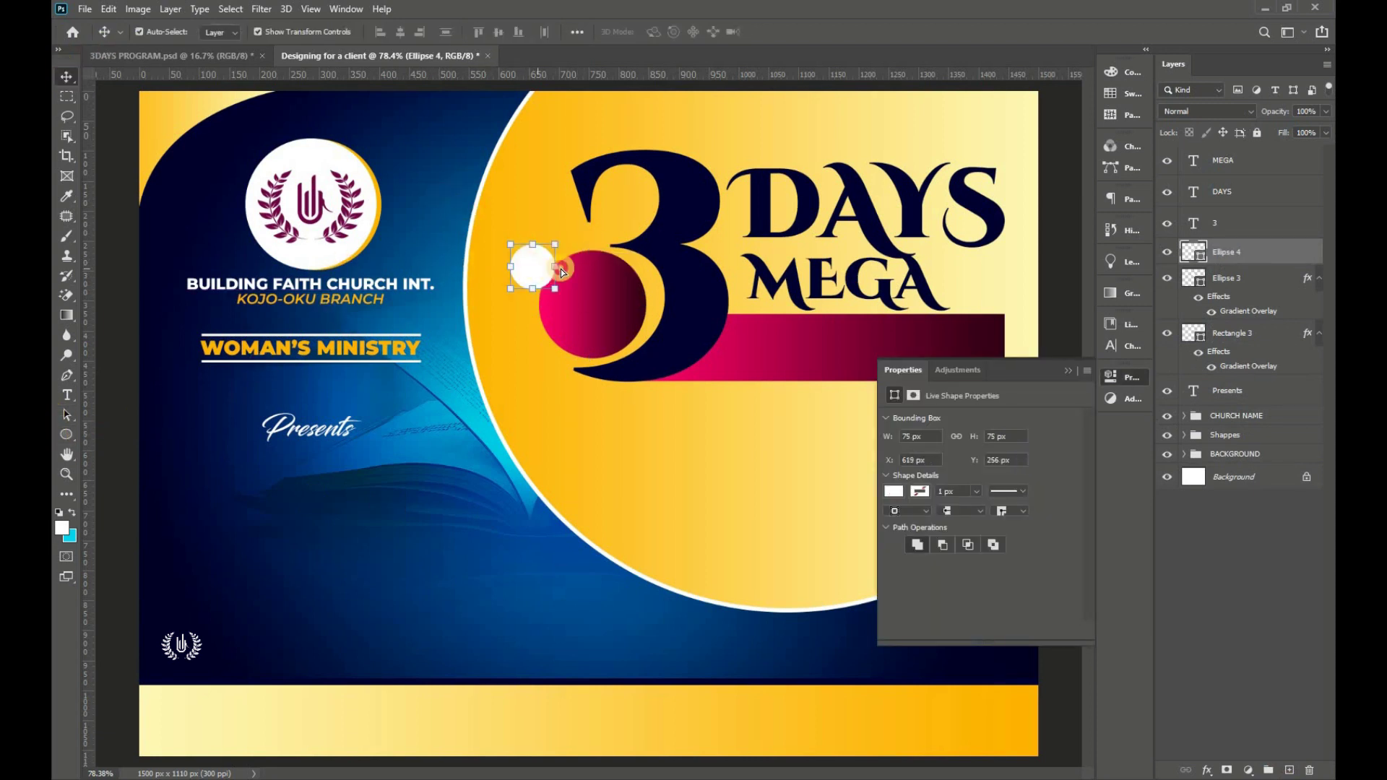
double_click(1193, 251)
left_click(512, 246)
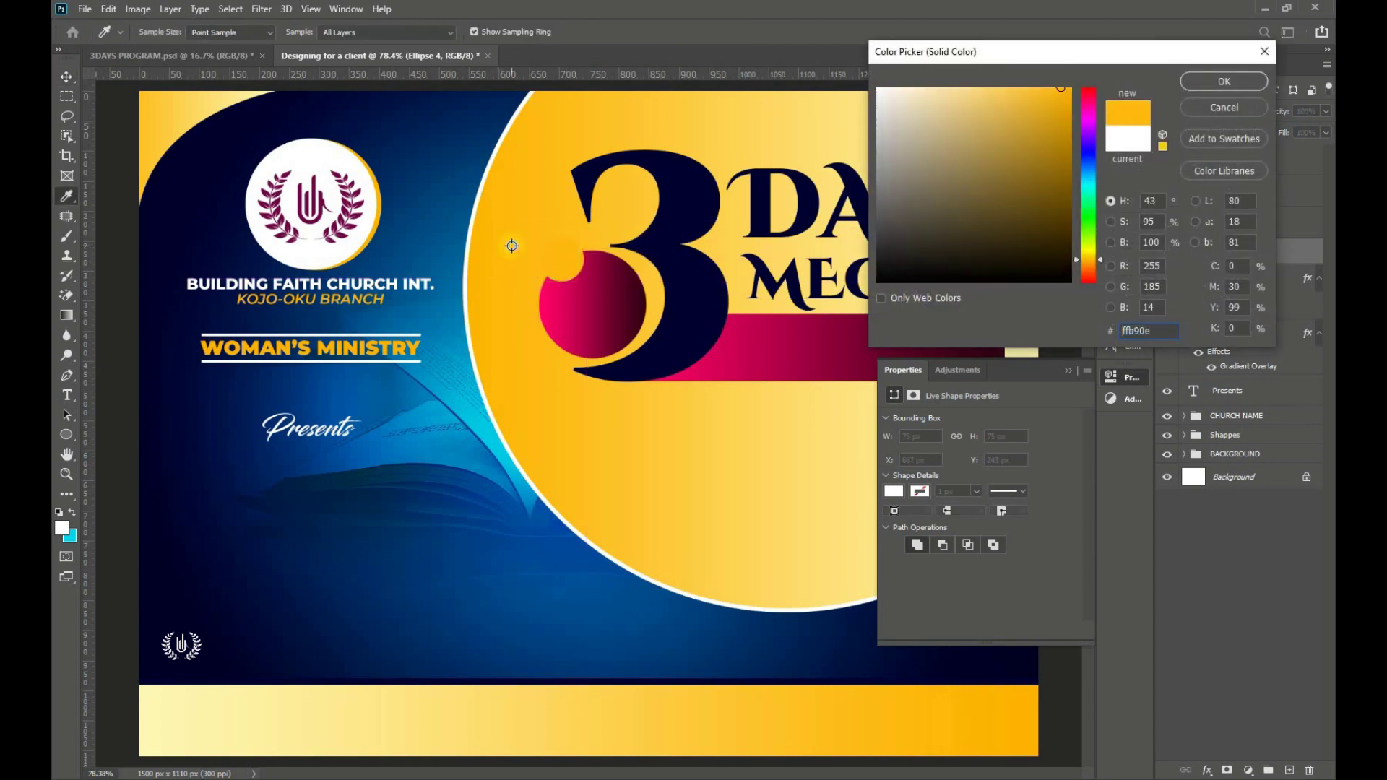
left_click(1199, 80)
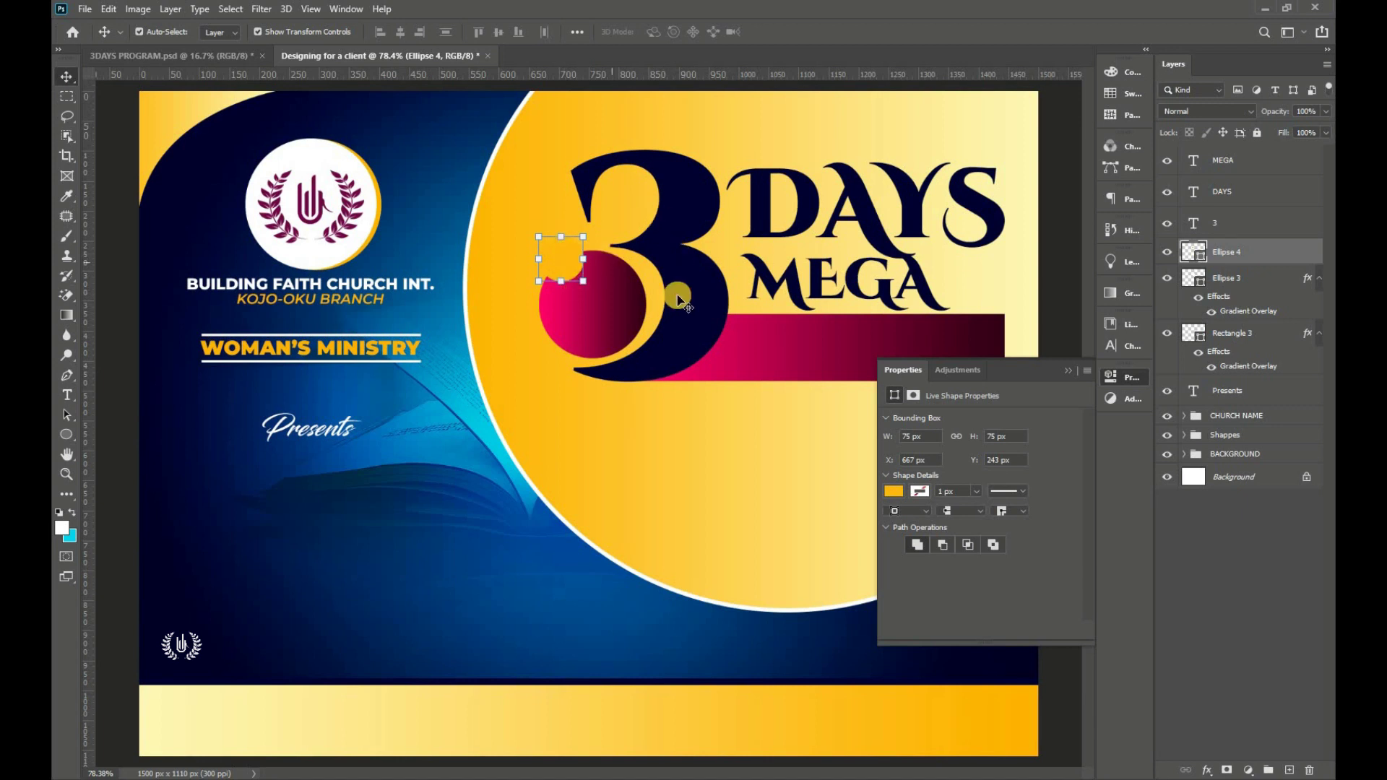
left_click(1073, 373)
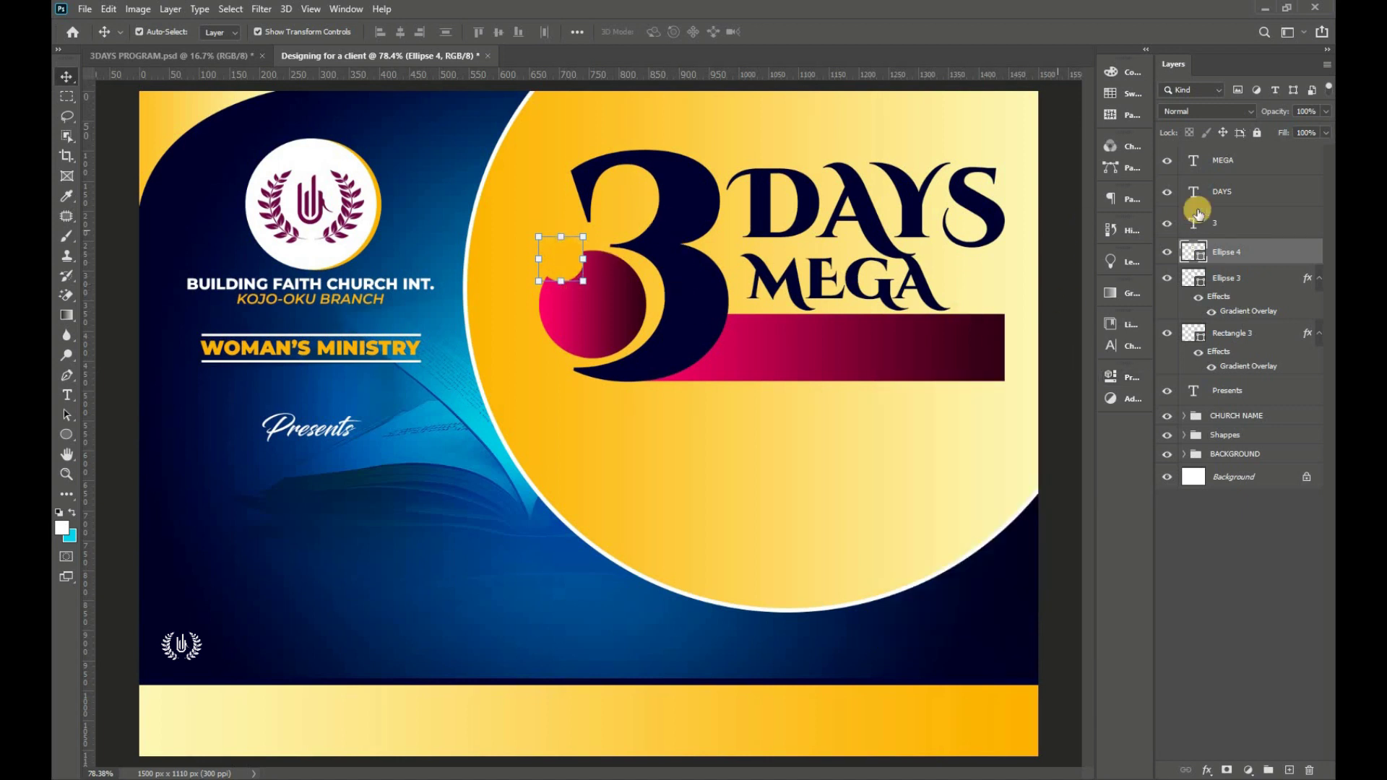
- Start a new text layer on the flyer in Montserrat ExtraBold Italic
left_click(1223, 161)
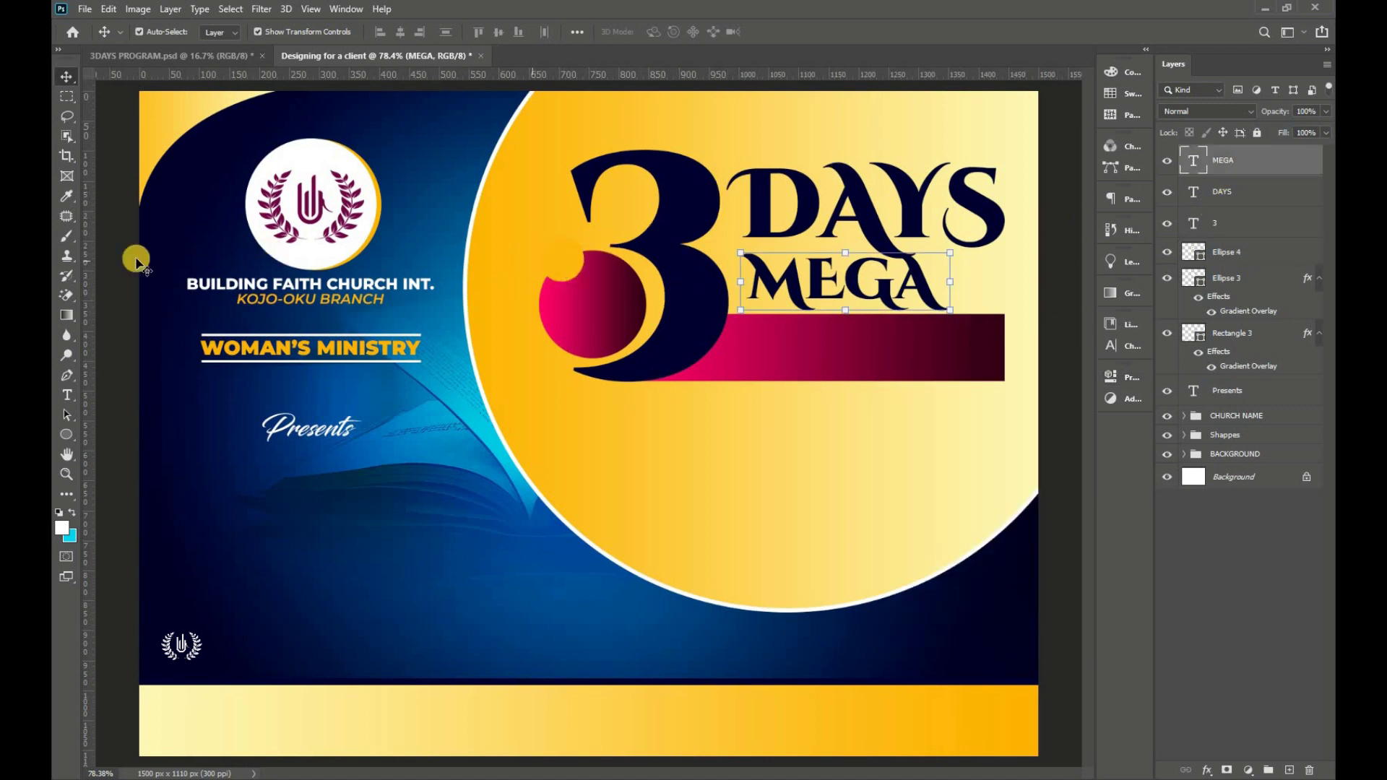
left_click(68, 396)
left_click(102, 396)
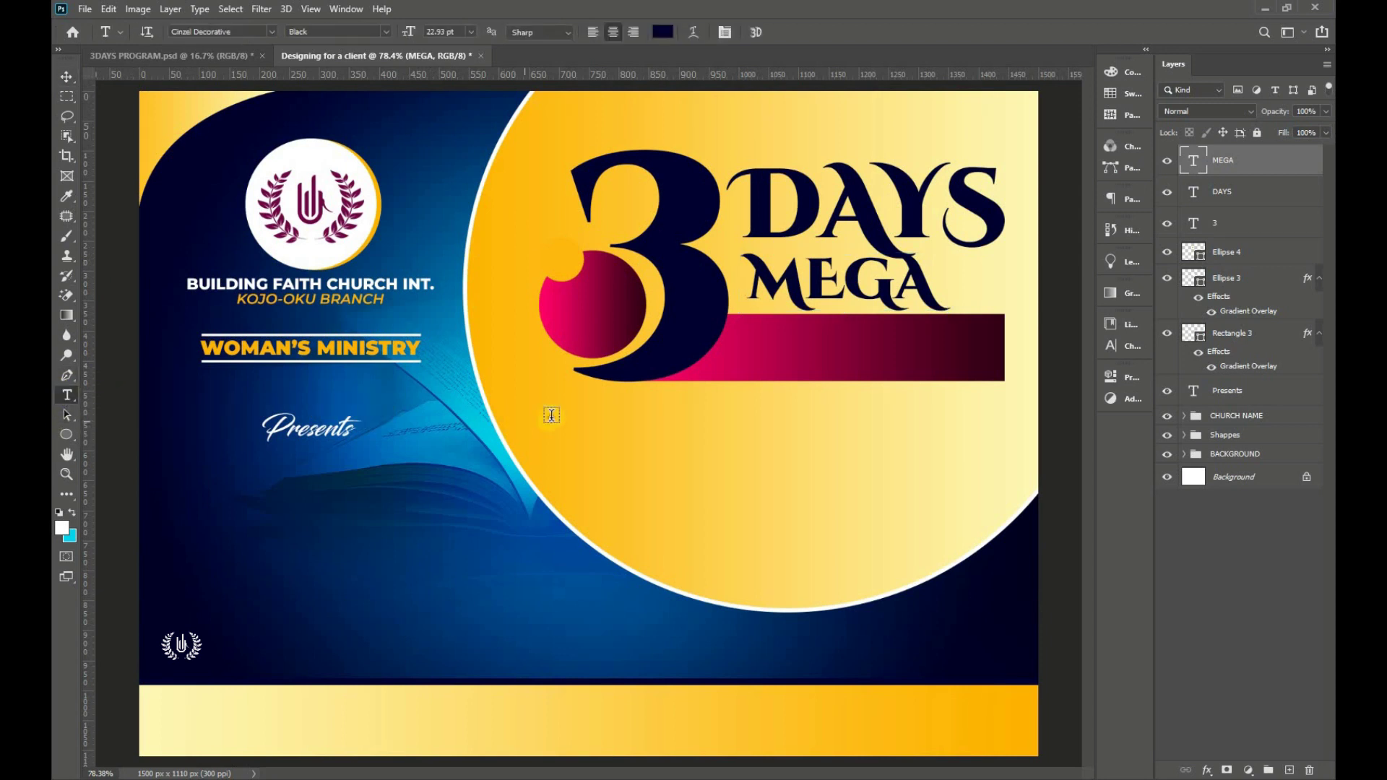
left_click(552, 416)
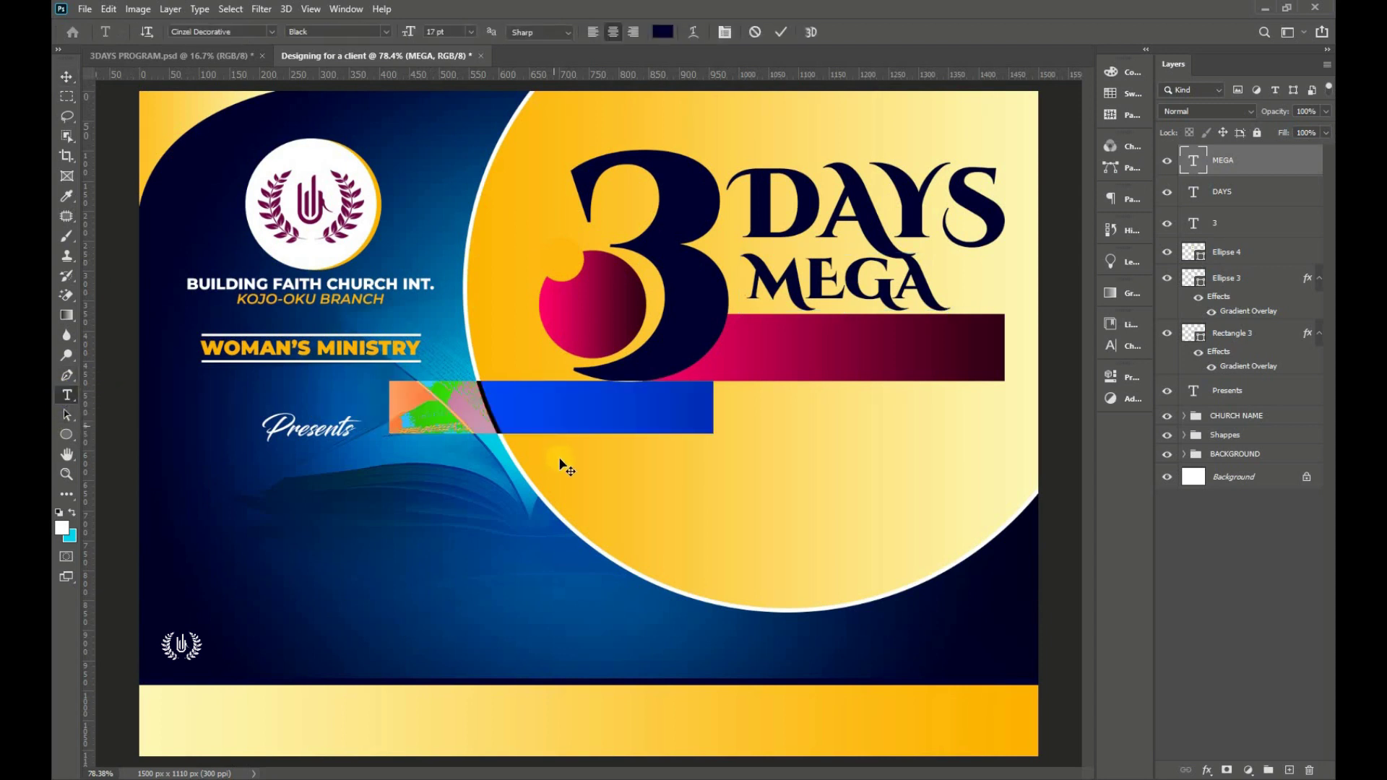
left_click(274, 29)
left_click(324, 107)
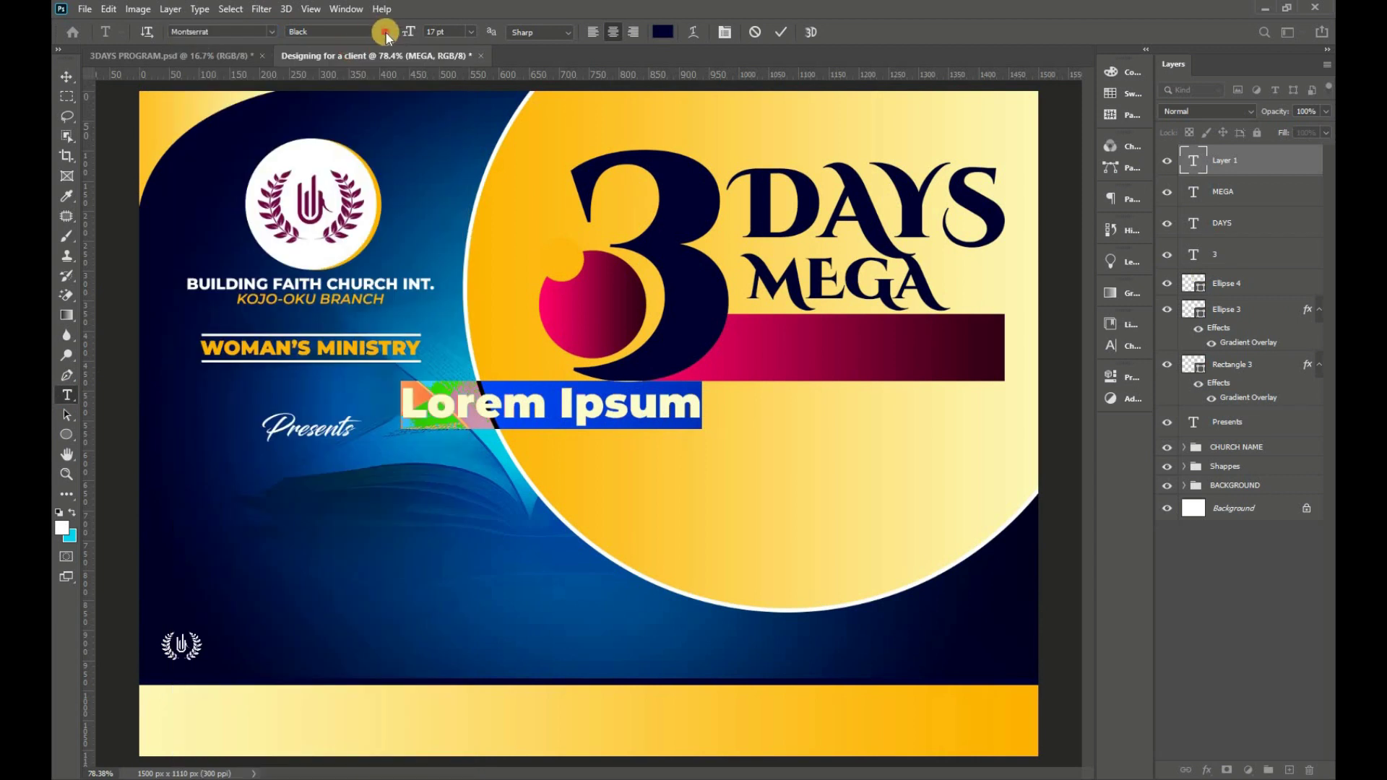
left_click(386, 32)
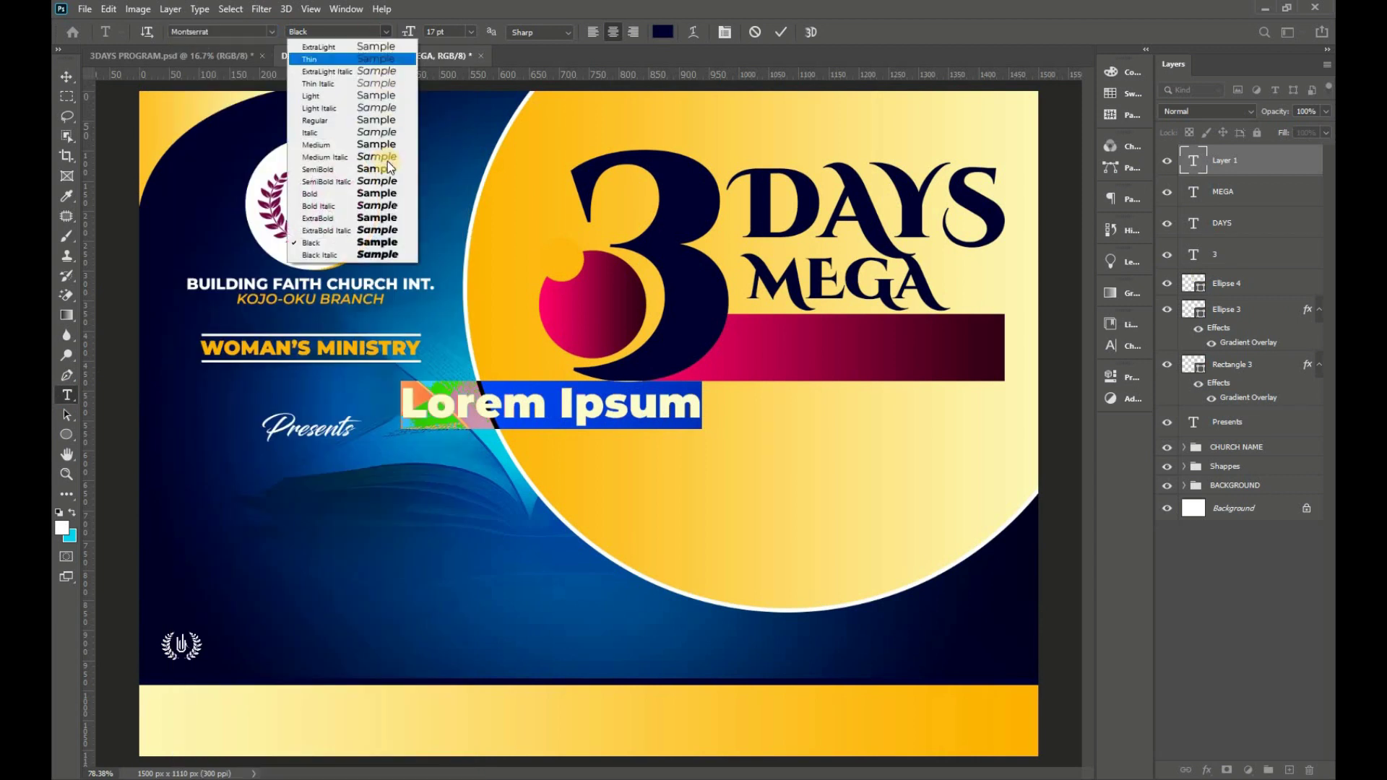
left_click(387, 231)
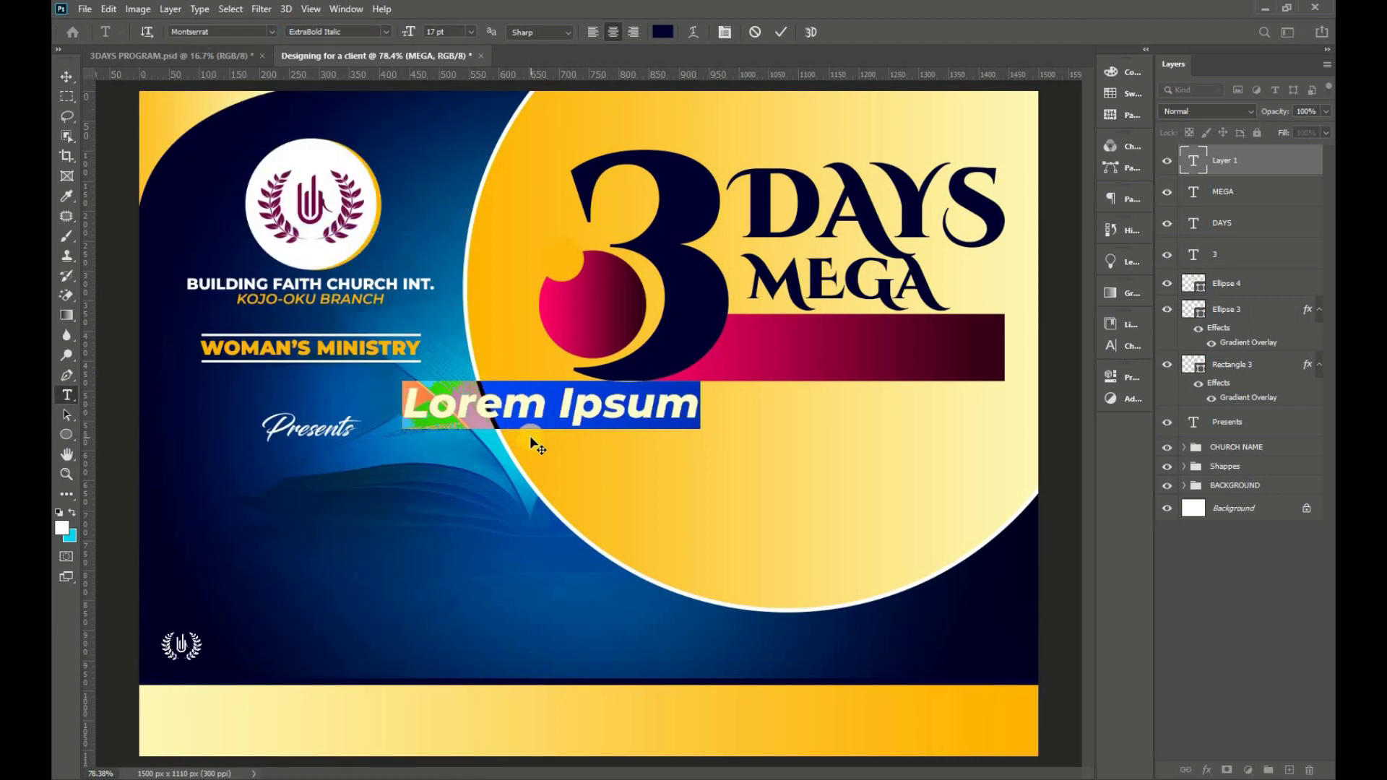
- Type A inside the pink circle, coloured #ffffff in Montserrat Black Italic
type("A")
left_click_drag(554, 441, 596, 352)
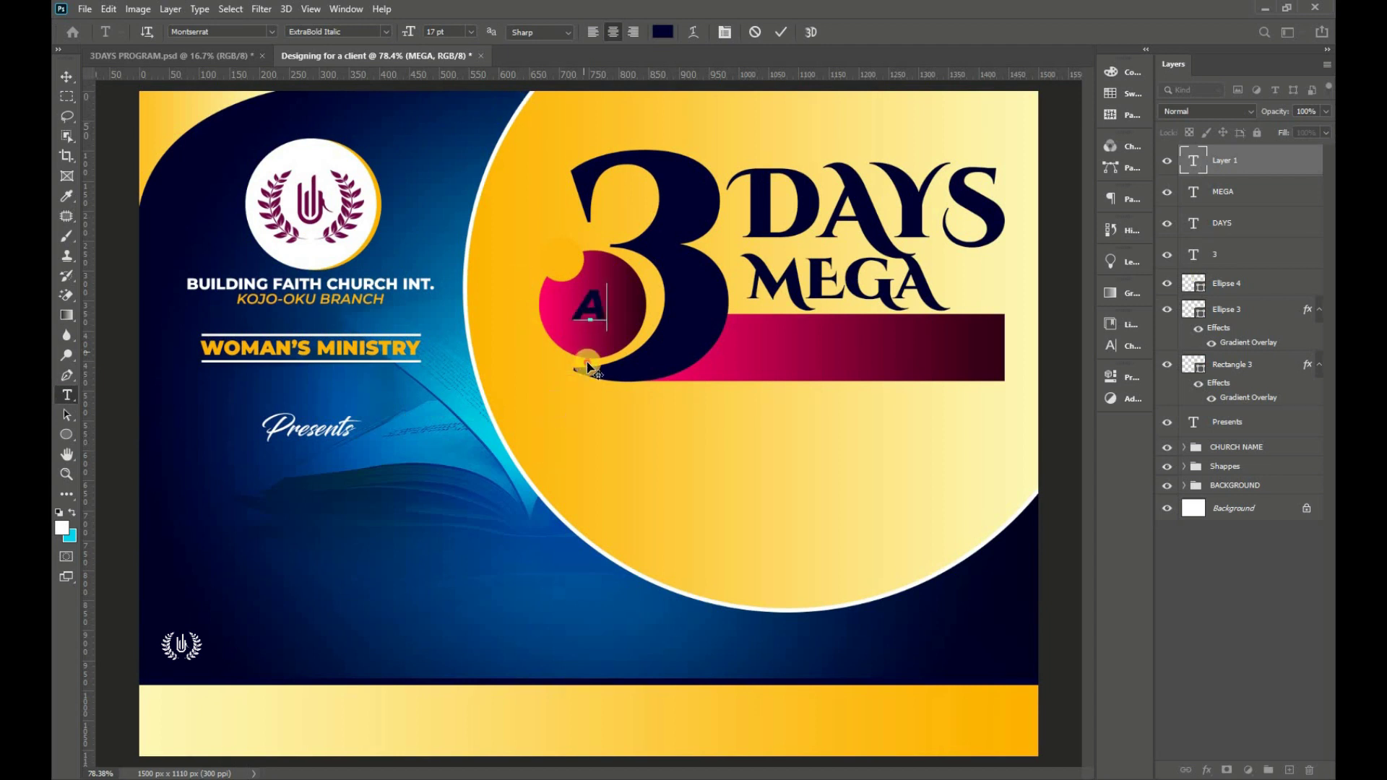
key("ctrl+a")
type("ffffff")
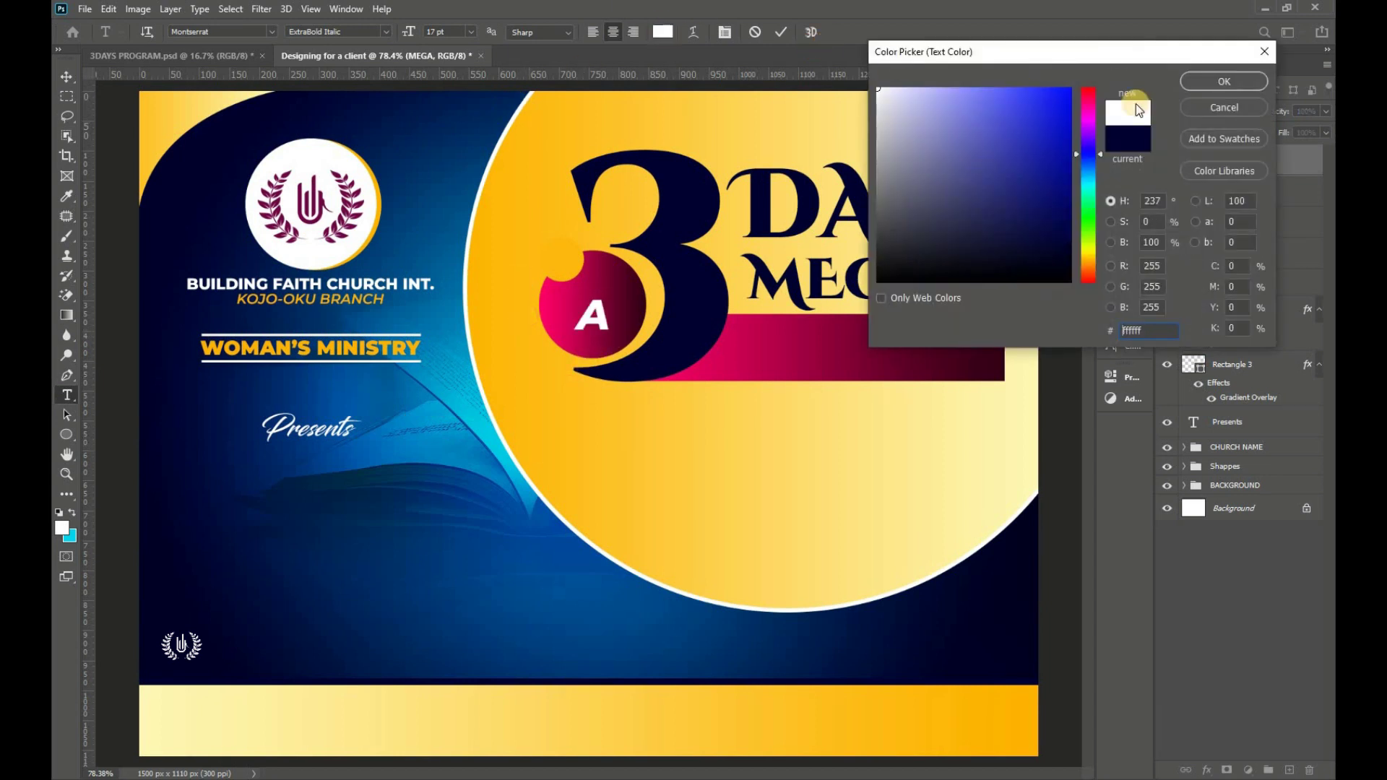
left_click(1223, 82)
left_click(384, 32)
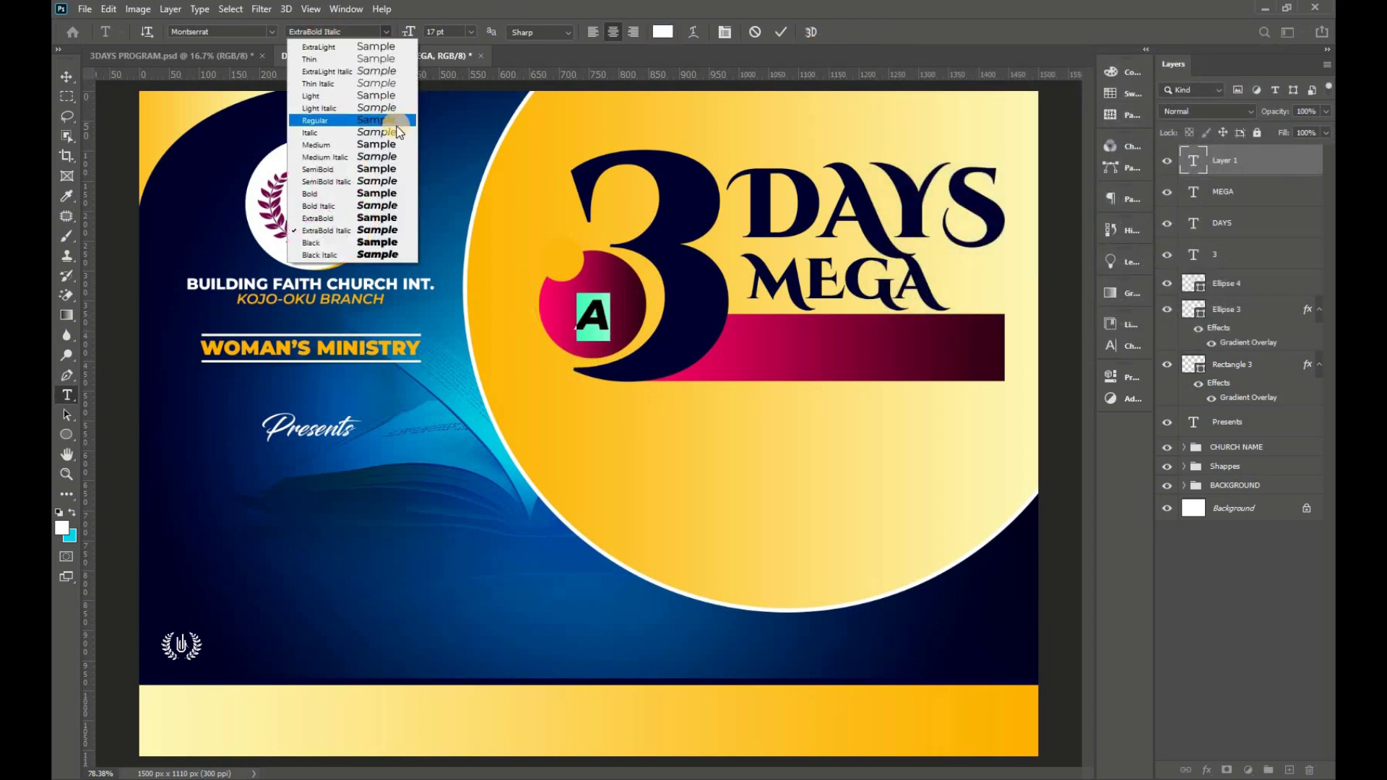
left_click(406, 254)
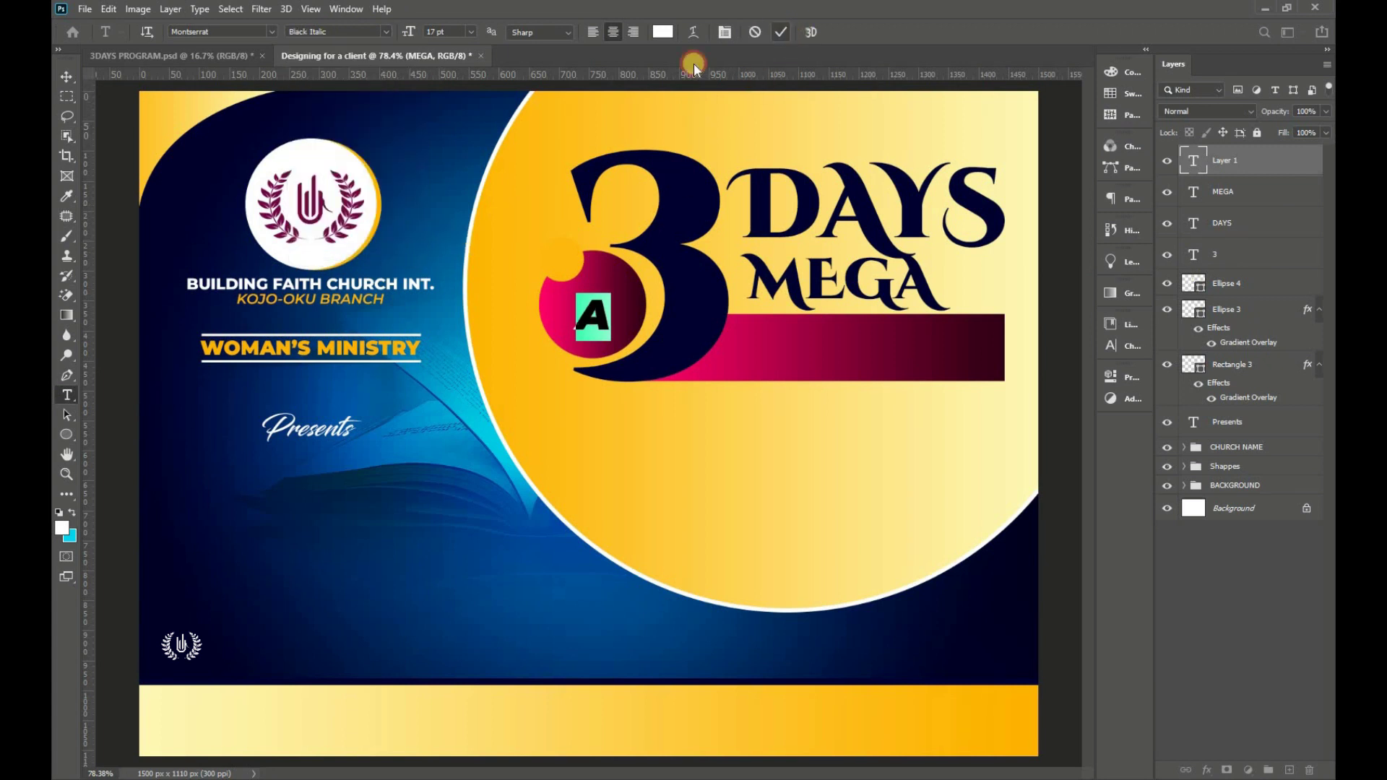
key("ctrl+Return")
- Enlarge the A to about 132%
key("ctrl+t")
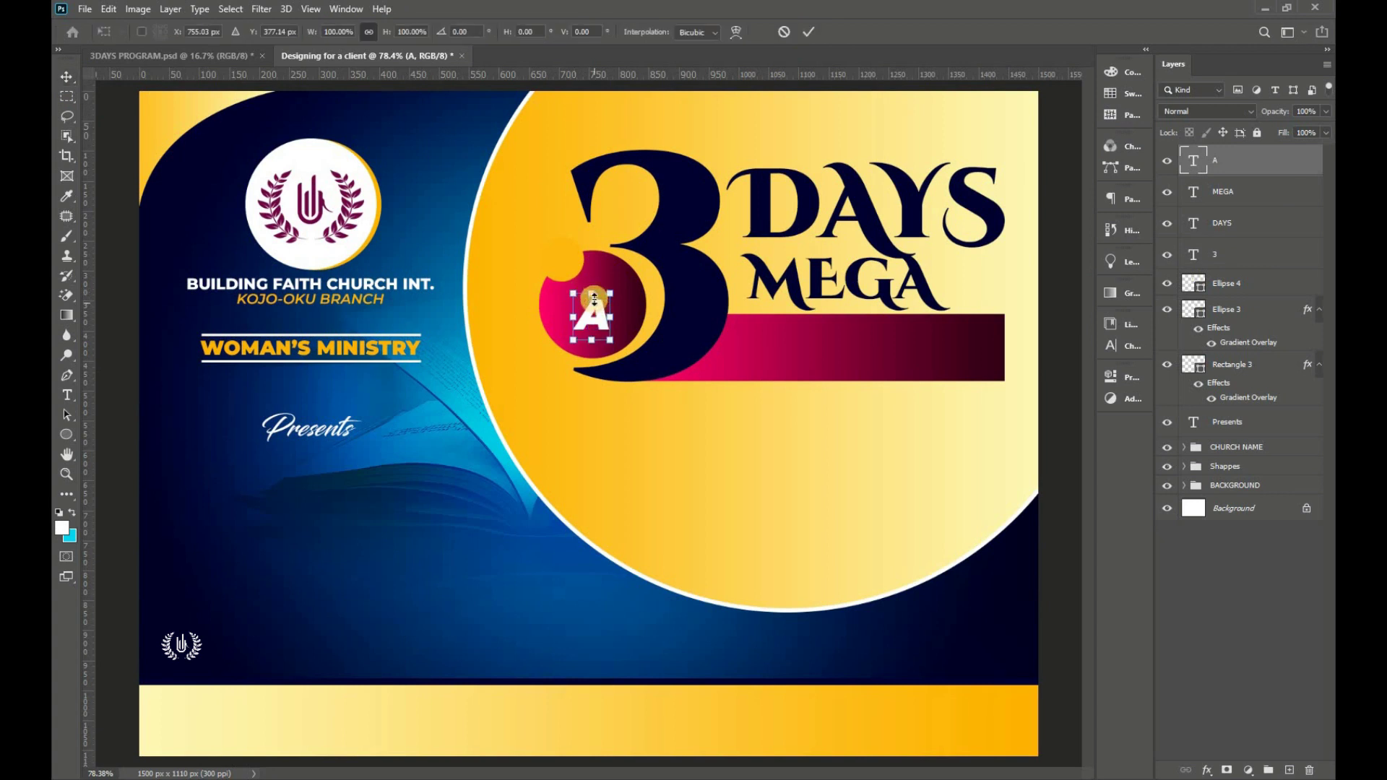
mouse_move(594, 295)
left_mouse_down()
mouse_move(591, 280)
mouse_move(591, 319)
left_mouse_up()
left_click(811, 30)
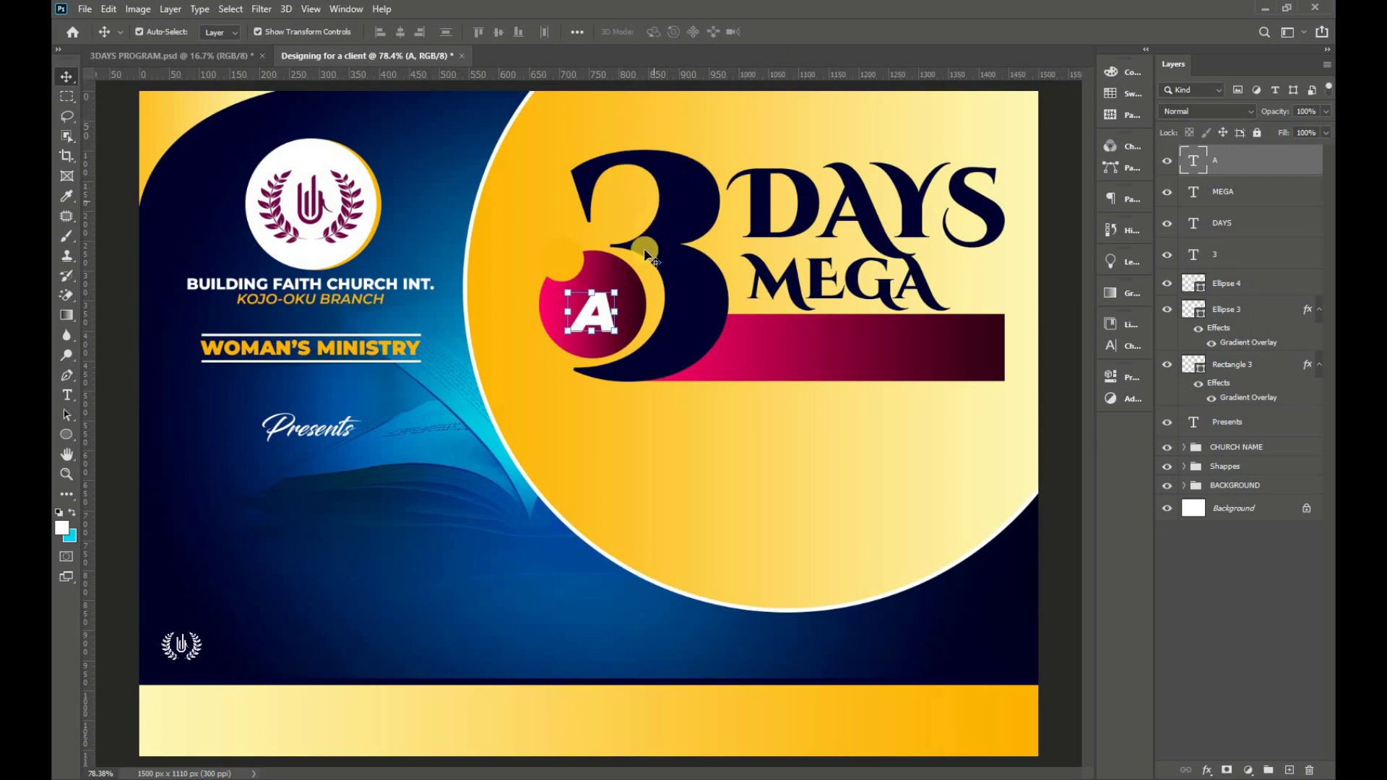
- Place a new text layer on the magenta bar, coloured #ffffff at 13 pt
left_click(66, 402)
left_click(158, 392)
left_click(650, 424)
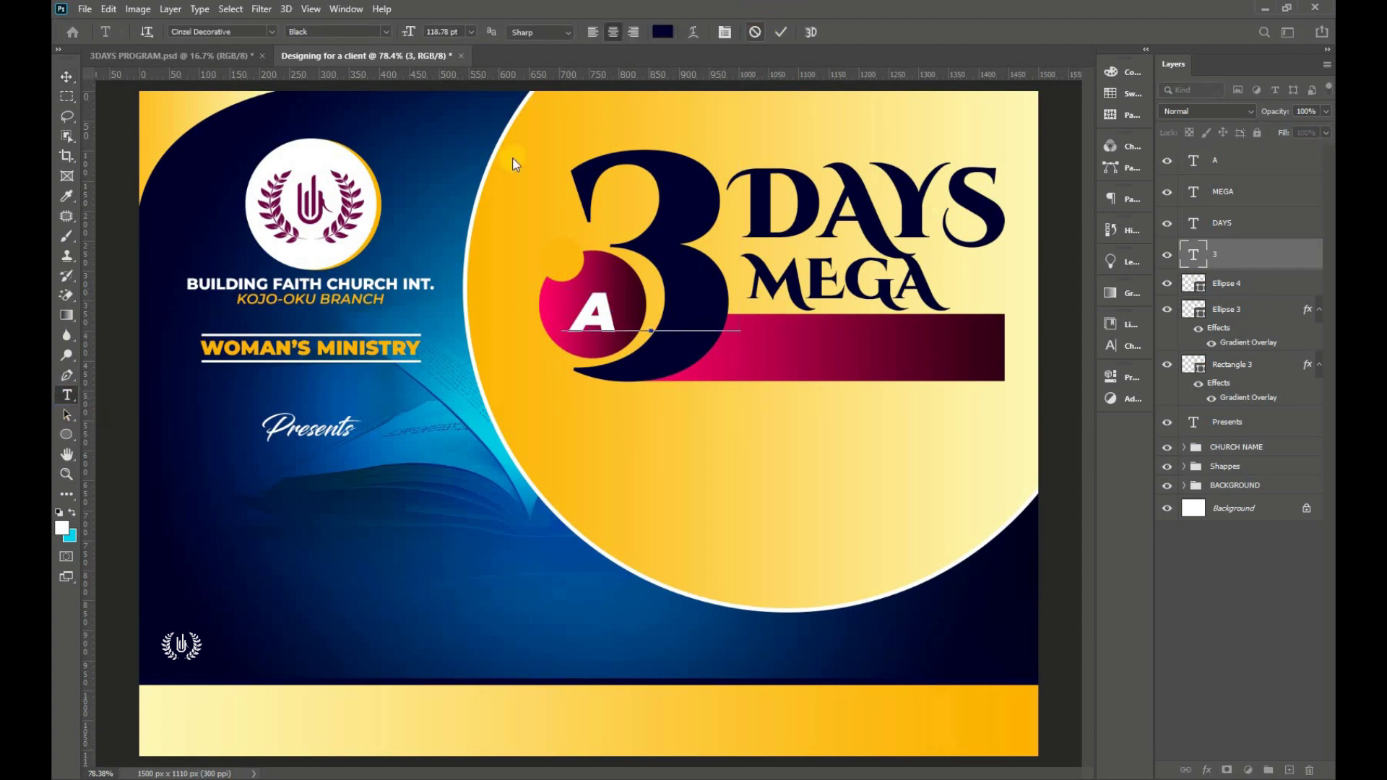
left_click(434, 152)
left_click_drag(393, 220, 817, 427)
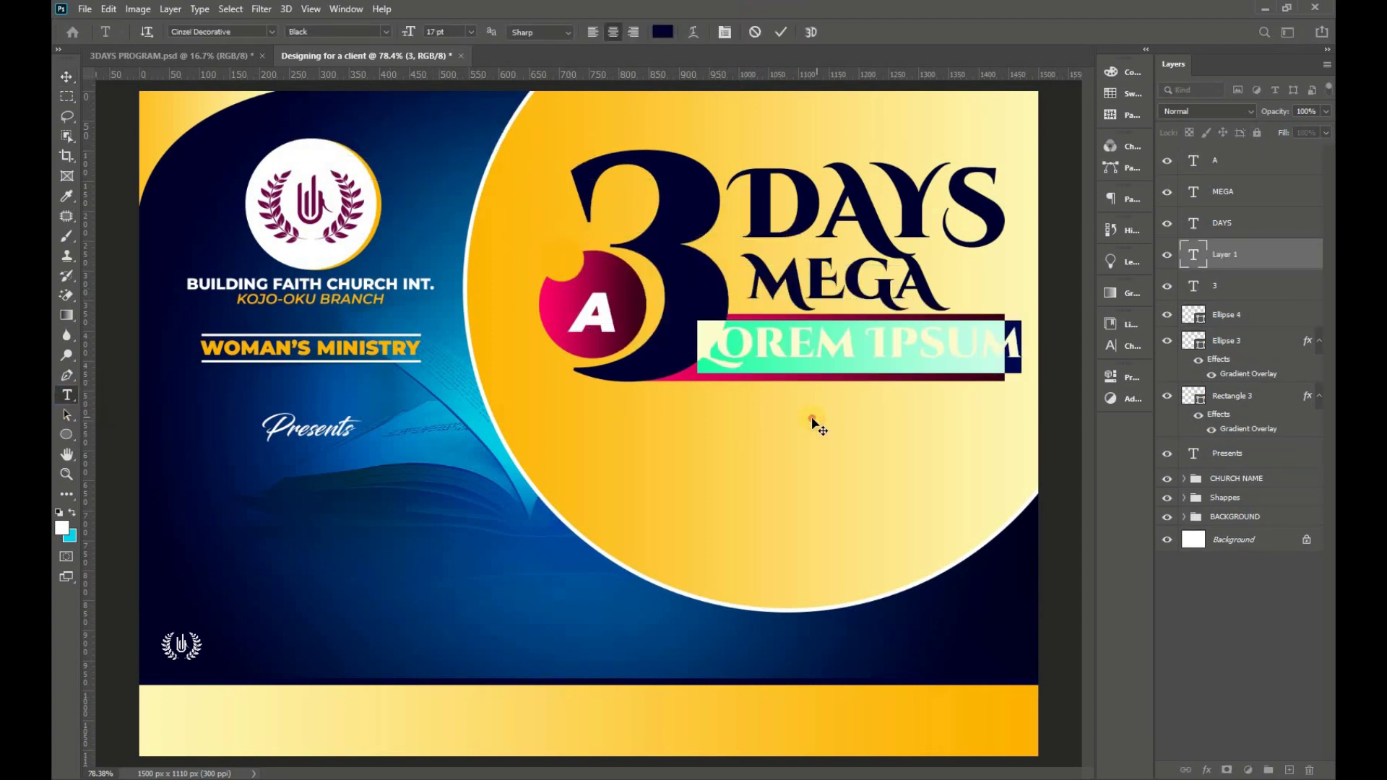
left_click(663, 32)
type("ffffff")
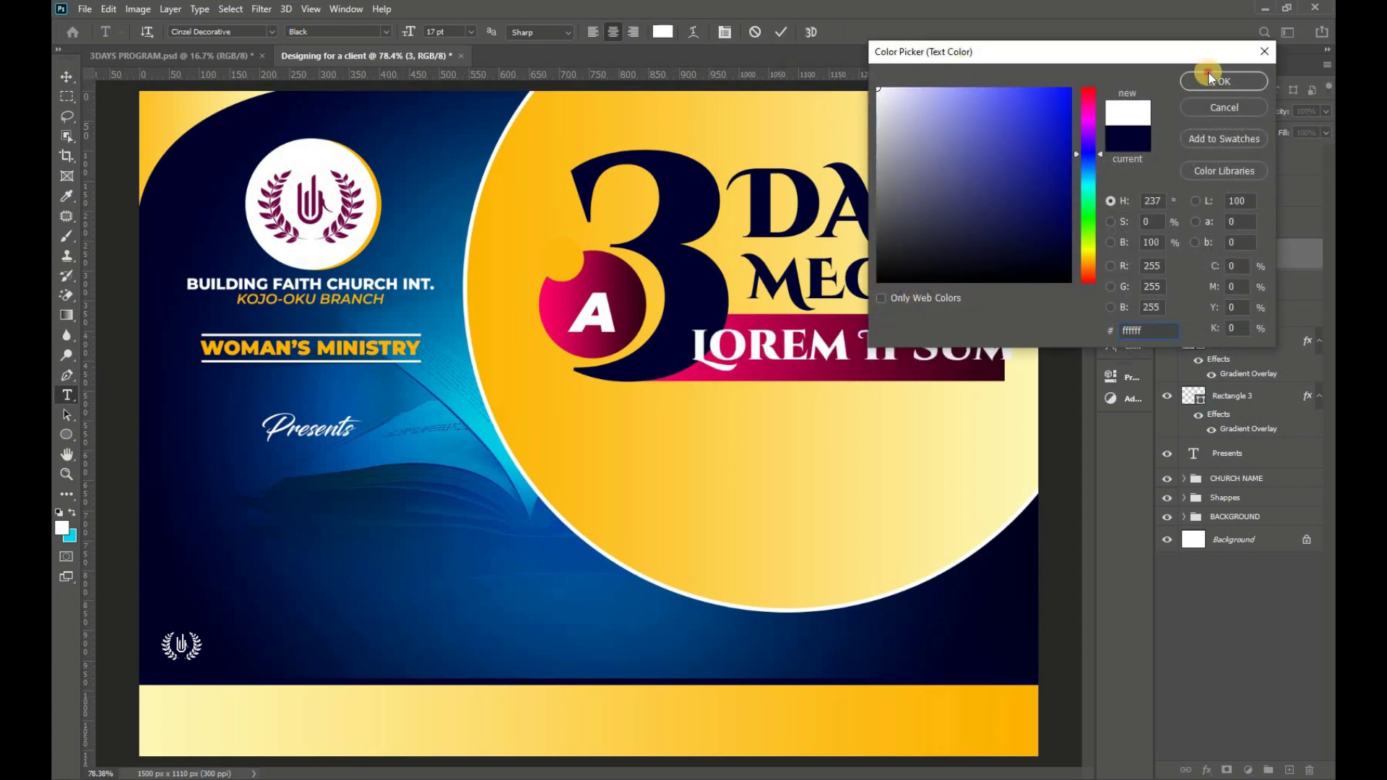
left_click(1221, 81)
left_click_drag(407, 32, 402, 34)
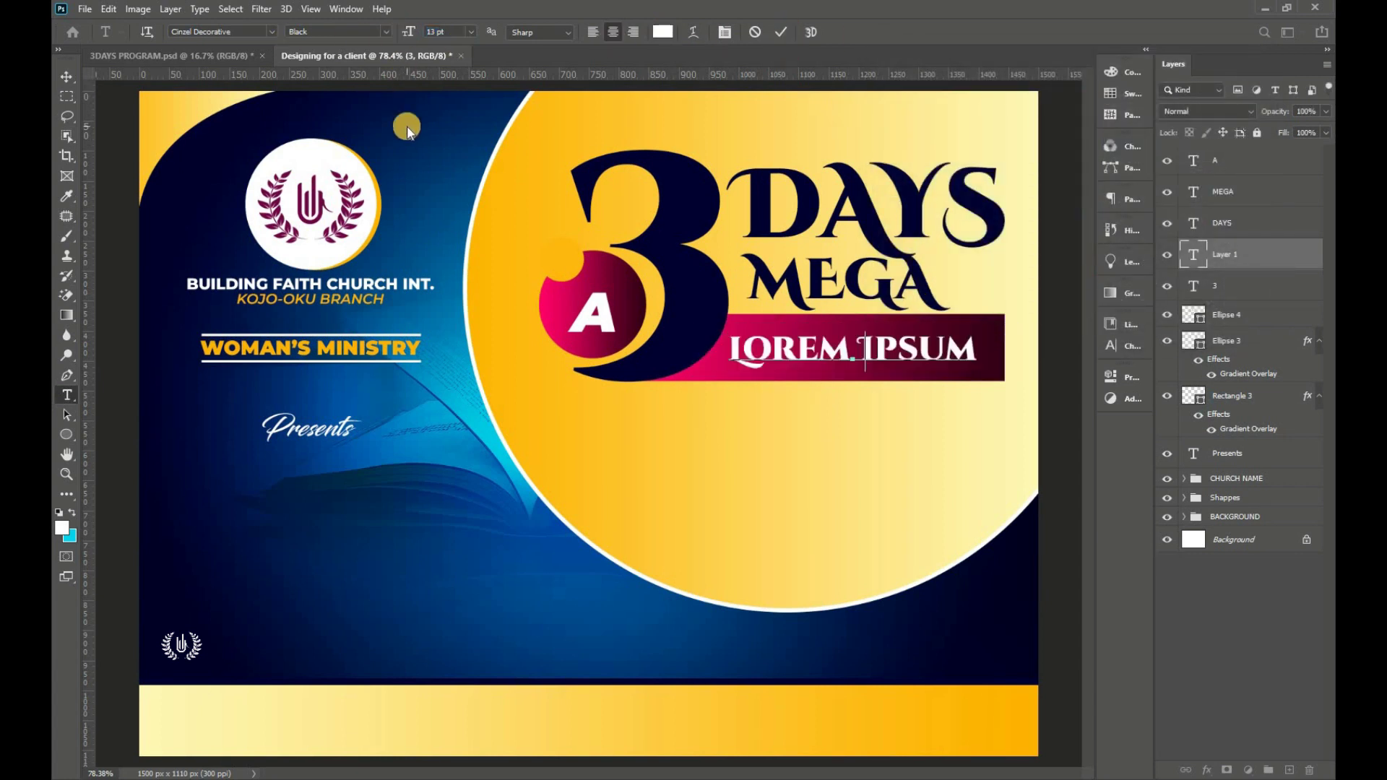
- Type PROGRAM, correcting the mistyped letters
type("PROGRAM")
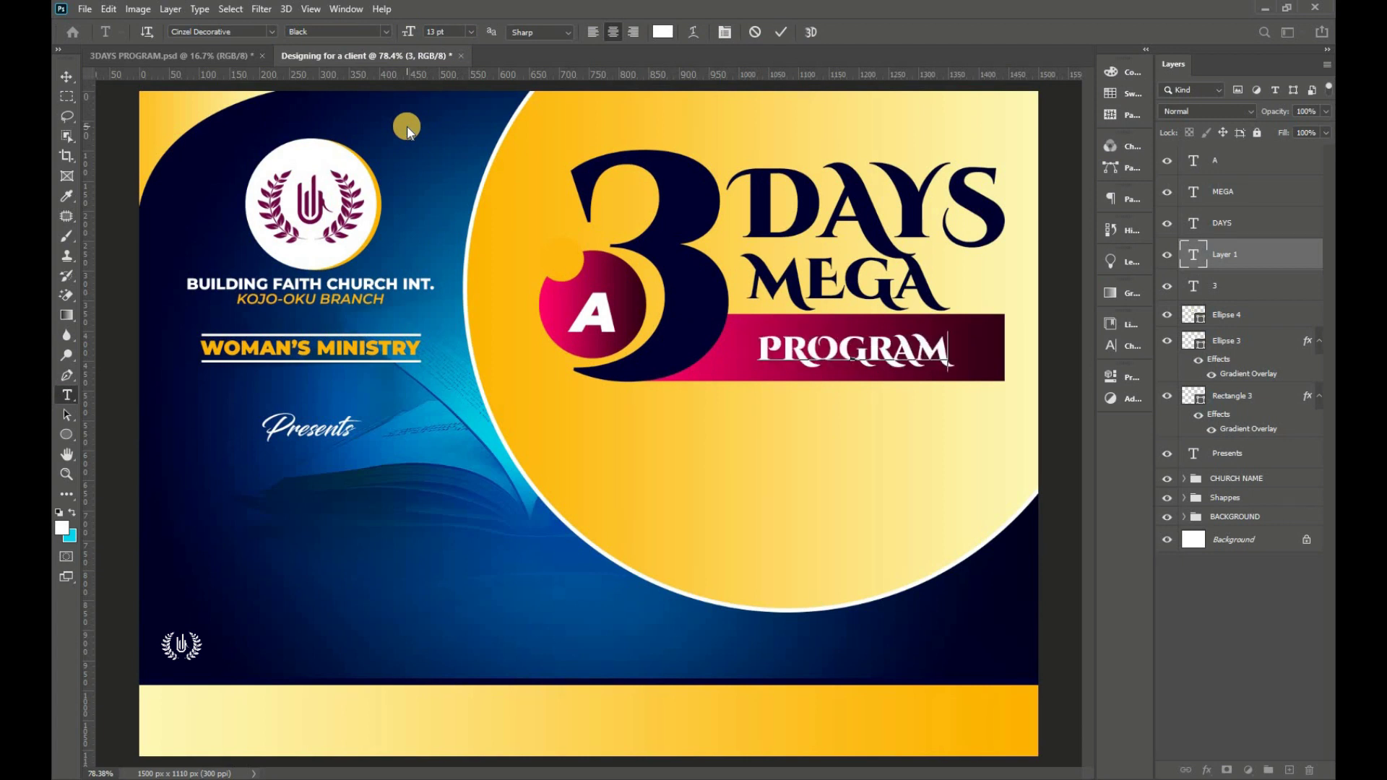
key("ctrl+a")
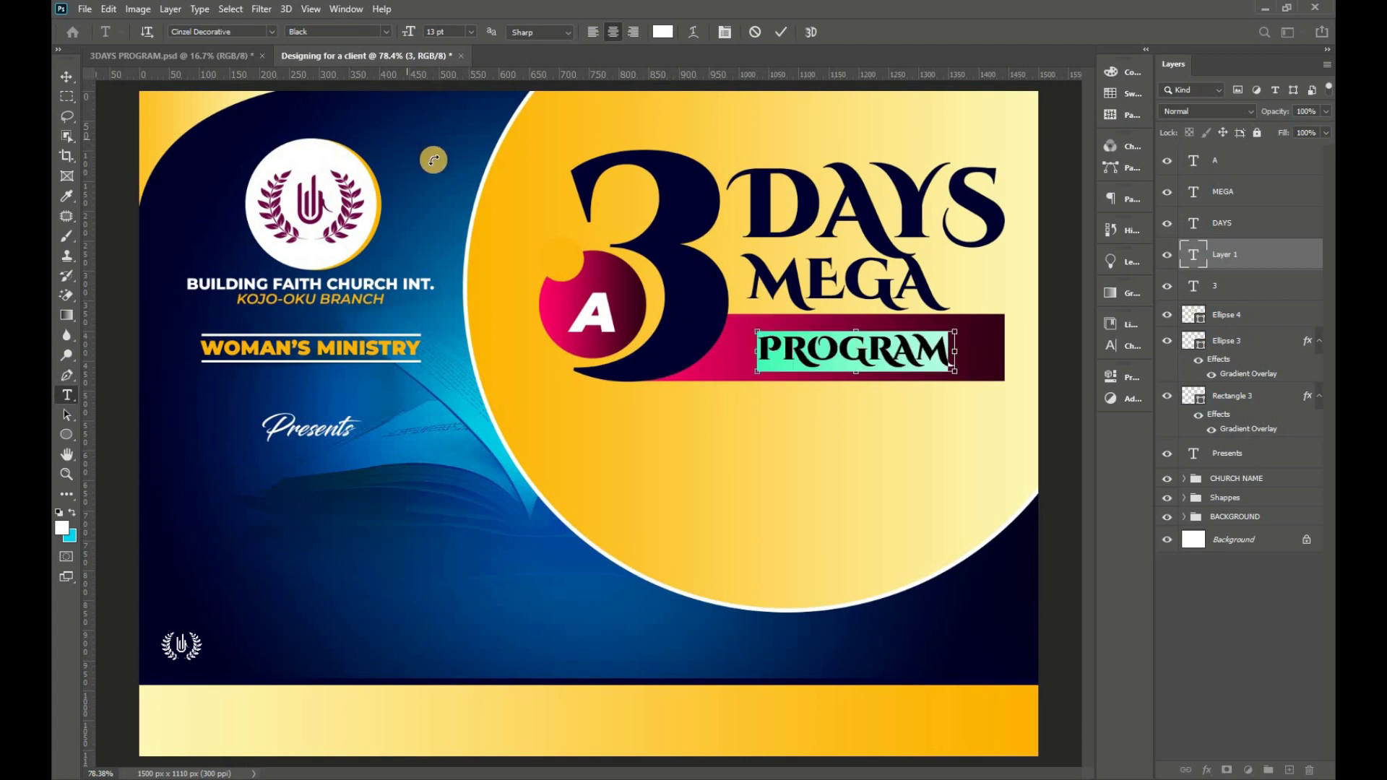
type("PR")
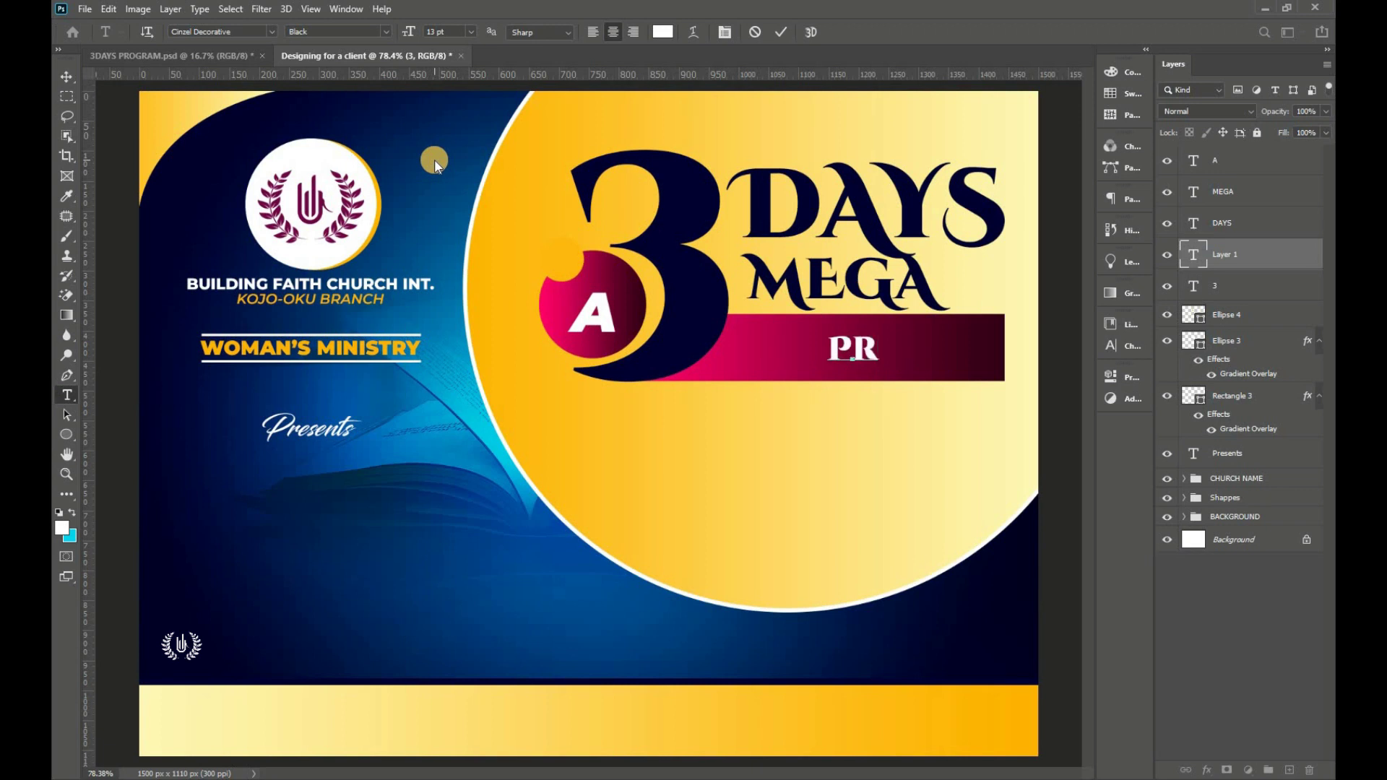
type("P")
key("BackSpace")
type("OGR")
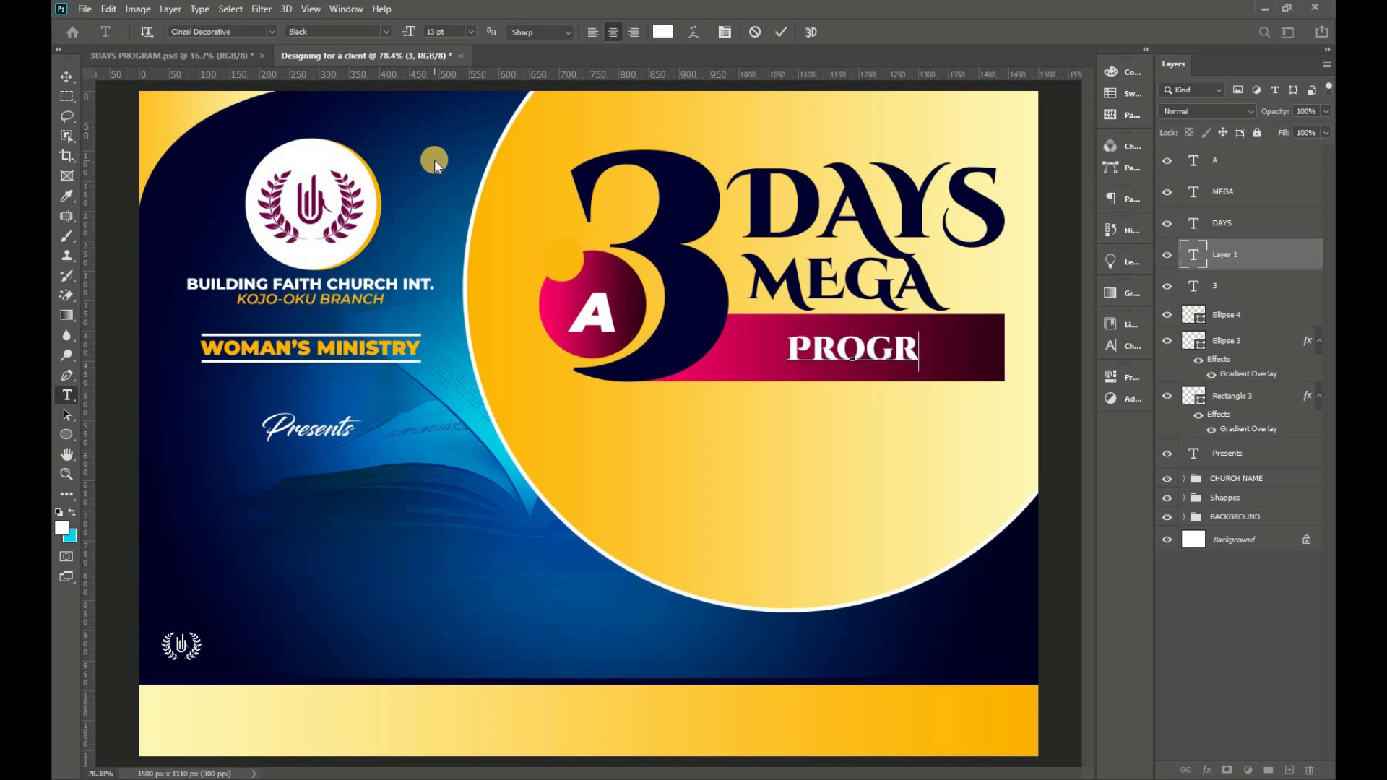
type("AM")
key("ctrl+a")
- Set PROGRAM's letter tracking to 100 and commit the text
key("ctrl+t")
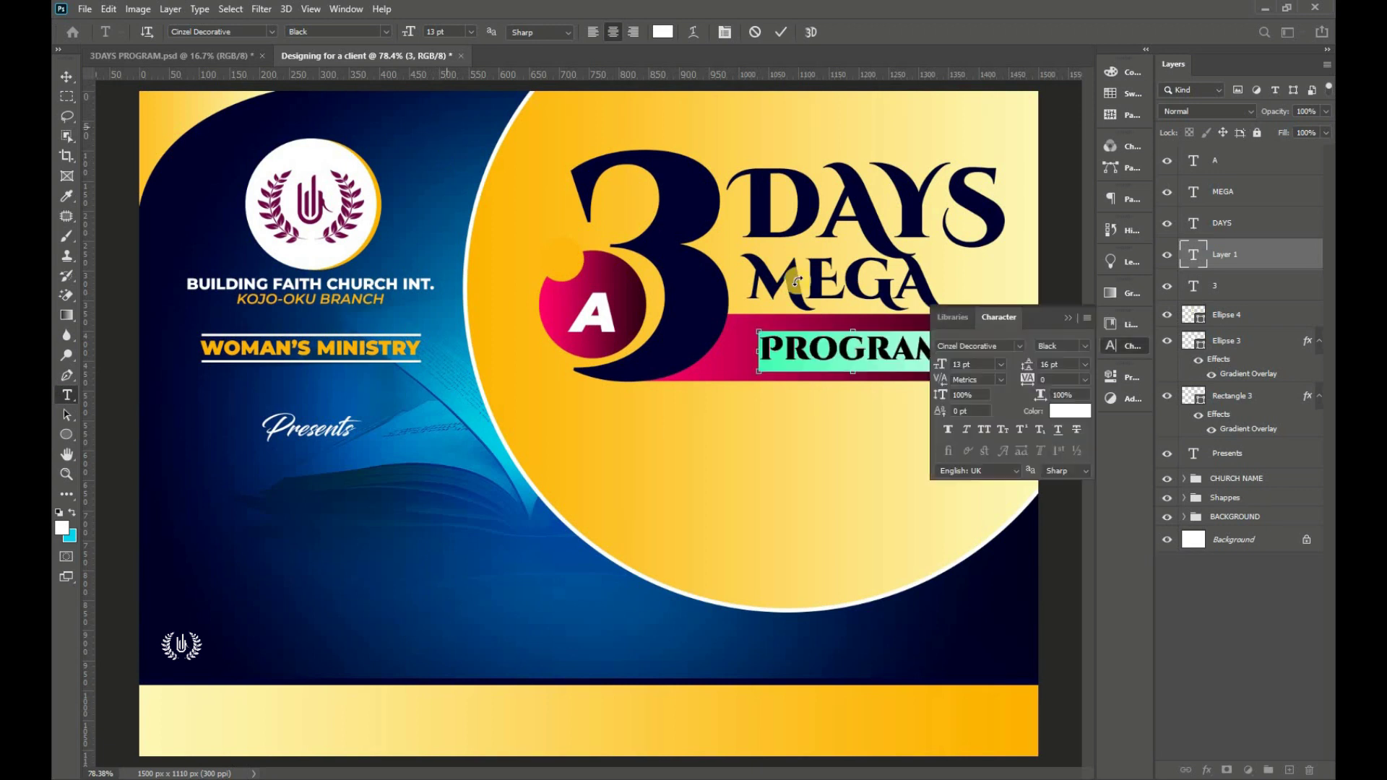
left_click_drag(1048, 311, 570, 376)
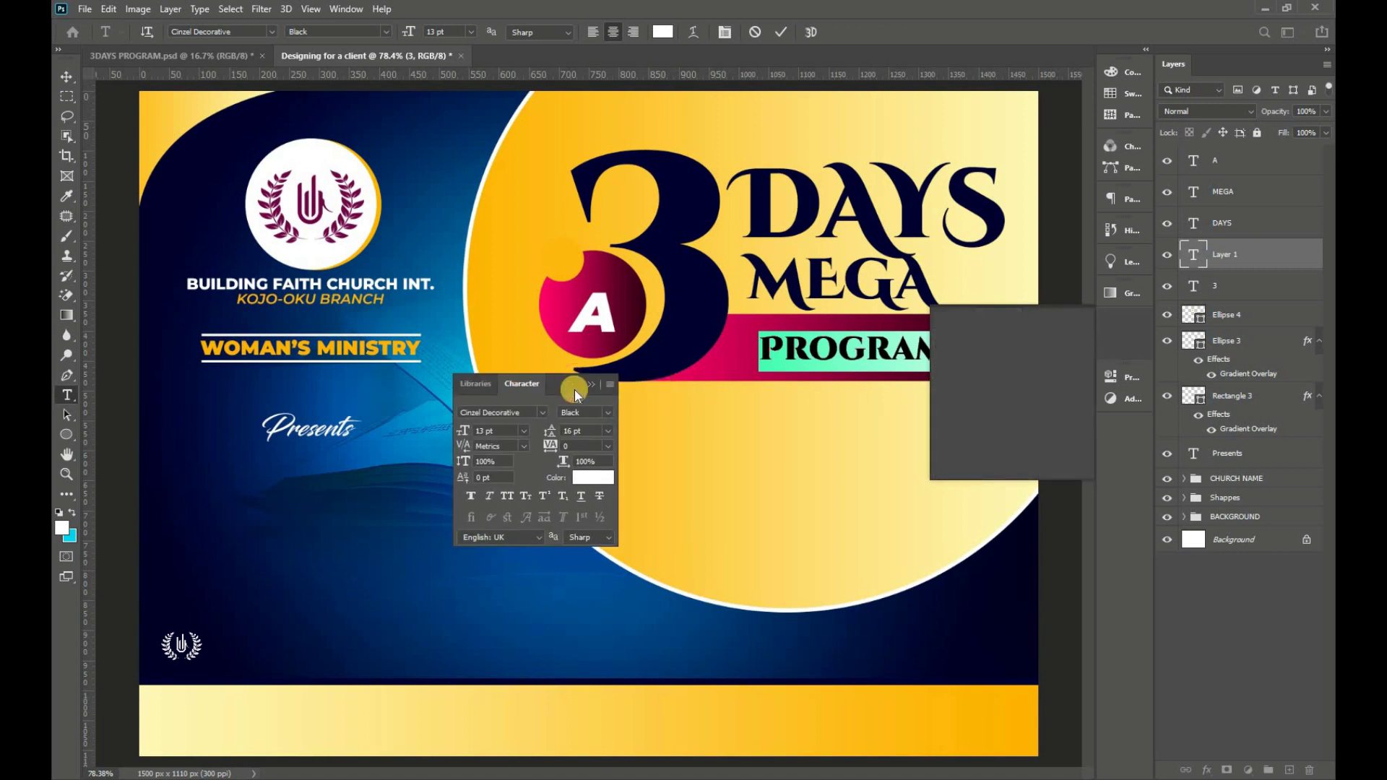
left_click_drag(555, 449, 542, 450)
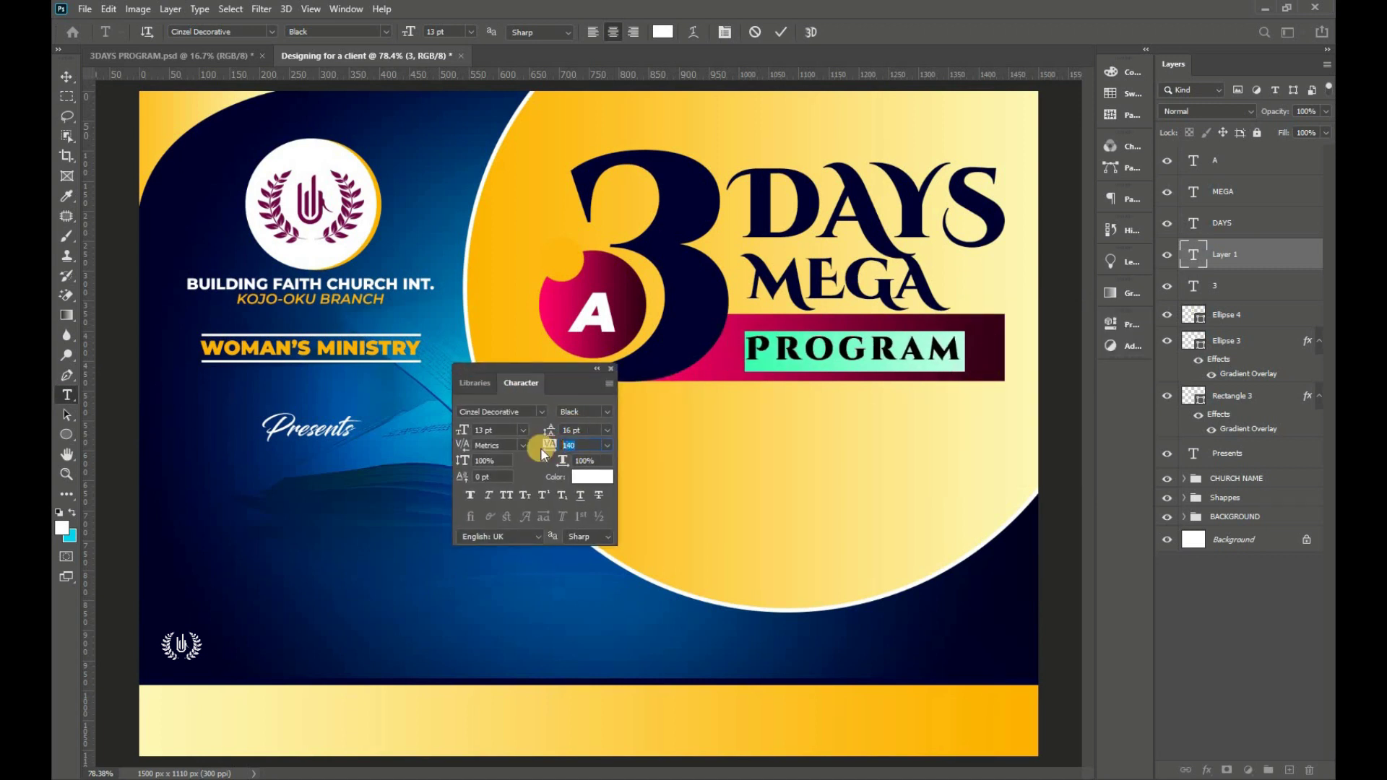
type("100")
key("Return")
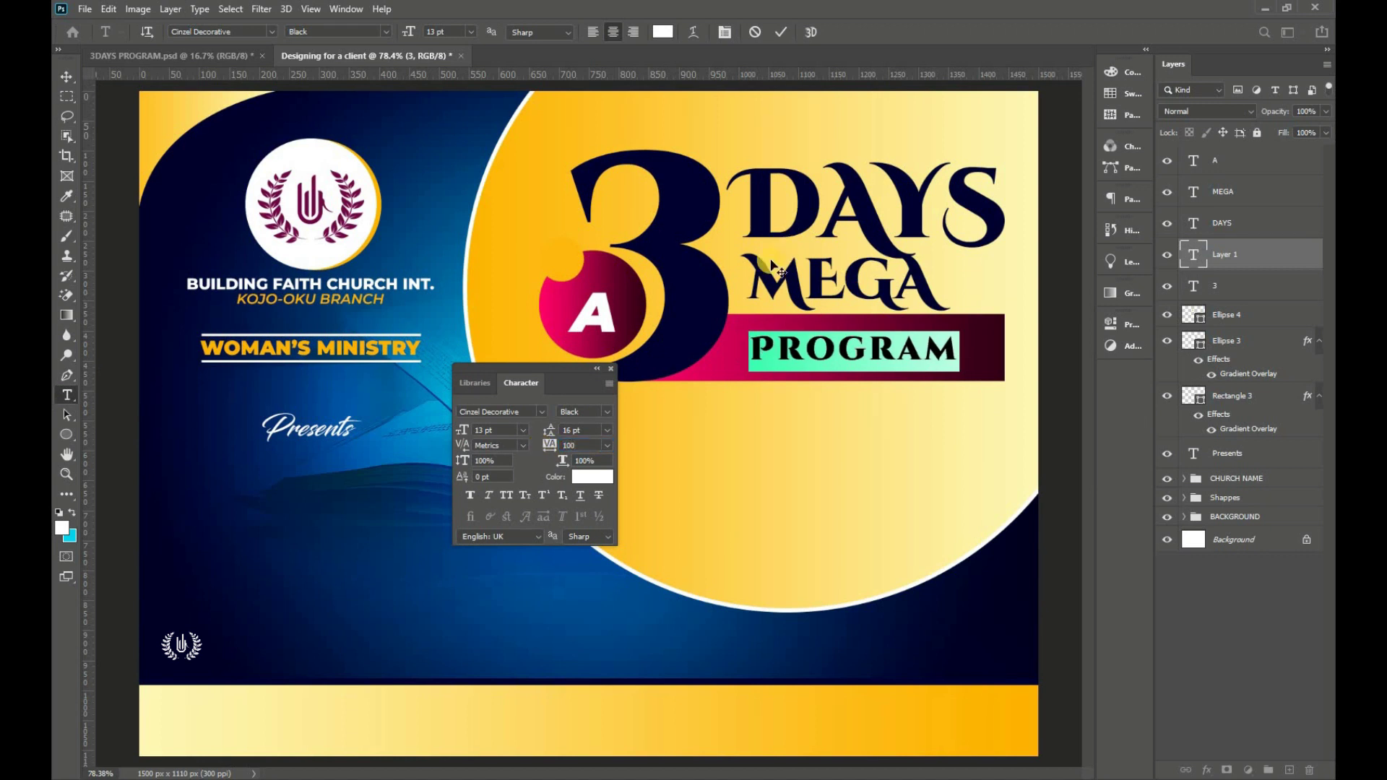
mouse_move(570, 374)
left_mouse_down()
mouse_move(992, 355)
mouse_move(1129, 367)
left_mouse_up()
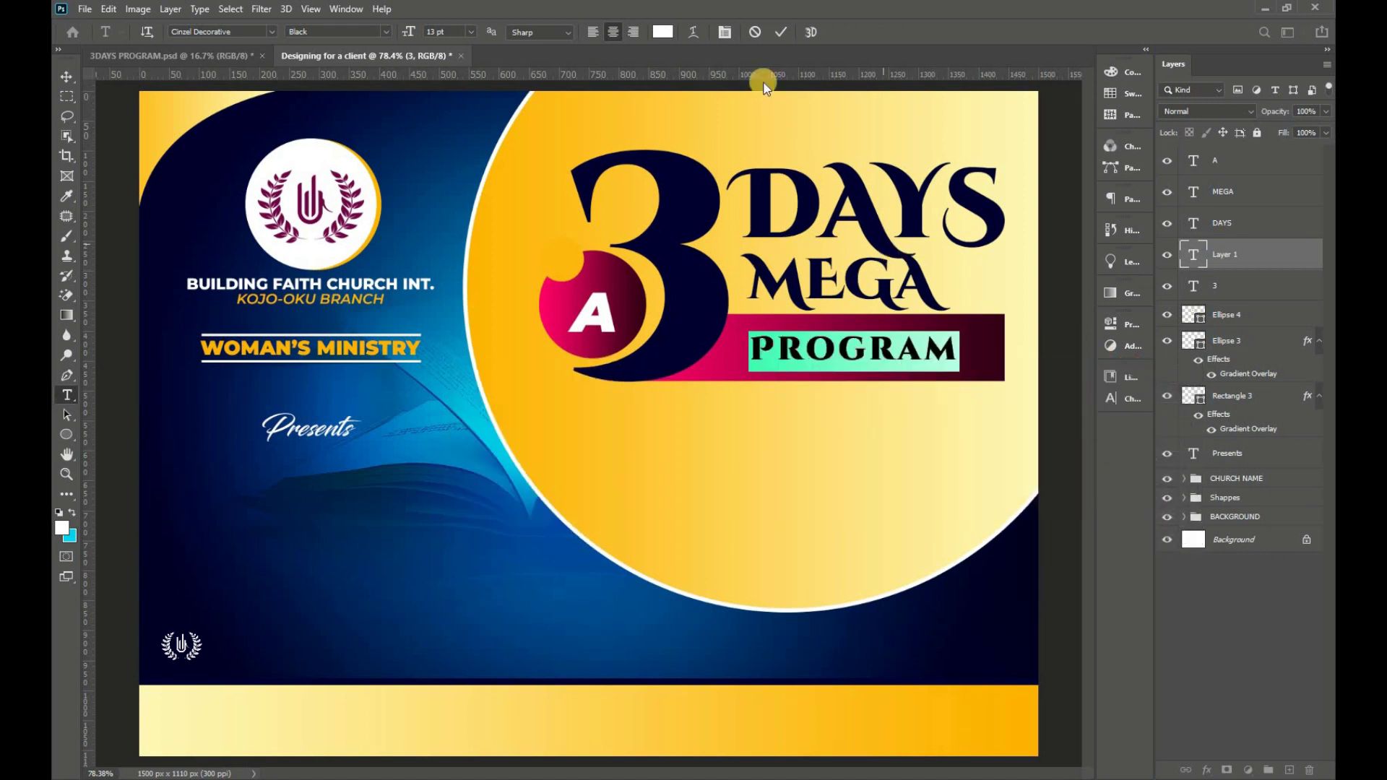
left_click(780, 32)
- Scale PROGRAM up to about 125% to fill the bar
key("ctrl+t")
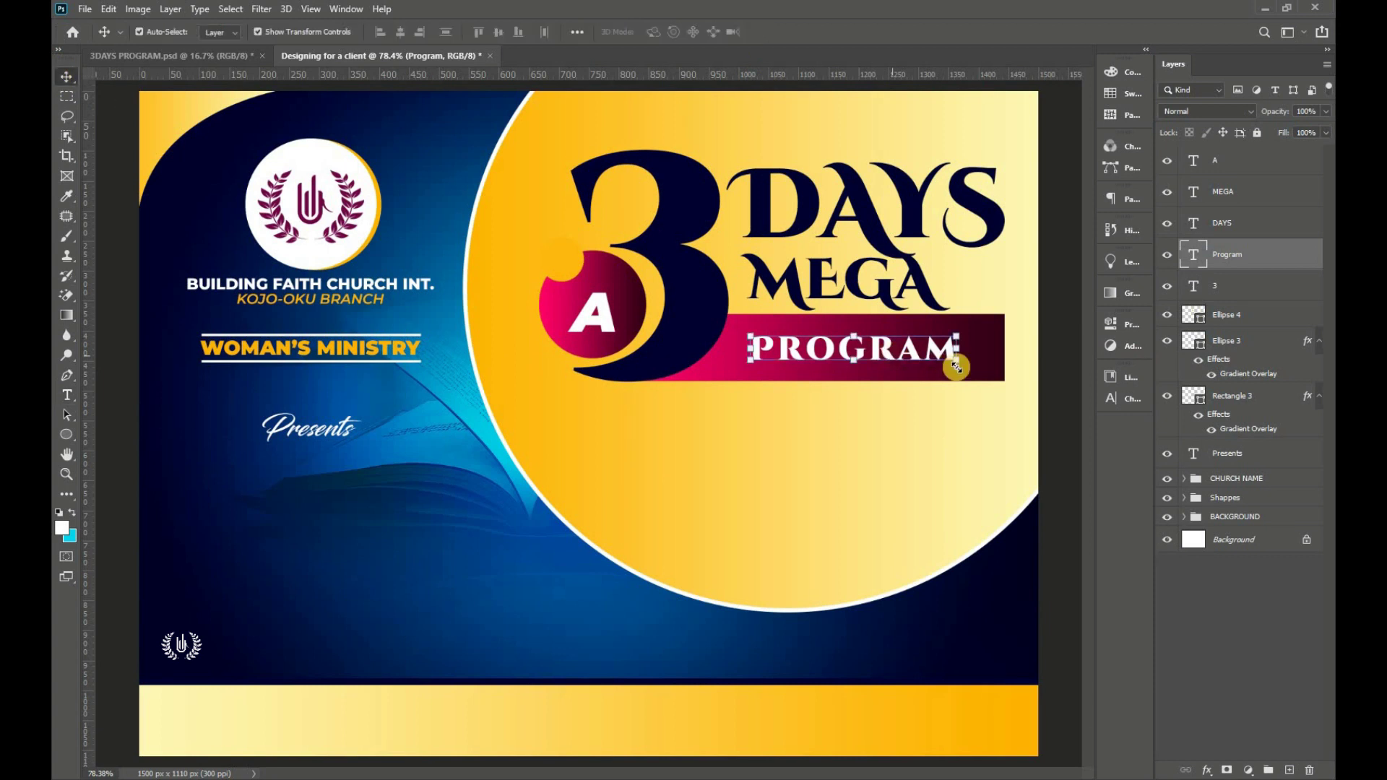
left_click_drag(958, 365, 996, 375)
mouse_move(749, 330)
left_mouse_down()
mouse_move(736, 319)
mouse_move(780, 354)
left_mouse_up()
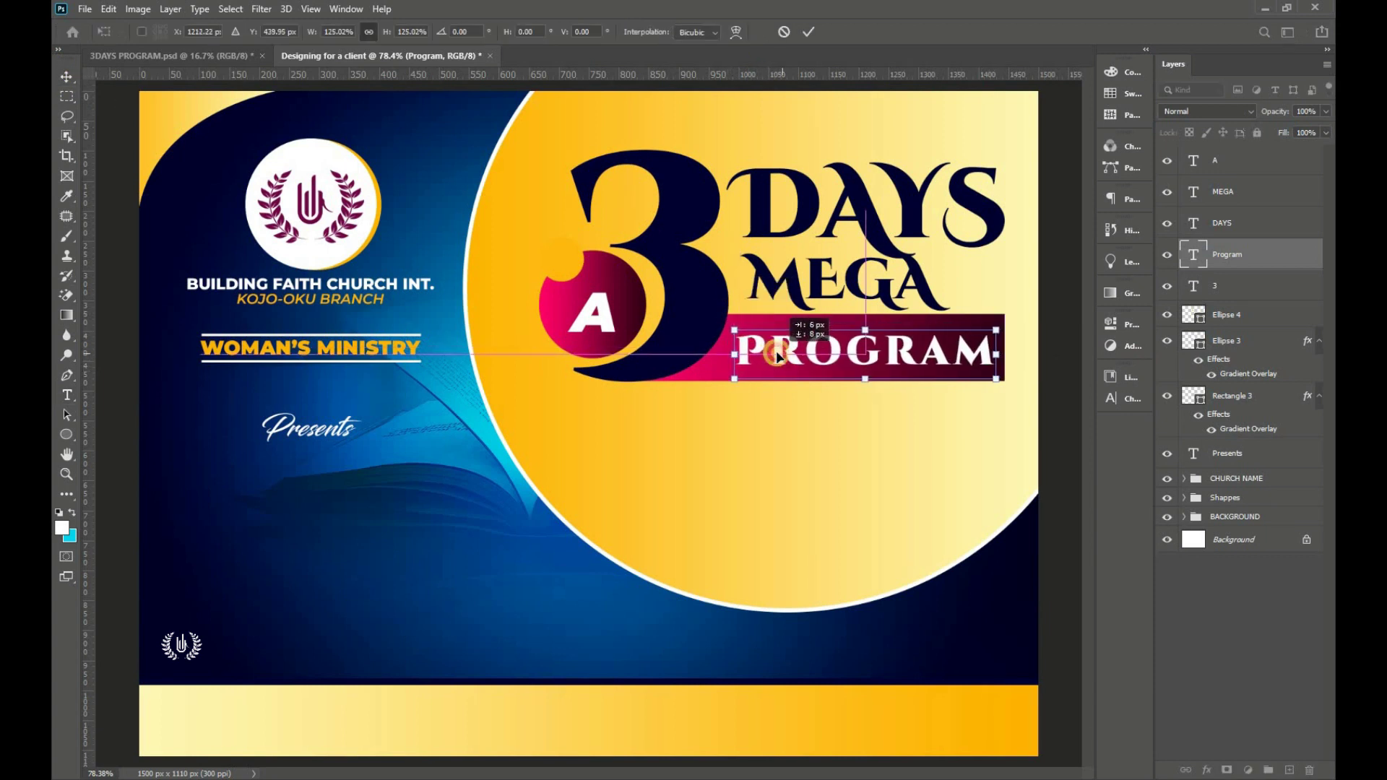
left_click(809, 32)
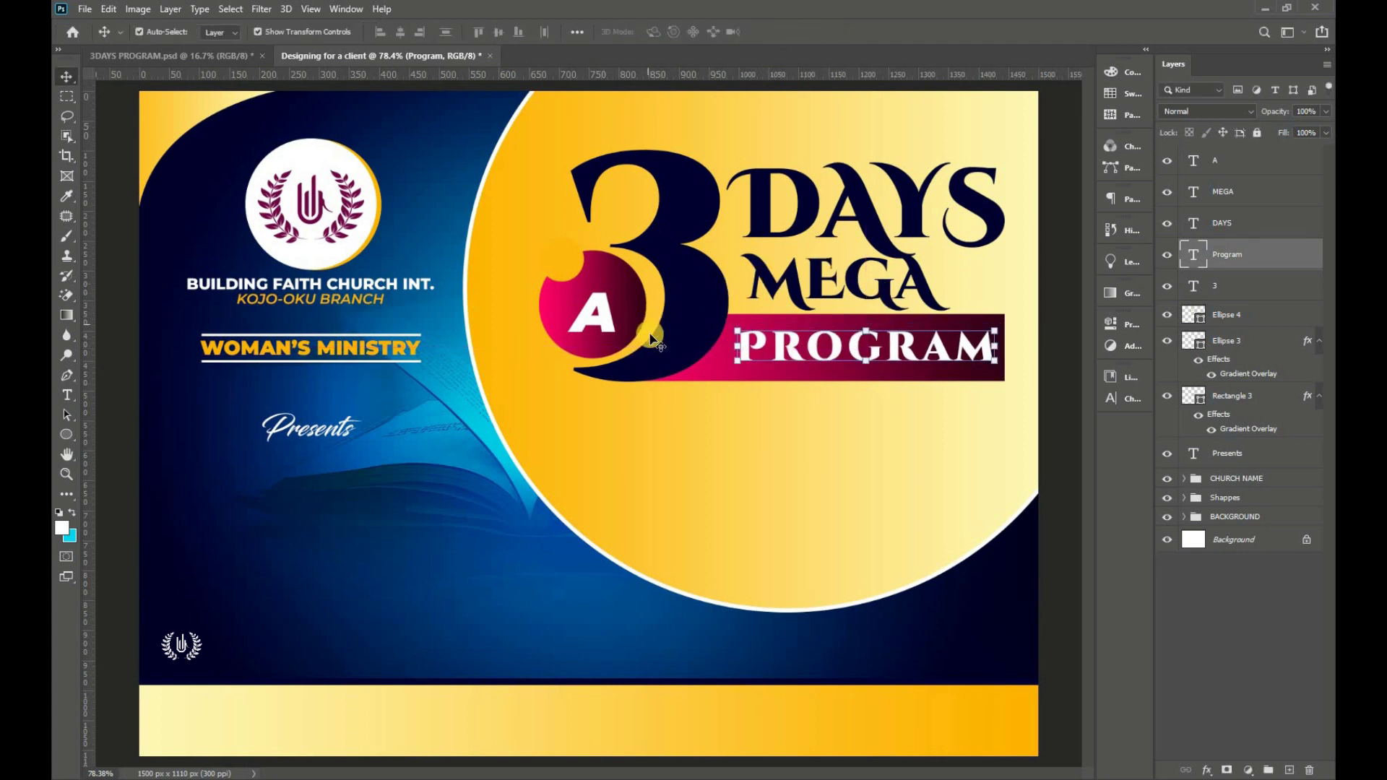
left_click(1233, 158)
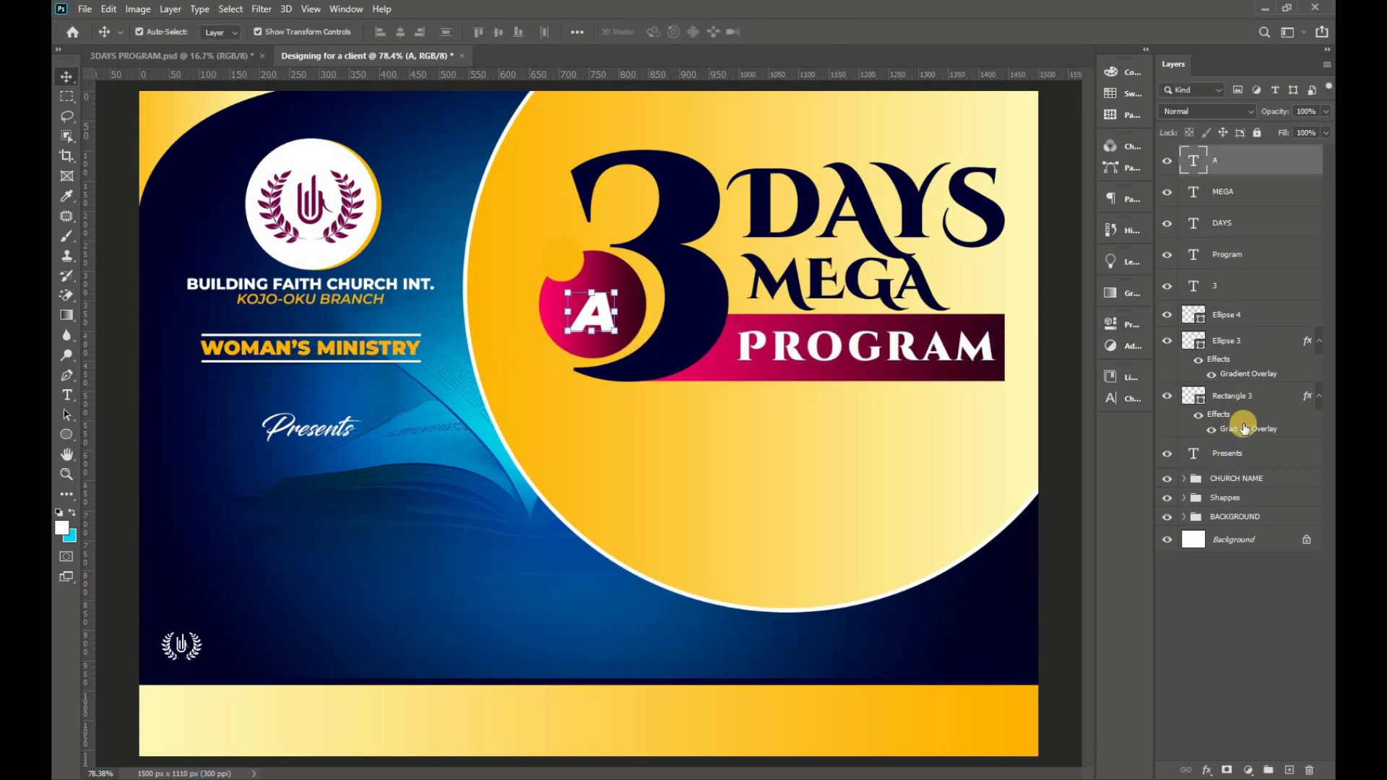
- Group the headline layers from A to Rectangle 3 into a folder named 3DAYS
left_click(1272, 396, "shift")
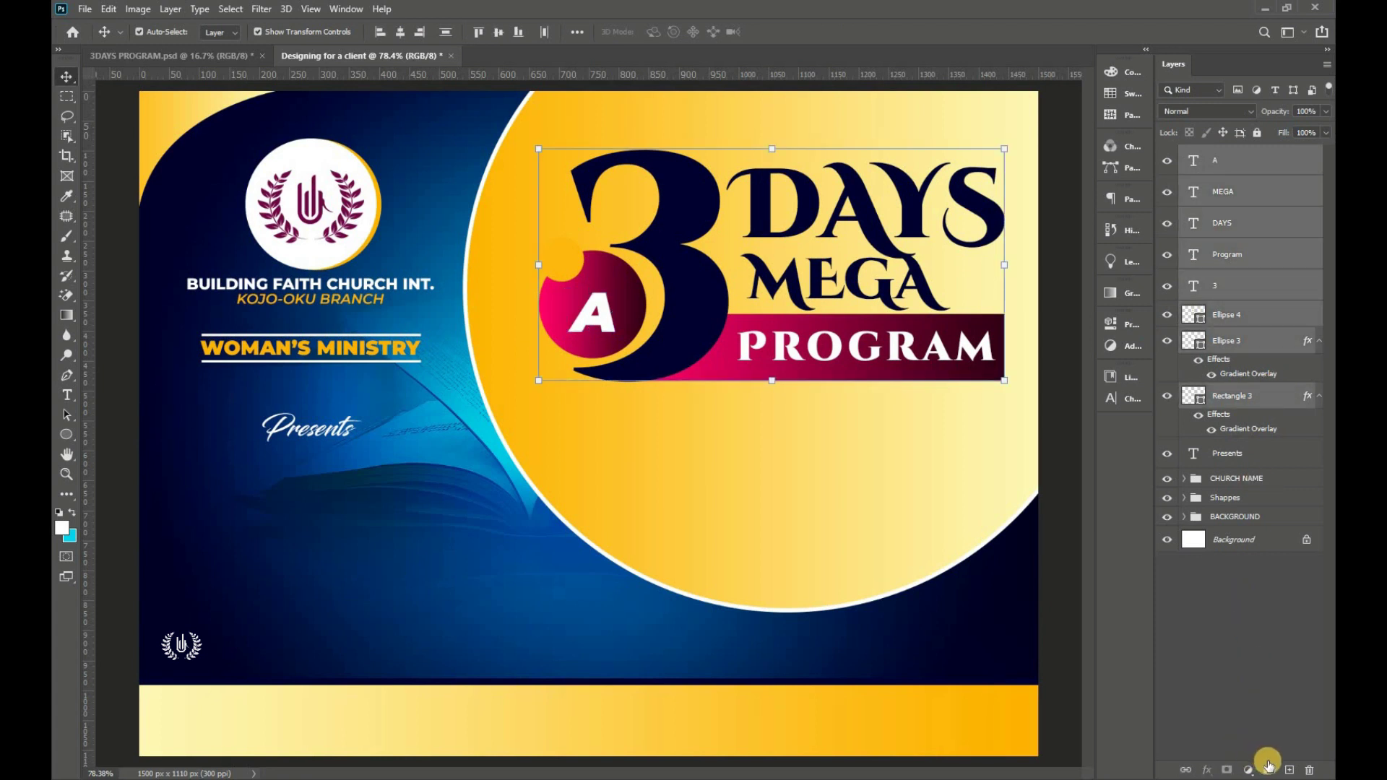
left_click(1270, 764)
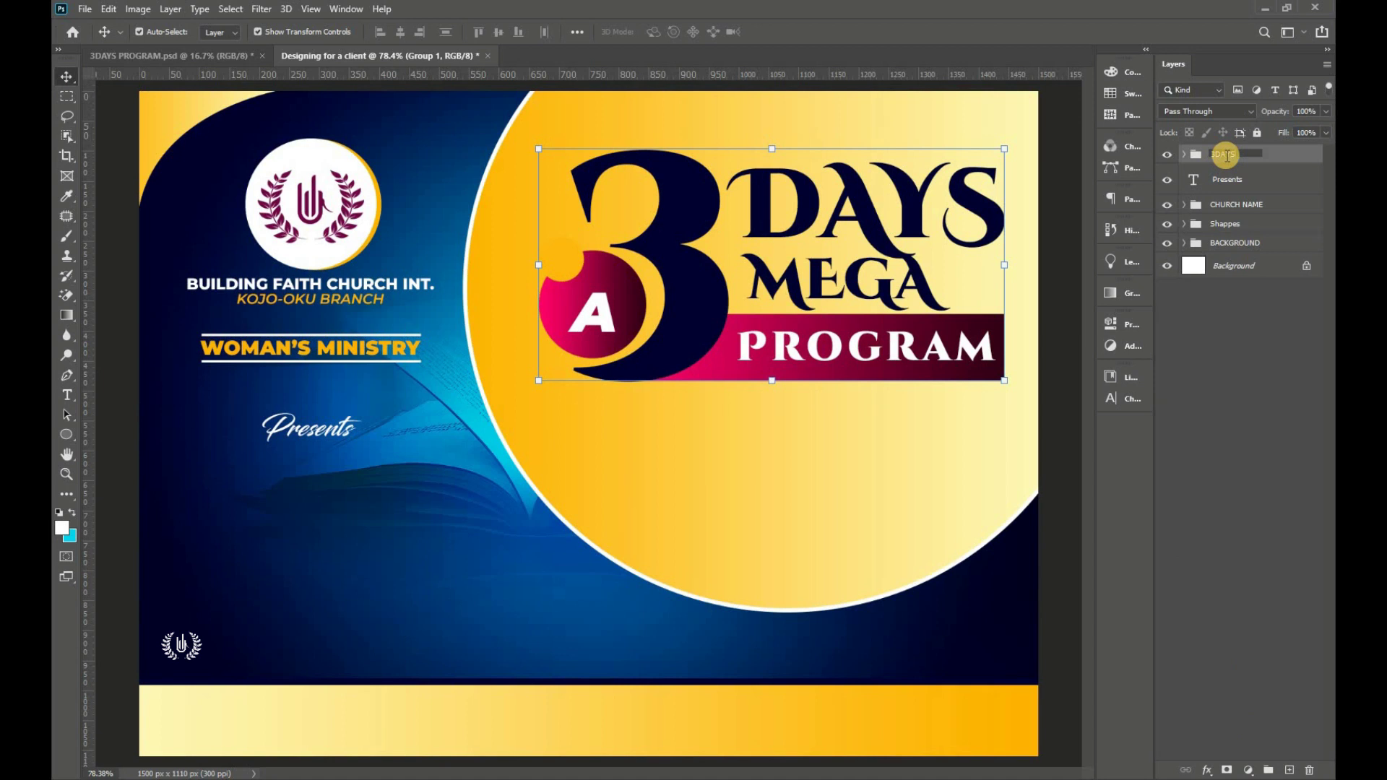
key("Return")
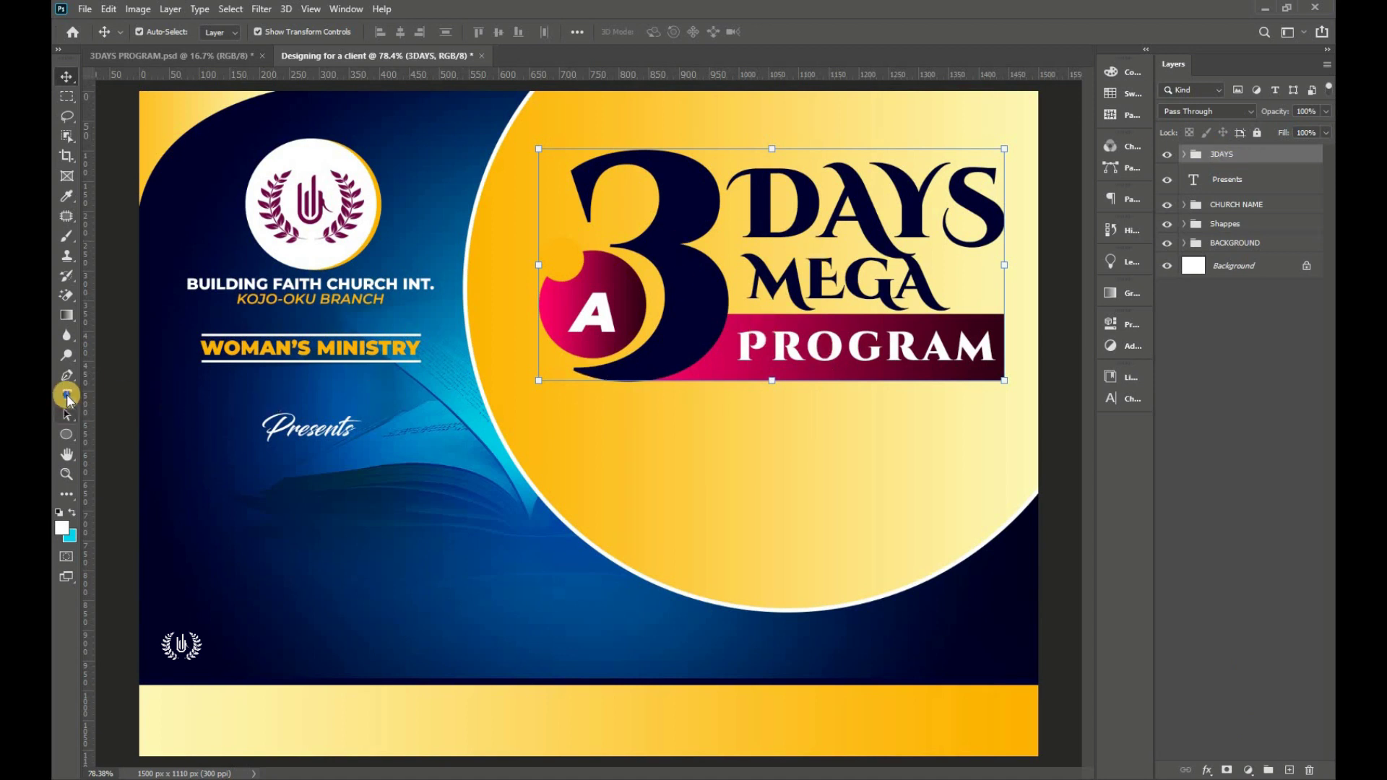
- Place a new text layer under the PROGRAM banner in the Blacksword font
right_click(67, 398)
left_click(109, 394)
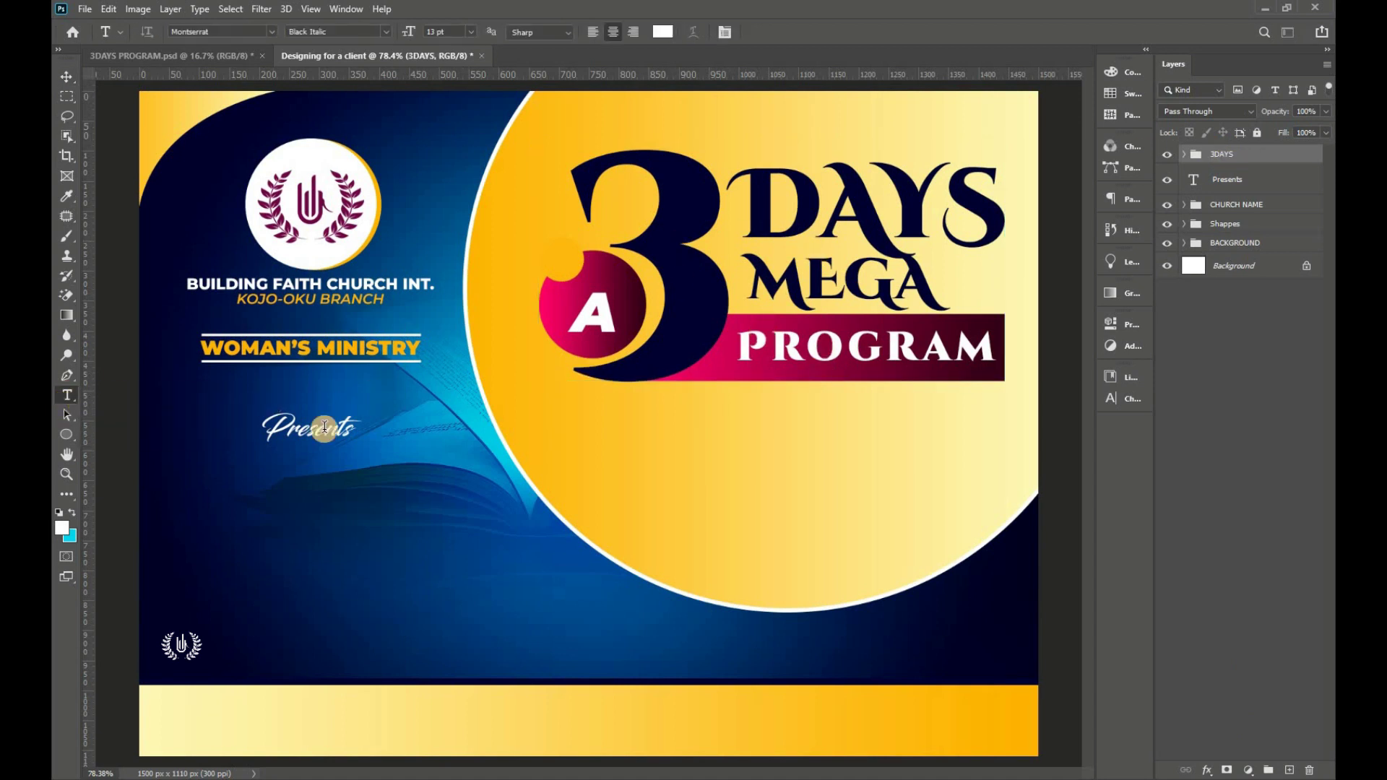
left_click(625, 417)
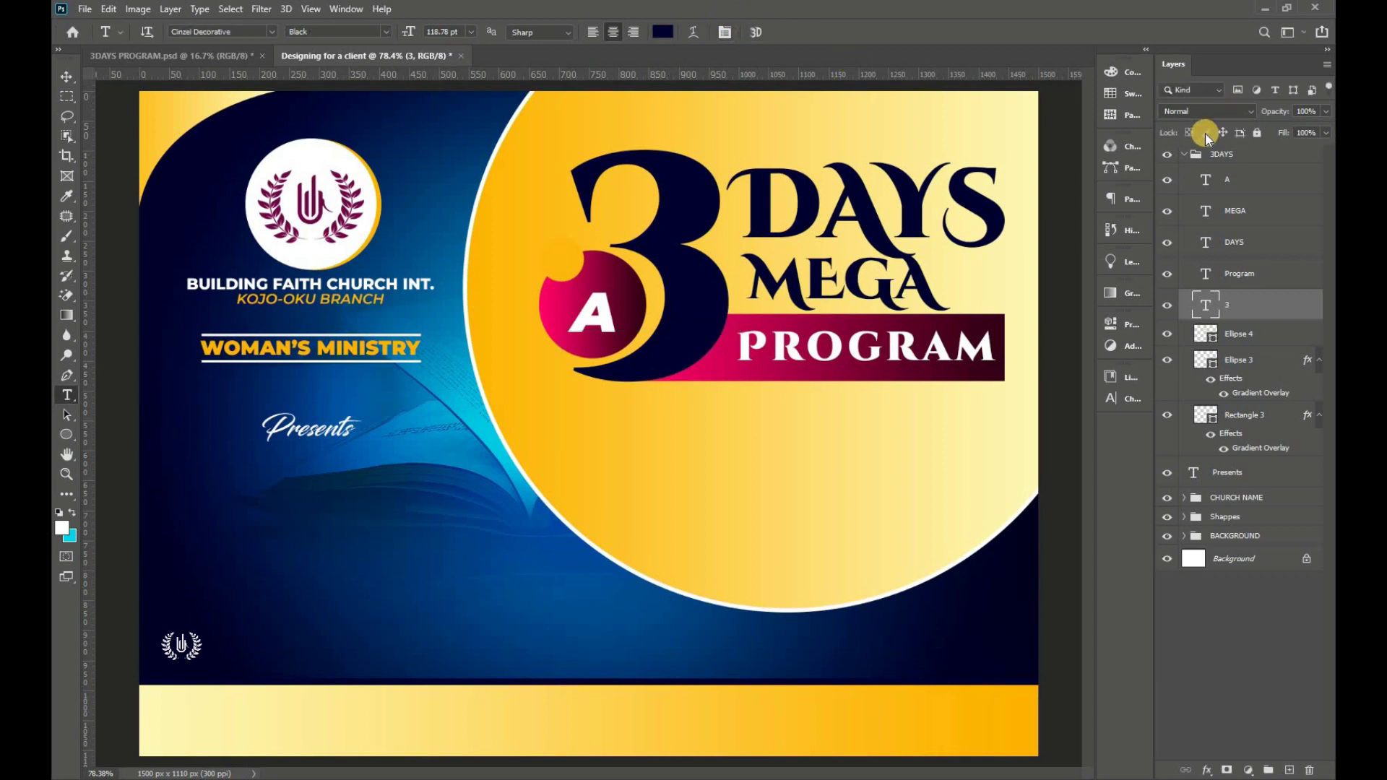
left_click(1186, 157)
left_click(351, 480)
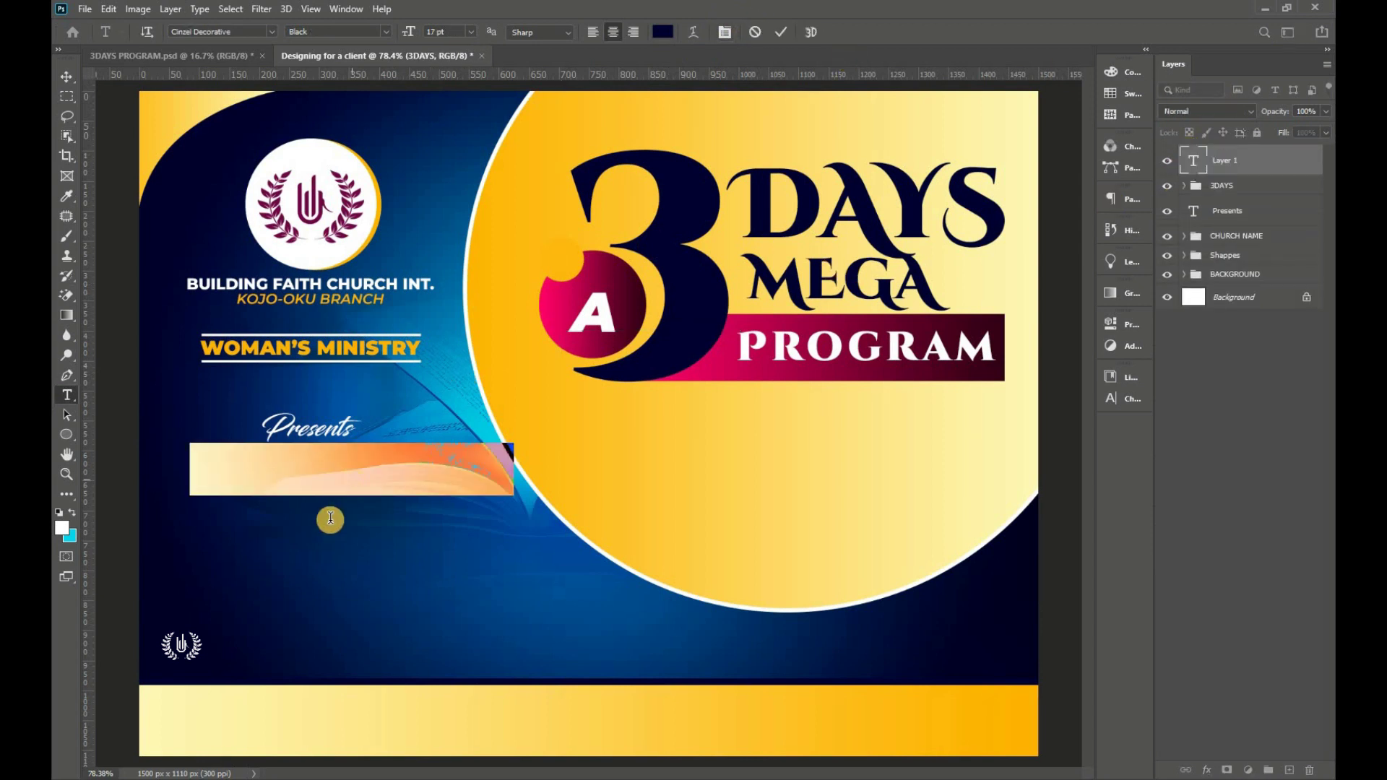
left_click_drag(447, 523, 654, 477)
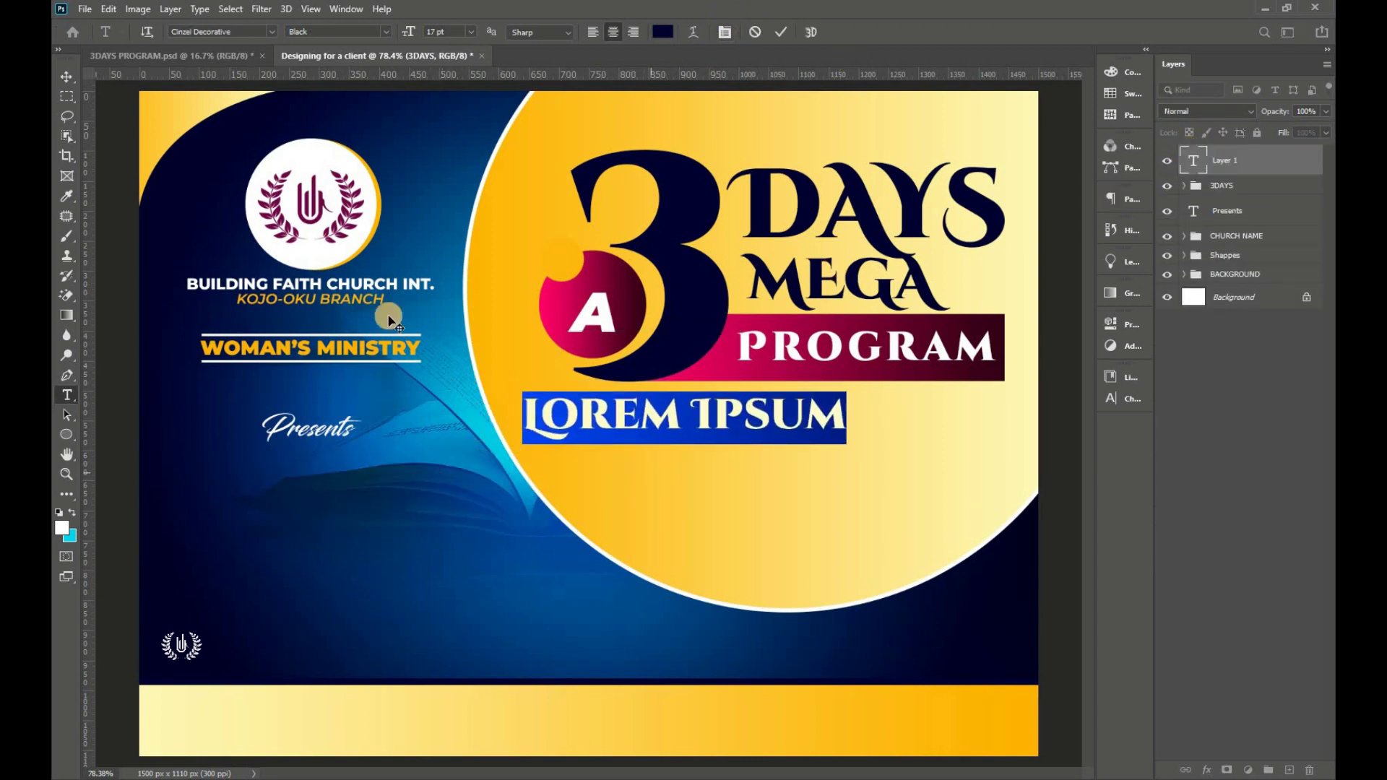
left_click(271, 32)
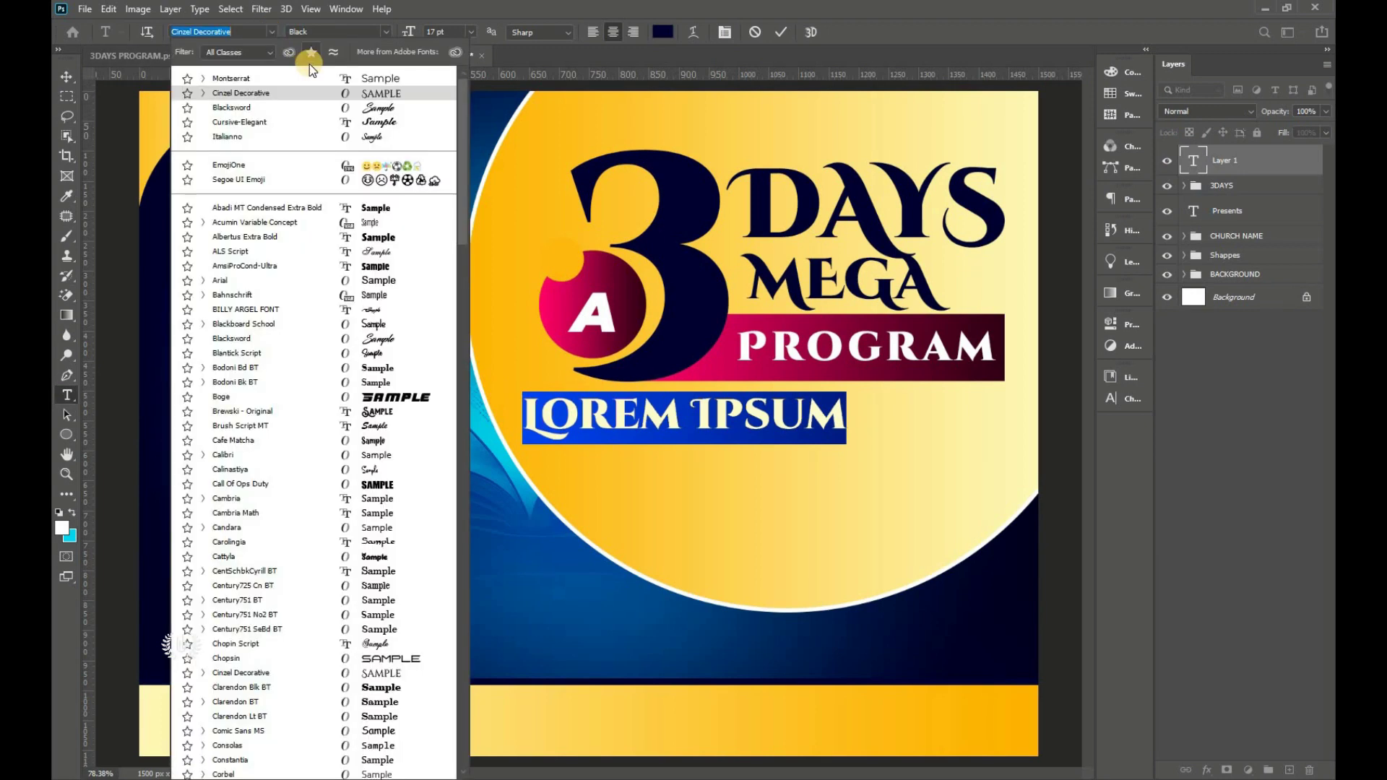
left_click(318, 107)
- Type 'Dubbed:' at 12 pt and move it left under the big 3
type("Dub")
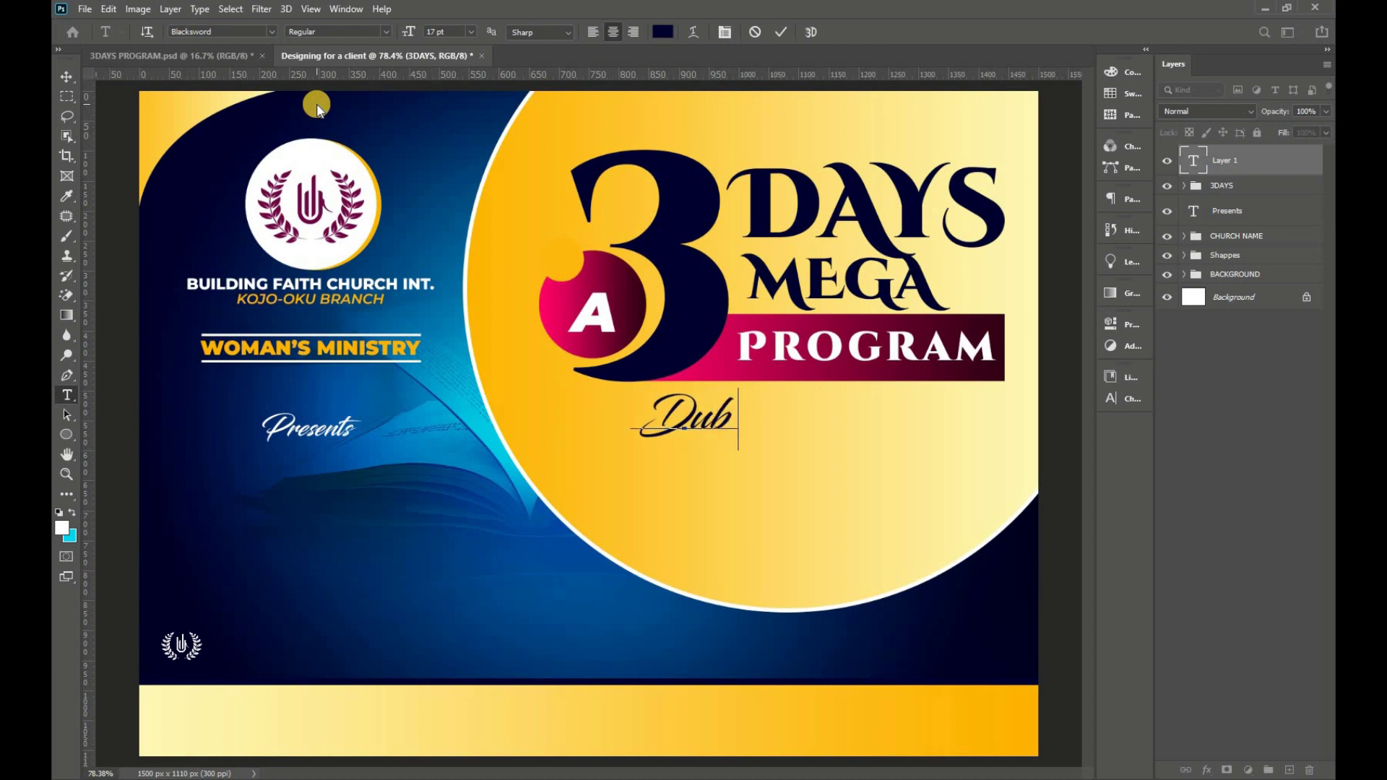
type("bed:")
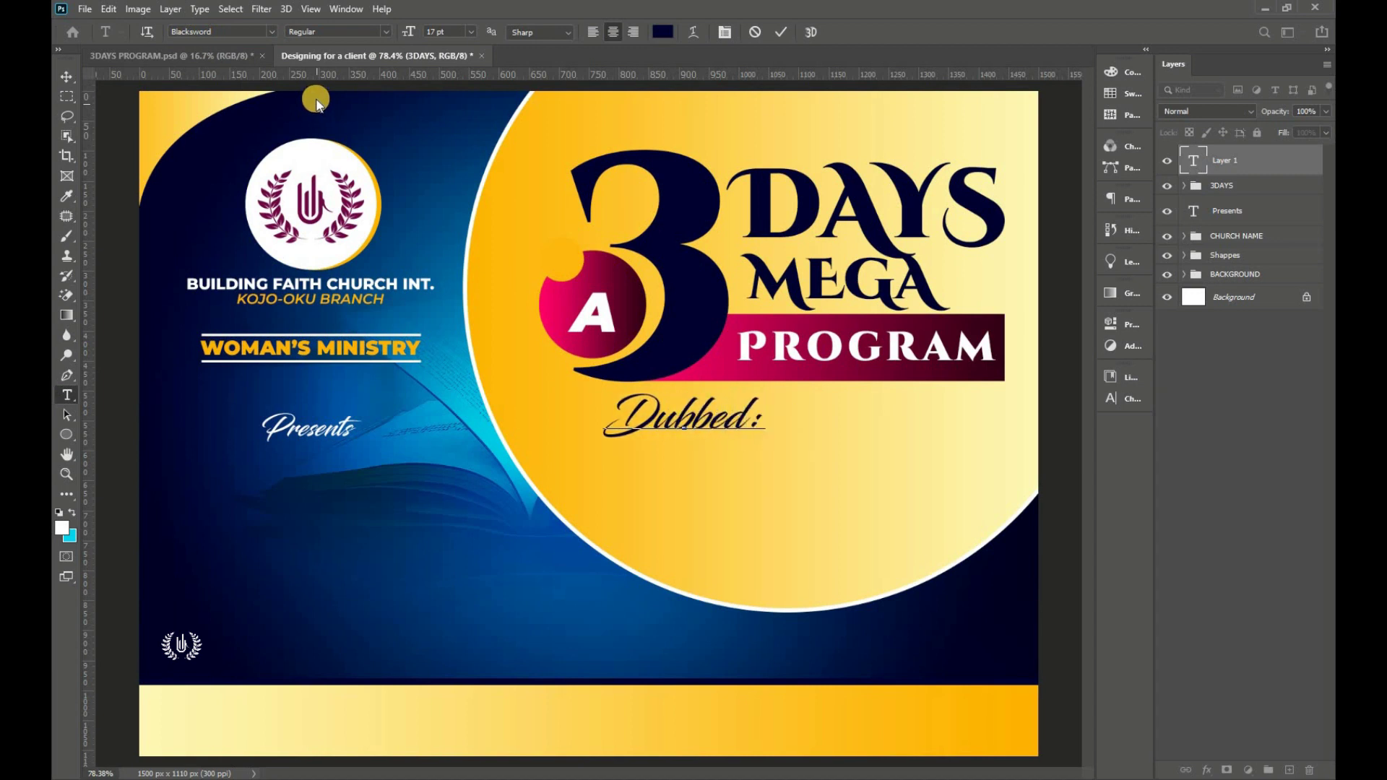
key("ctrl+a")
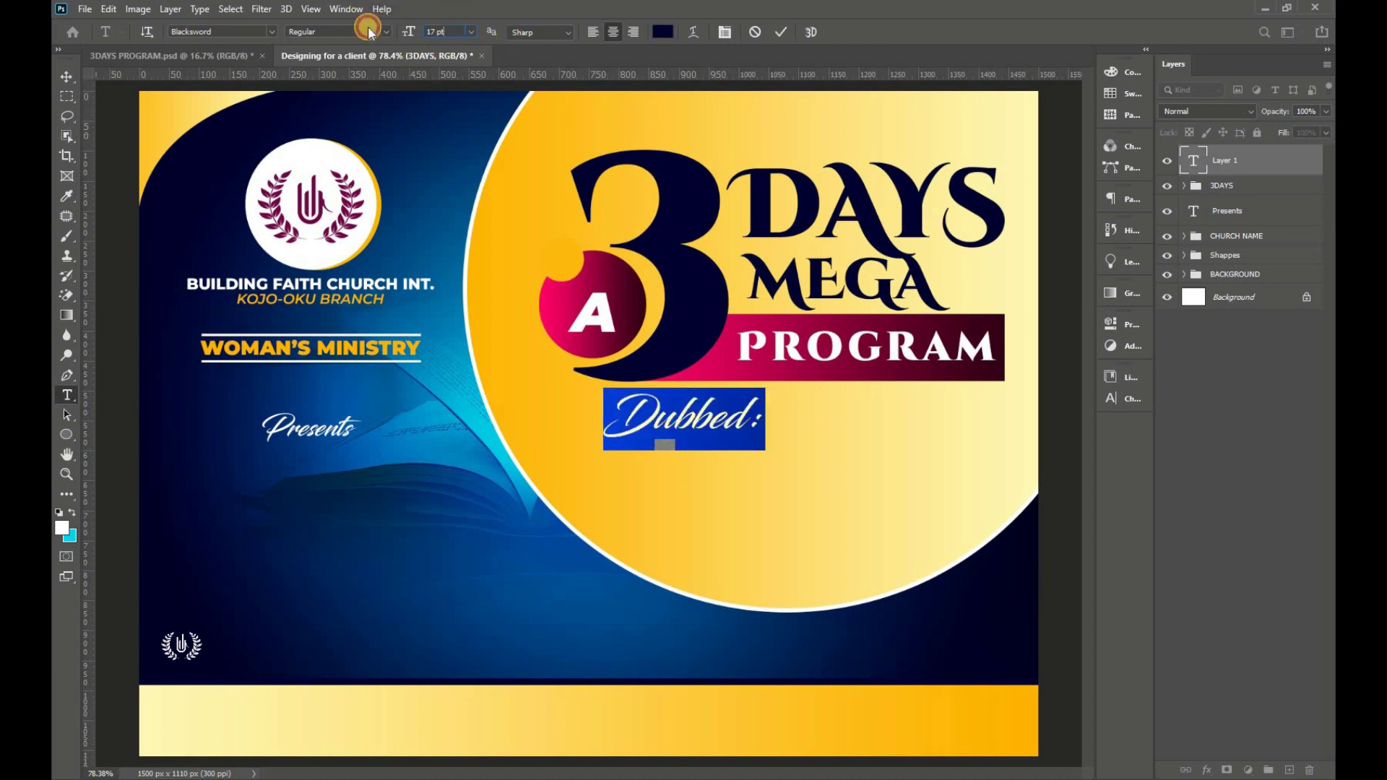
type("12")
key("Return")
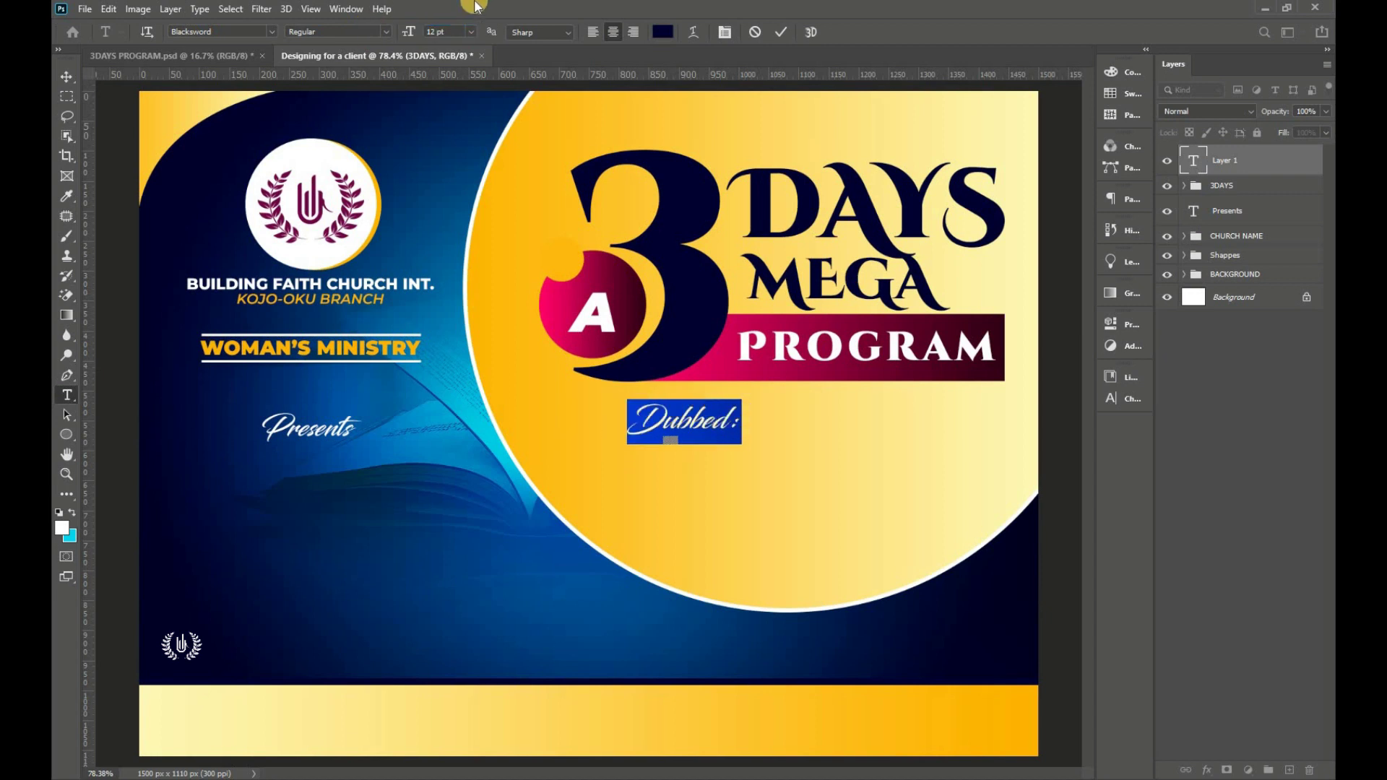
left_click(781, 32)
left_click(66, 76)
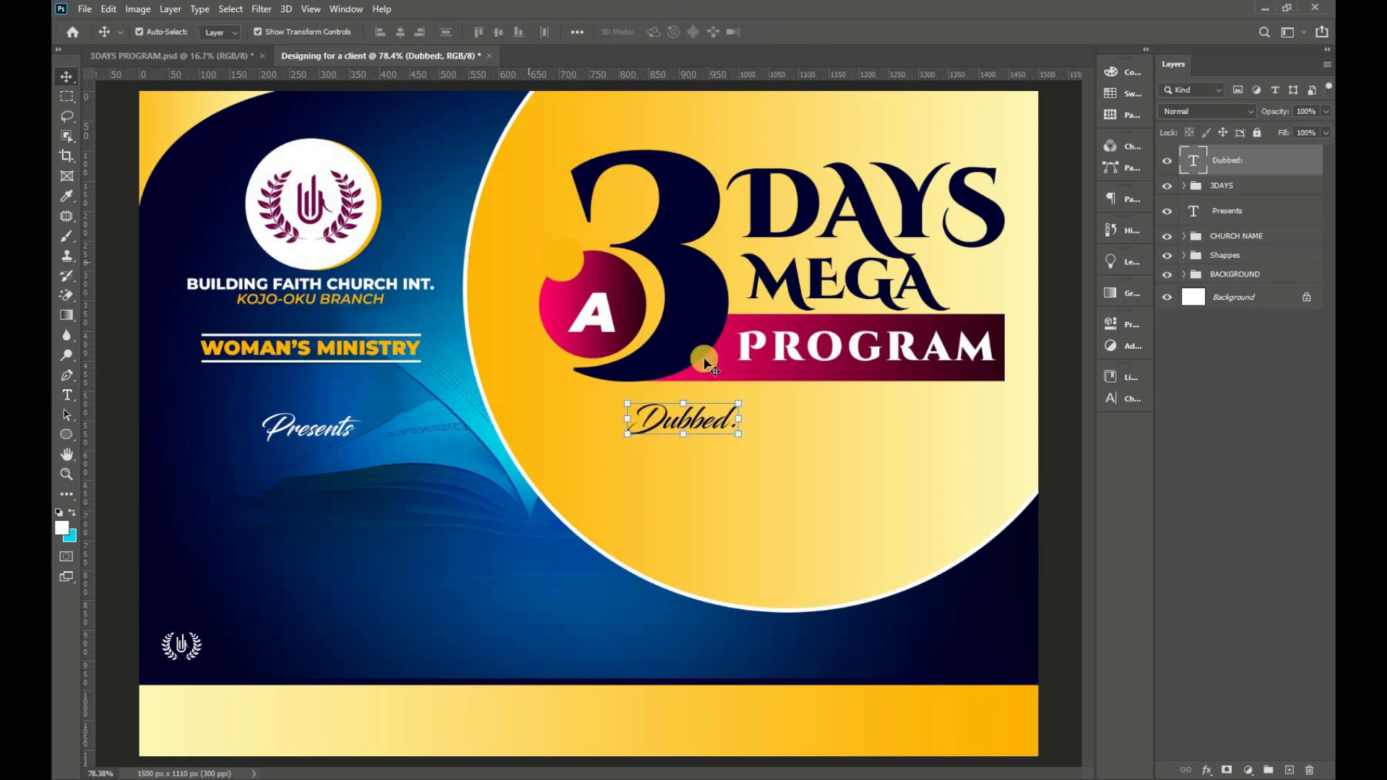
mouse_move(713, 424)
left_mouse_down()
mouse_move(680, 422)
mouse_move(698, 398)
mouse_move(664, 409)
left_mouse_up()
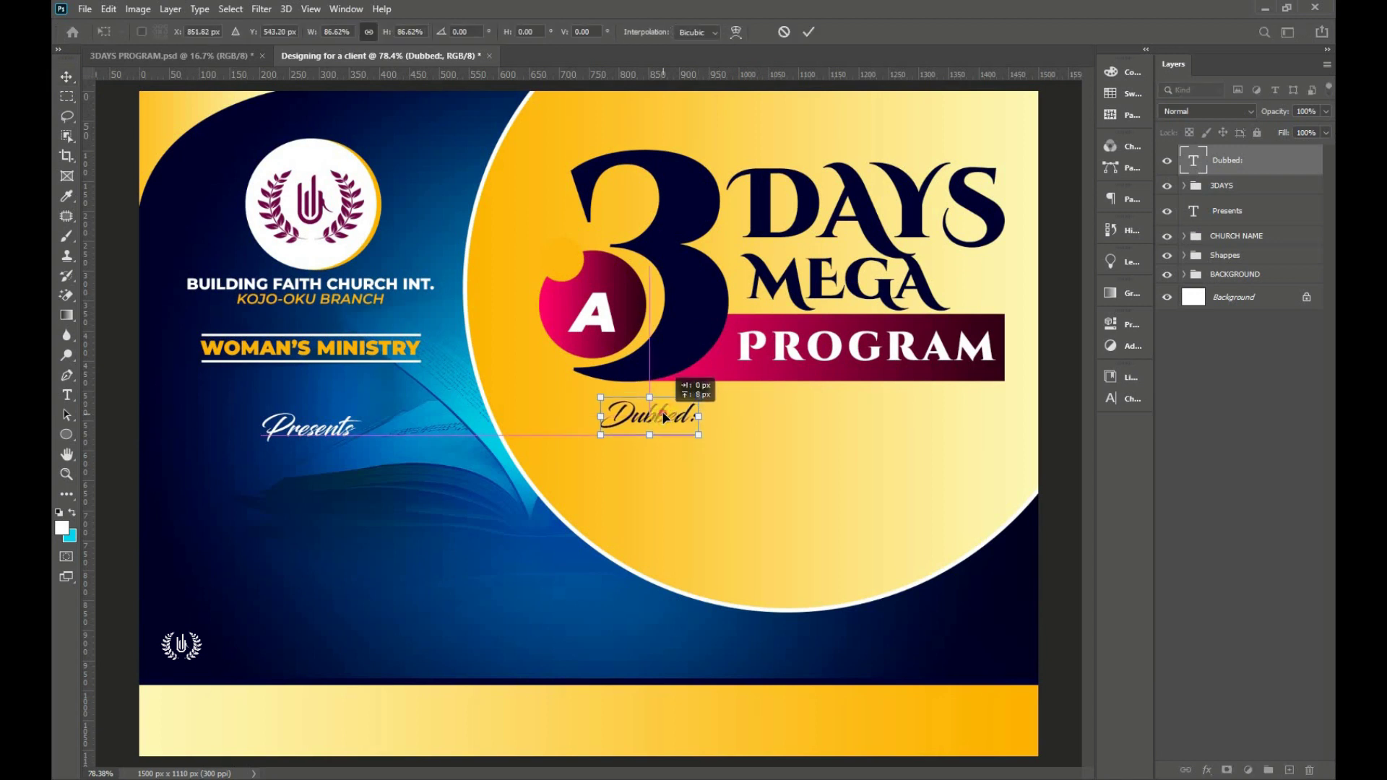
- Draw a thin 457 × 9 px bar right of Dubbed:, filled navy #000230
left_click(808, 32)
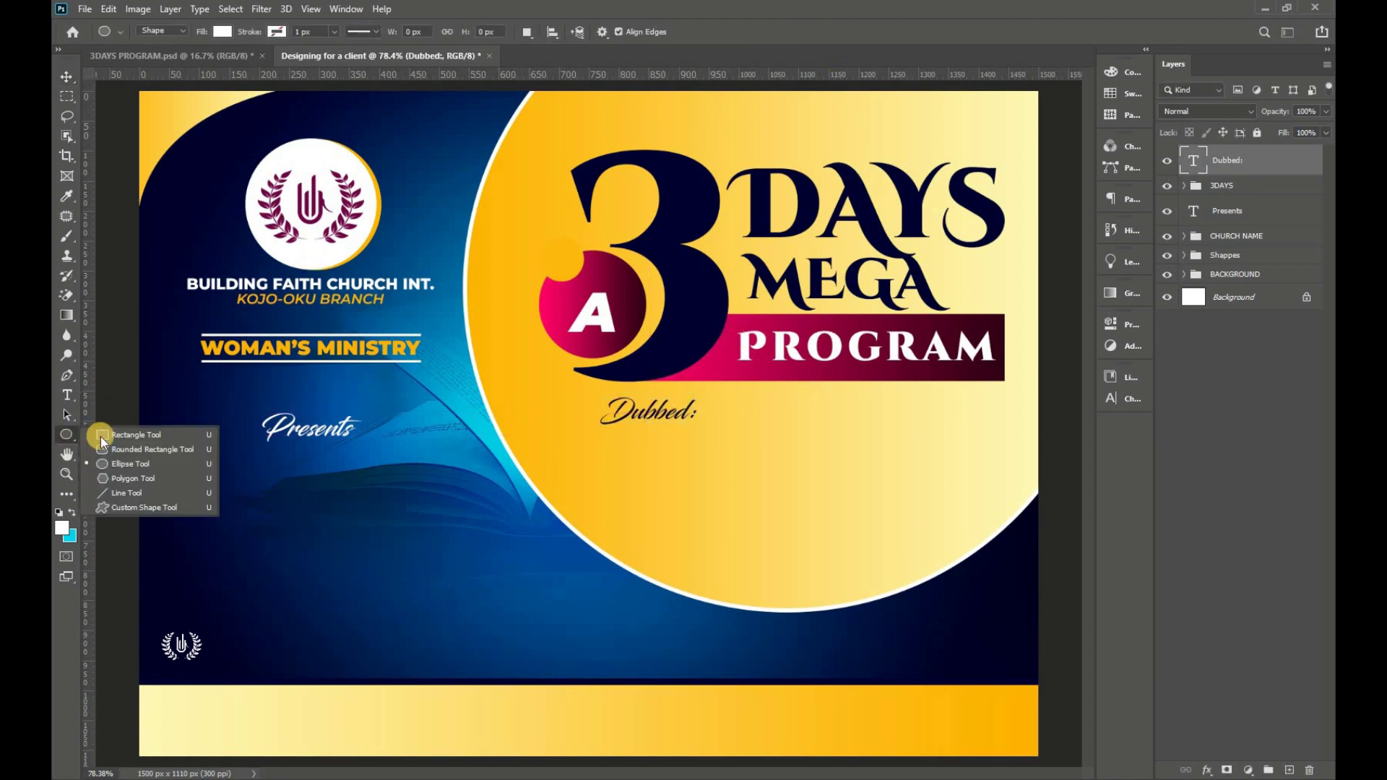
left_click(123, 435)
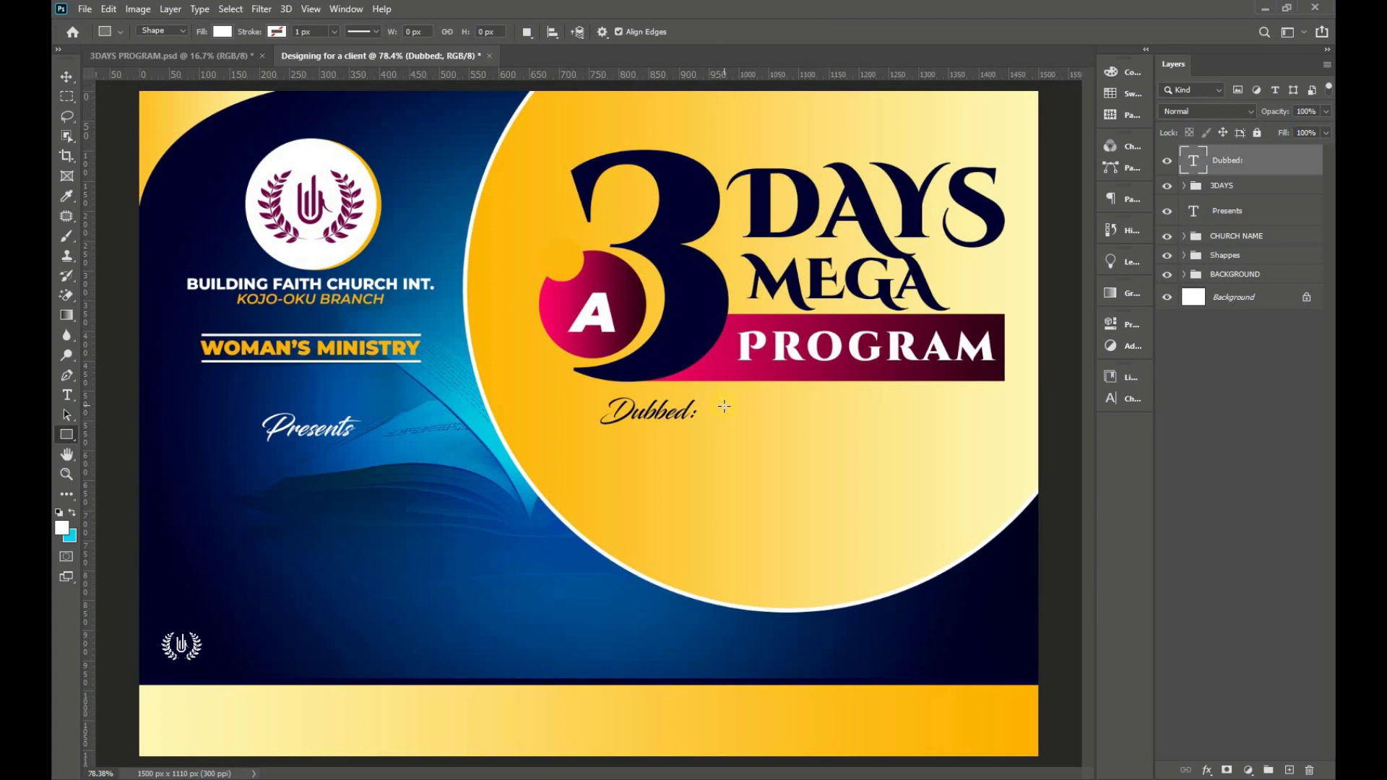
left_click_drag(725, 406, 996, 410)
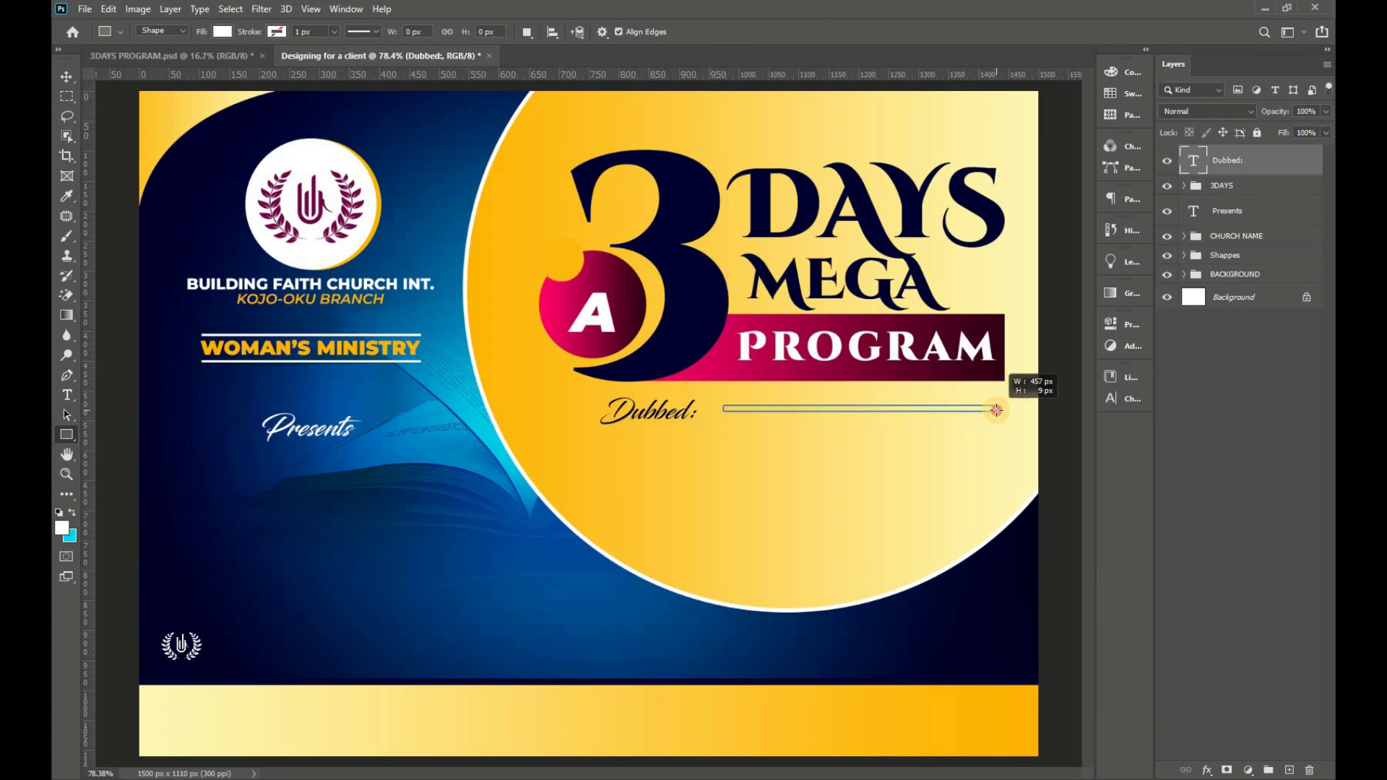
left_click_drag(967, 410, 967, 410)
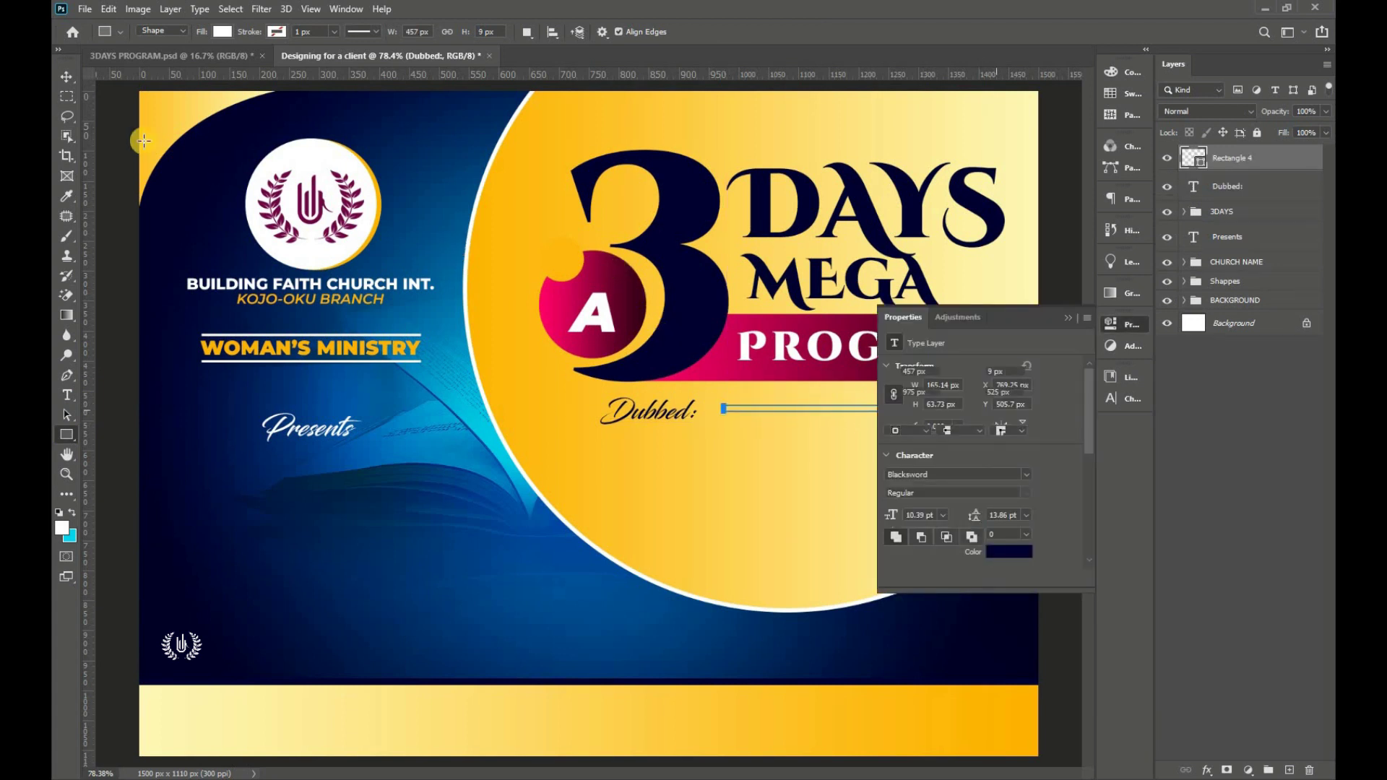
left_click(69, 78)
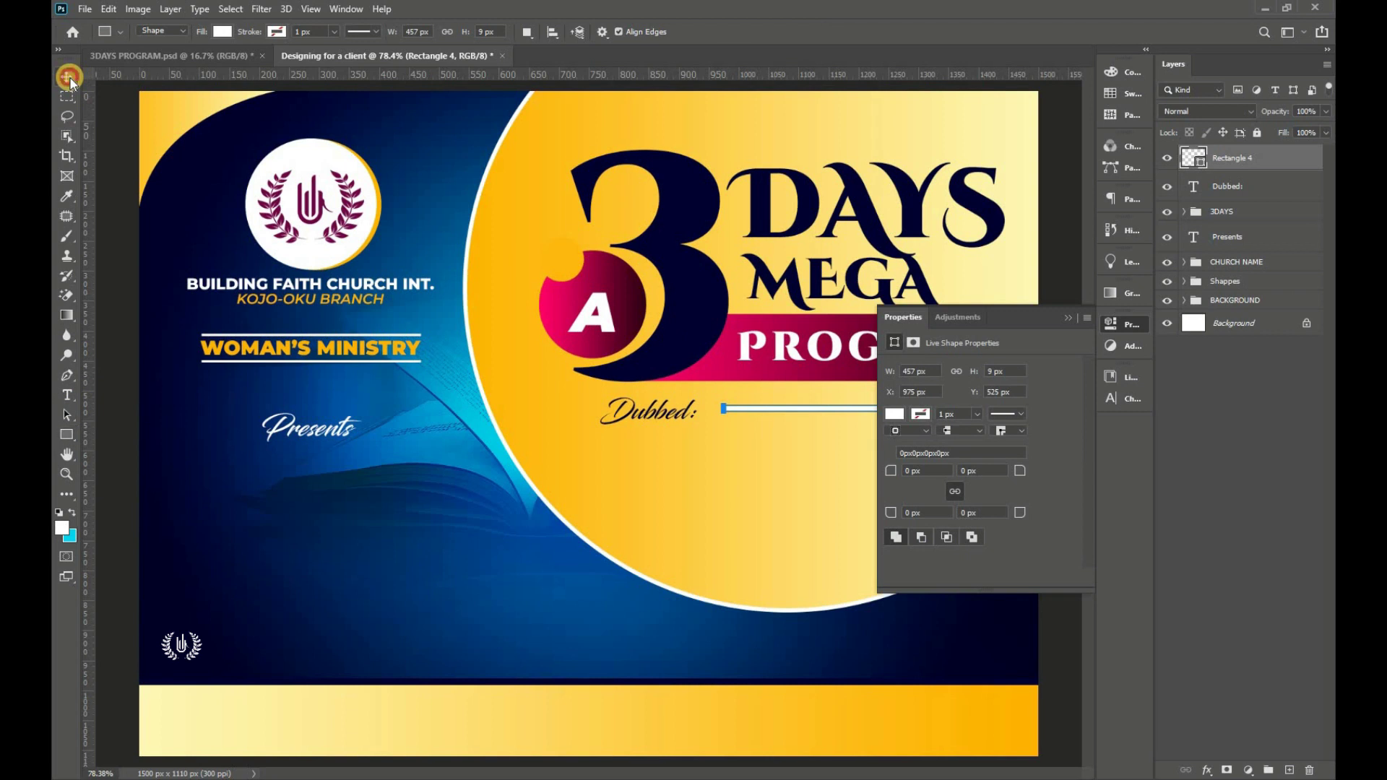
left_click(1142, 233)
double_click(1200, 160)
left_click(657, 192)
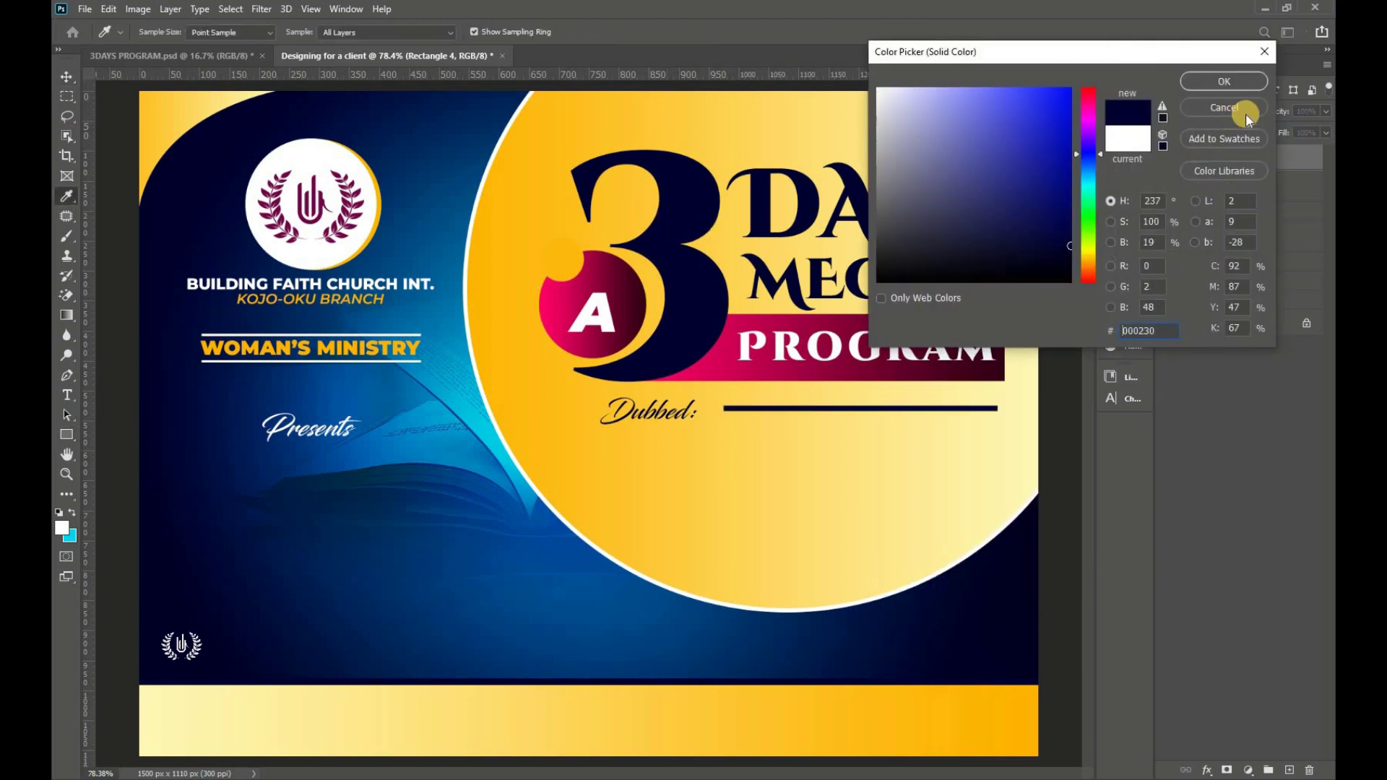
key("Return")
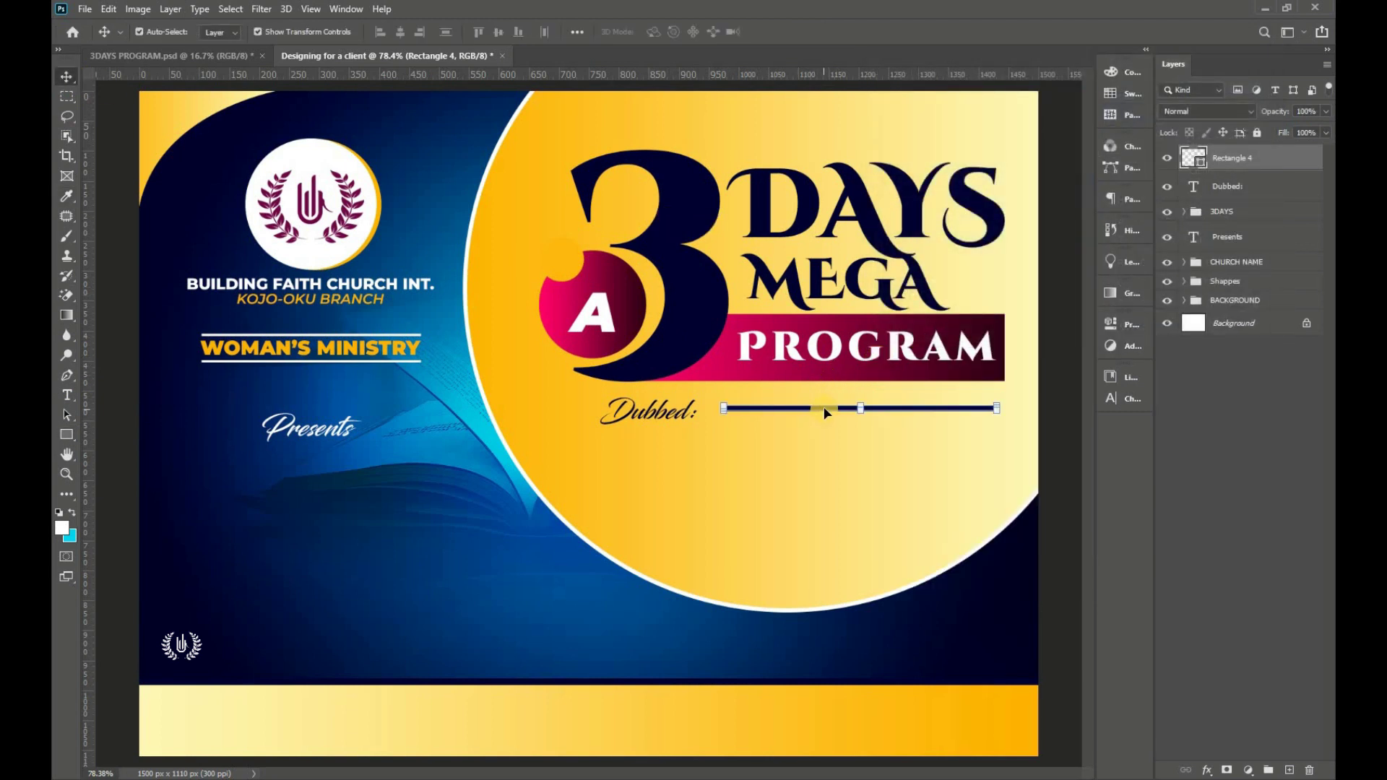
left_click_drag(827, 413, 820, 417)
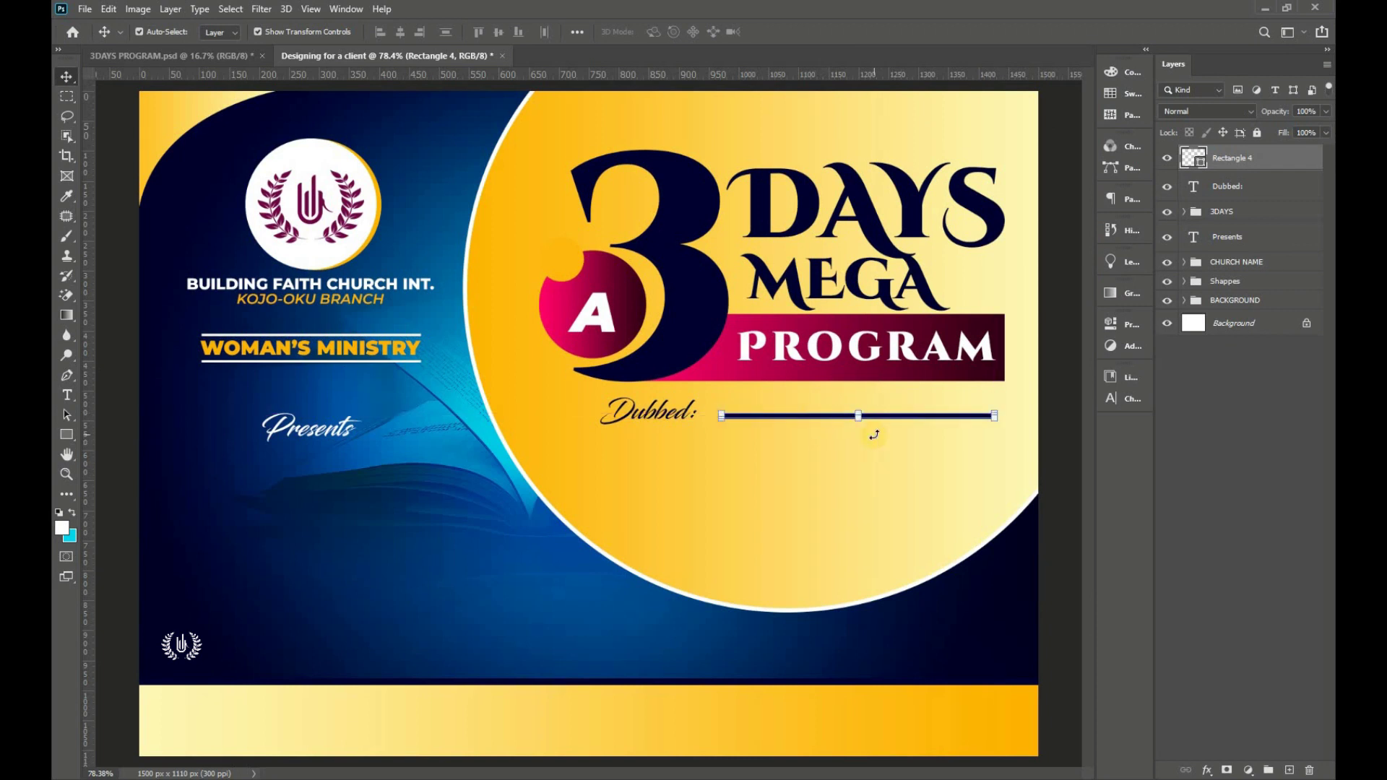
- Add a layer mask to the navy line and brush its ends to fade out
left_click(1226, 770)
left_click_drag(67, 236, 119, 246)
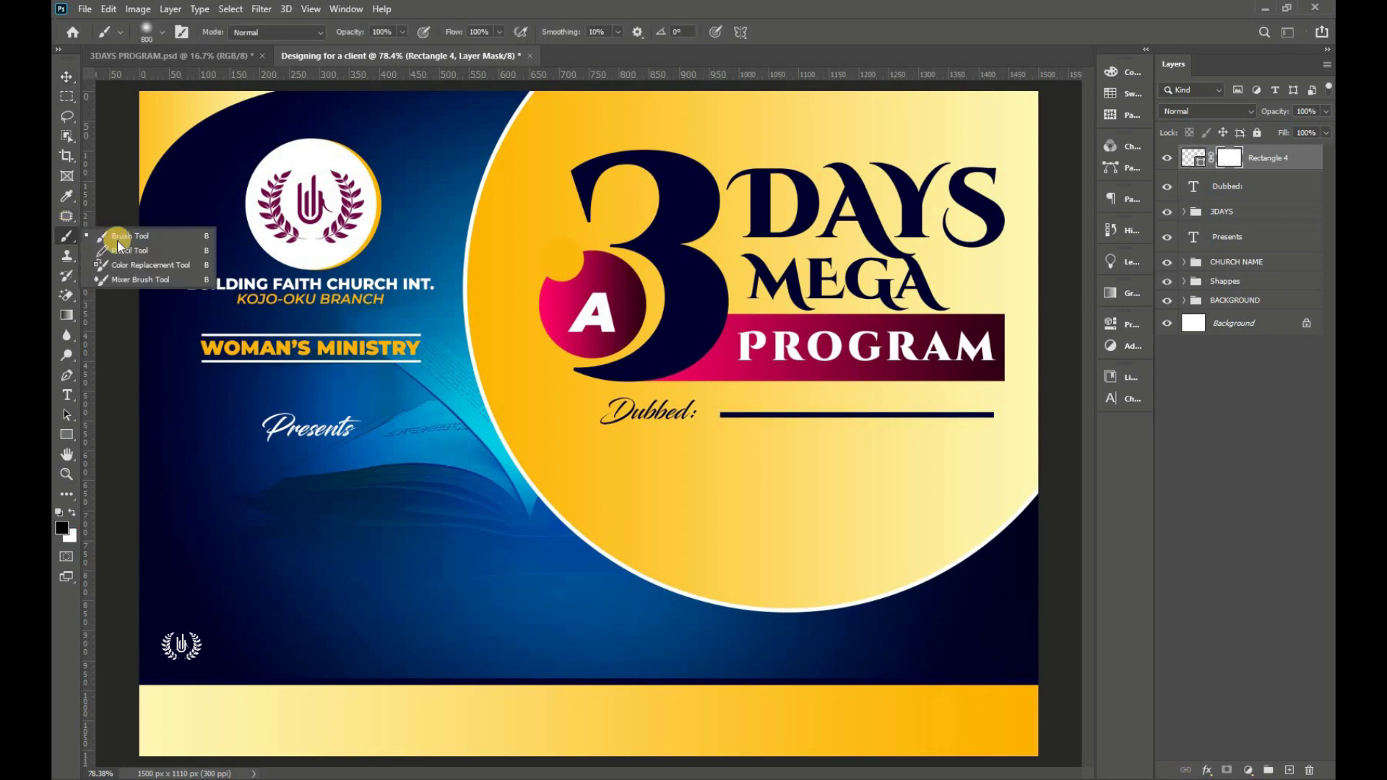
left_click(120, 241)
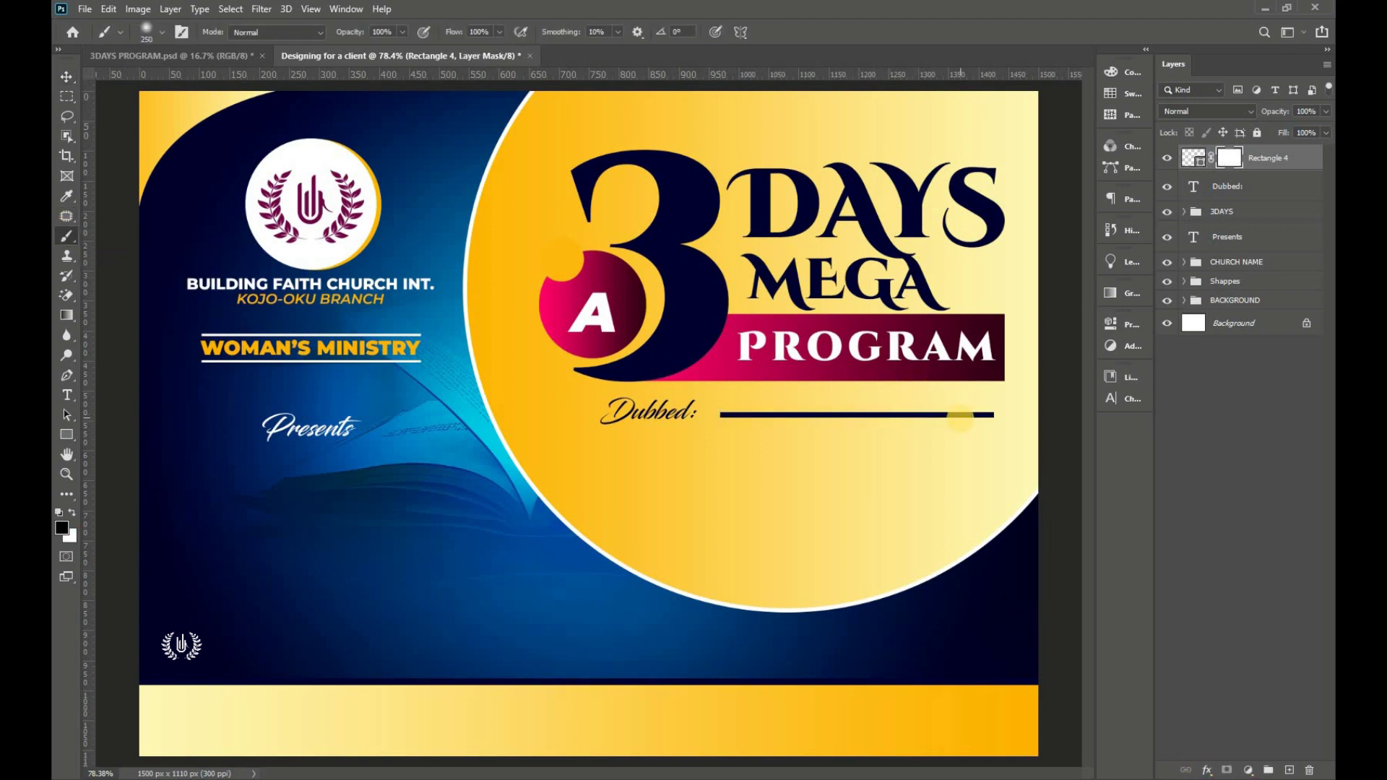
left_click_drag(1007, 405, 1031, 434)
- Stretch the navy line leftward to about 113% so it starts after Dubbed:
left_click(67, 77)
left_click(1047, 325)
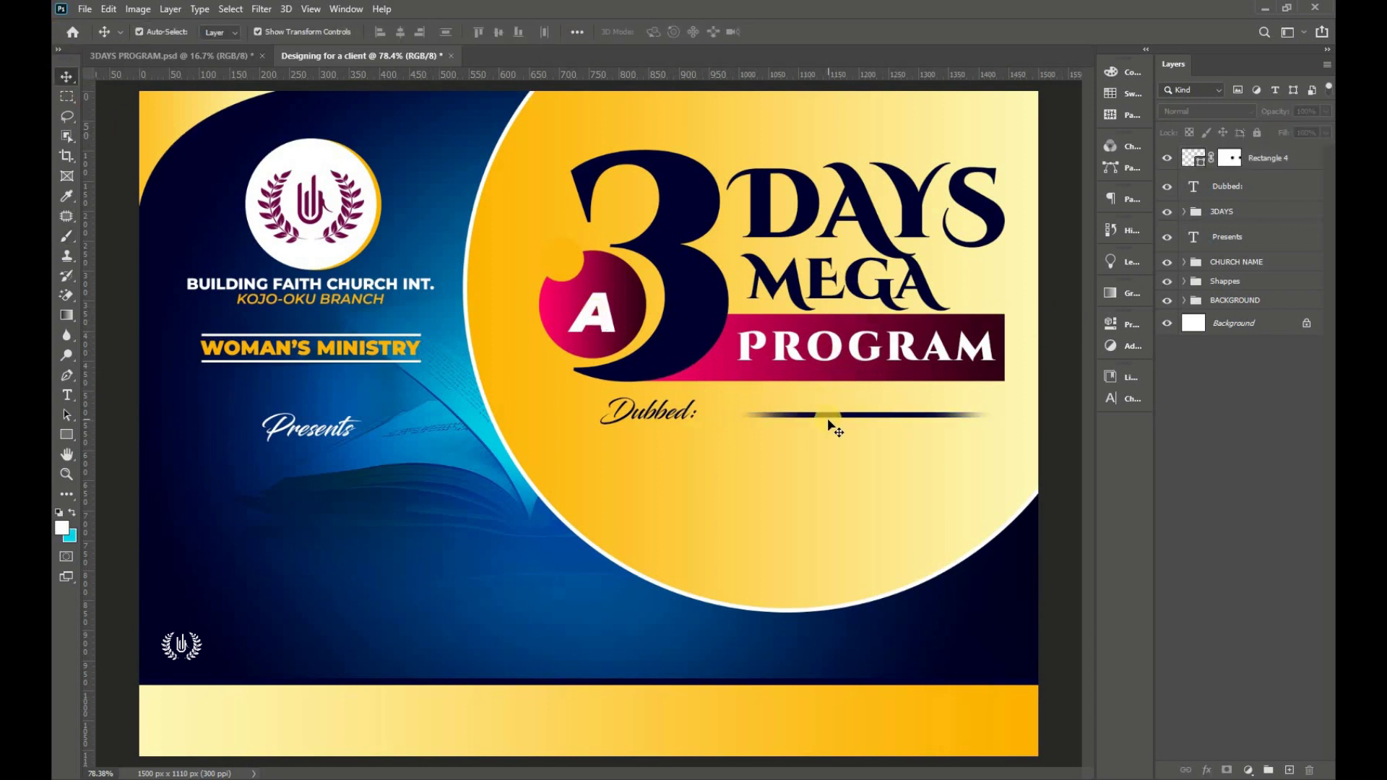
left_click(831, 417)
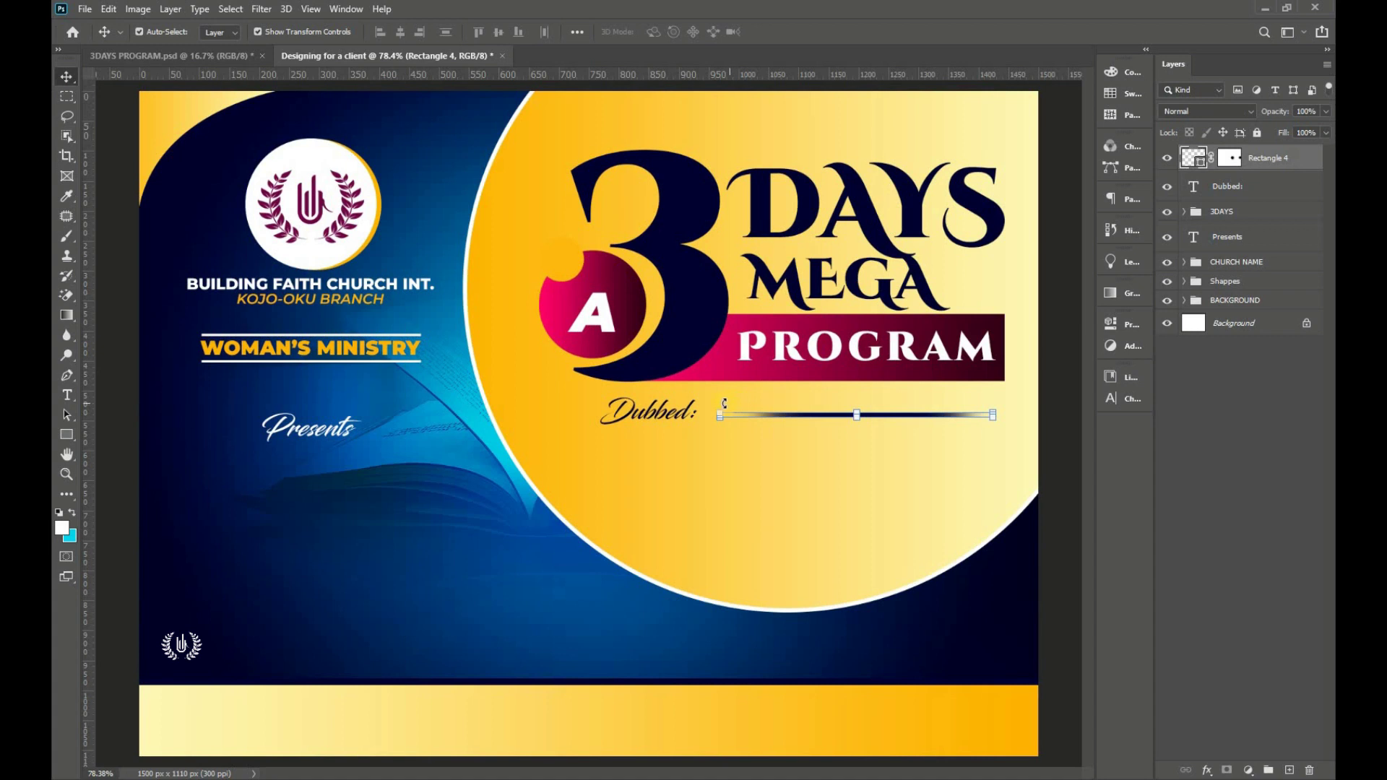
mouse_move(717, 410)
left_mouse_down()
mouse_move(685, 414)
mouse_move(773, 412)
left_mouse_up()
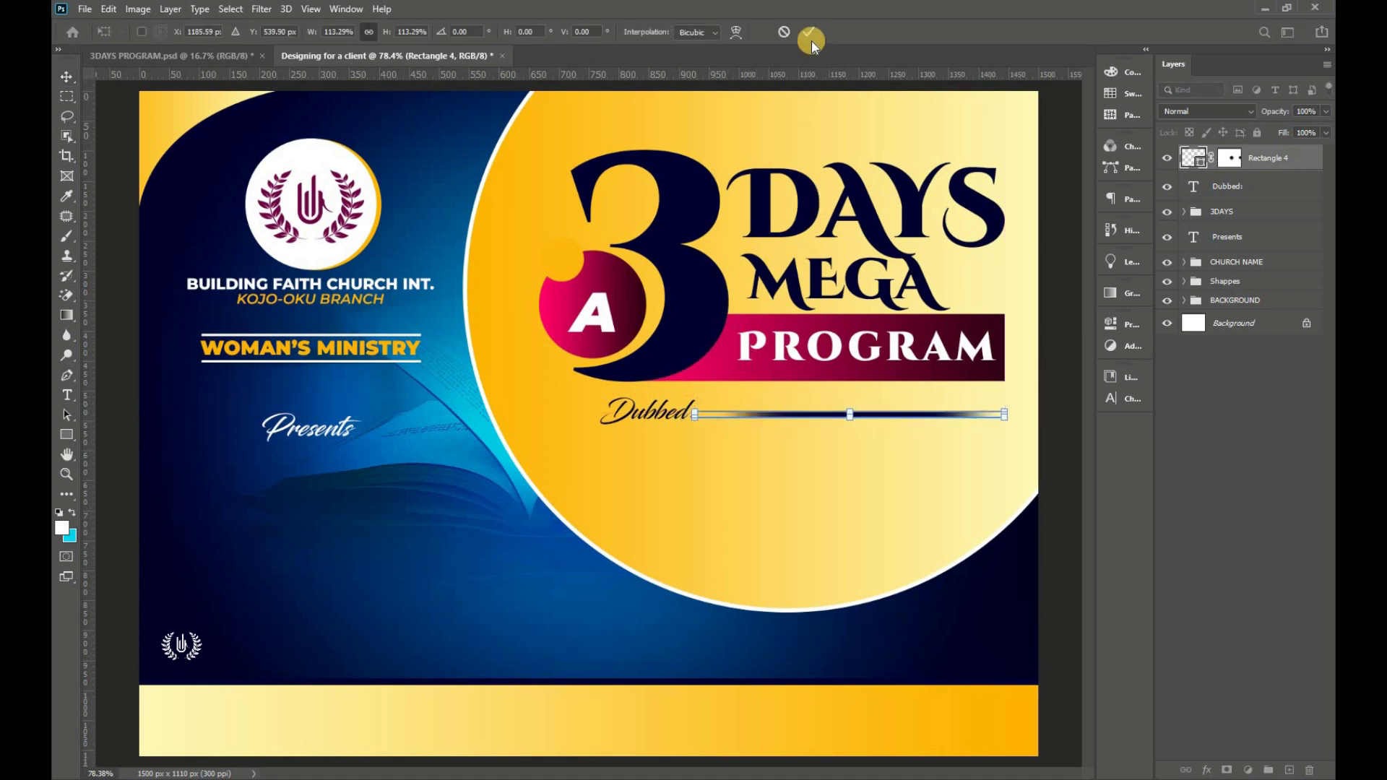
left_click(1075, 244)
left_click(941, 400)
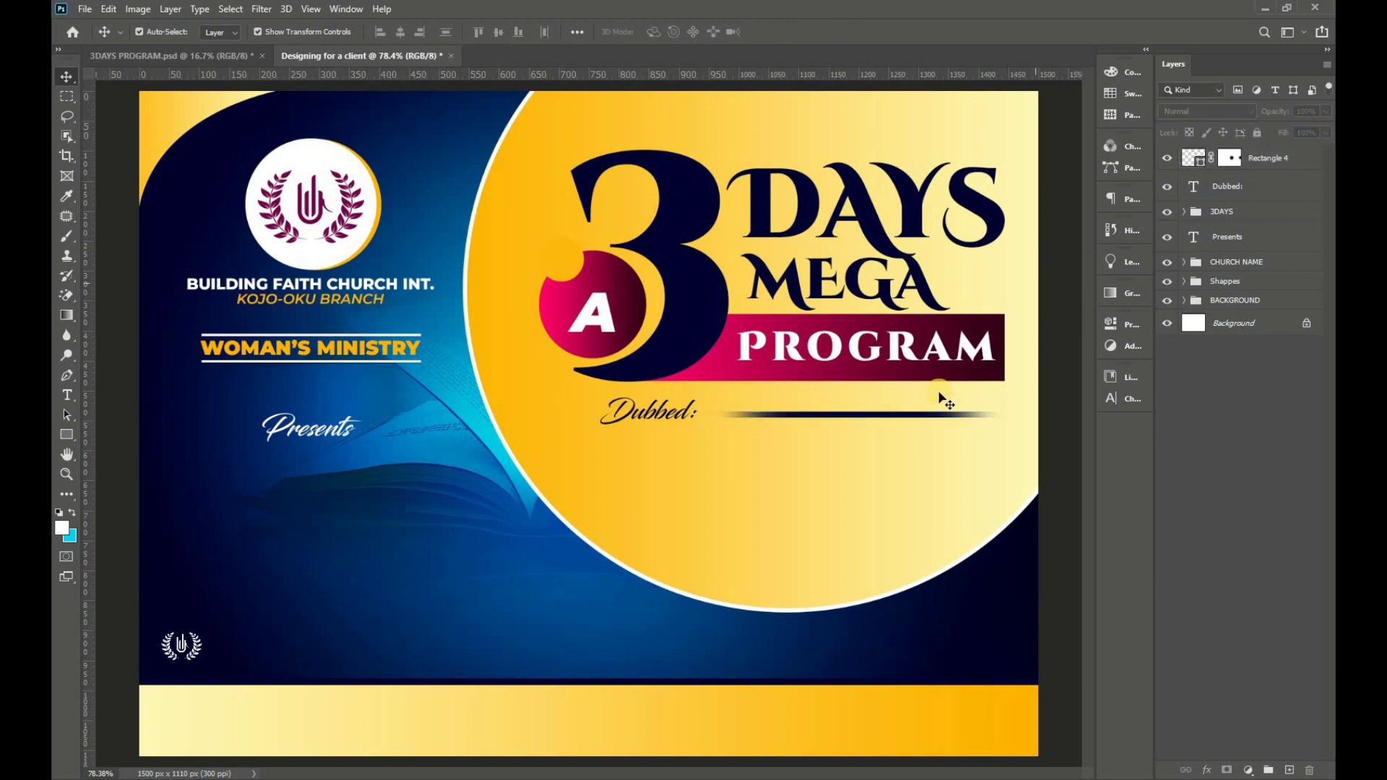
left_click(891, 413)
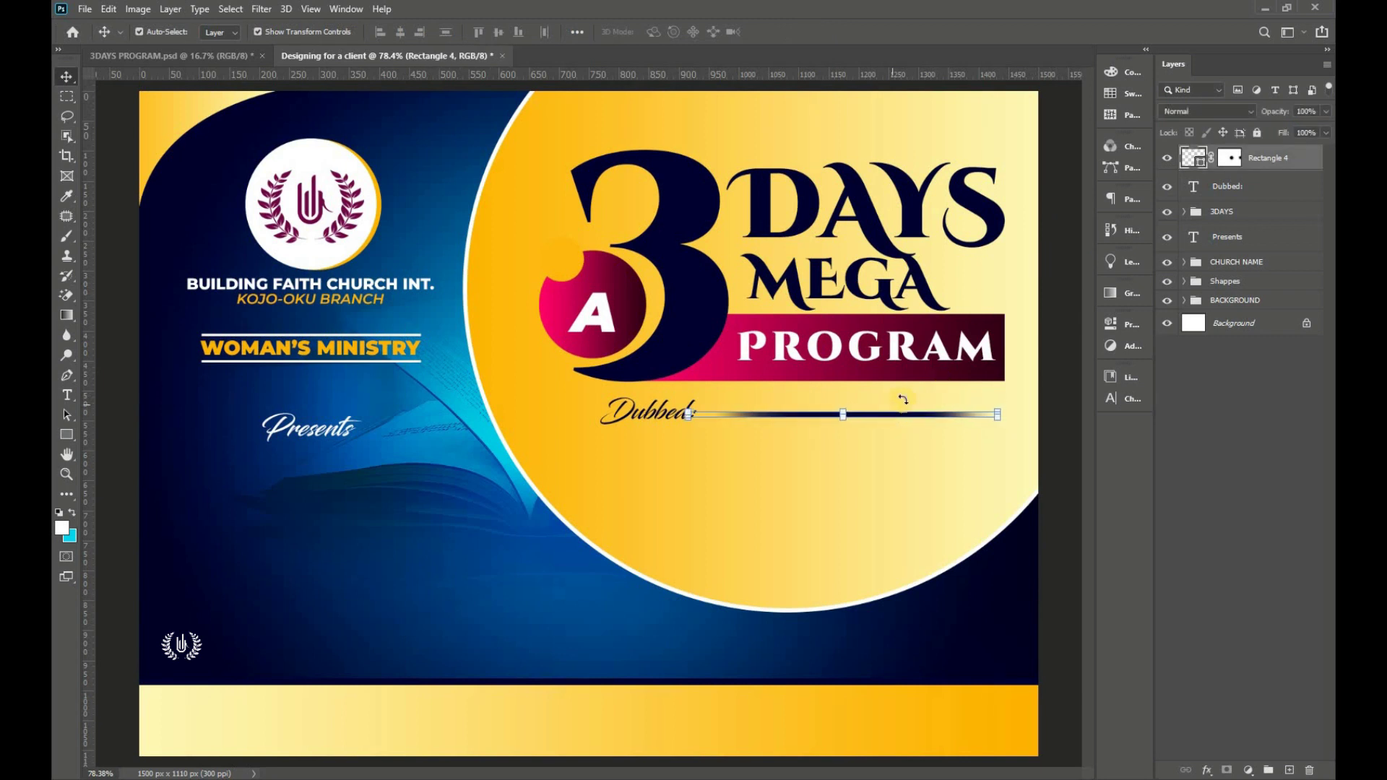
left_click(1057, 368)
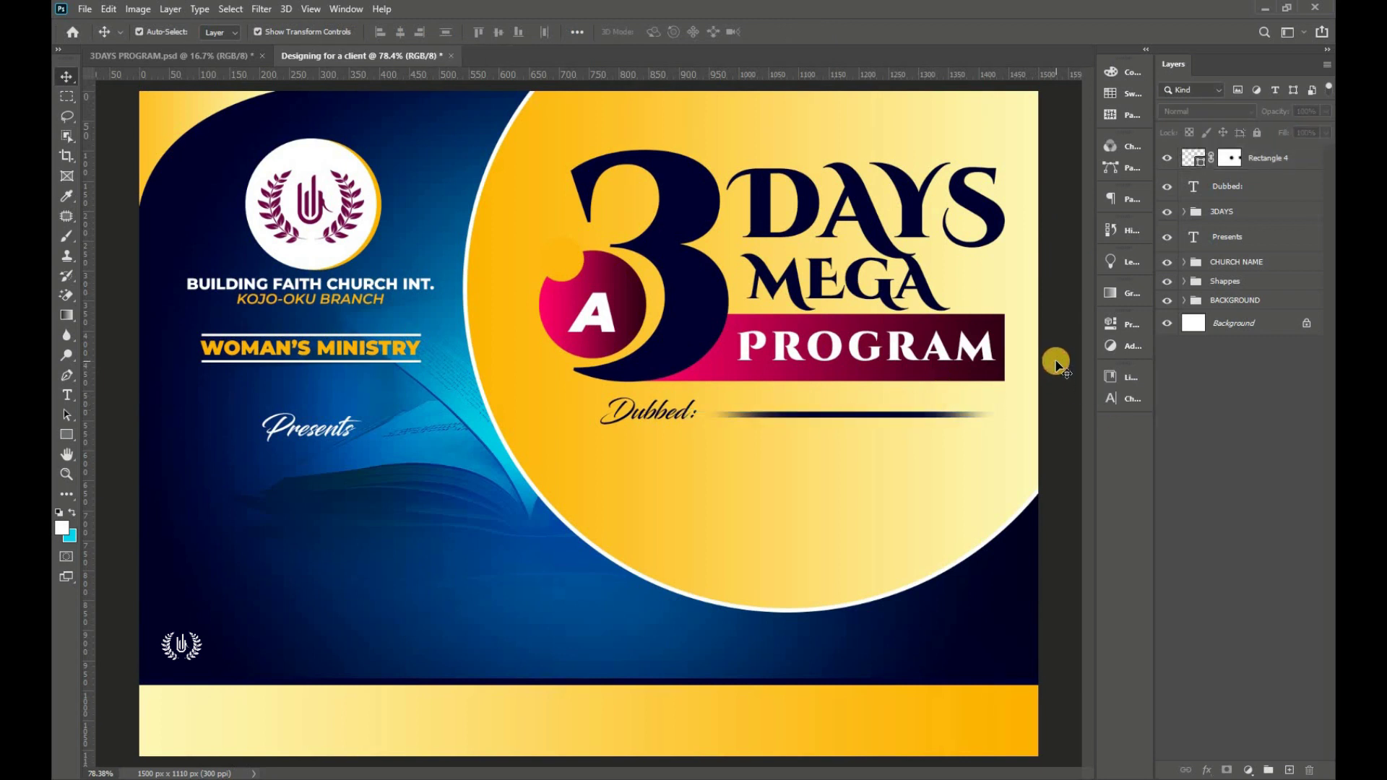
left_click(1275, 157)
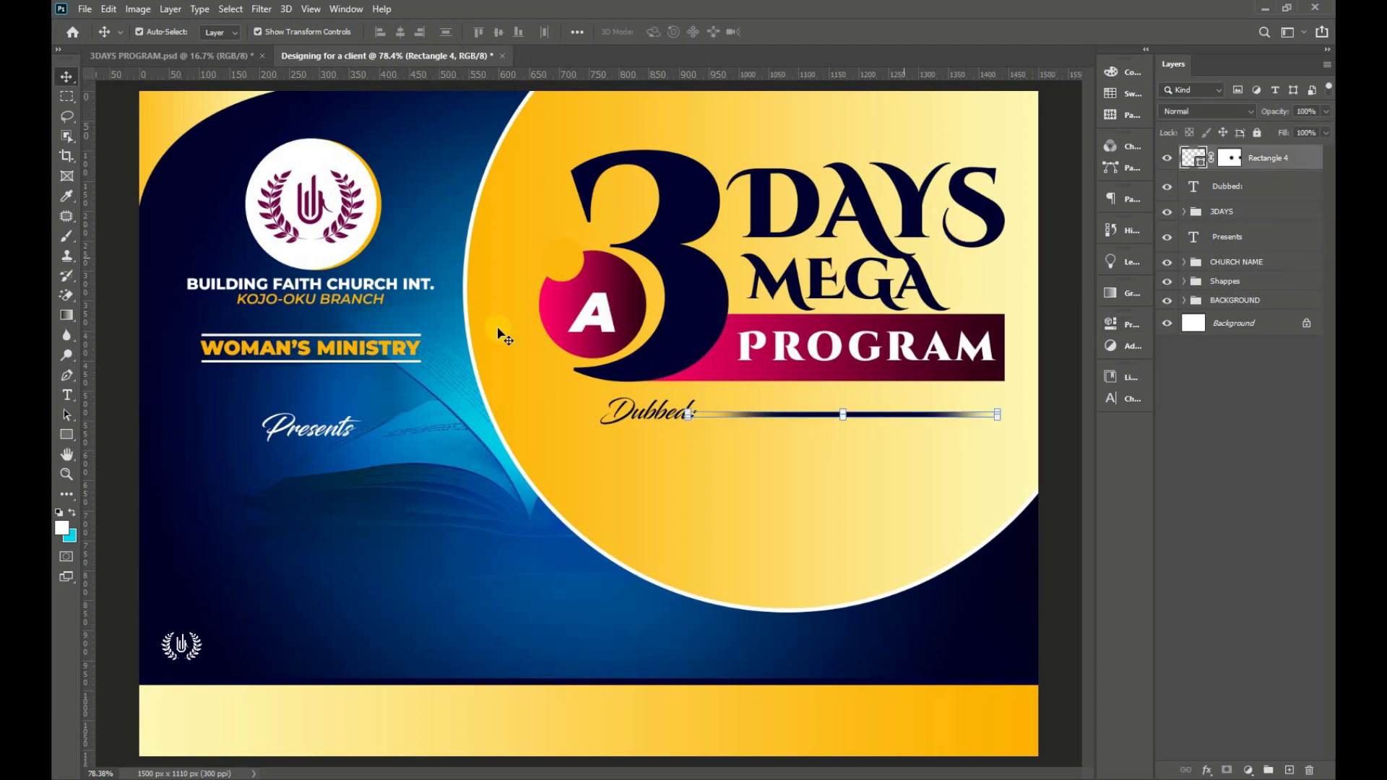
left_click(68, 395)
- Start a new text line below Dubbed: in Montserrat ExtraBold Italic
left_click(141, 396)
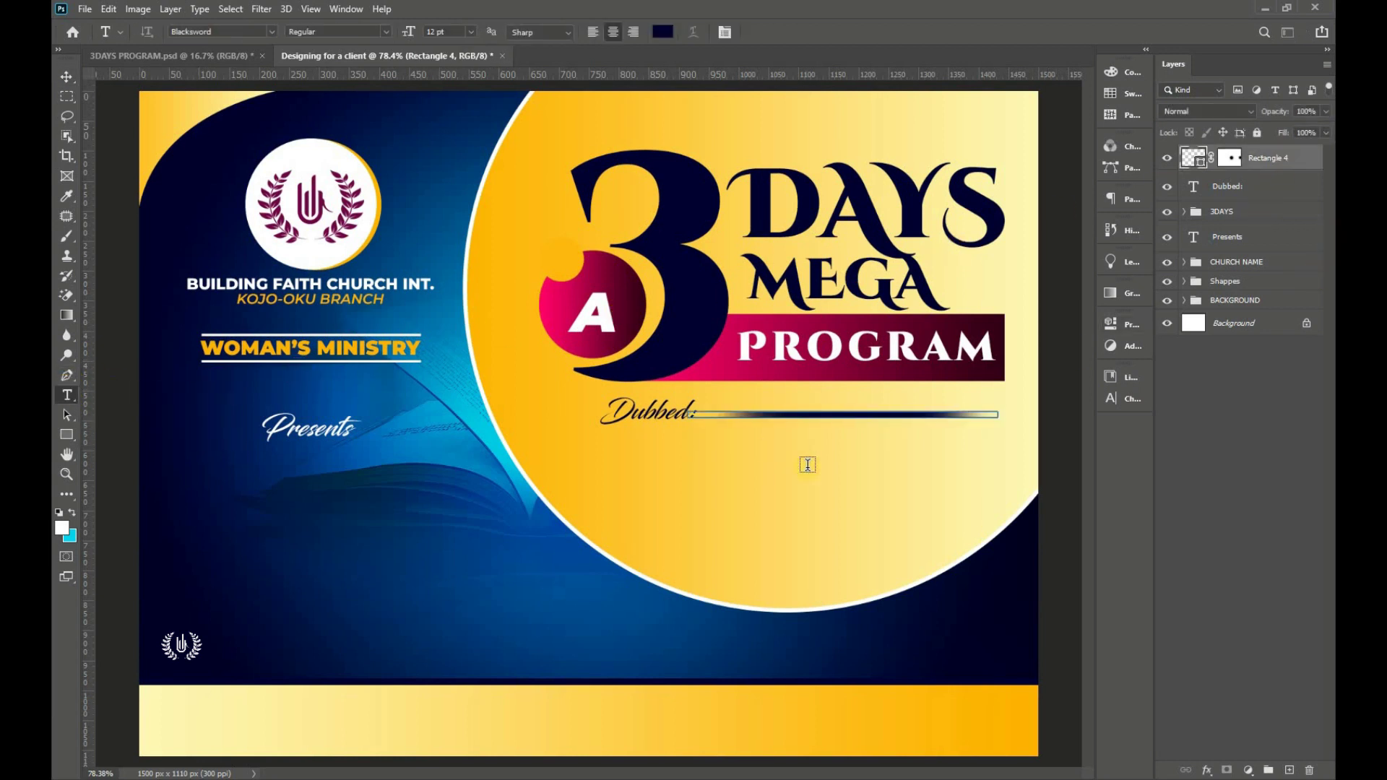
left_click(753, 463)
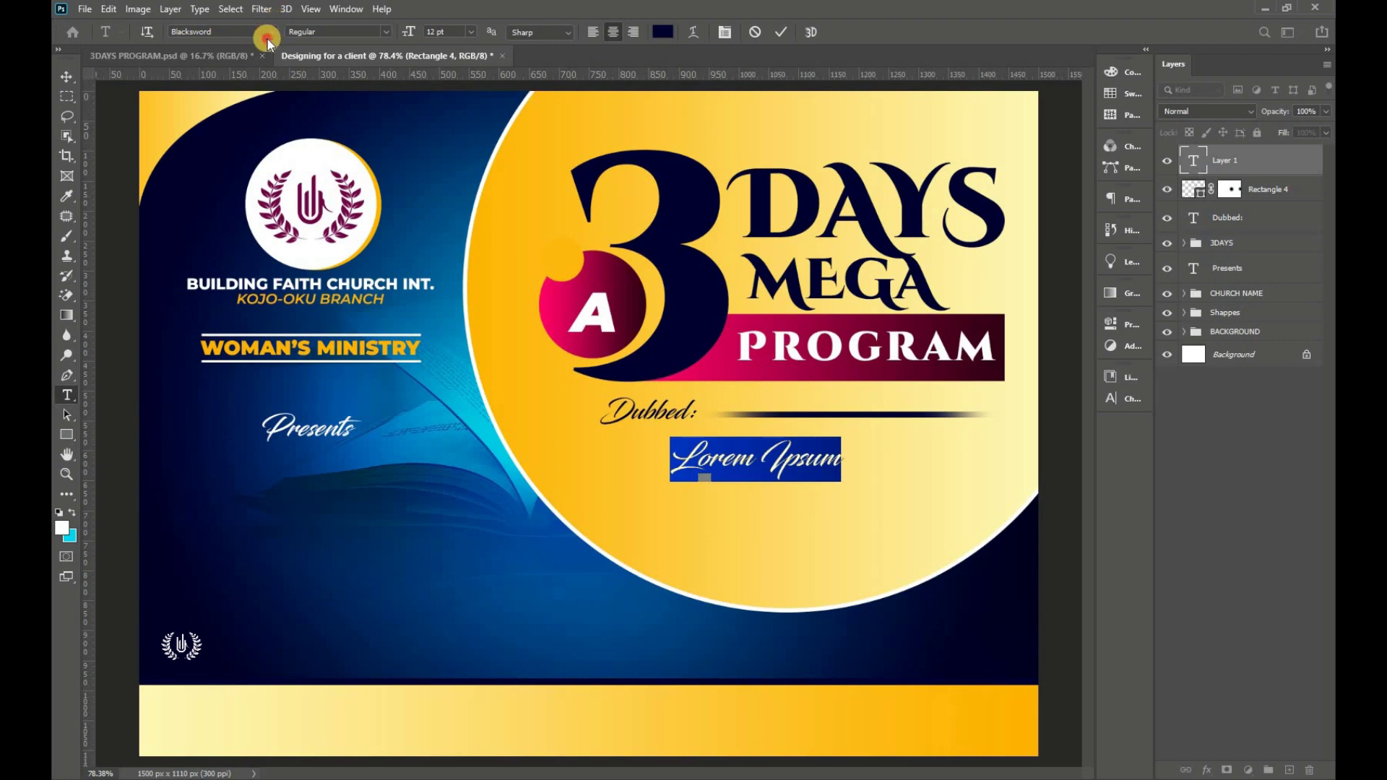
left_click(267, 38)
left_click(296, 89)
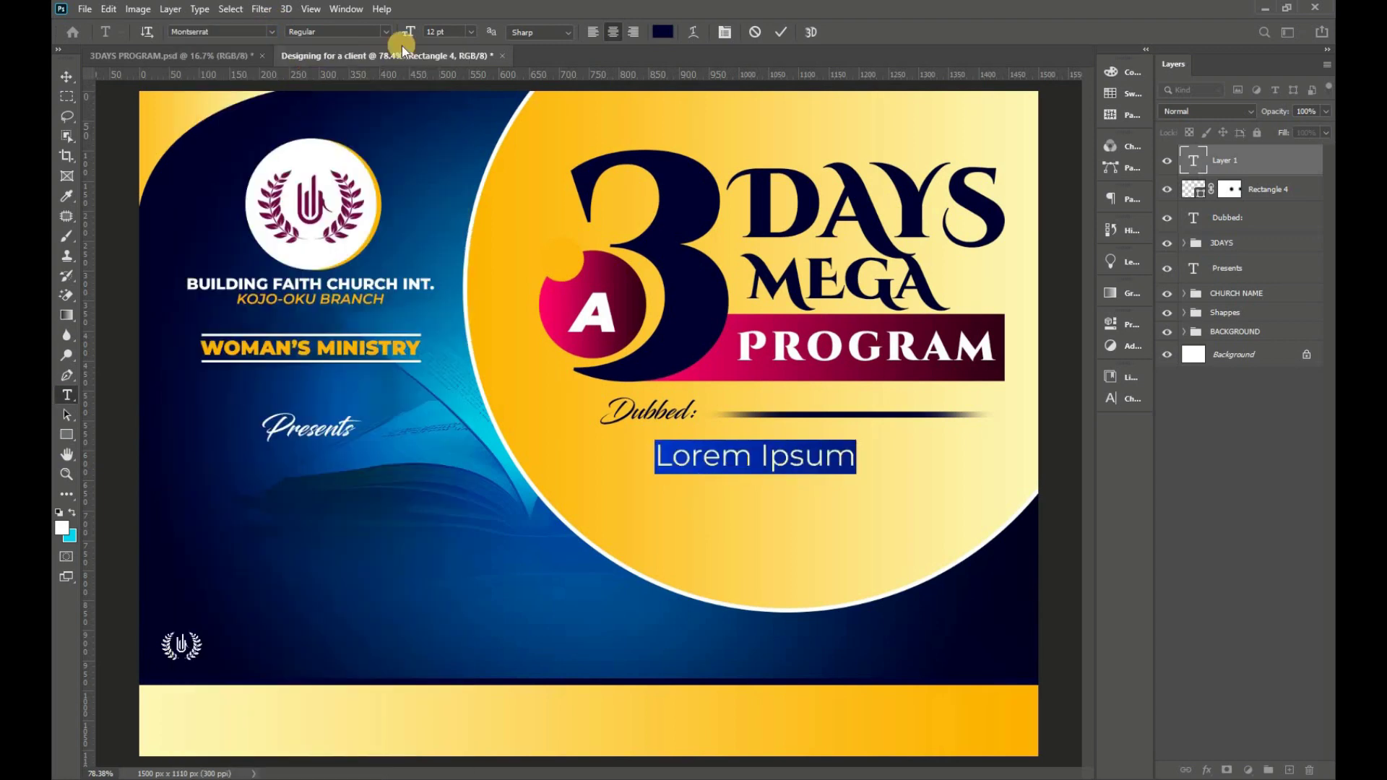
left_click(385, 31)
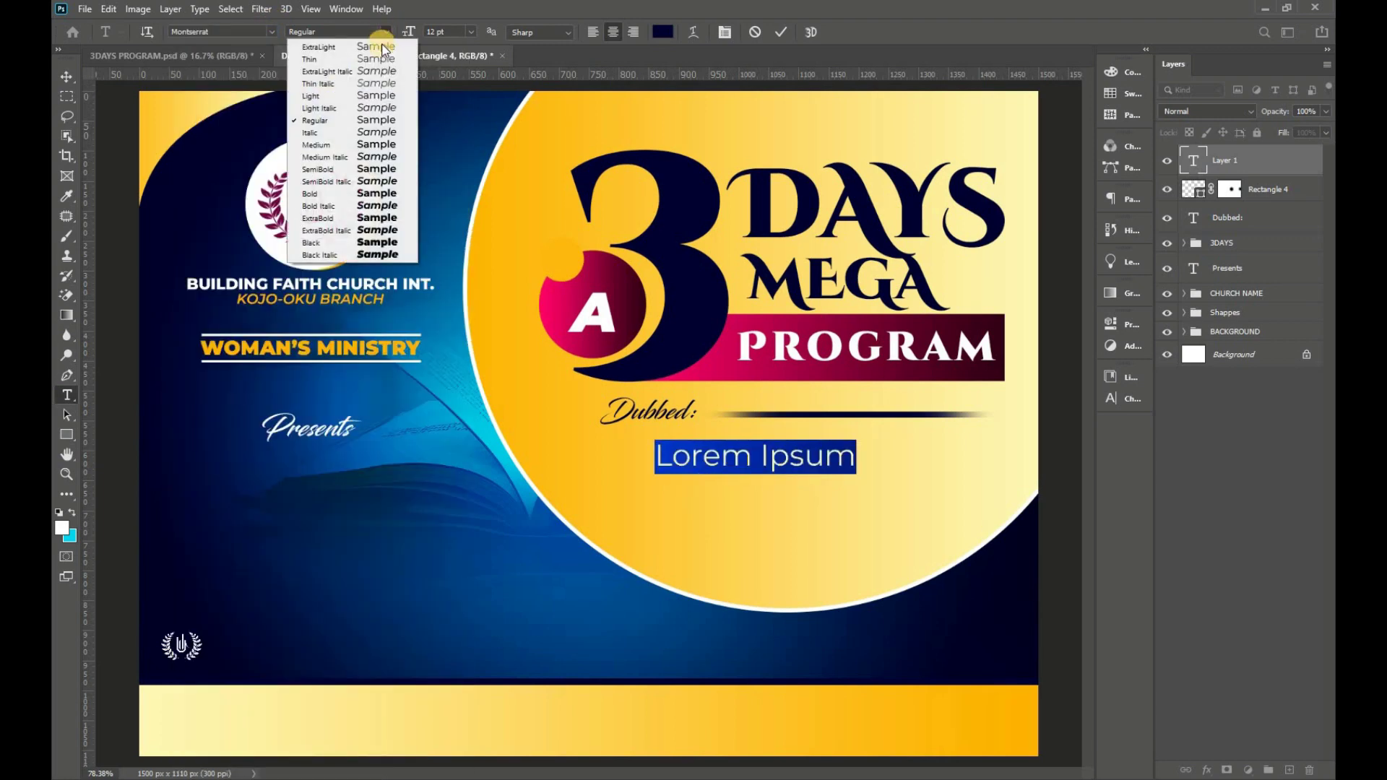
left_click(385, 255)
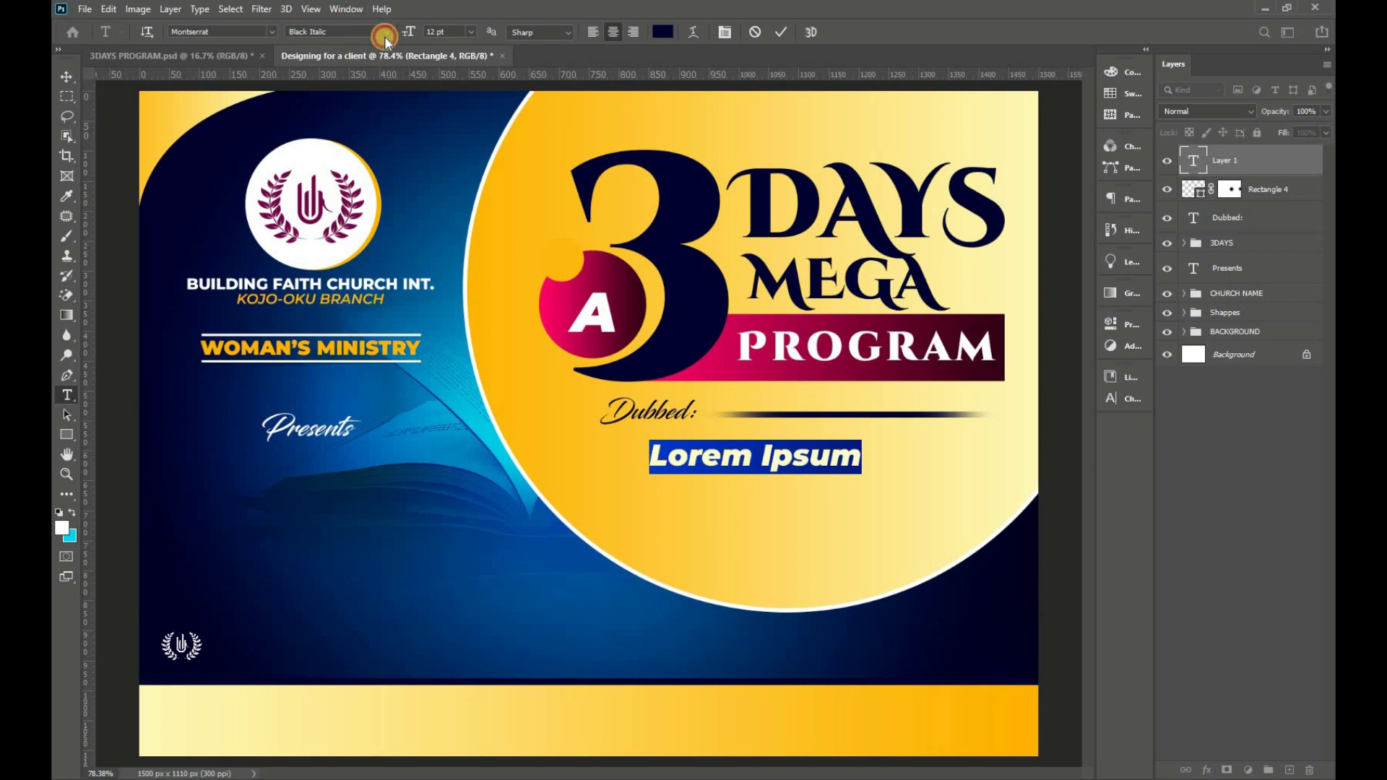
left_click(385, 33)
left_click(380, 227)
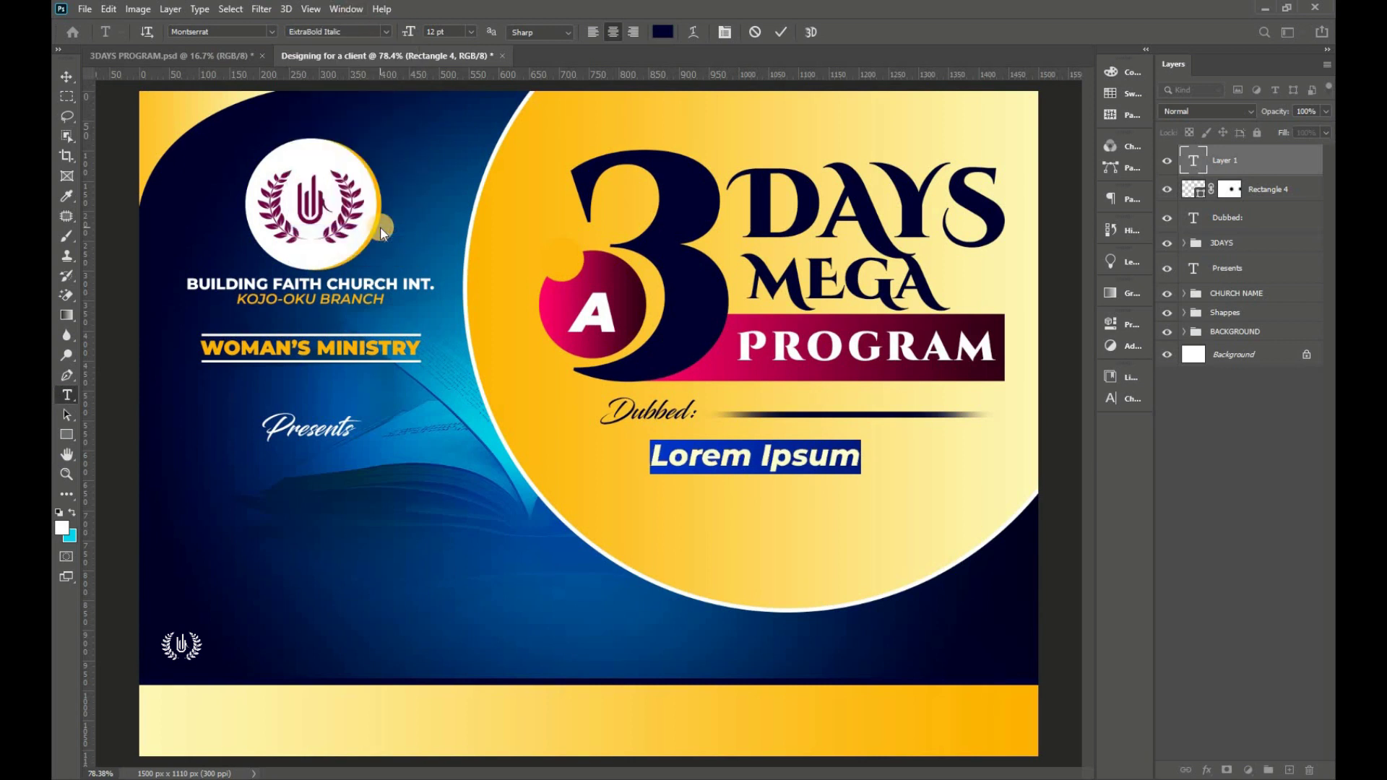
- Type 'Virtuous' and 'Woman' on two lines and tighten the leading
type("Virt")
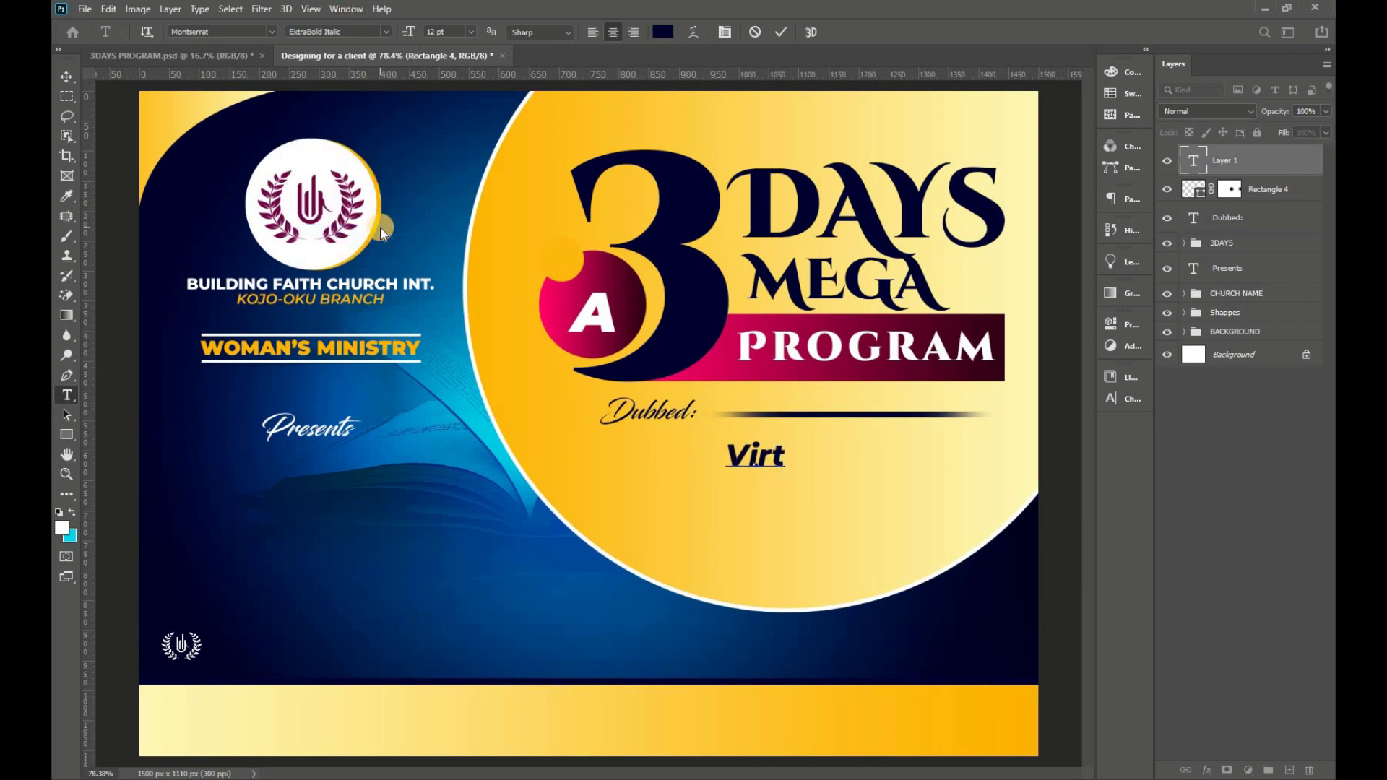
type("uous")
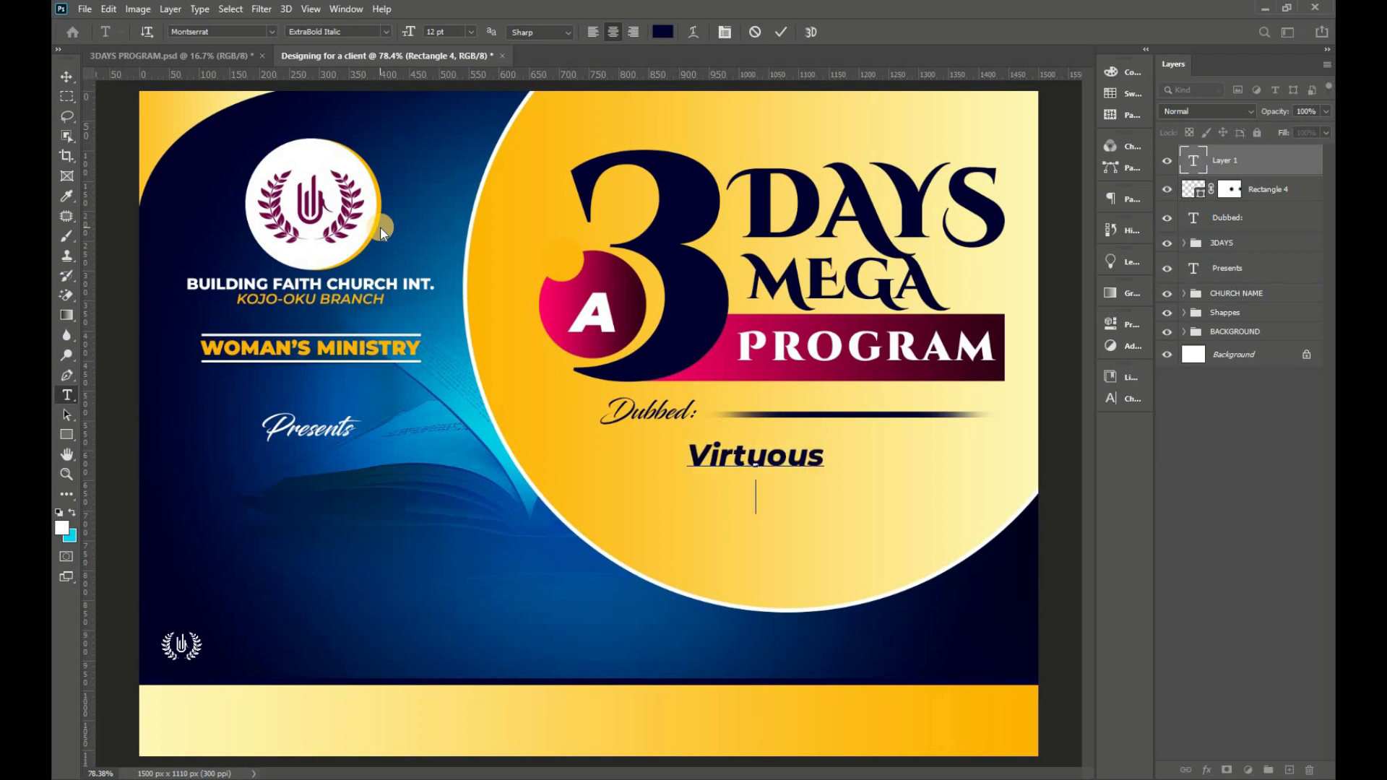
key("Return")
type("Woma")
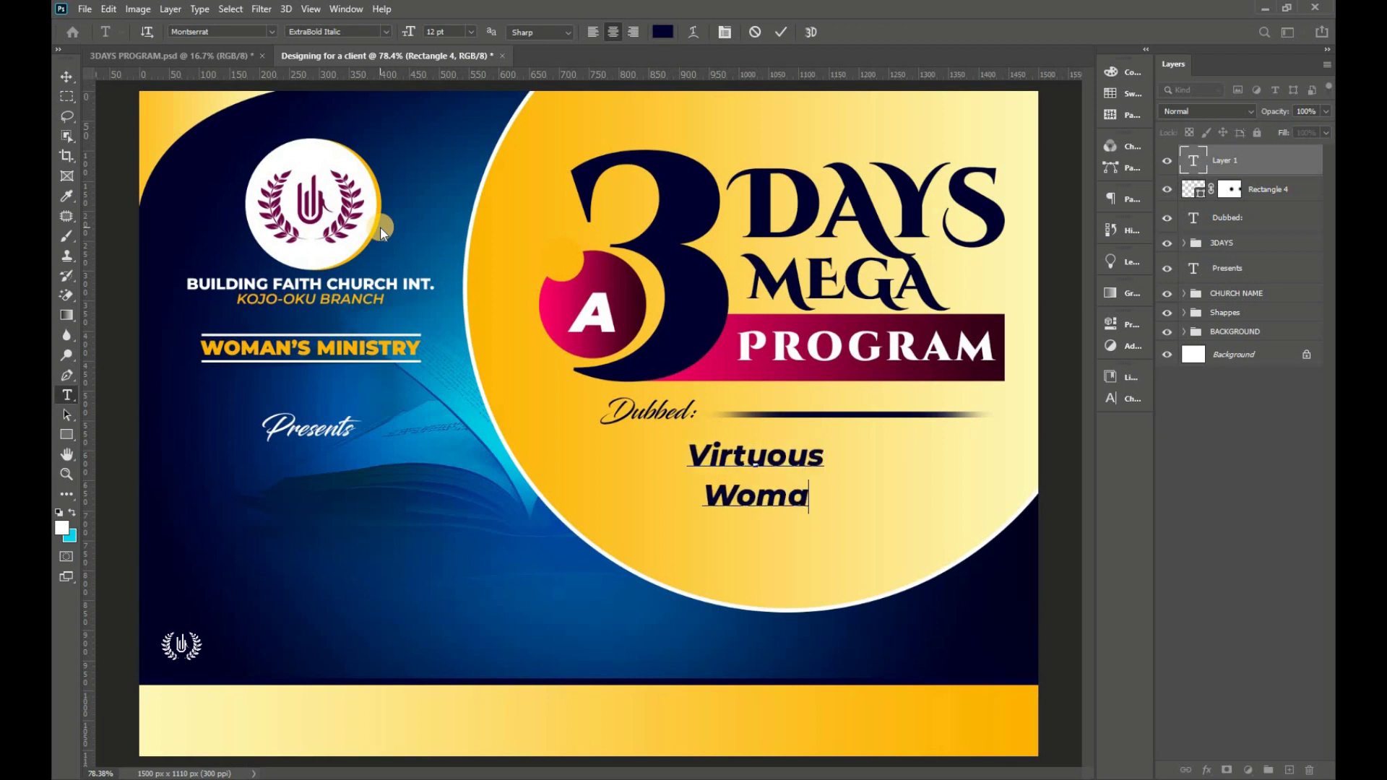
type("n")
key("ctrl+Return")
key("ctrl+a")
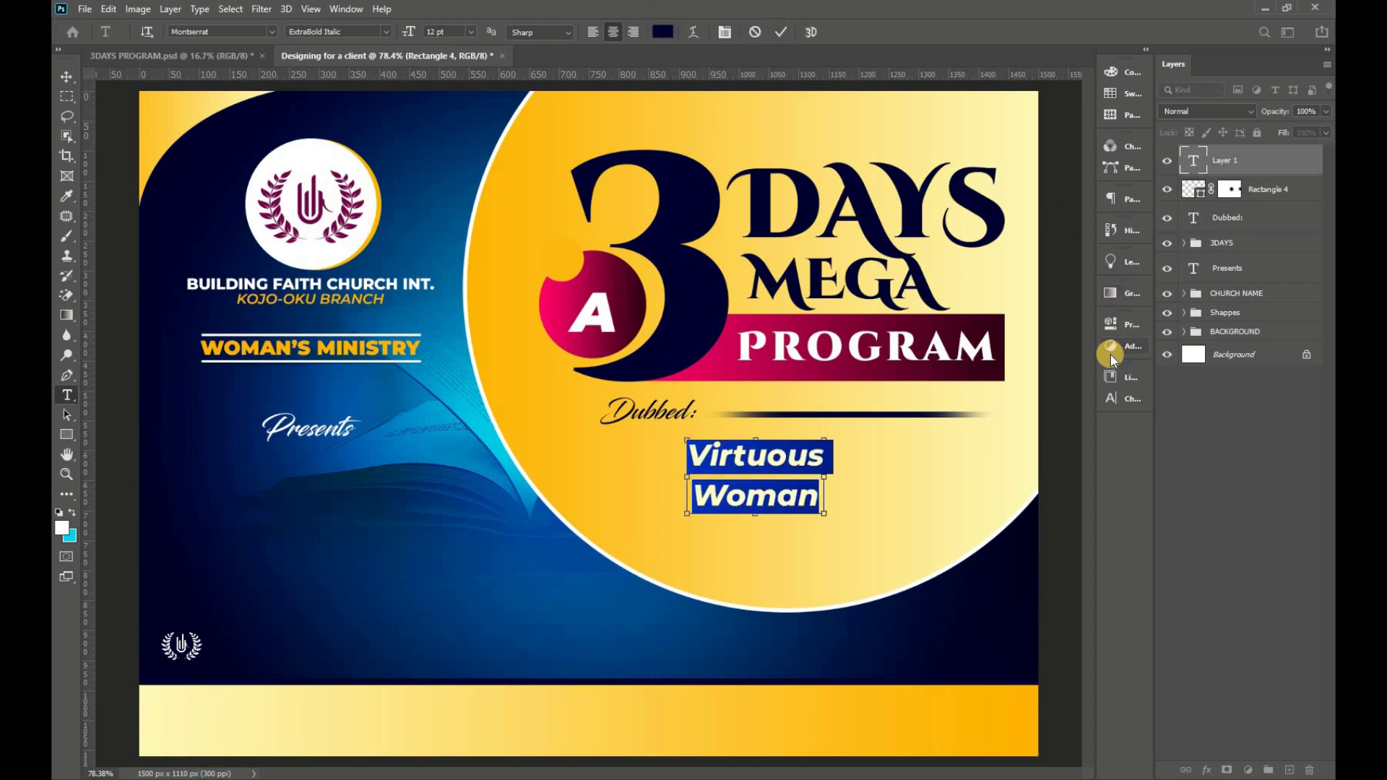
key("ctrl+t")
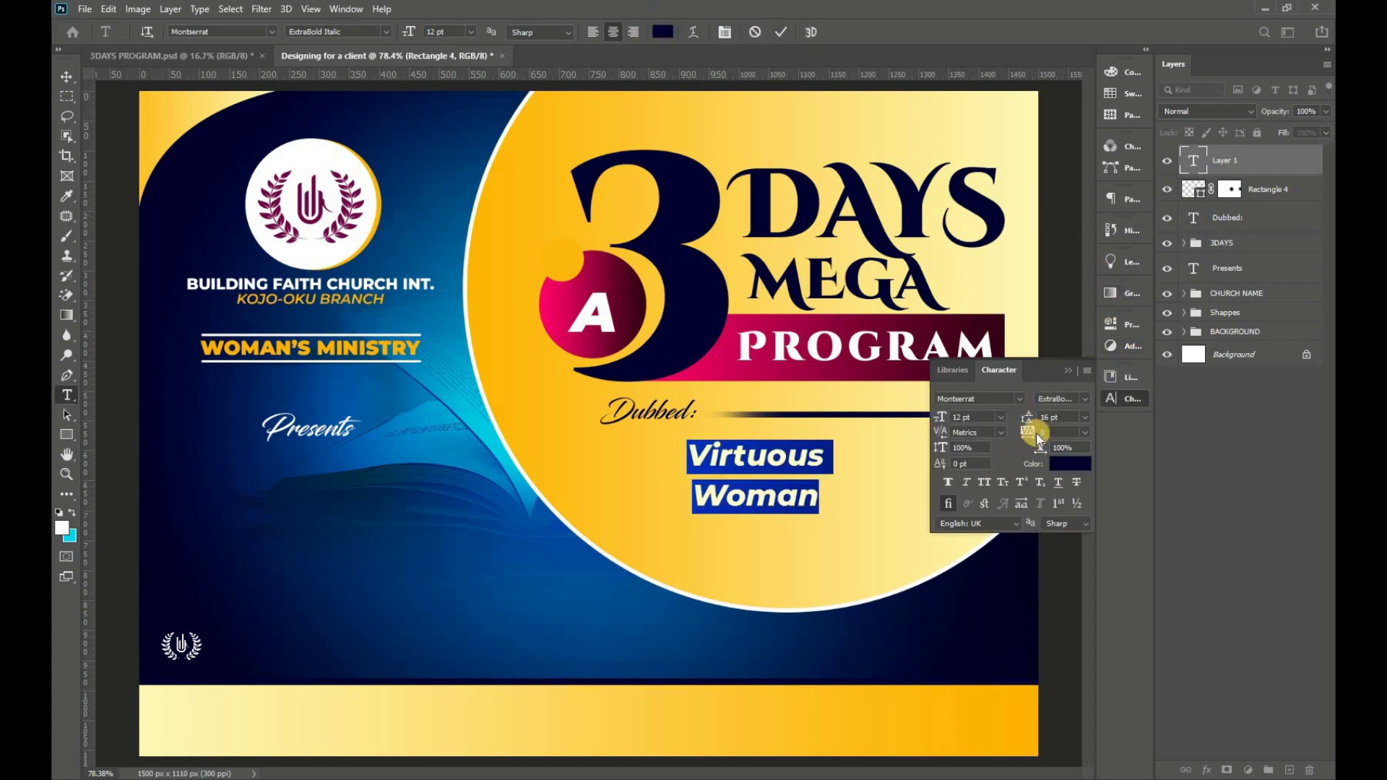
left_click_drag(1028, 422, 1021, 424)
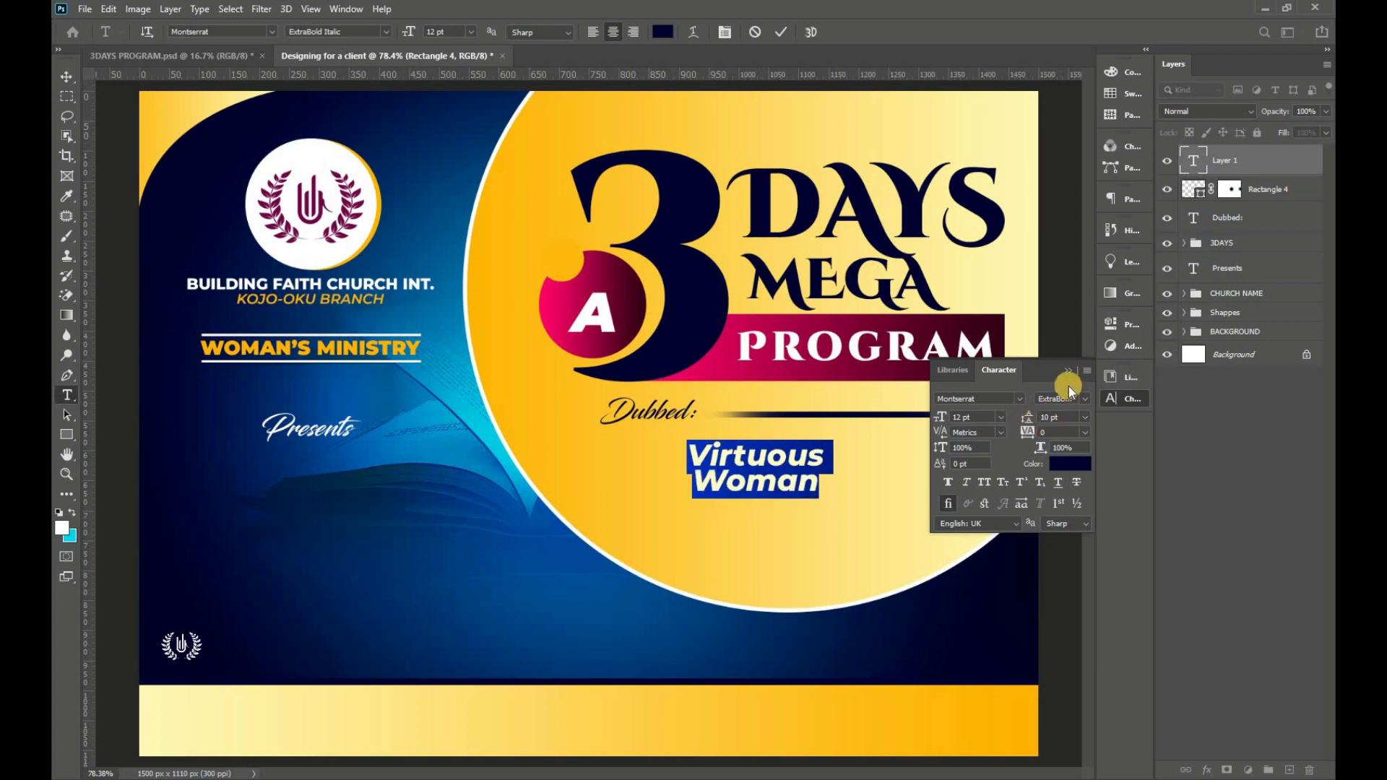
left_click(1068, 371)
- Enlarge the Virtuous Woman title to about 19.5 pt to fill the space
left_click(780, 31)
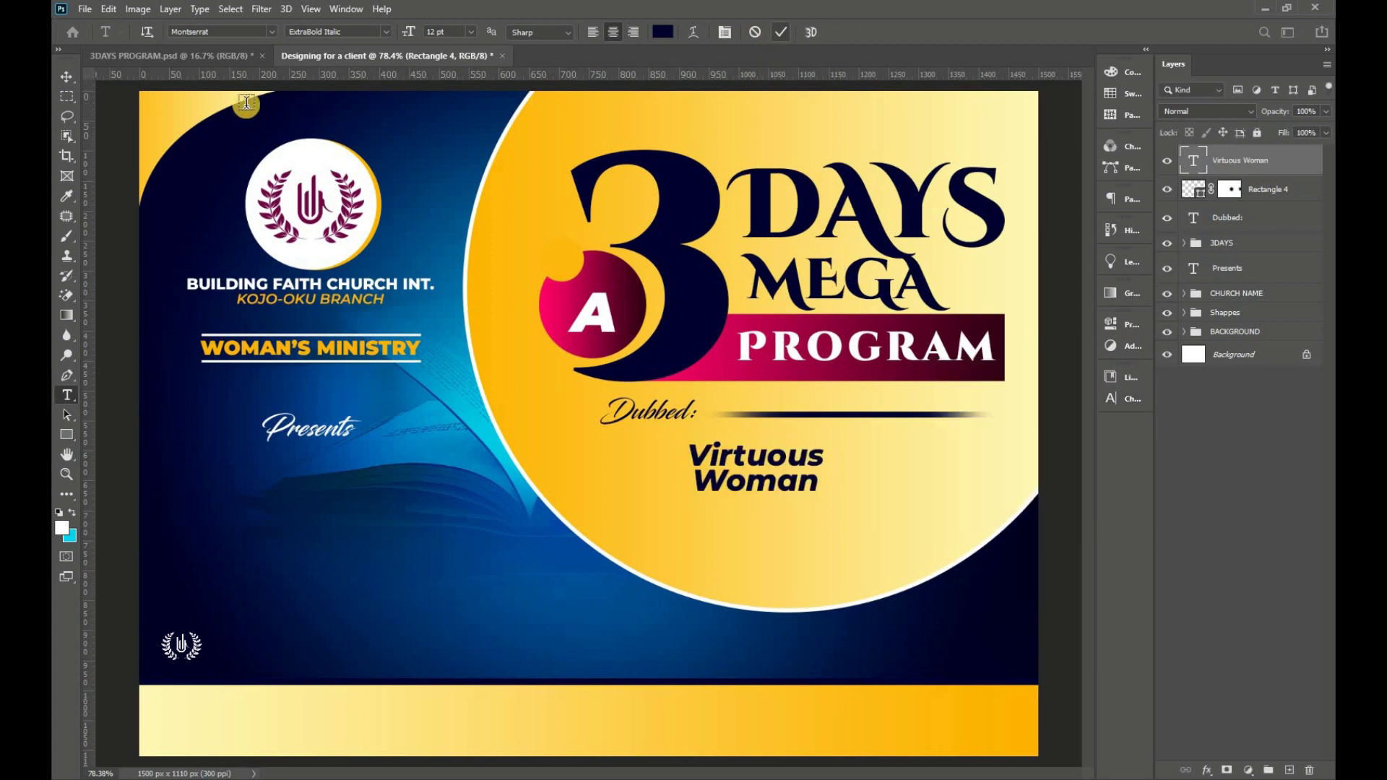
key("ctrl+t")
mouse_move(854, 505)
left_mouse_down()
mouse_move(905, 546)
mouse_move(892, 528)
left_mouse_up()
left_click_drag(821, 495, 844, 496)
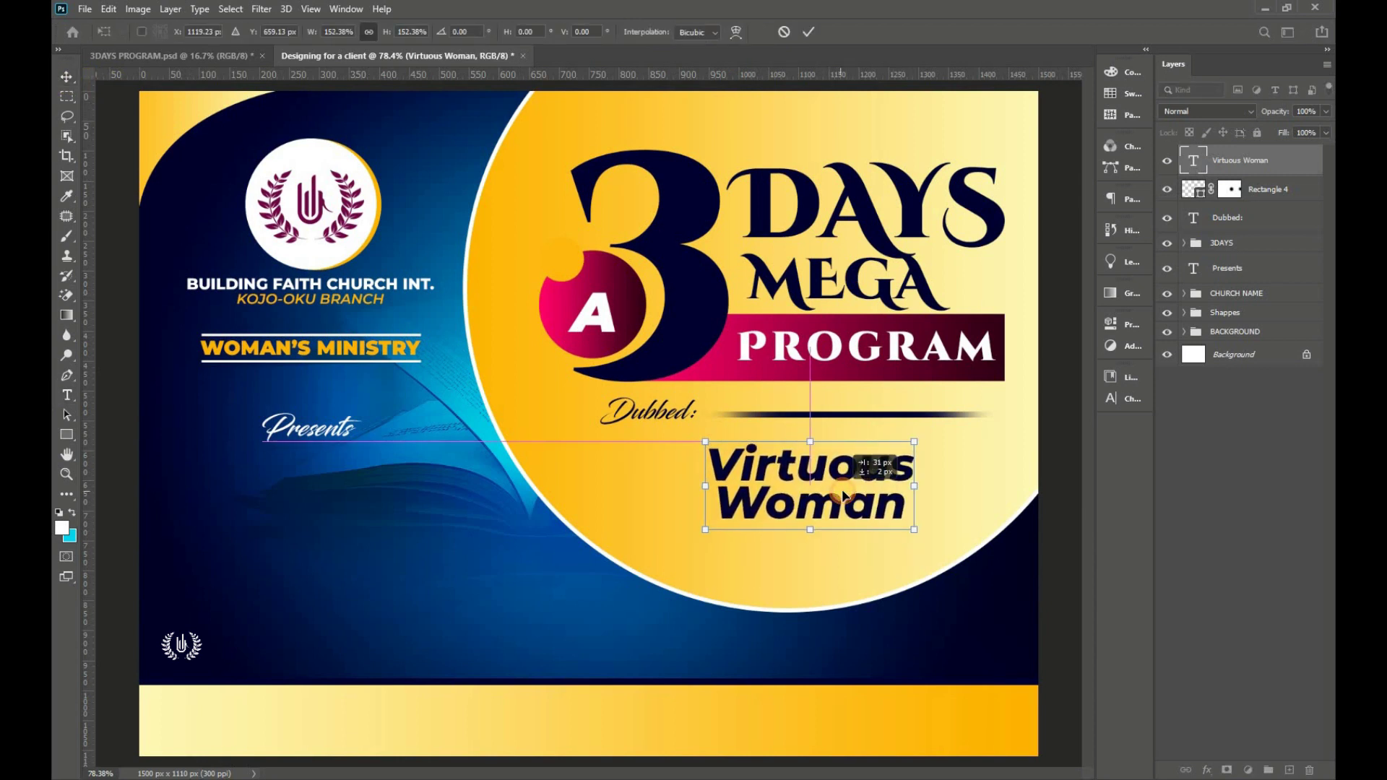
left_click_drag(809, 435, 812, 438)
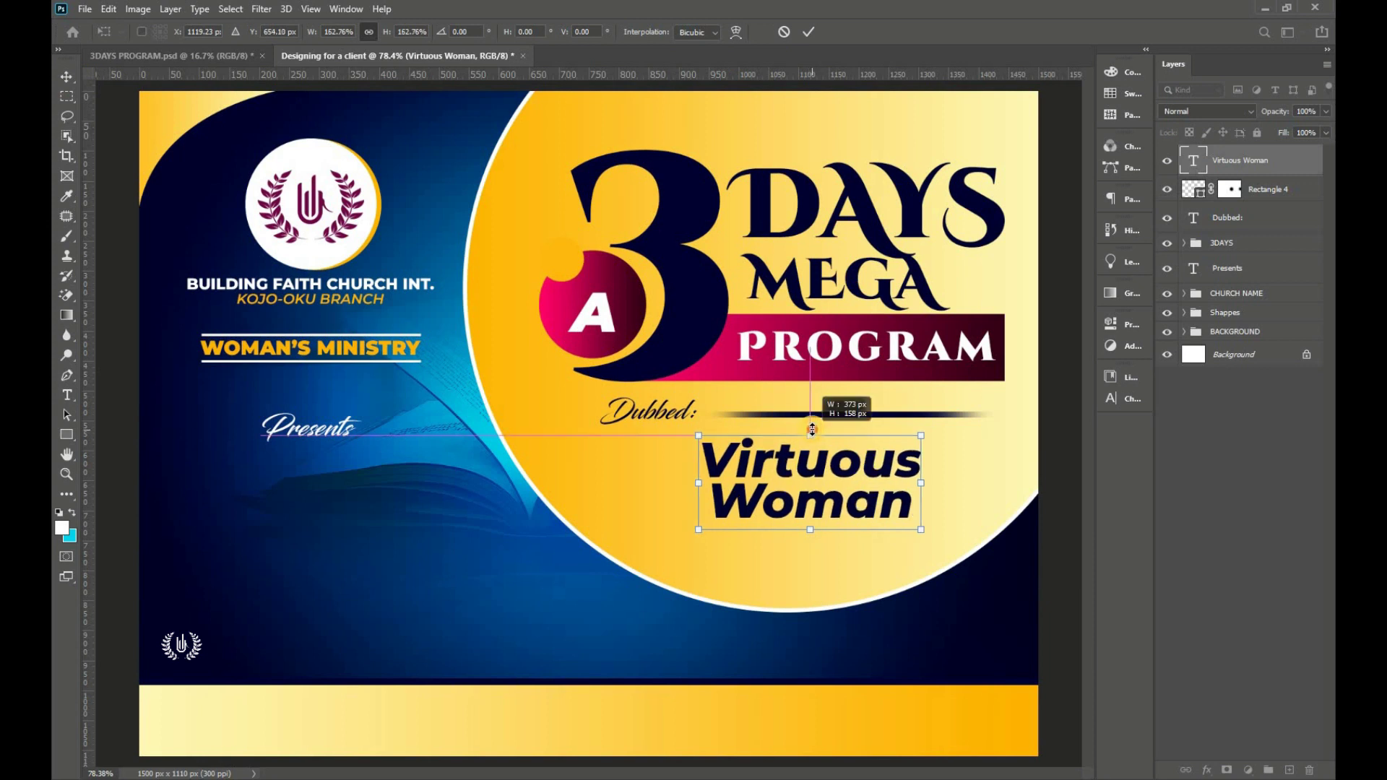
left_click(809, 31)
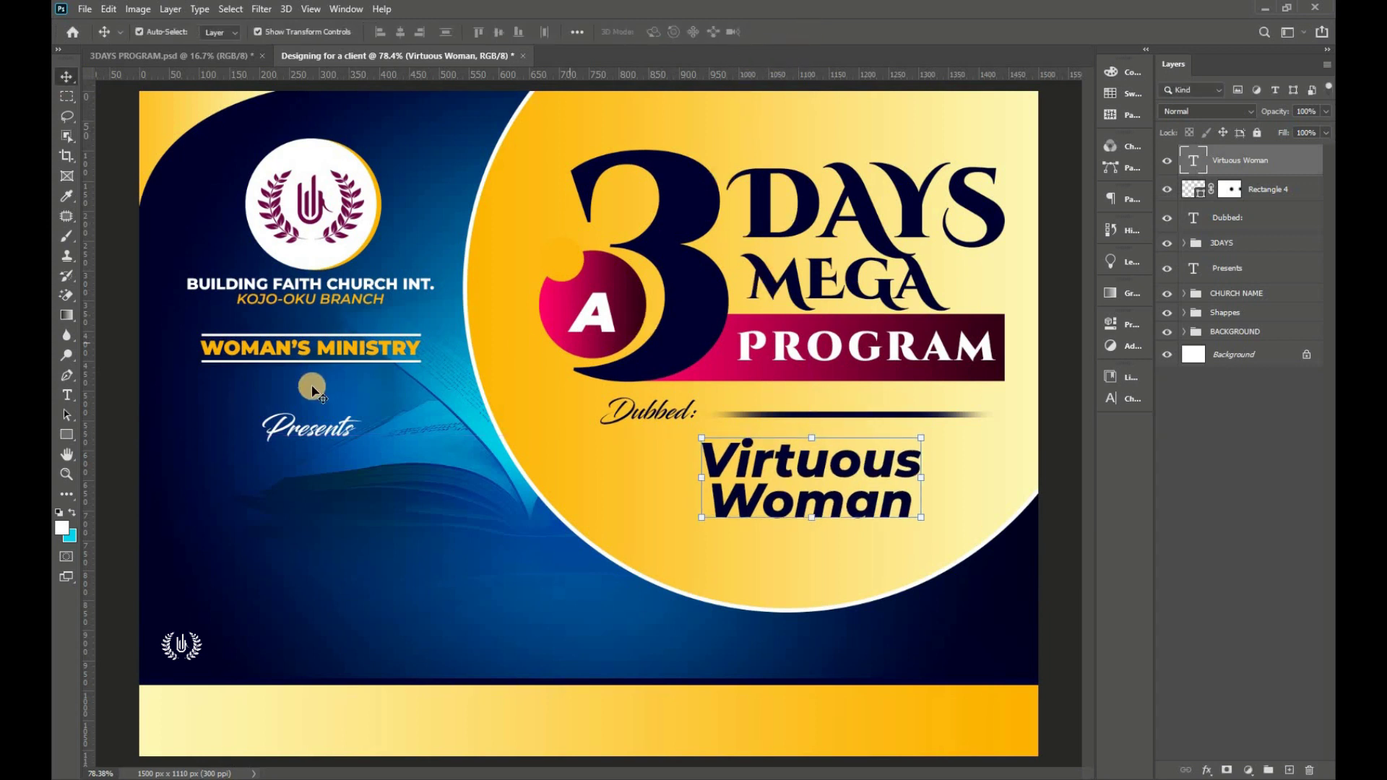
left_click(68, 396)
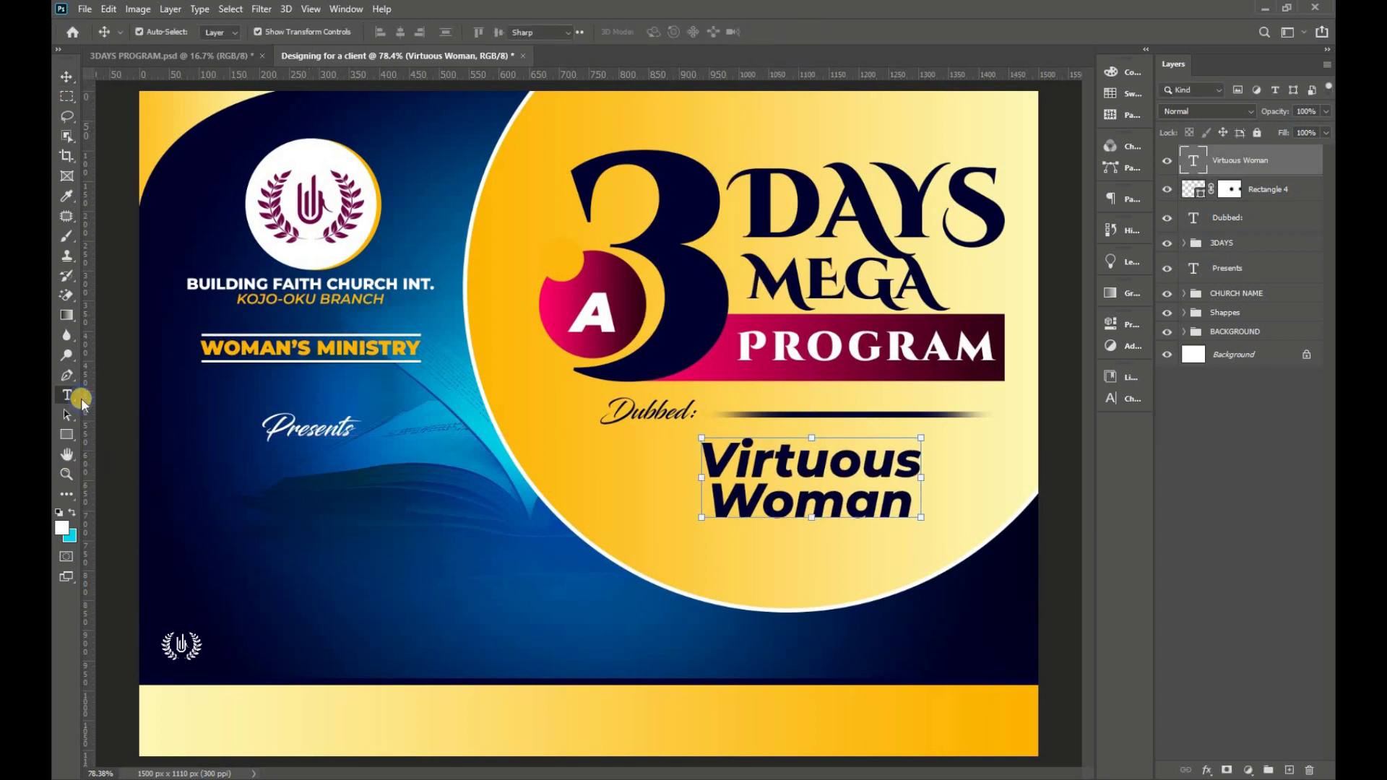
- Start a new text line under Virtuous Woman in Montserrat Medium
left_click(745, 561)
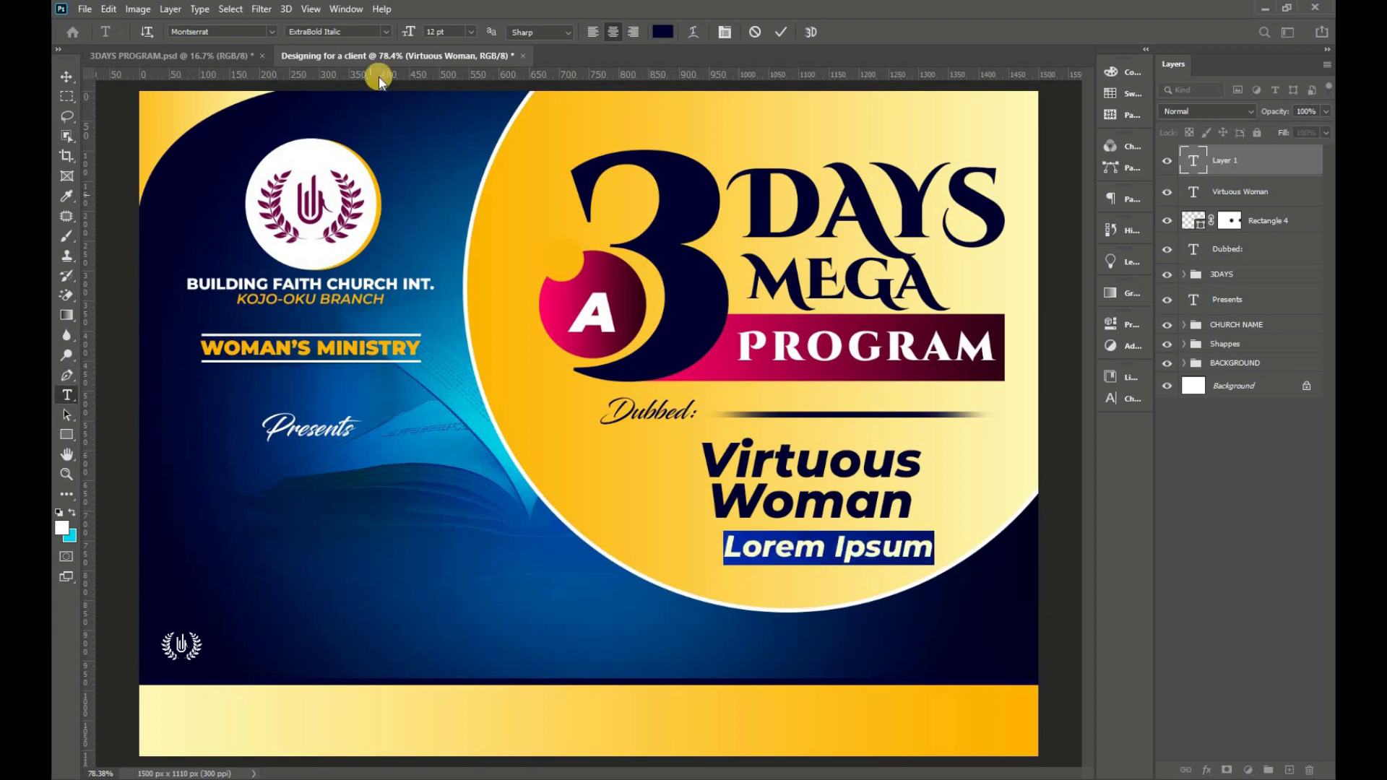
left_click(271, 32)
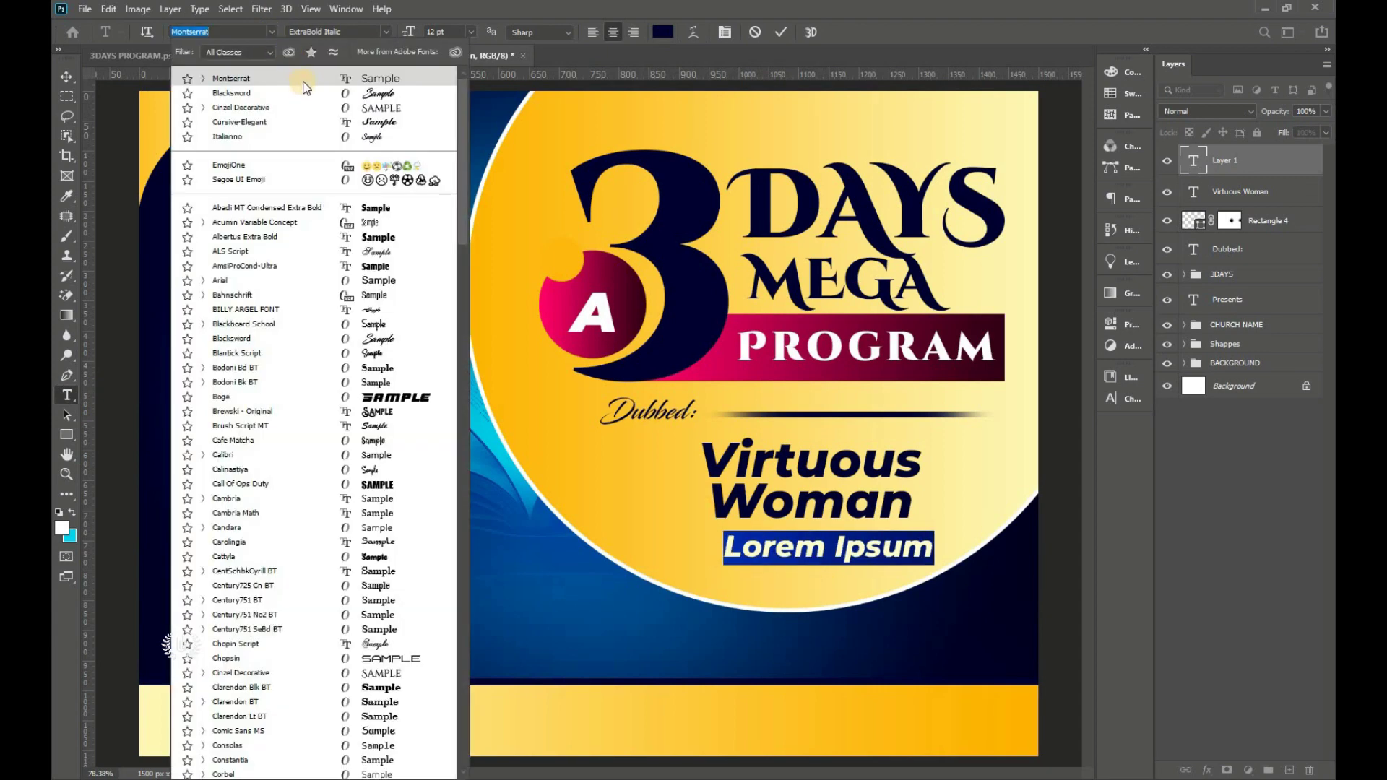
left_click(304, 78)
left_click(383, 32)
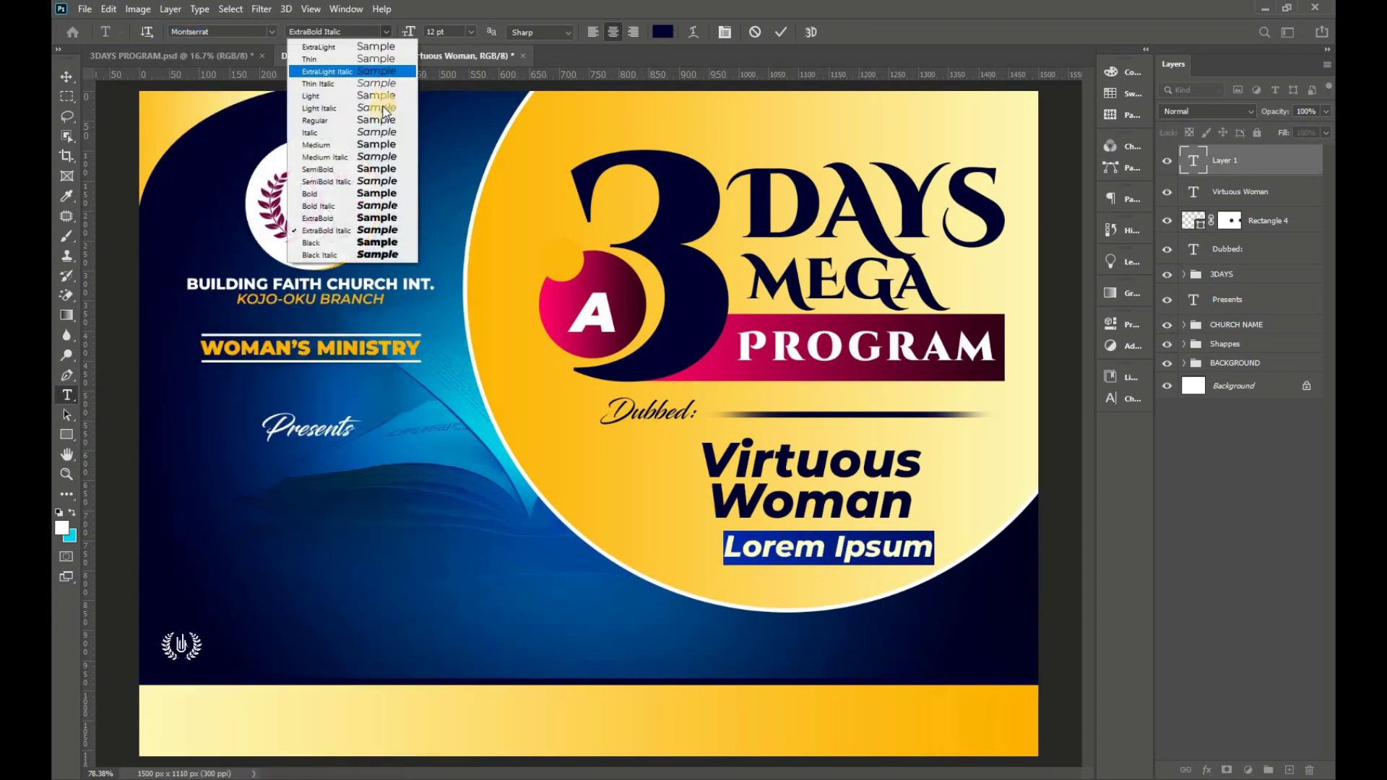
left_click(375, 169)
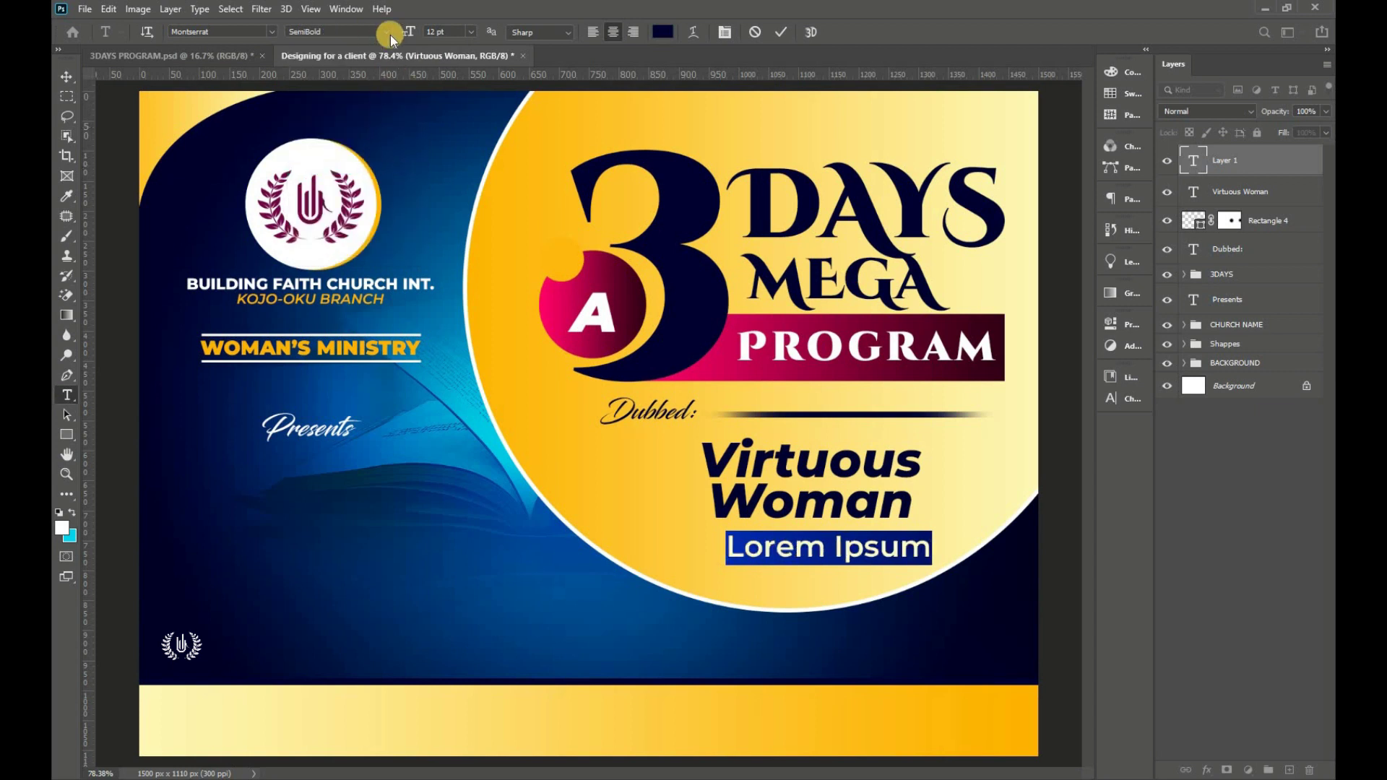
left_click(390, 35)
left_click(385, 145)
type("Prov")
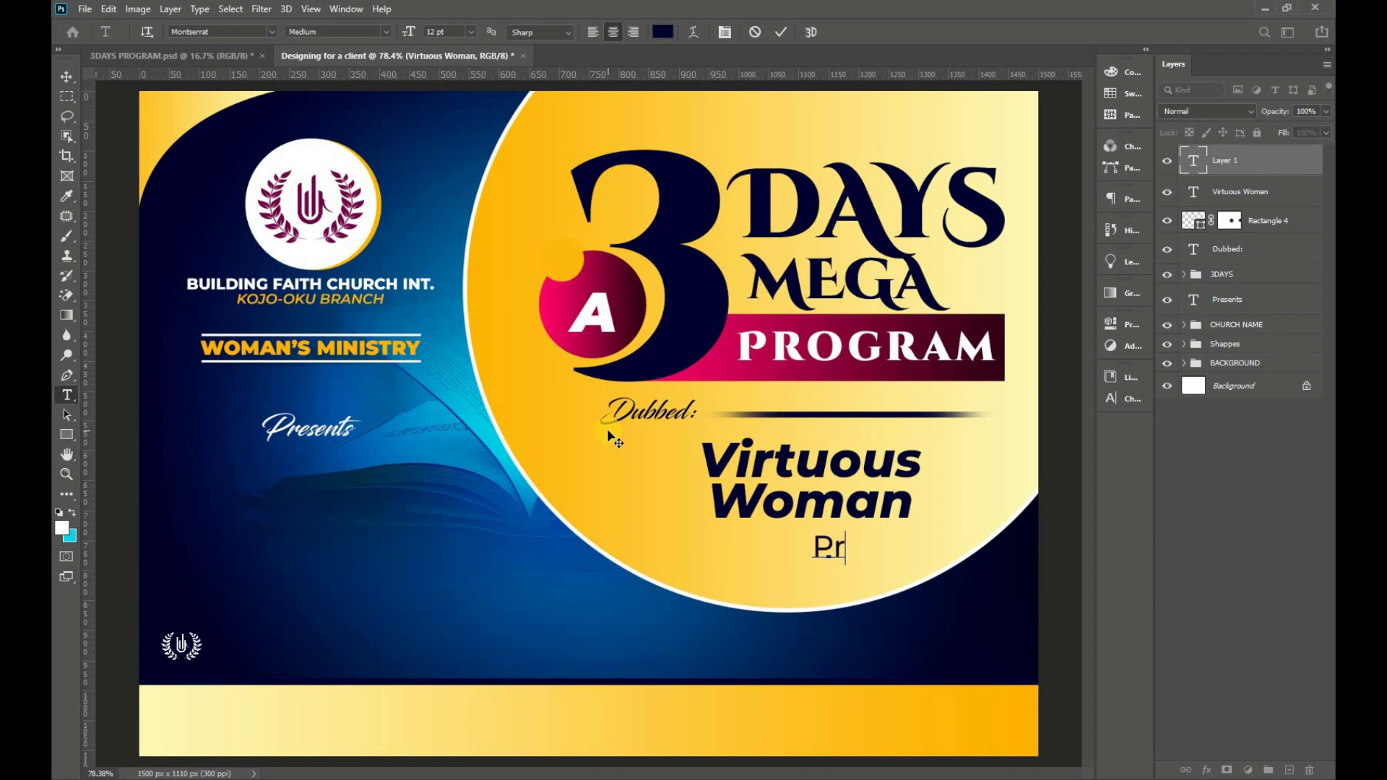
- Type 'Proverbs 31:10' and scale it to about 94%, centred under the title
type("erbs")
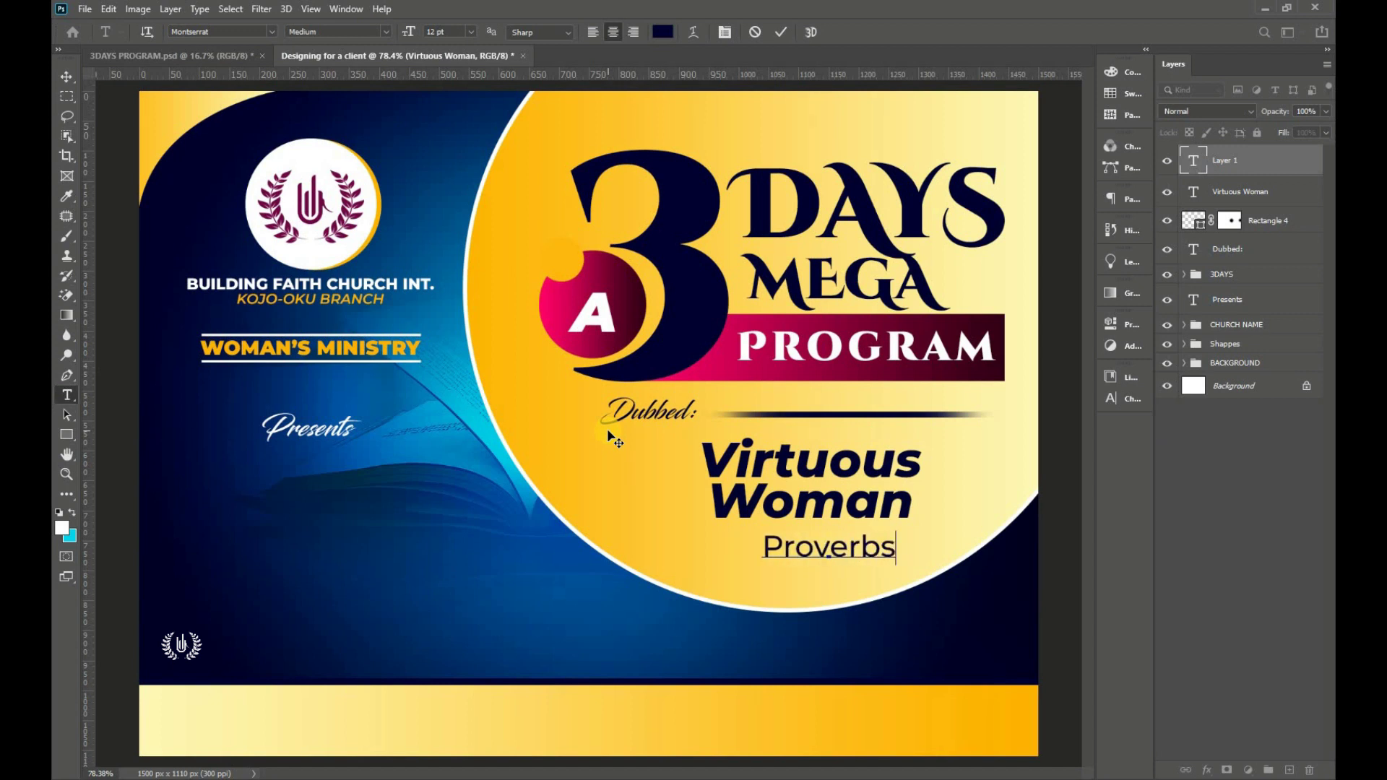
type(":")
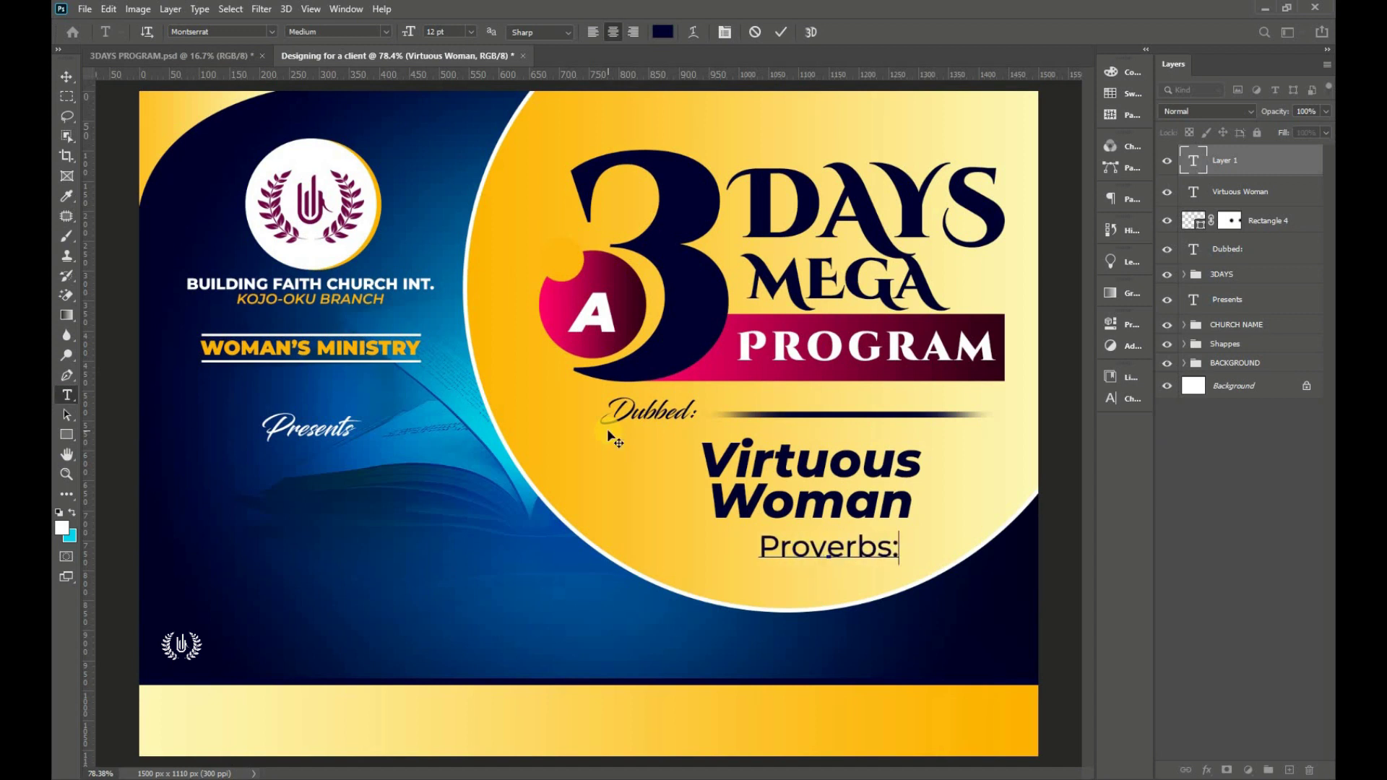
type("31")
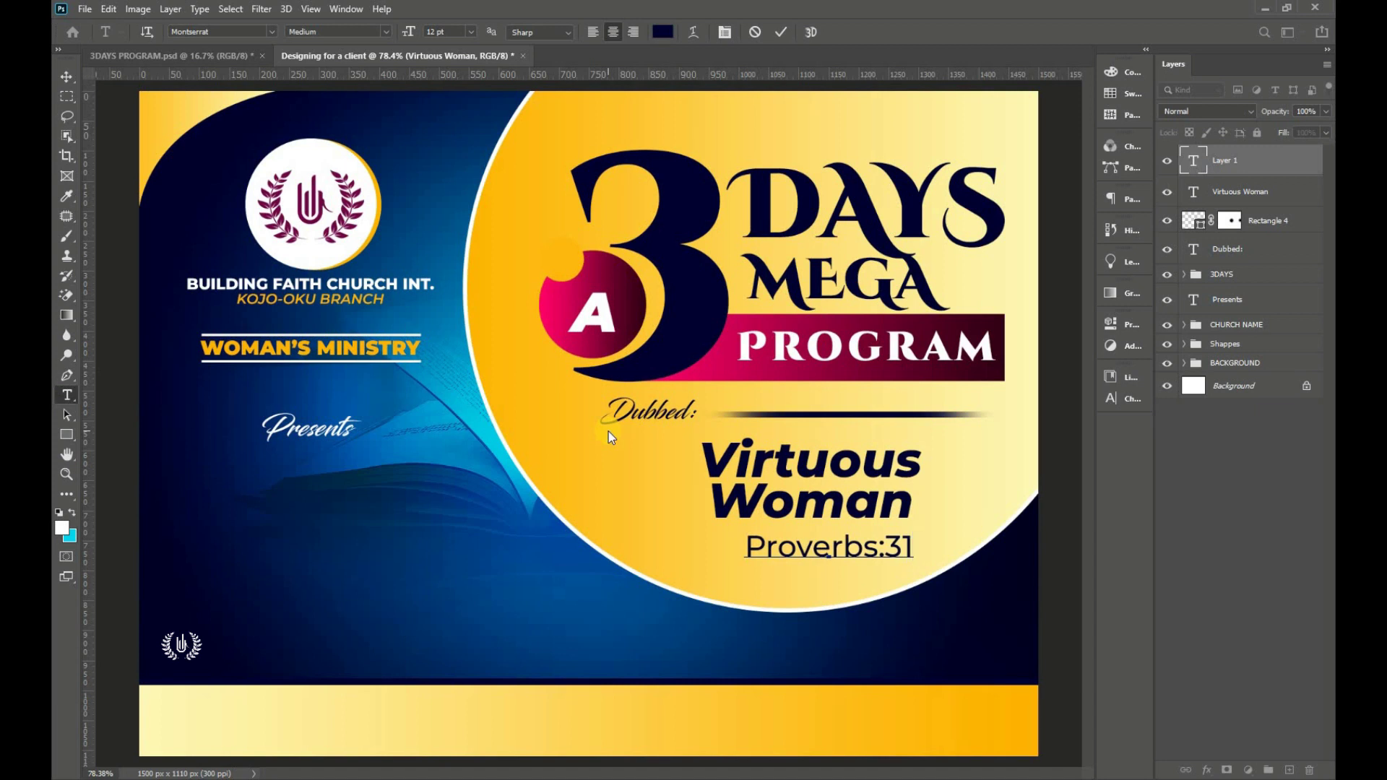
type(":")
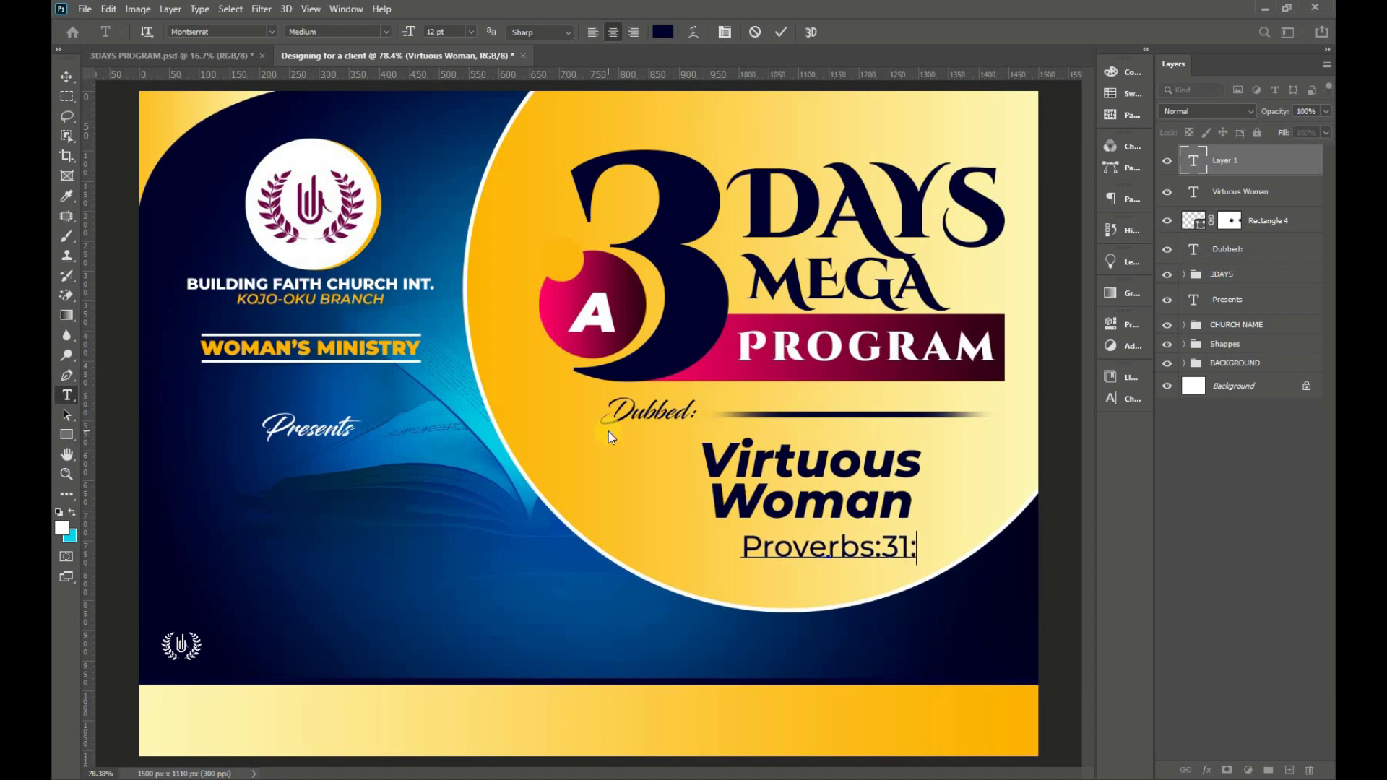
type("10")
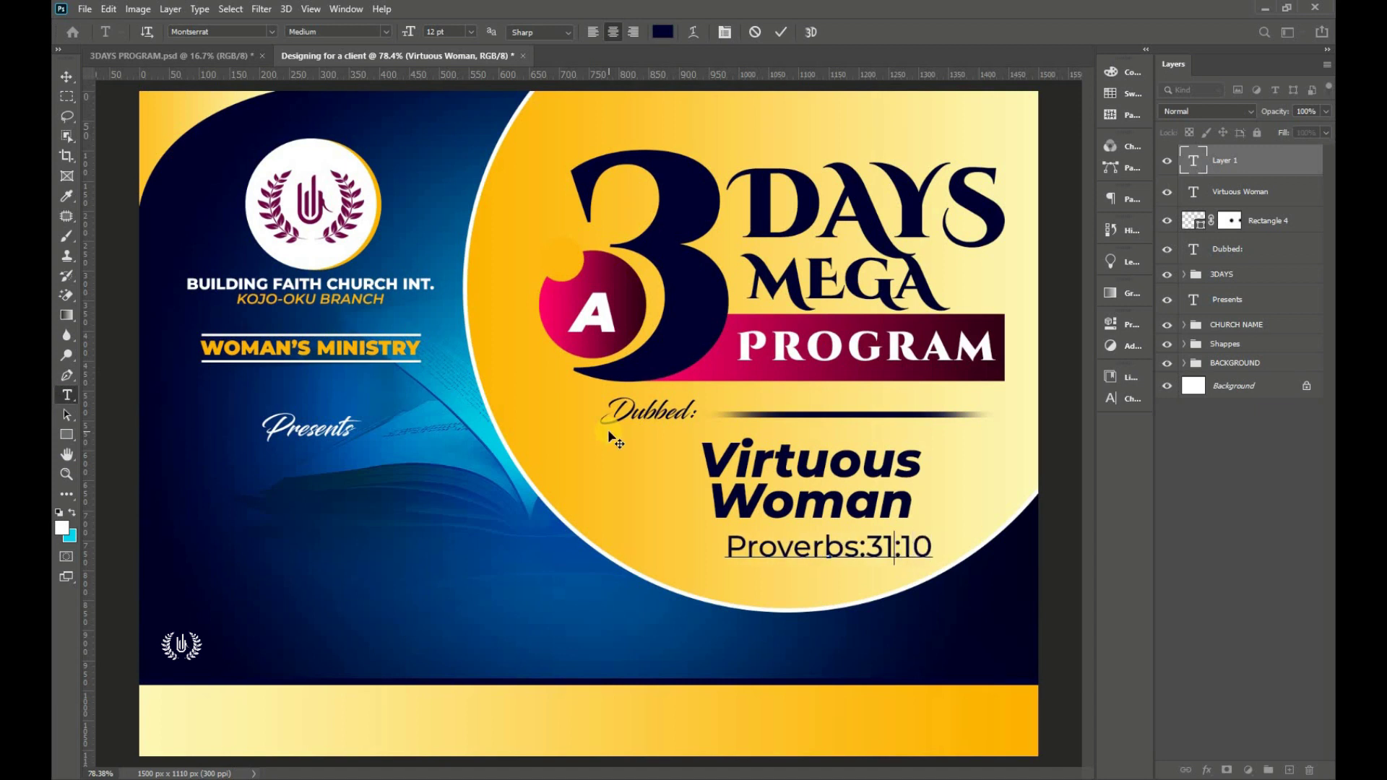
key("BackSpace")
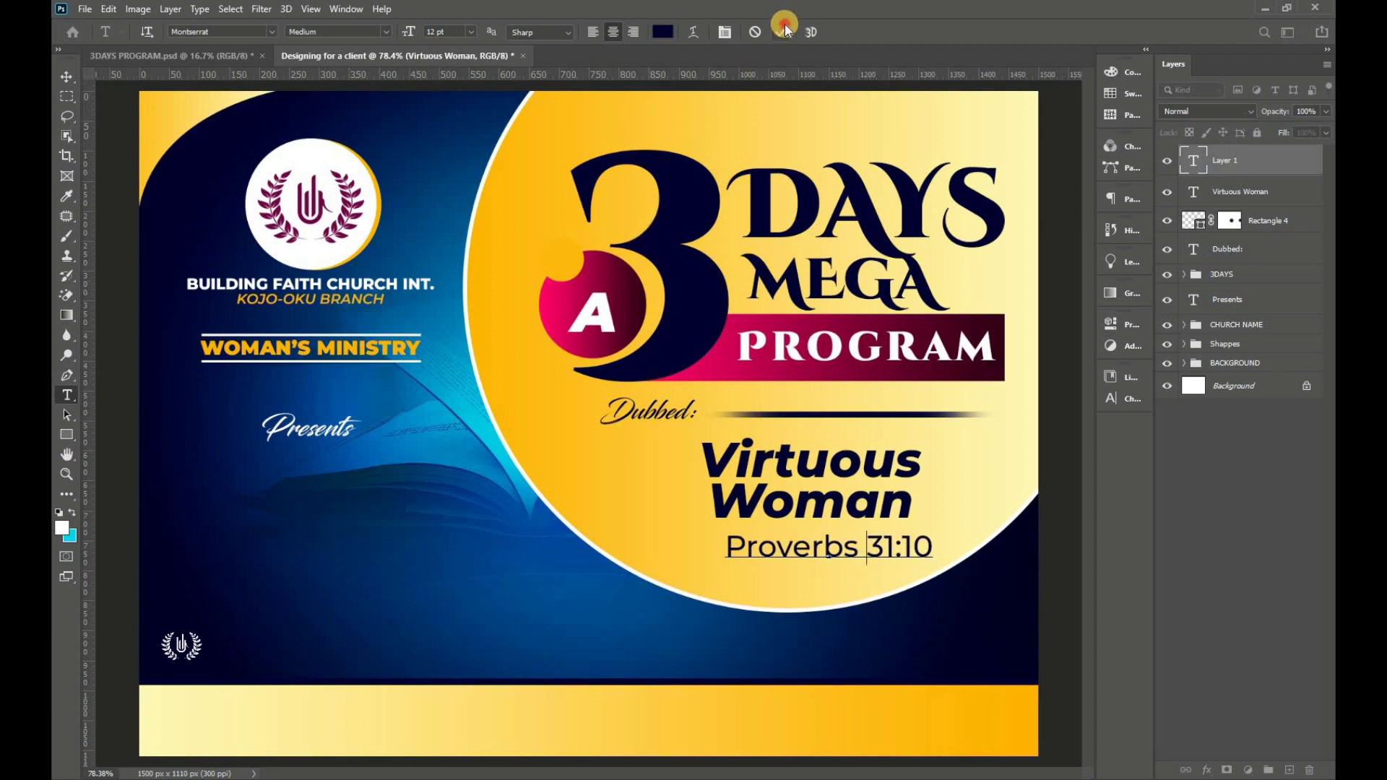
left_click(785, 29)
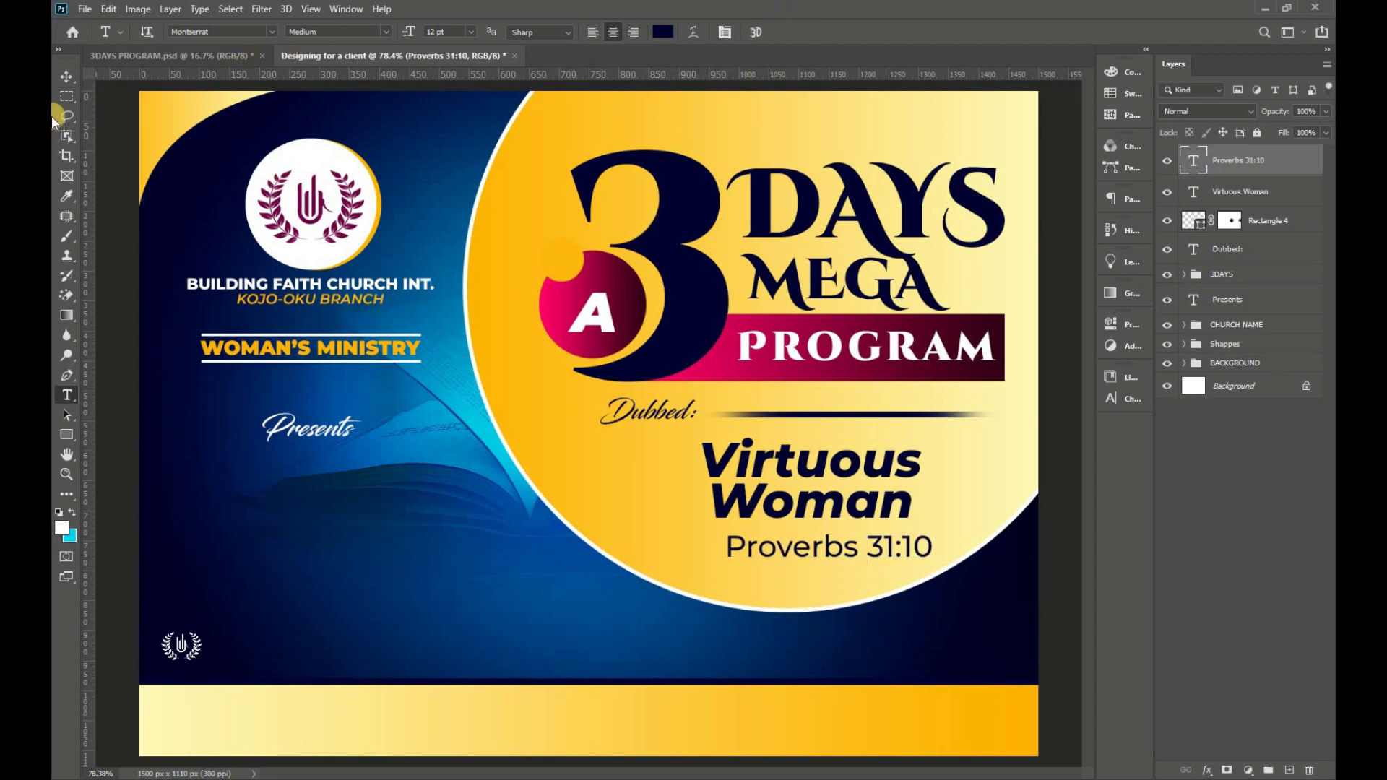
key("v")
left_click_drag(922, 555, 869, 547)
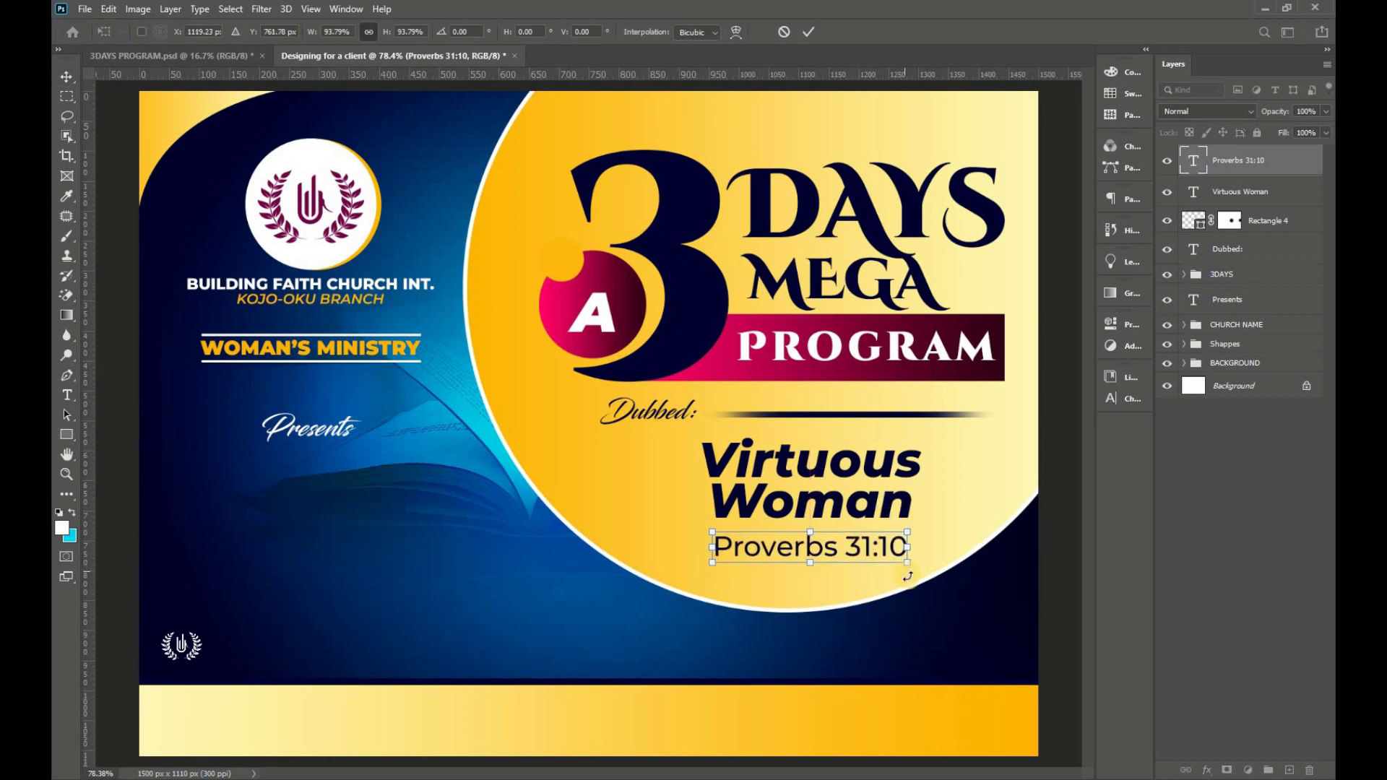
key("Return")
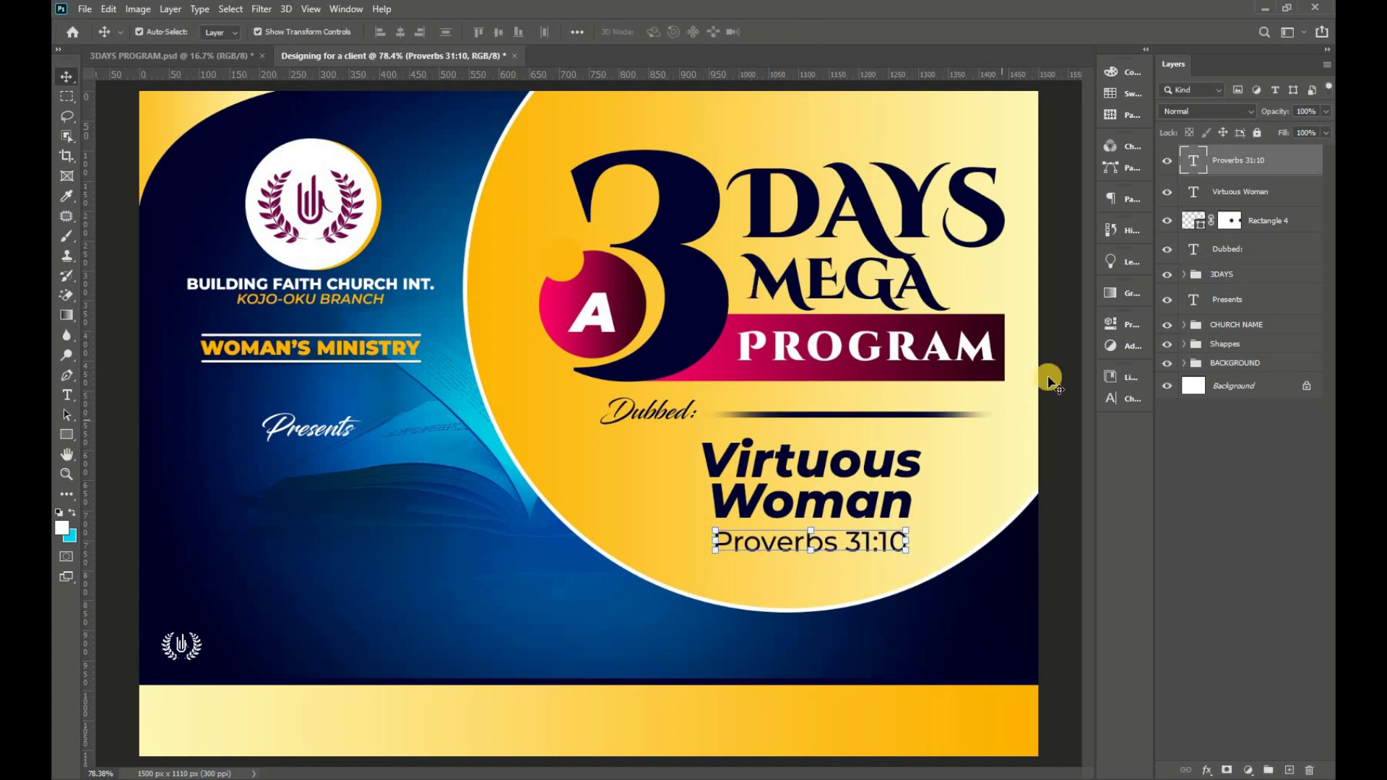
- Group the Dubbed:, Virtuous Woman and Proverbs 31:10 layers together
left_click(1060, 370)
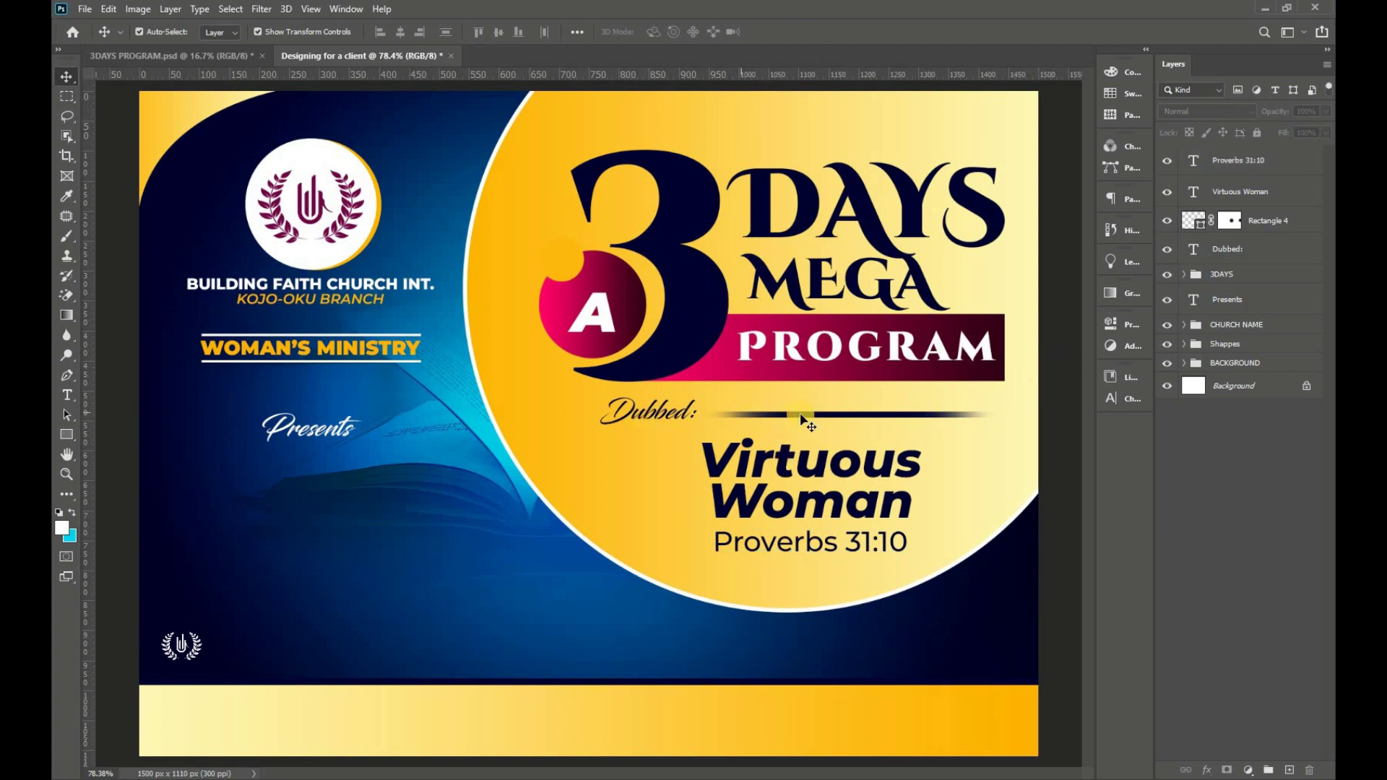
left_click(1245, 162)
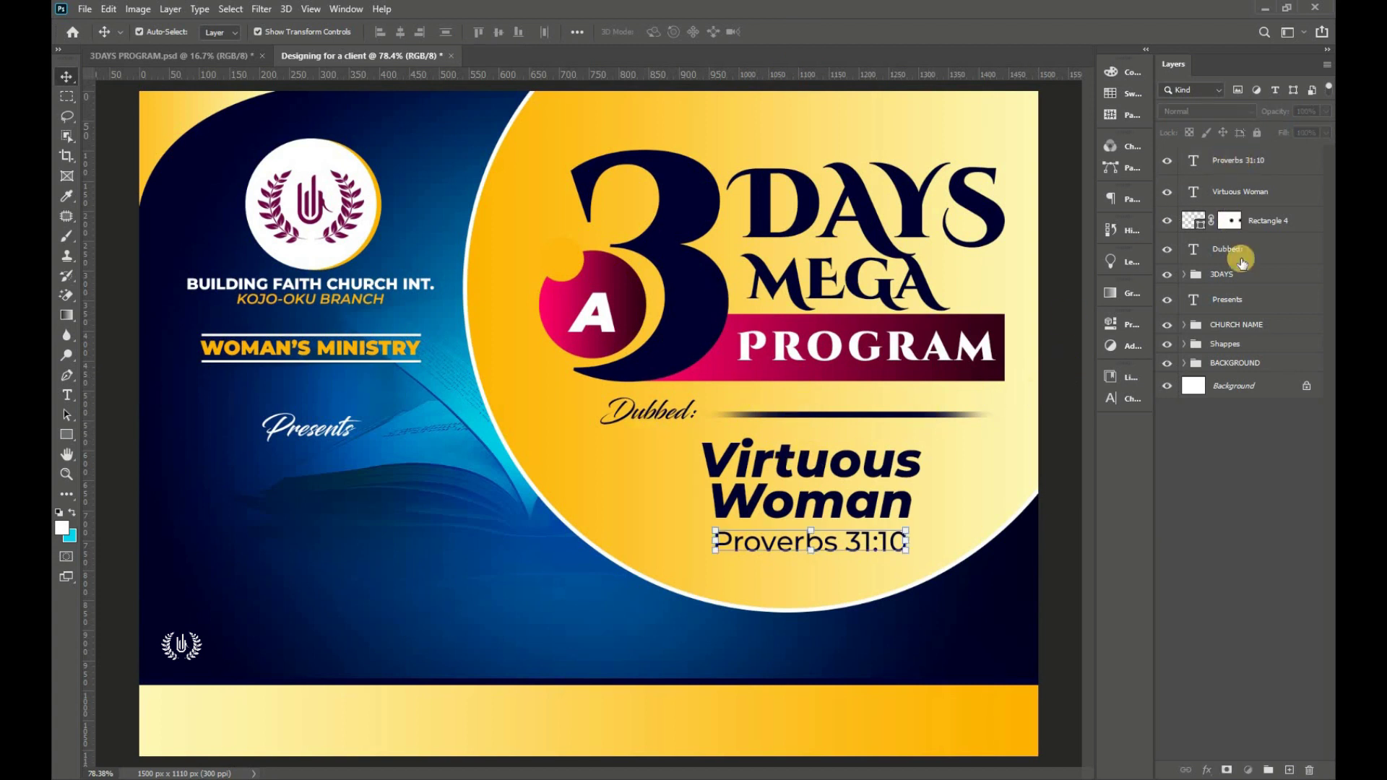
left_click(1257, 278, "shift")
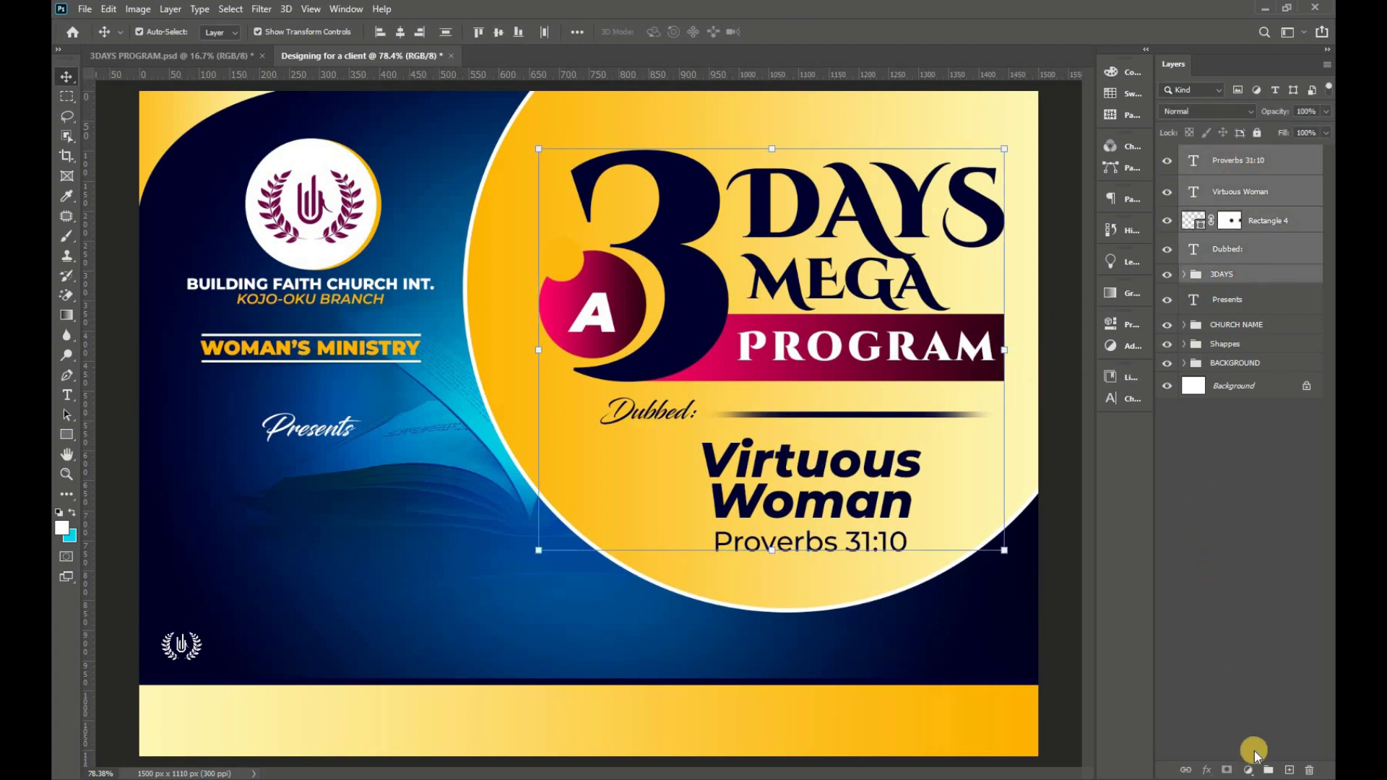
left_click(1214, 288)
left_click(1243, 249)
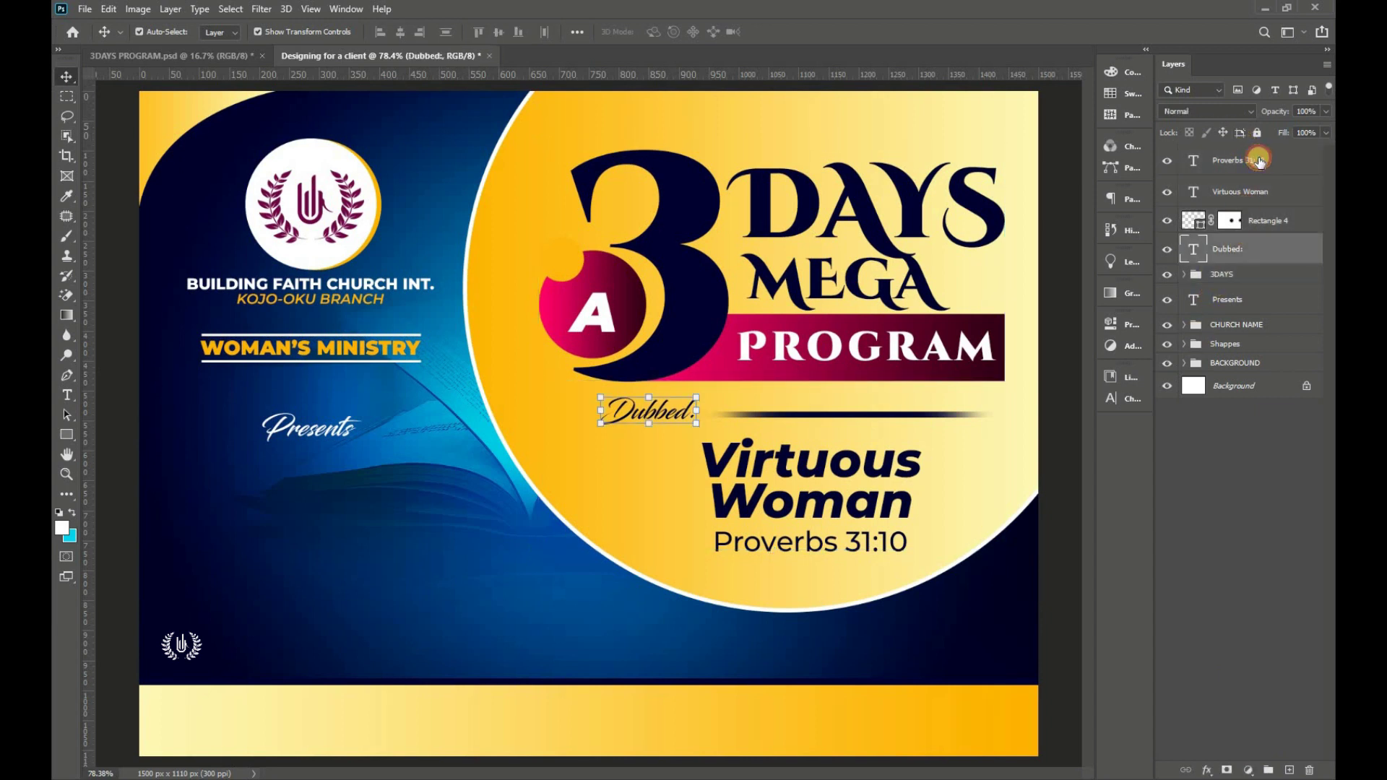
left_click(1258, 159, "shift")
left_click(1270, 765)
type("Dubbed")
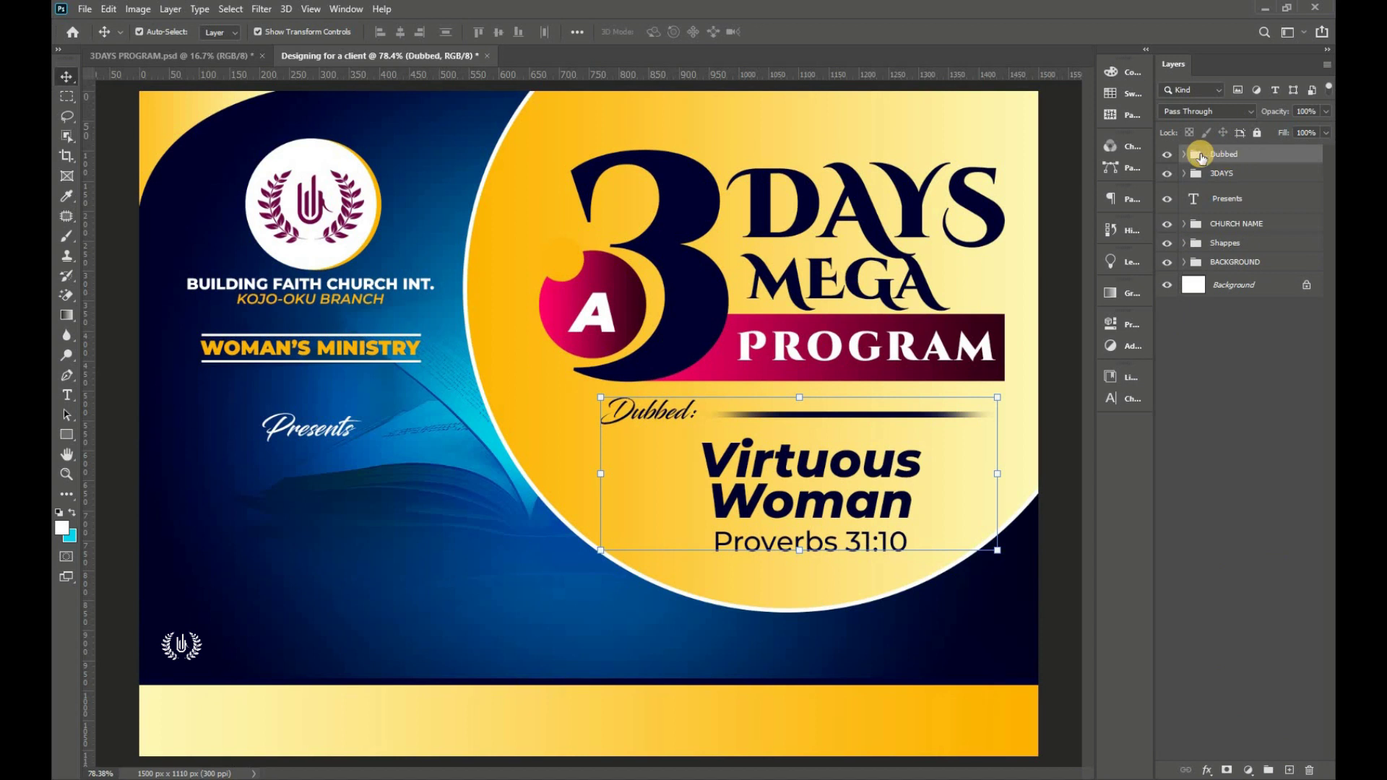
- Combine the Dubbed group and the 3DAYS group into one 3DAYS group
left_click(1248, 176, "shift")
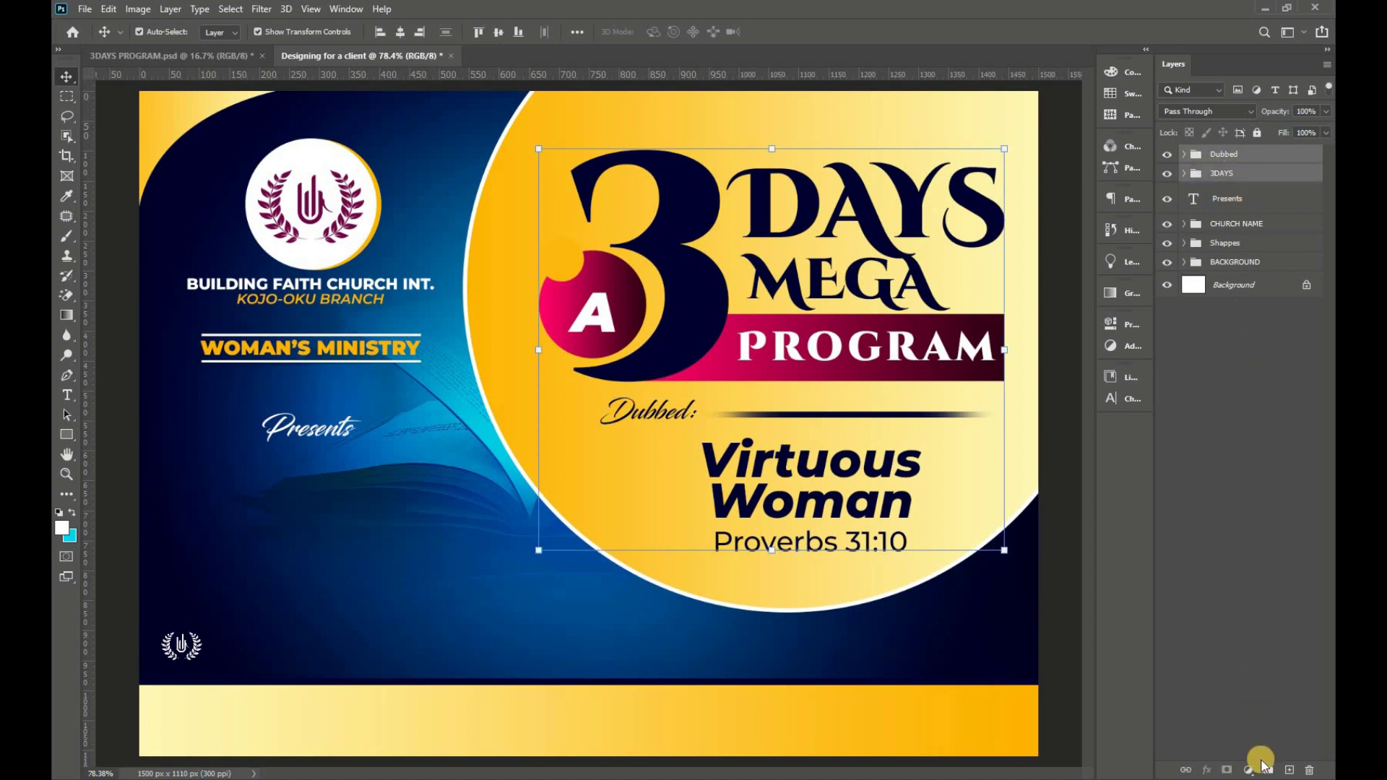
left_click(1268, 770)
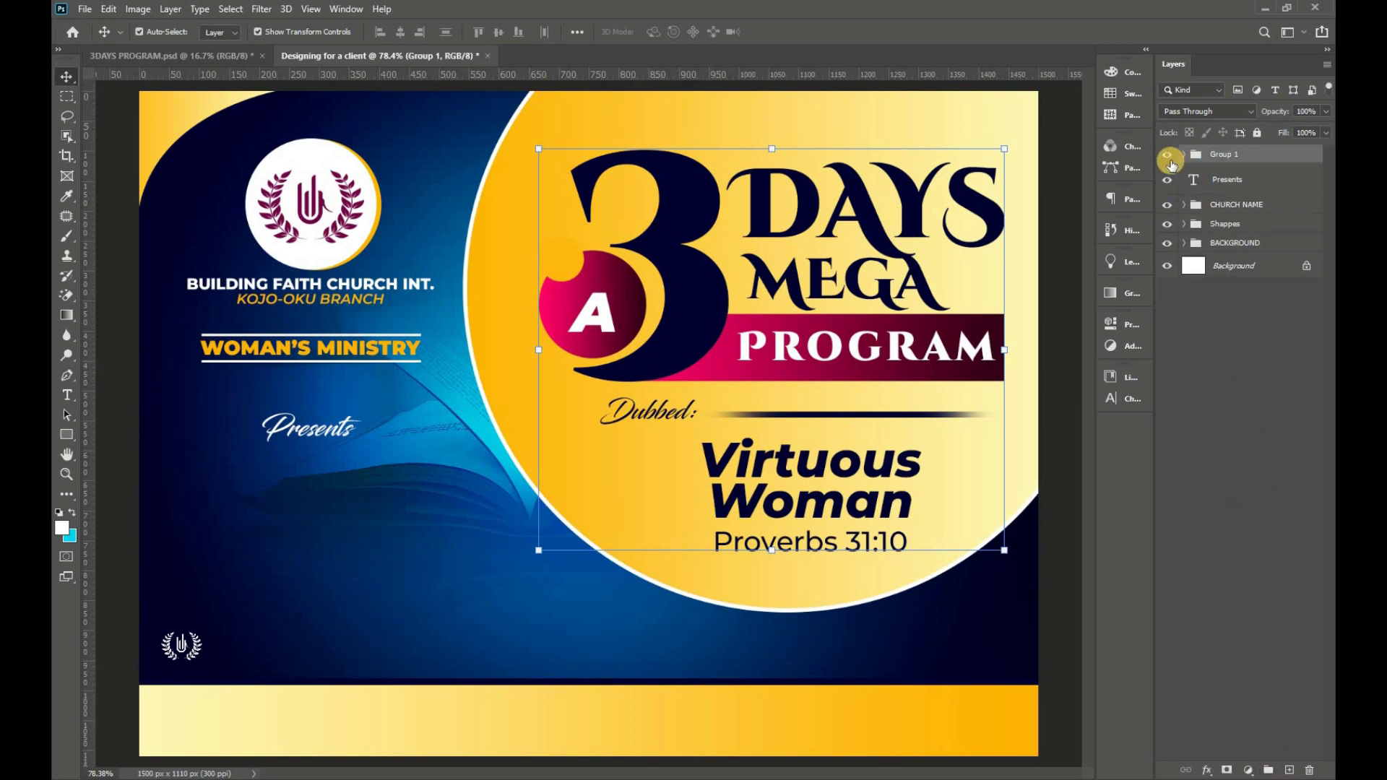
left_click(1163, 155)
type("3DAYS")
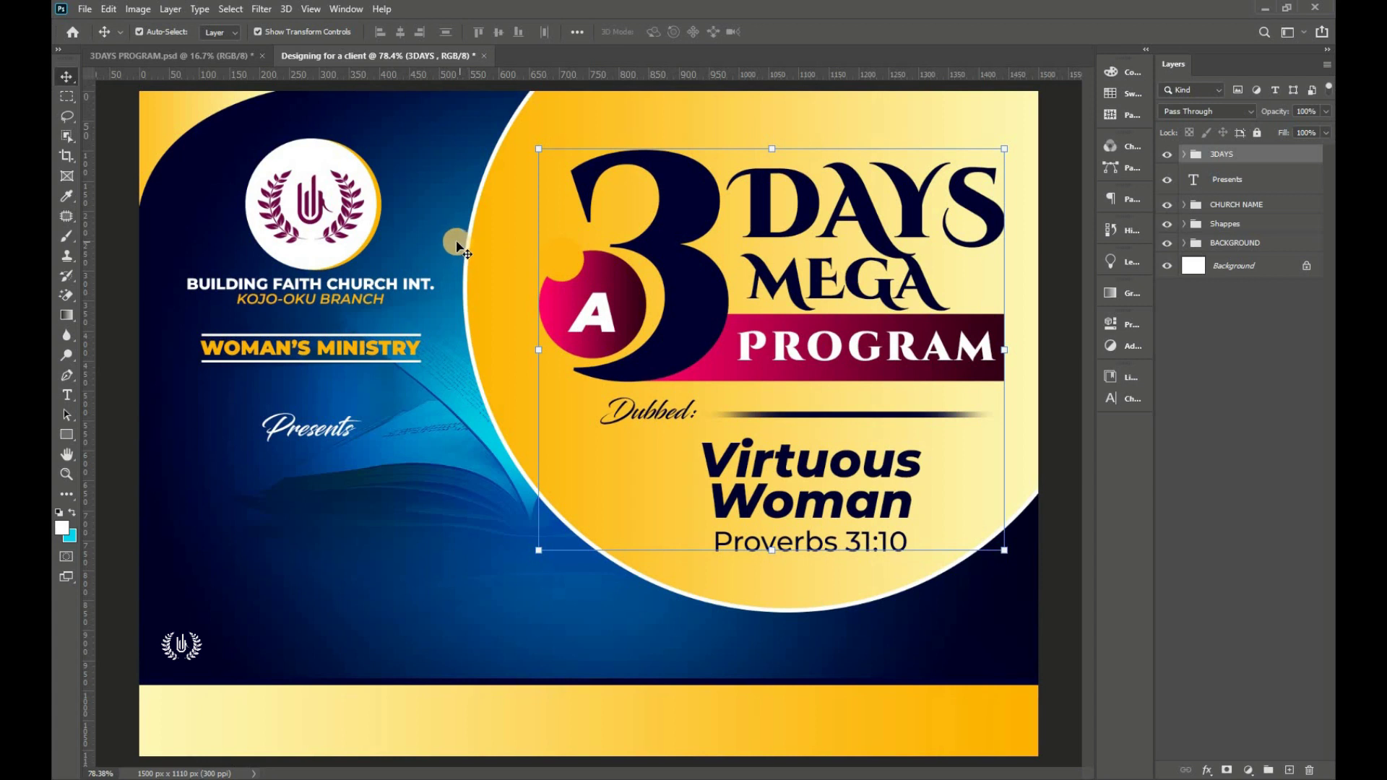
- Move the 3DAYS headline block up about 42 px and slightly left
key("ctrl+t")
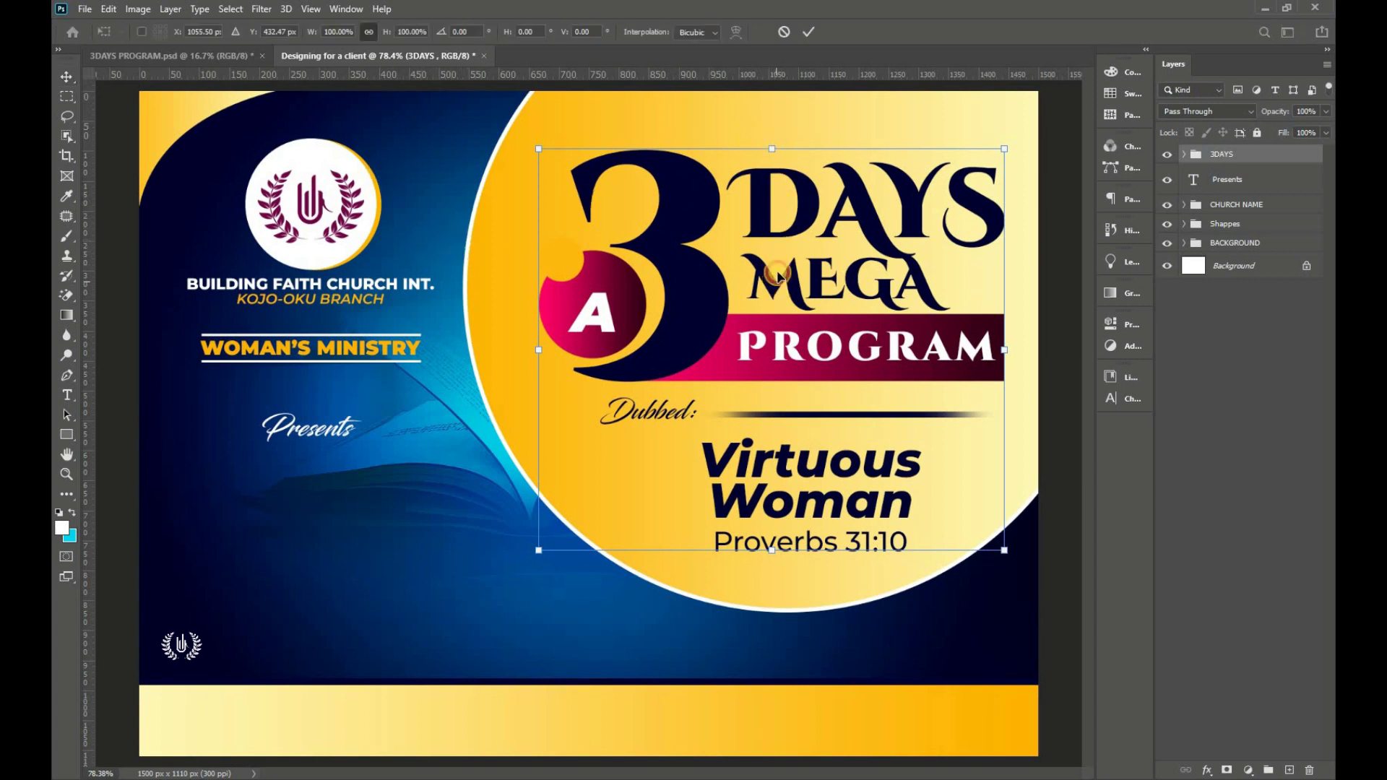
left_click_drag(779, 276, 770, 264)
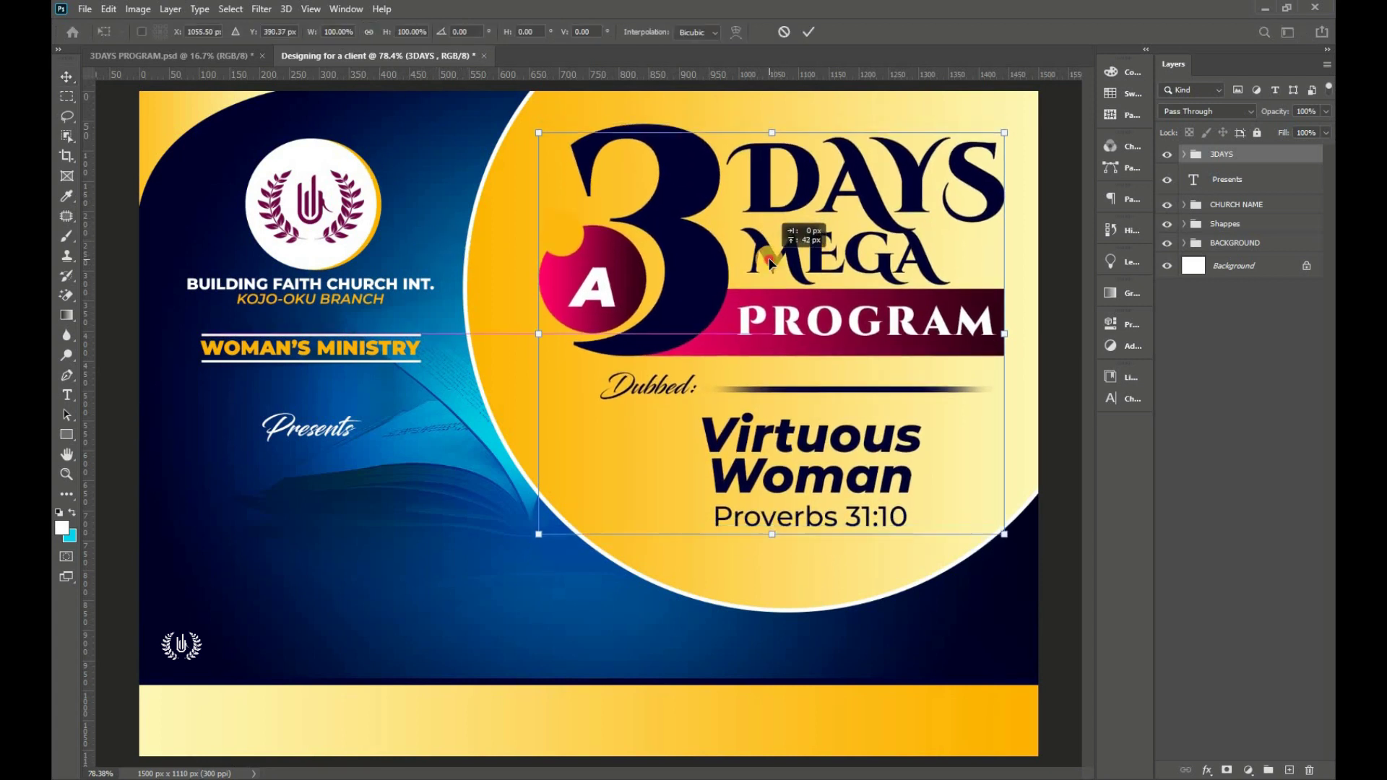
left_click_drag(771, 264, 766, 264)
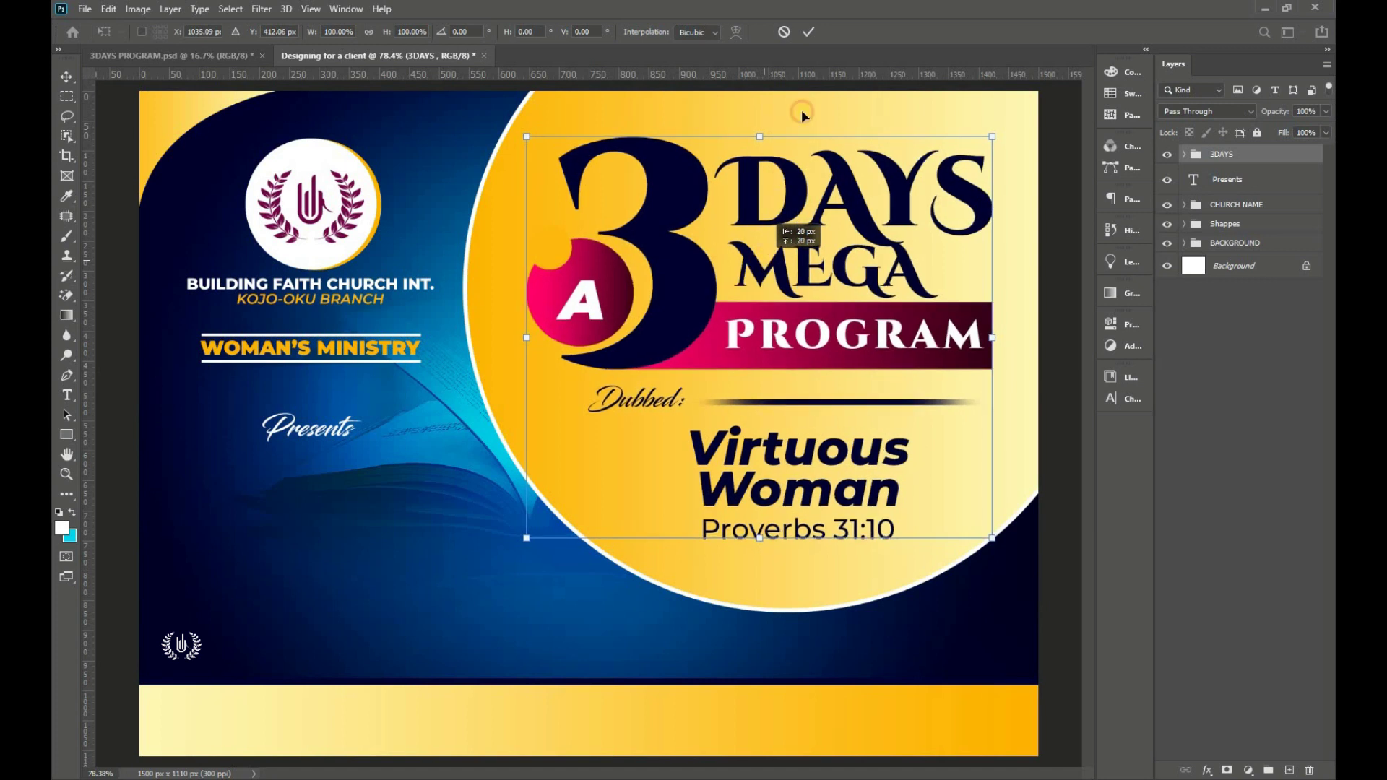
left_click(809, 32)
- Raise the yellow circle shape about 30 px behind the headline
left_click(772, 588)
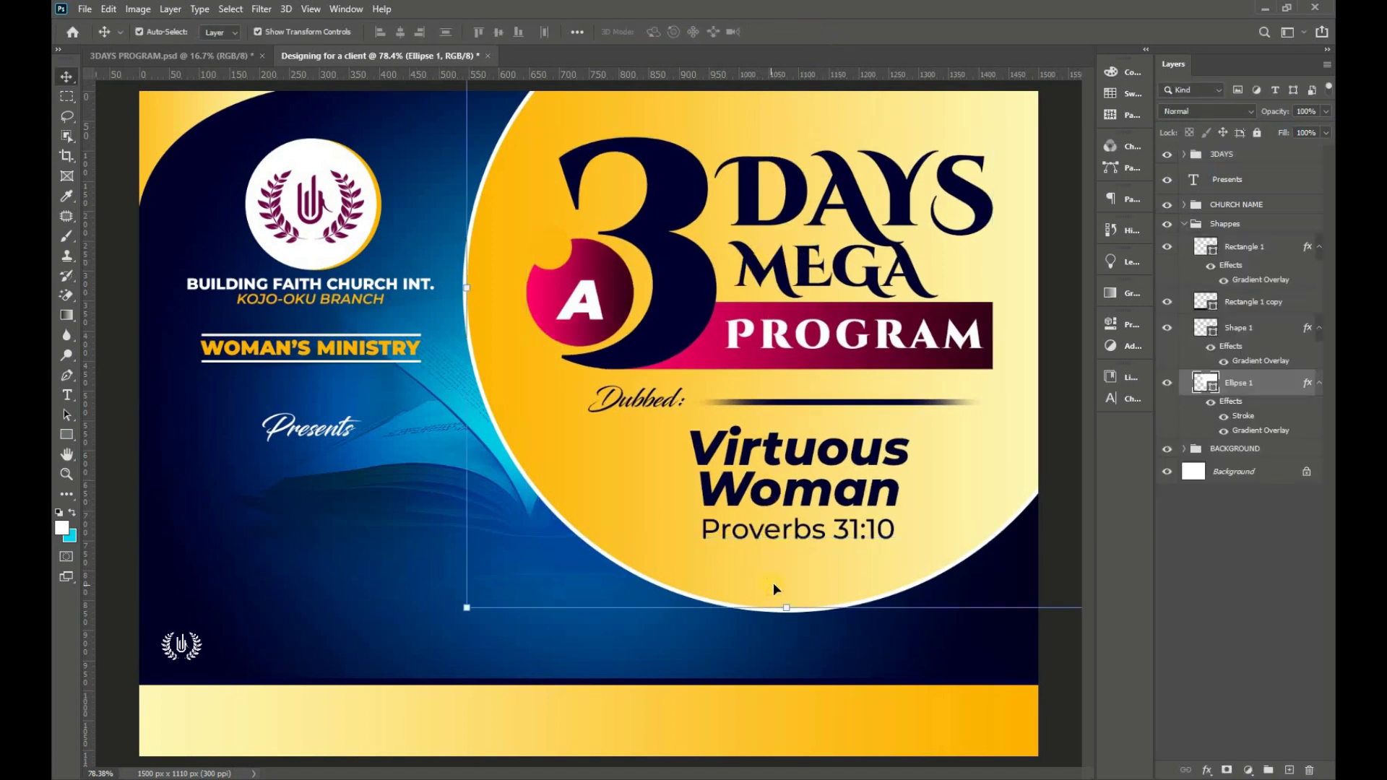
left_click_drag(774, 581, 780, 557)
left_click(1184, 225)
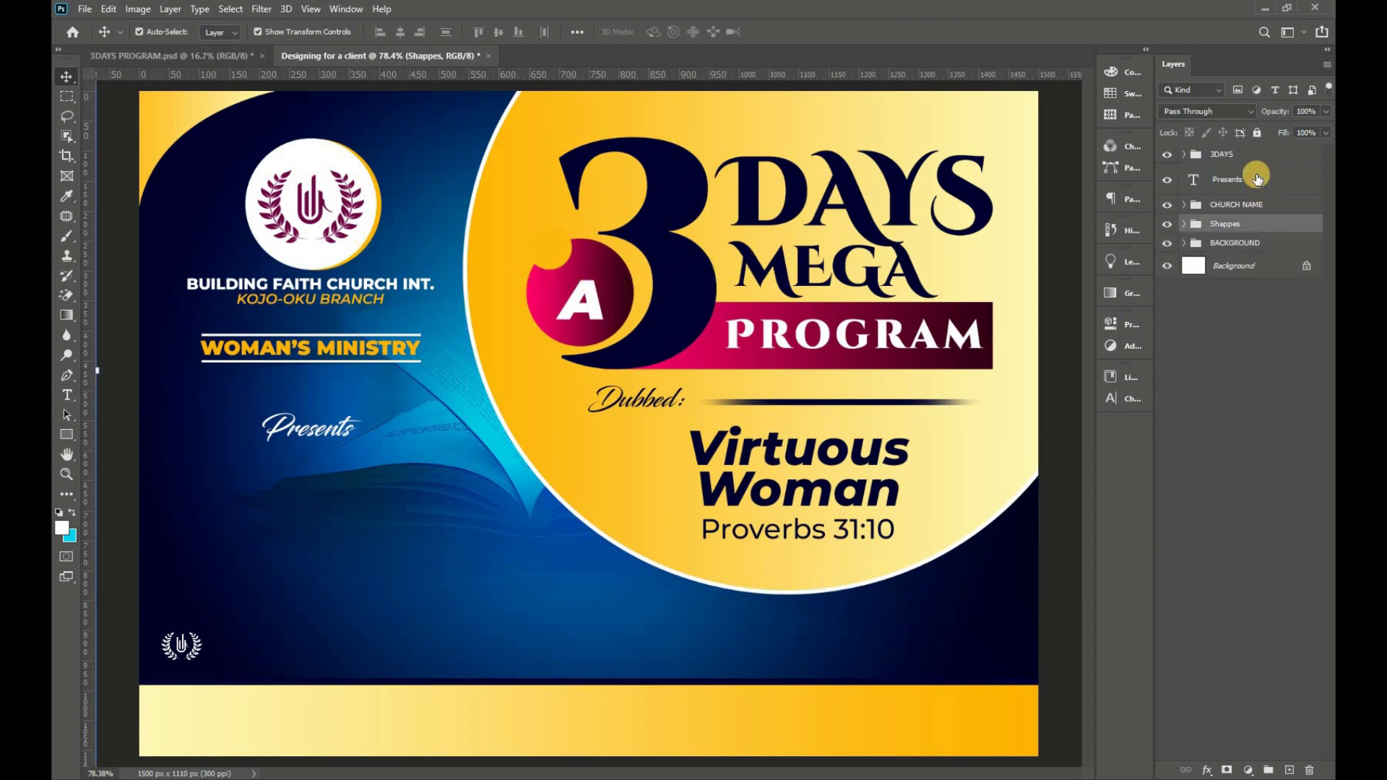
- Place the Crown image as an embedded layer above the 3DAYS group
left_click(1255, 155)
left_click(85, 8)
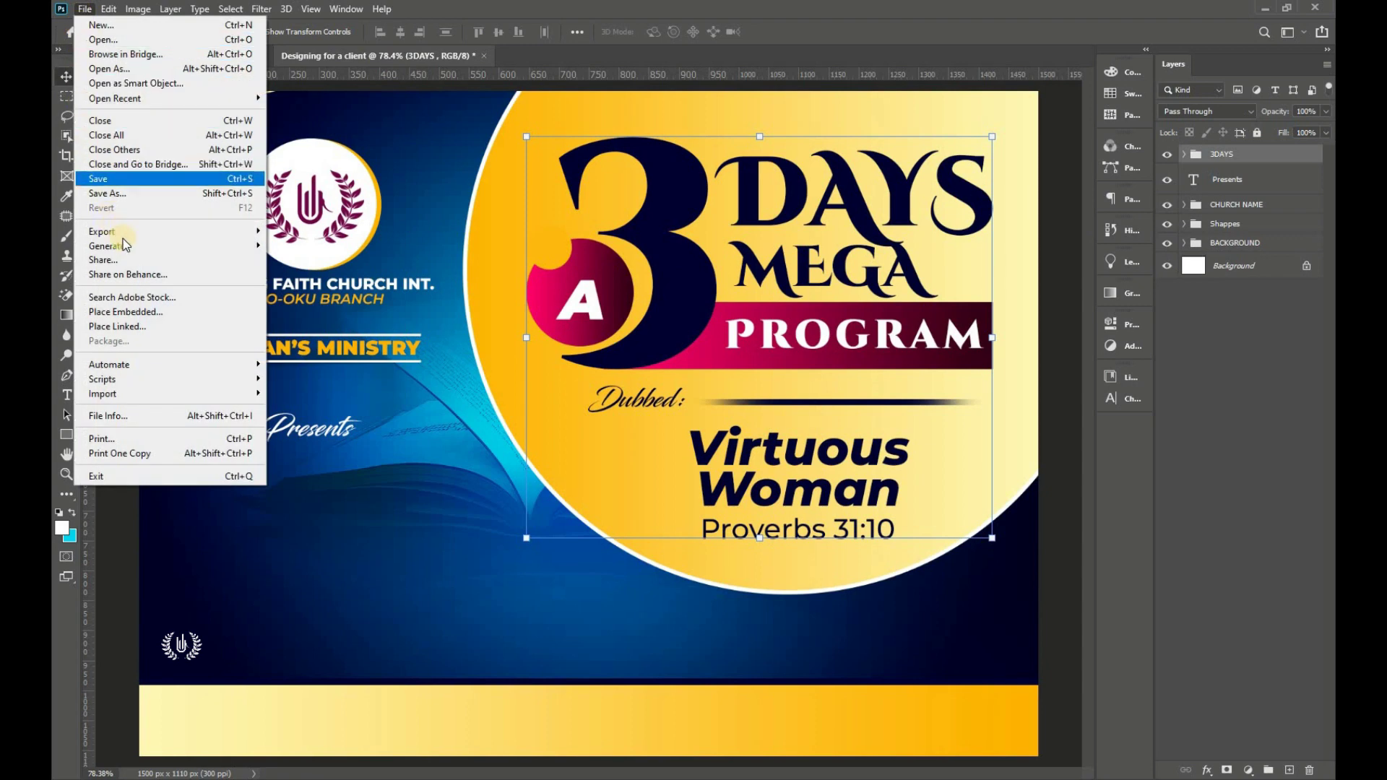
left_click(200, 311)
left_click(661, 318)
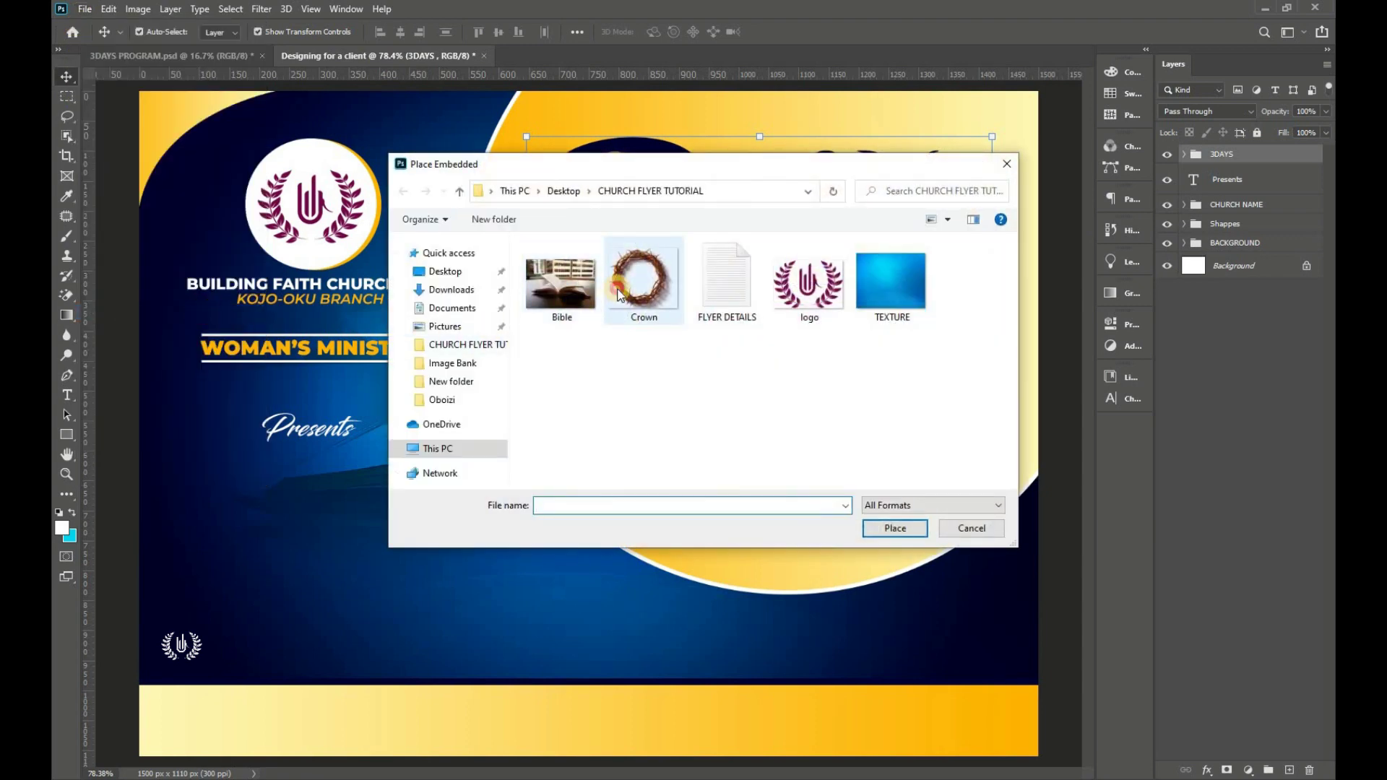
left_click(904, 530)
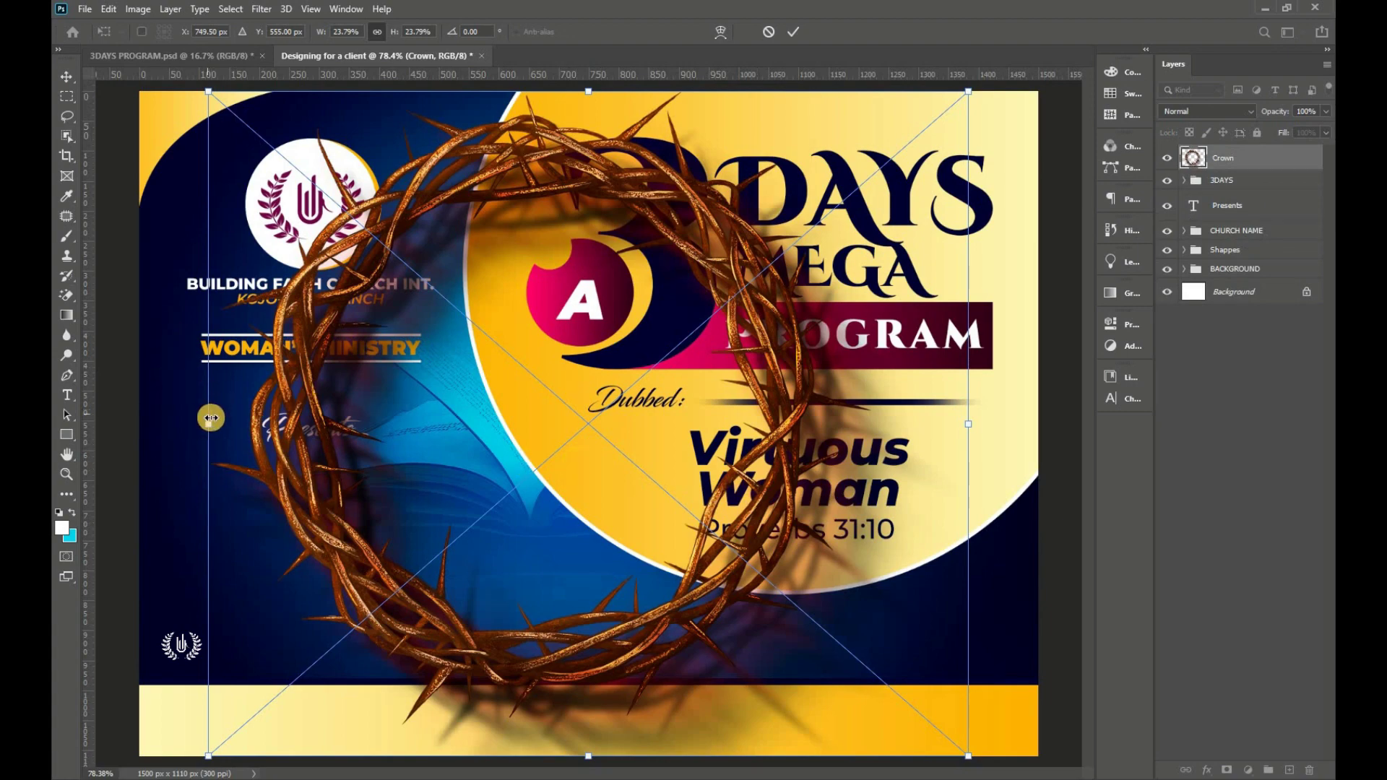
- Scale the crown to about 16% and set it partly off the right edge
mouse_move(210, 416)
left_mouse_down()
mouse_move(618, 444)
mouse_move(450, 433)
left_mouse_up()
mouse_move(534, 416)
left_mouse_down()
mouse_move(970, 576)
mouse_move(954, 564)
left_mouse_up()
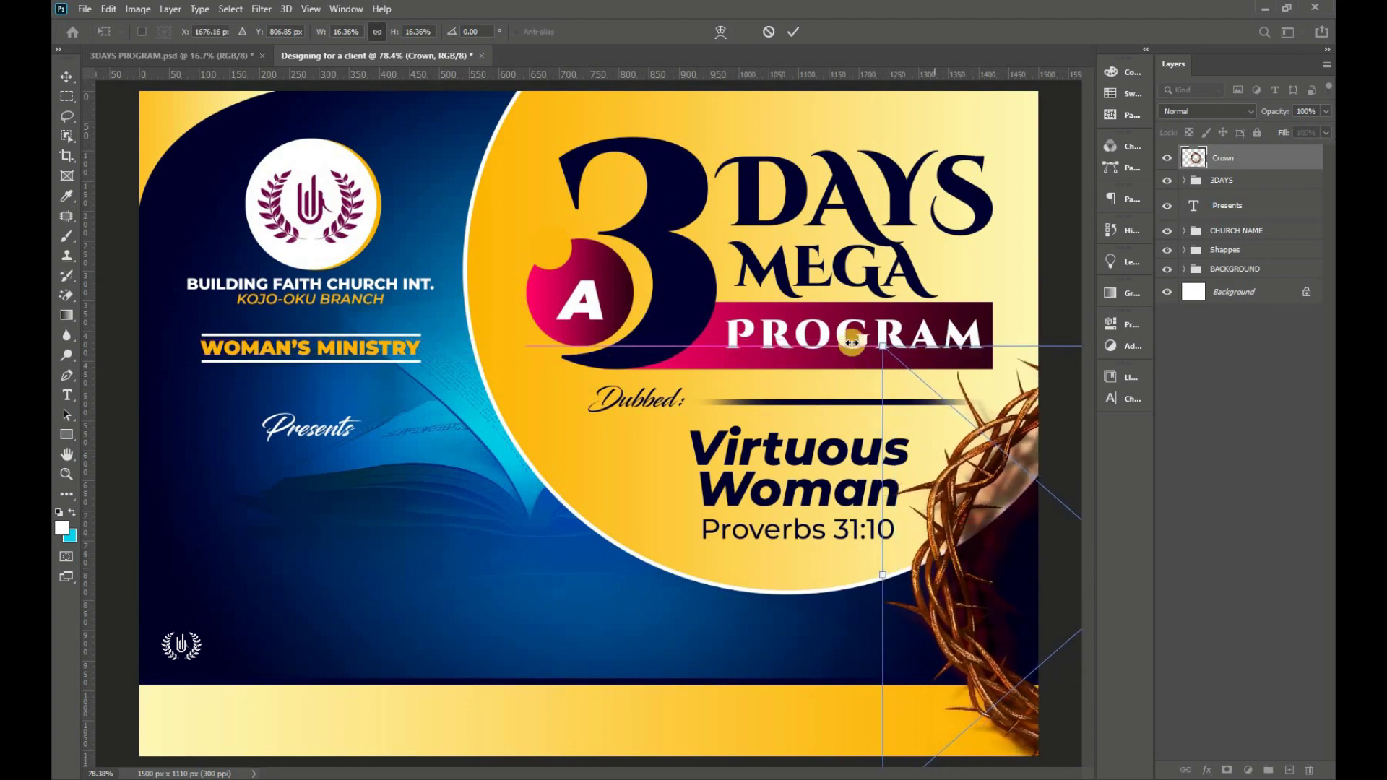
left_click_drag(885, 343, 889, 334)
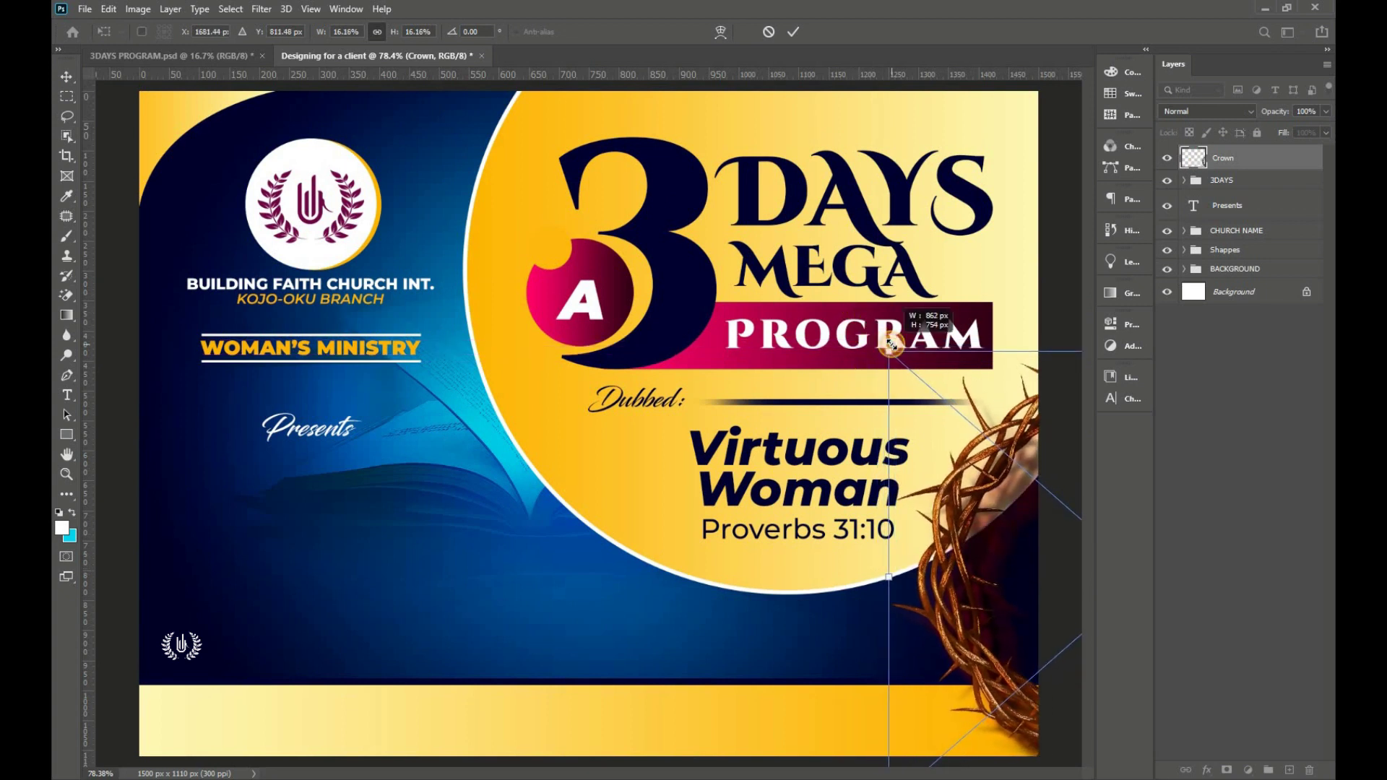
mouse_move(958, 448)
left_mouse_down()
mouse_move(970, 471)
mouse_move(954, 471)
left_mouse_up()
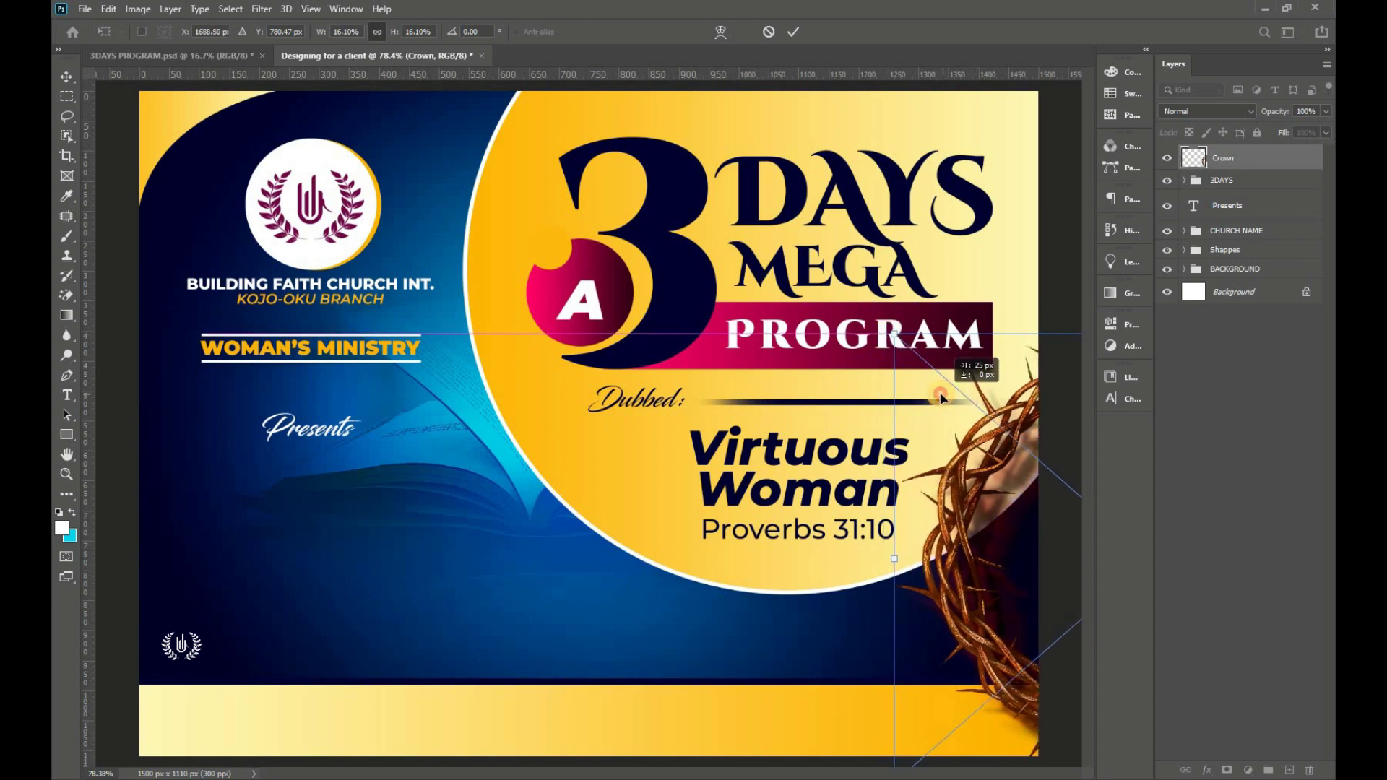
left_click_drag(939, 398, 942, 433)
left_click(795, 33)
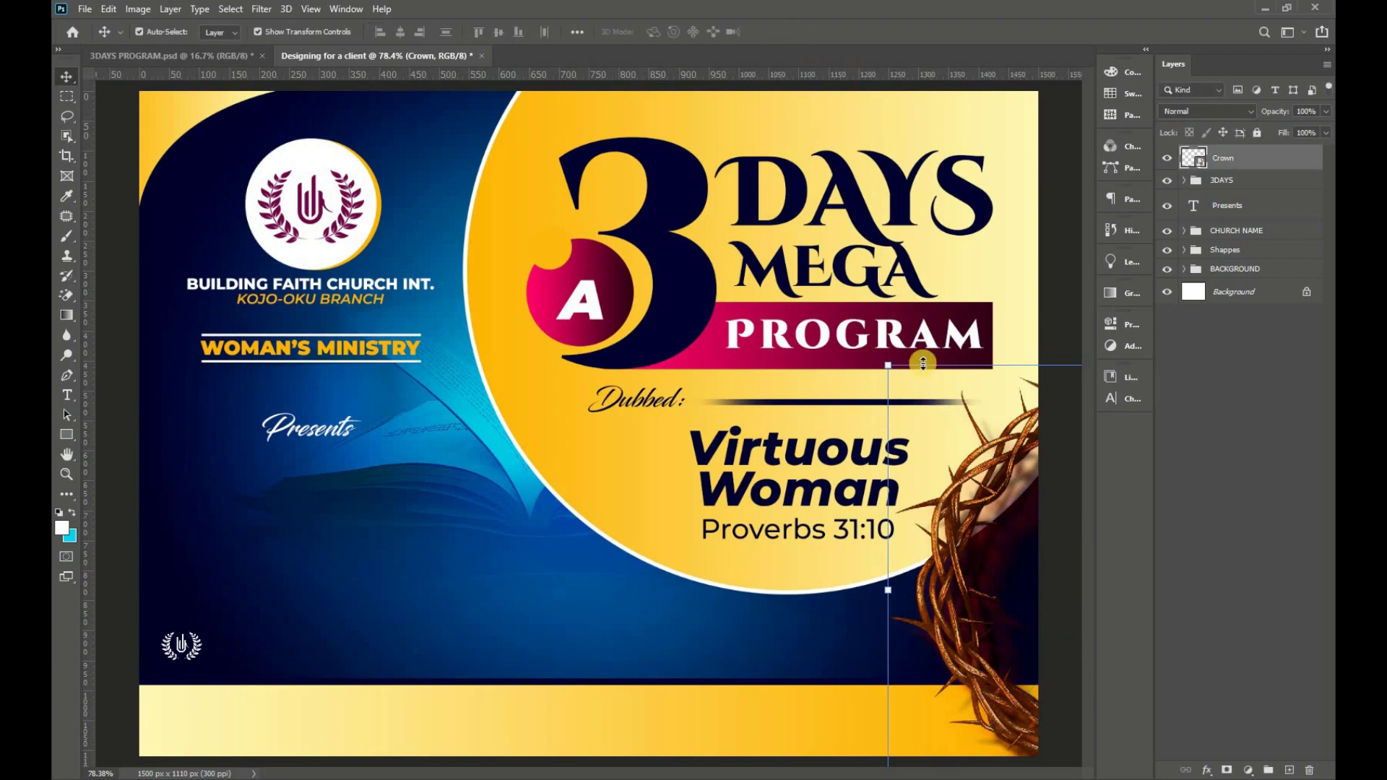
- Duplicate the crown and shrink the copy into the flyer's bottom-left corner
left_click_drag(949, 605, 275, 565, "alt")
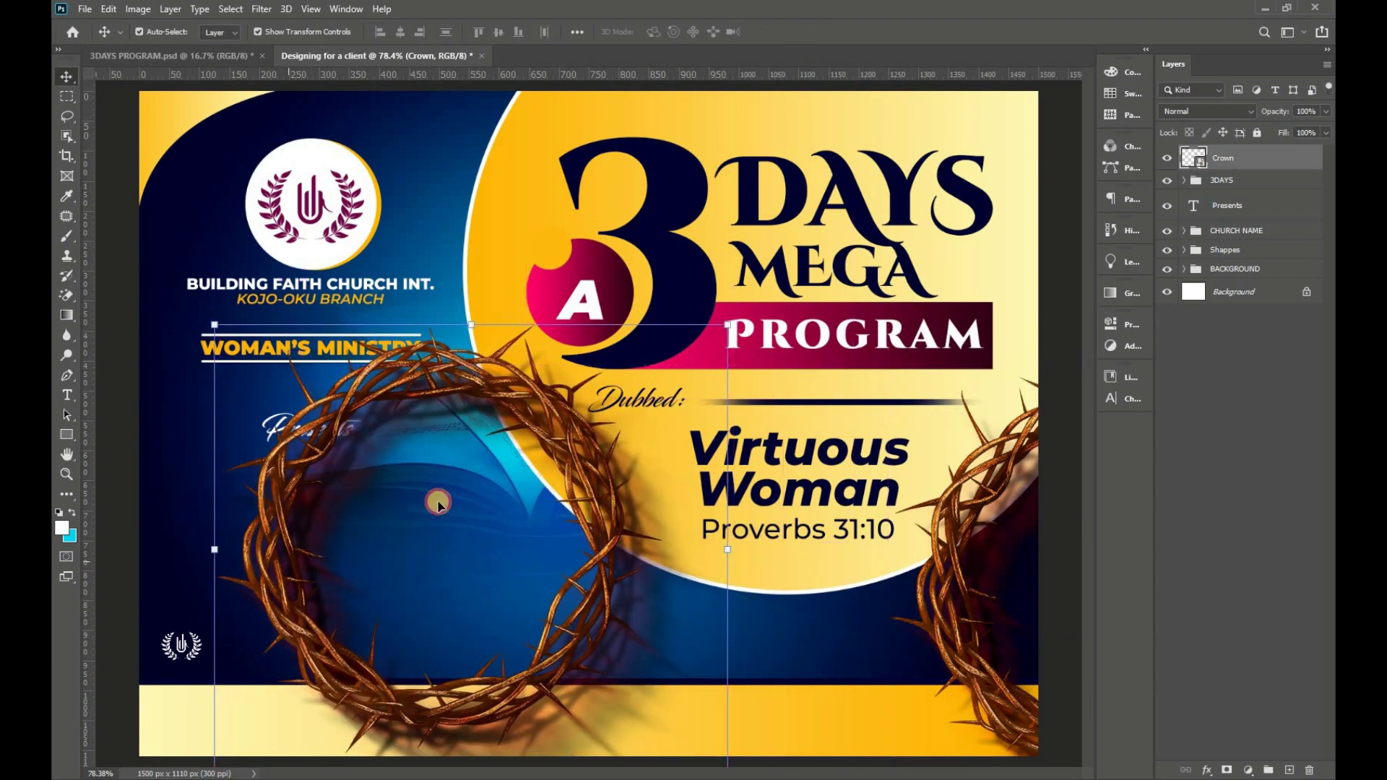
key("ctrl+t")
mouse_move(667, 338)
left_mouse_down()
mouse_move(526, 570)
mouse_move(463, 616)
mouse_move(365, 729)
left_mouse_up()
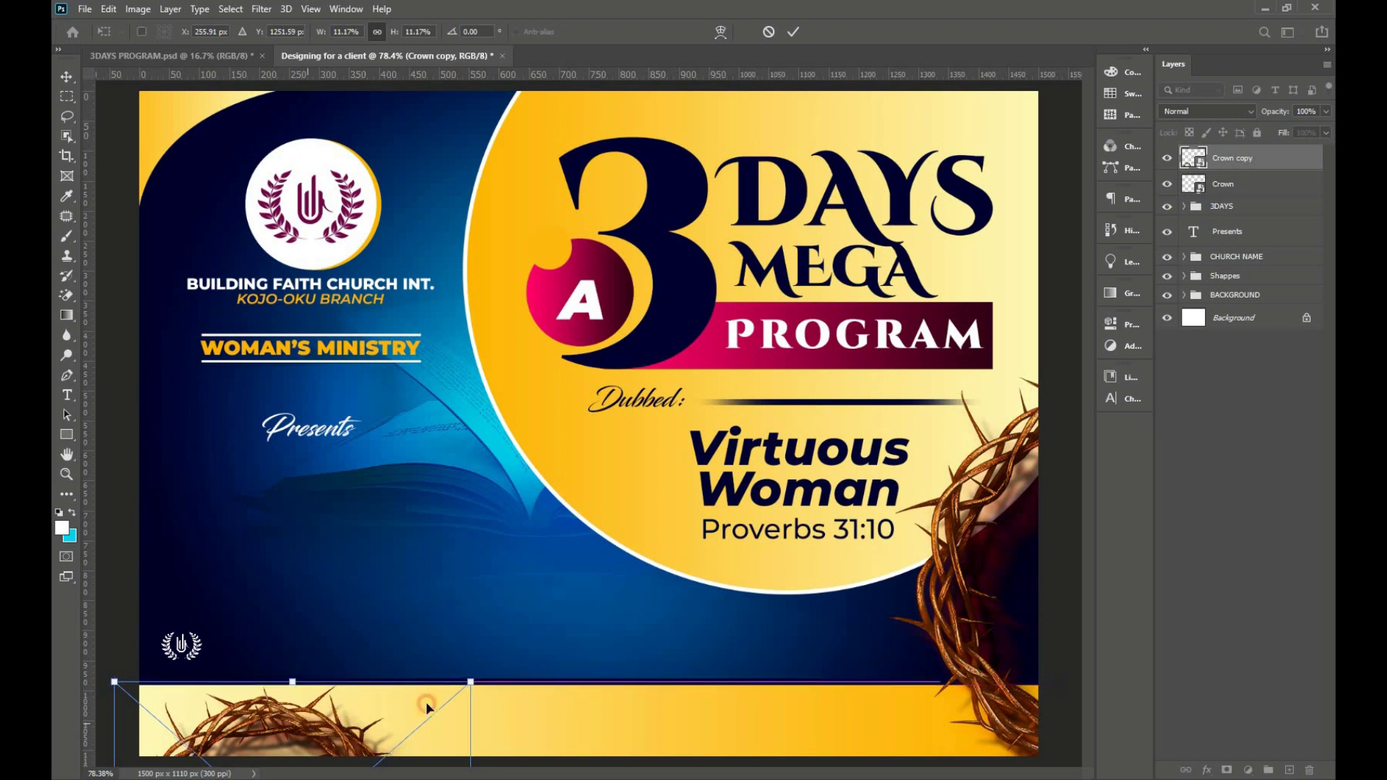
left_click_drag(471, 685, 459, 680)
mouse_move(300, 730)
left_mouse_down()
mouse_move(316, 703)
mouse_move(305, 688)
left_mouse_up()
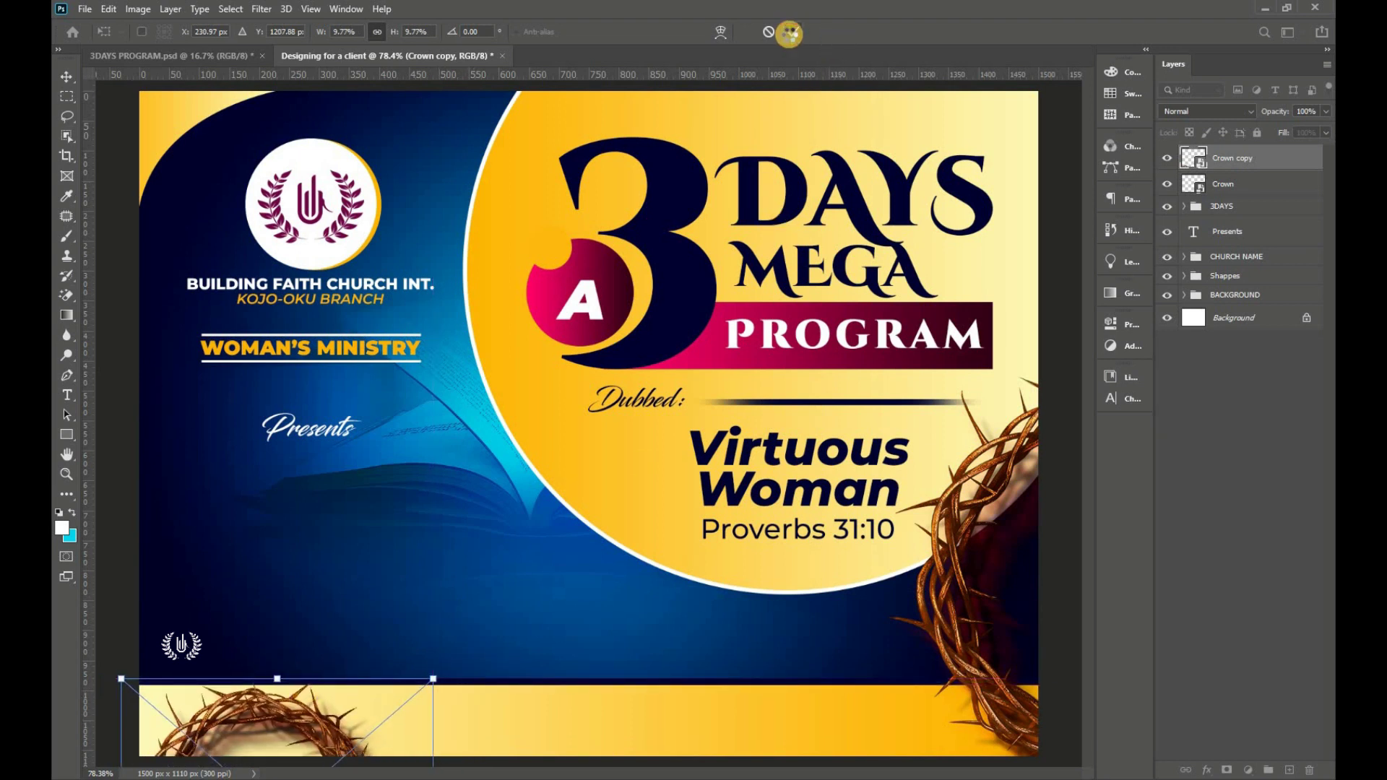
left_click(792, 32)
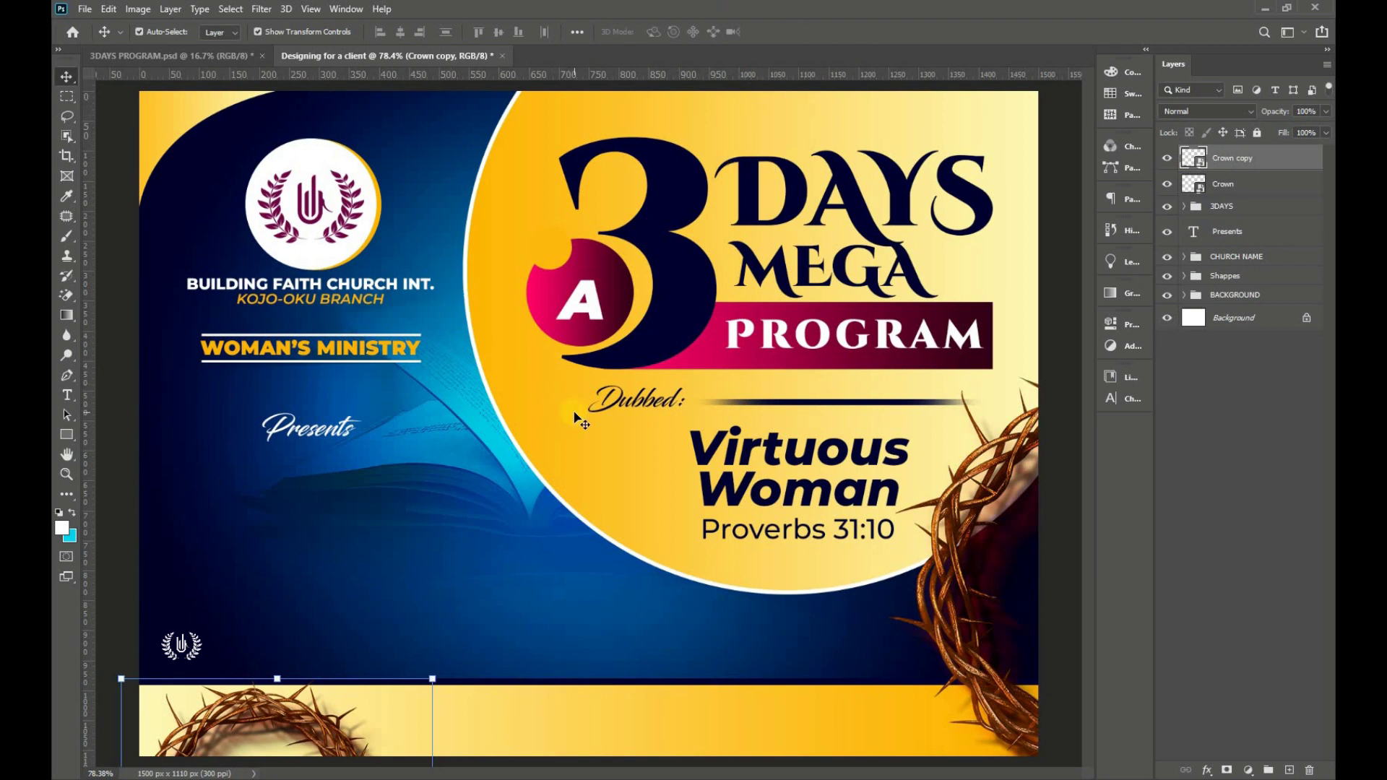
- Switch to the Horizontal Type Tool
left_click(66, 435)
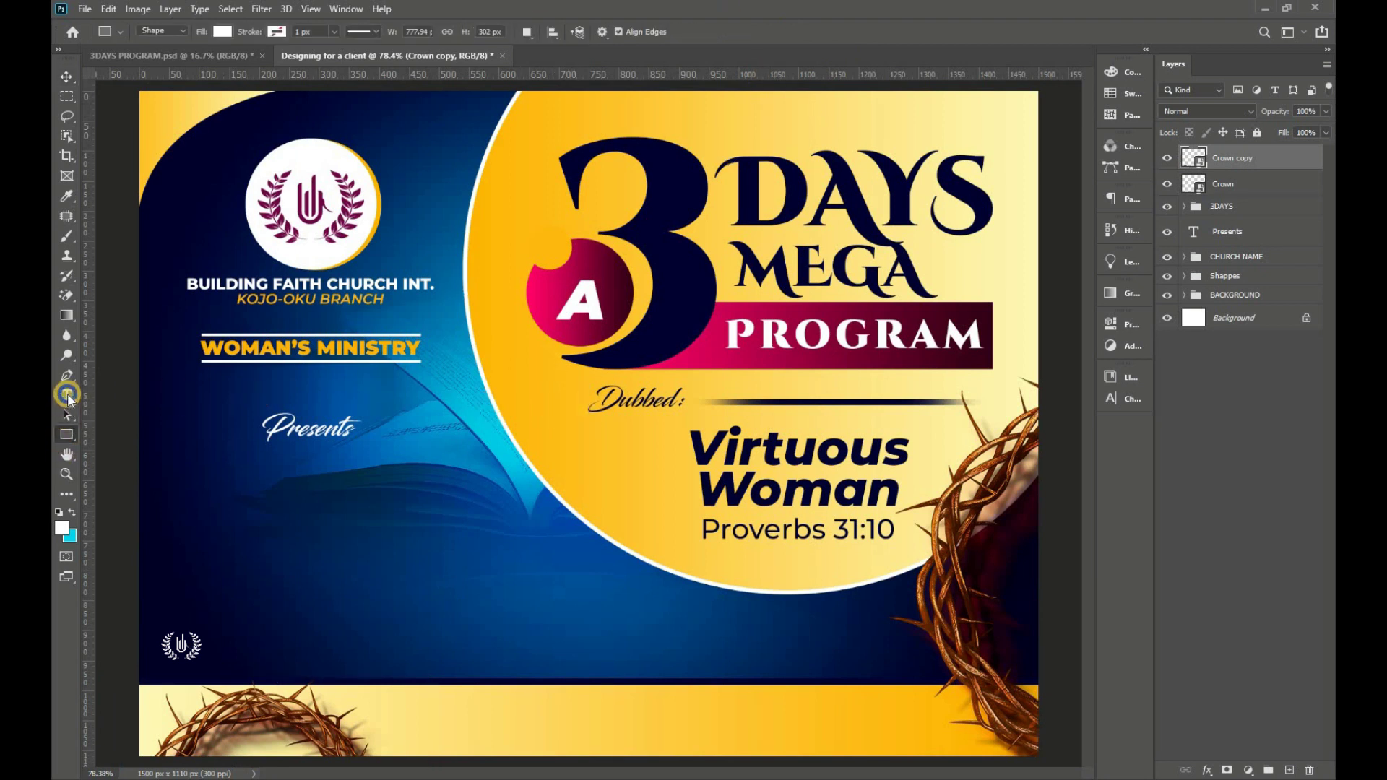
right_click(68, 396)
left_click(145, 396)
- Start a white Montserrat ExtraBold text box on the blue area
left_click(184, 506)
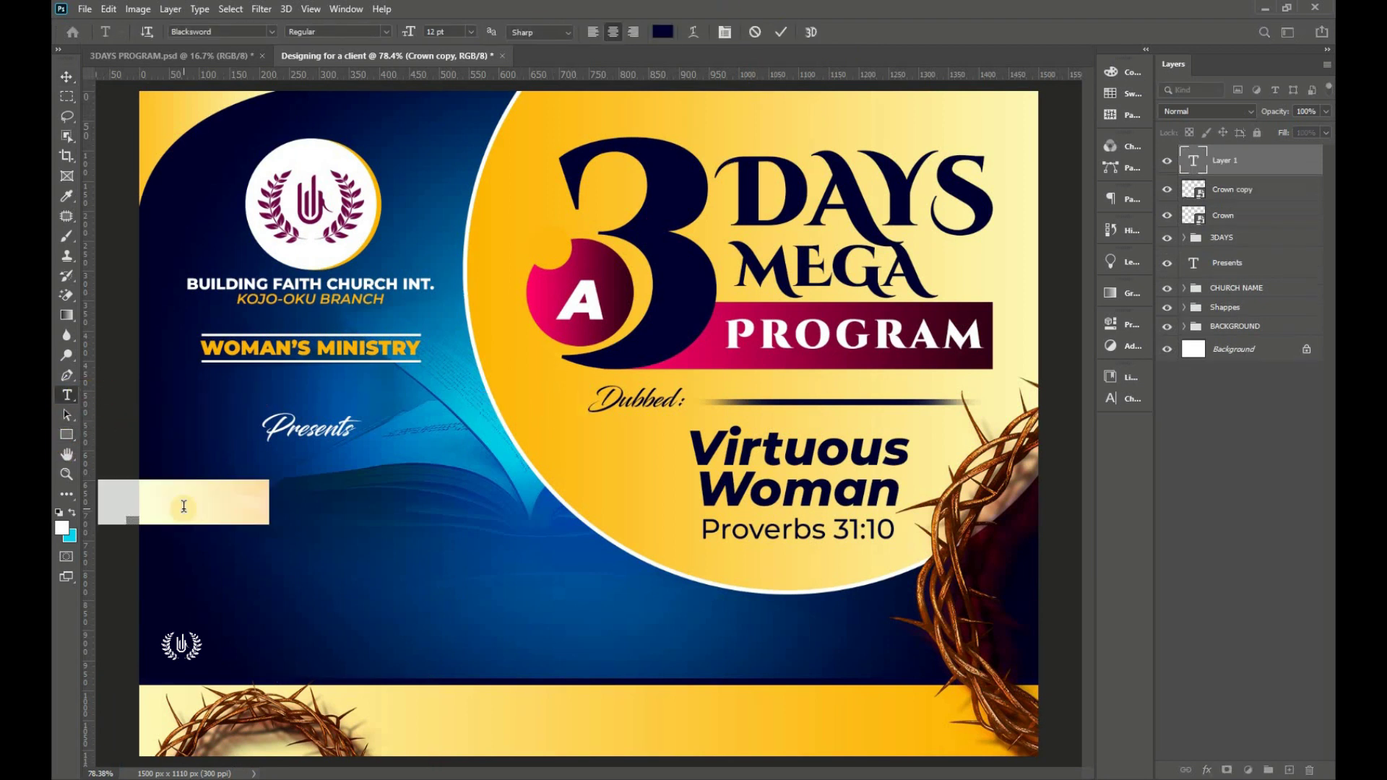
left_click(662, 32)
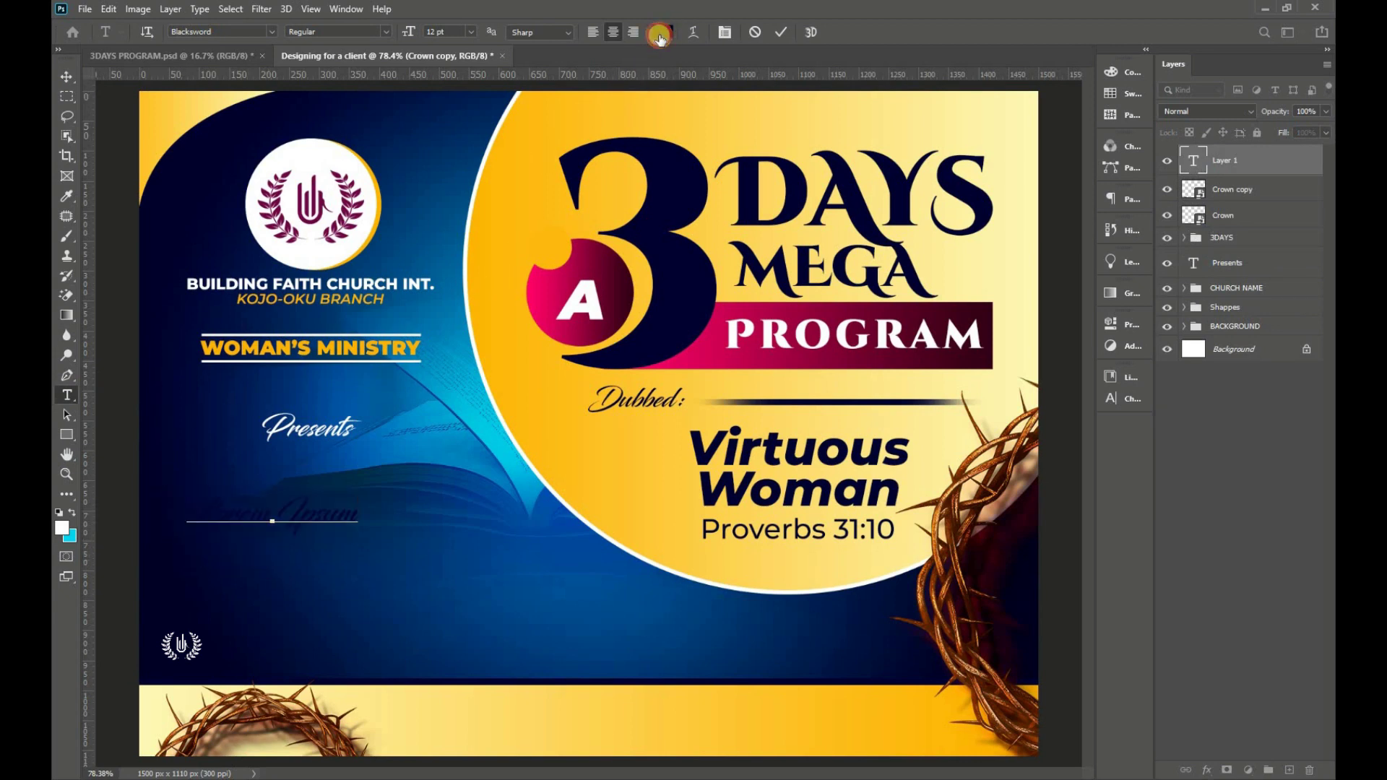
left_click(879, 89)
left_click(1225, 81)
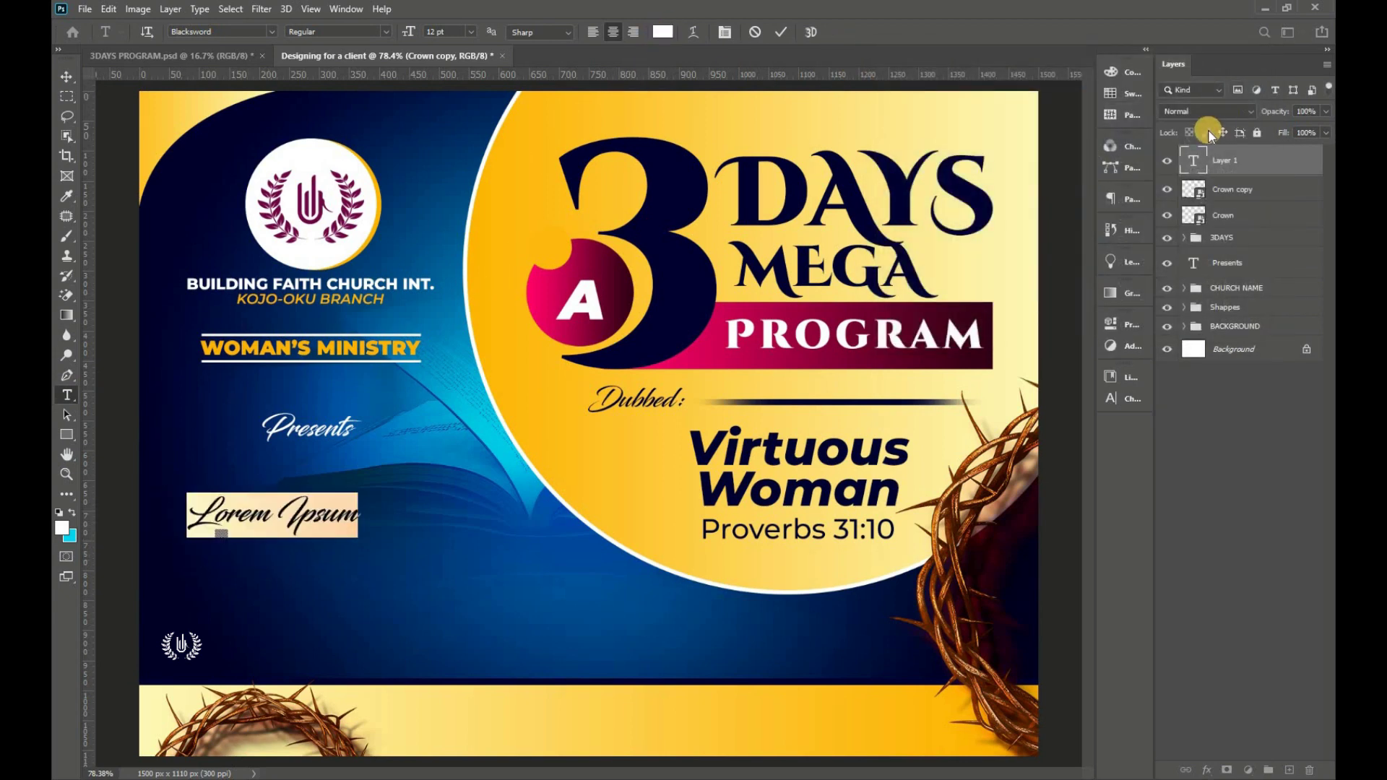
left_click(279, 29)
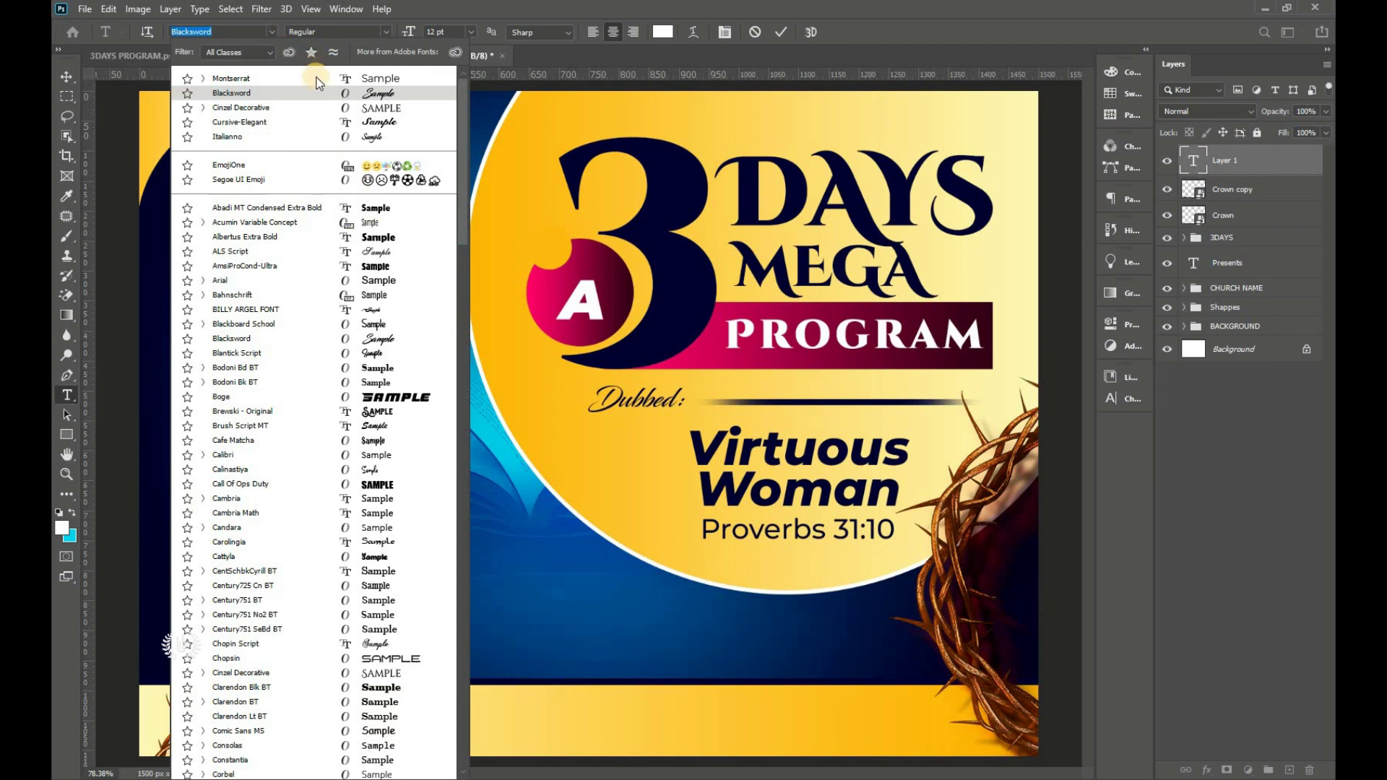
left_click(312, 69)
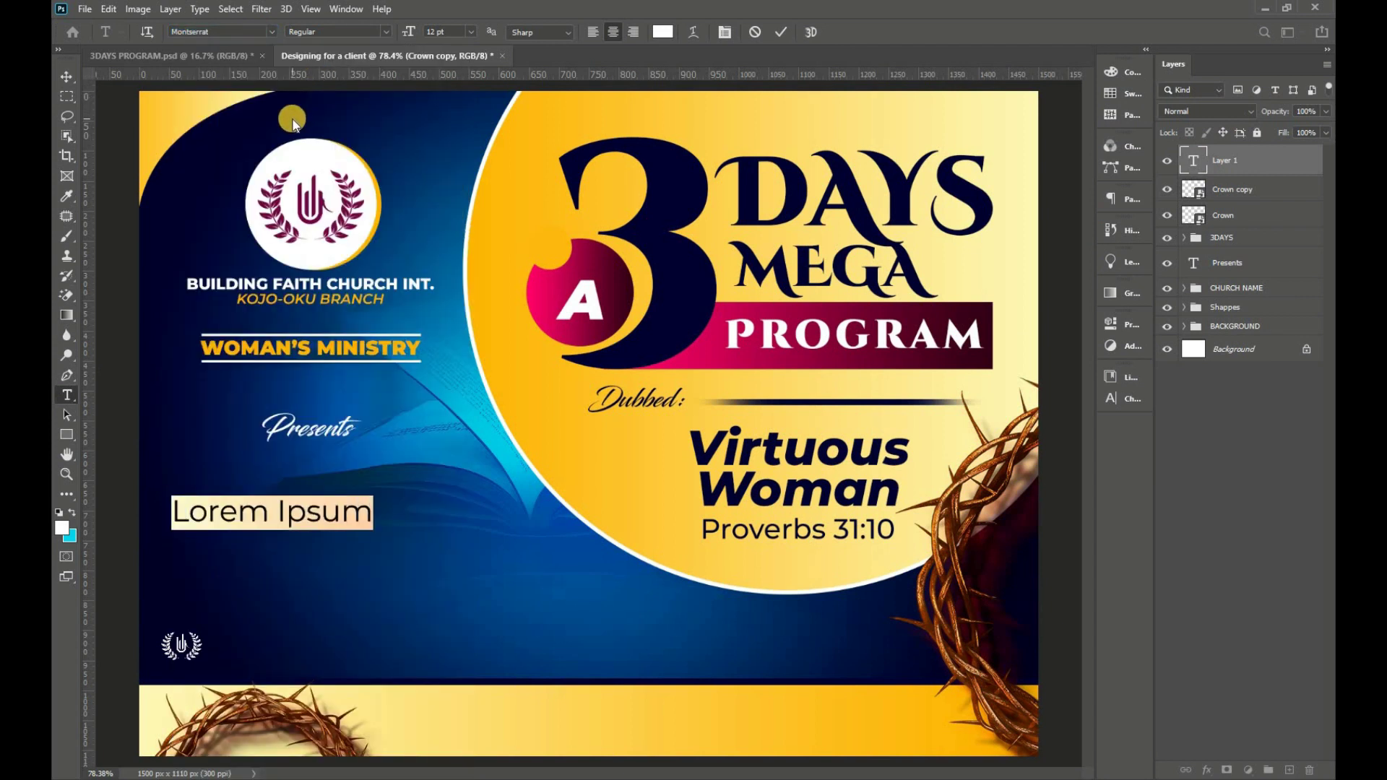
left_click(387, 33)
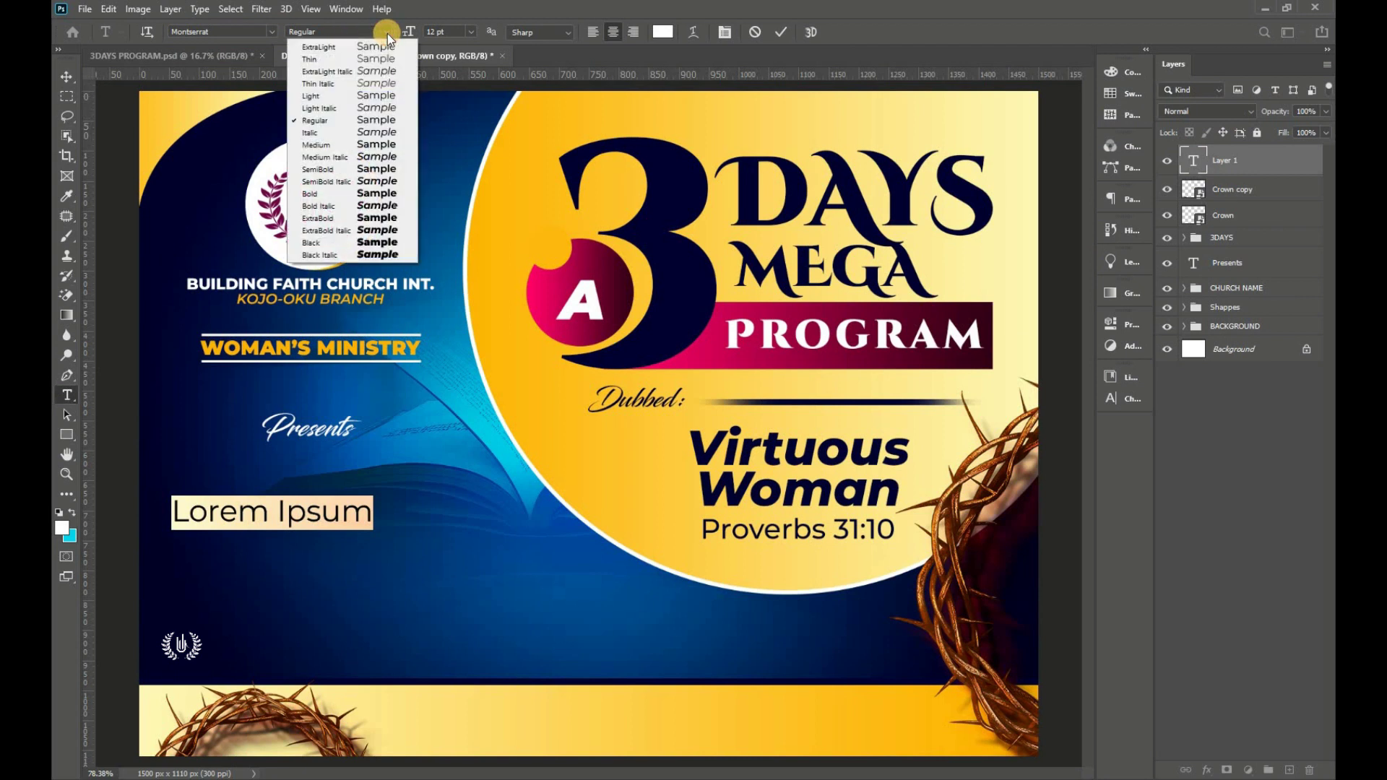
left_click(382, 219)
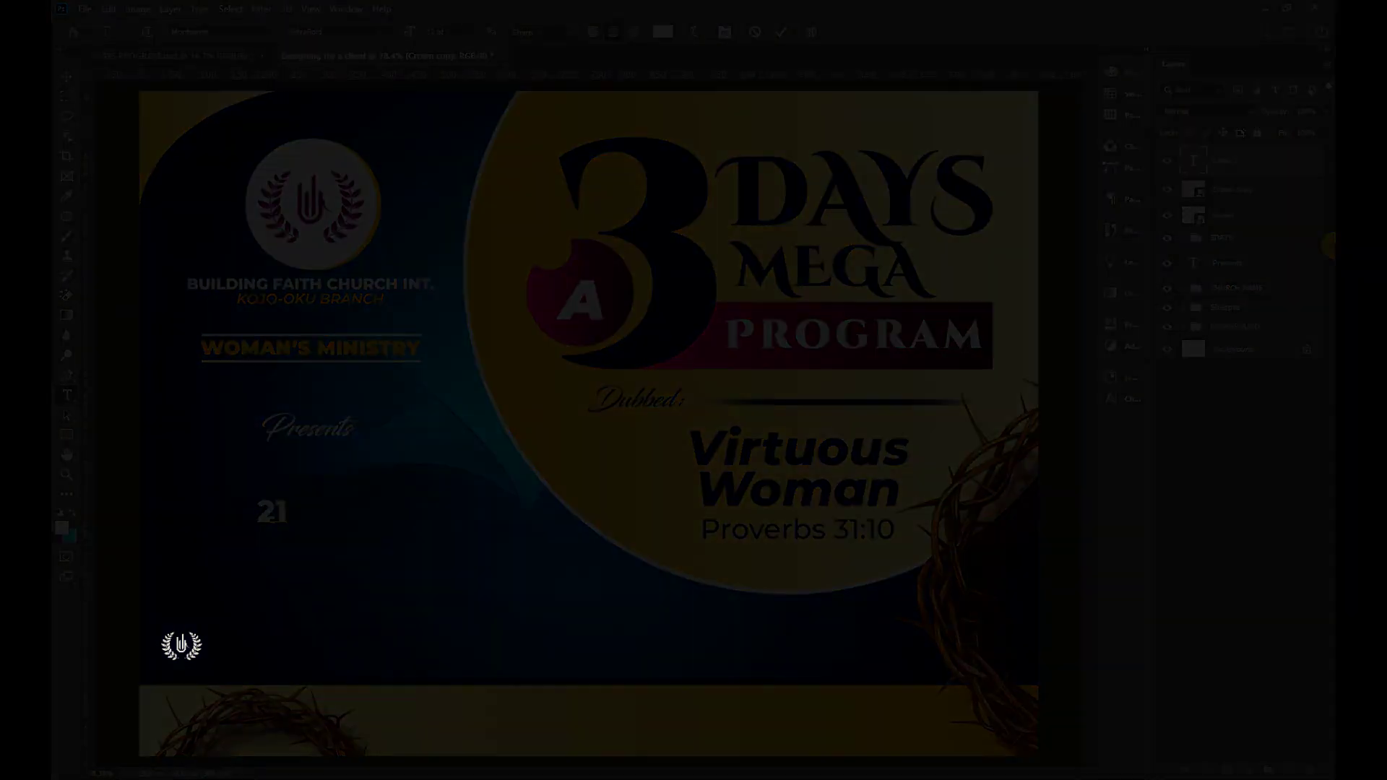
- Type '21 - 23 SEPTEMBER' with tighter line spacing, enlarged and moved up-left
type("21")
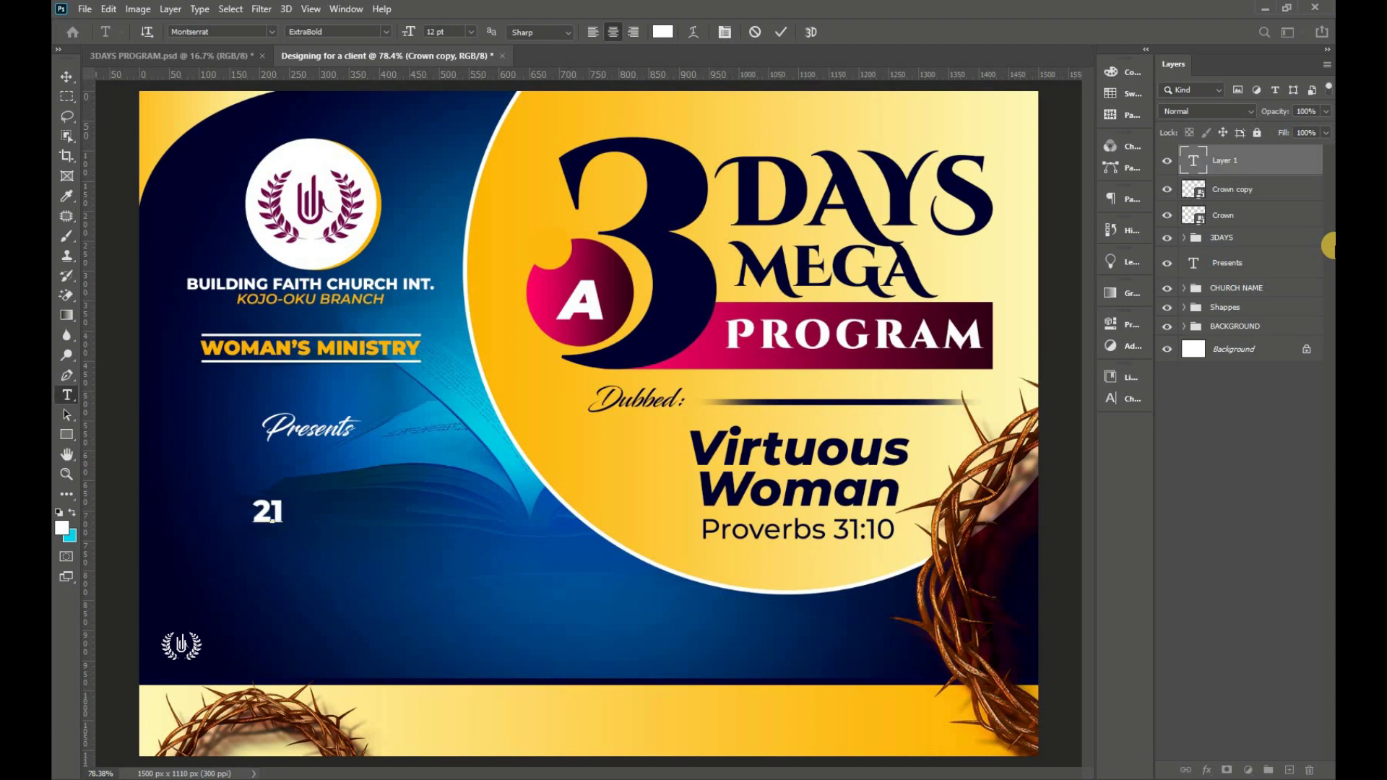
type(" - 23 S")
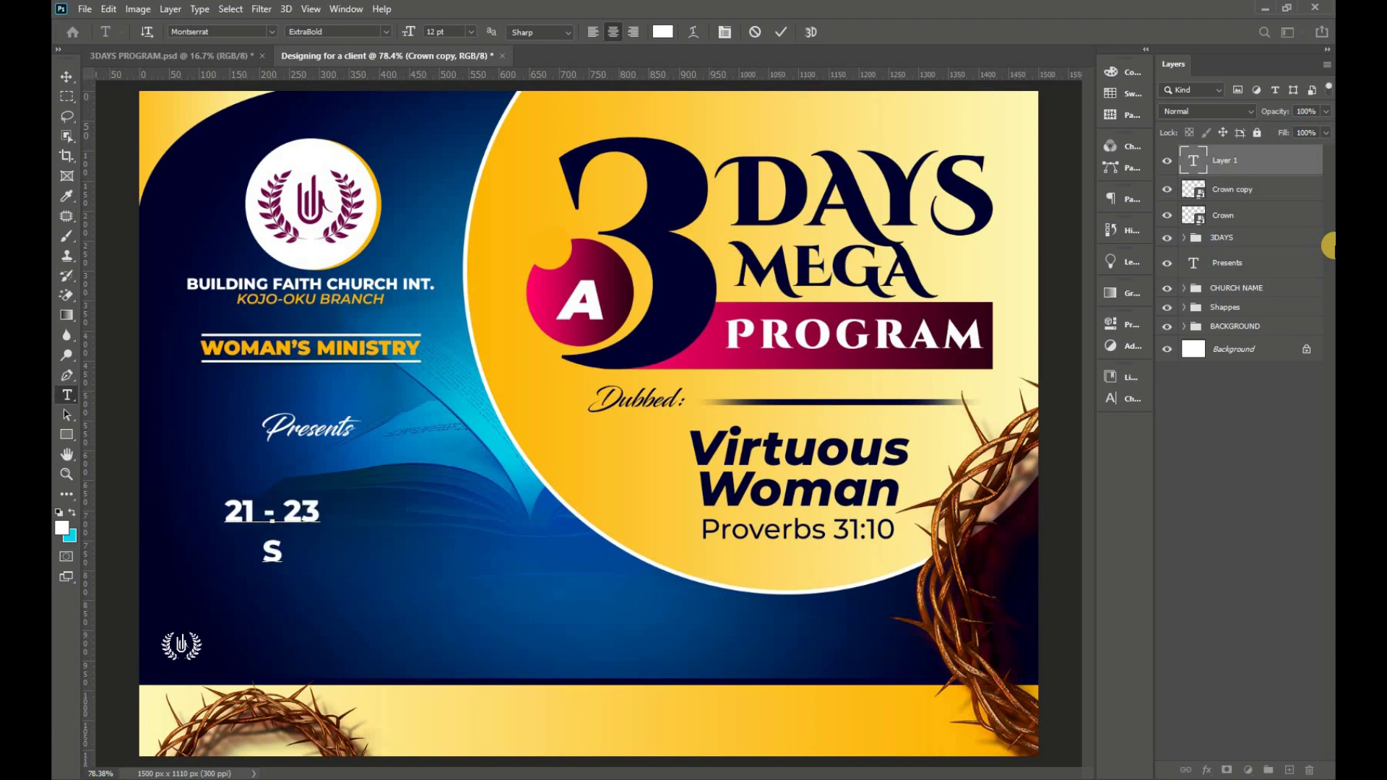
type("EPTEMBER")
key("ctrl+a")
left_click(1125, 399)
left_click_drag(1027, 418, 1011, 418)
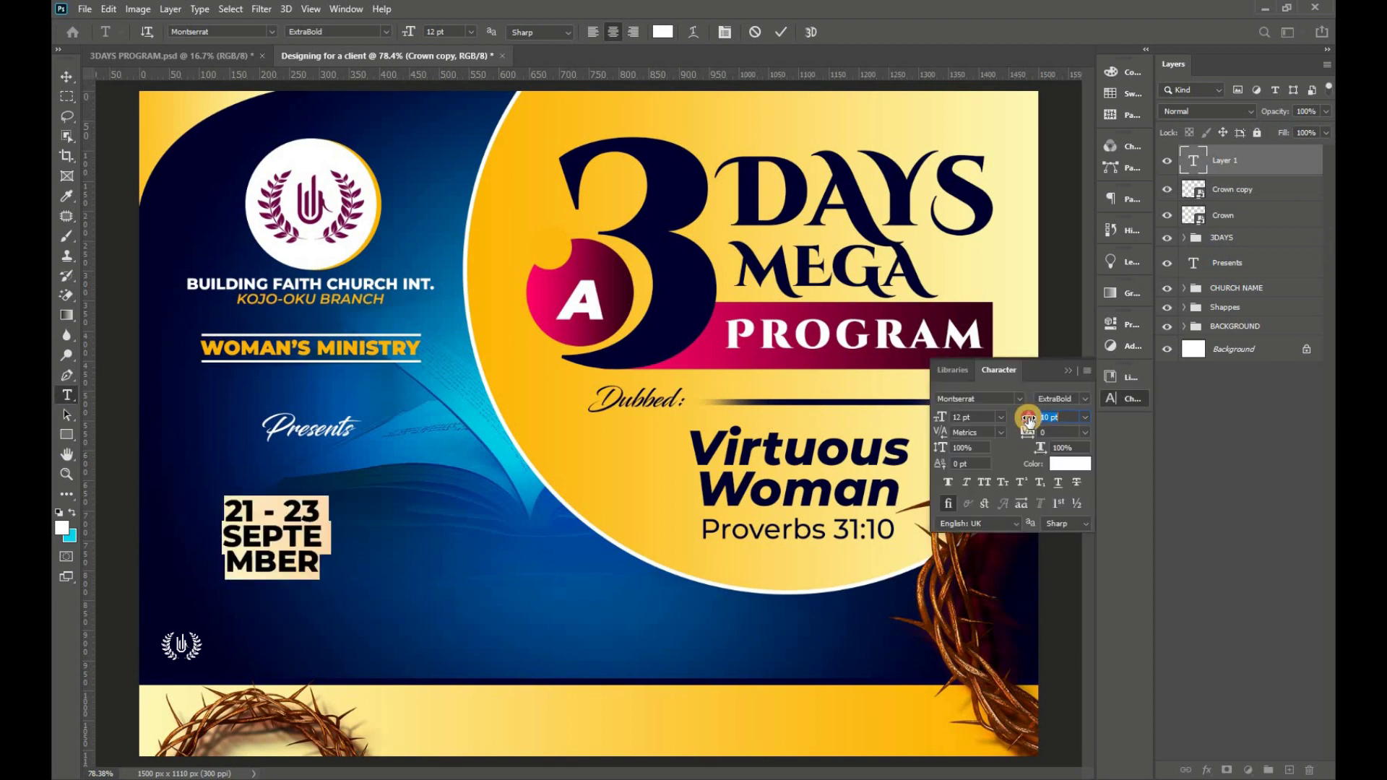
key("ctrl+Return")
key("ctrl+t")
mouse_move(273, 549)
left_mouse_down()
mouse_move(229, 540)
mouse_move(293, 591)
left_mouse_up()
left_click(808, 32)
- Add a '2022' text layer below the date
right_click(67, 395)
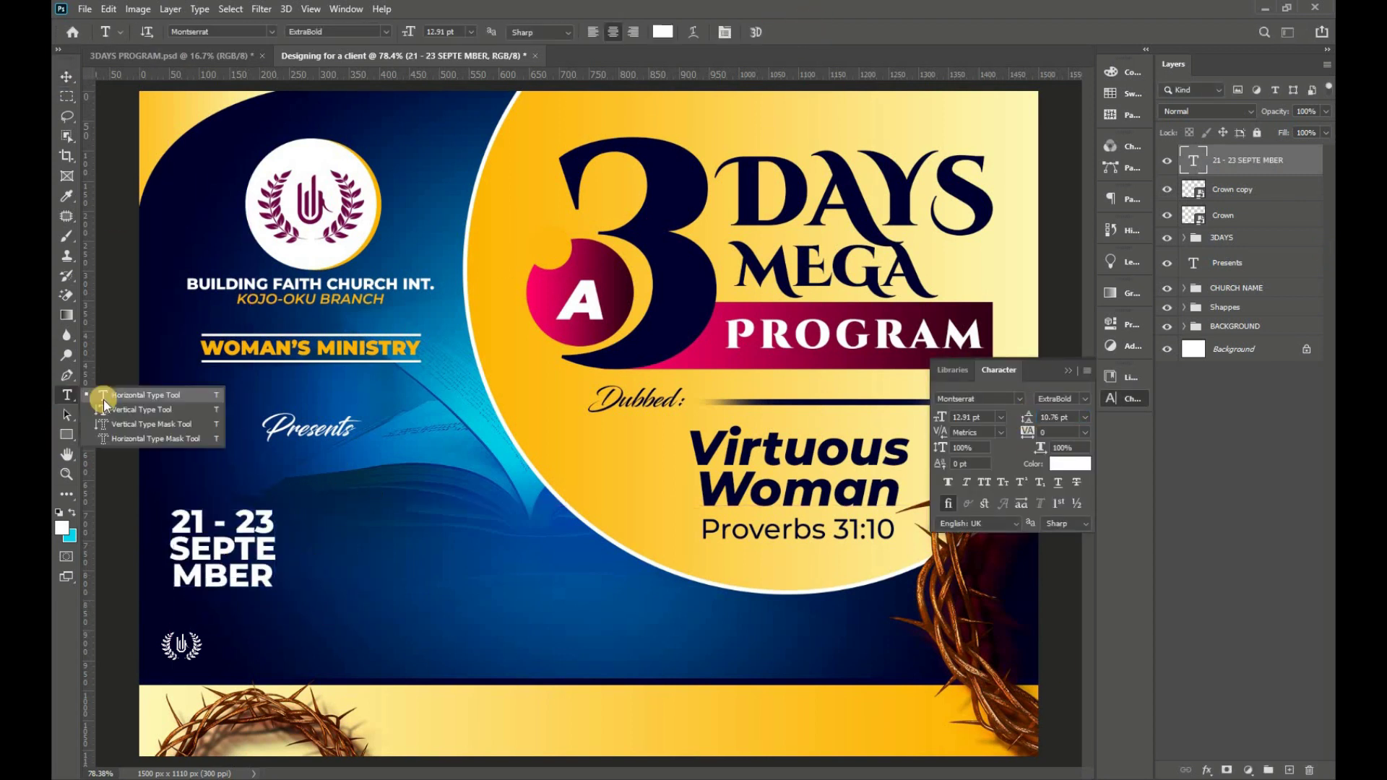
left_click(123, 396)
left_click(184, 614)
left_click(272, 32)
left_click(293, 80)
type("2022")
key("ctrl+a")
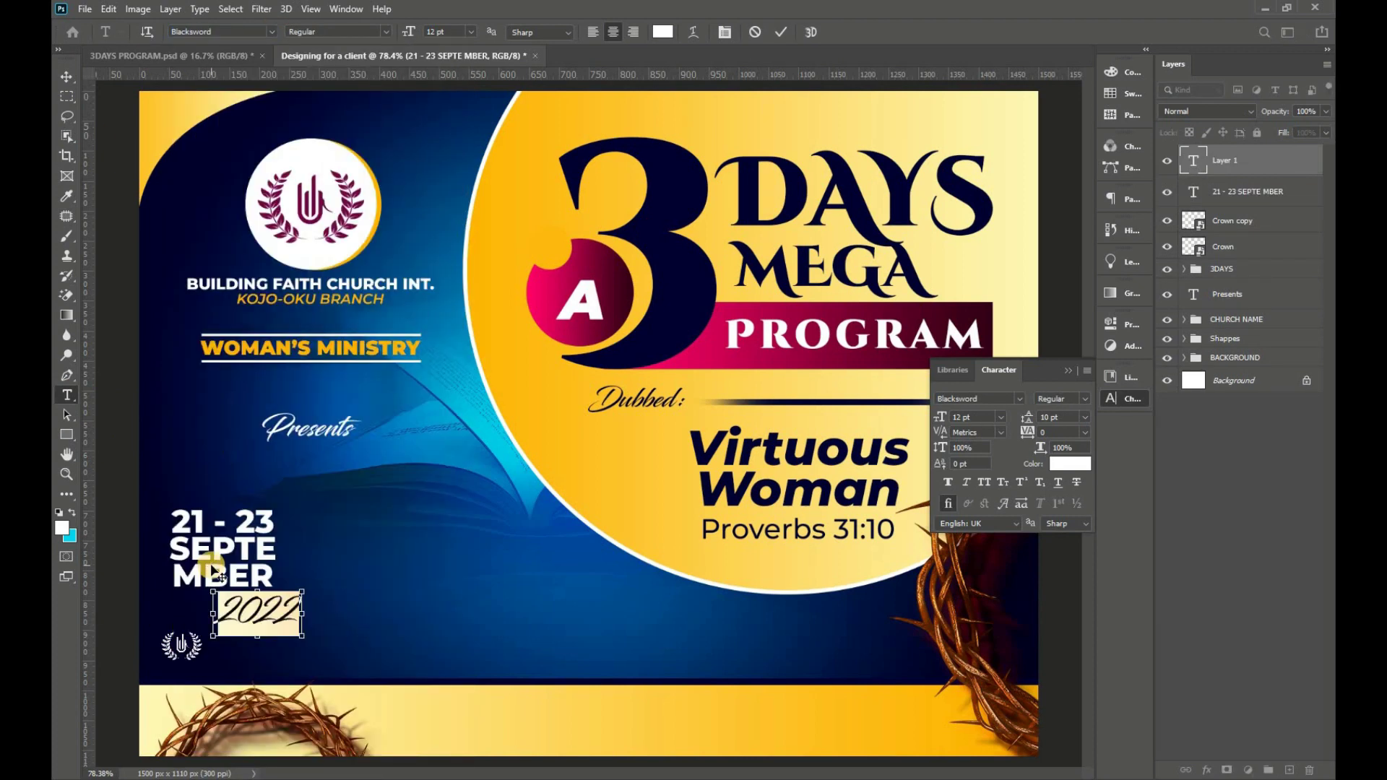
- Style 2022 SemiBold Italic at 7 pt, widely spaced, in the sampled flyer yellow
left_click(272, 32)
left_click(386, 32)
left_click(382, 144)
left_click(387, 32)
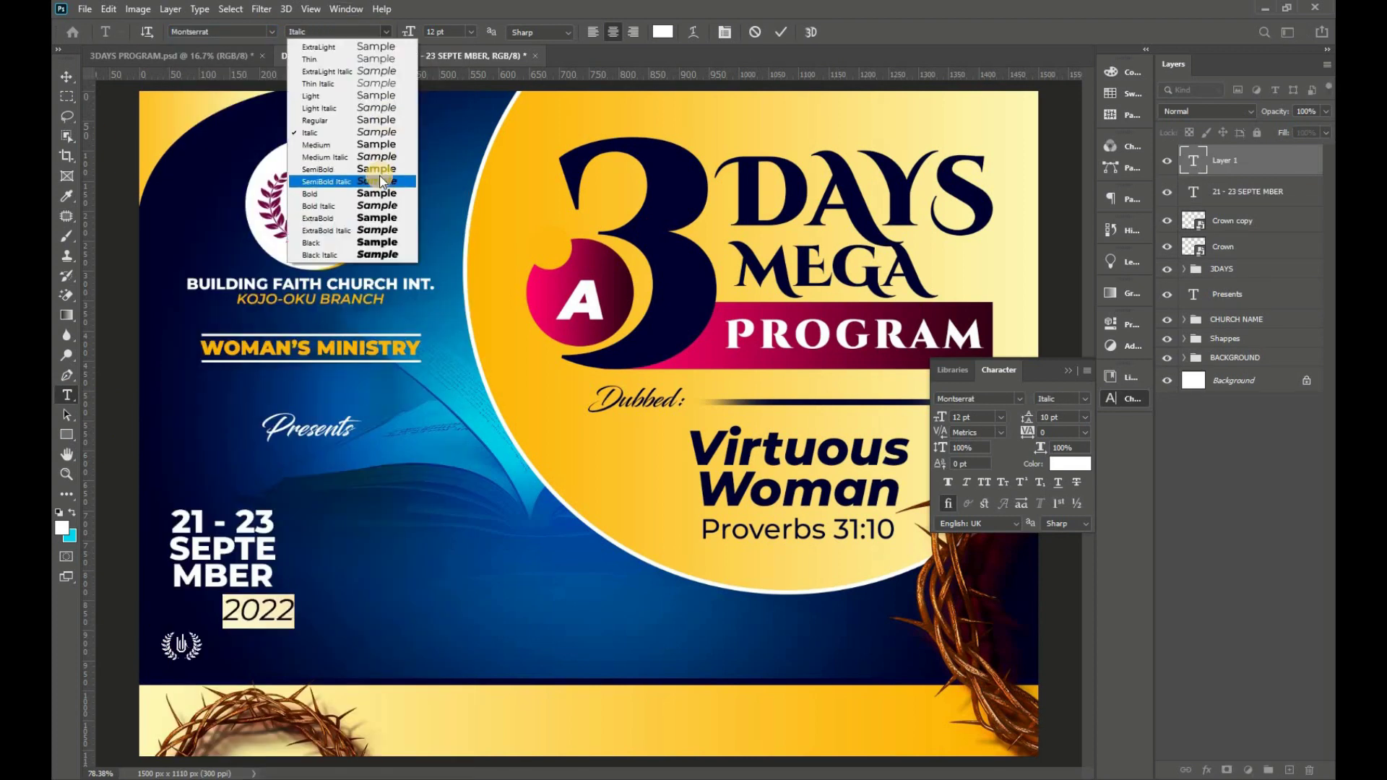
left_click(327, 181)
left_click_drag(409, 32, 393, 32)
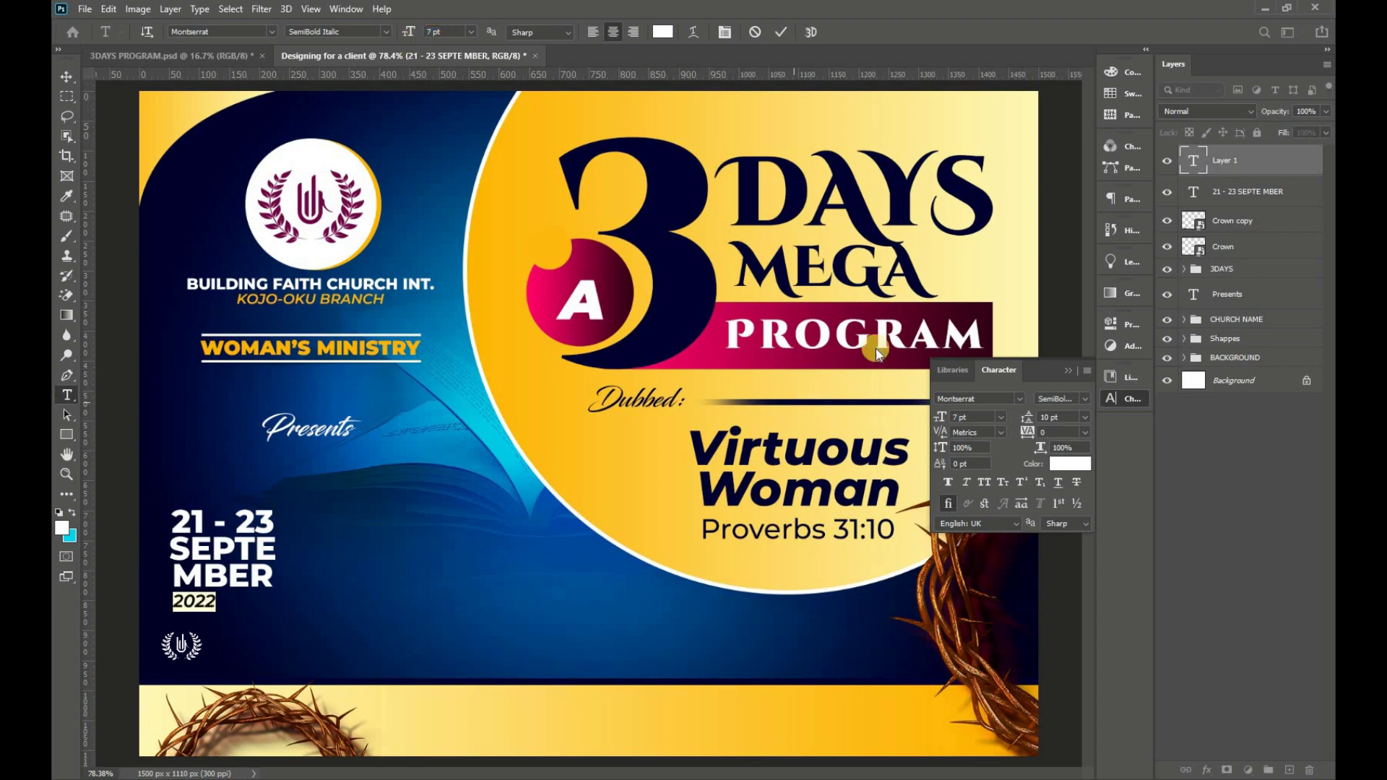
left_click_drag(1028, 432, 1047, 435)
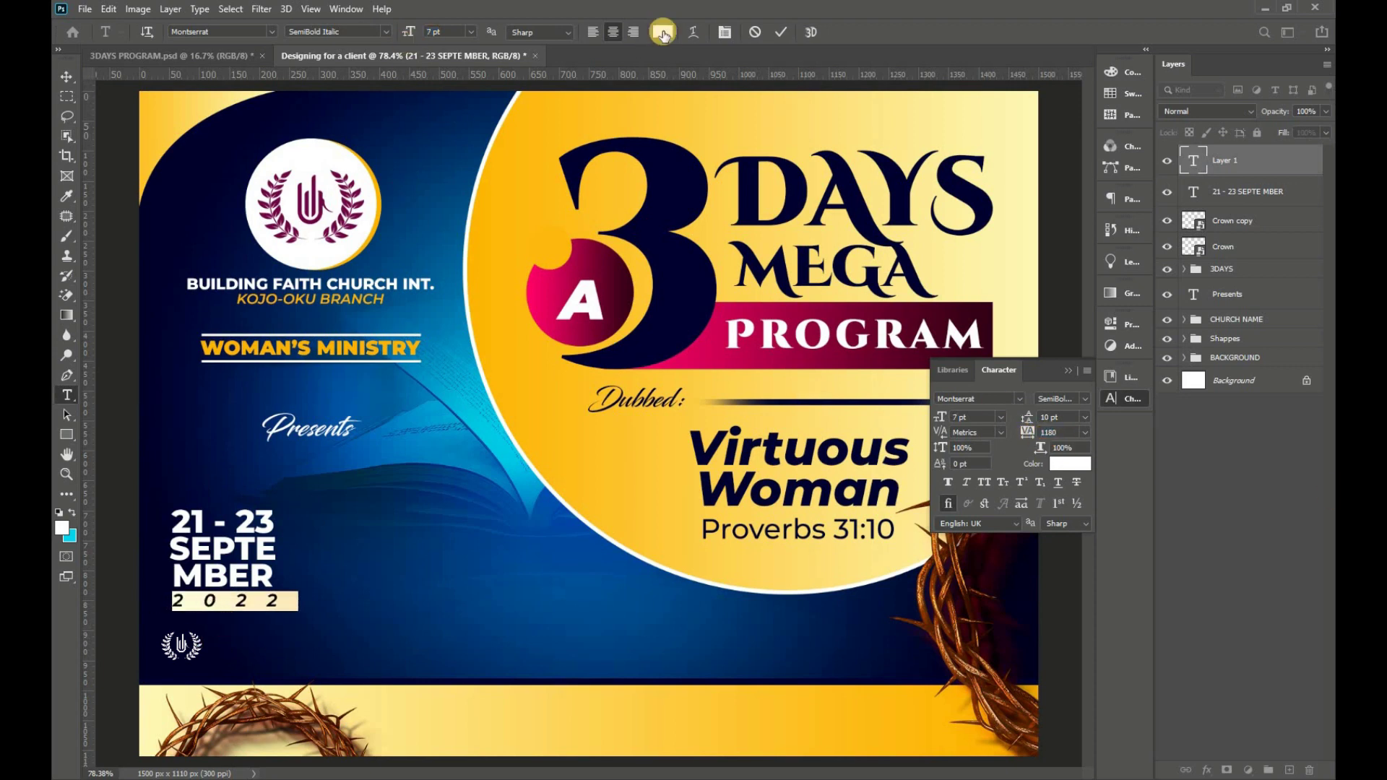
left_click(663, 32)
left_click(554, 251)
left_click(1199, 81)
- Add a 'Date' heading in Cinzel Decorative Black above the date
left_click(211, 466)
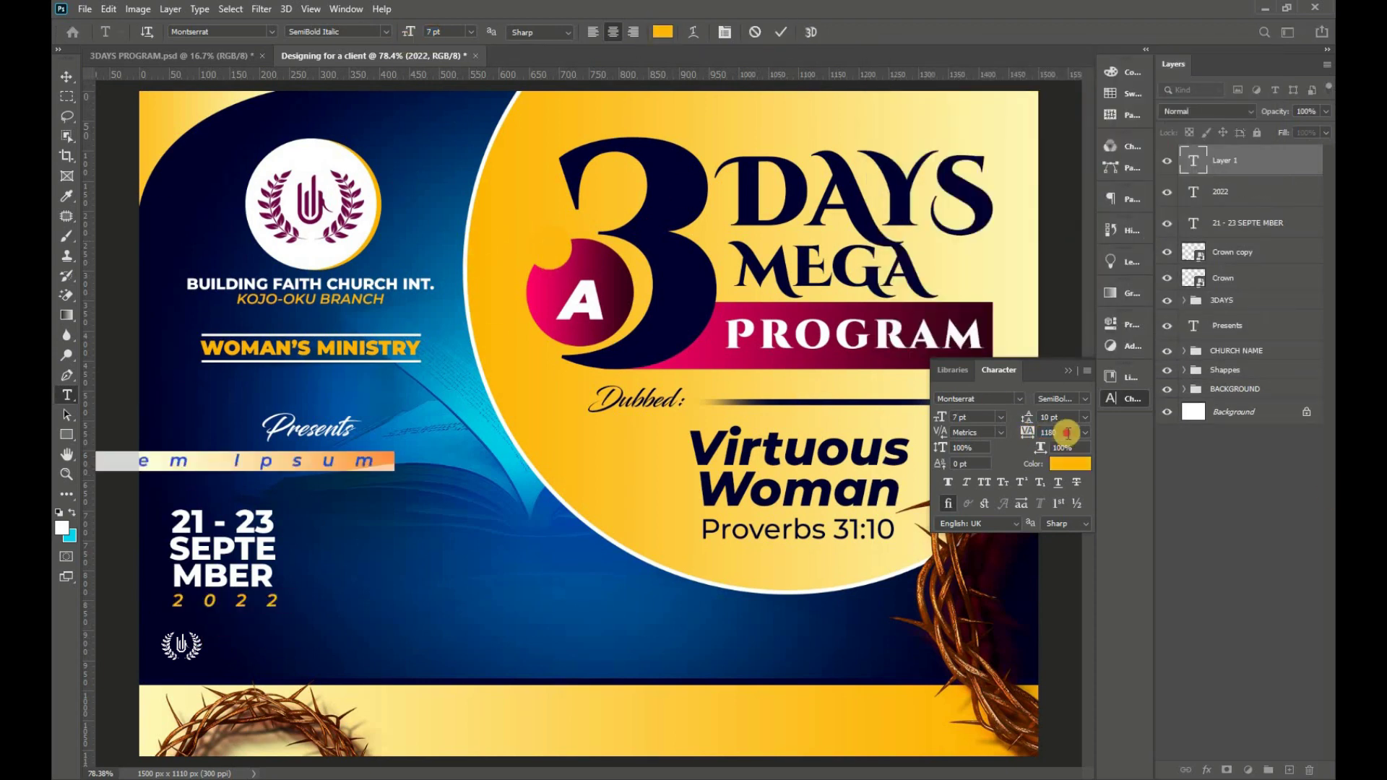
left_click(272, 31)
left_click(310, 107)
left_click(386, 32)
left_click(371, 70)
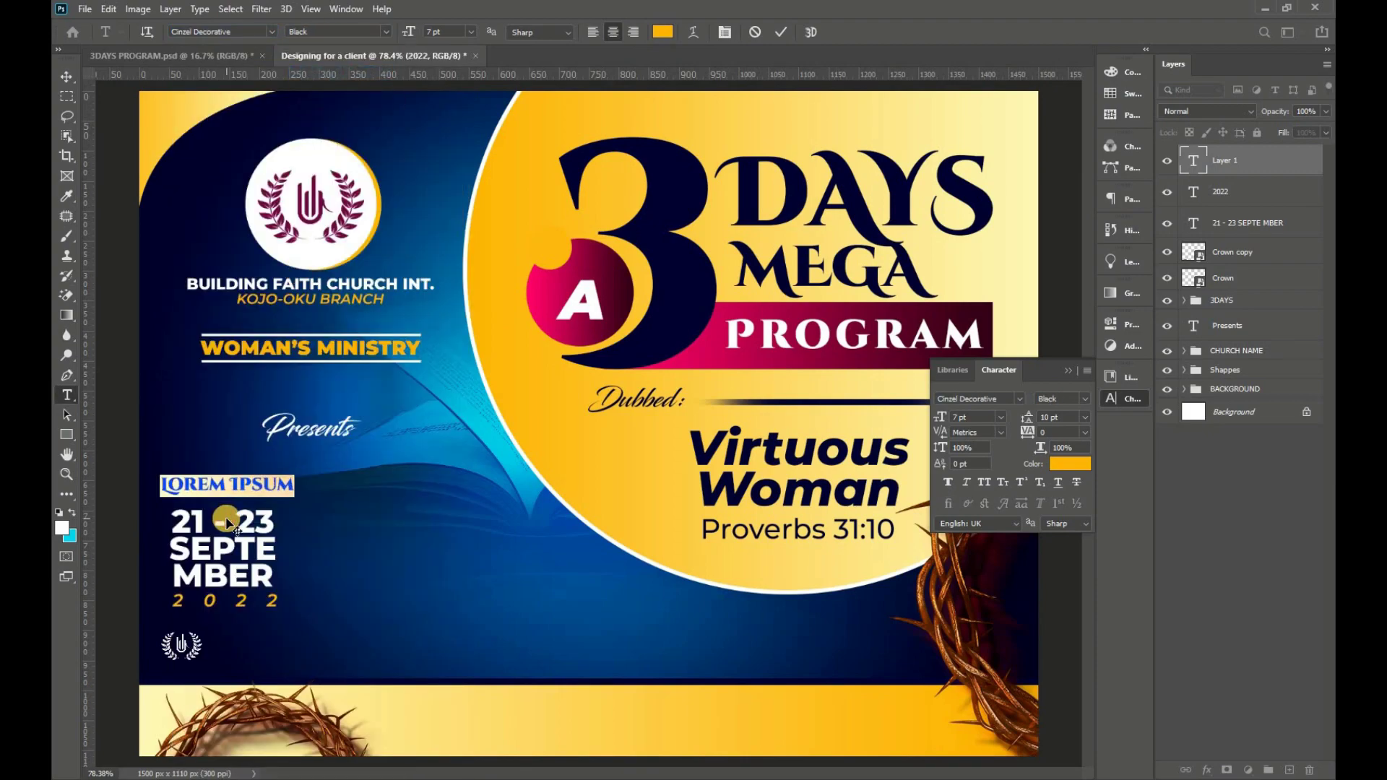
type("Date")
key("ctrl+Return")
- Draw a thin white rectangle bar to the right of the date
key("v")
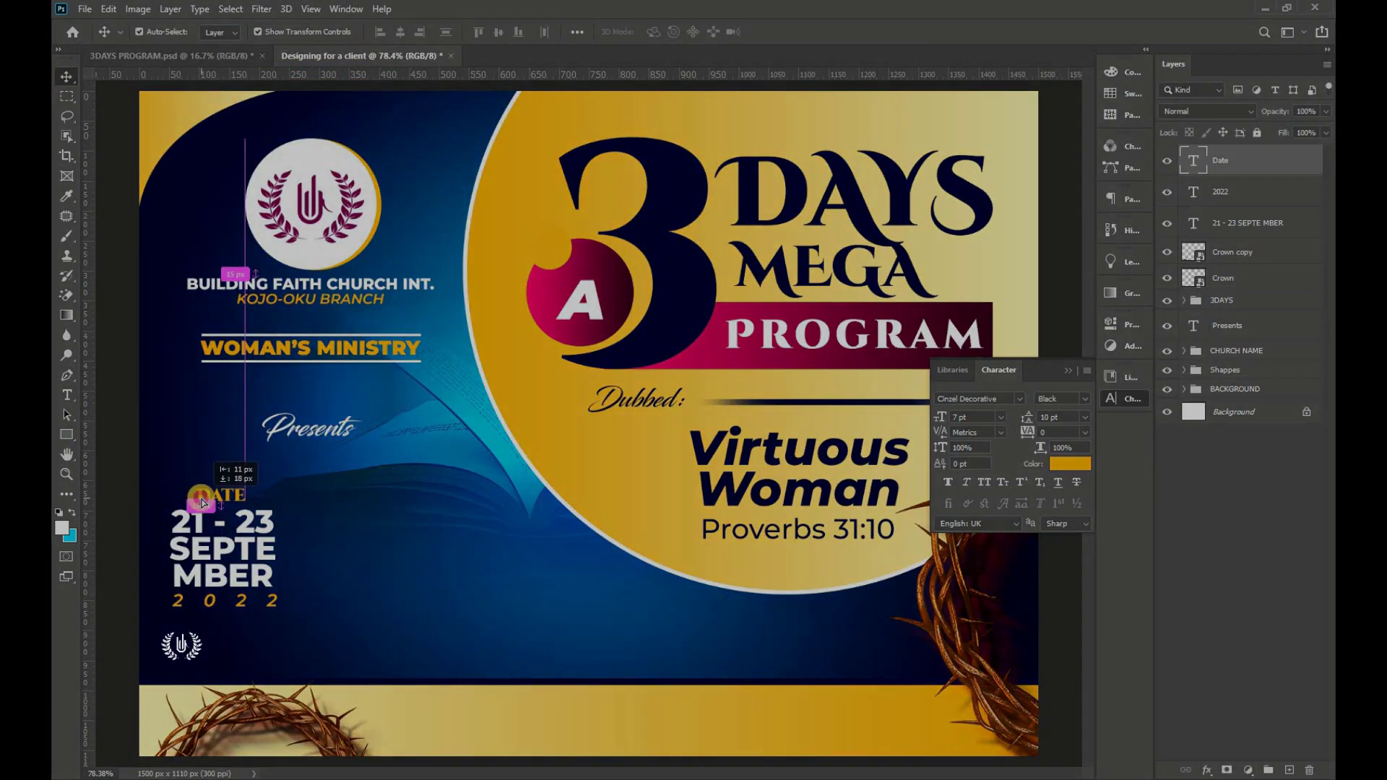
right_click(67, 434)
left_click(103, 435)
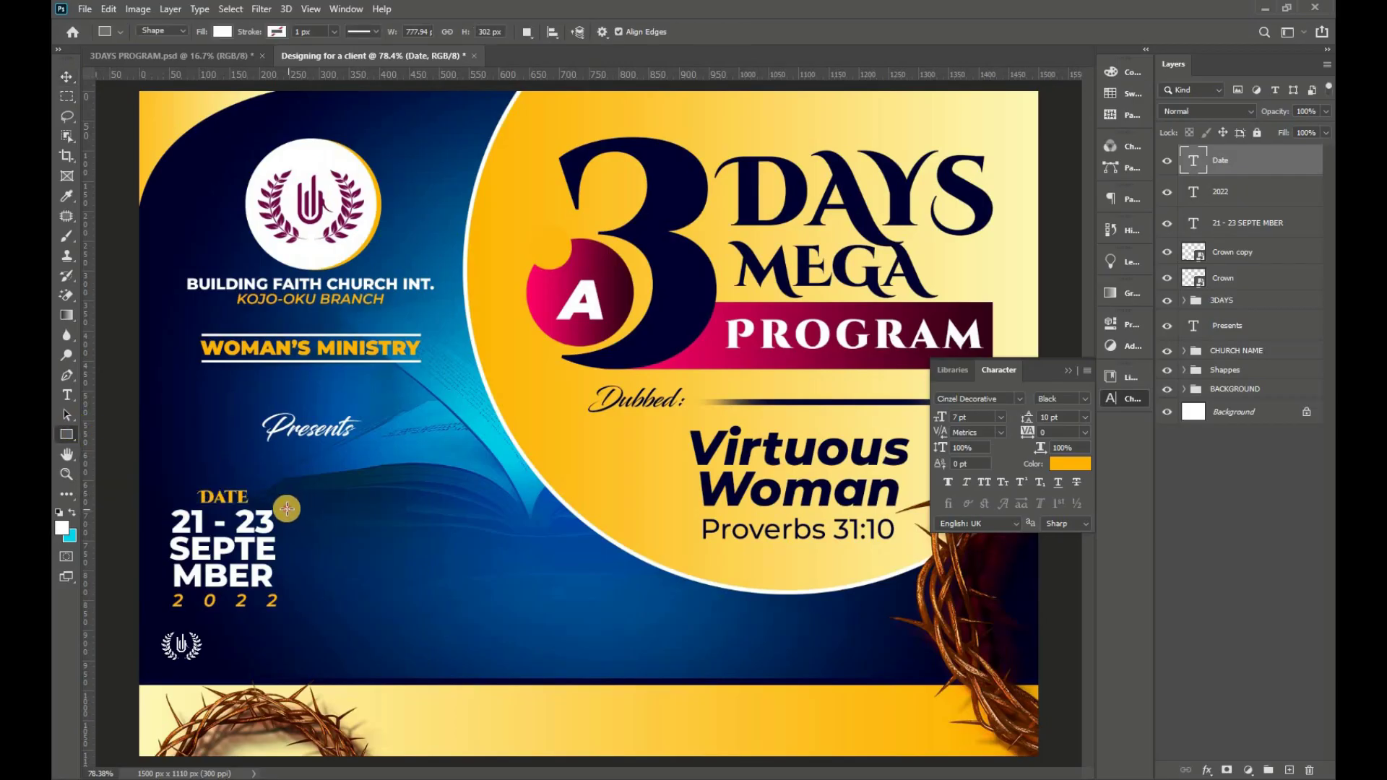
left_click_drag(287, 508, 297, 609)
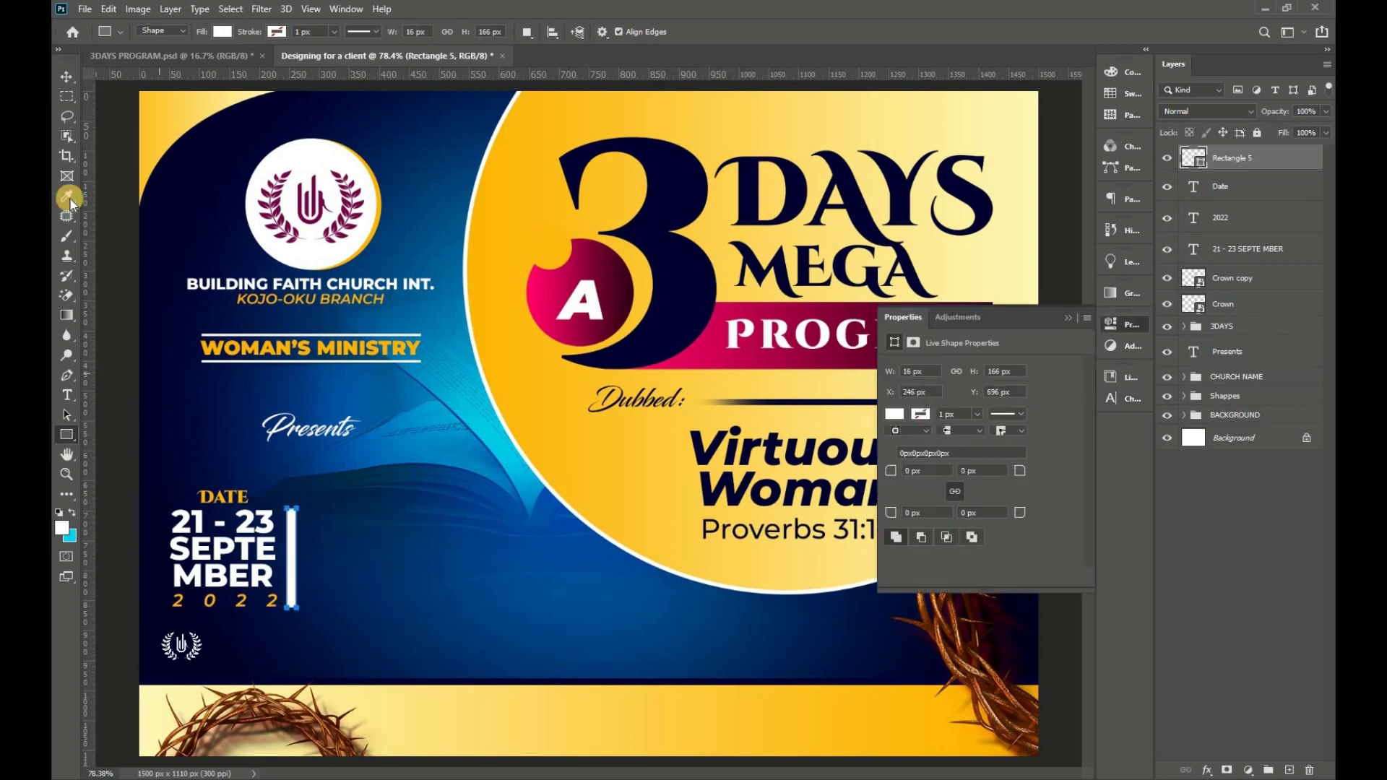
left_click(1290, 771)
- Draw a white circle to the right of the bar on a new layer
left_click(1068, 318)
right_click(66, 435)
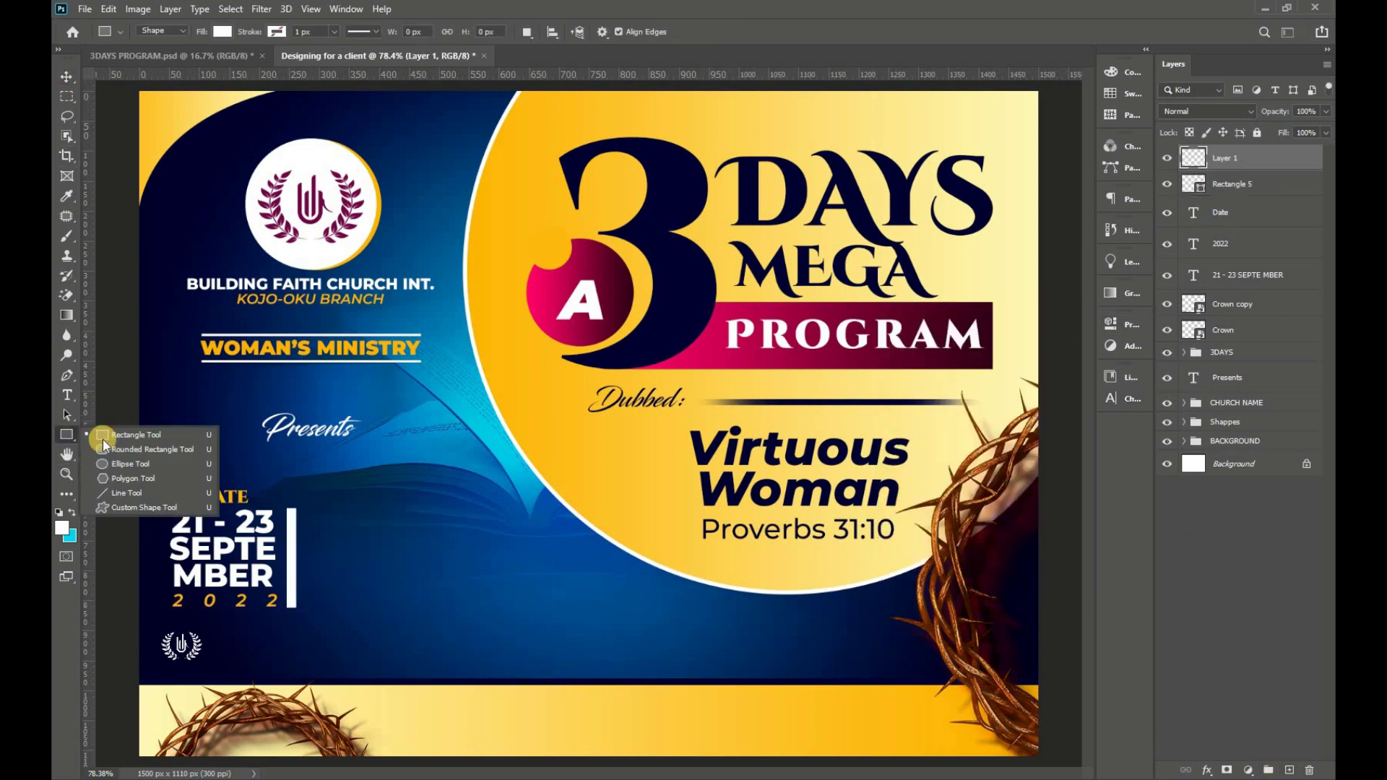
left_click(130, 464)
mouse_move(351, 500)
left_mouse_down()
mouse_move(461, 610)
mouse_move(370, 585)
left_mouse_up()
key("v")
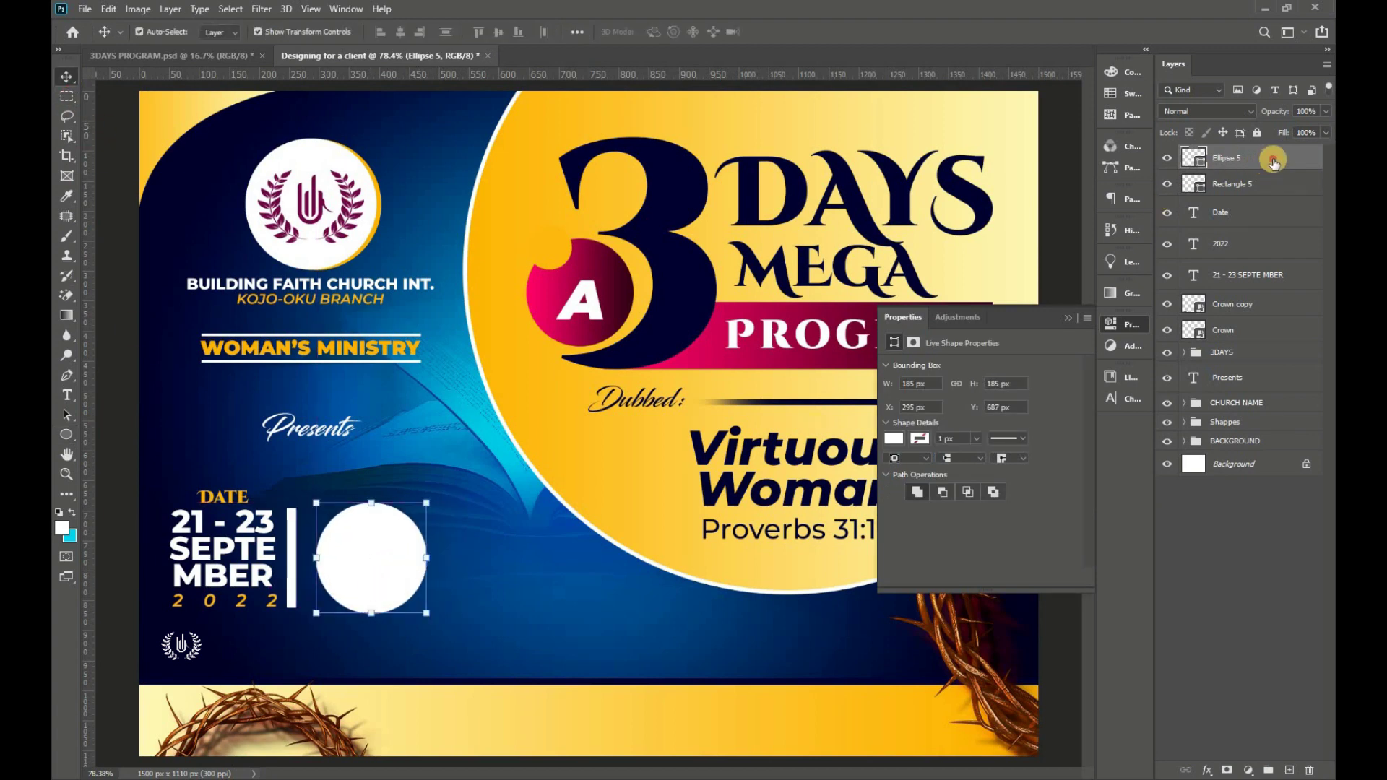
- Duplicate the circle, fill the copy with the yellow hex code, and place it beneath the white one
right_click(1273, 160)
left_click(1233, 393)
double_click(1193, 157)
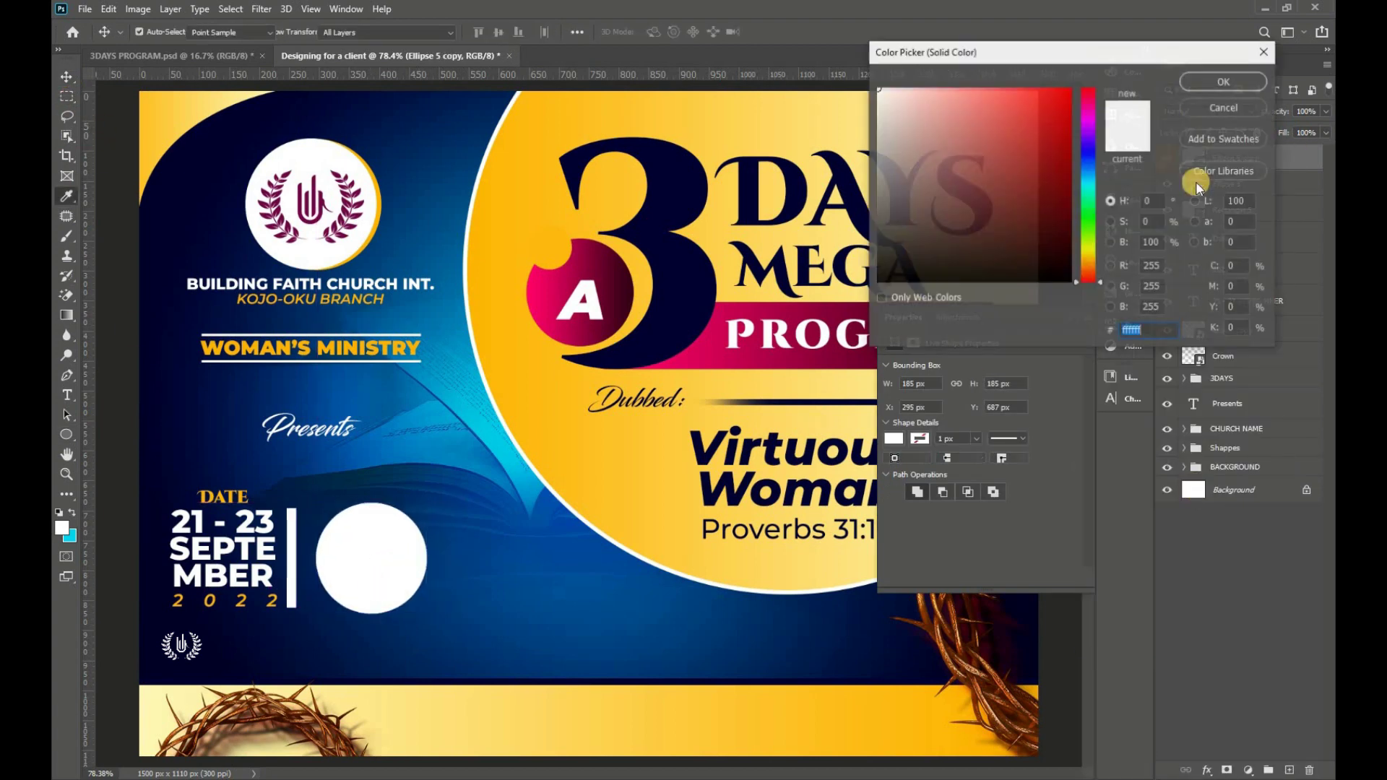
key("alt+Tab")
right_click(252, 515)
left_click(290, 562)
left_click(1149, 331)
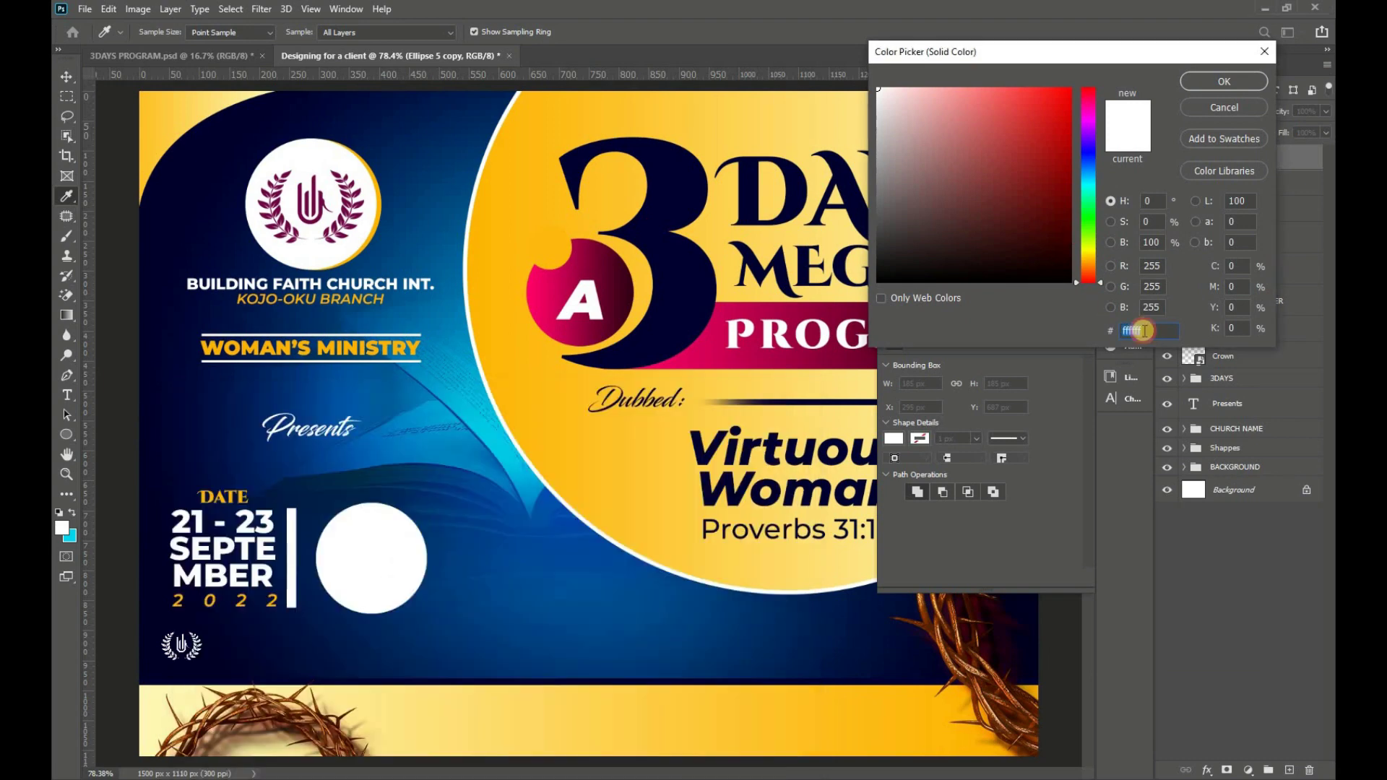
type("ffb400")
key("Return")
left_click(1072, 332)
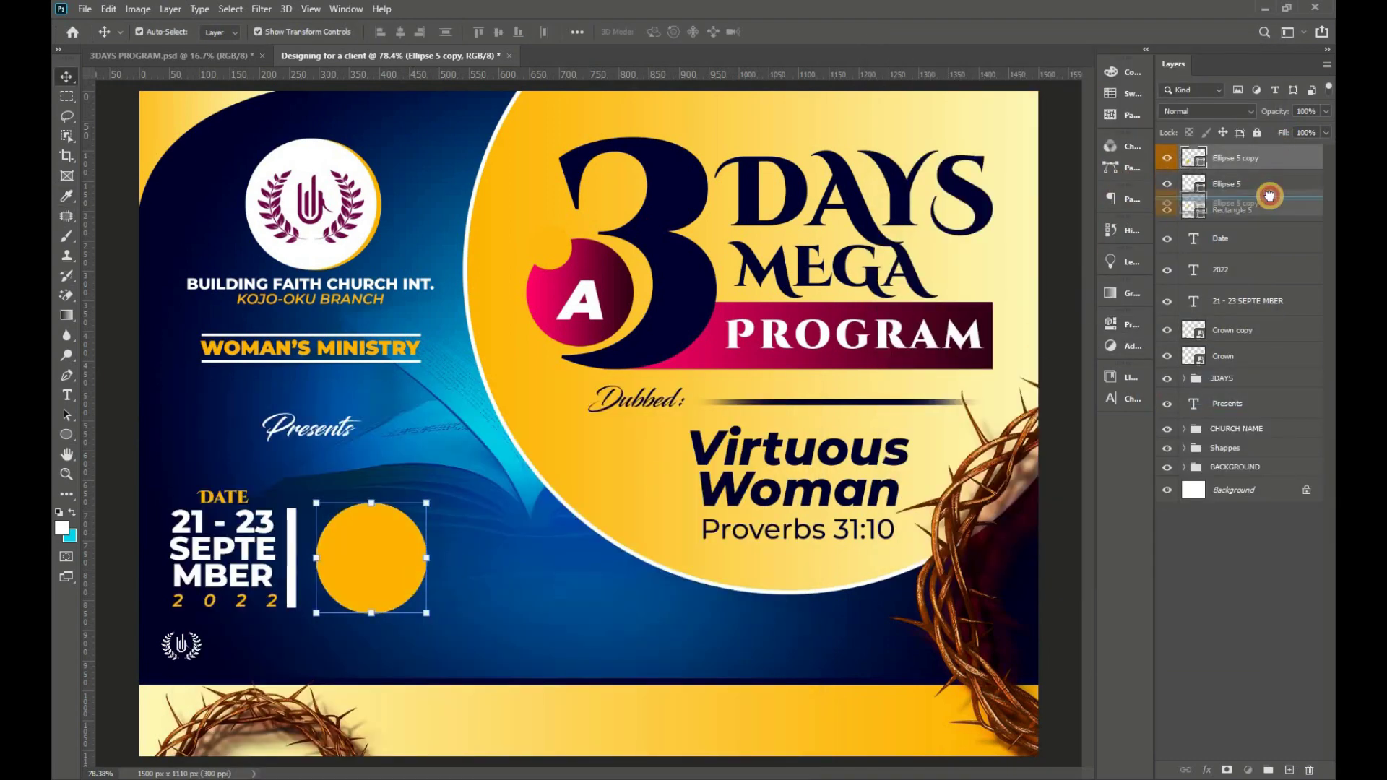
left_click_drag(1277, 157, 1264, 196)
- Group the date, 2022 and Date text layers into a group named DATE
scroll(320, 617, "up", 5)
scroll(319, 617, "down", 5)
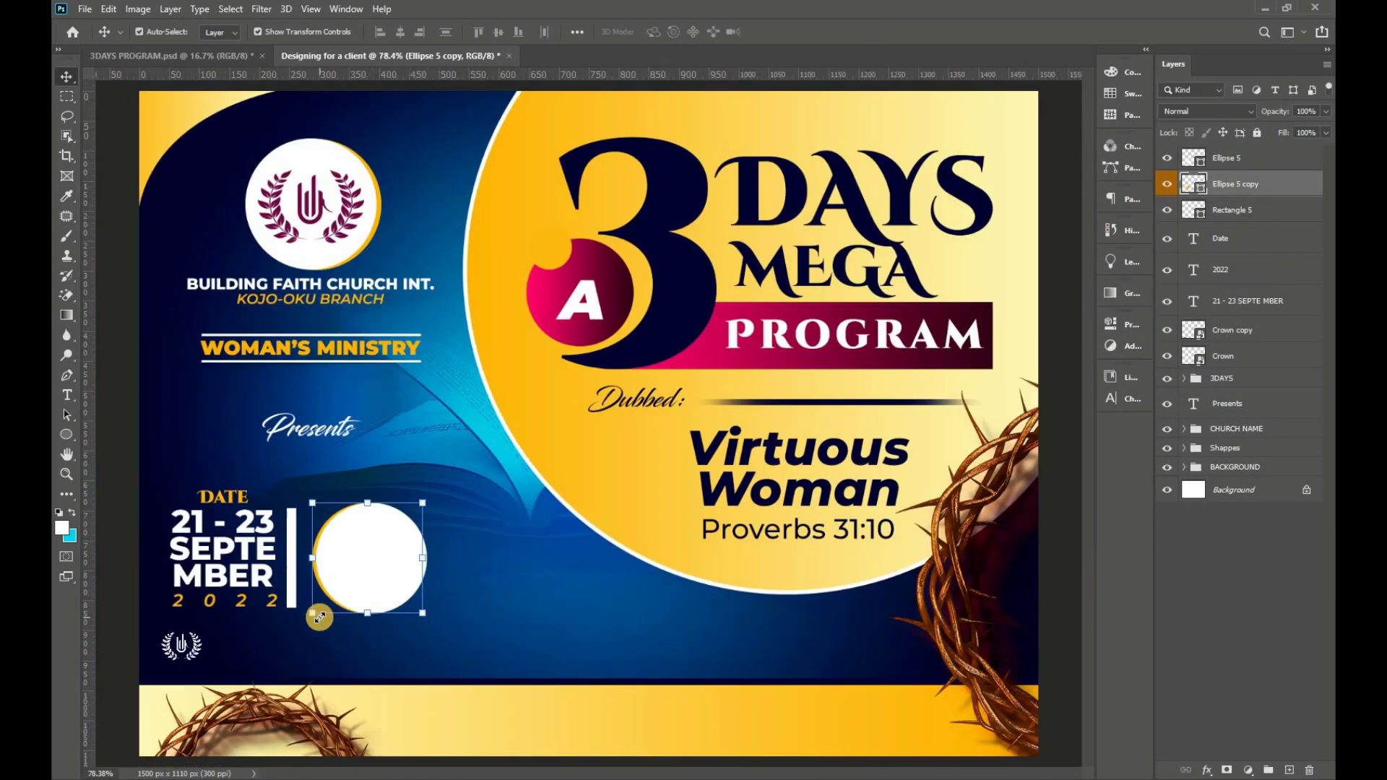
left_click(1272, 156)
left_click(1246, 300)
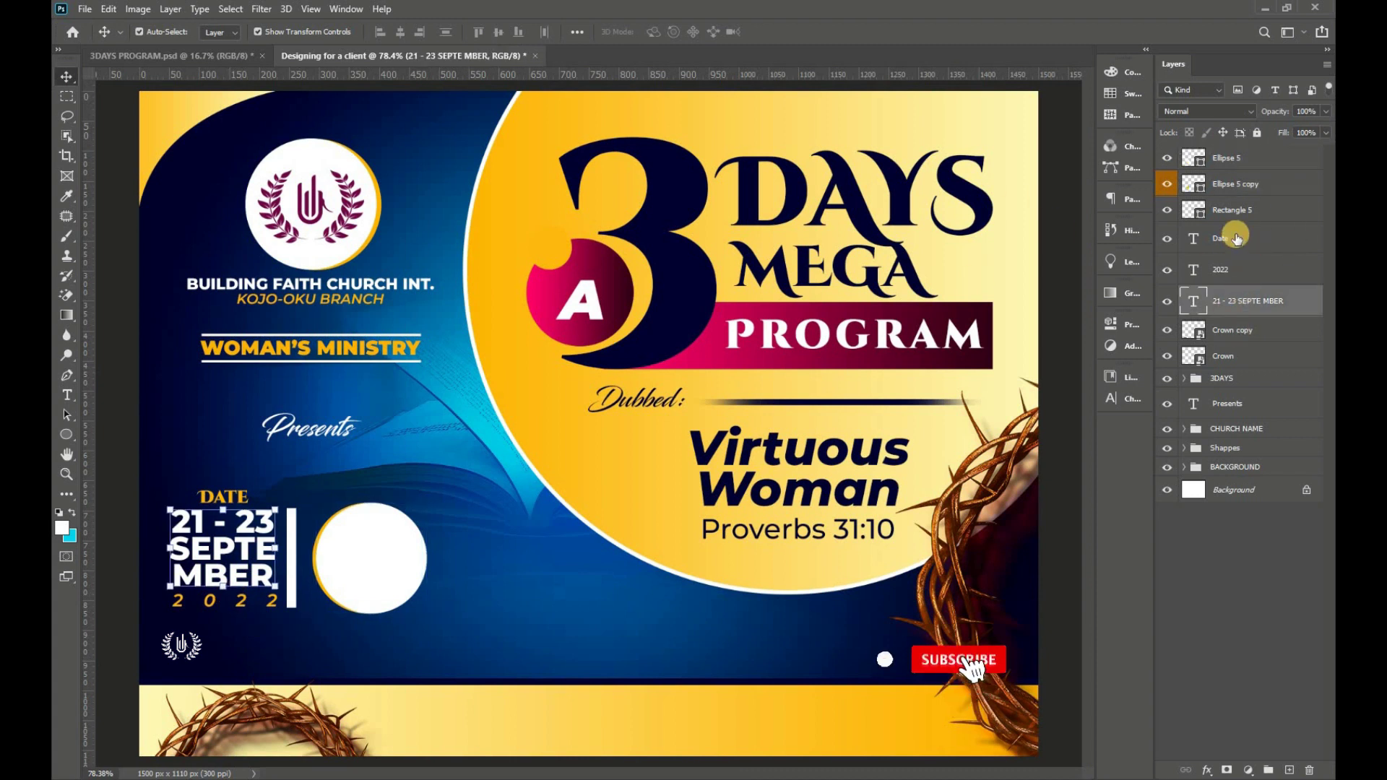
left_click(1237, 237, "shift")
left_click(1267, 770)
double_click(1226, 233)
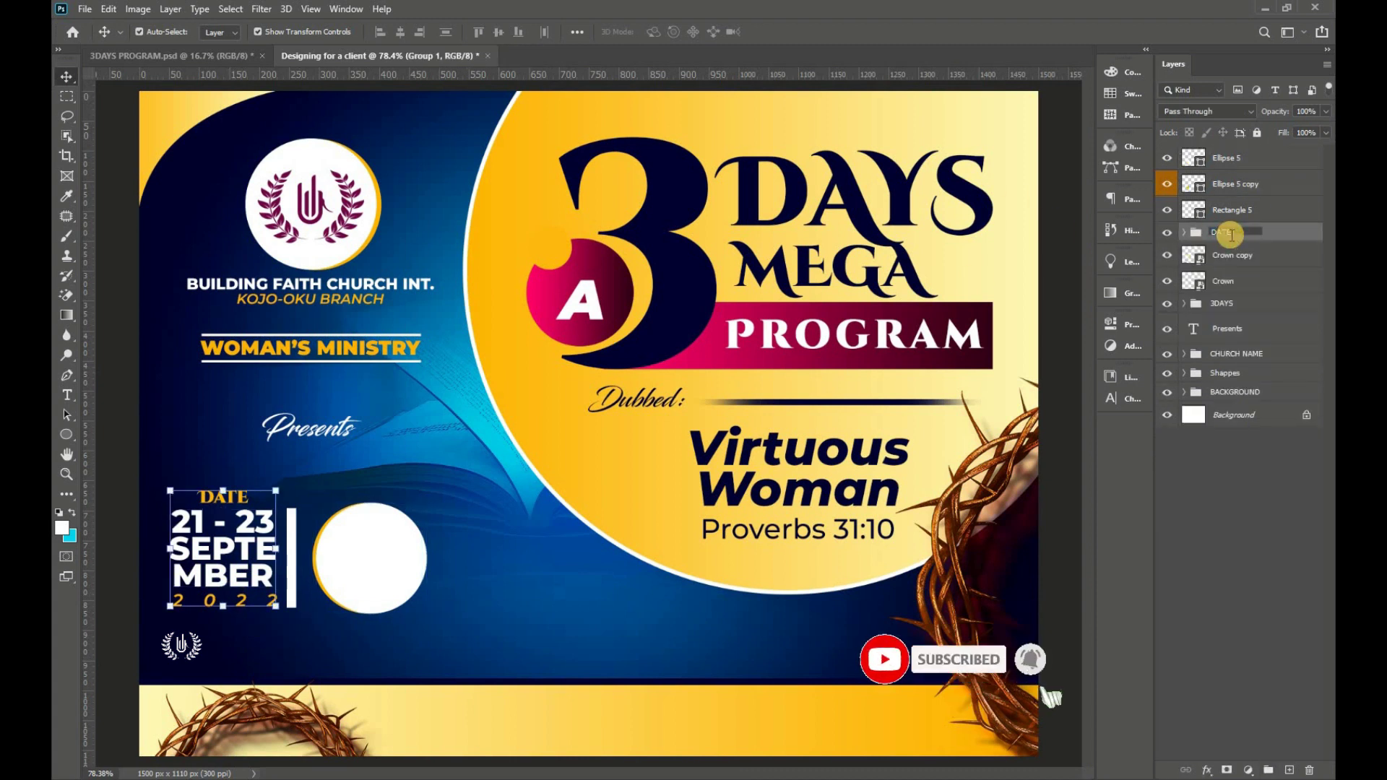
key("Return")
- Type the times '5:00' and '7:30' on two lines in dark navy inside the circle
right_click(67, 395)
left_click(108, 396)
left_click(295, 560)
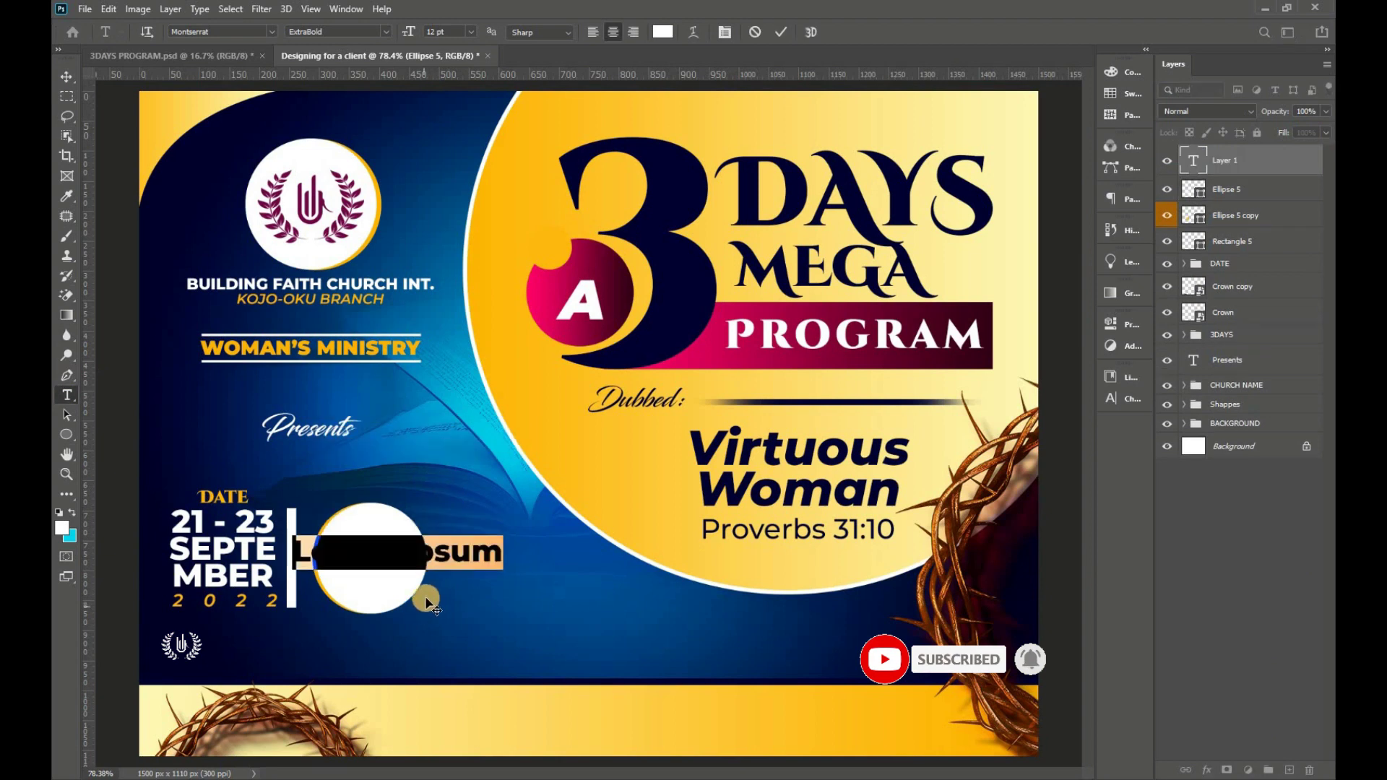
left_click(663, 32)
left_click(650, 216)
left_click(1226, 80)
left_click(1124, 399)
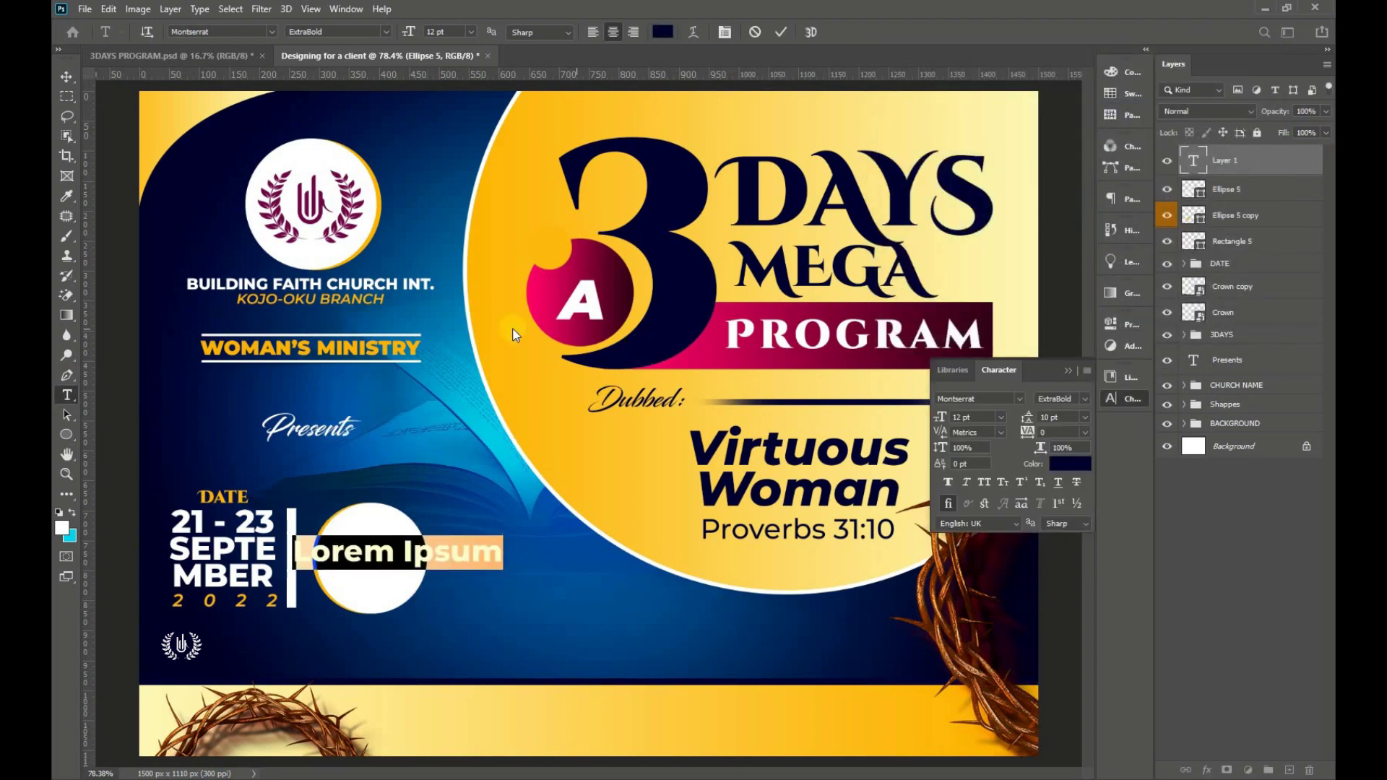
type("5:00")
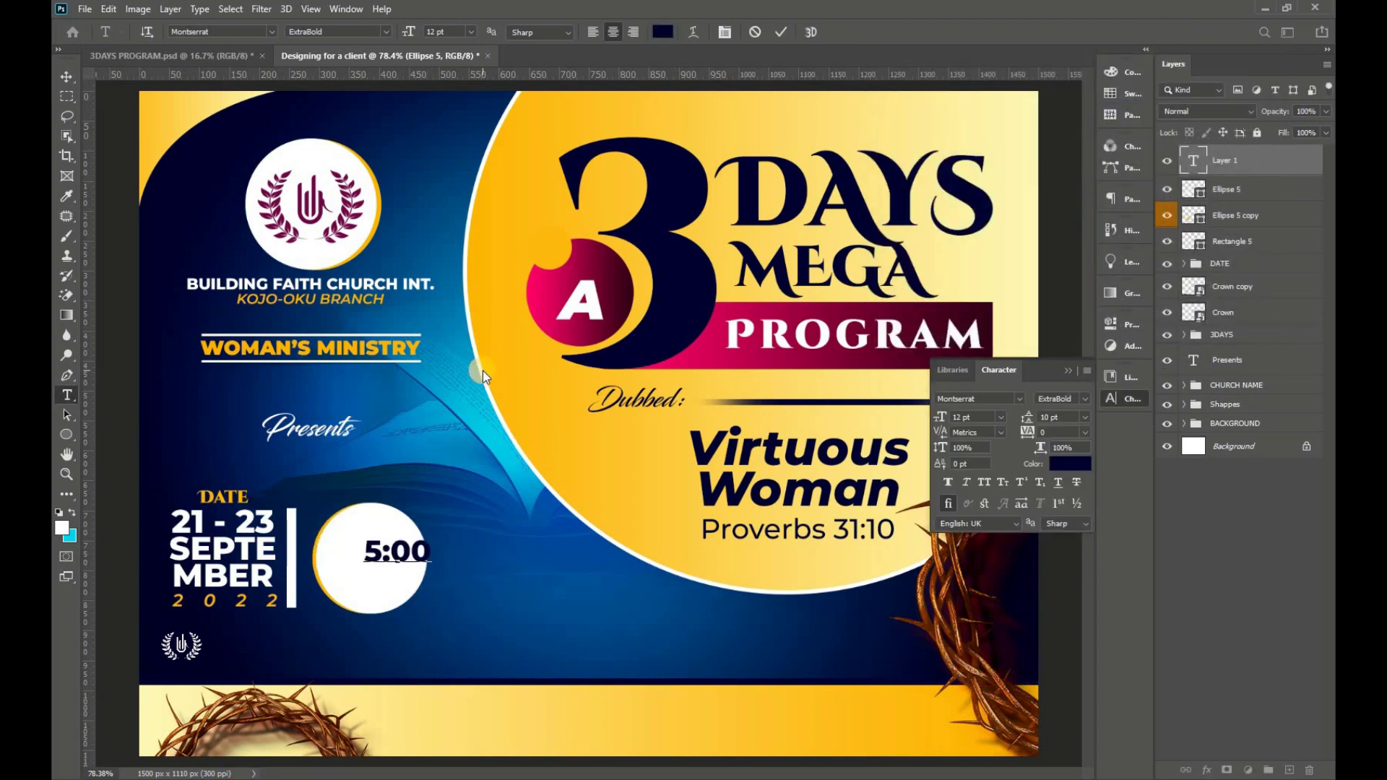
key("Return")
type("7:30")
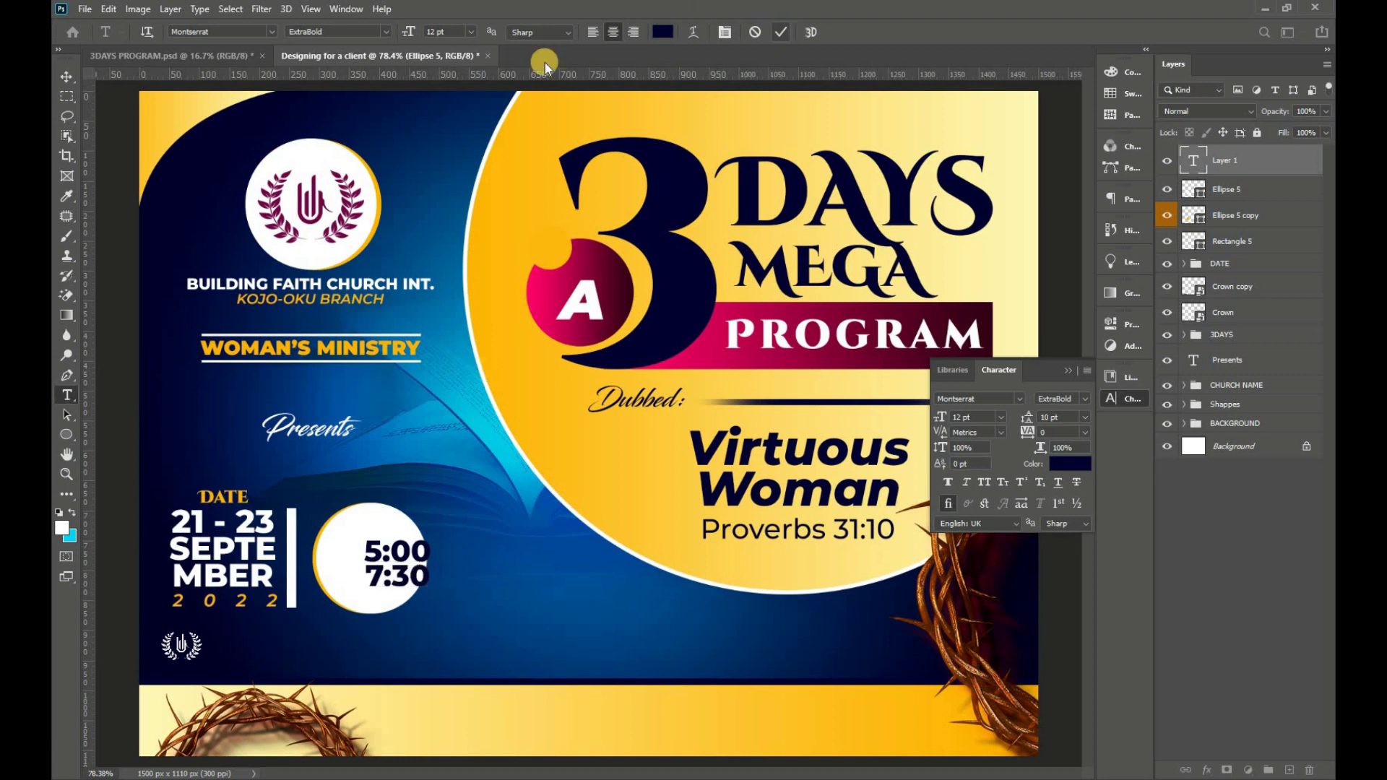
left_click(67, 77)
left_click_drag(401, 560, 373, 551)
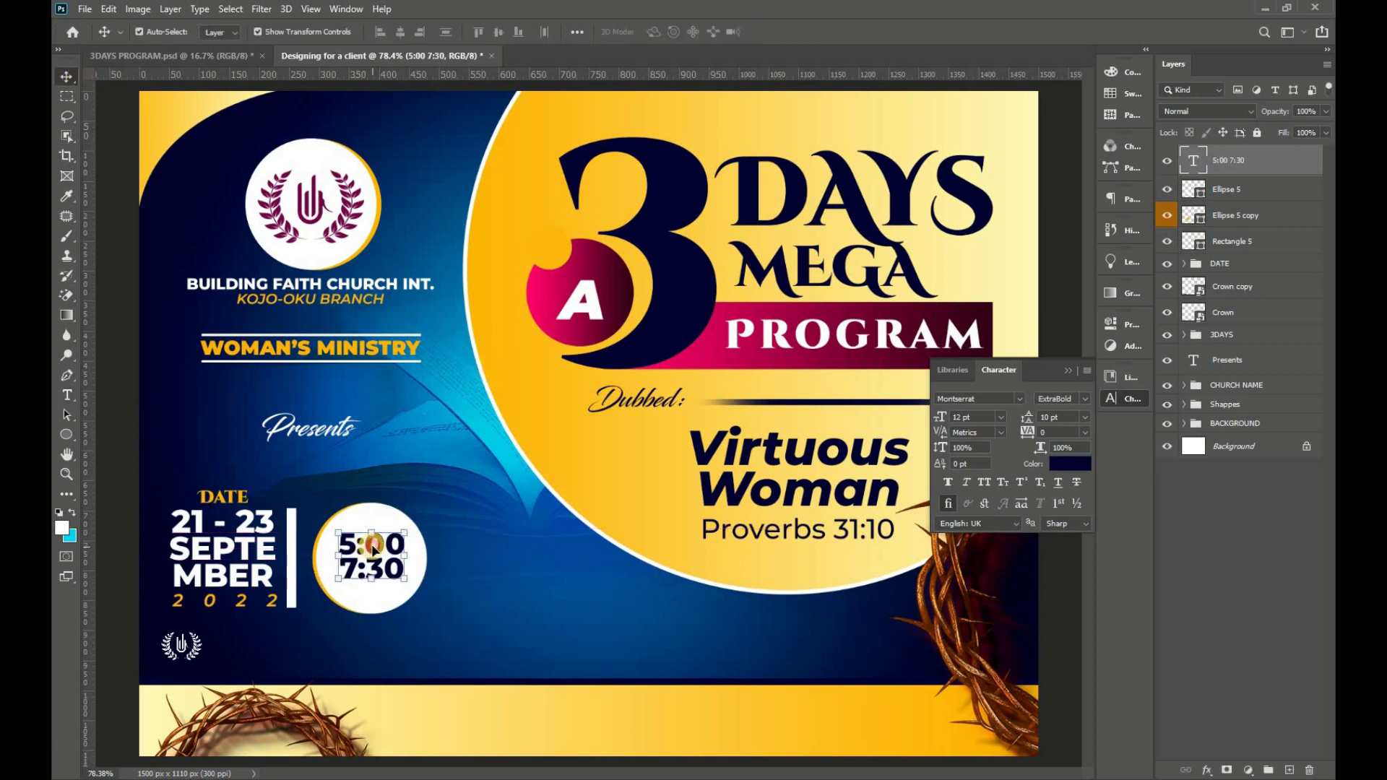
- Add 'Each Night' below the times in the Blacksword font at 6 pt
right_click(66, 396)
left_click(115, 396)
left_click(303, 452)
left_click_drag(395, 492, 395, 636)
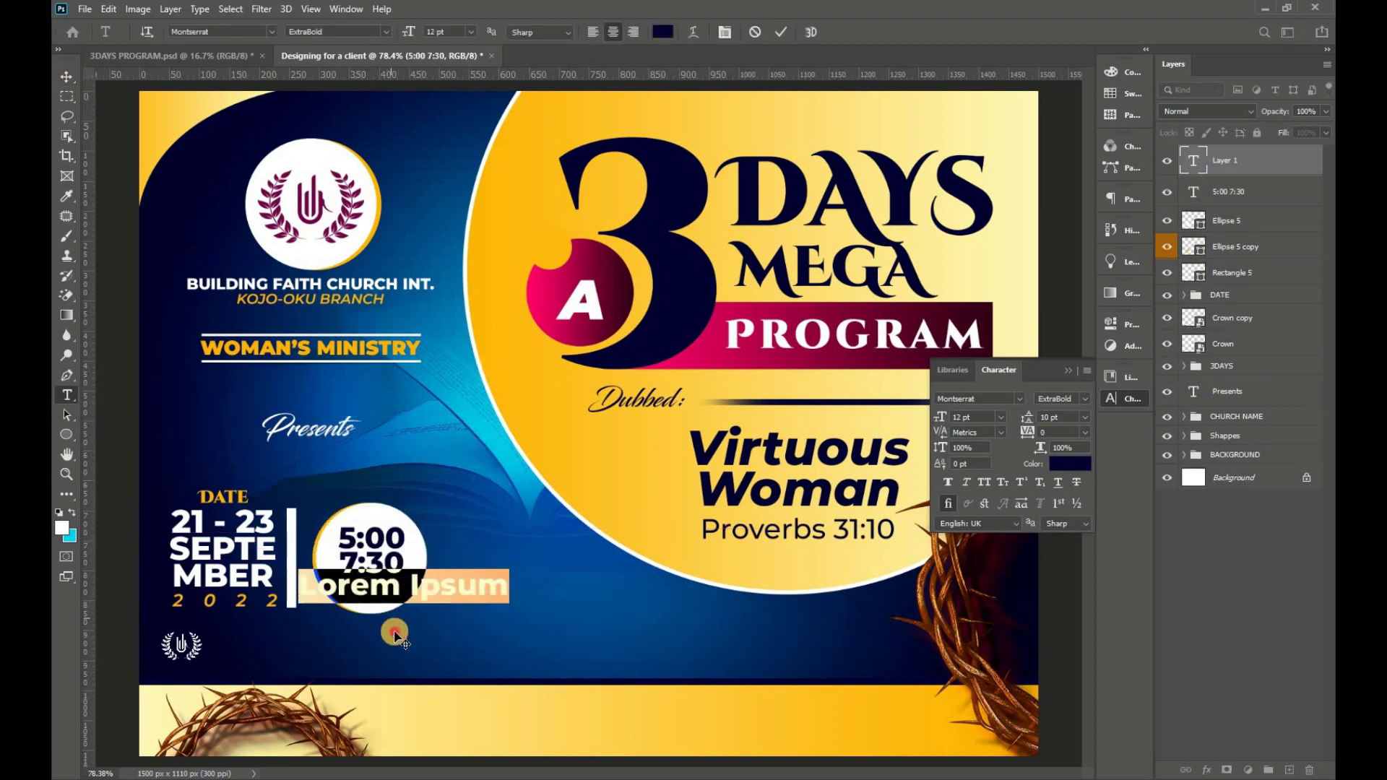
left_click(272, 32)
left_click(322, 101)
type("E")
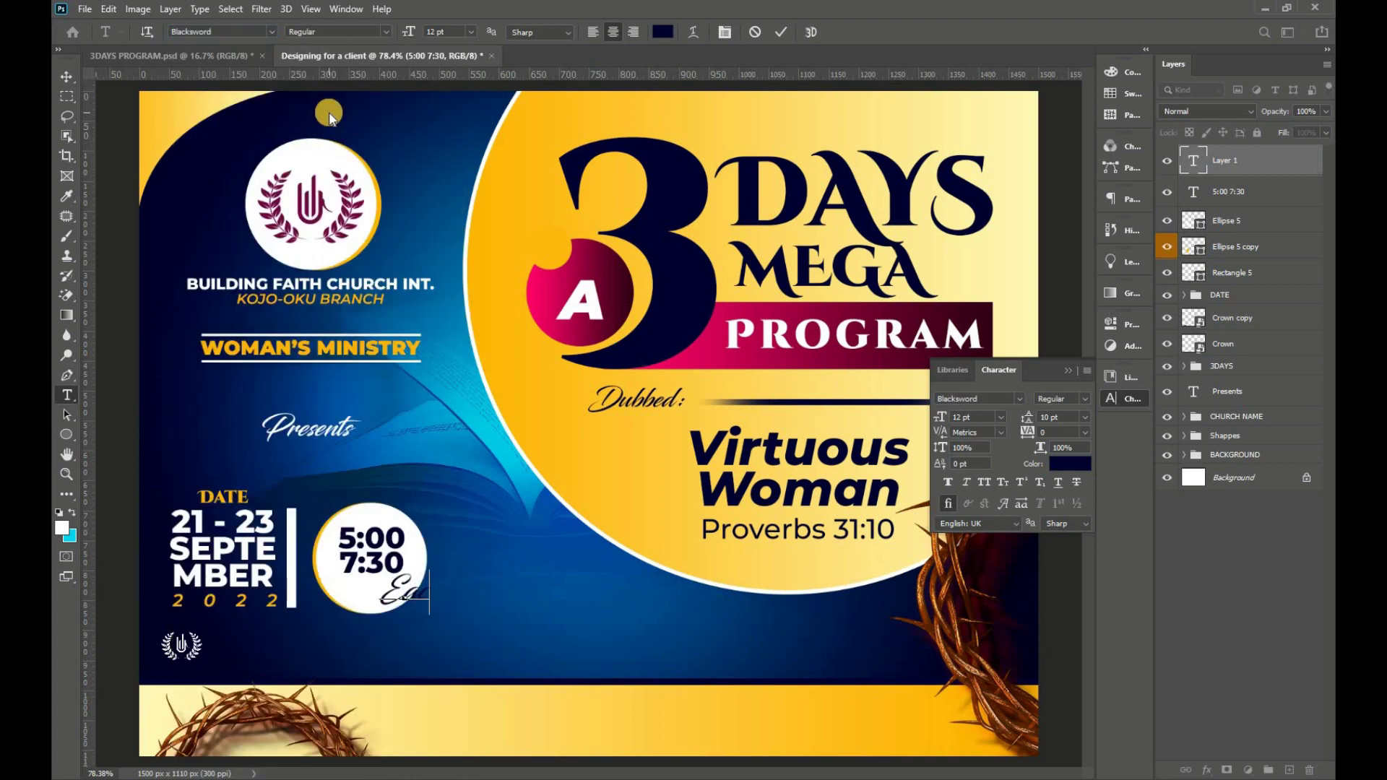
type("ach Night")
key("ctrl+a")
key("ctrl+shift+comma")
key("ctrl+shift+comma")
key("ctrl+shift+comma")
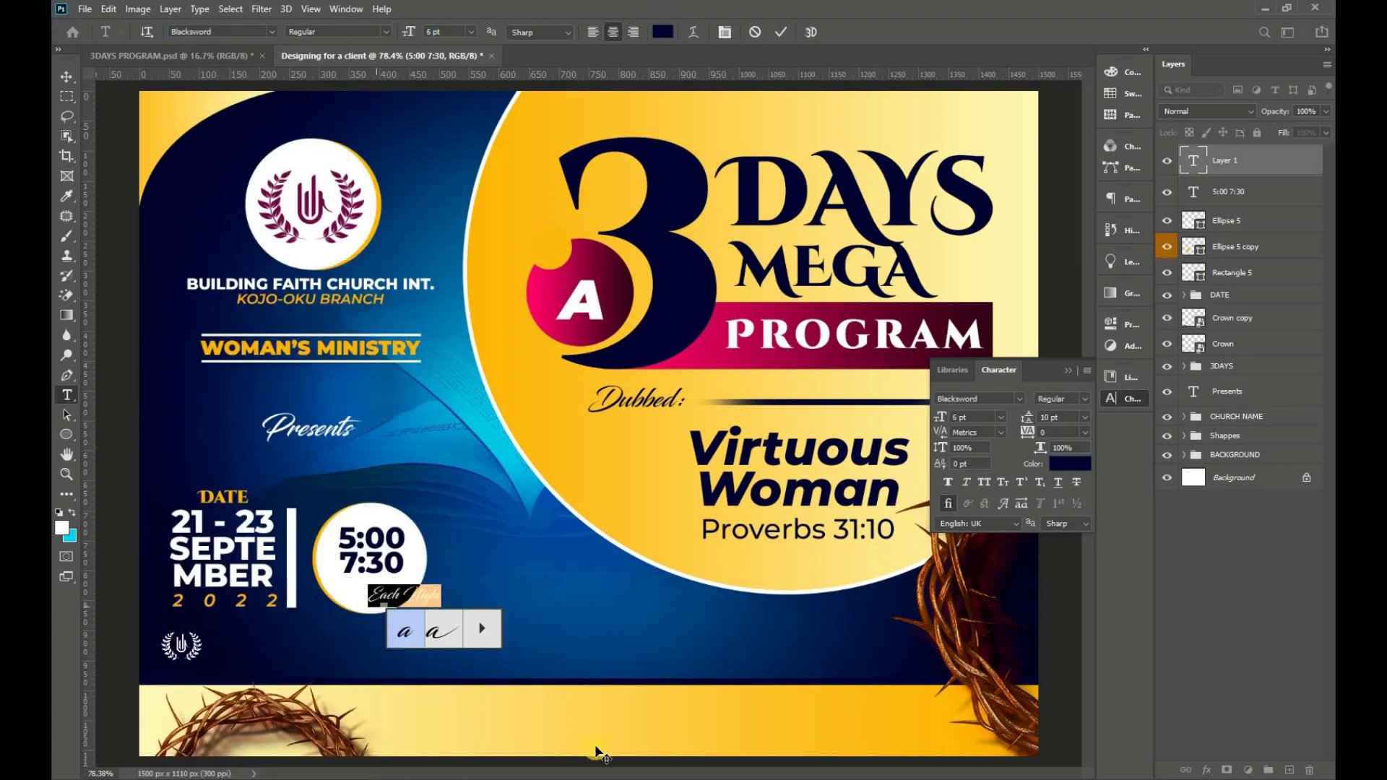
- Colour the 'Each Night' text dark pink 310014, copied from the colour notes
left_click(663, 32)
key("alt+Tab")
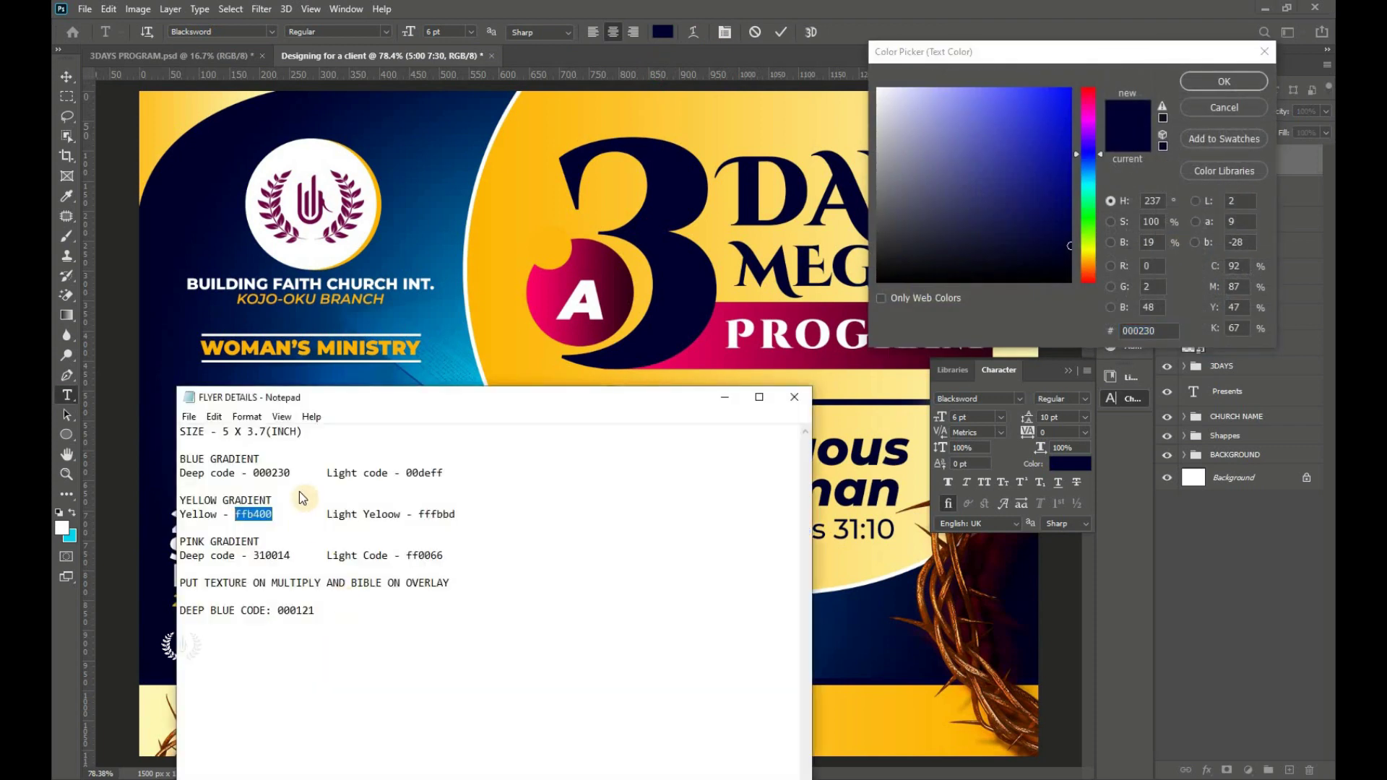
double_click(271, 555)
right_click(272, 555)
left_click(289, 366)
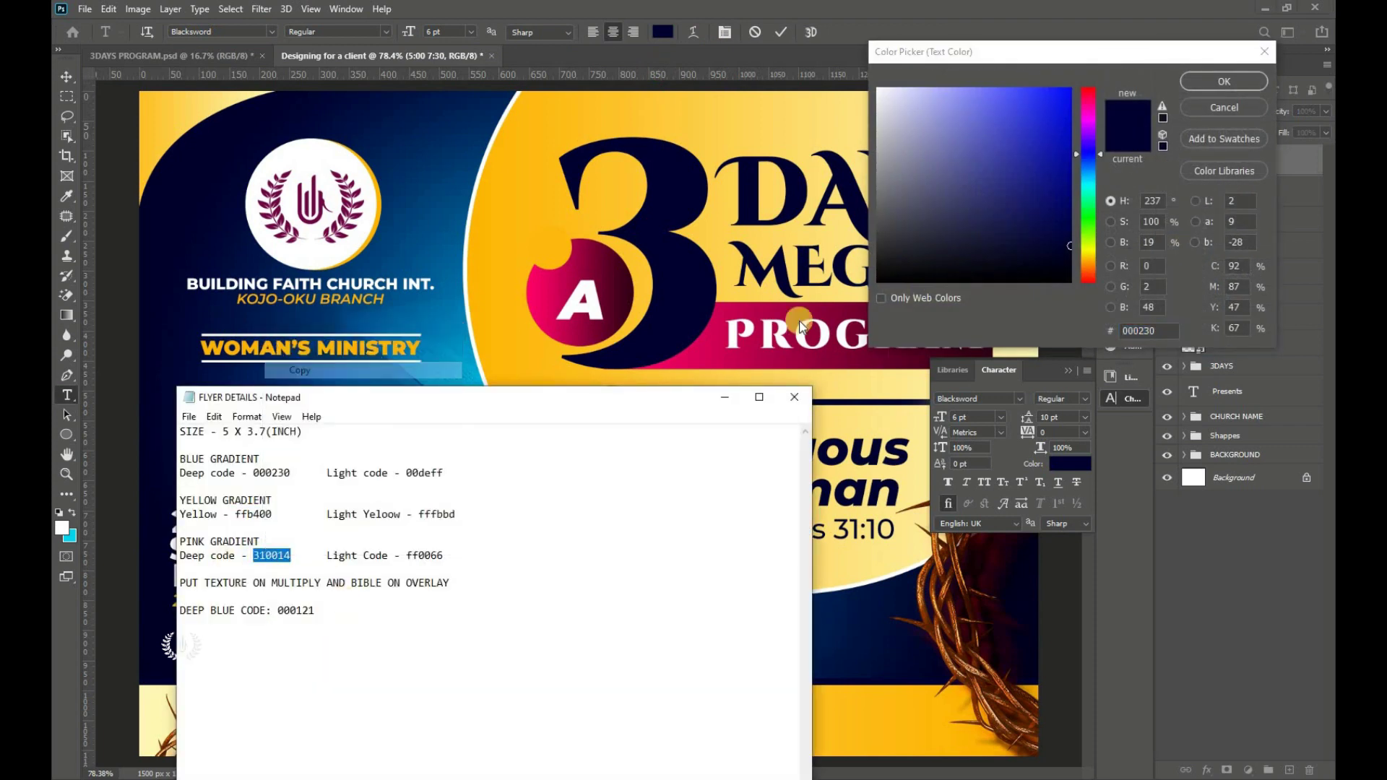
left_click(1145, 331)
key("ctrl+v")
key("Return")
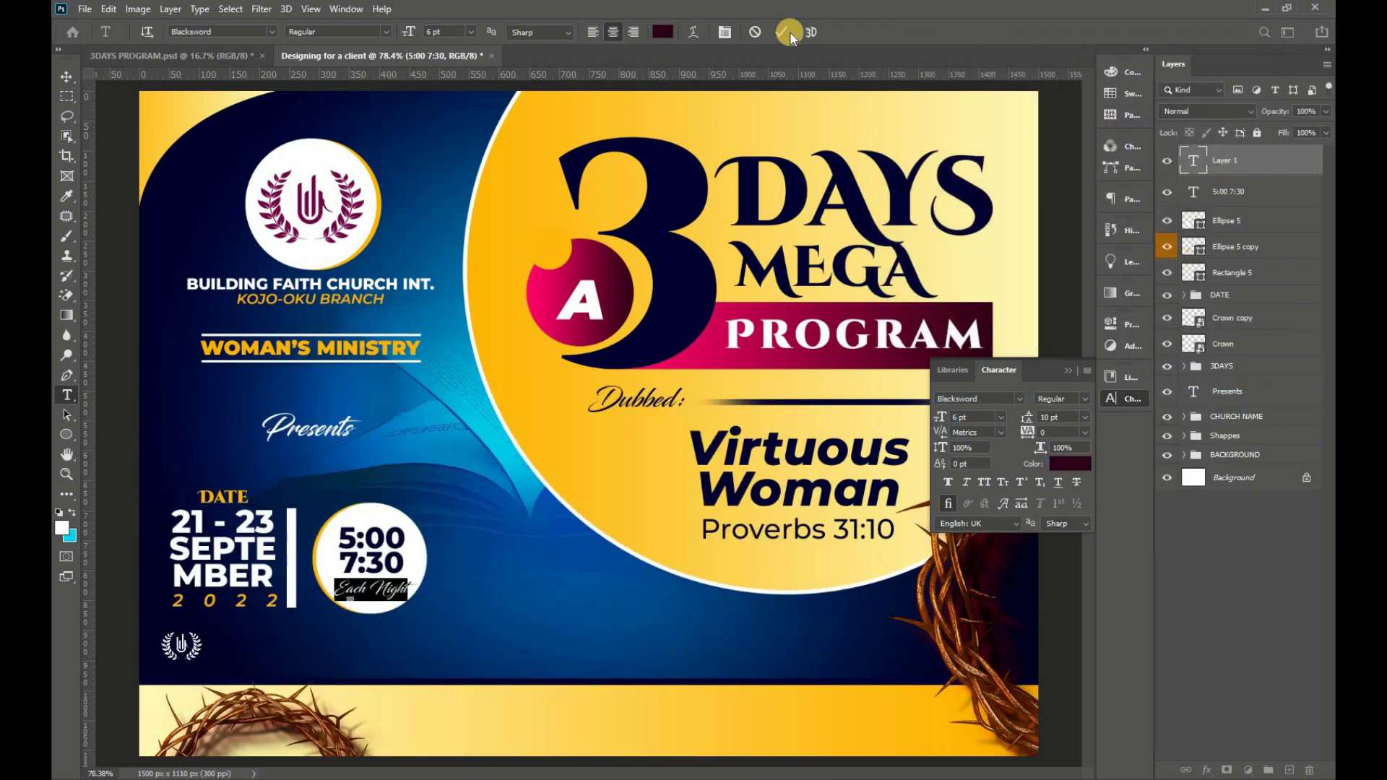
left_click(790, 32)
- Group the time text and circle layers and rename the group TIME
left_click(66, 76)
left_click(1127, 399)
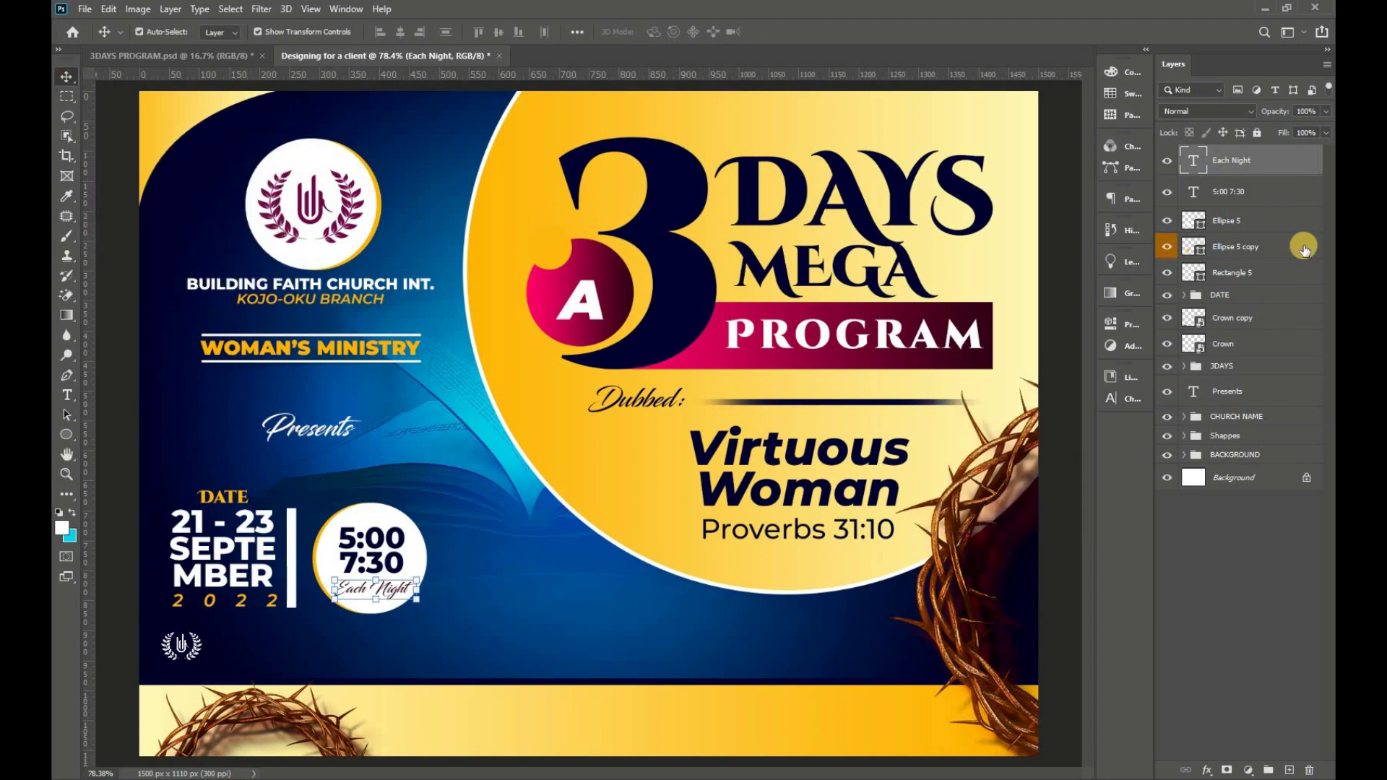
left_click(1304, 249, "shift")
key("ctrl+g")
double_click(1228, 155)
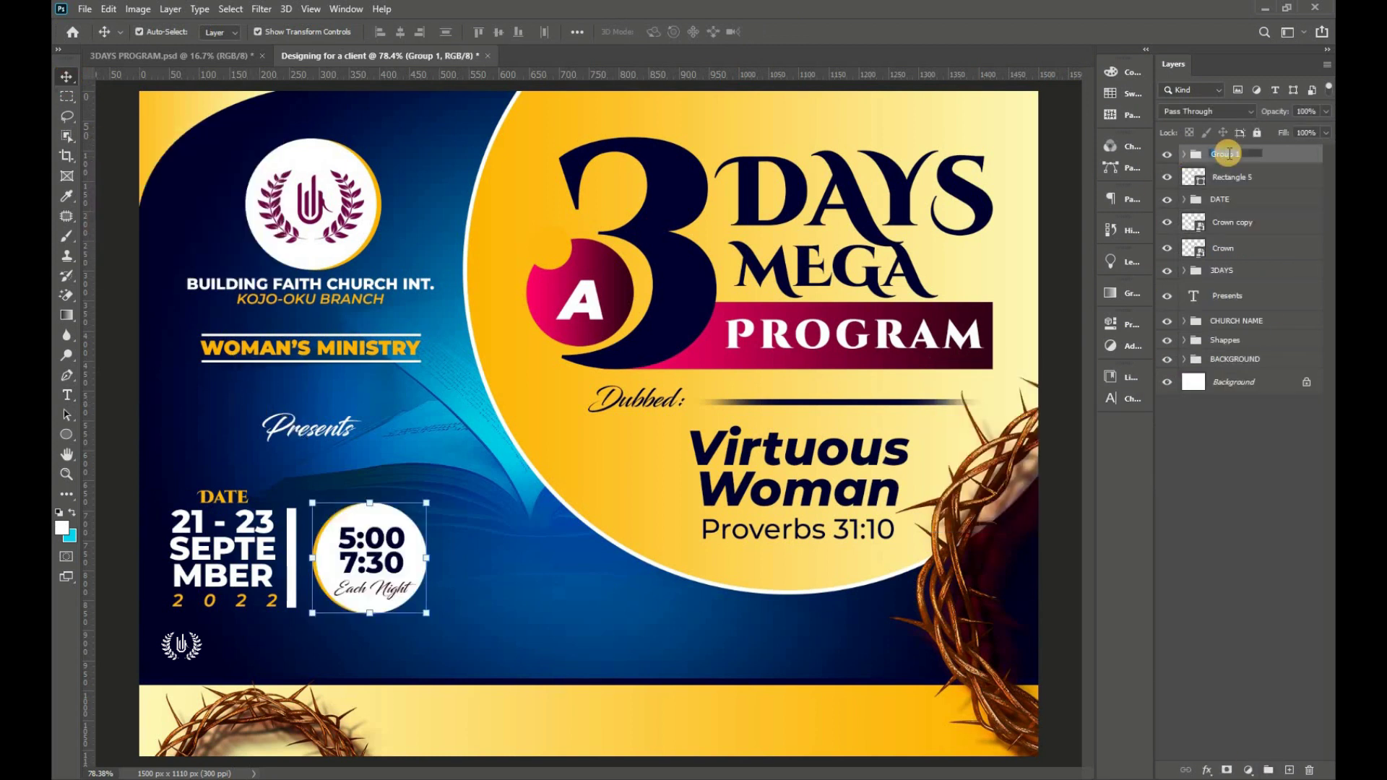
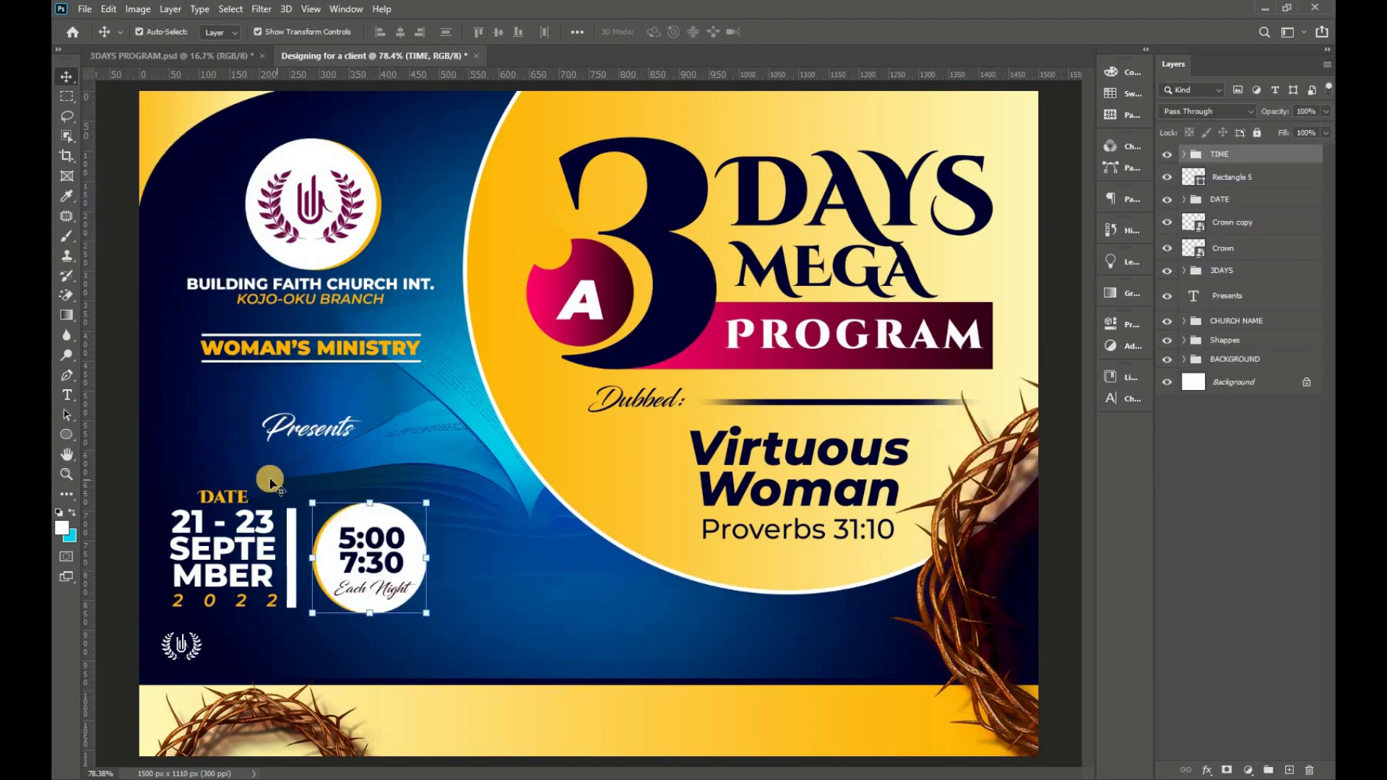
- Add a 'LOCATION:' label near the bottom left in yellow Cinzel Decorative Black
left_click(67, 396)
left_click(203, 650)
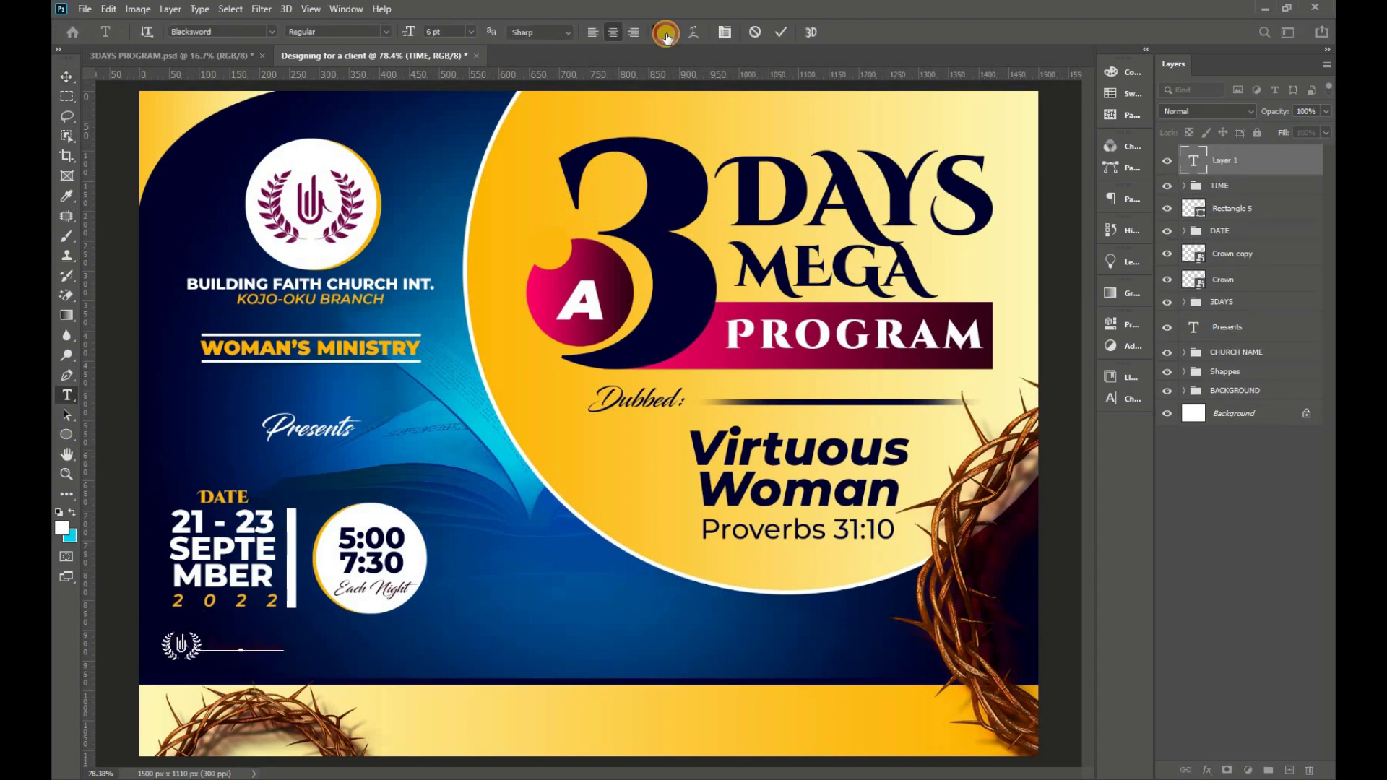
left_click(662, 32)
left_click(208, 497)
left_click(1200, 83)
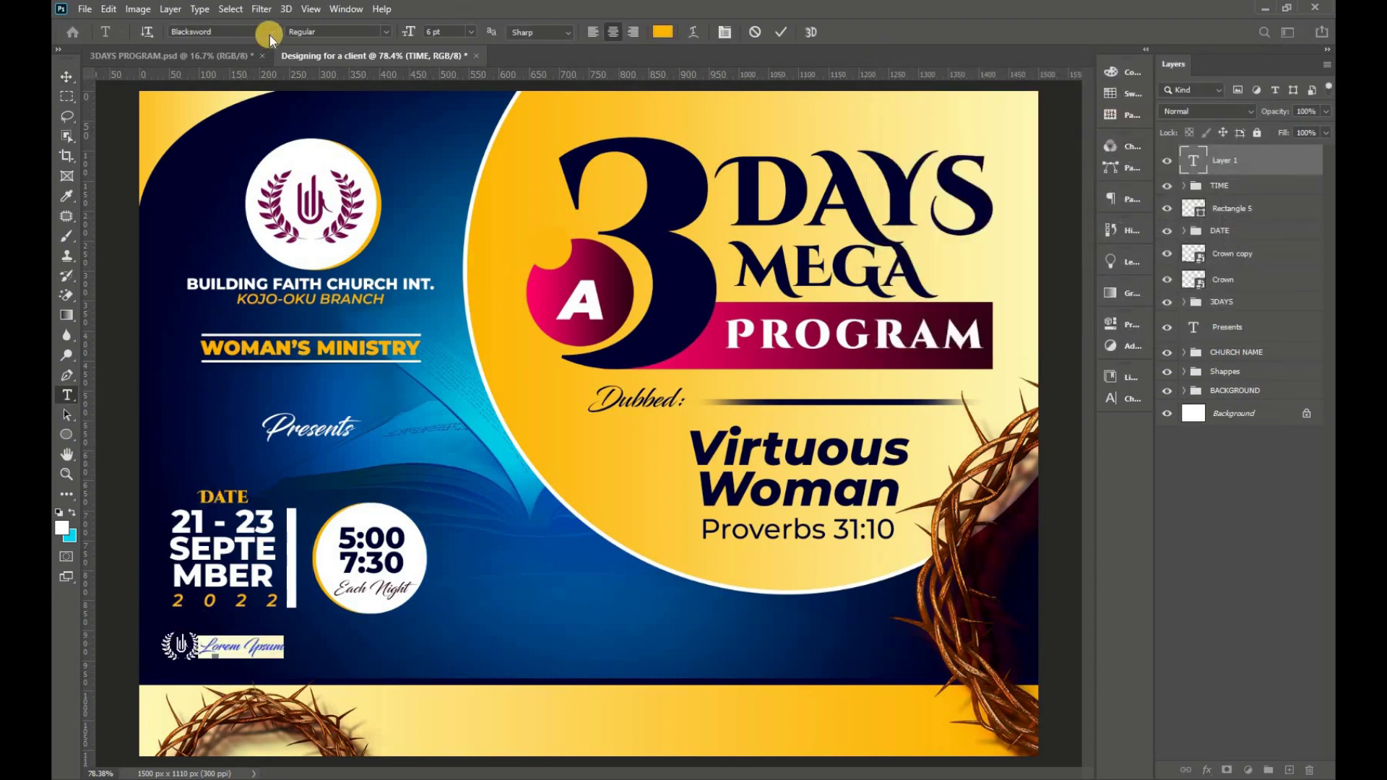
left_click(271, 31)
left_click(315, 93)
left_click(336, 32)
left_click(311, 73)
type("LOCATION:")
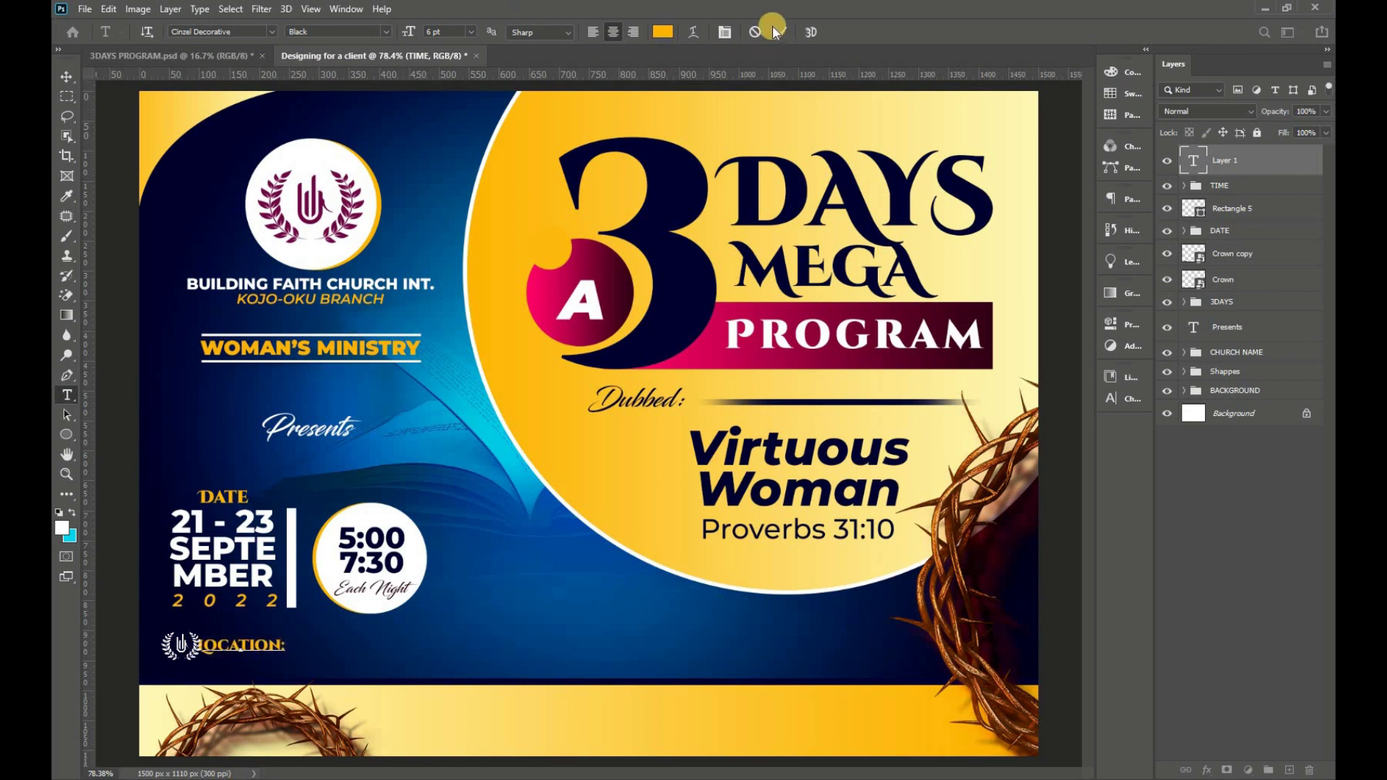
left_click(776, 32)
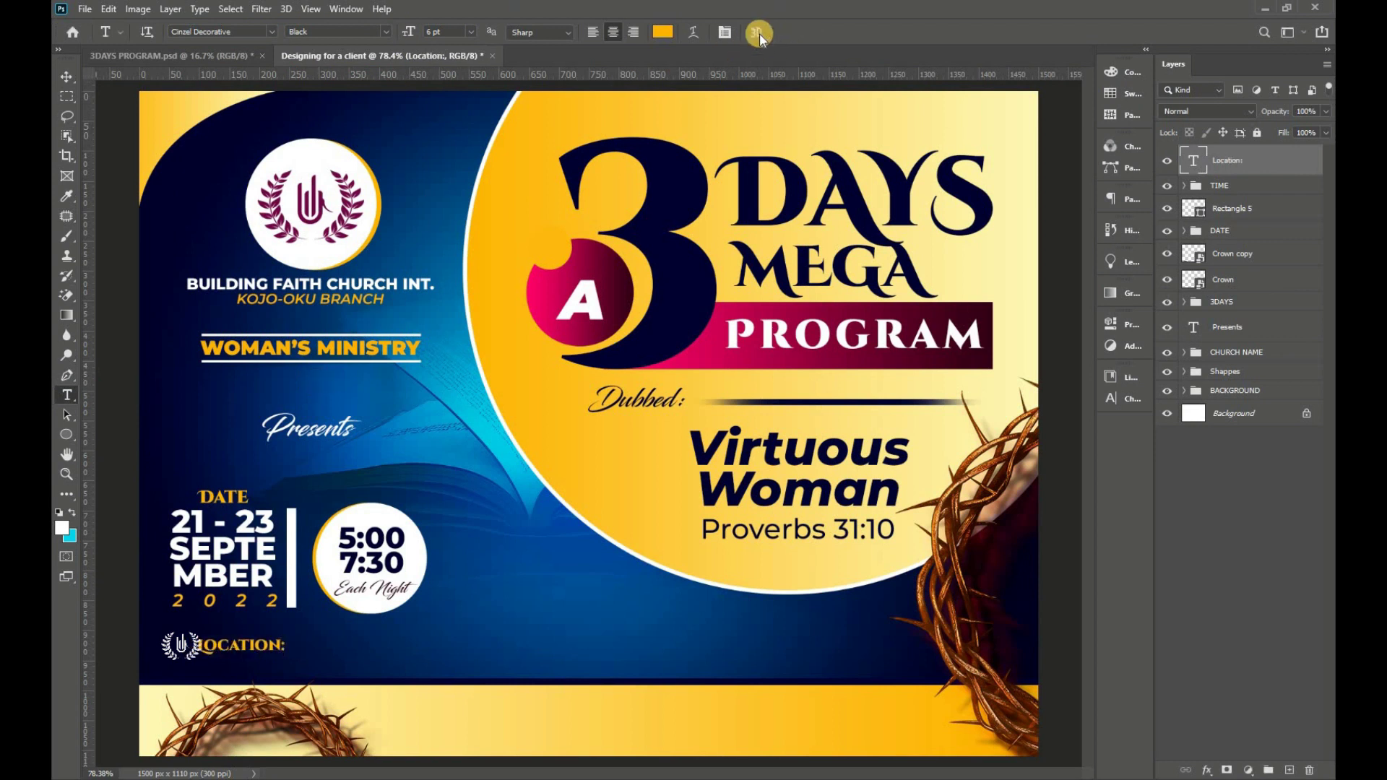
- Enlarge LOCATION: and place it beside the logo, then preset Montserrat SemiBold
key("ctrl+t")
mouse_move(286, 654)
left_mouse_down()
mouse_move(314, 662)
mouse_move(259, 653)
left_mouse_up()
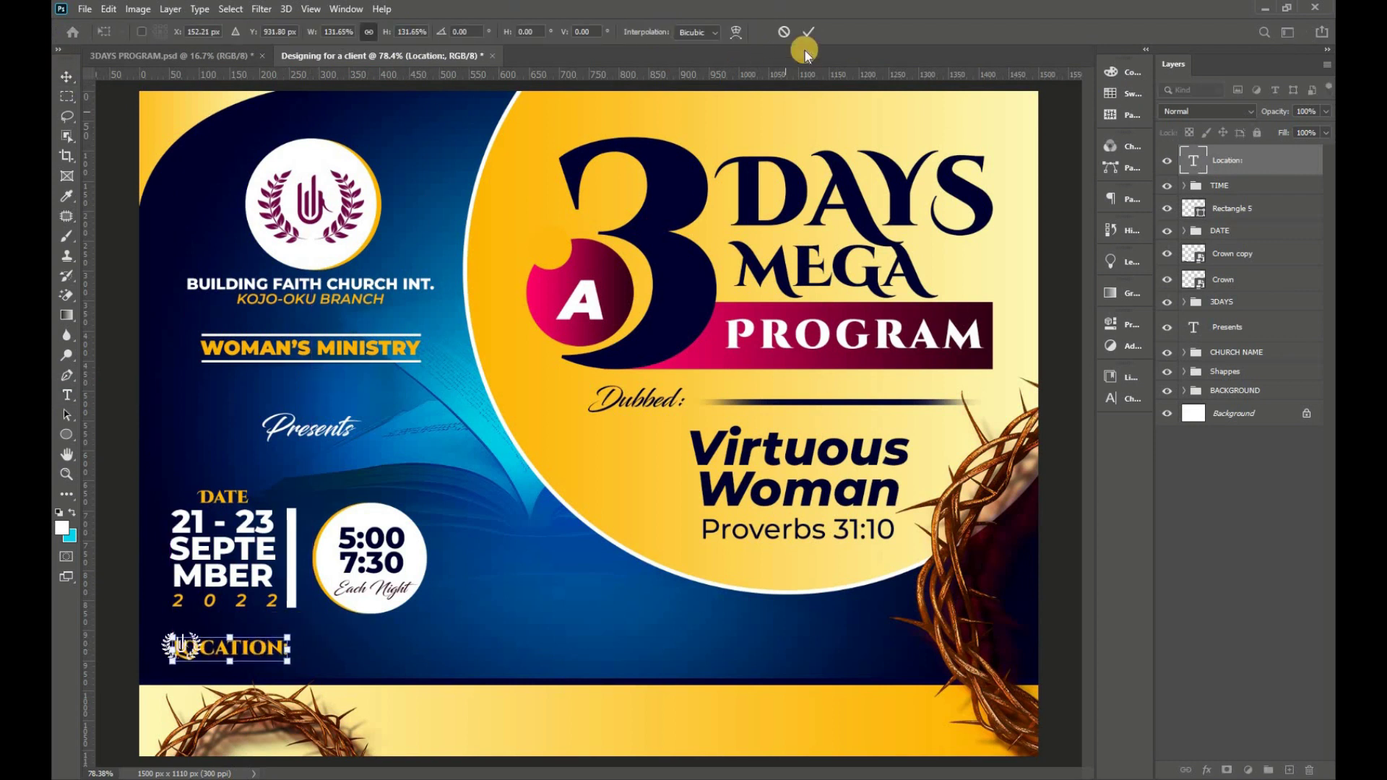
left_click(809, 32)
right_click(68, 395)
left_click(123, 396)
left_click(271, 32)
left_click(297, 105)
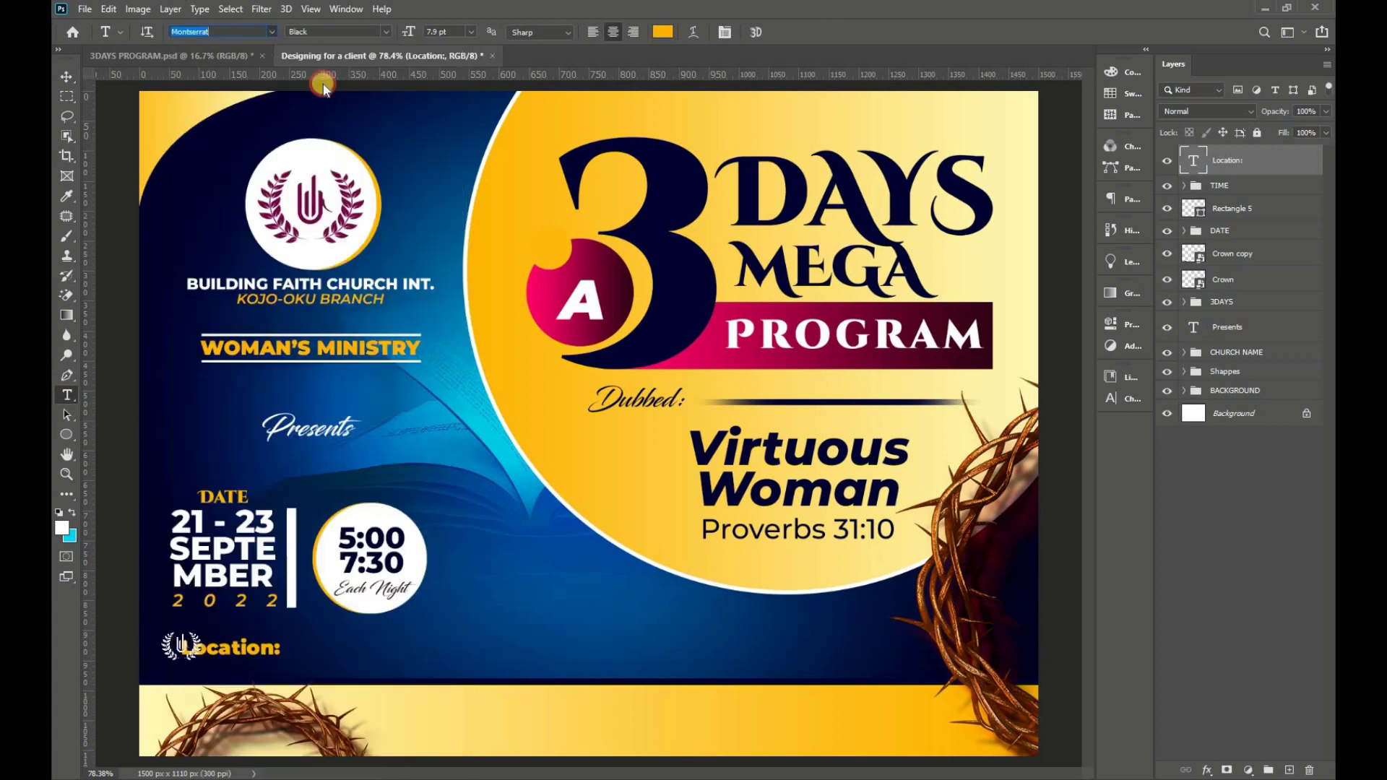
left_click(386, 32)
left_click(318, 169)
left_click(67, 75)
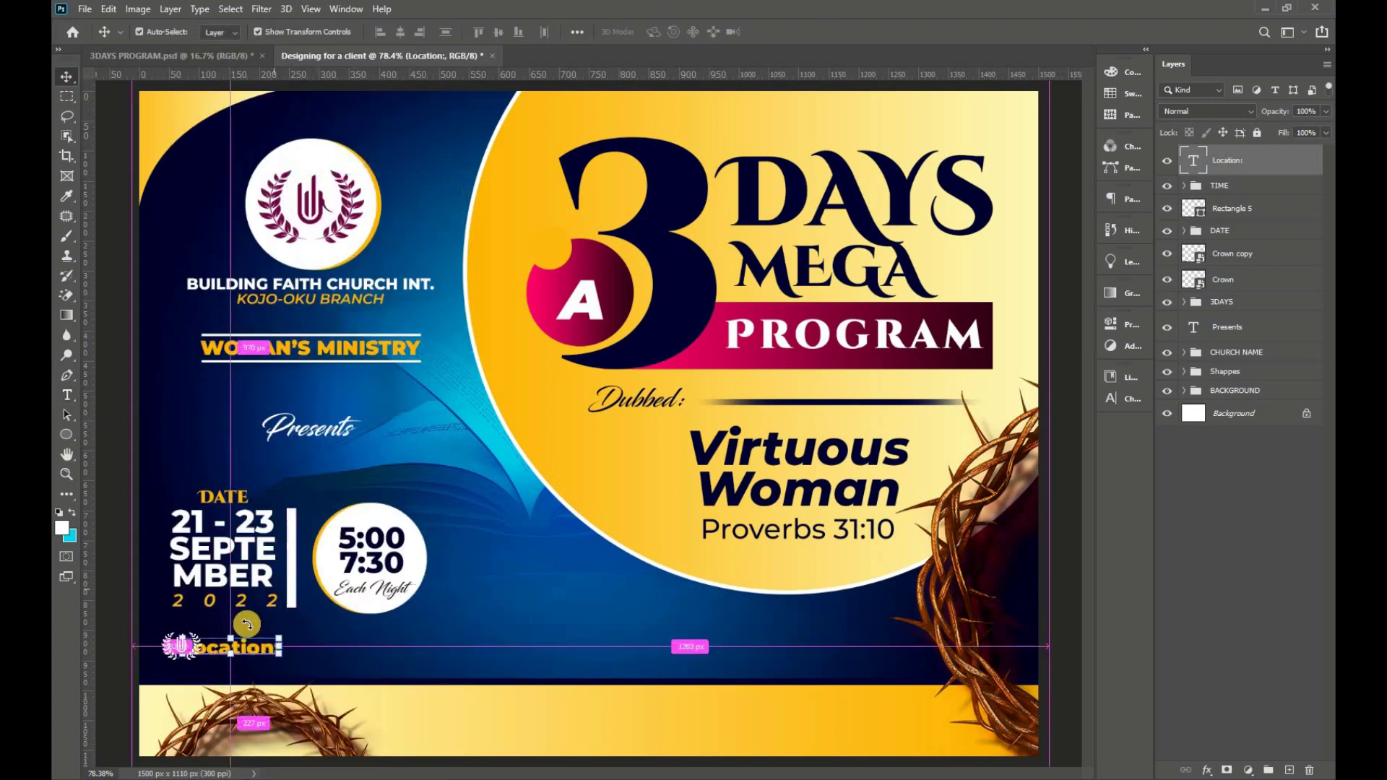
- Type 'CHURCH PREMISES, NEAR NY DREAM ACADEMY' in Montserrat SemiBold beside LOCATION:
left_click(66, 398)
left_click(300, 656)
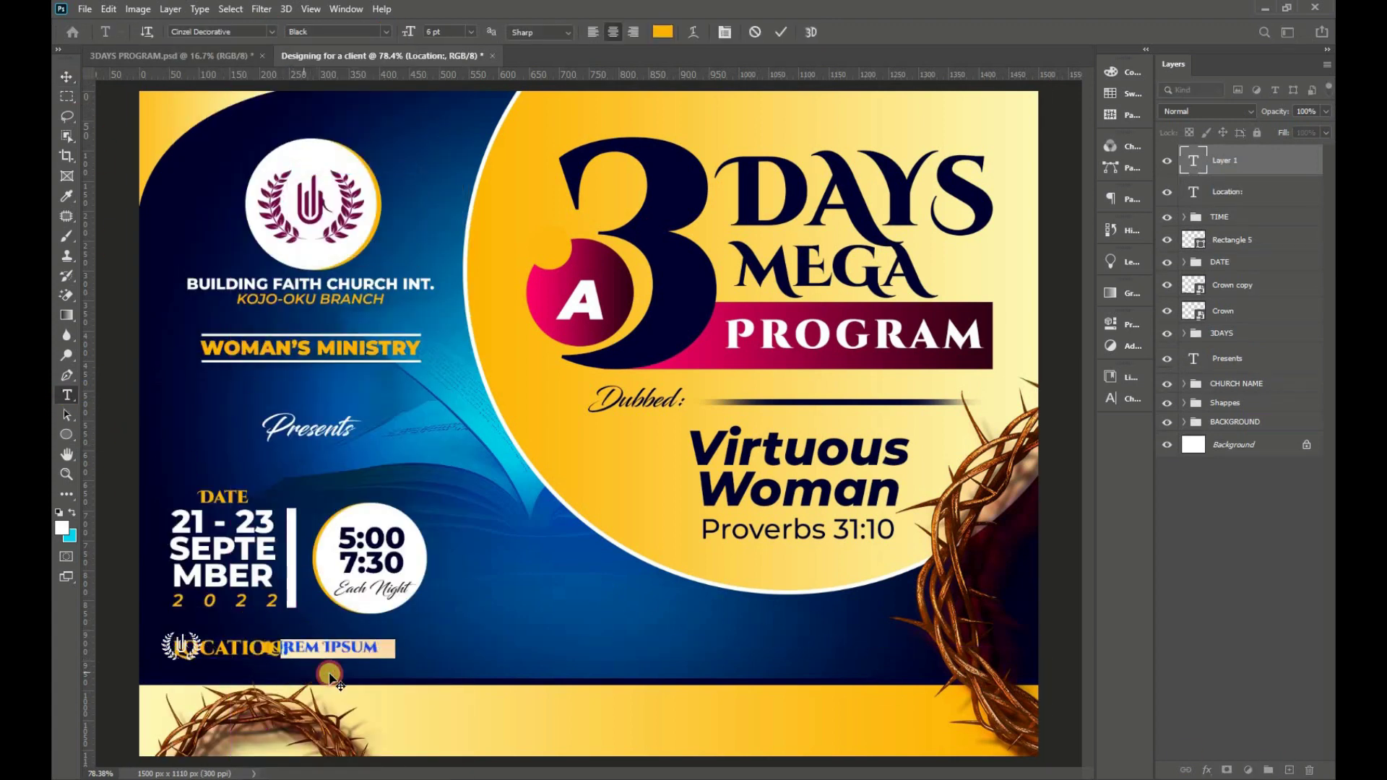
left_click(272, 32)
left_click(297, 78)
left_click(387, 32)
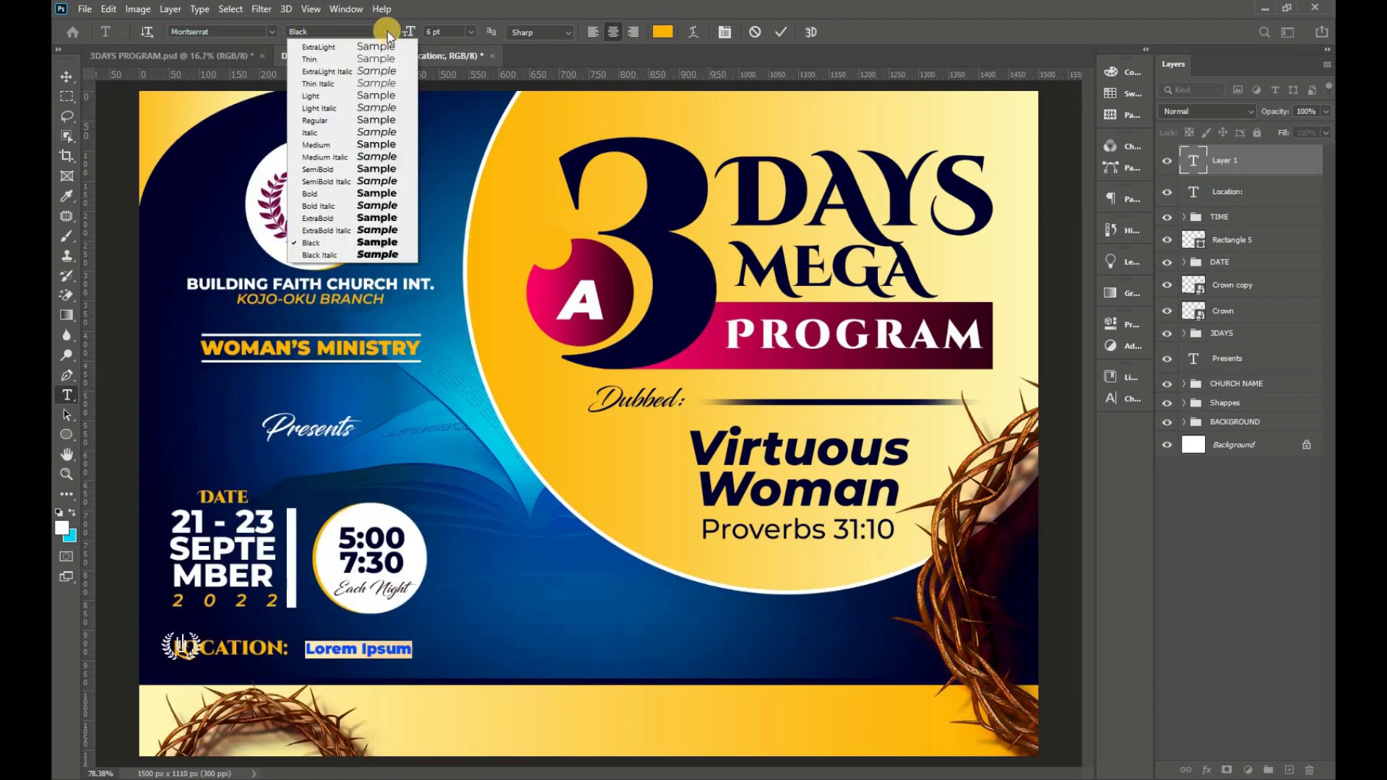
left_click(392, 170)
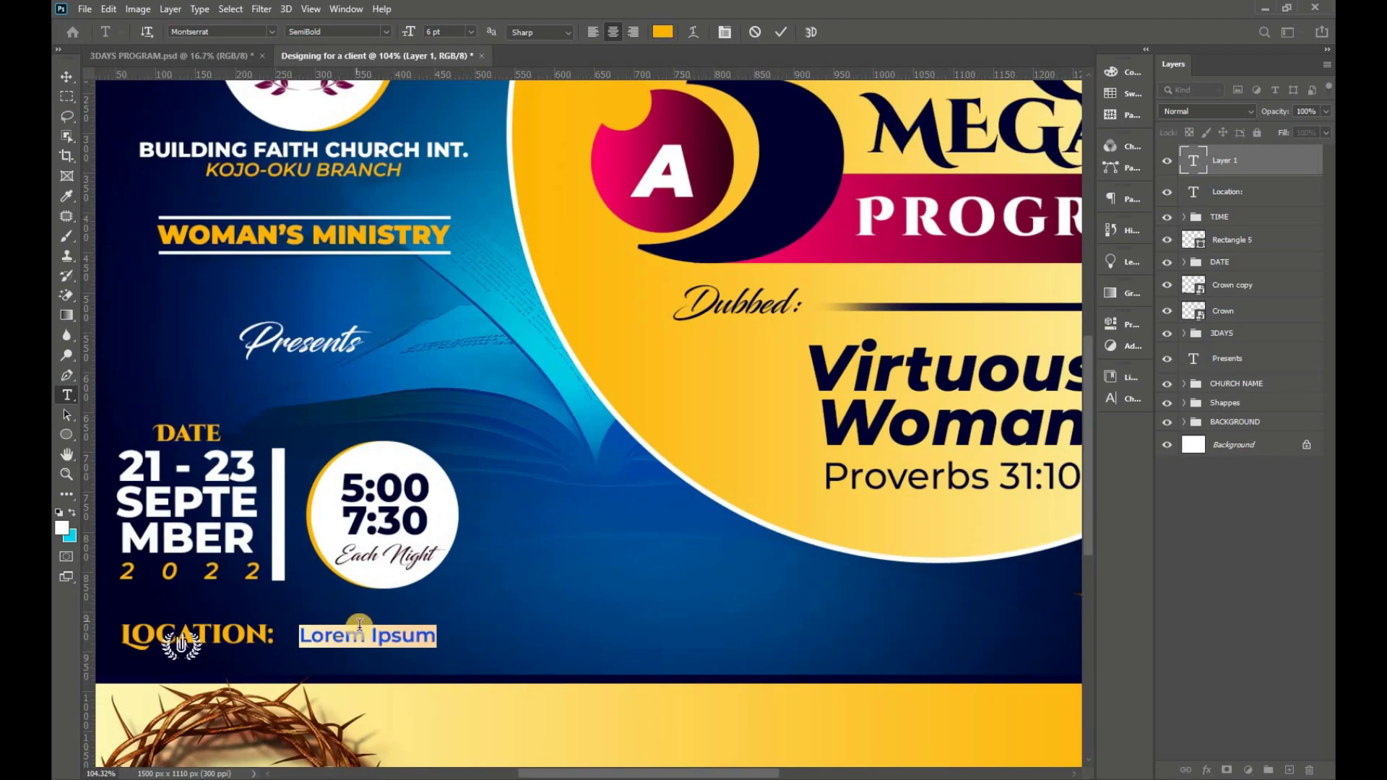
key("BackSpace")
type("PREMI")
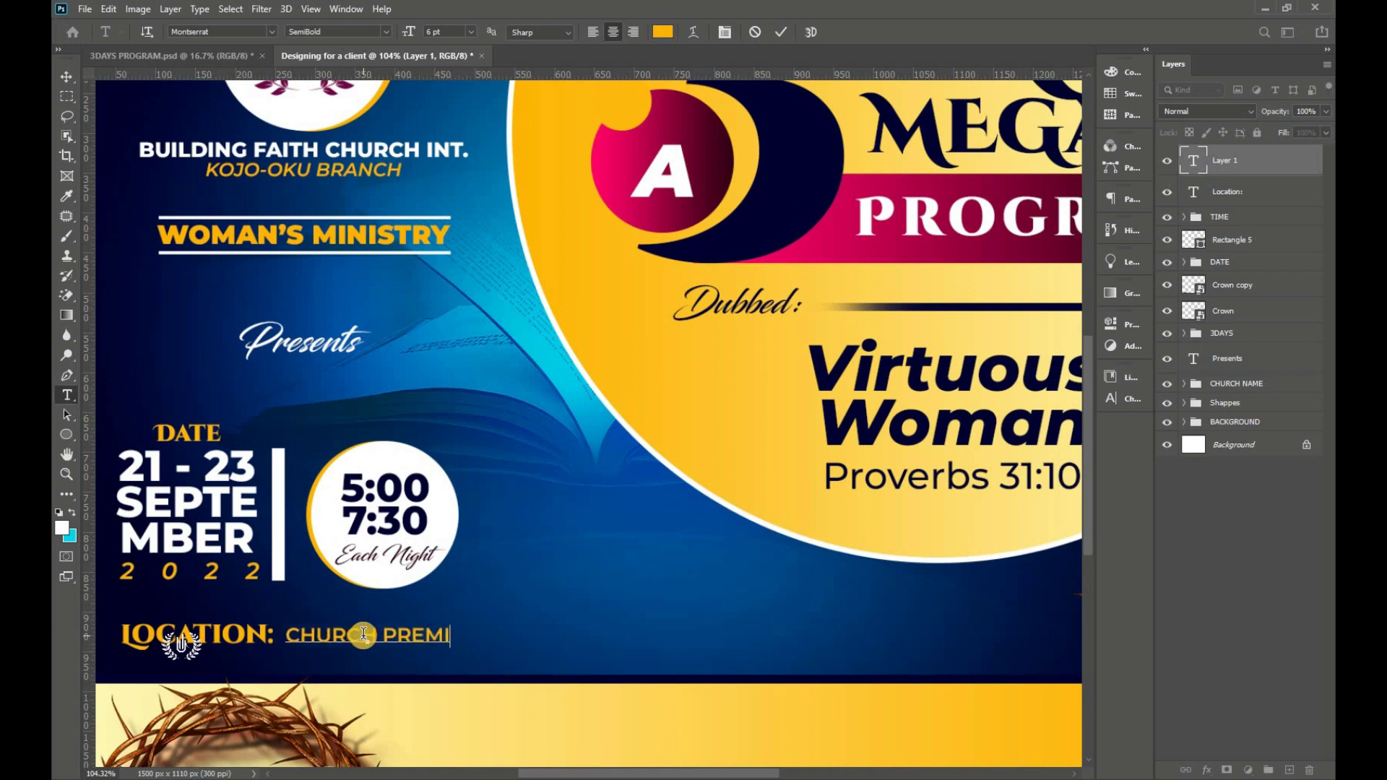
type("SES, NEAR NY DRE")
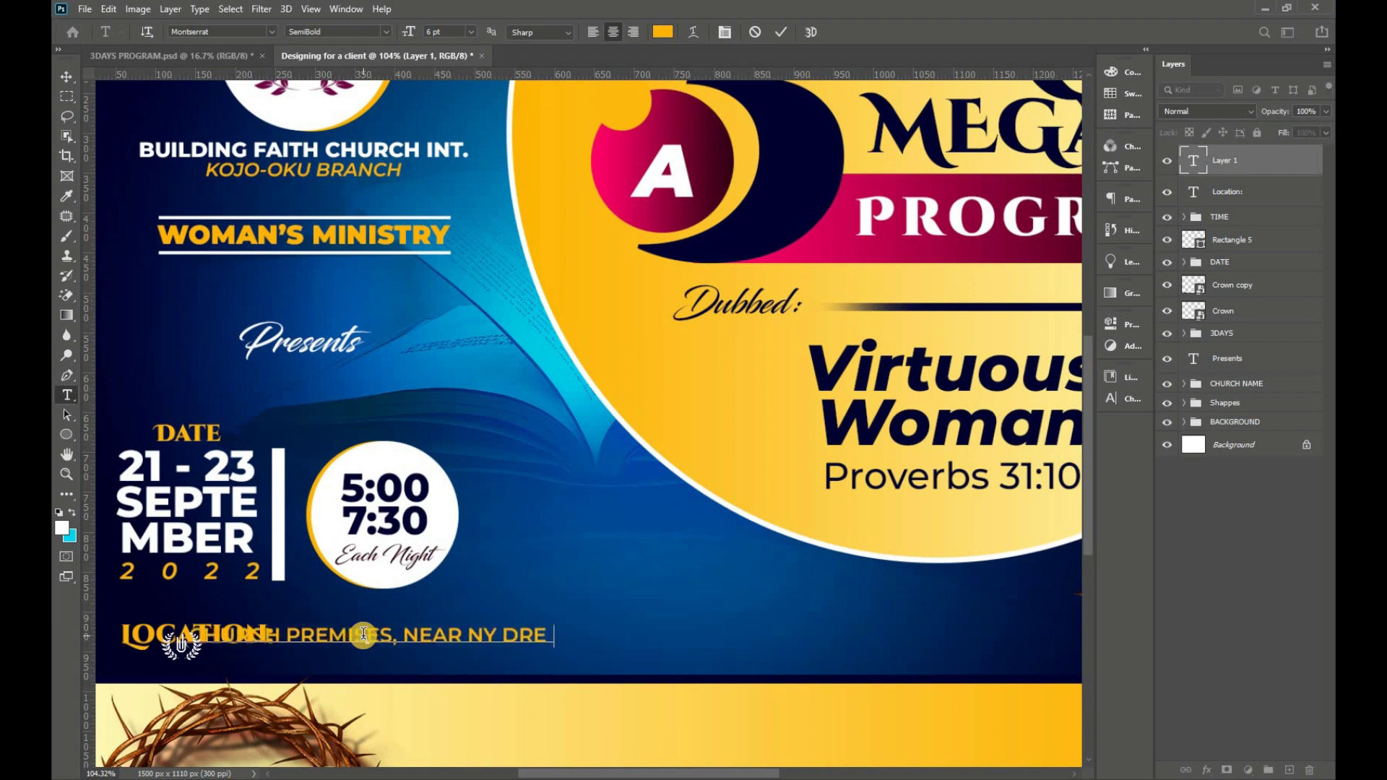
type("AM ACADEMY")
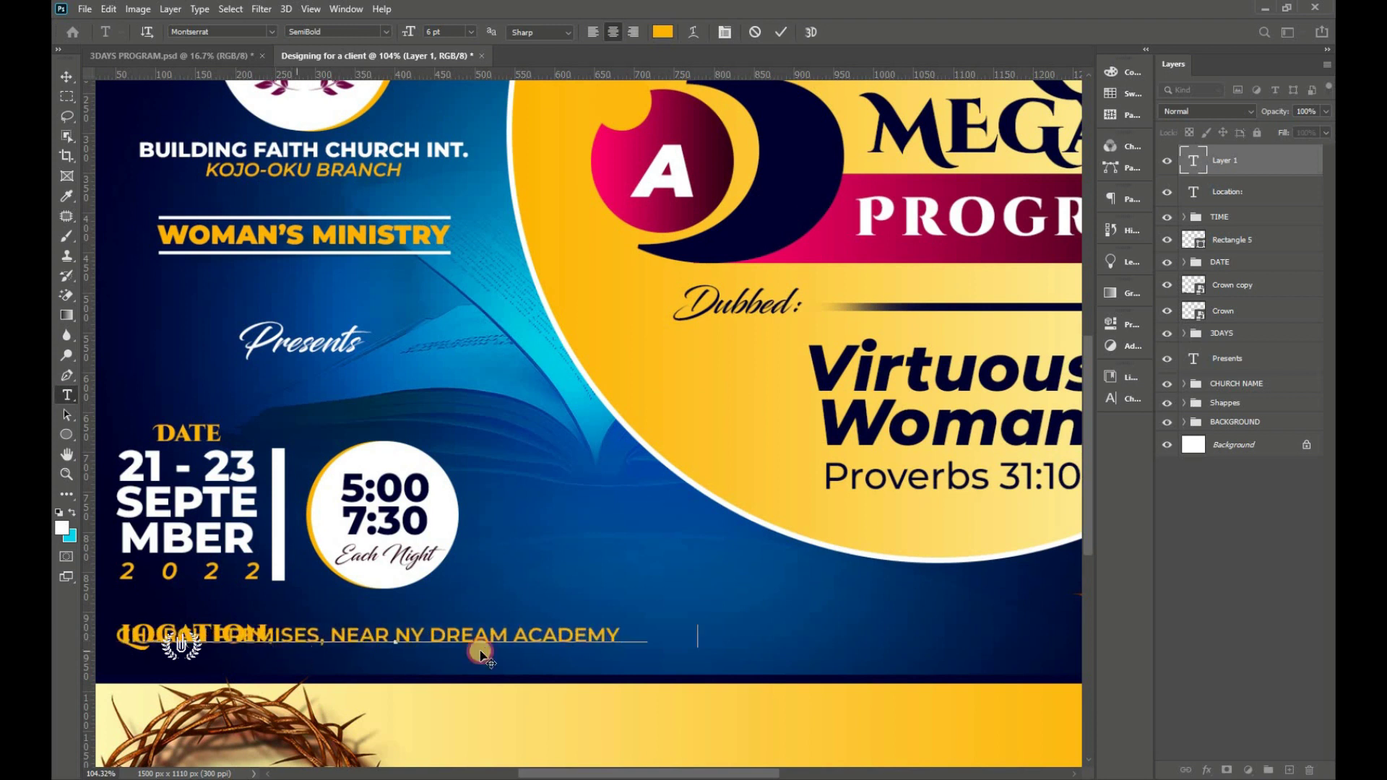
- Colour the whole address text white (ffffff) and commit it
key("ctrl+a")
left_click(662, 32)
type("ffffff")
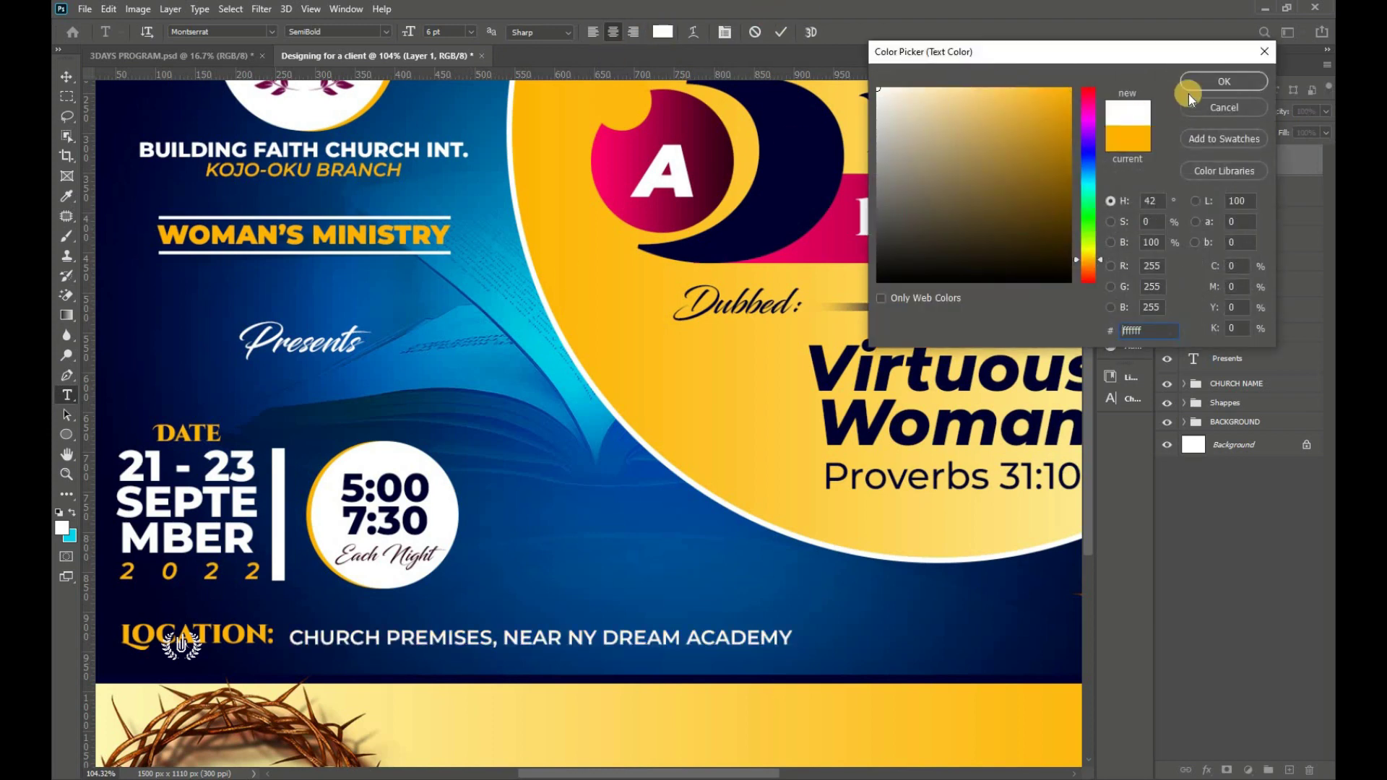
left_click(1191, 93)
left_click(385, 32)
left_click(546, 434)
left_click(781, 32)
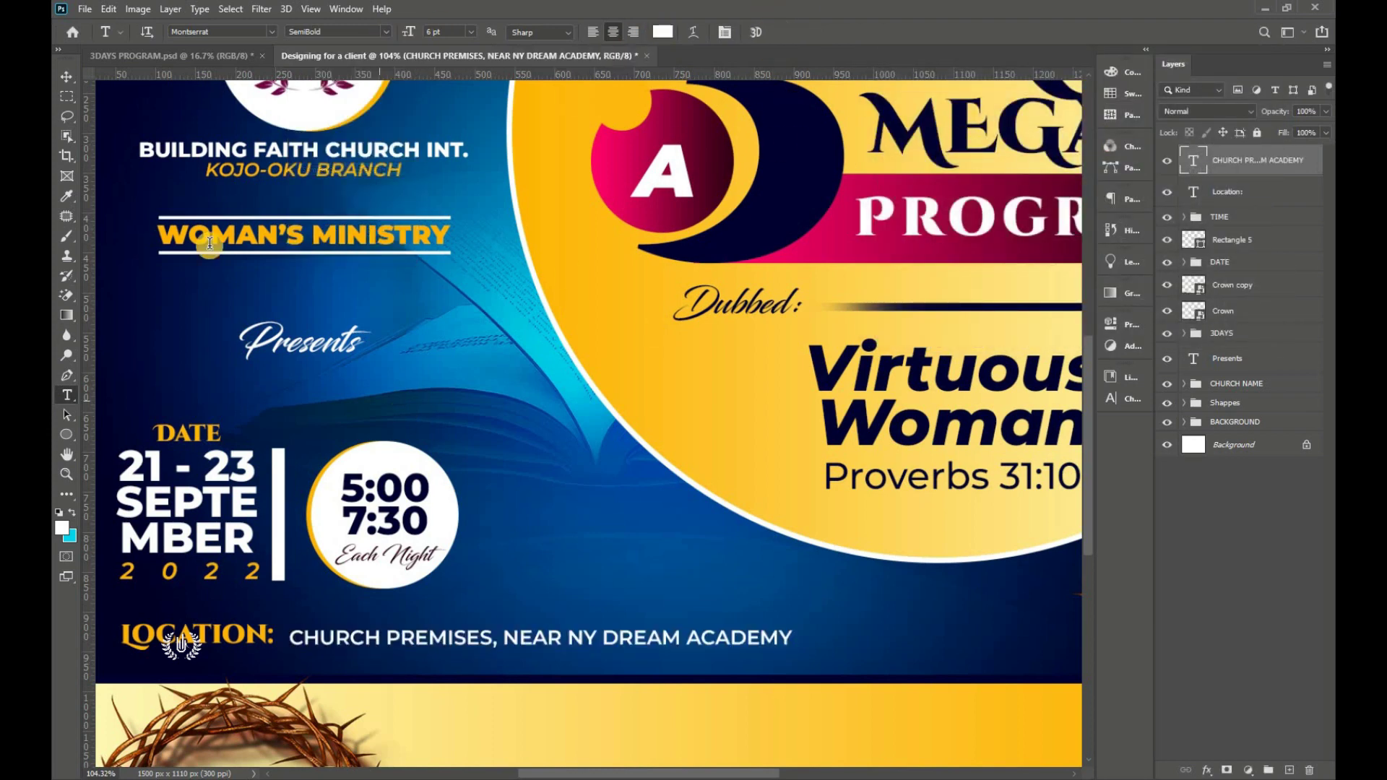
- Draw a thin white line above the address and centre the address on it
key("v")
left_click_drag(390, 639, 387, 636)
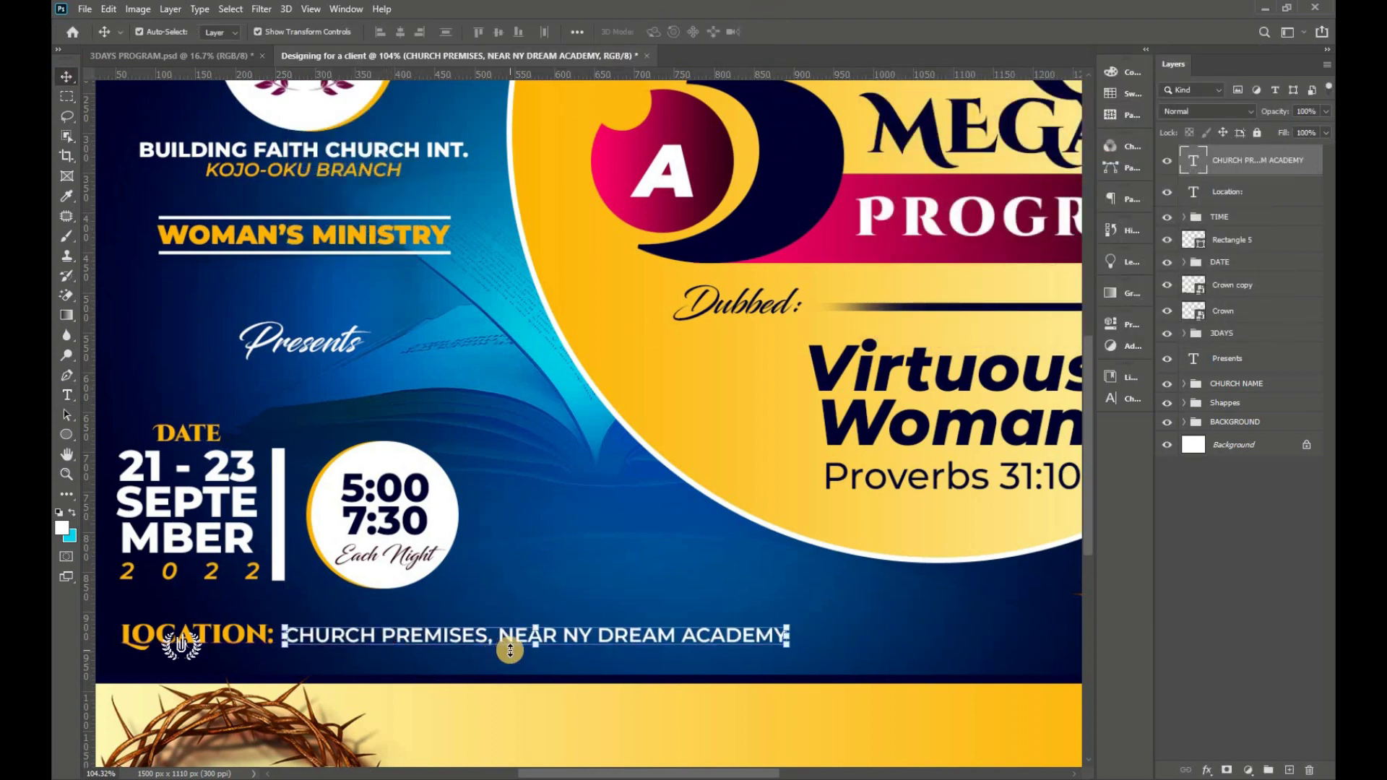
left_click(65, 436)
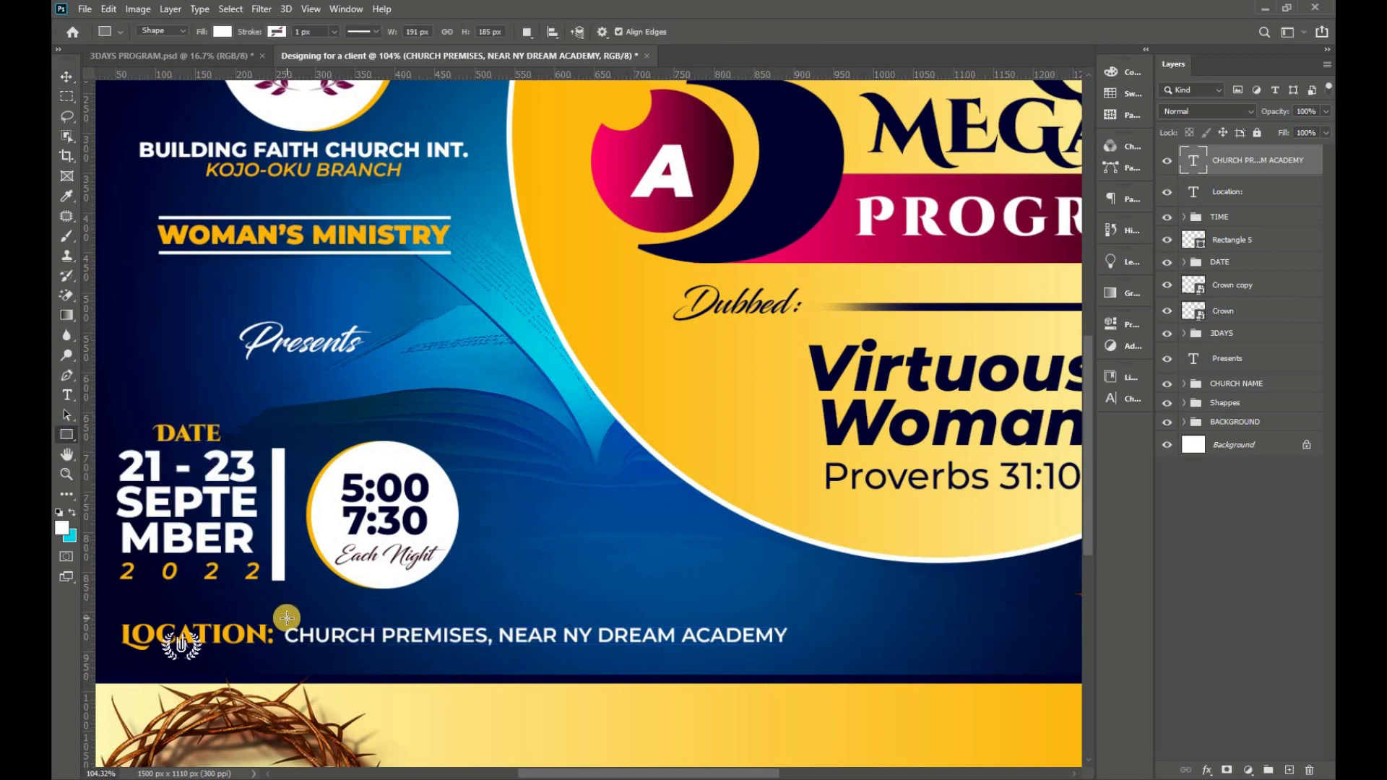
left_click_drag(287, 618, 793, 619)
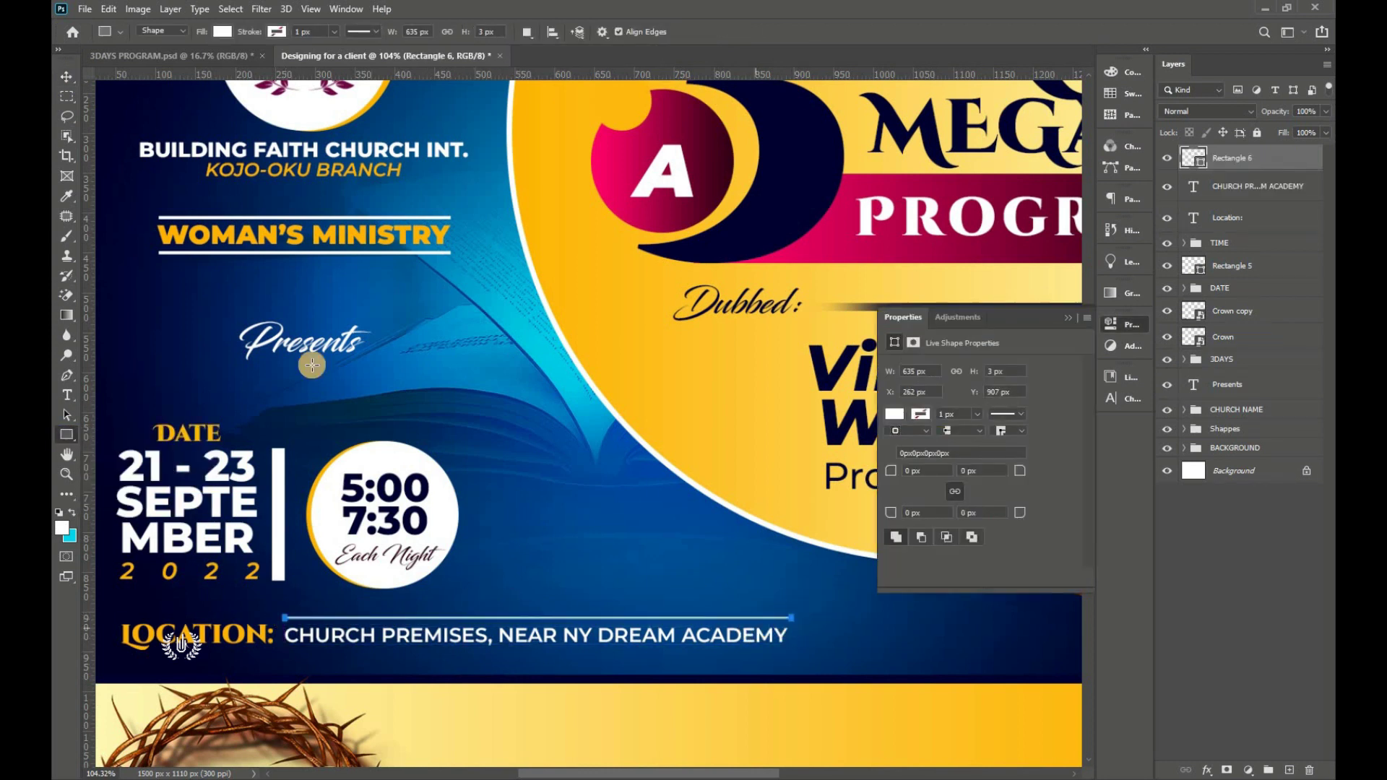
key("v")
left_click(1258, 186, "ctrl")
left_click(398, 37)
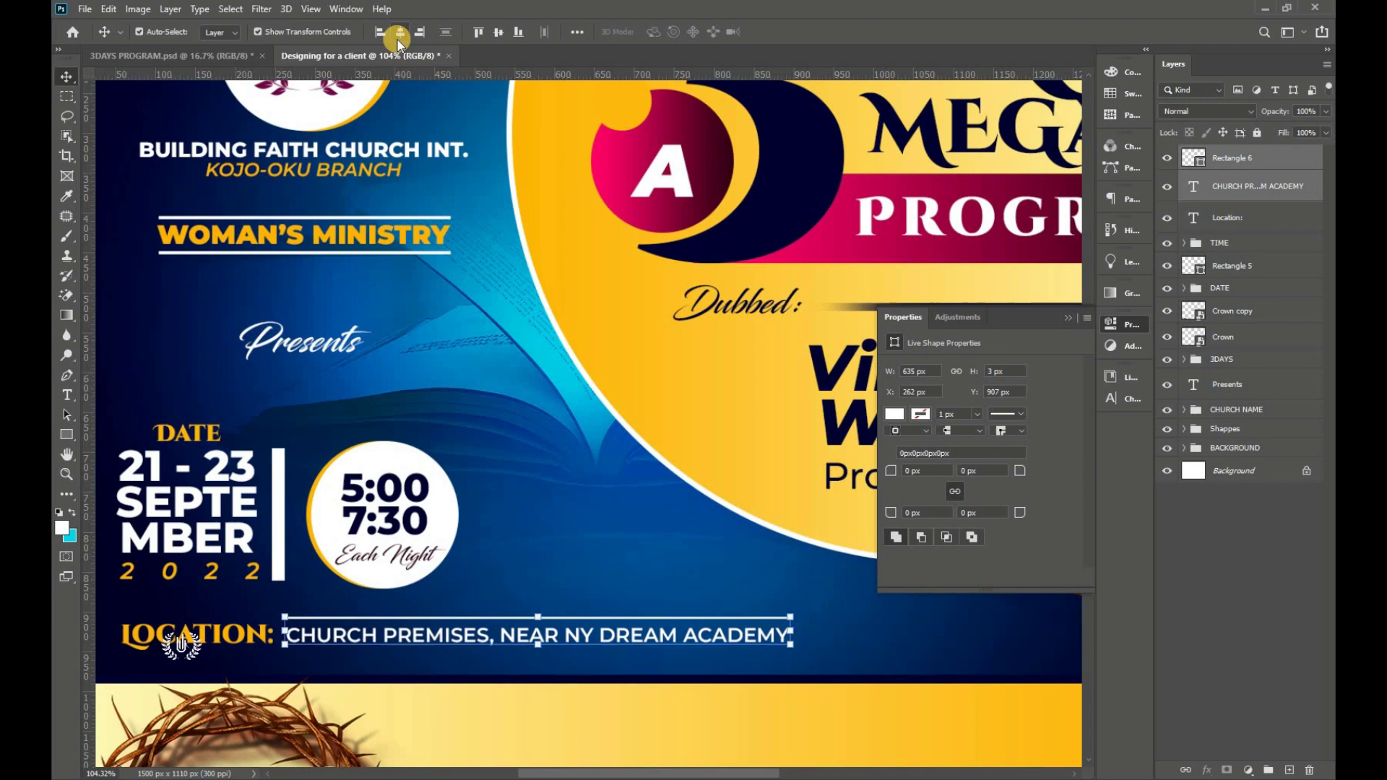
- Place a copy of the thin line below the address
left_click(1236, 160)
scroll(557, 567, "up", 2)
left_click_drag(557, 567, 545, 635)
key("ctrl+0")
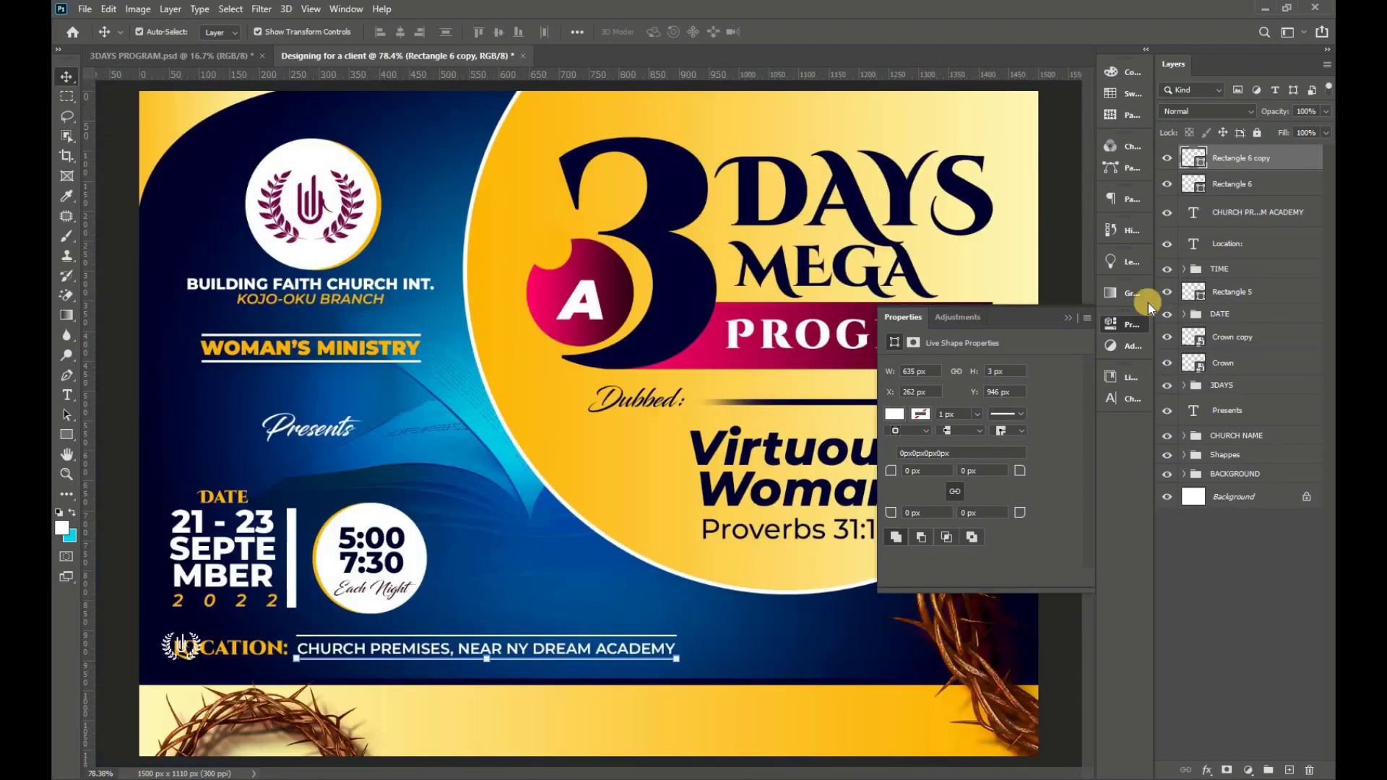
- Enlarge the location block slightly and group its layers together
left_click(1243, 243)
left_click(1243, 158, "shift")
key("ctrl+t")
left_click_drag(679, 636, 759, 636)
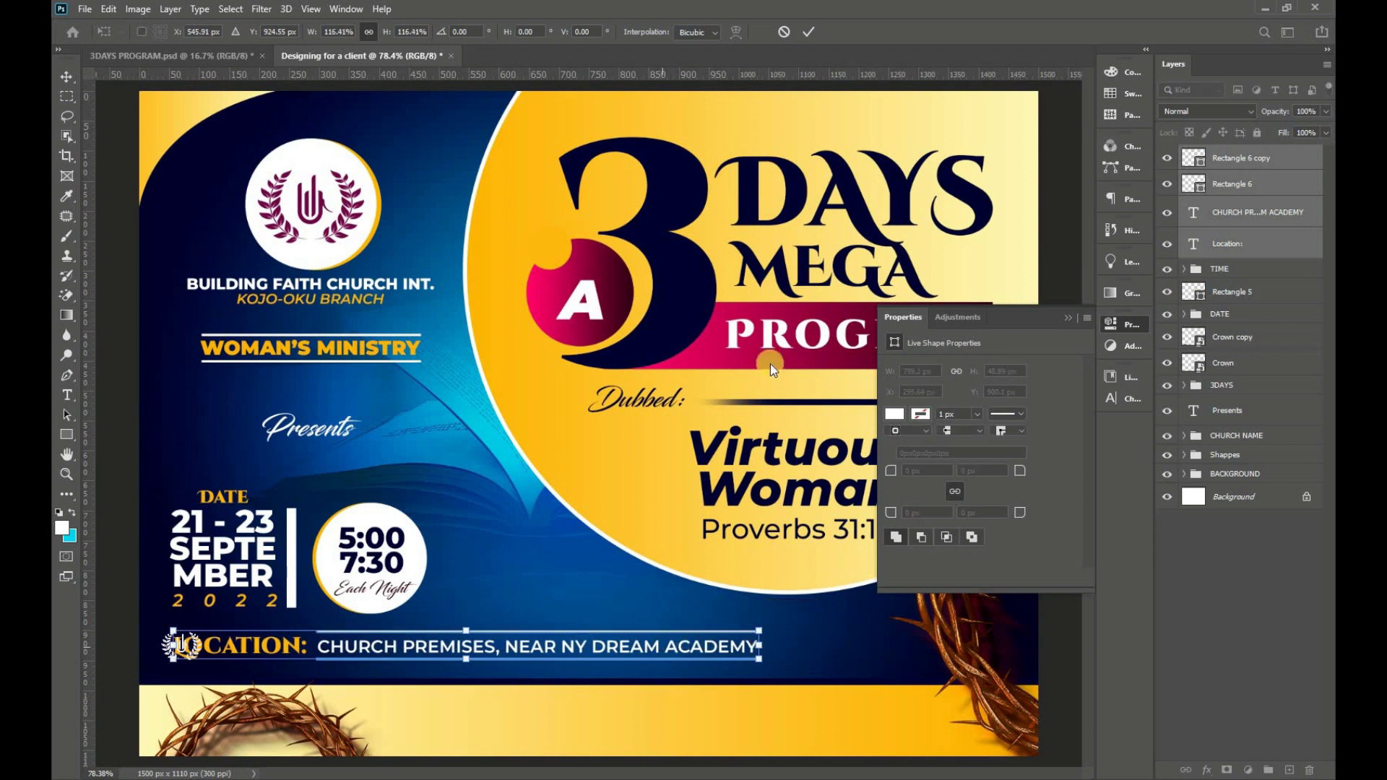
left_click(808, 29)
left_click(1069, 315)
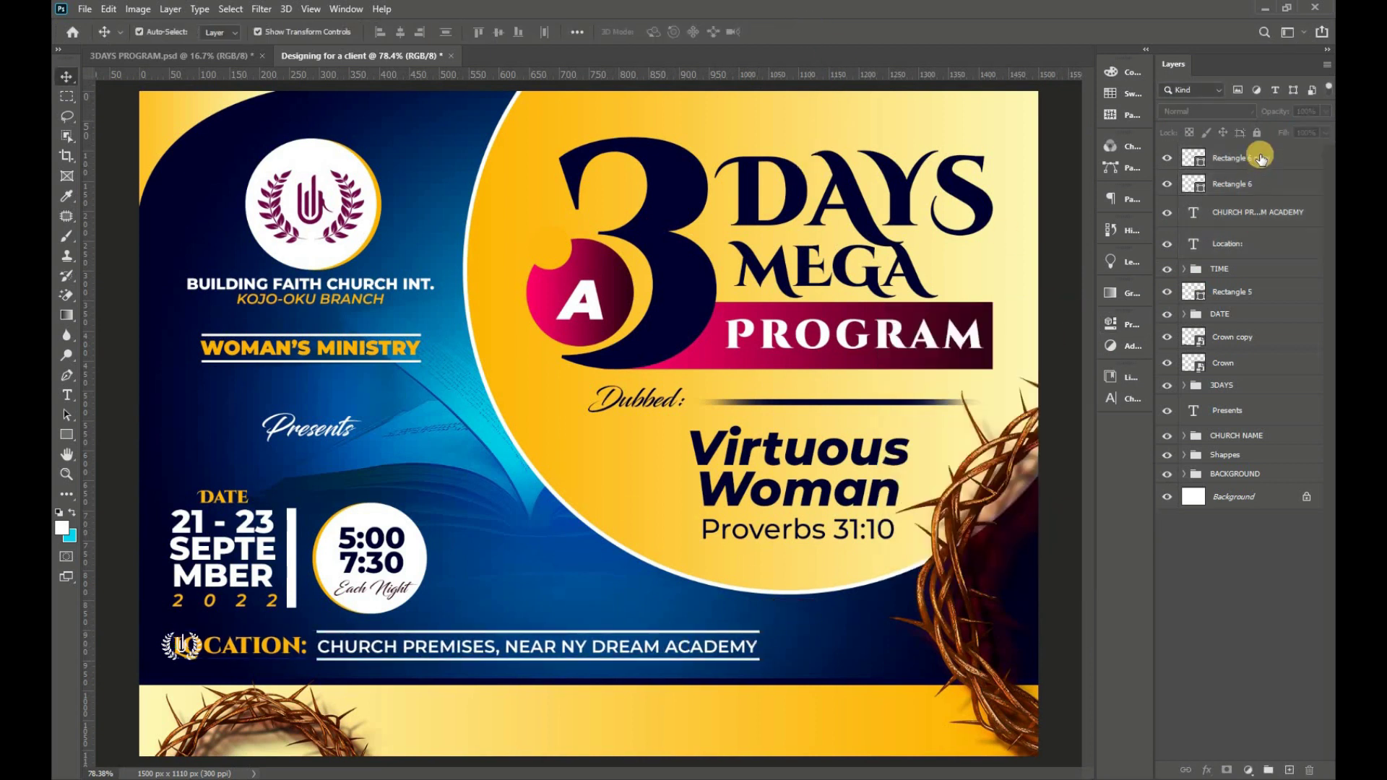
key("ctrl+g")
type("LOCATION")
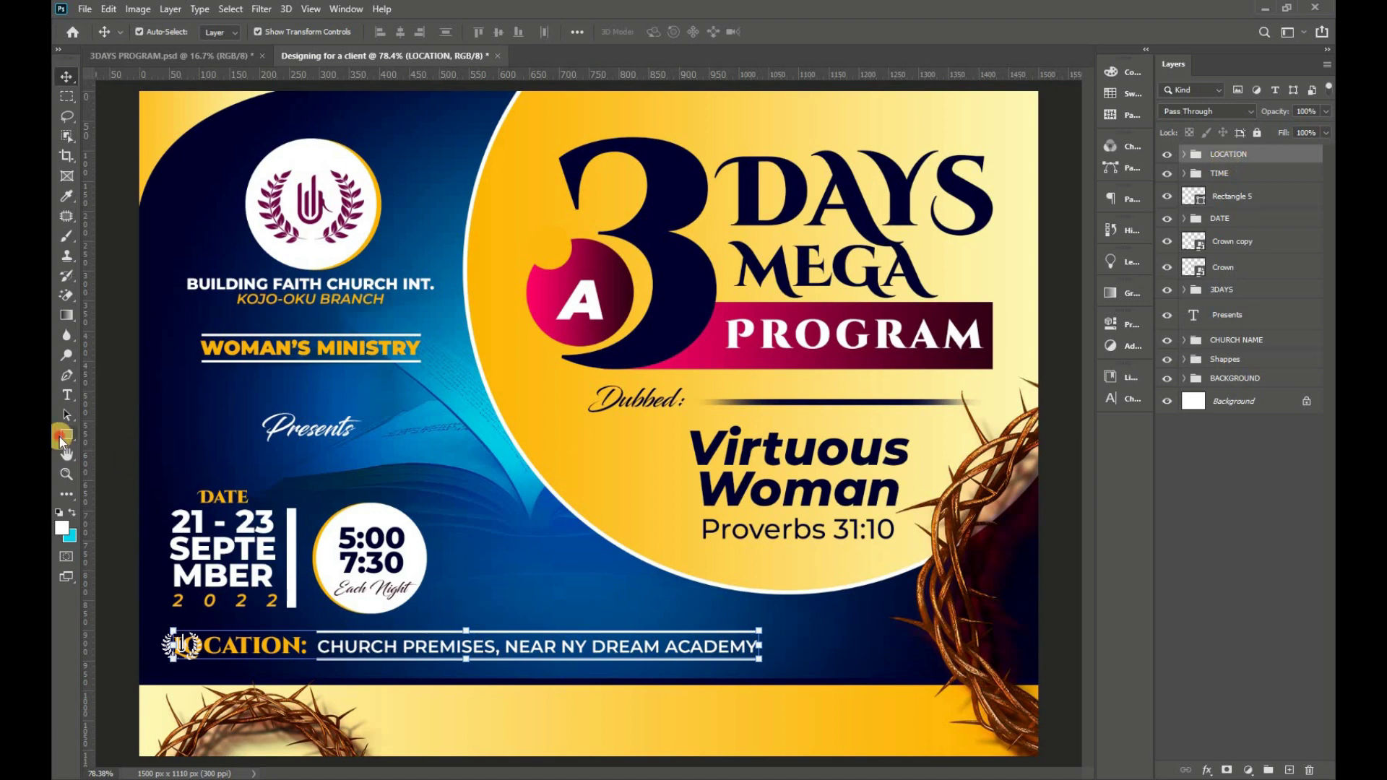
left_click(64, 437)
- Draw a wide white bar above the location line and align it
left_click_drag(425, 590, 821, 619)
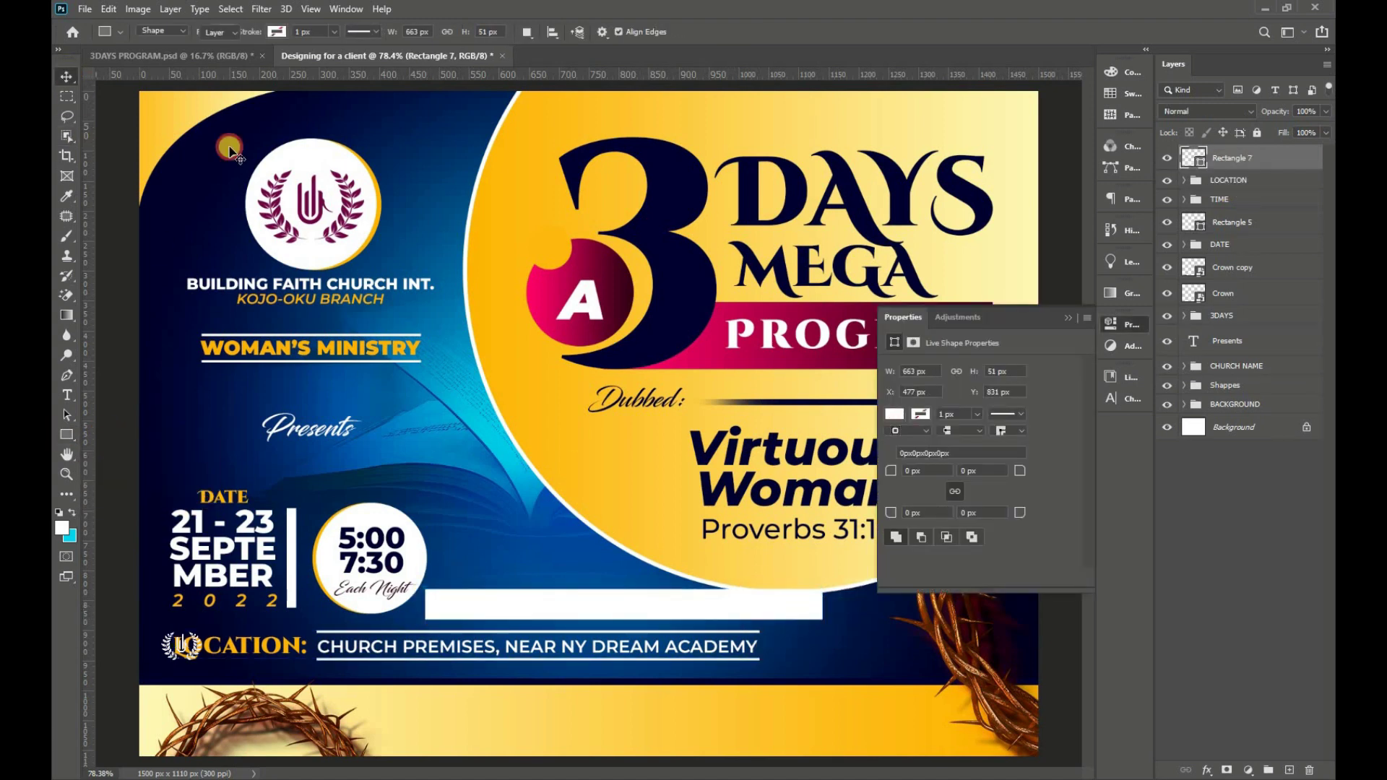
key("v")
mouse_move(764, 613)
left_mouse_down()
mouse_move(687, 648)
mouse_move(698, 639)
left_mouse_up()
left_click(1236, 180)
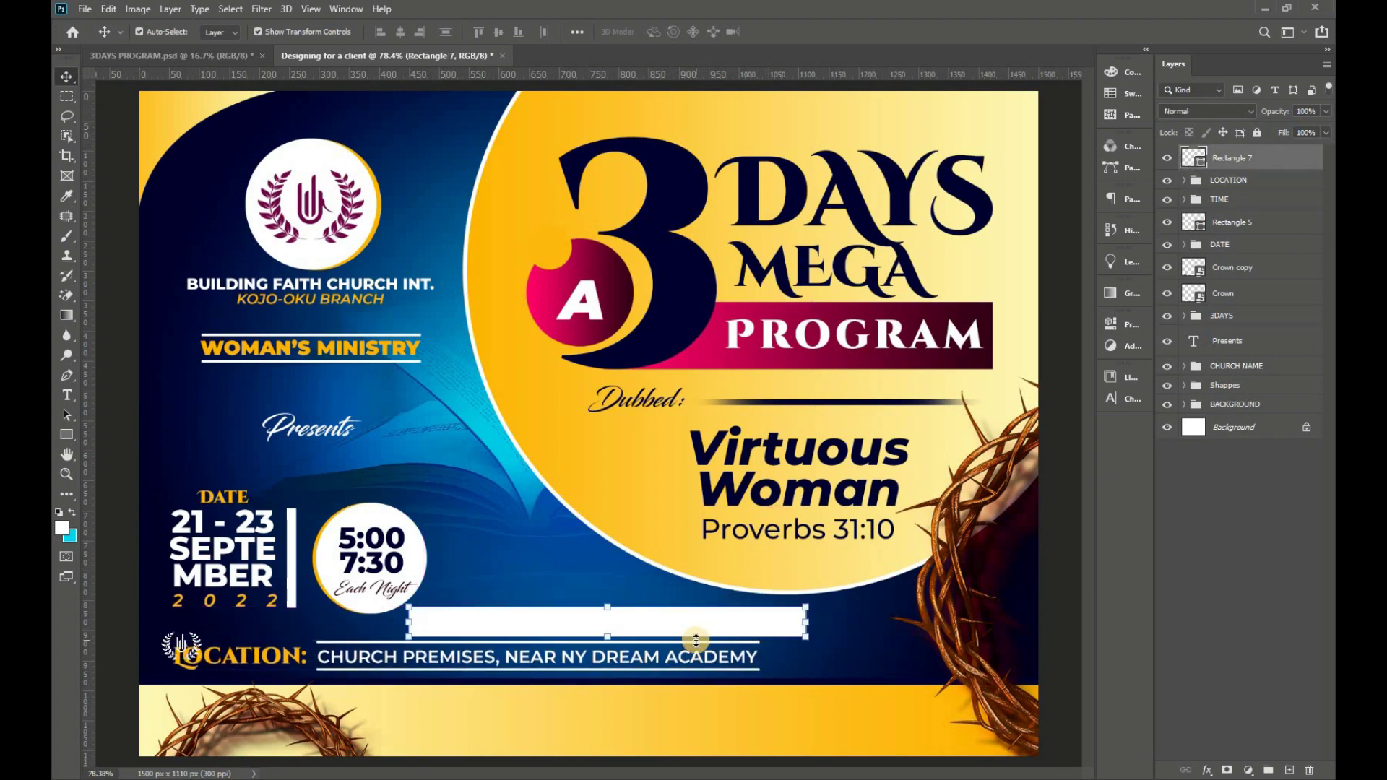
- Widen the location text's letter spacing and reposition it along its underline
left_click(696, 642)
left_click_drag(1099, 101, 1062, 116)
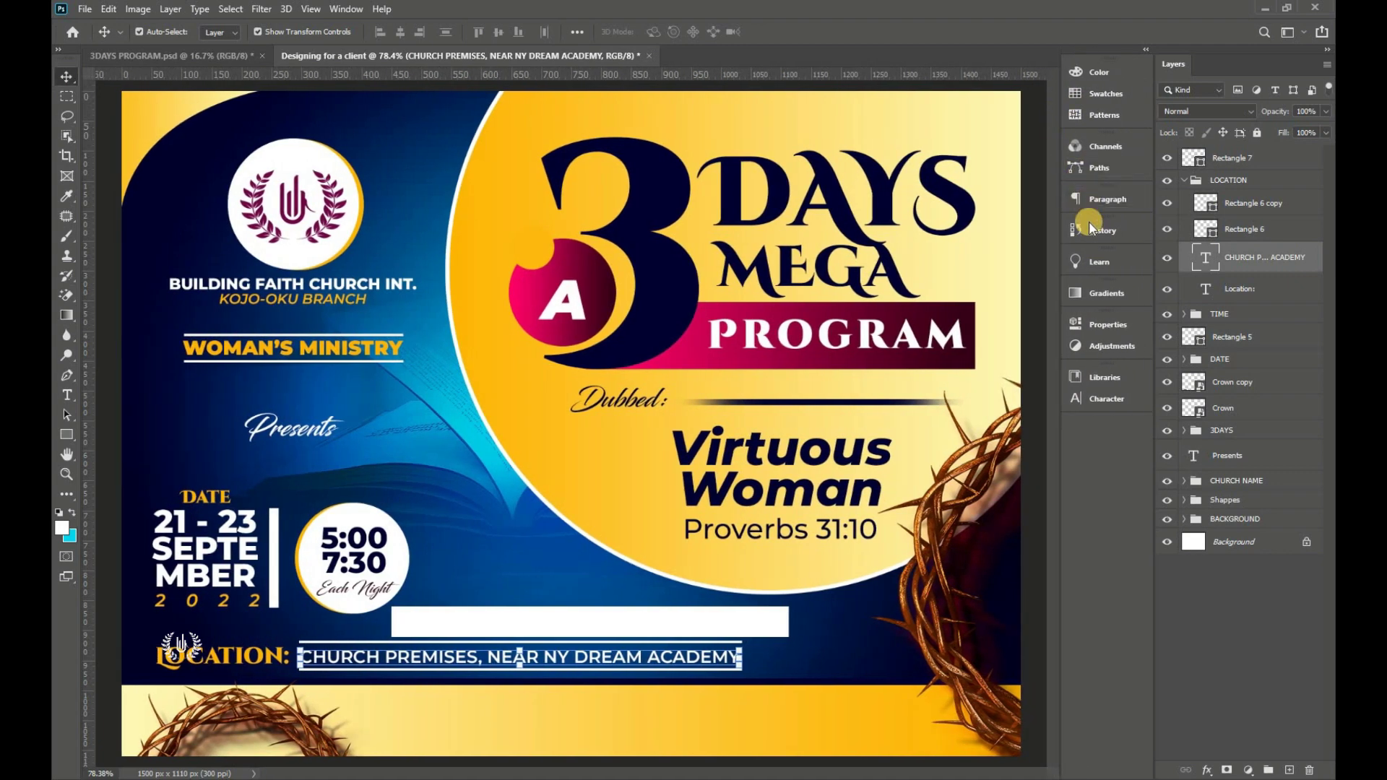
left_click(1108, 401)
left_click_drag(992, 432, 1012, 432)
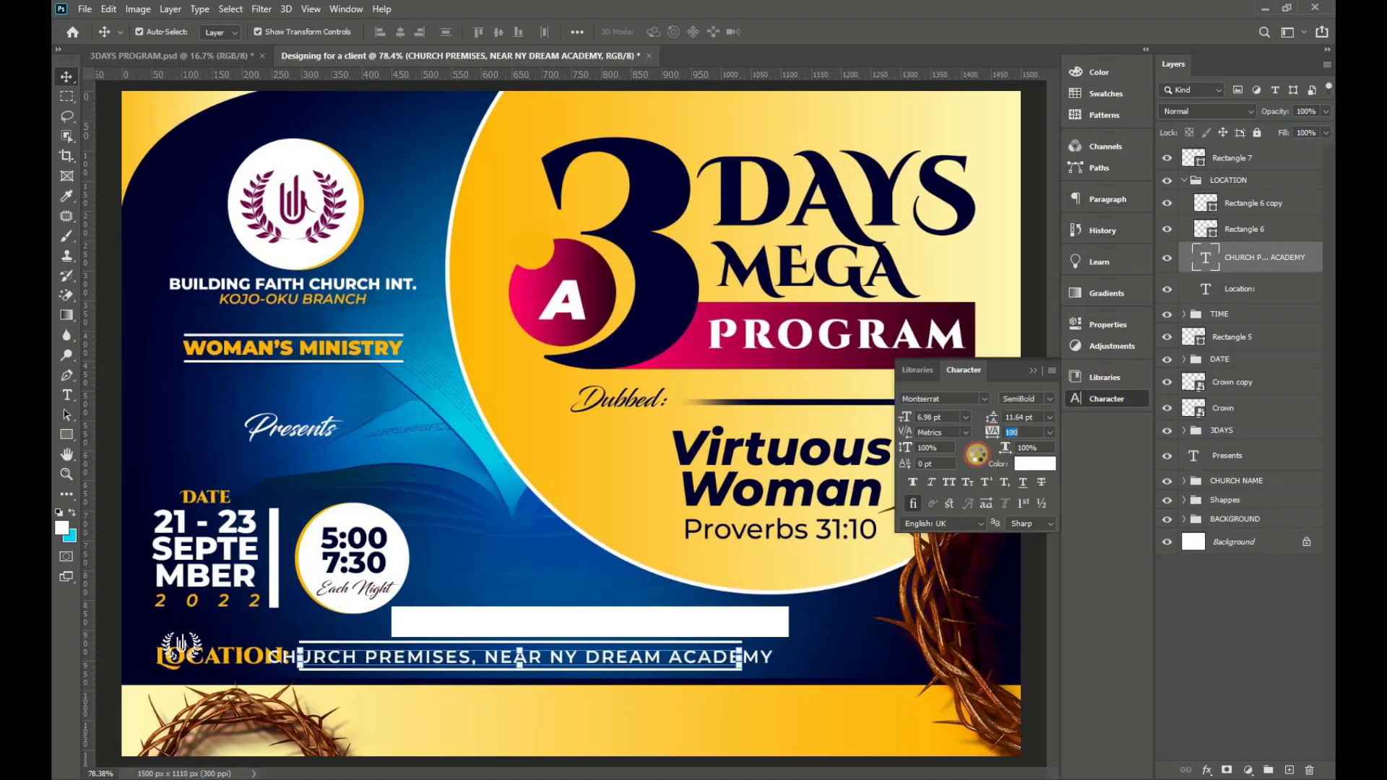
mouse_move(673, 654)
left_mouse_down()
mouse_move(654, 656)
mouse_move(802, 655)
left_mouse_up()
- Move the white box up slightly and stretch it wider to the right
left_click(1034, 370)
left_click(1258, 229)
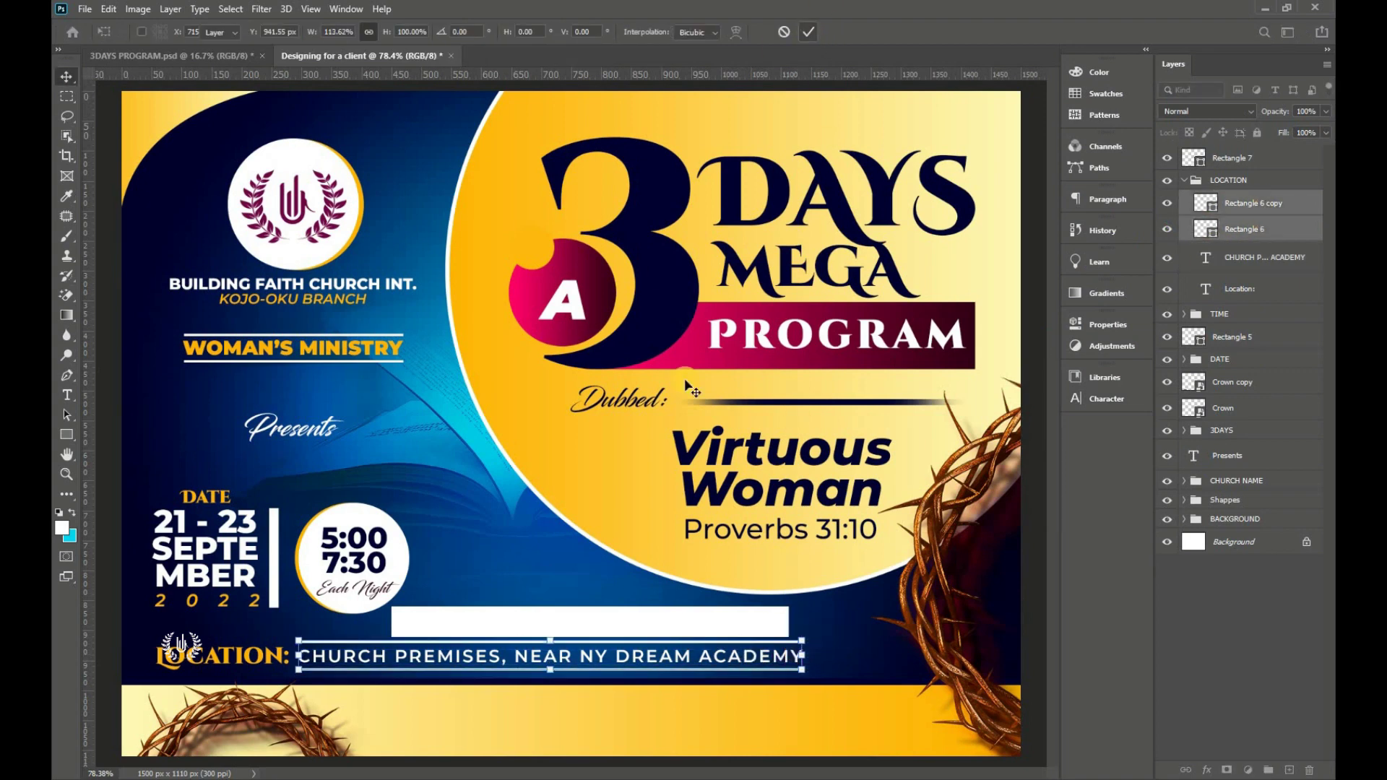
left_click(687, 620)
left_click_drag(688, 620, 688, 616)
left_click_drag(789, 618, 802, 618)
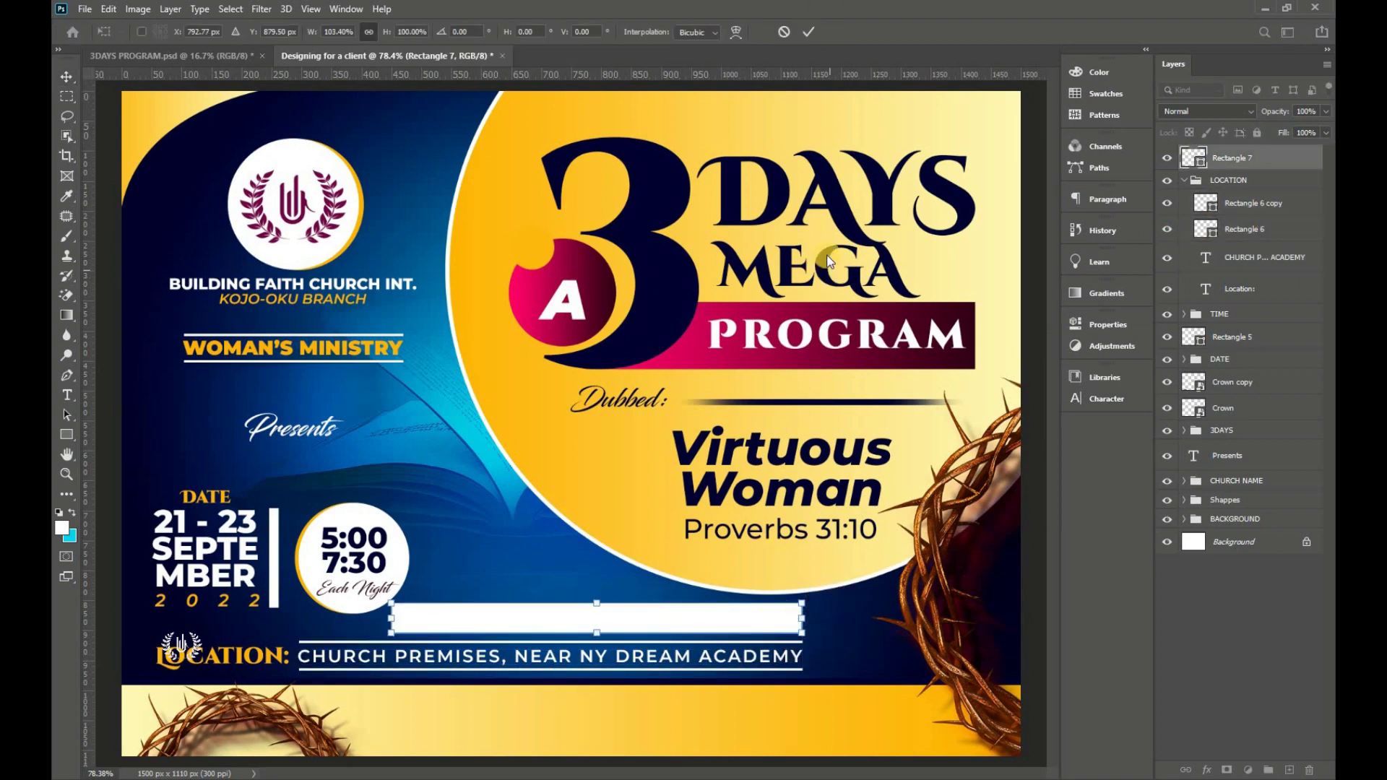
left_click(735, 96)
- Give the box a gradient overlay with a yellow ffb400 start stop
left_click(1207, 772)
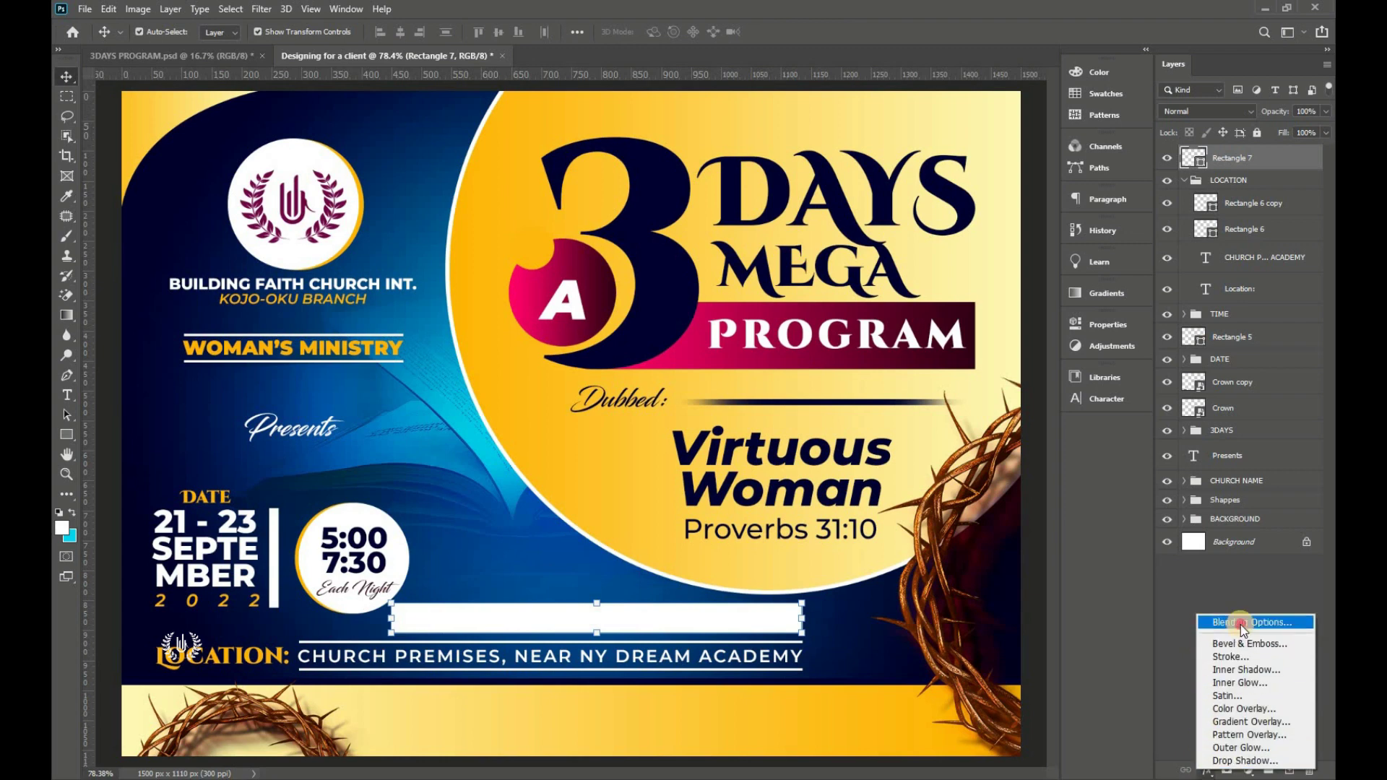
left_click(1242, 622)
left_click_drag(289, 361, 780, 147)
left_click(731, 376)
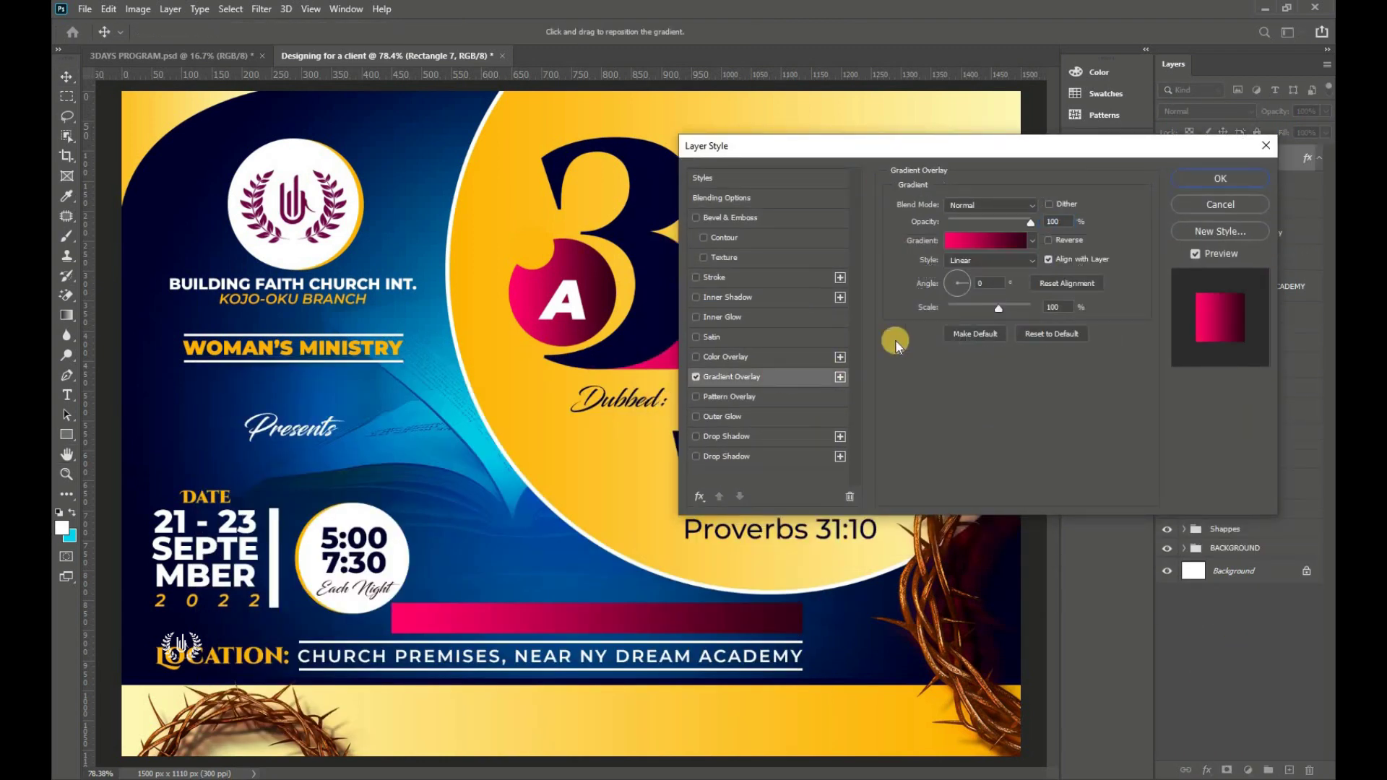
left_click(1001, 241)
left_click(1068, 545)
key("alt+Tab")
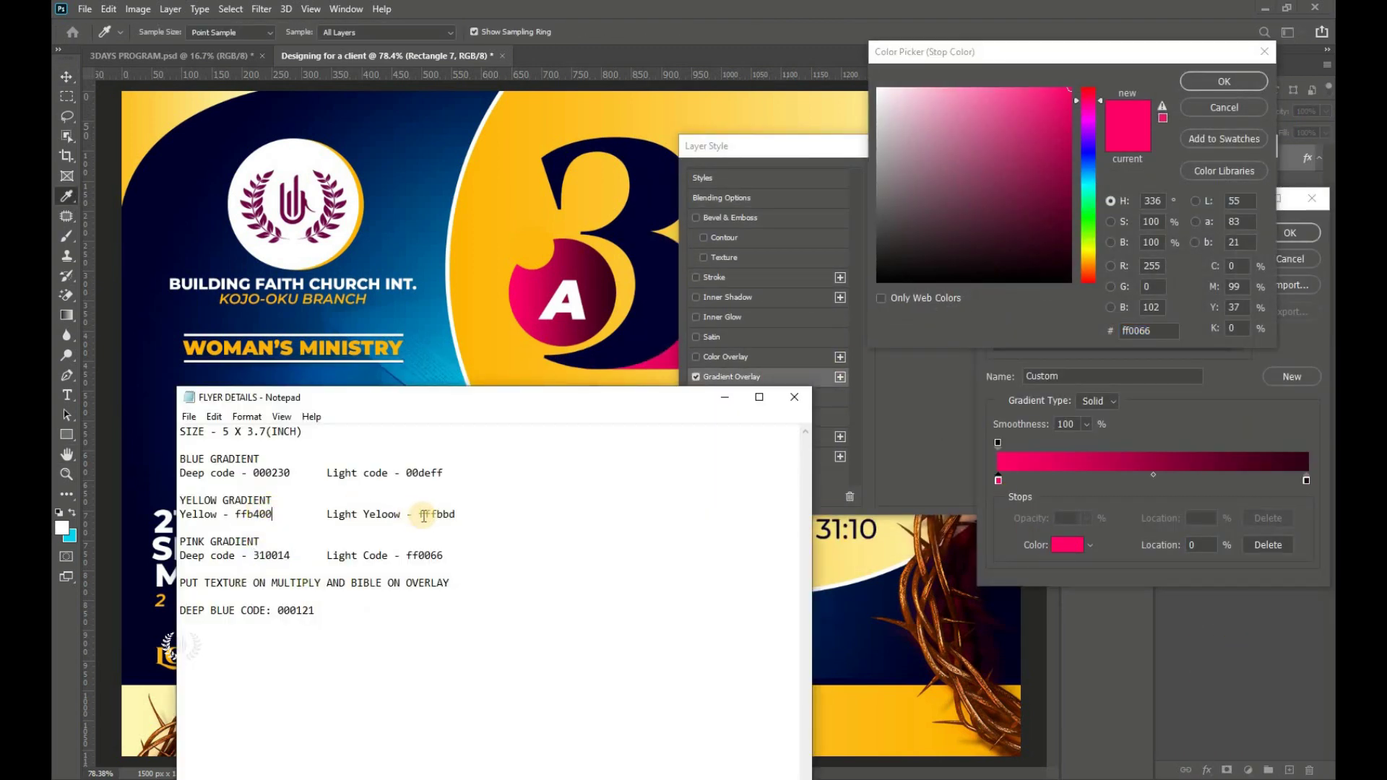
right_click(240, 520)
left_click(260, 564)
left_click(1149, 331)
type("ffb400")
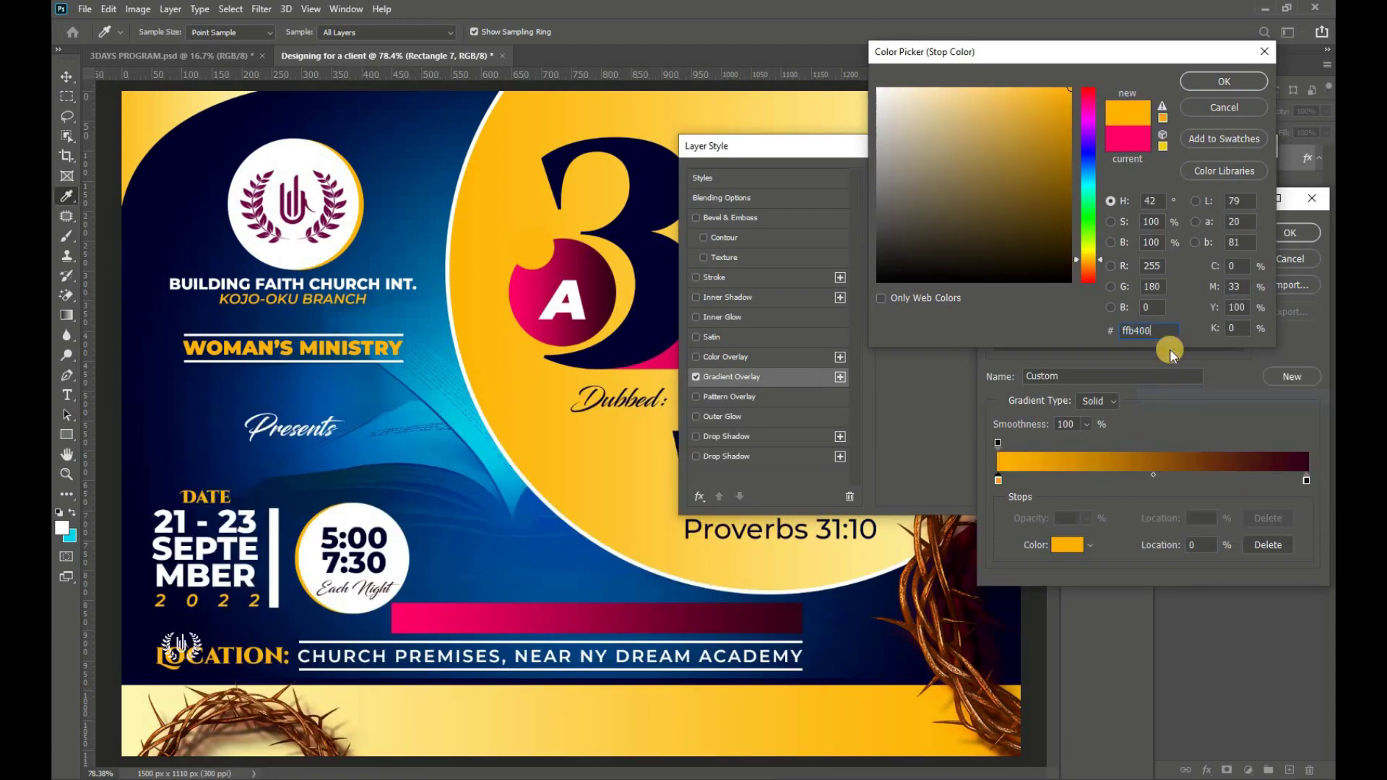
left_click(1224, 81)
- Set the gradient's end stop to light yellow and apply the overlay
double_click(1306, 480)
key("alt+Tab")
double_click(434, 511)
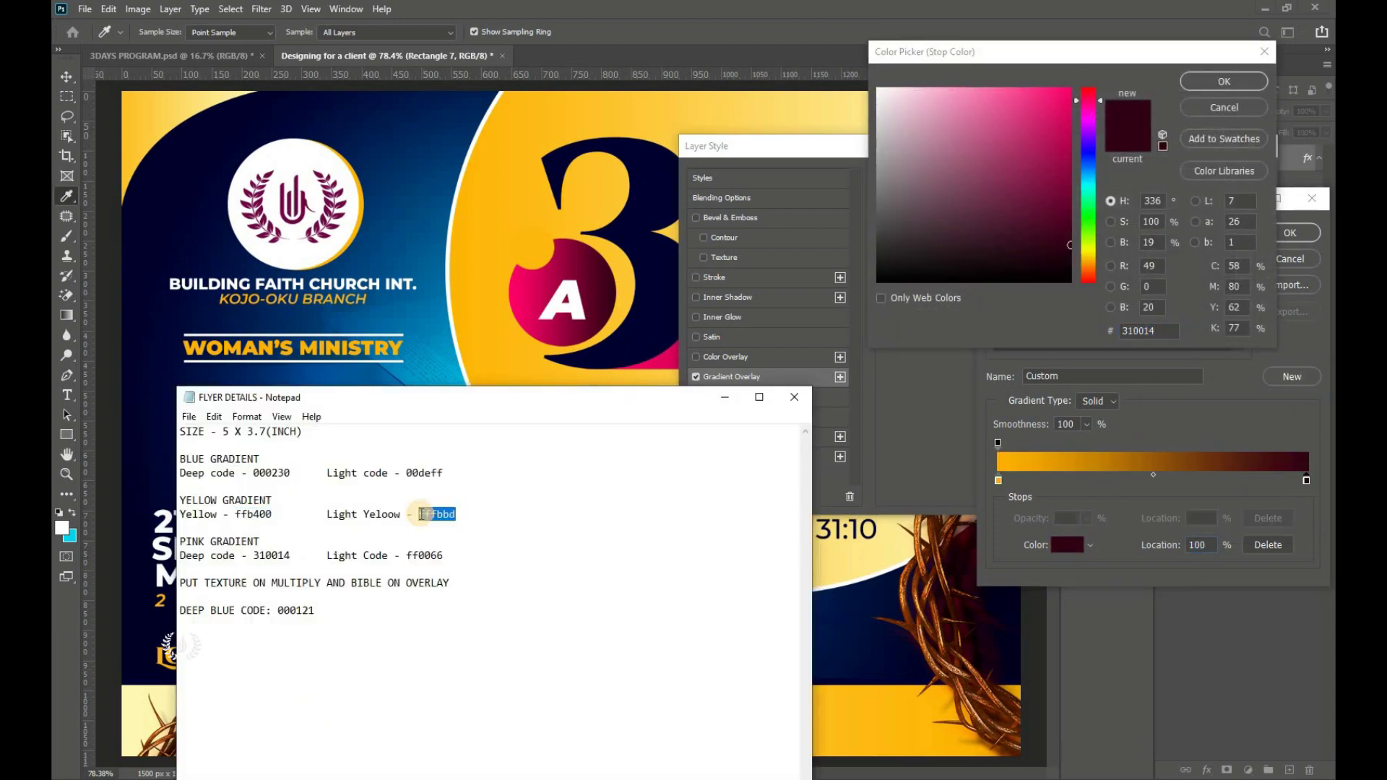
right_click(433, 512)
left_click(448, 563)
left_click(1165, 333)
key("ctrl+v")
left_click(1225, 81)
left_click(1290, 233)
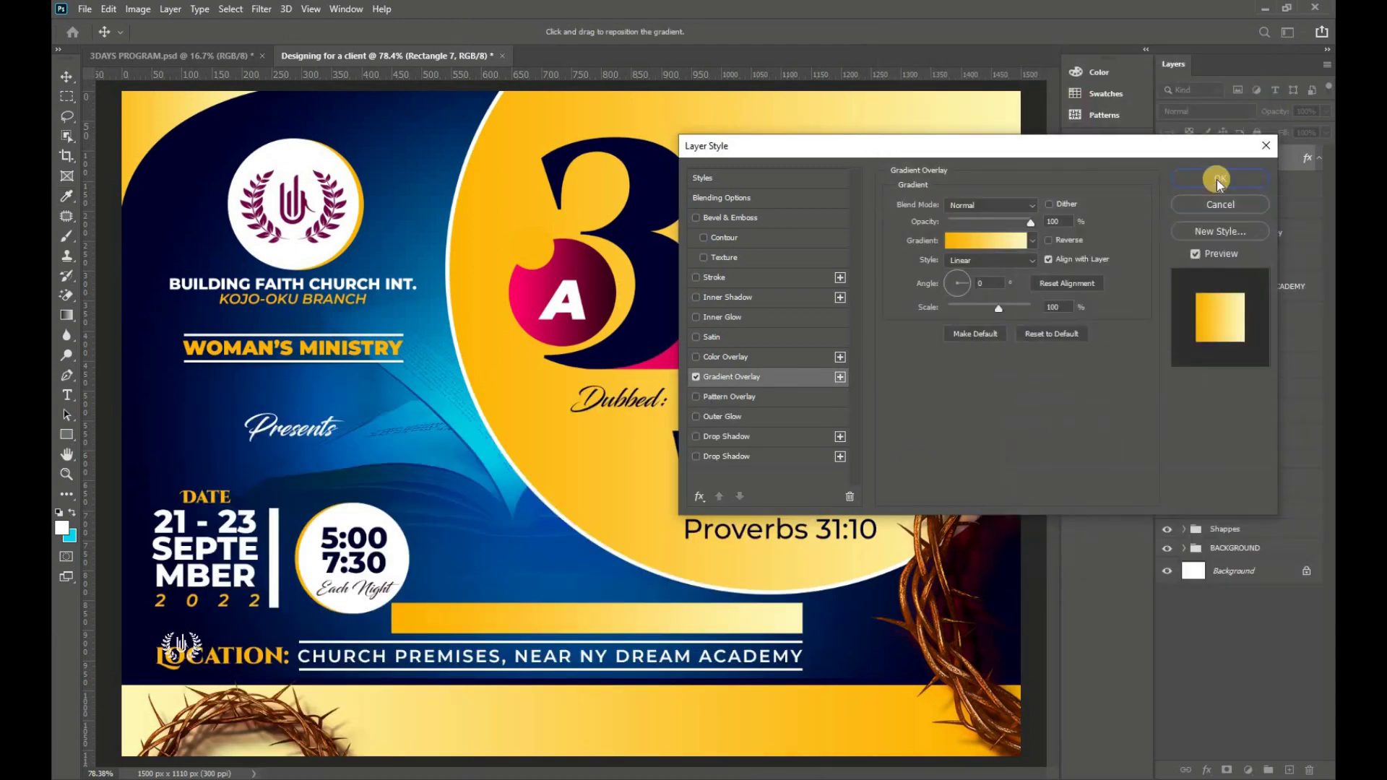
left_click(1221, 178)
left_click(1193, 211)
- Type the navy Bold Italic tagline 'Woman of faith, rejoice in the Lord.' in the banner
left_click(67, 395)
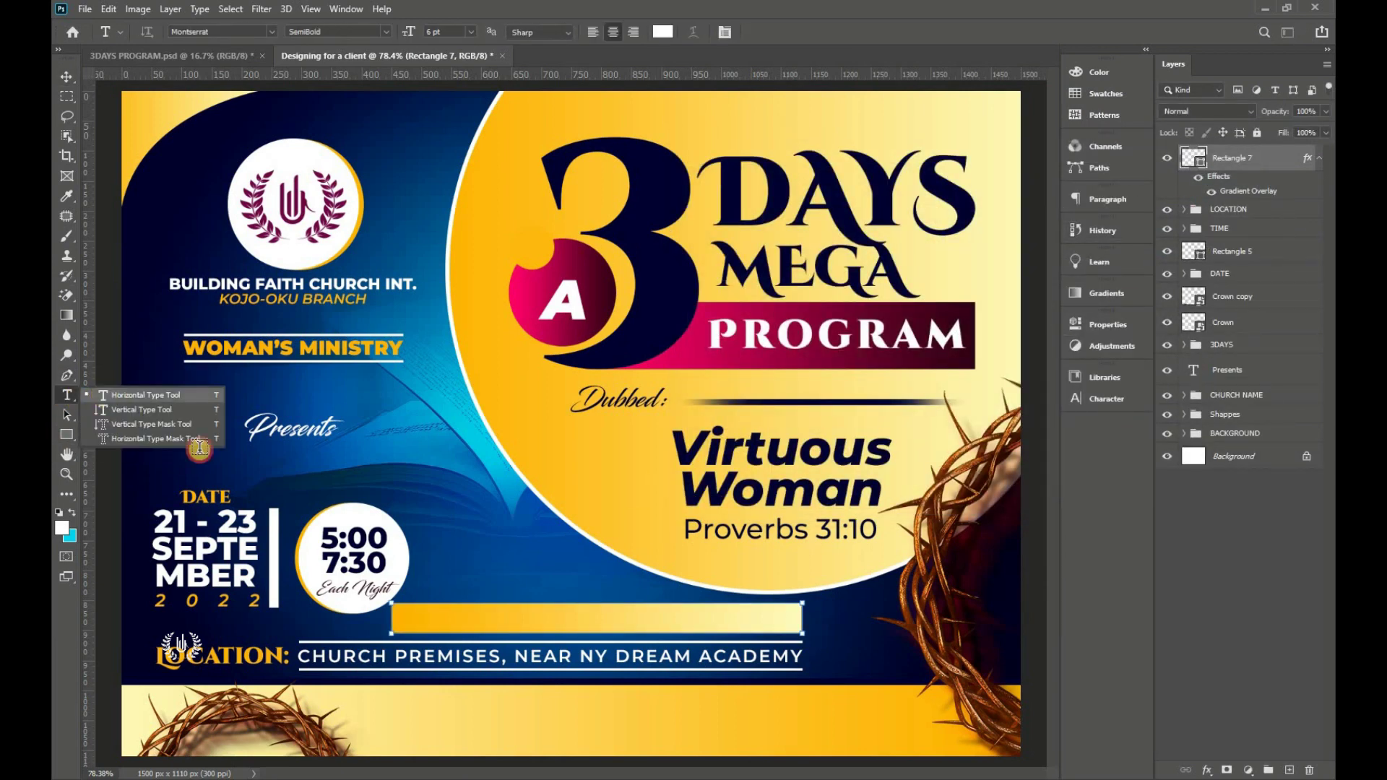
left_click(440, 580)
left_click_drag(518, 618, 506, 658)
left_click(662, 32)
left_click(643, 180)
left_click(1230, 84)
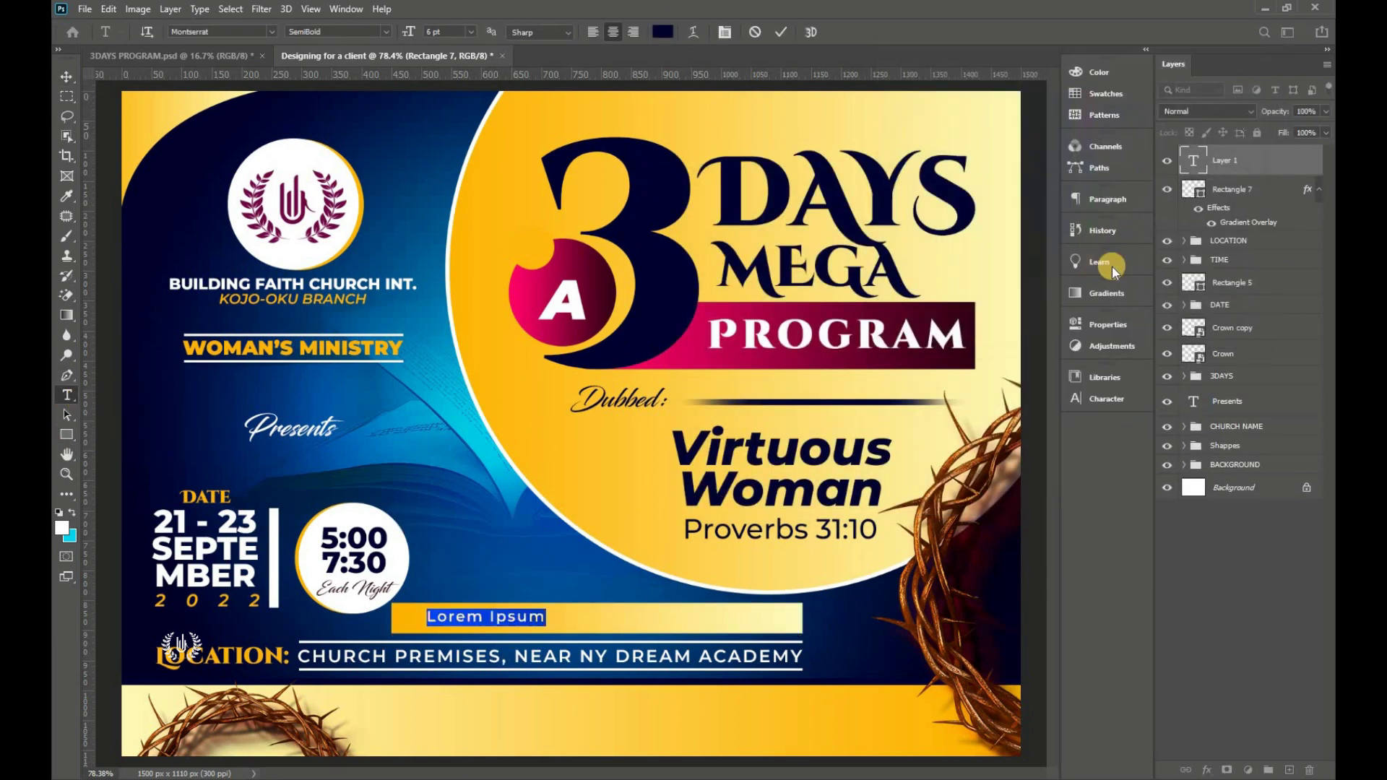
left_click(1106, 399)
key("Return")
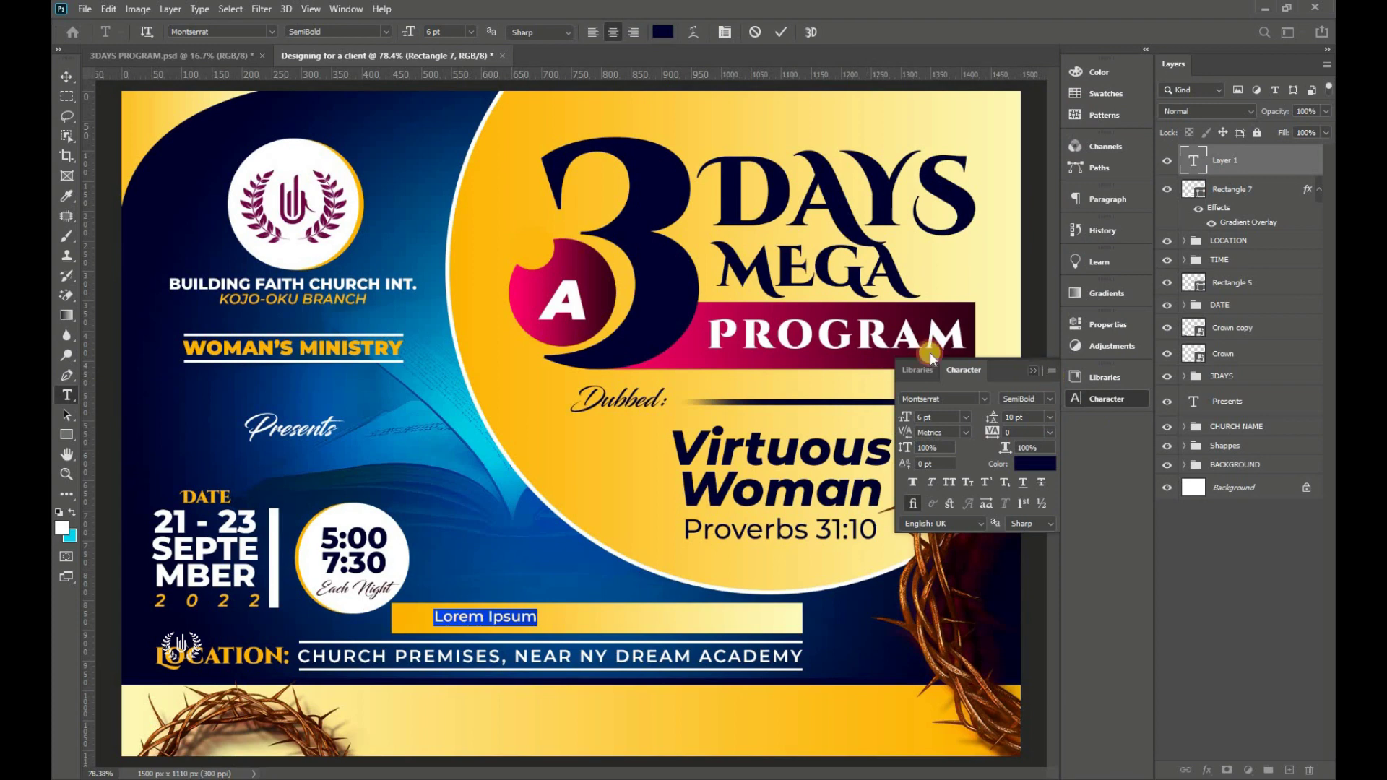
left_click(383, 32)
left_click(311, 209)
scroll(544, 636, "up", 5)
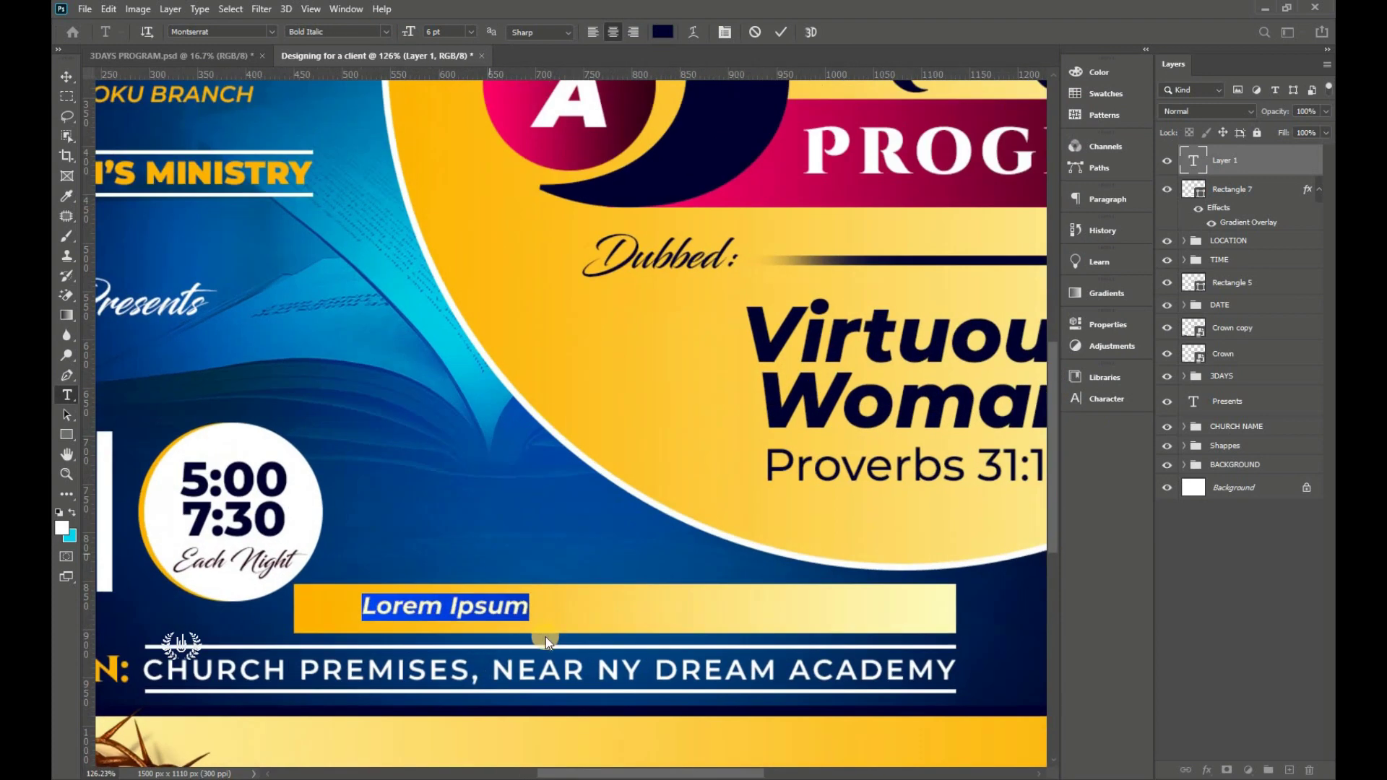
type("WO")
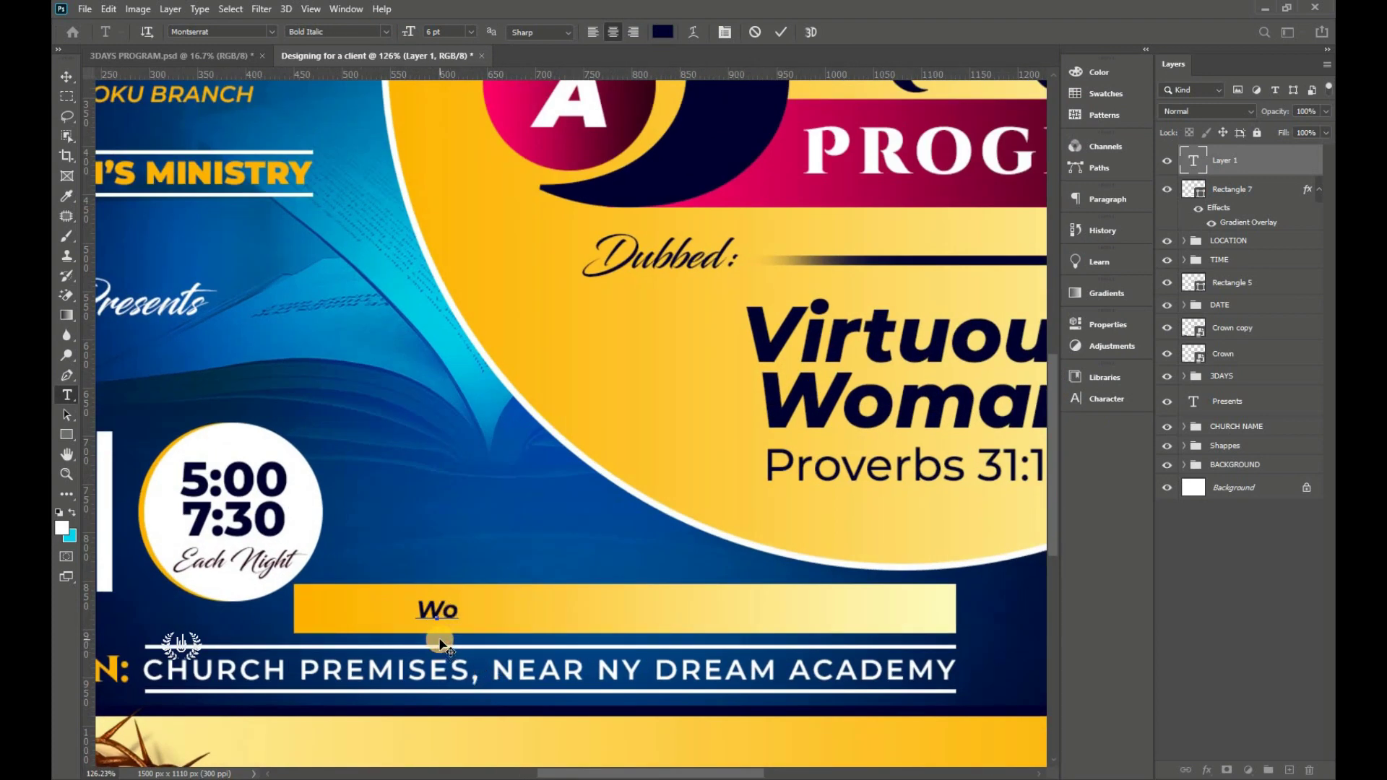
type("man of faith, r")
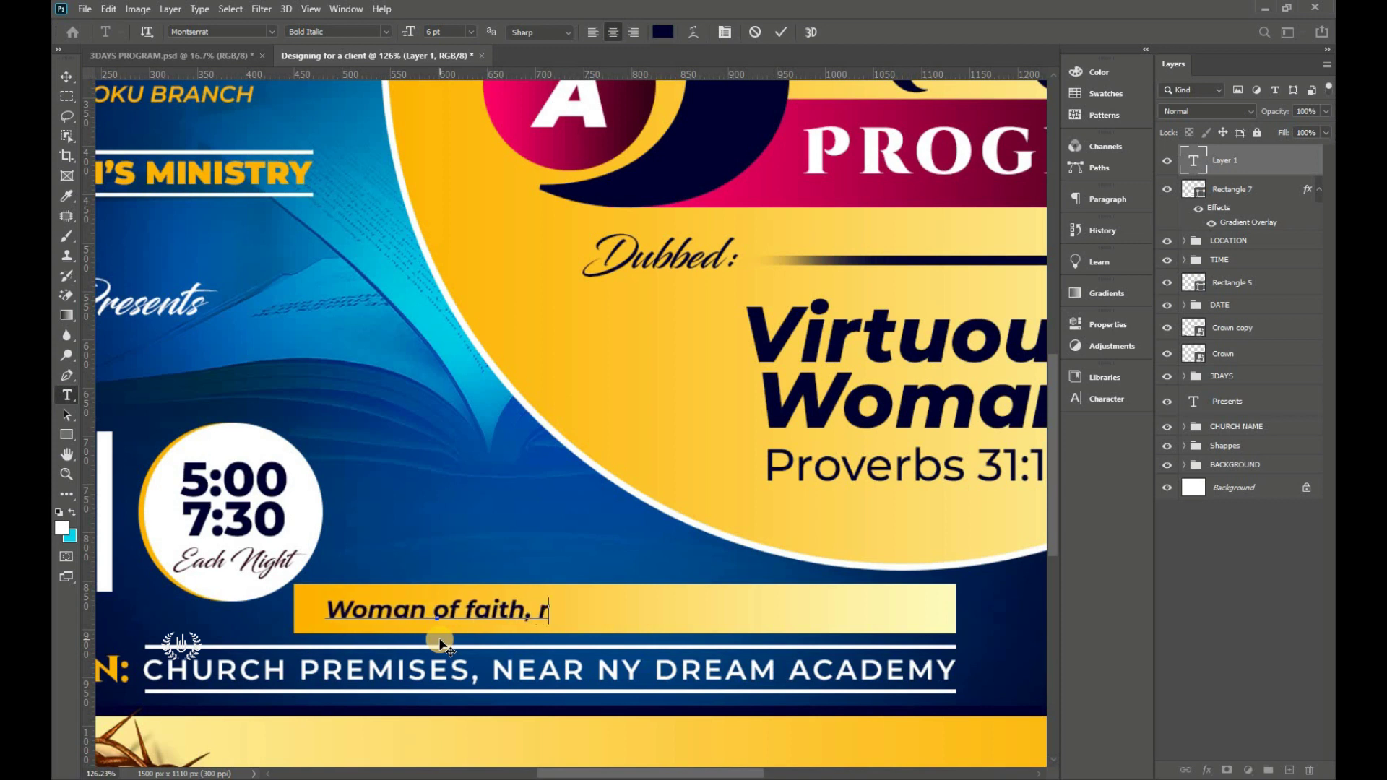
type("ejoice in th e Lord")
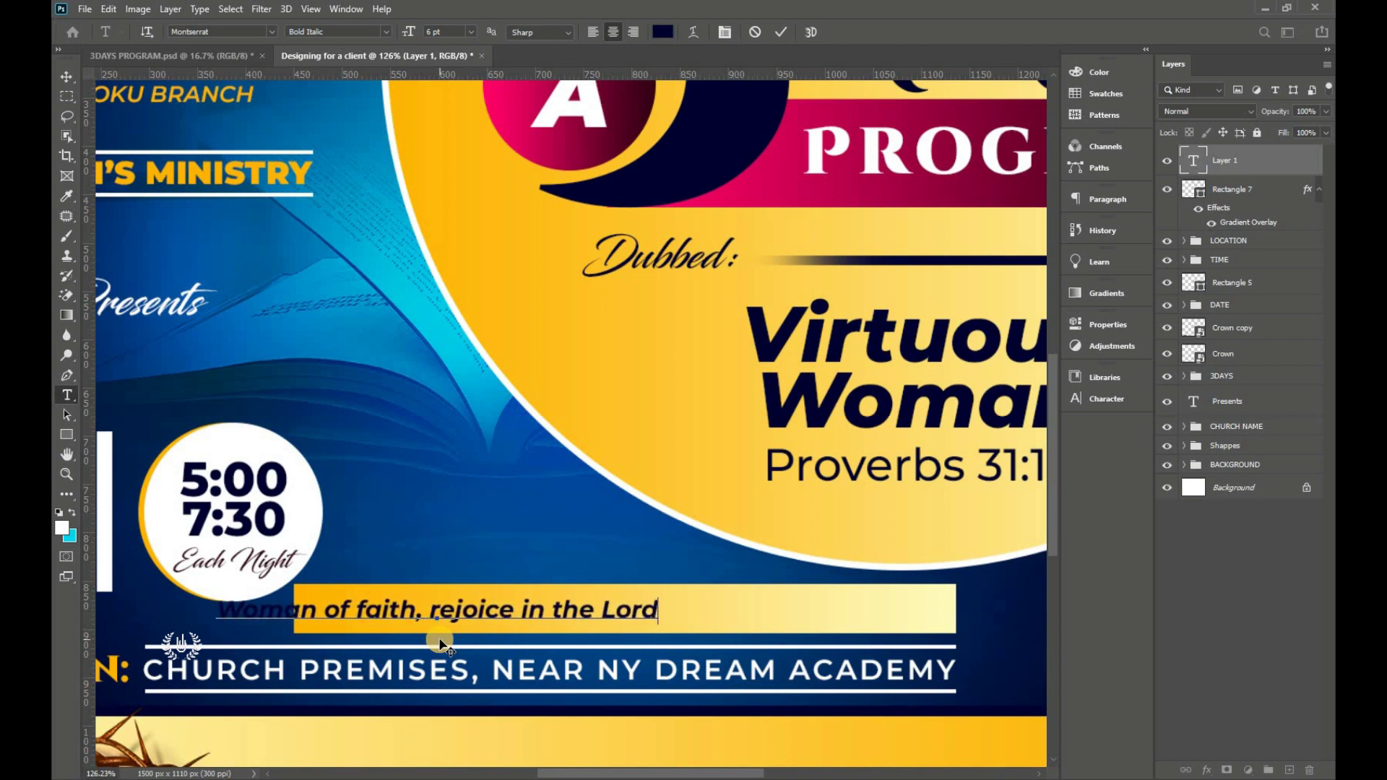
type(".")
- Shift the tagline right and set its letter spacing to 130
left_click_drag(440, 643, 606, 645)
key("ctrl+a")
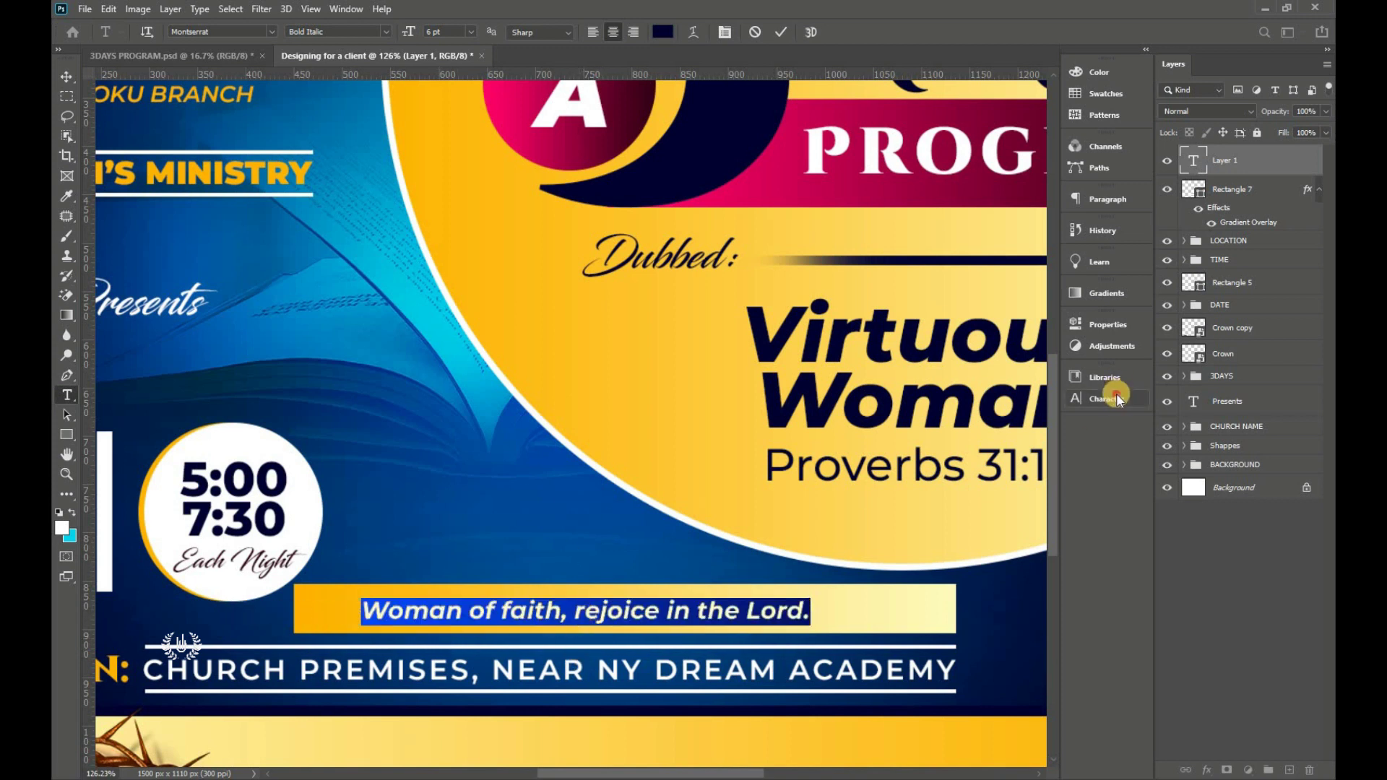
left_click(1105, 399)
key("alt+Right")
key("alt+Right")
key("alt+Right")
type("30")
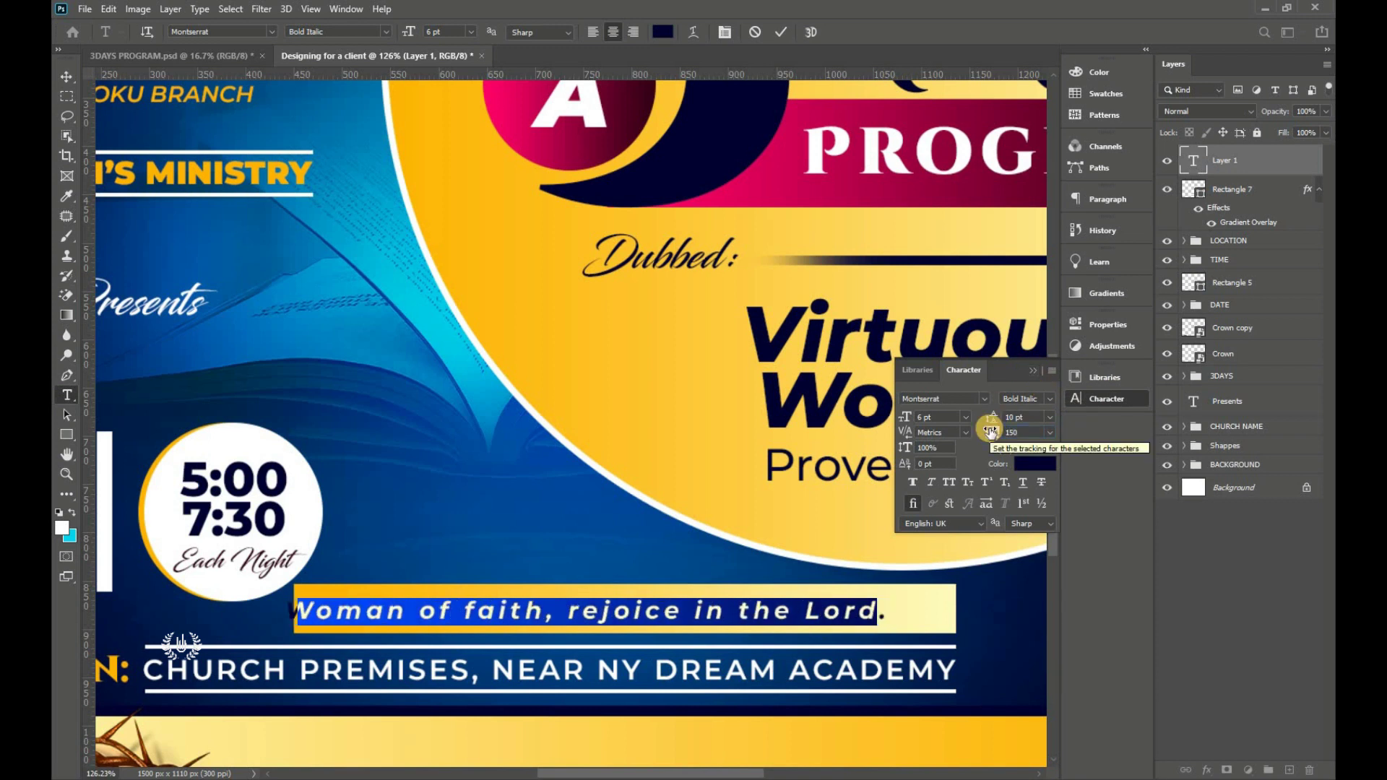
key("Return")
left_click(1031, 376)
- Stretch the tagline wider across the yellow banner
key("ctrl+Return")
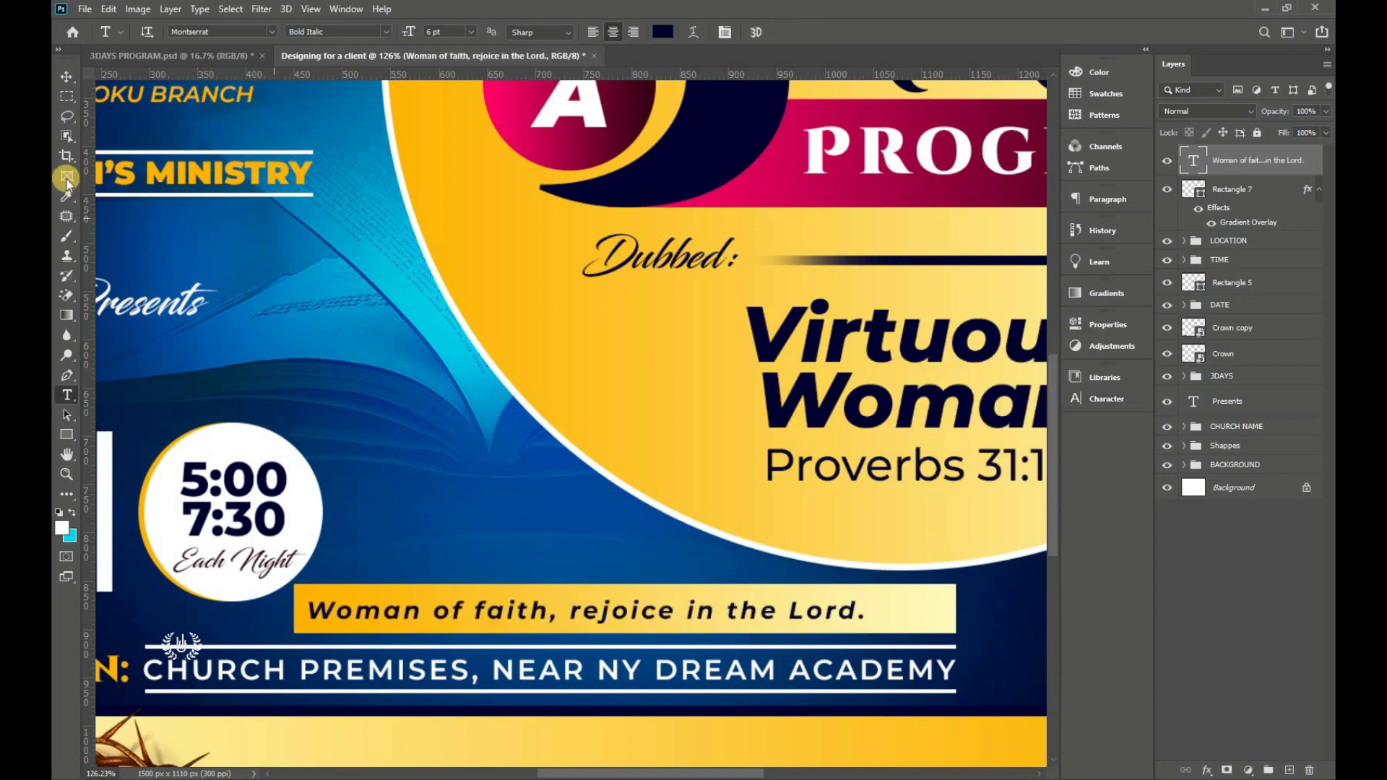
key("ctrl+t")
left_click_drag(869, 612, 940, 613)
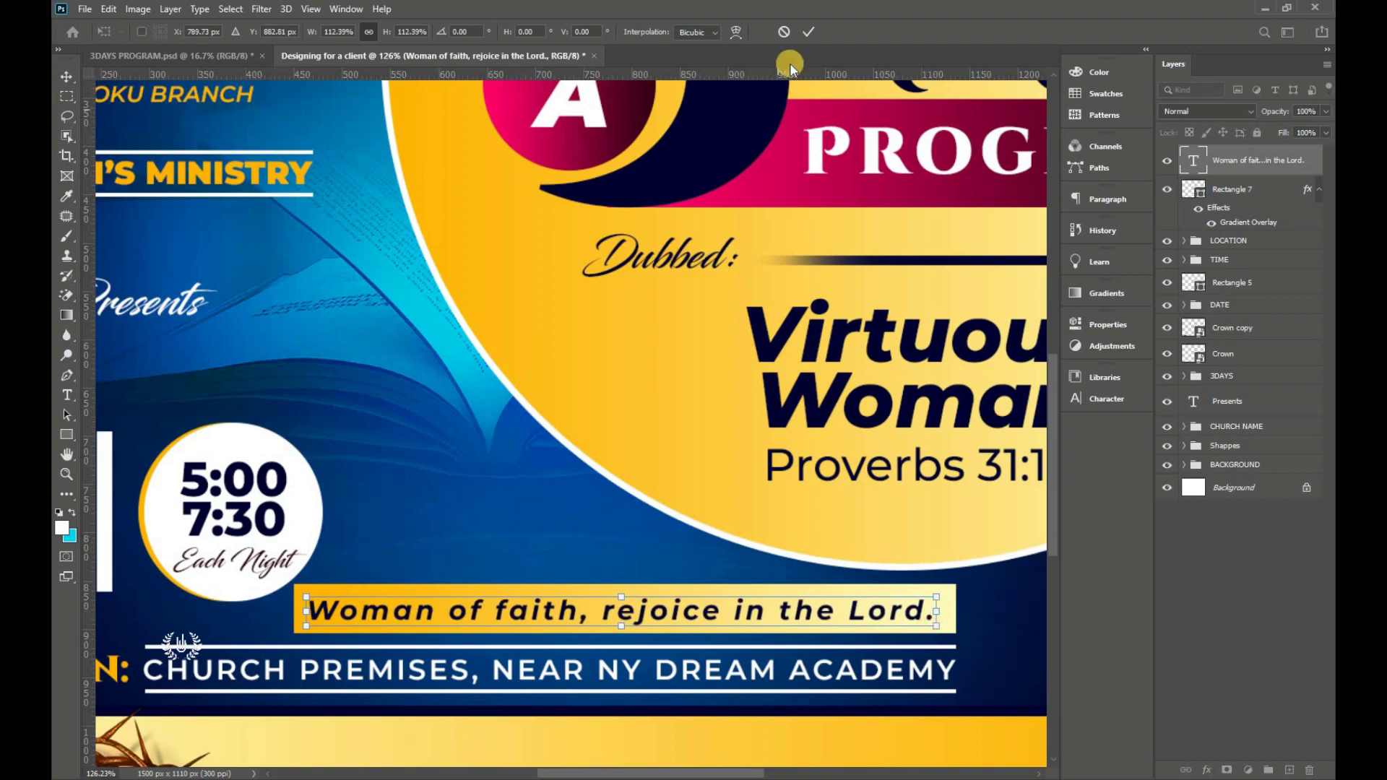
left_click(808, 31)
key("ctrl+0")
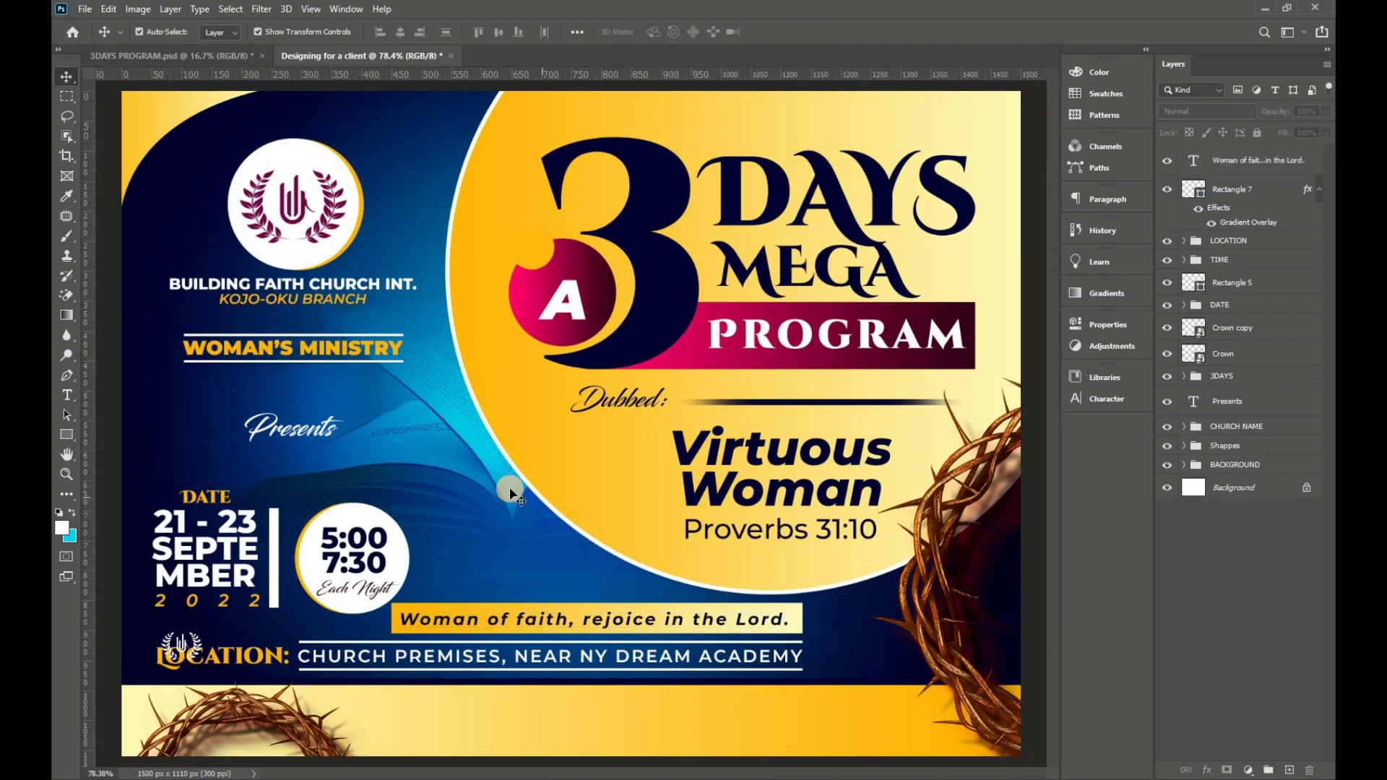
left_click(1230, 164)
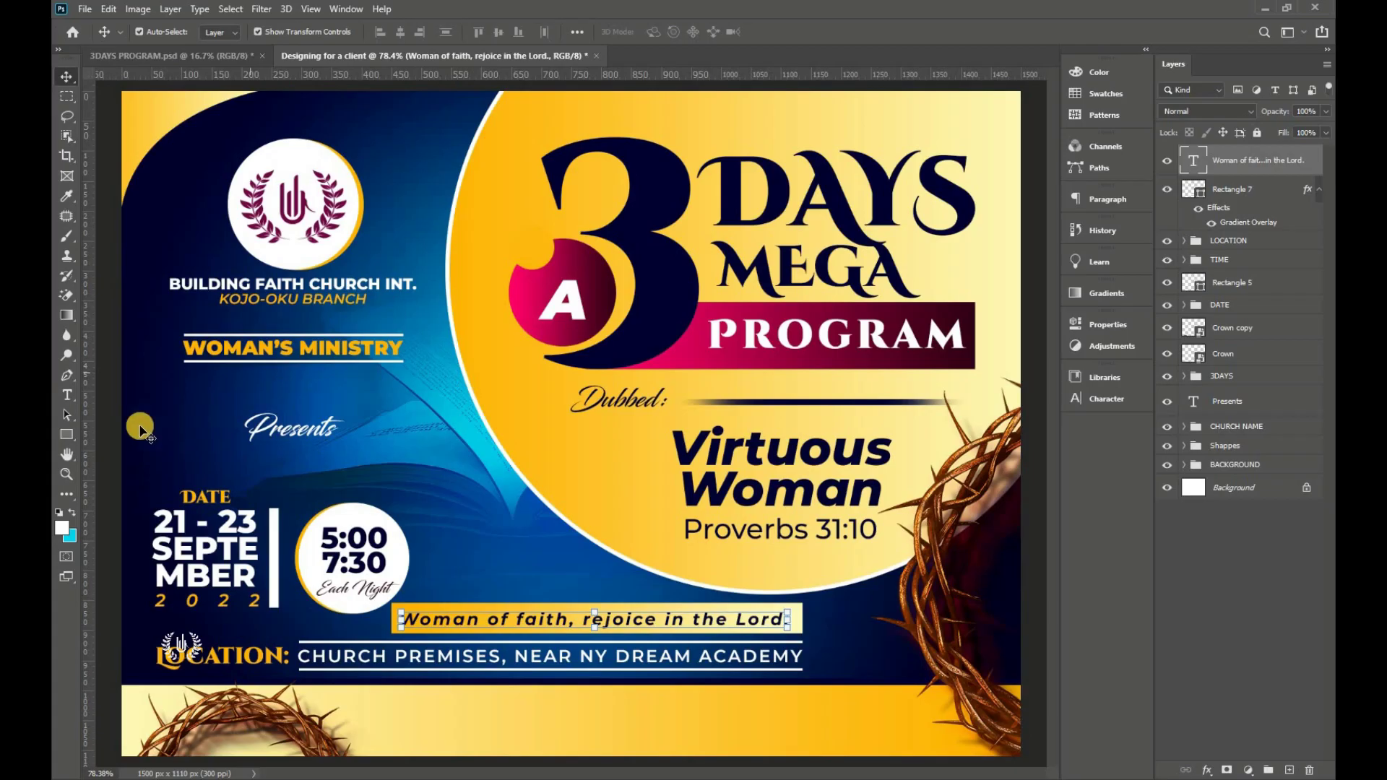
left_click(69, 436)
- Draw a wide rounded rectangle near the flyer bottom filled with navy 000230
left_click(140, 452)
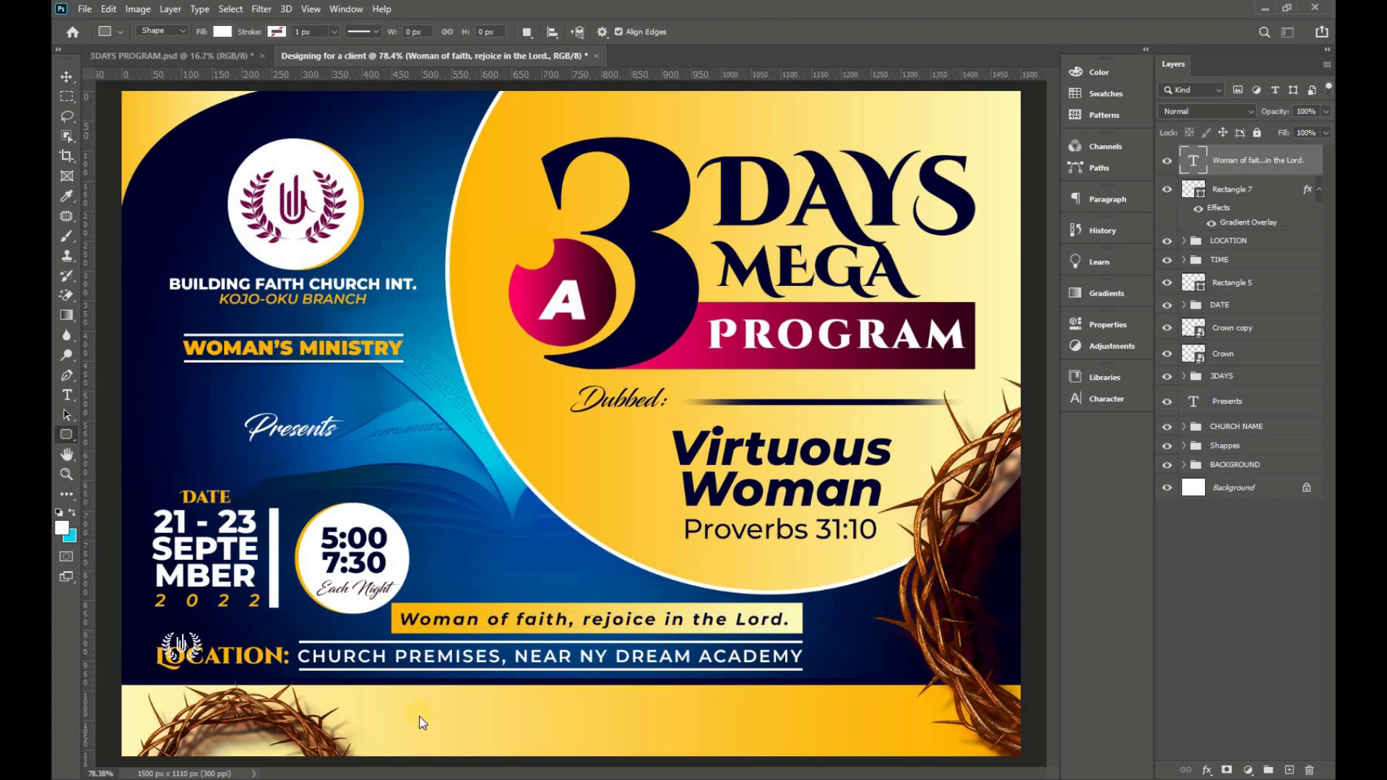
mouse_move(366, 701)
left_mouse_down()
mouse_move(895, 741)
mouse_move(813, 740)
left_mouse_up()
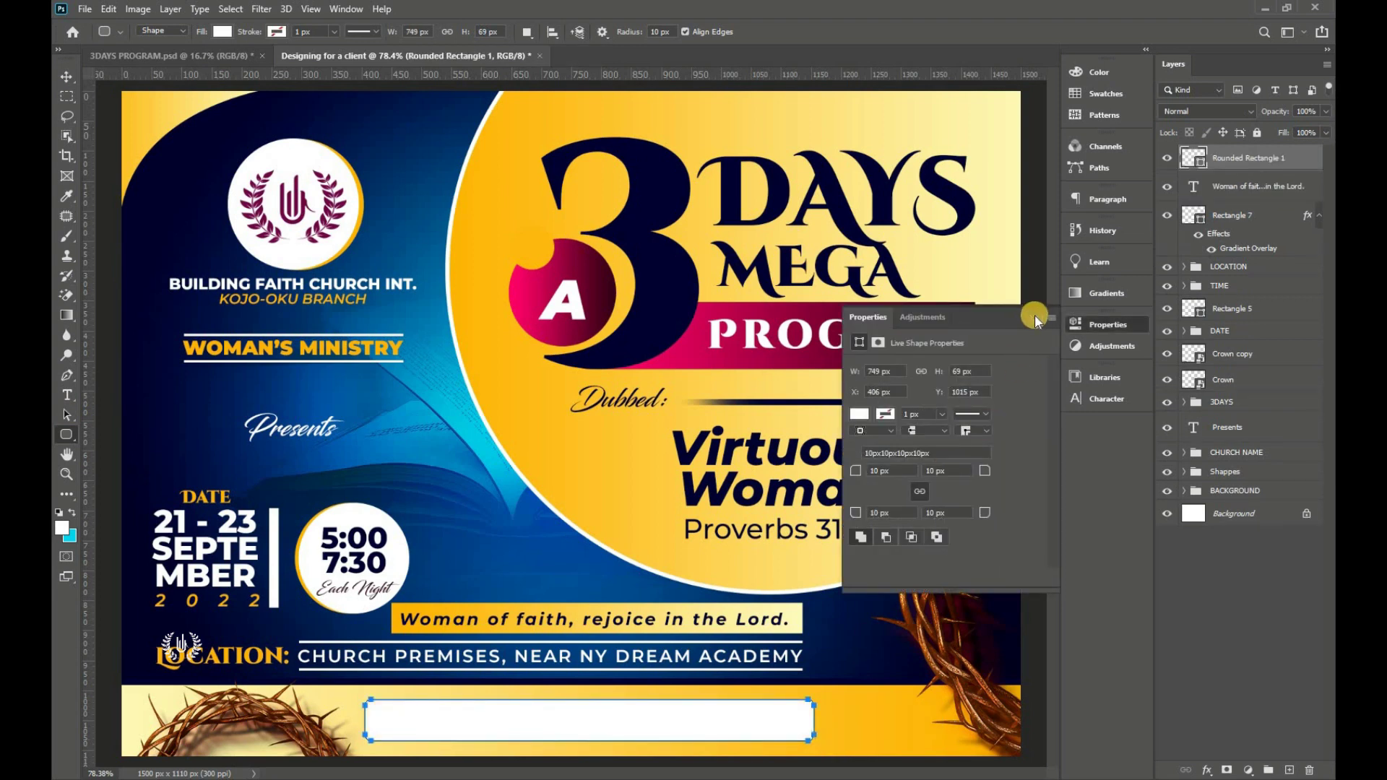
left_click(1183, 165)
double_click(1202, 167)
type("000230")
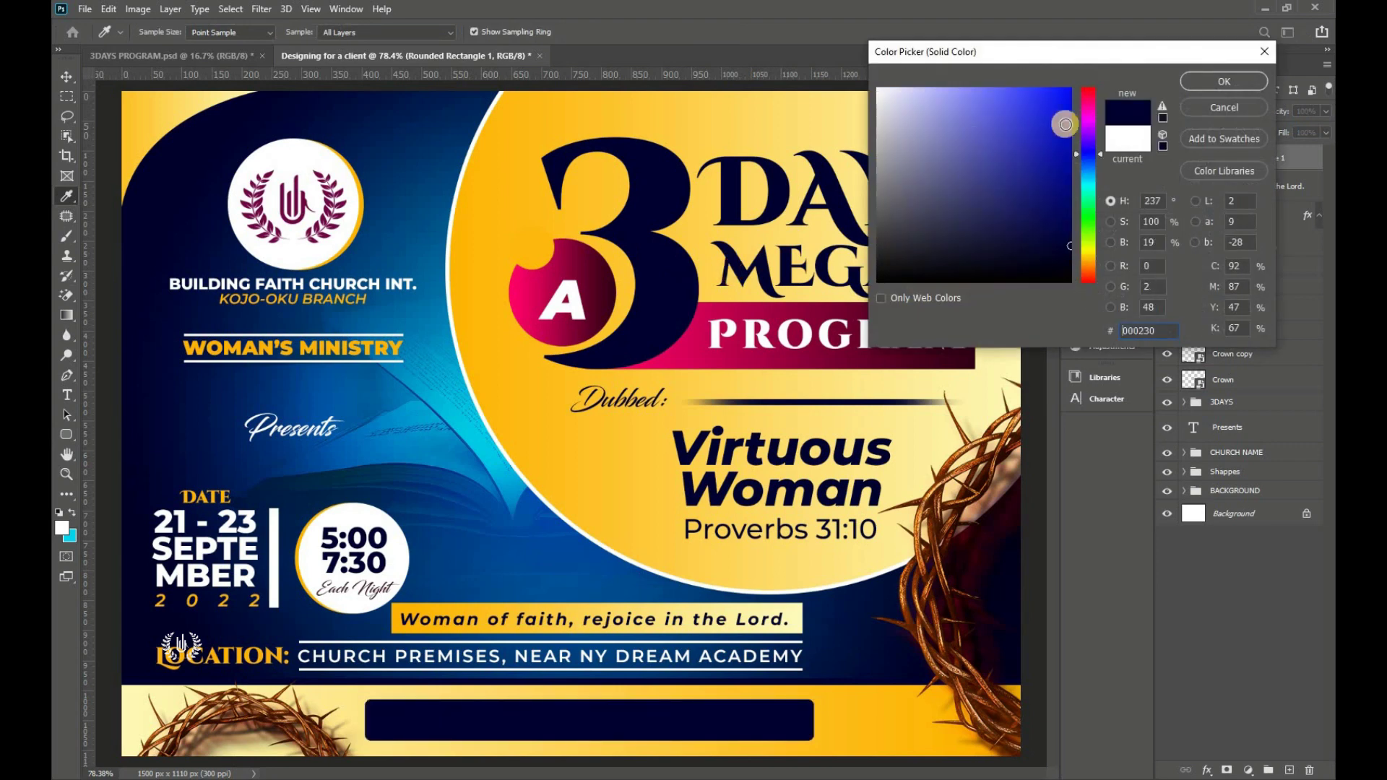
left_click(1213, 85)
- Move the crown image down slightly and shift the navy bar a bit left
left_click(73, 83)
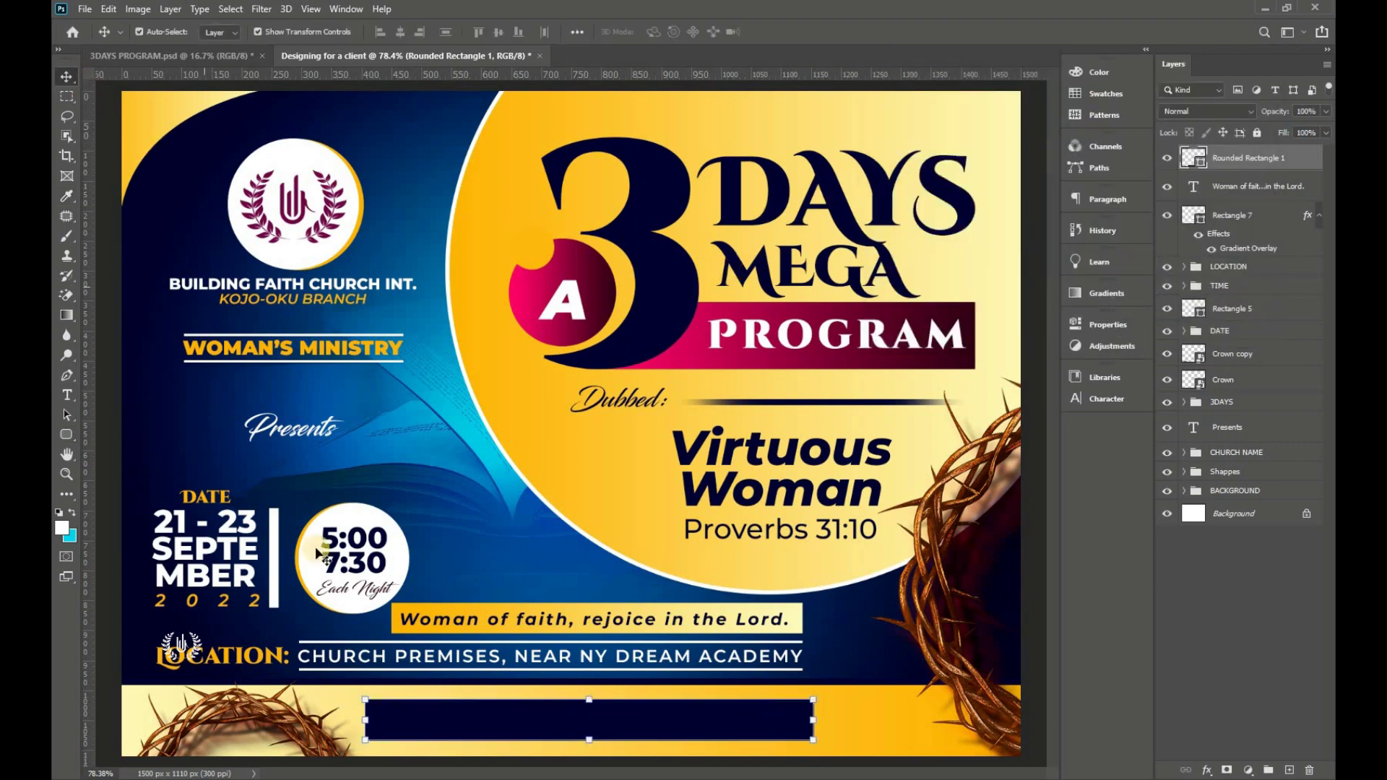
mouse_move(278, 707)
left_mouse_down()
mouse_move(269, 730)
mouse_move(281, 725)
left_mouse_up()
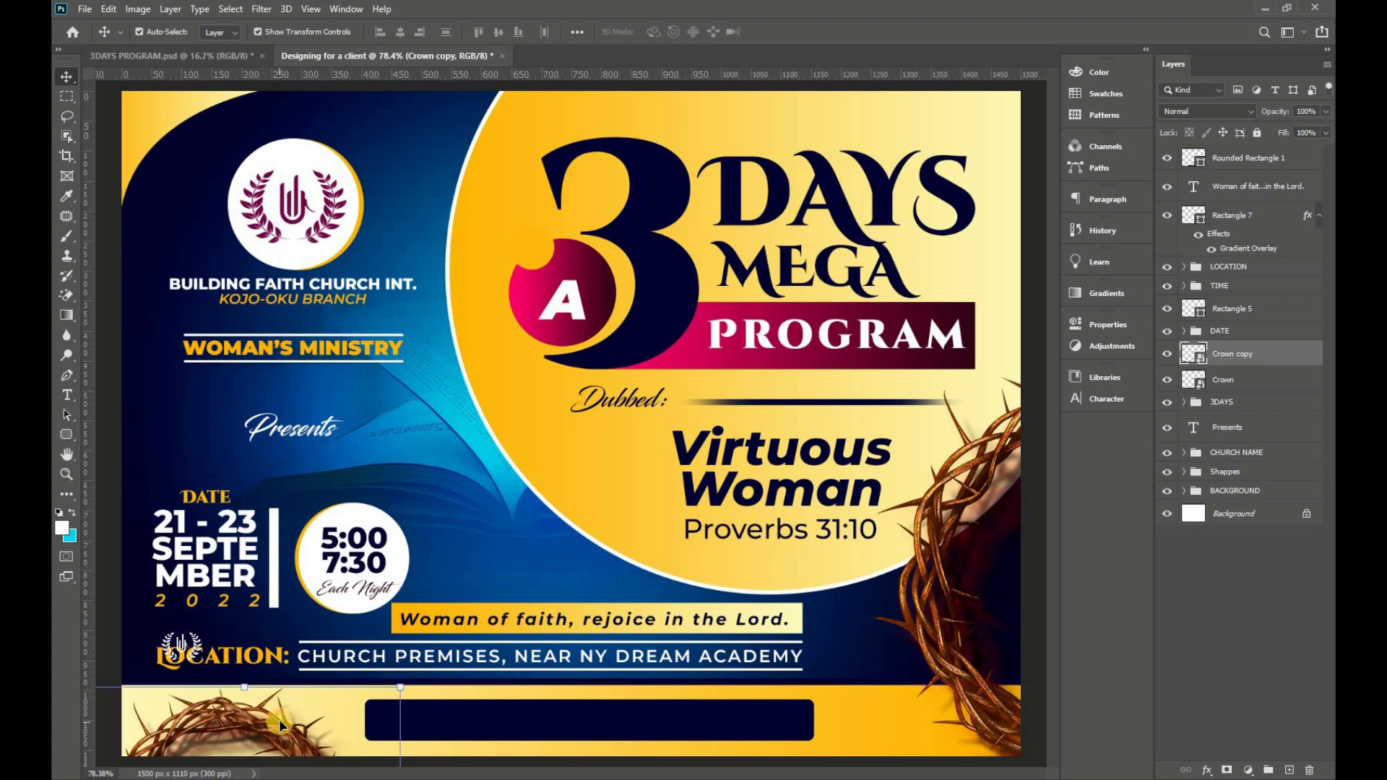
left_click_drag(525, 725, 516, 727)
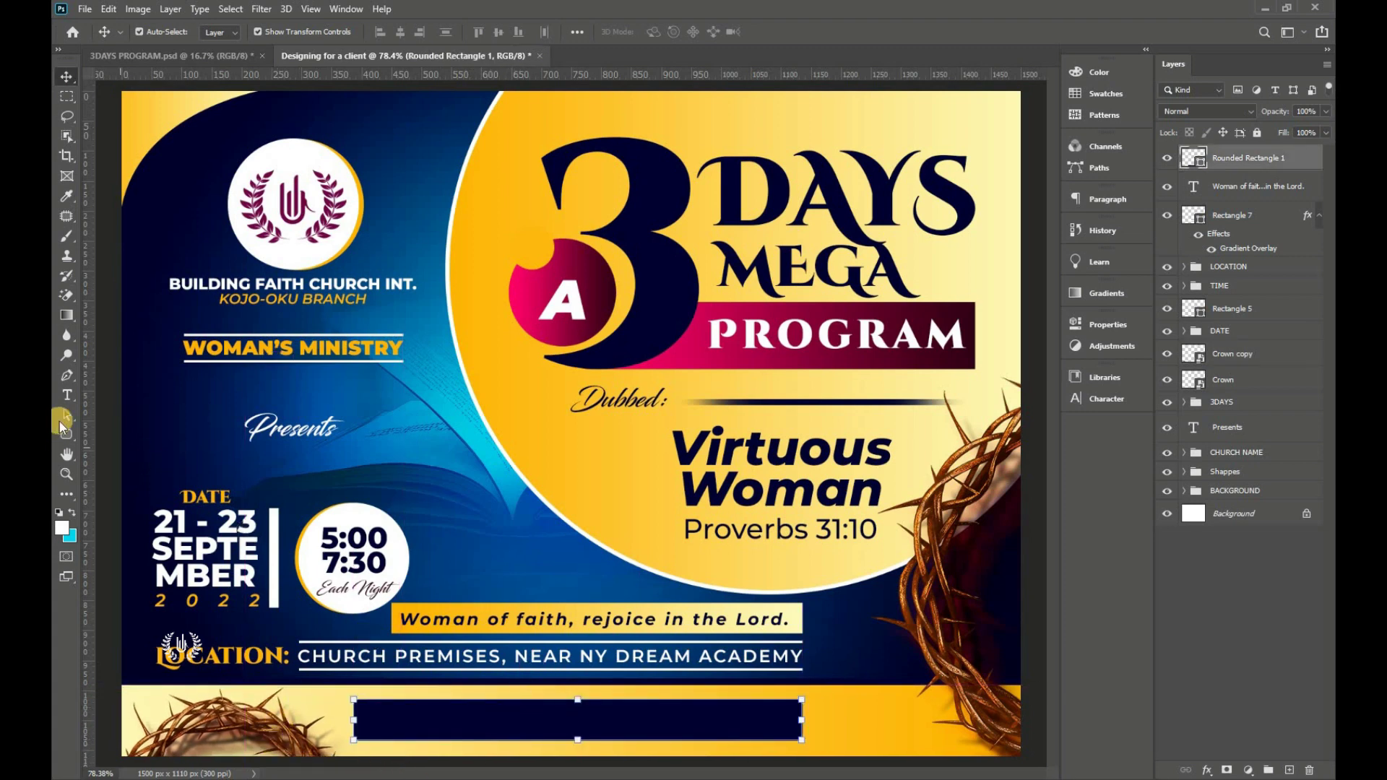
left_click(67, 396)
- Start a text layer inside the navy bar set to white ExtraBold Italic
left_click(99, 397)
left_click(416, 477)
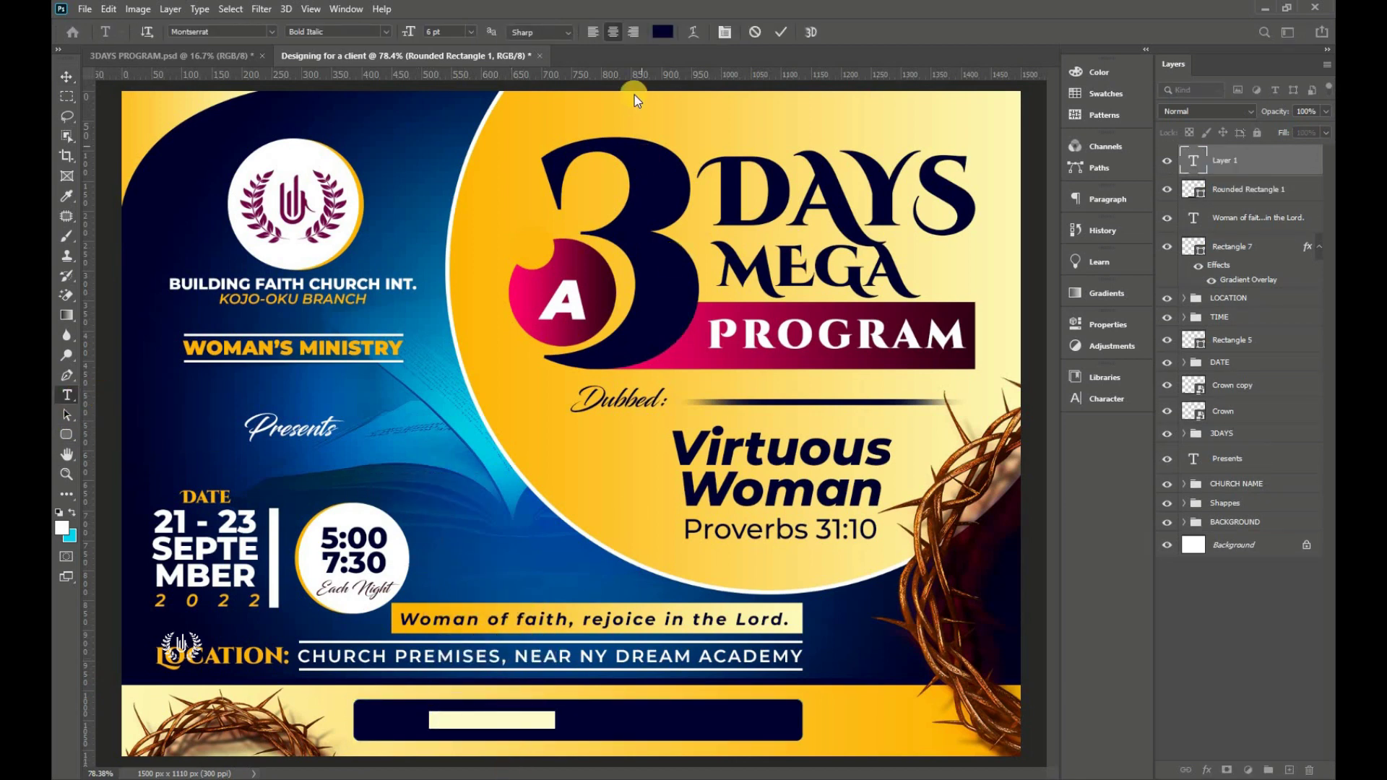
left_click(663, 32)
left_click(878, 88)
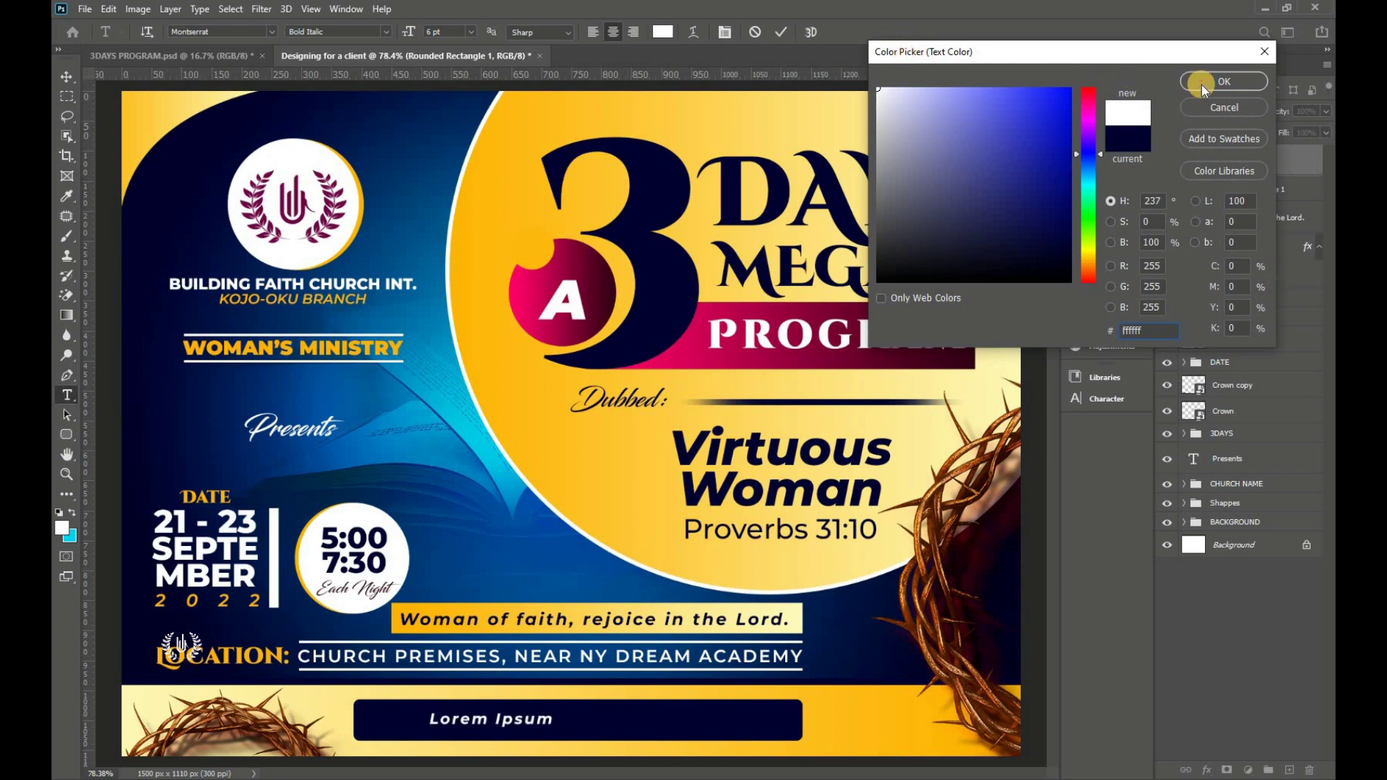
left_click(1203, 85)
left_click(385, 32)
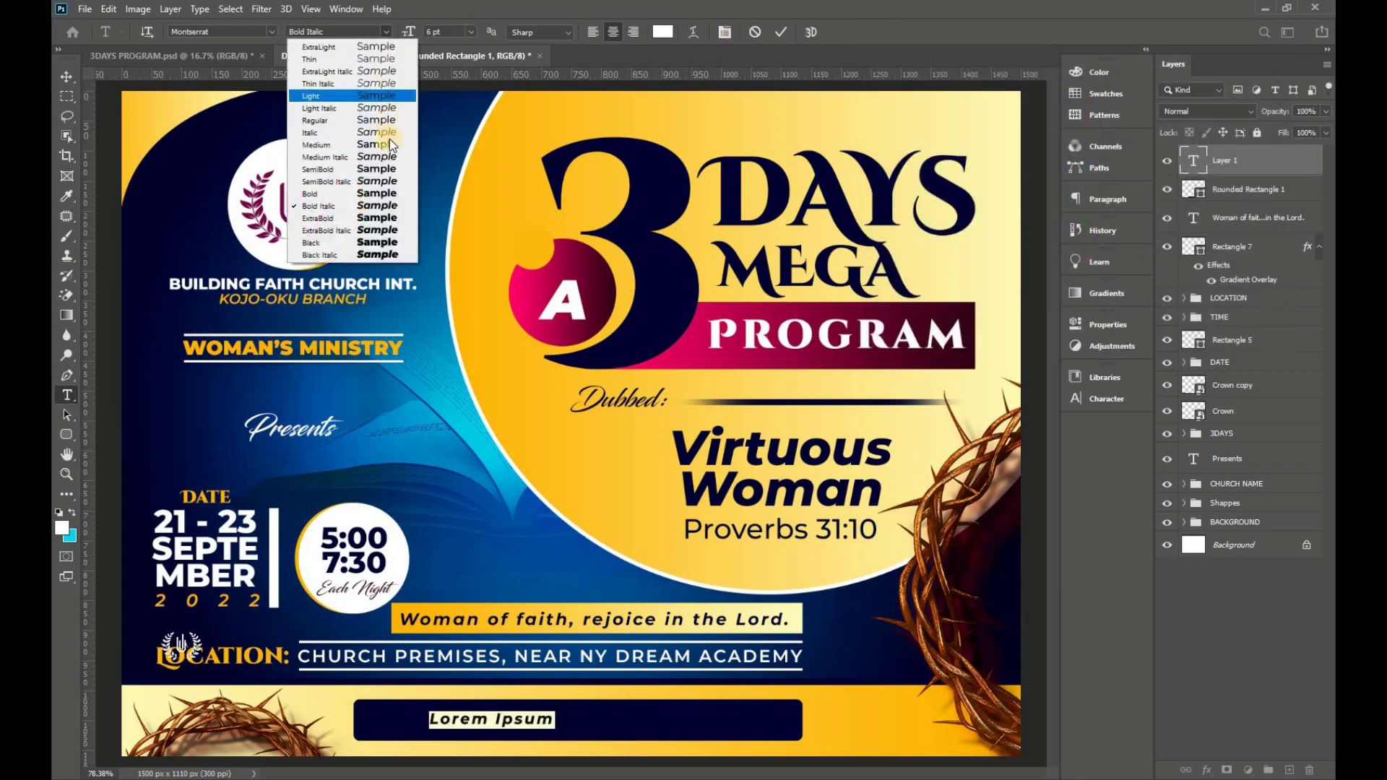
left_click(367, 232)
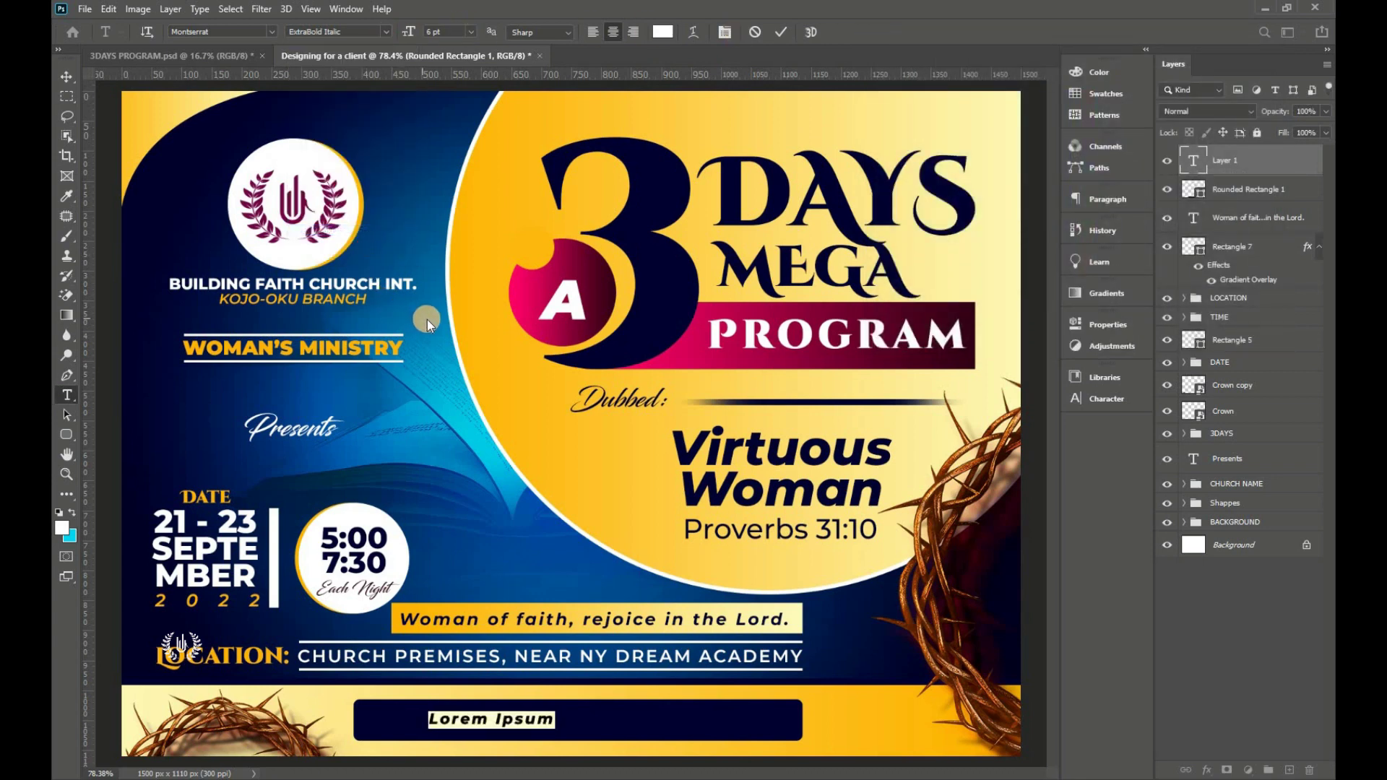
key("ctrl+t")
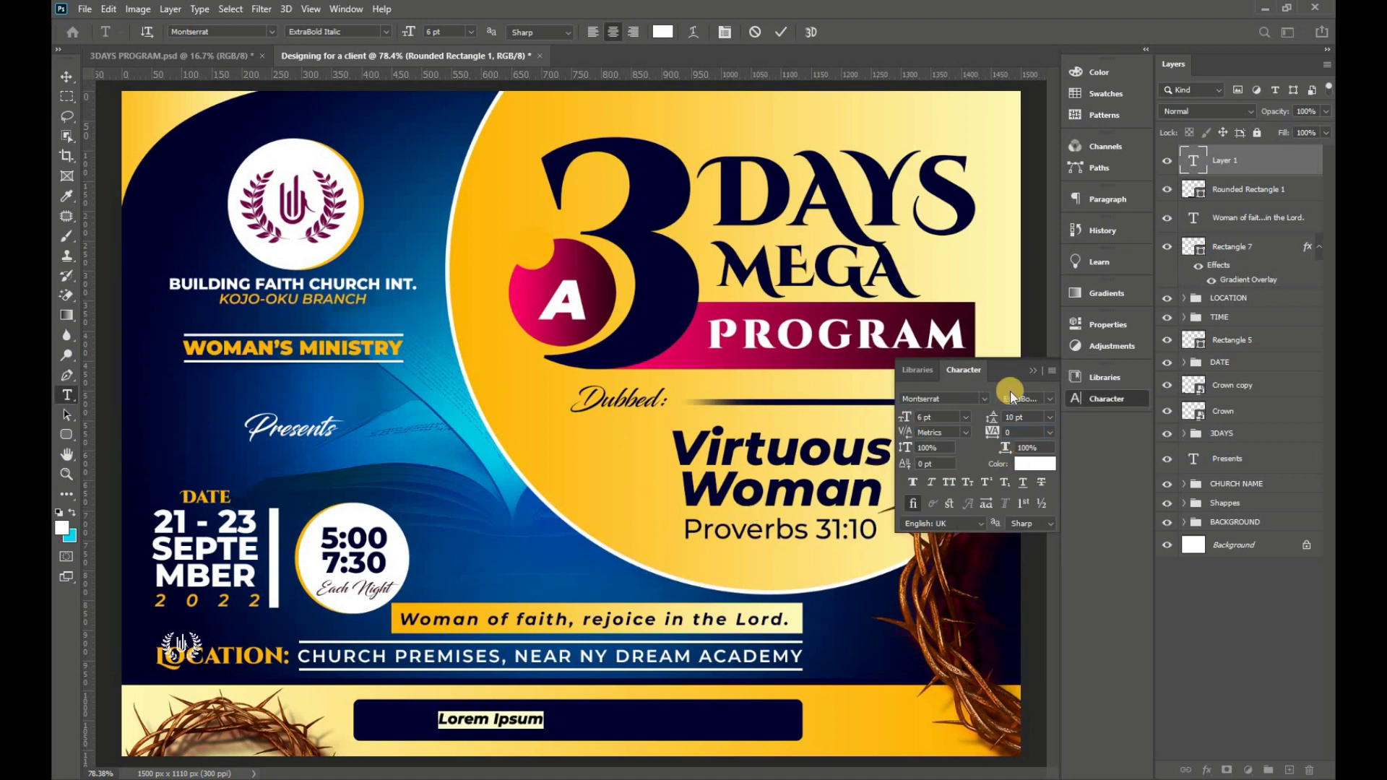
left_click(1034, 371)
- Replace the placeholder with the 'CONTACT:' line and phone number, then commit it
triple_click(521, 720)
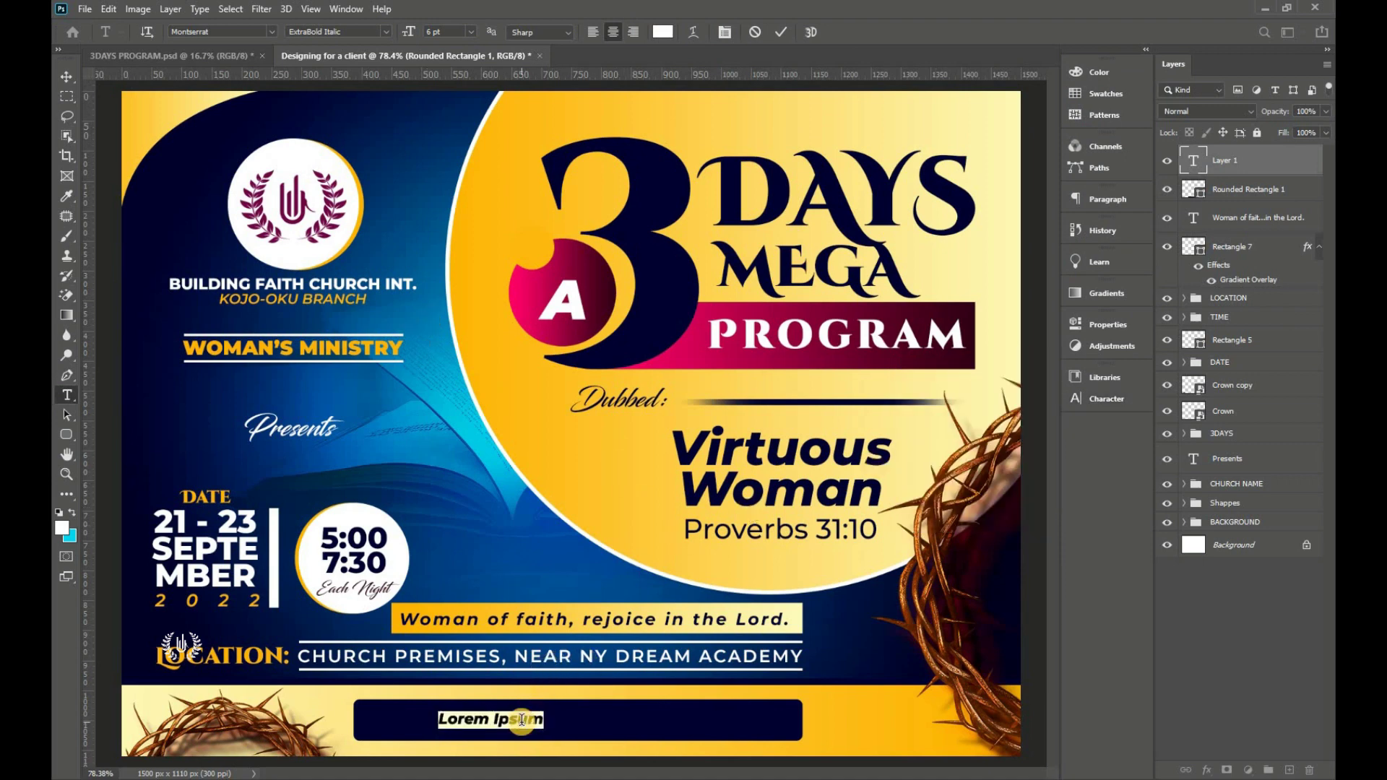
type("CONTACT: 0577")
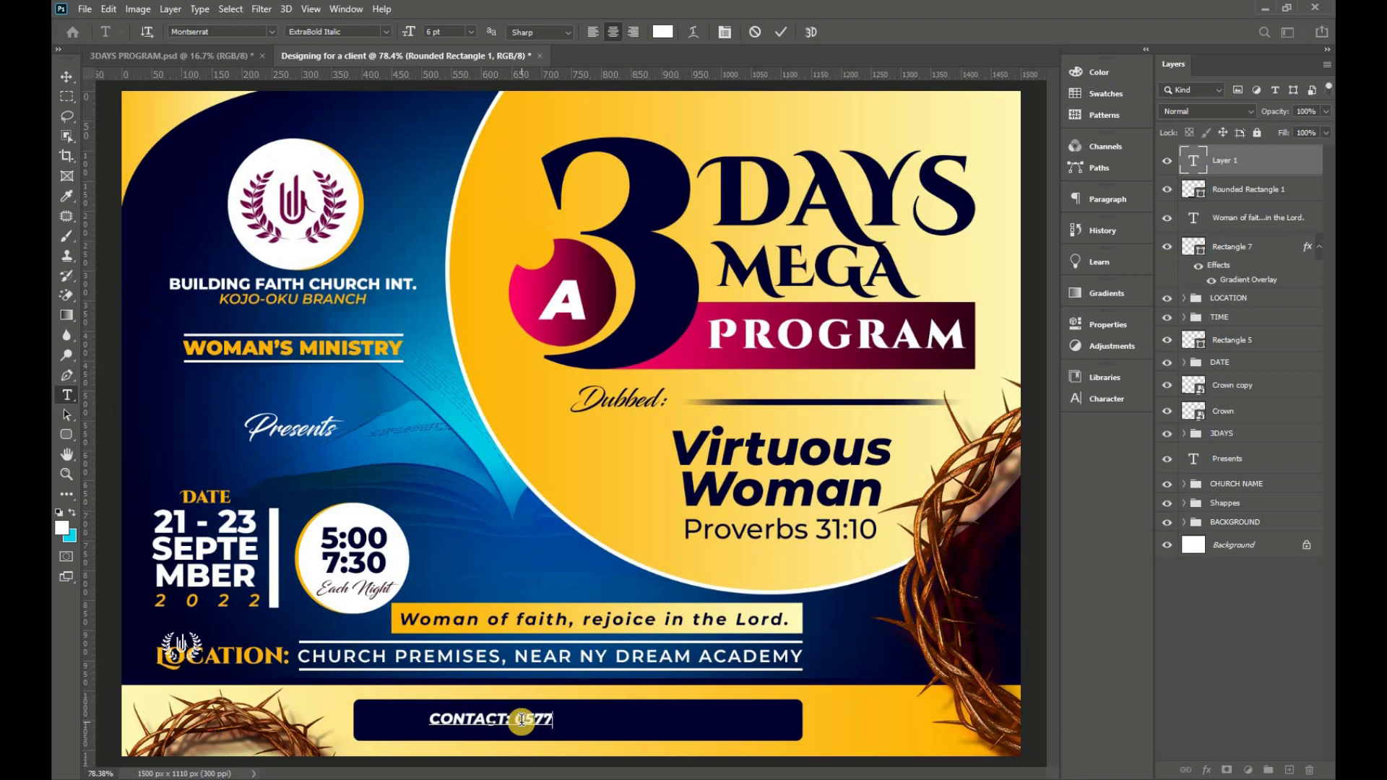
type("3434")
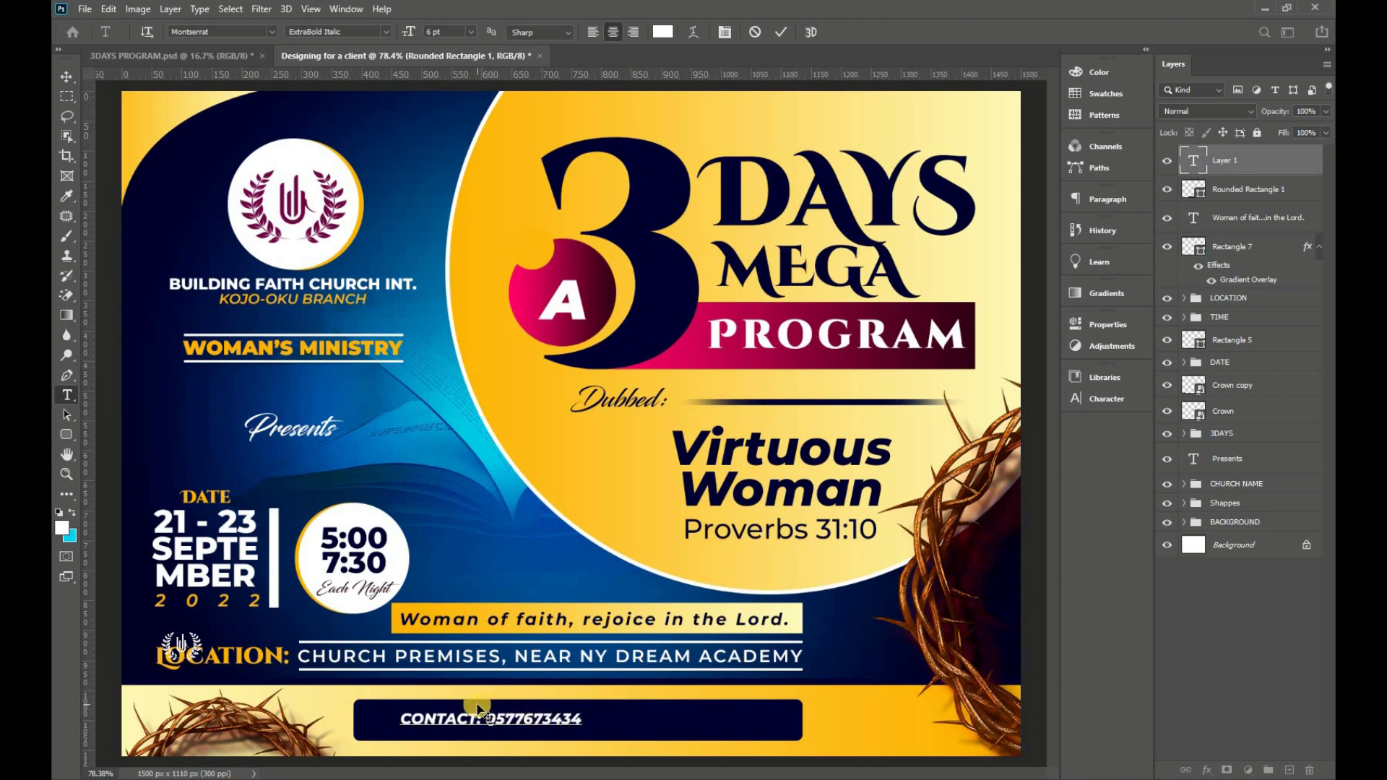
left_click(785, 29)
- Scale the CONTACT text up to about double its size
key("v")
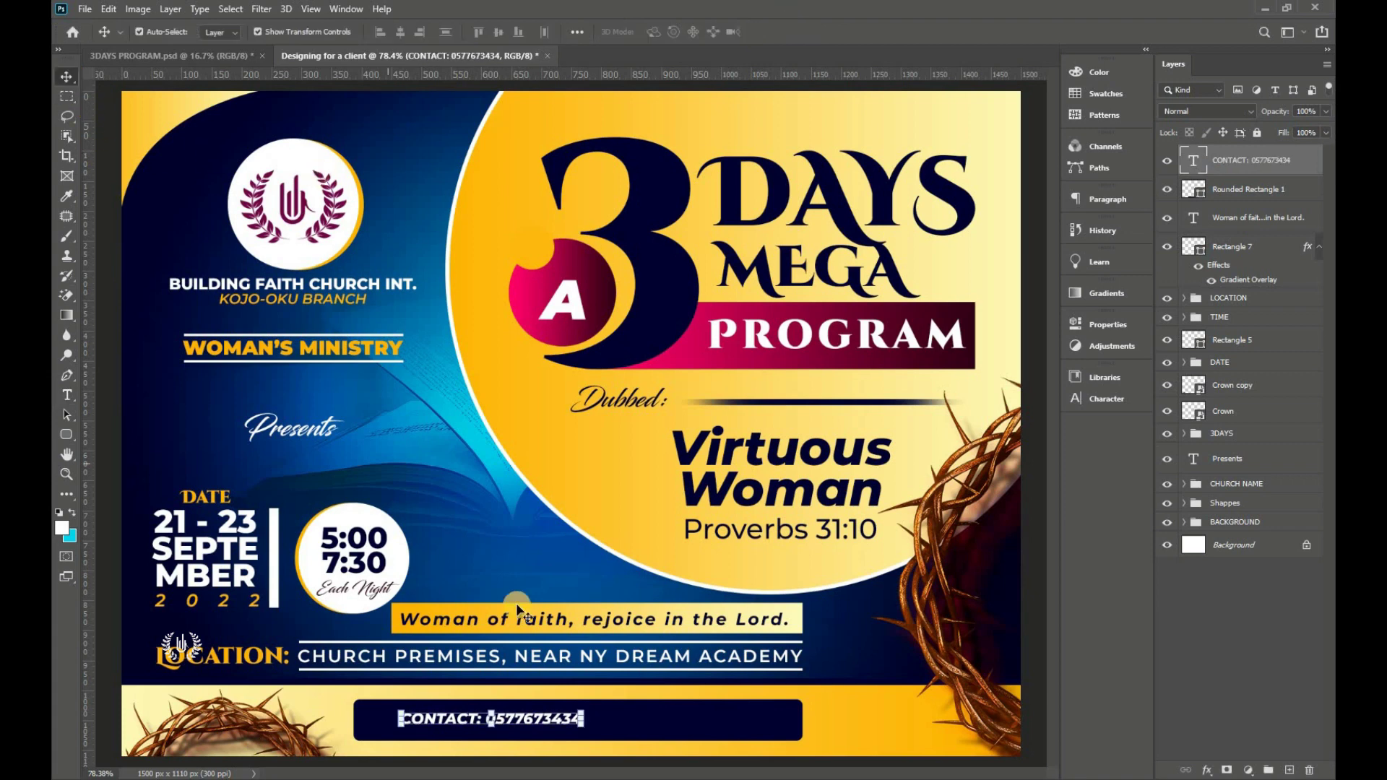
left_click_drag(586, 727, 696, 735)
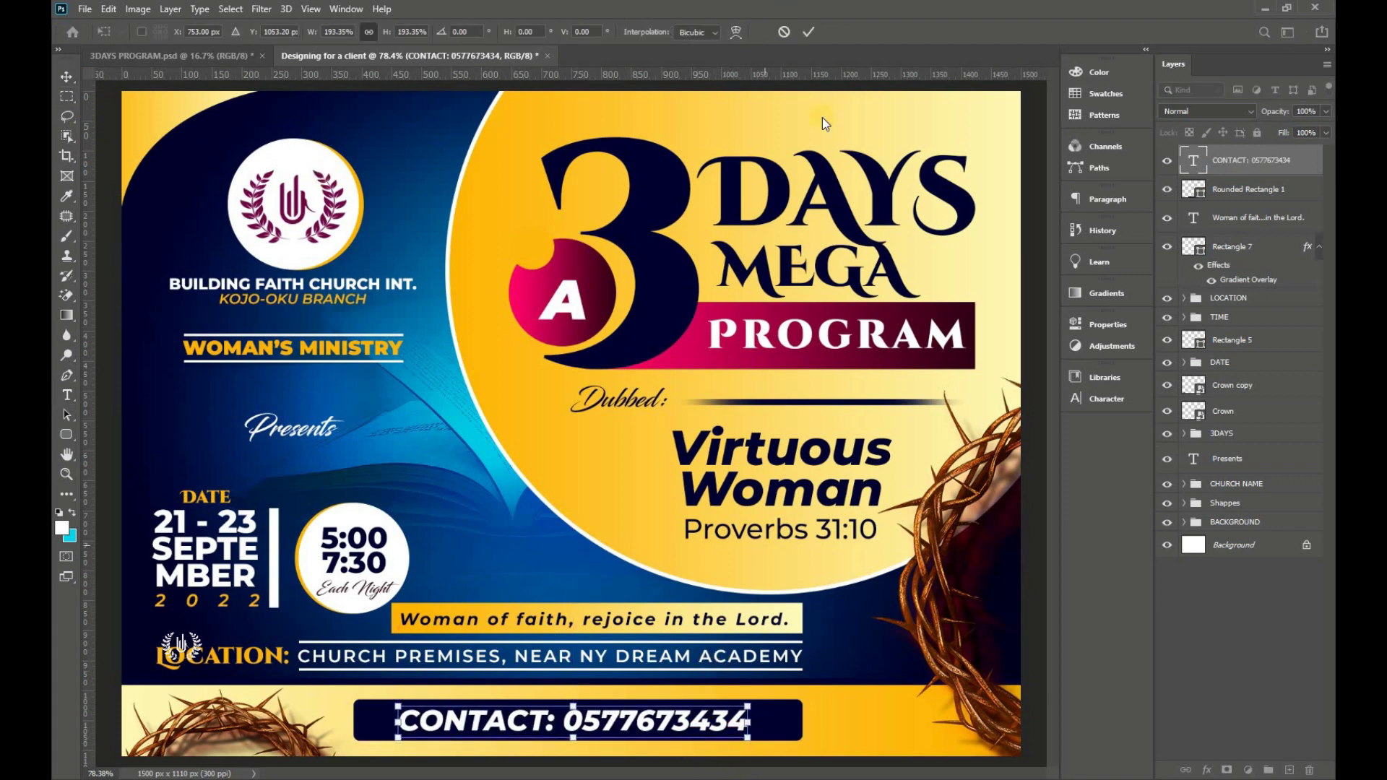
key("Return")
- Shorten the navy rounded bar by pulling its left end inward
left_click(369, 722)
key("ctrl+t")
left_click_drag(354, 720, 379, 719)
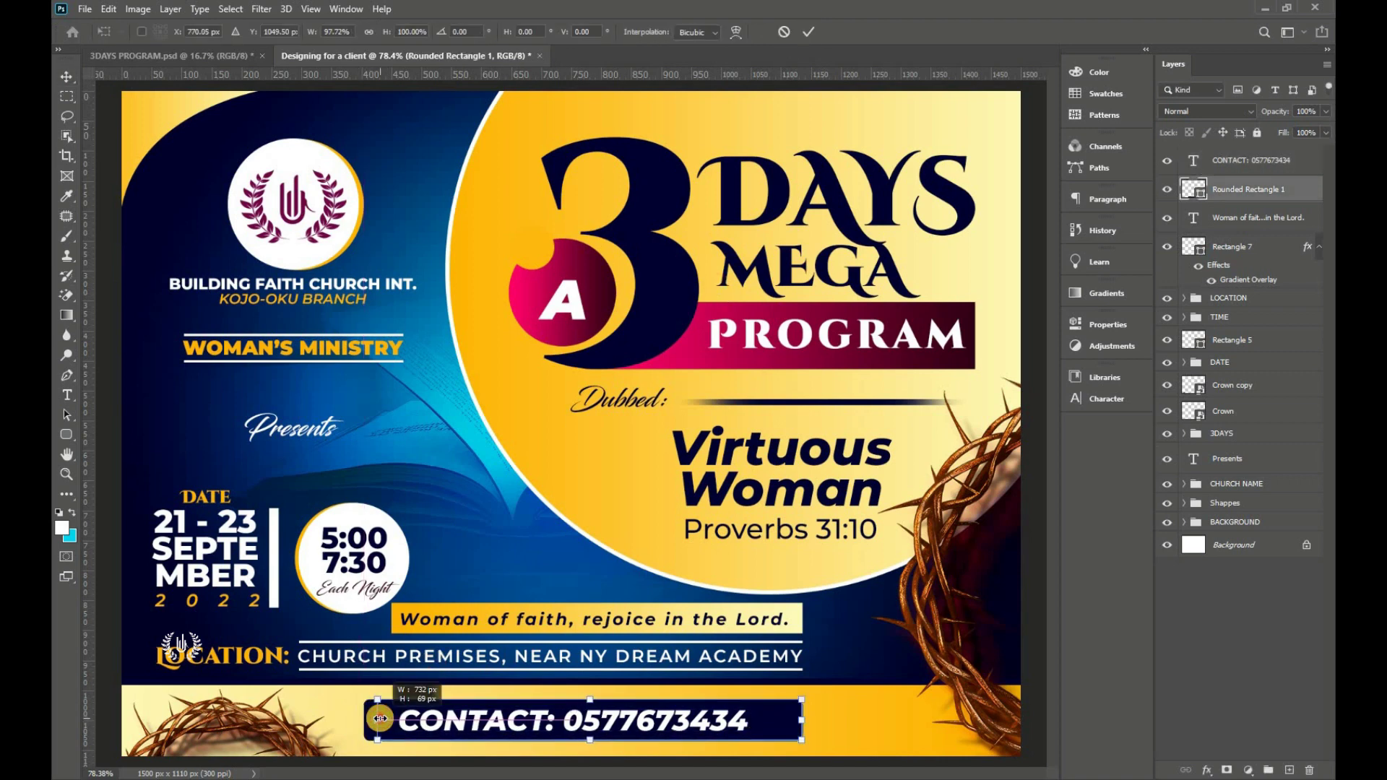
left_click(809, 32)
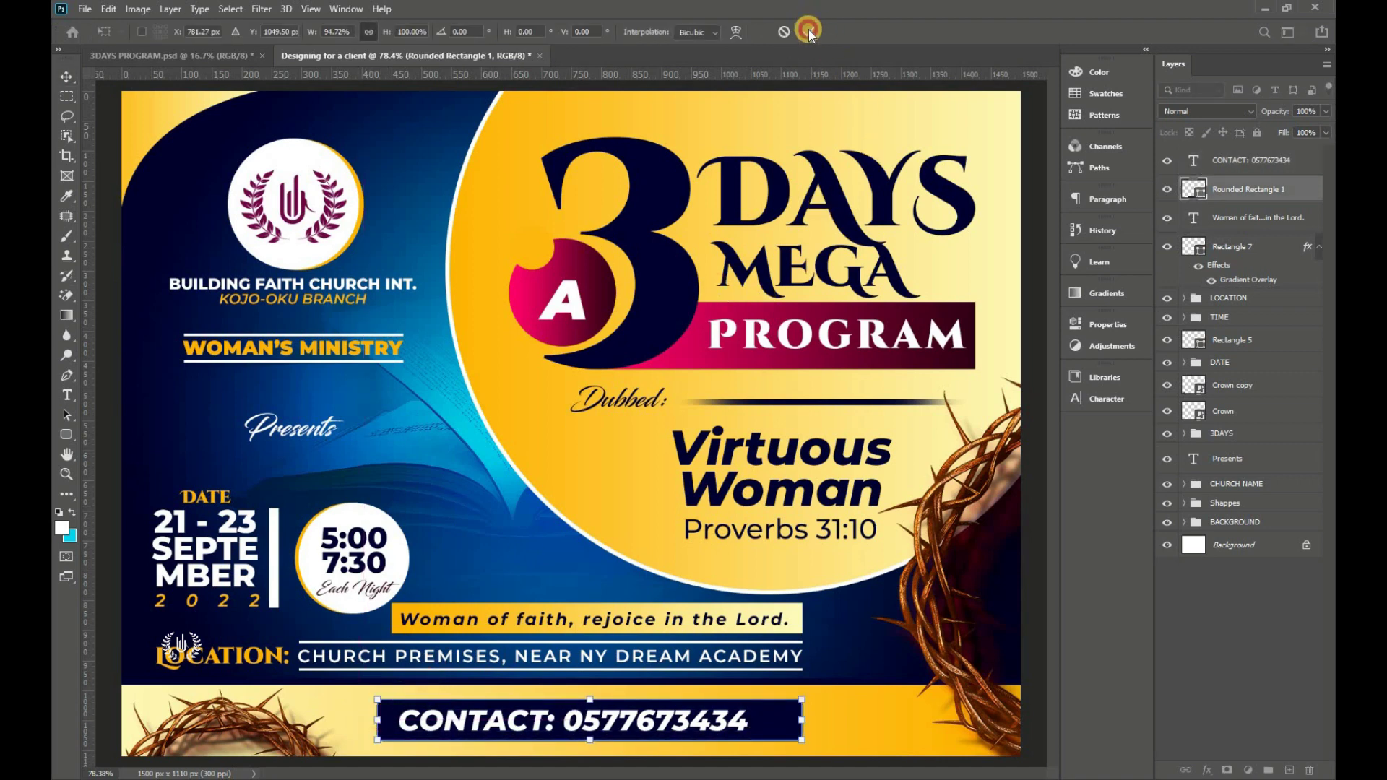
left_click_drag(382, 720, 388, 720)
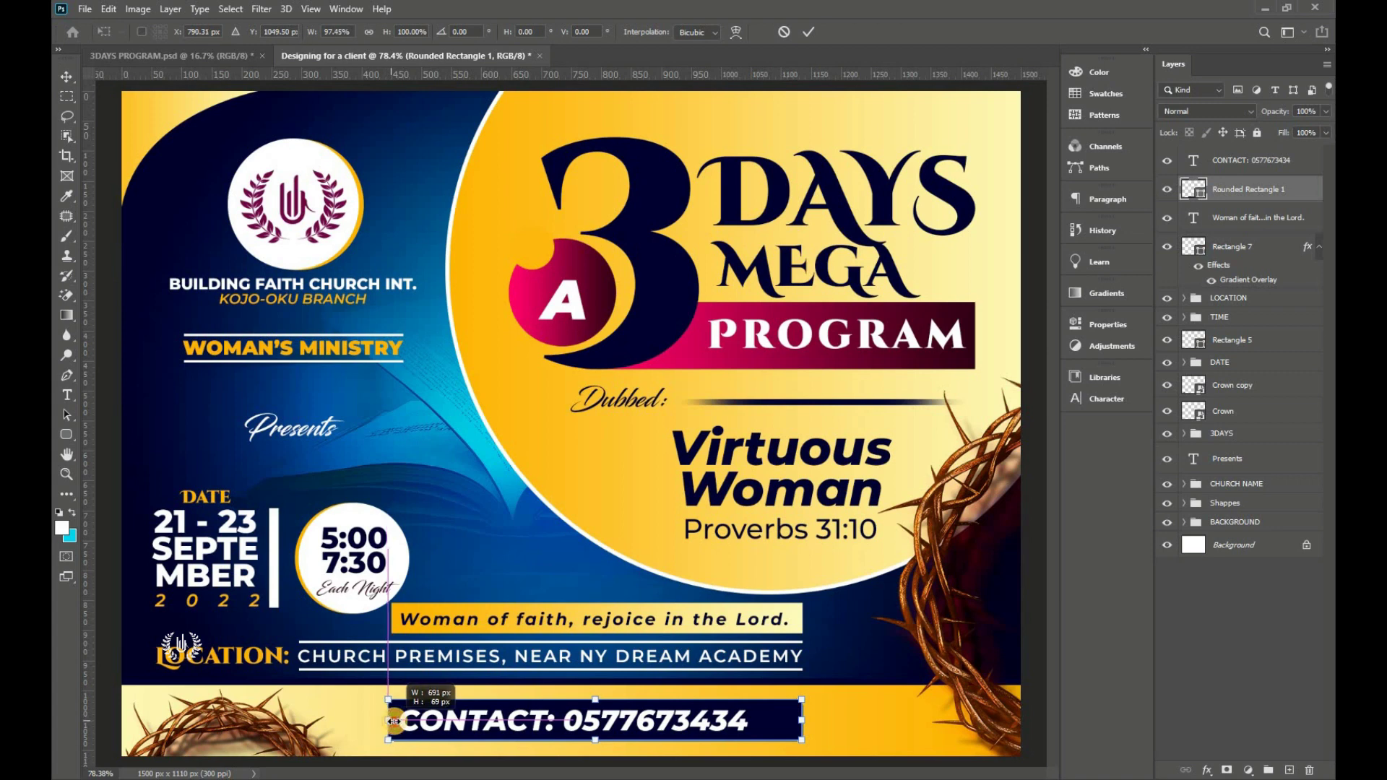
- Shift the CONTACT text right so it sits centred in the bar
left_click(479, 721)
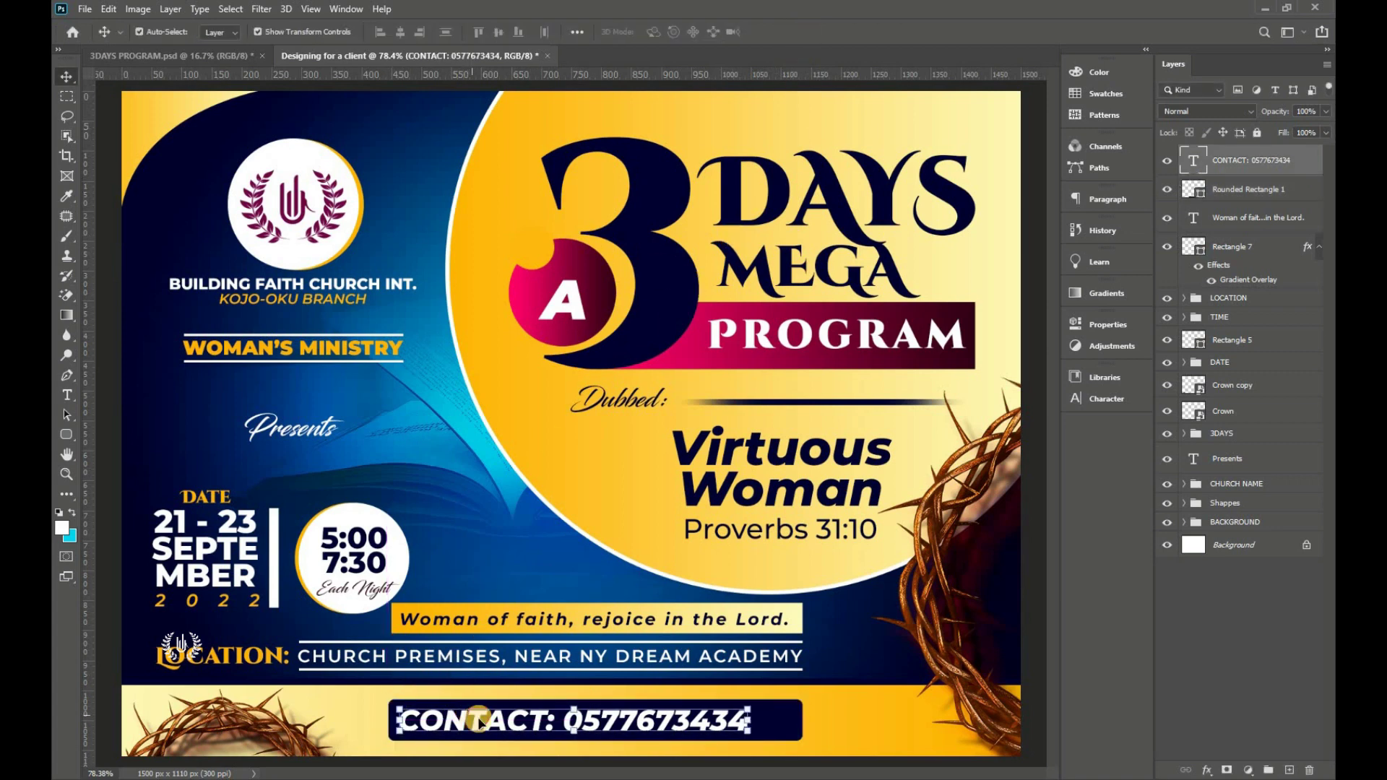
left_click_drag(480, 720, 501, 722)
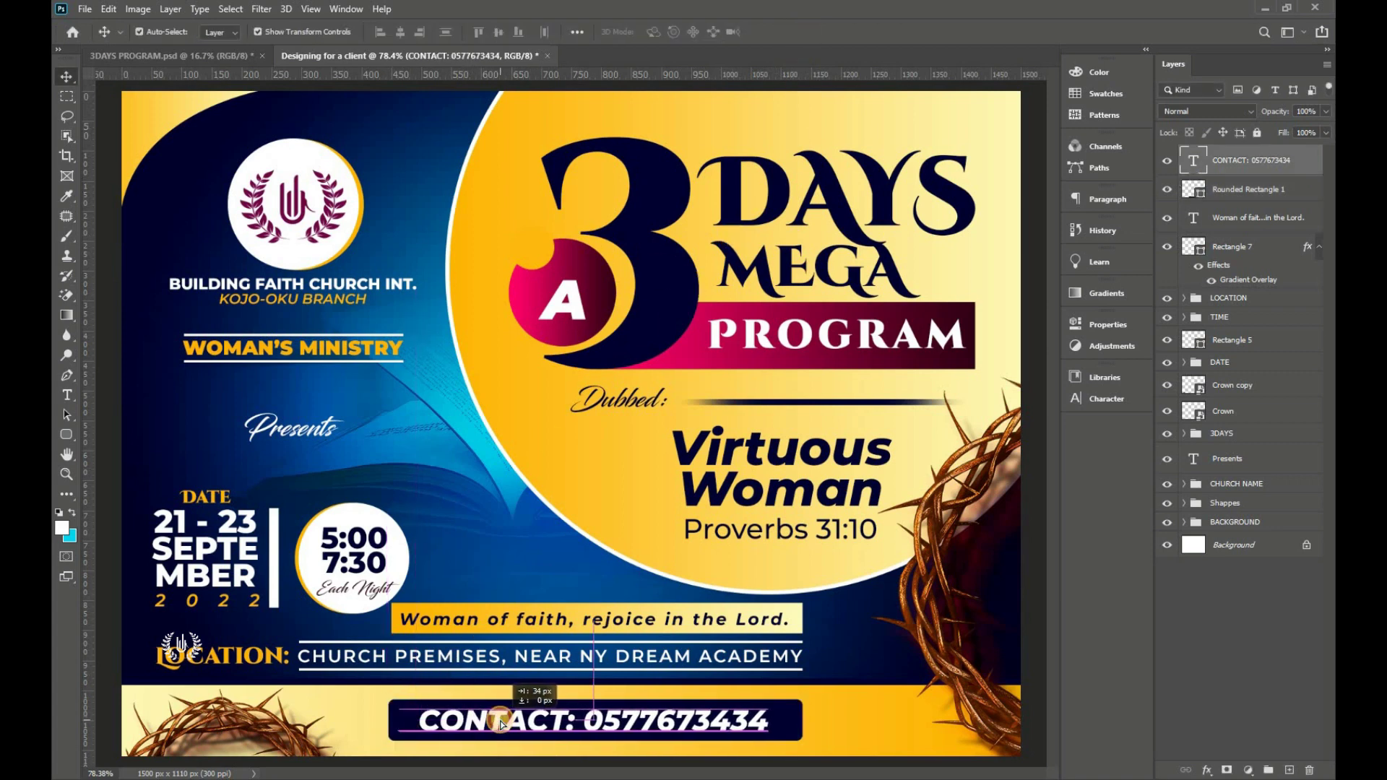
left_click_drag(294, 742, 318, 743)
left_click(1030, 236)
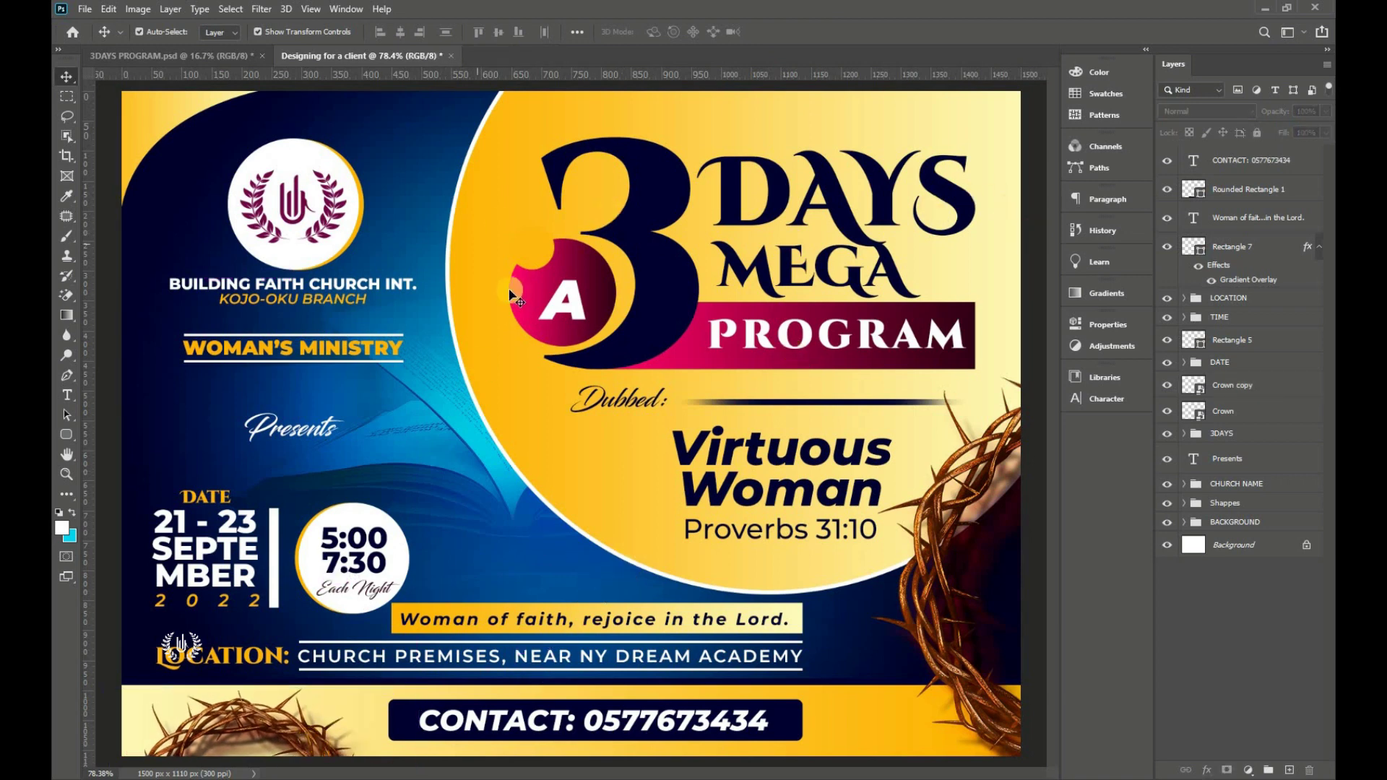
- Nudge the Bible background image and the crown image into new positions
scroll(401, 273, "down", 2)
scroll(549, 366, "up", 1)
scroll(509, 371, "down", 1)
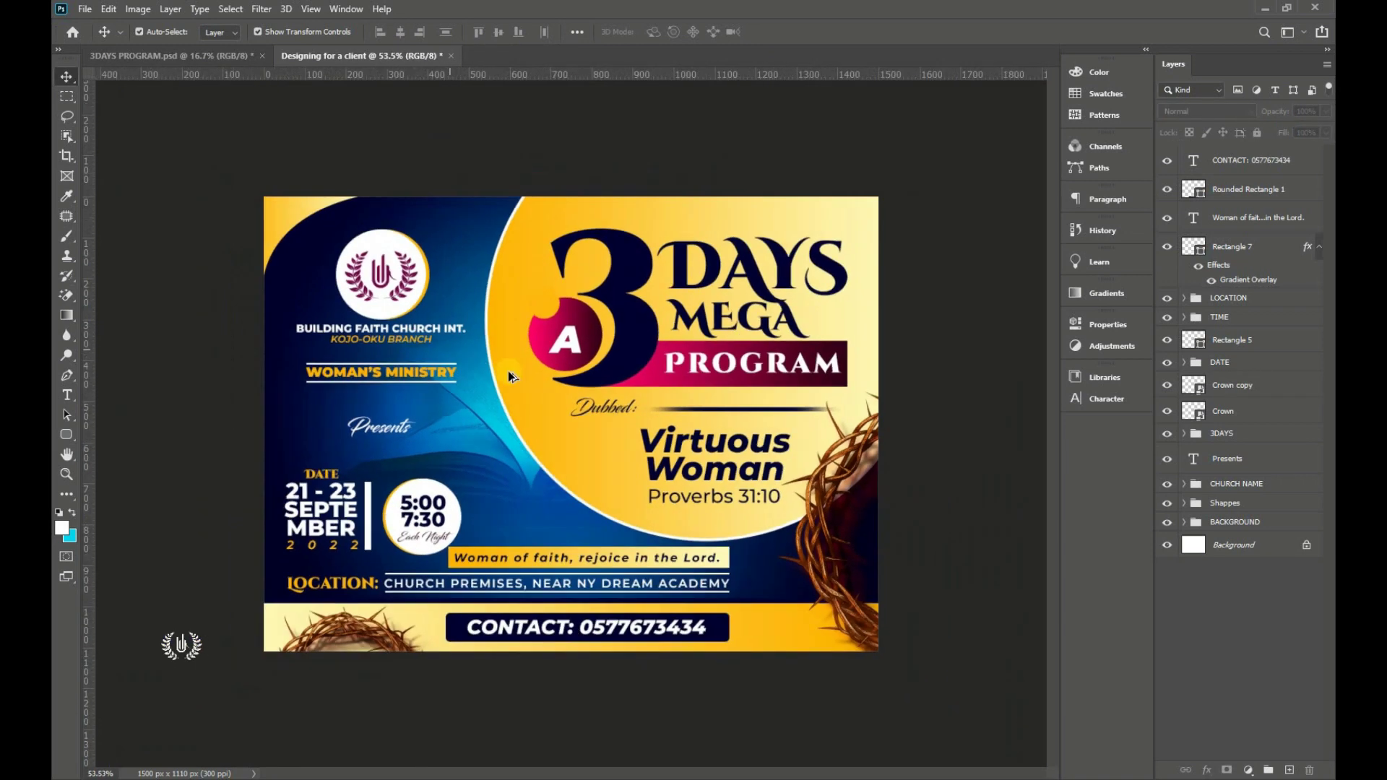
scroll(573, 361, "up", 1)
scroll(574, 361, "up", 1)
left_click(506, 454)
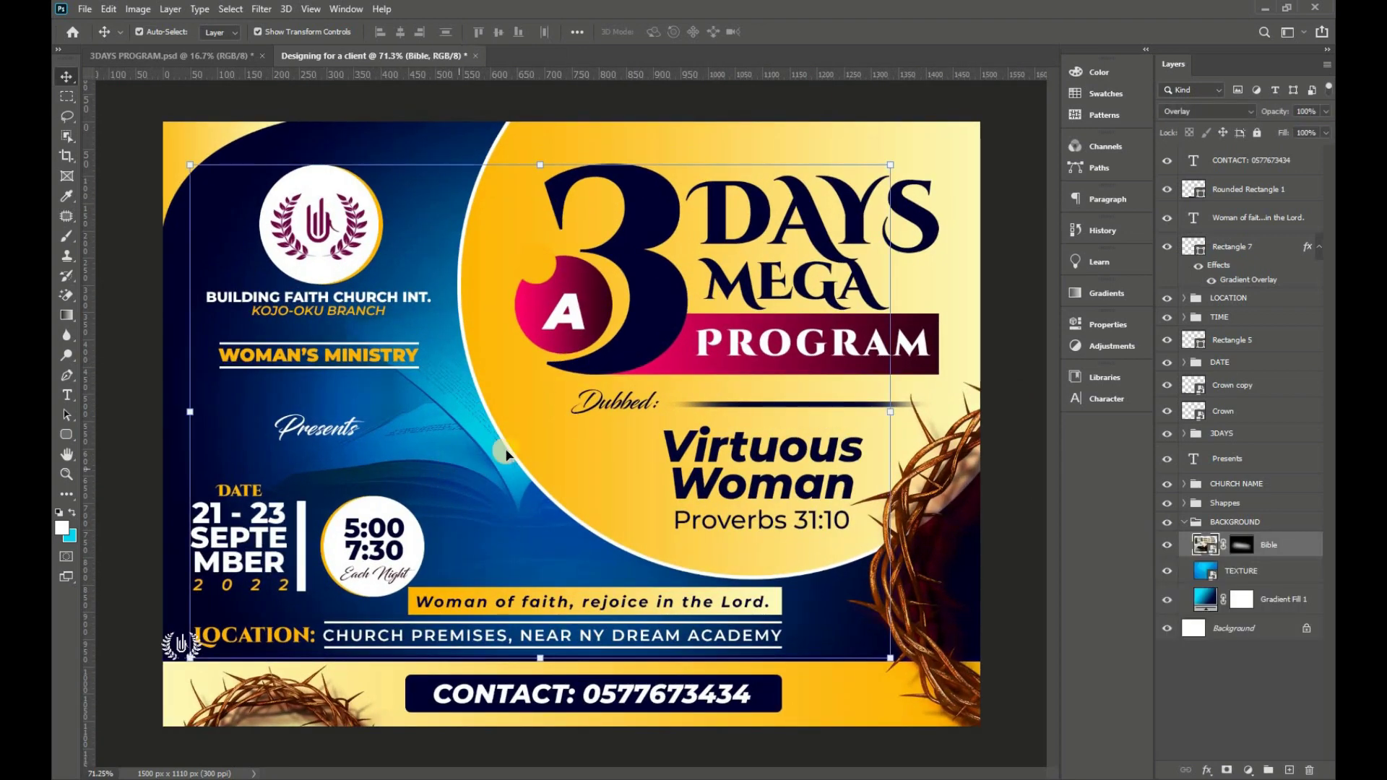
mouse_move(454, 468)
left_mouse_down()
mouse_move(438, 483)
mouse_move(471, 363)
left_mouse_up()
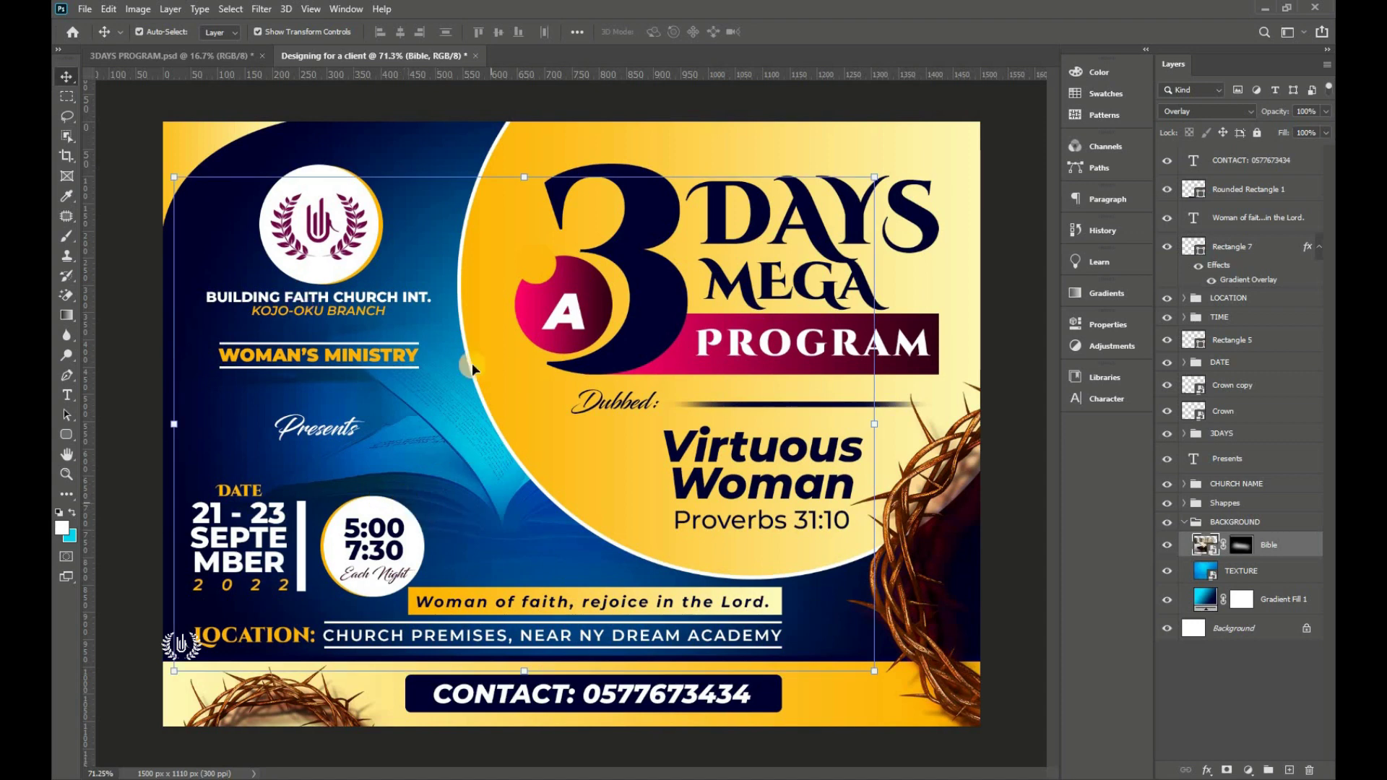
left_click(1196, 522)
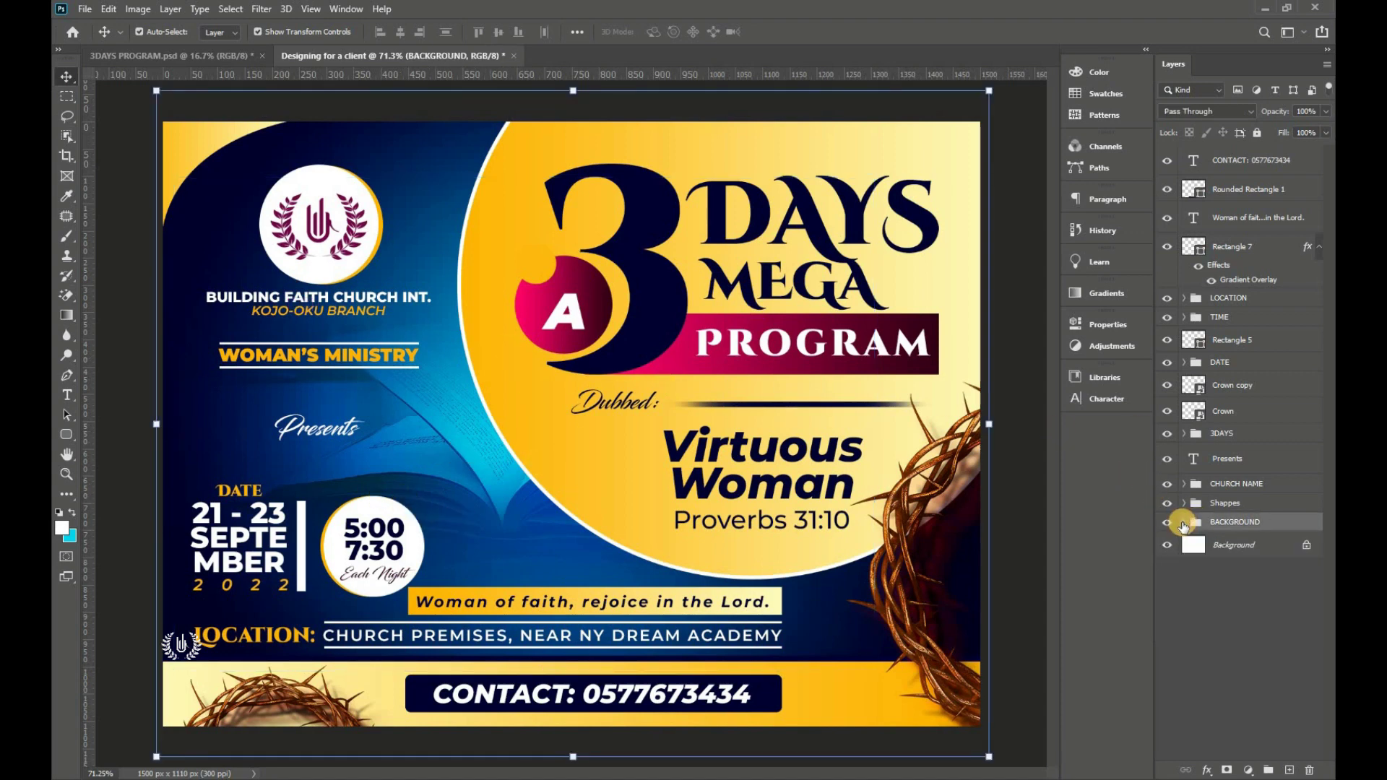
mouse_move(920, 567)
left_mouse_down()
mouse_move(915, 590)
mouse_move(909, 569)
left_mouse_up()
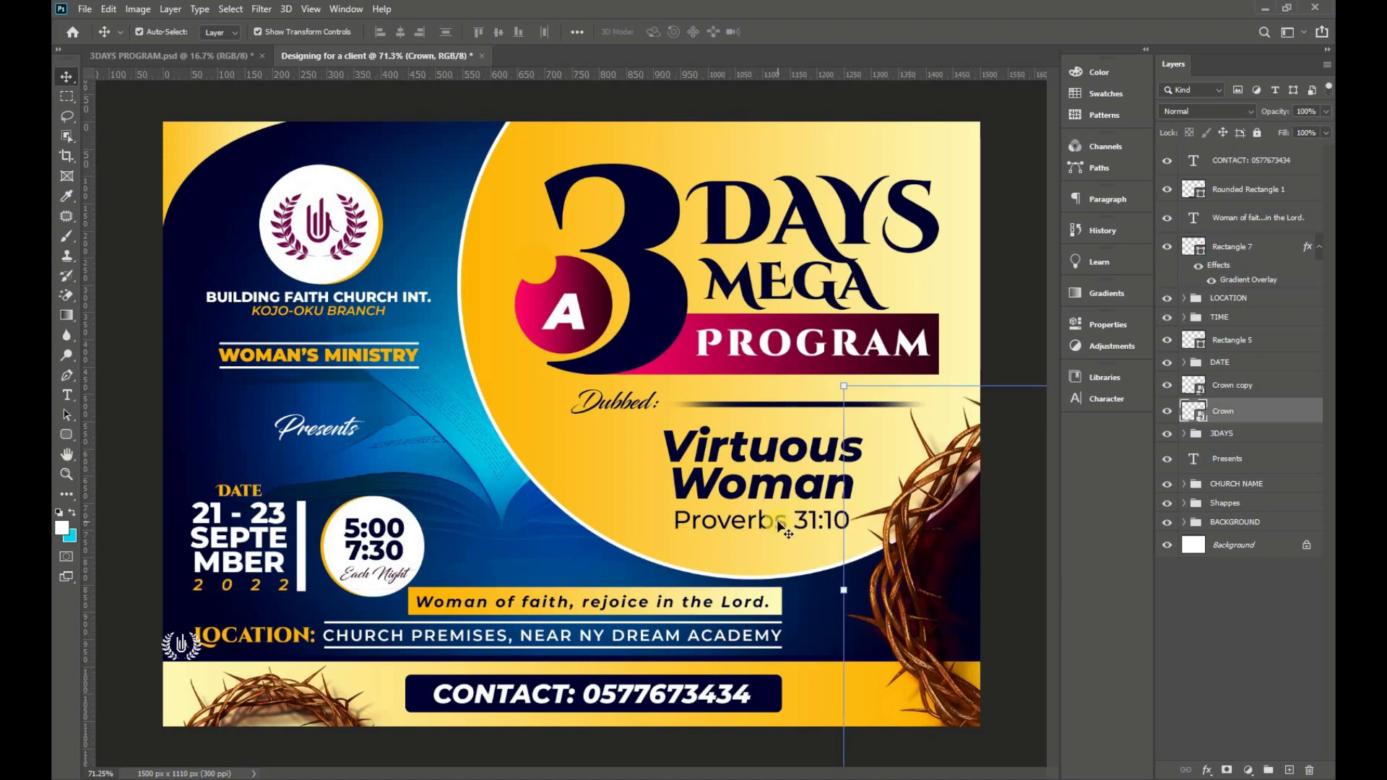
- Scale the Virtuous Woman and Proverbs 31:10 text down to about 89%
left_click(788, 531)
left_click(783, 484, "shift")
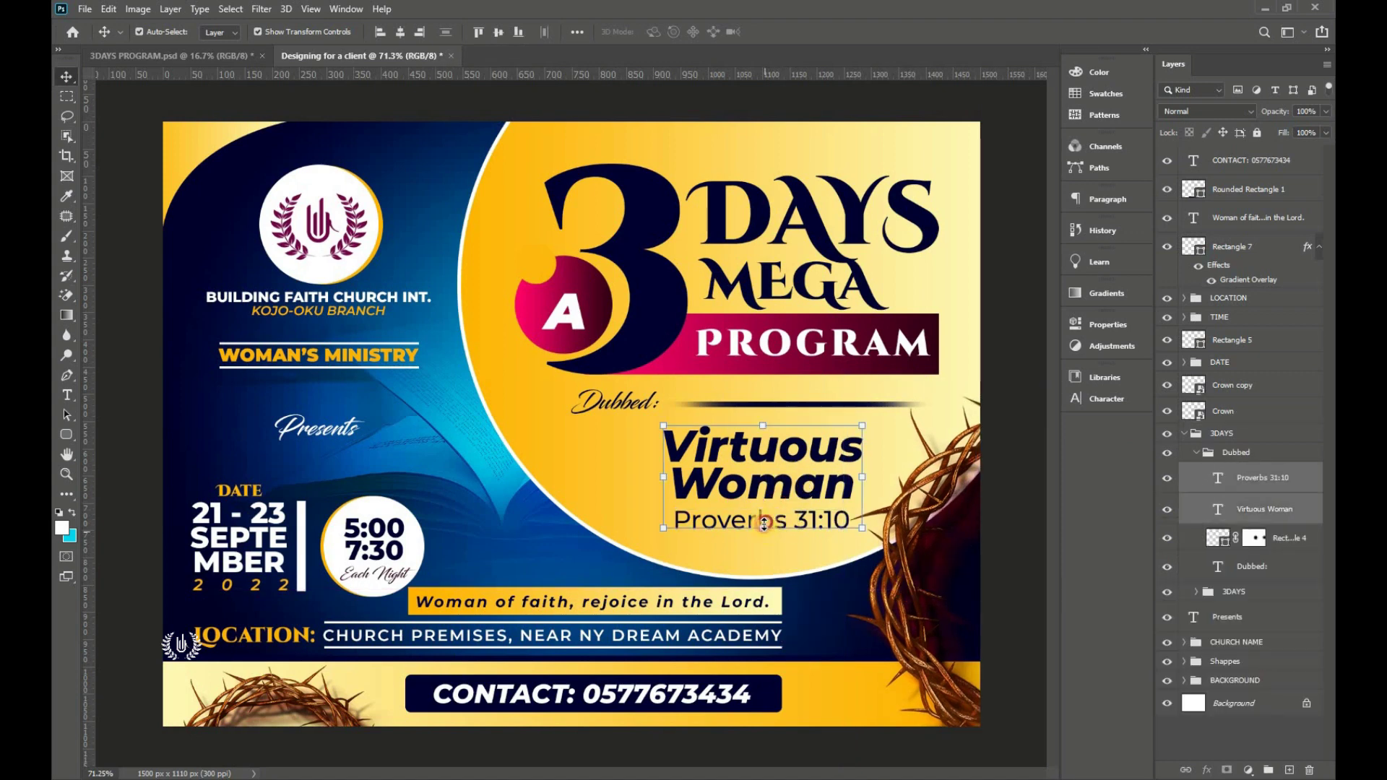
left_click_drag(764, 527, 764, 518)
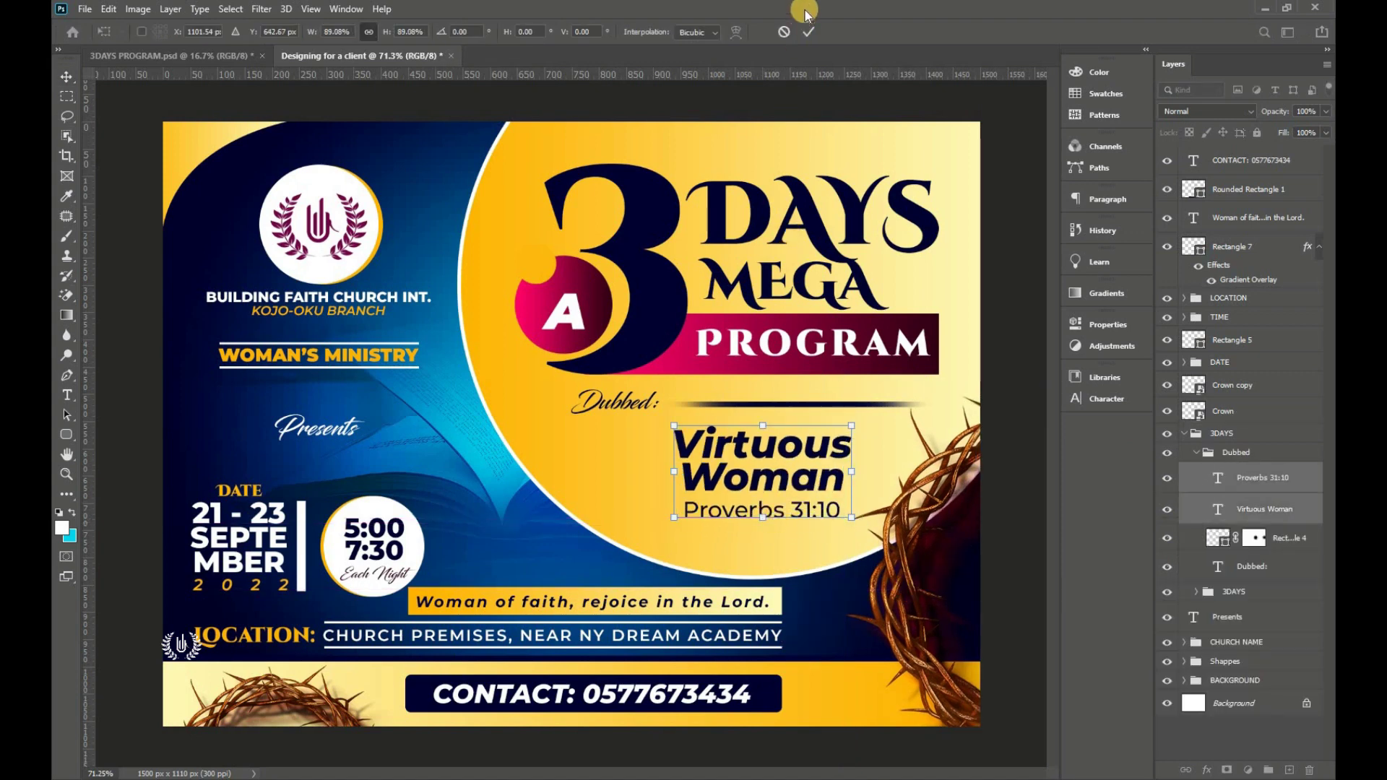
left_click(809, 32)
left_click(1177, 432)
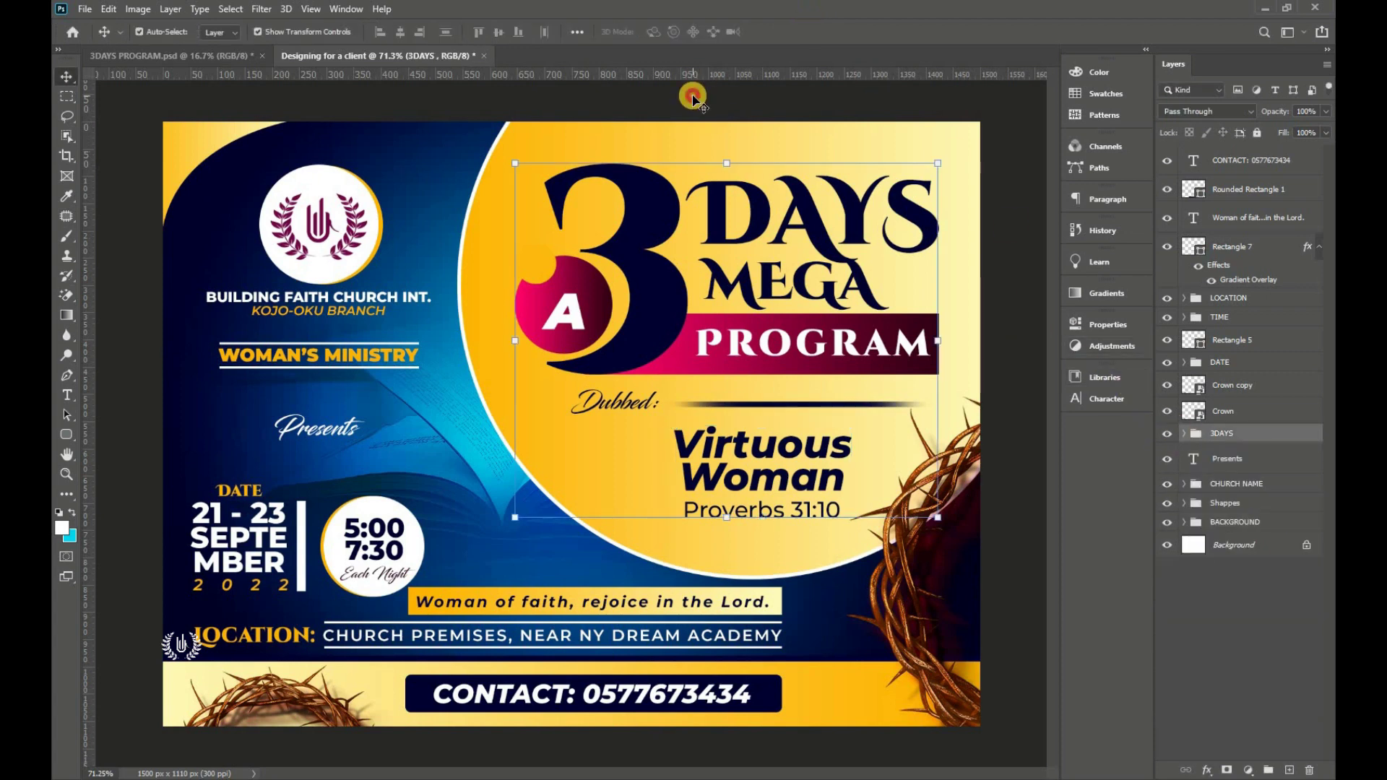
left_click(694, 94)
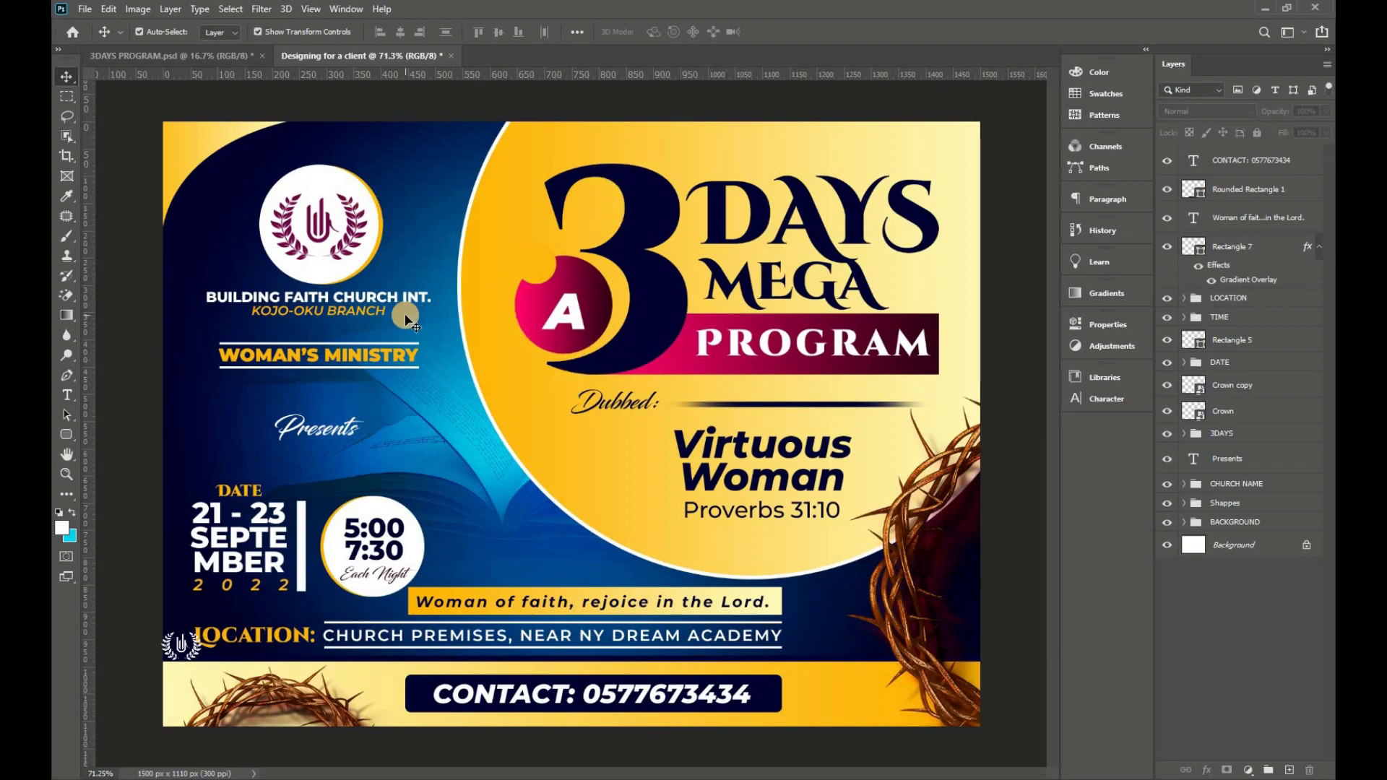
left_click(84, 8)
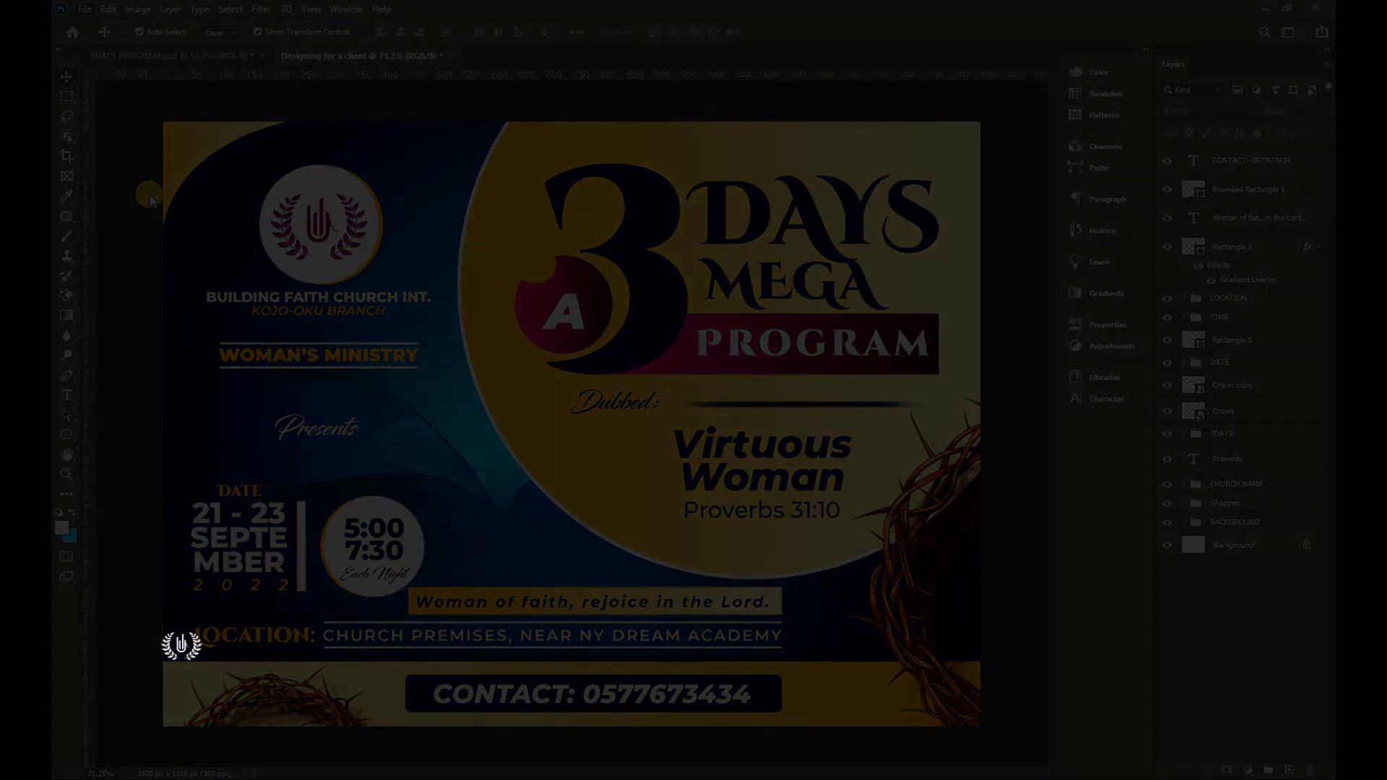